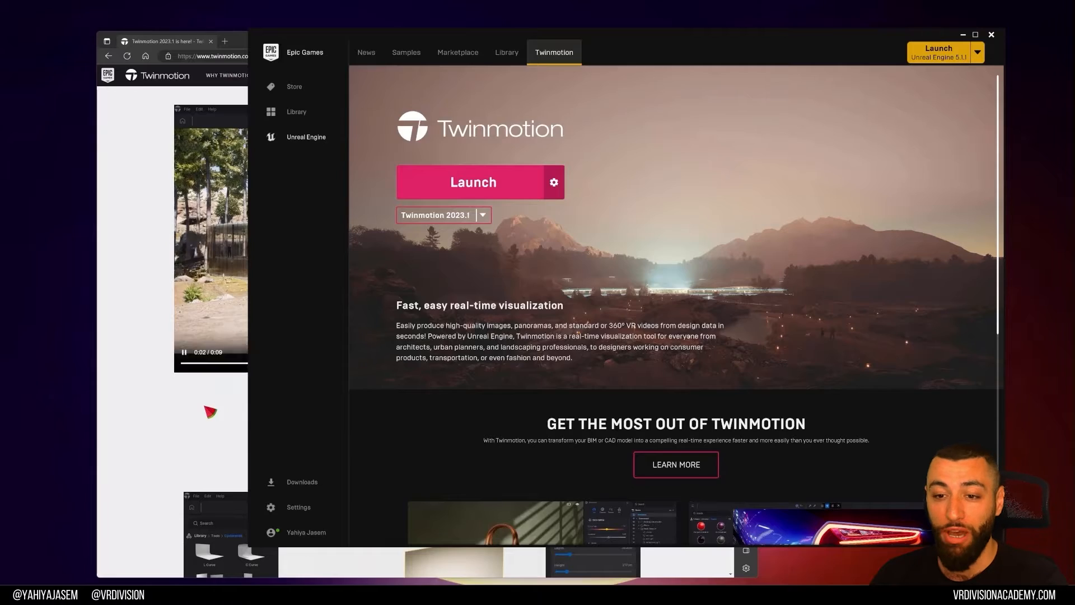
# - Review the Twinmotion 2023.1 announcement page in the browser, from the introduction through the interface, cyclorama and Path Tracer sections
pyautogui.scroll(10, 223, 414)
pyautogui.scroll(5, 630, 115)
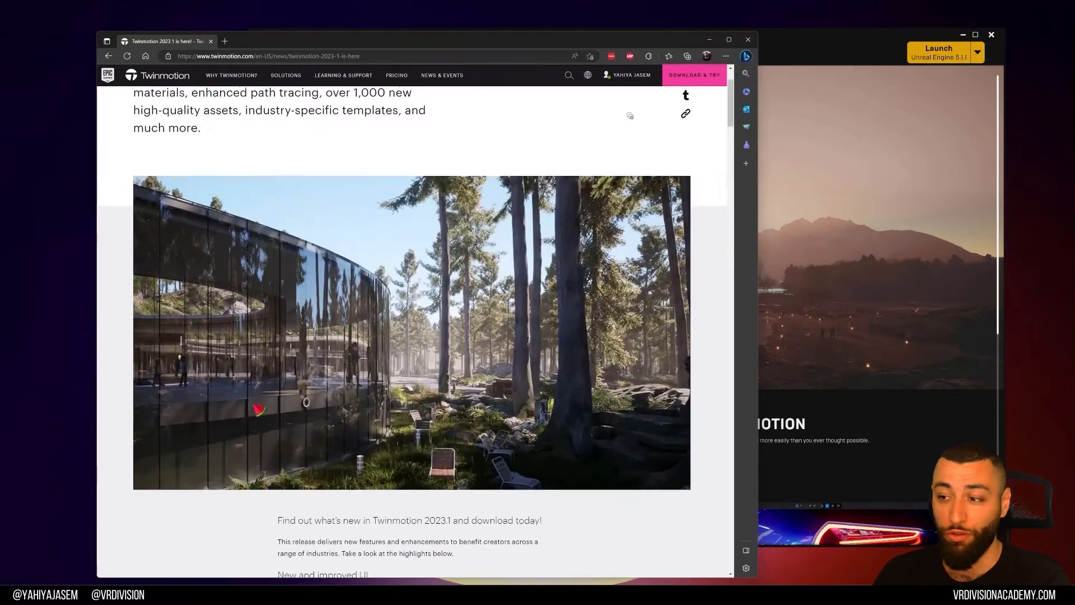
pyautogui.scroll(-2, 630, 115)
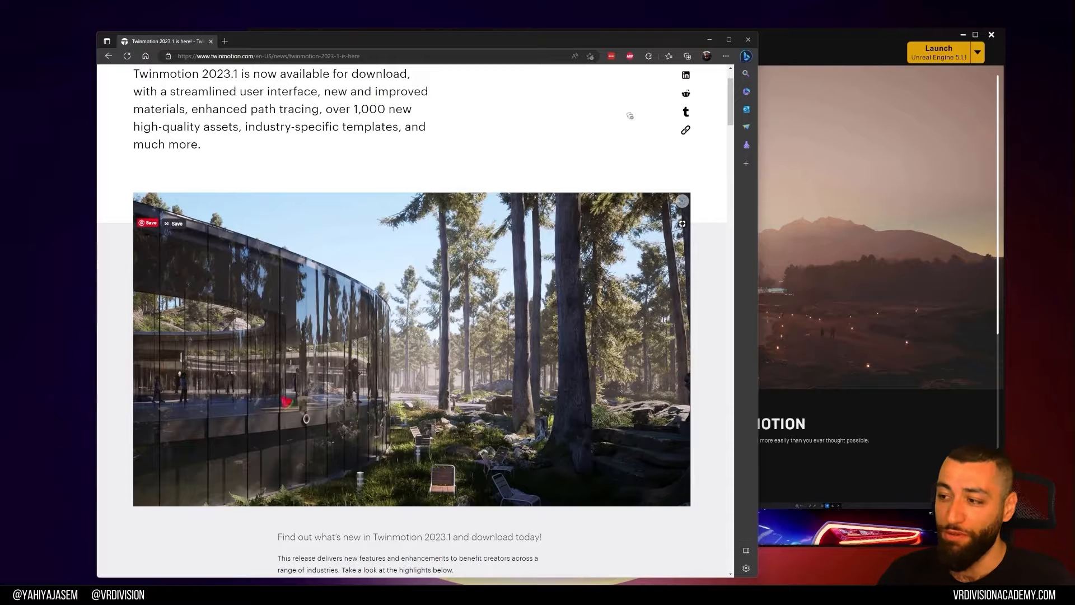
pyautogui.hotkey('alt', 'Tab')
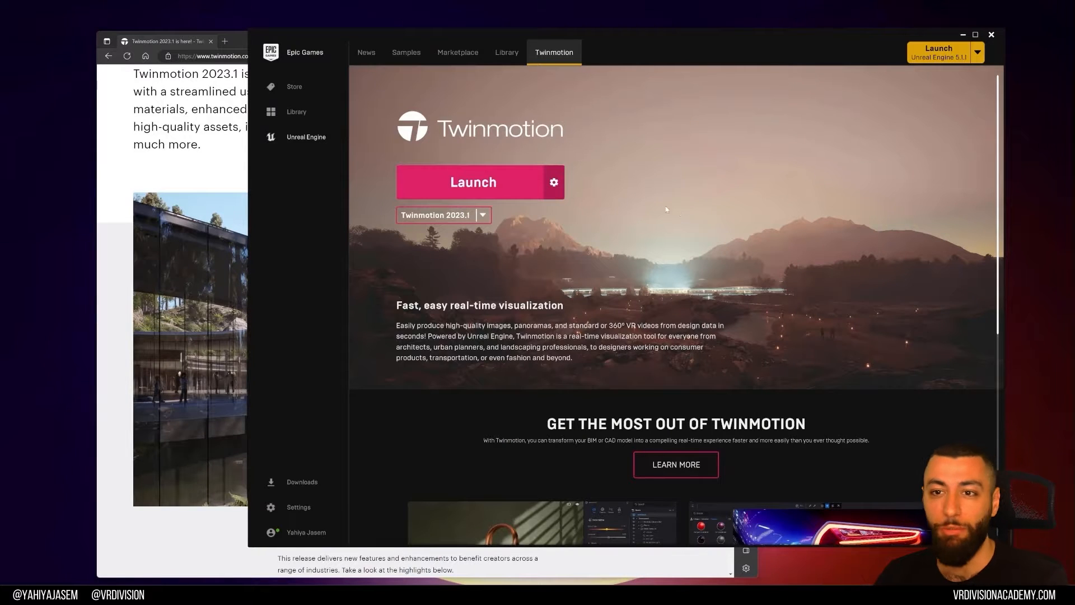
pyautogui.hotkey('alt', 'Tab')
pyautogui.scroll(2, 201, 149)
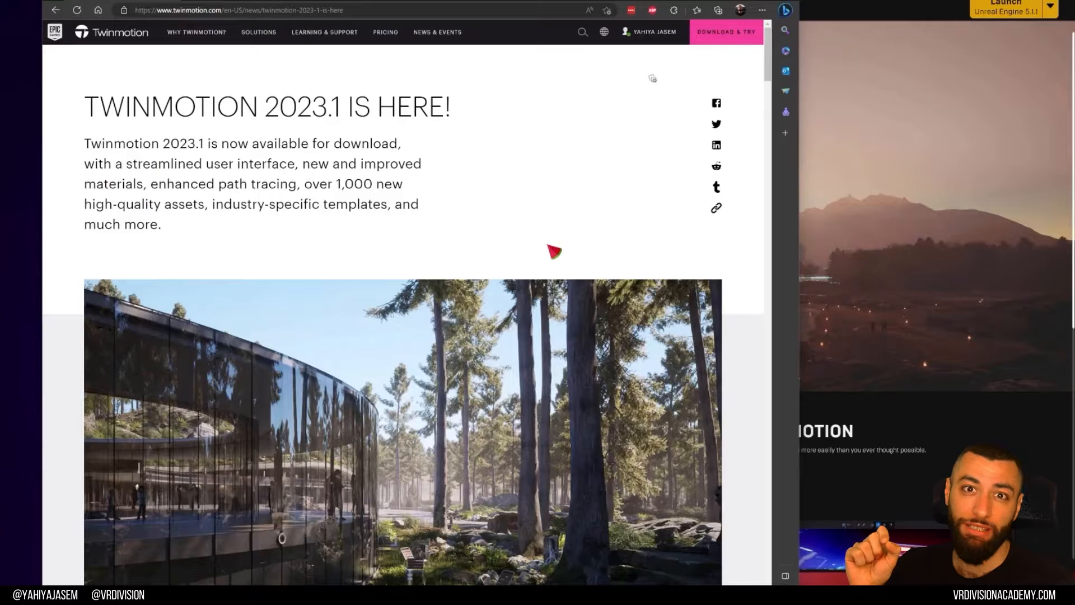
pyautogui.scroll(-10, 555, 252)
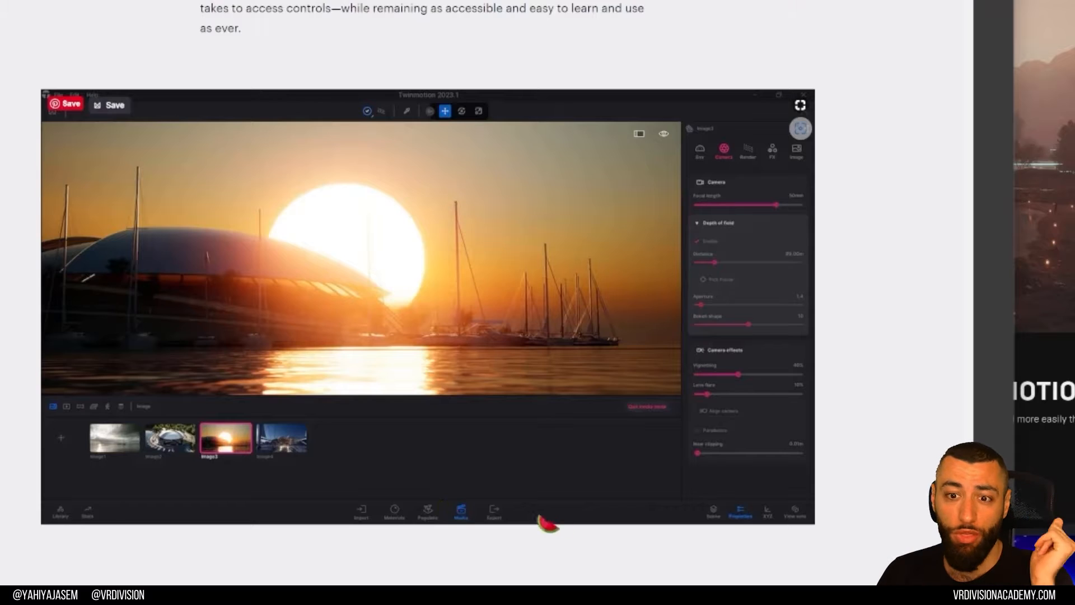
pyautogui.scroll(-12, 452, 509)
pyautogui.scroll(2, 902, 246)
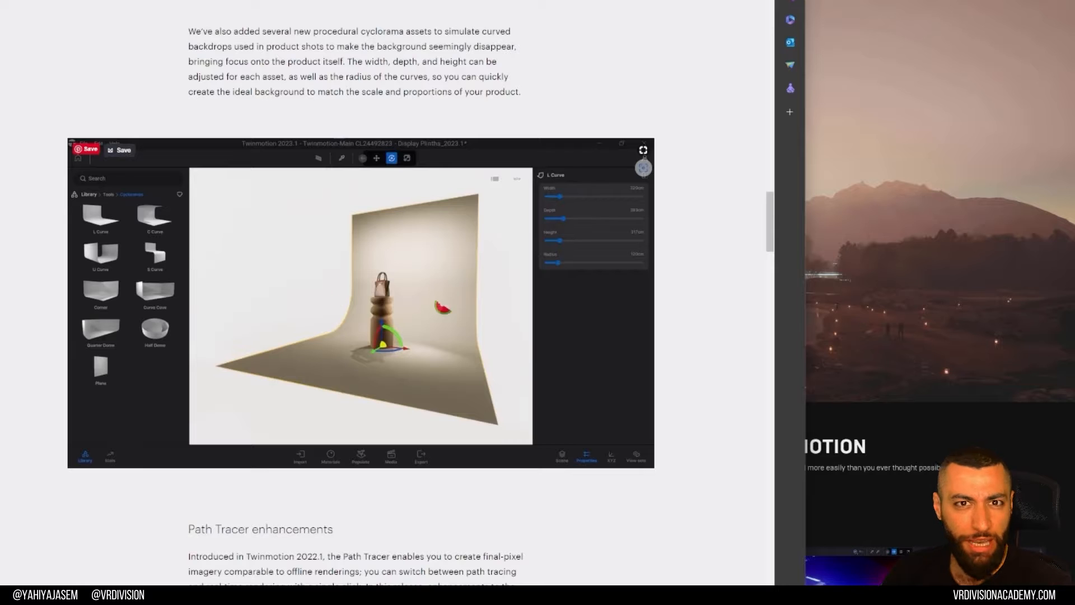
pyautogui.scroll(-8, 456, 328)
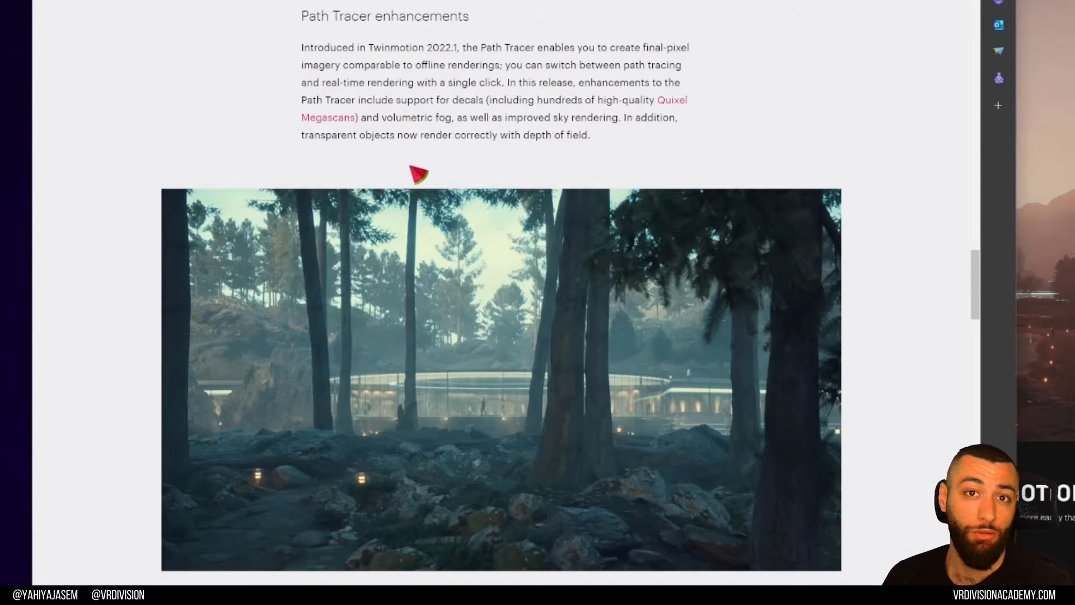
# - Read the announcement's section on new and improved materials, including the car paint, base material and glass material changes
pyautogui.scroll(-10, 417, 174)
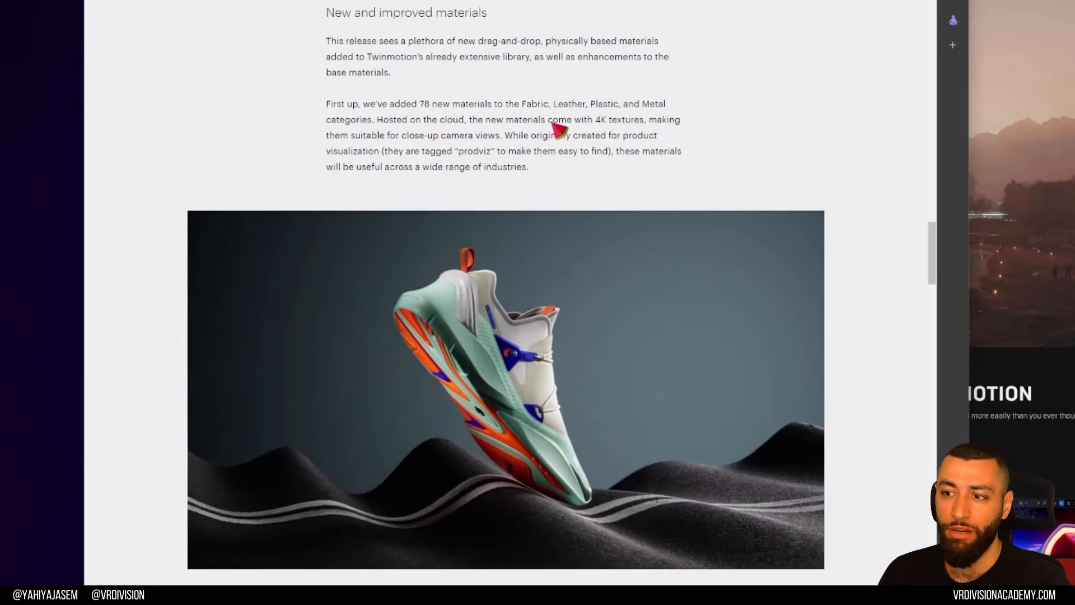
pyautogui.scroll(-10, 682, 87)
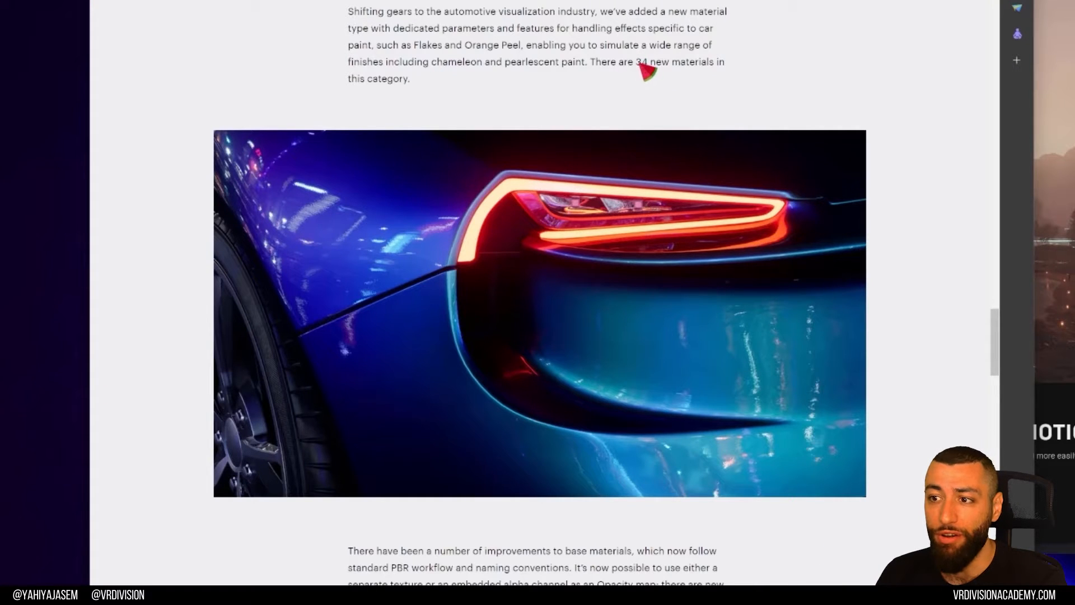
pyautogui.scroll(-10, 783, 101)
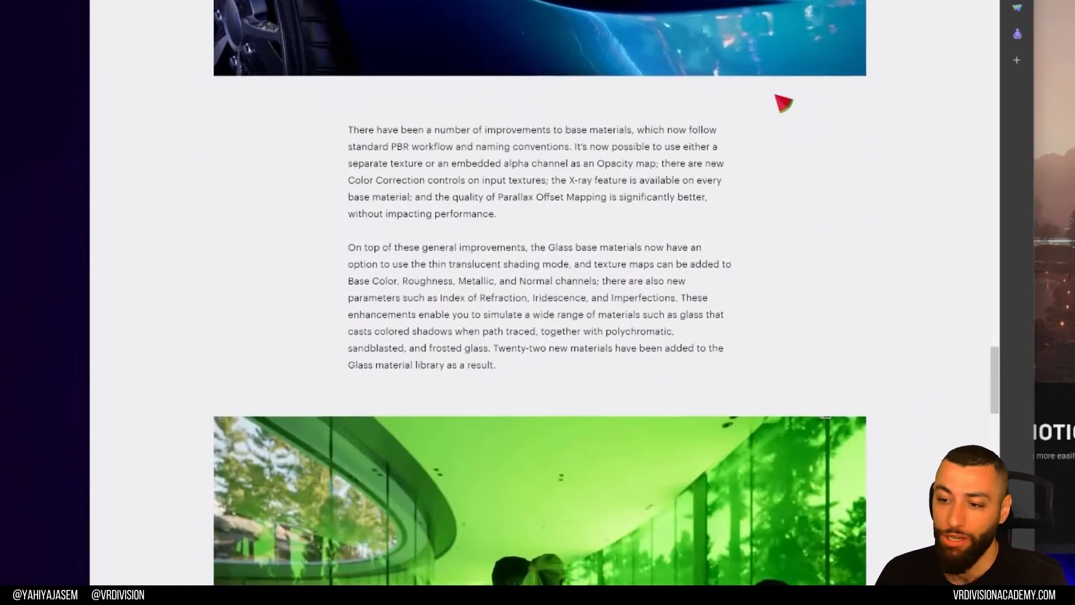
pyautogui.scroll(2, 353, 322)
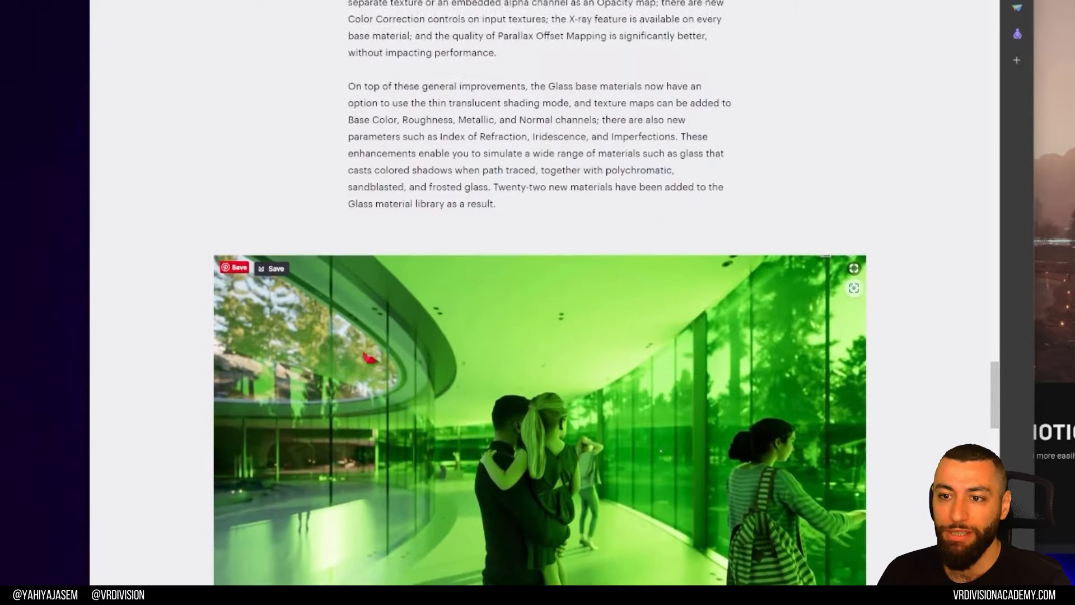
pyautogui.scroll(2, 374, 387)
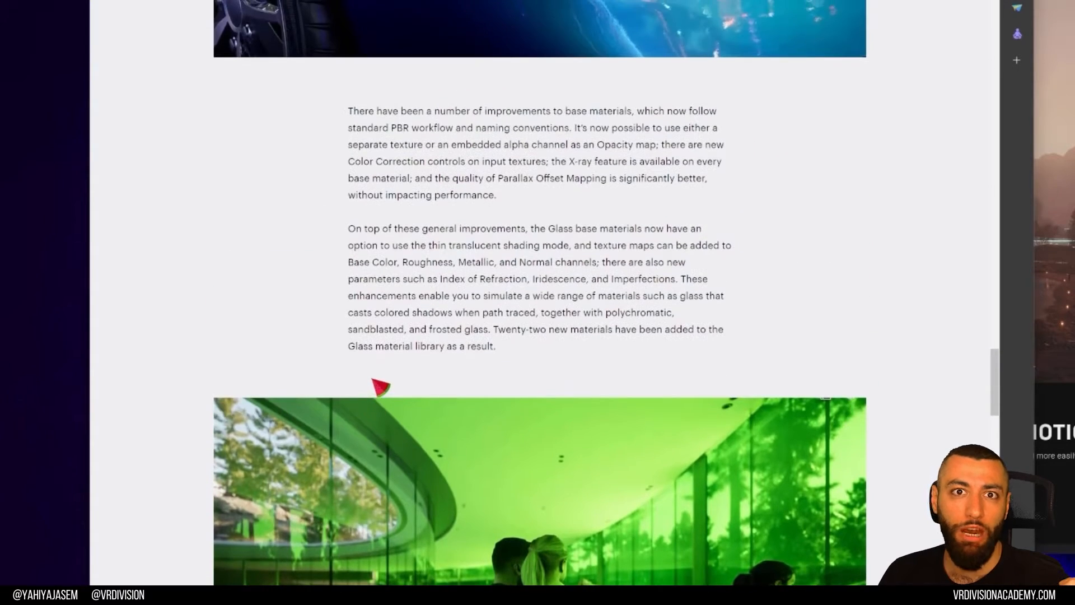
pyautogui.scroll(-2, 604, 217)
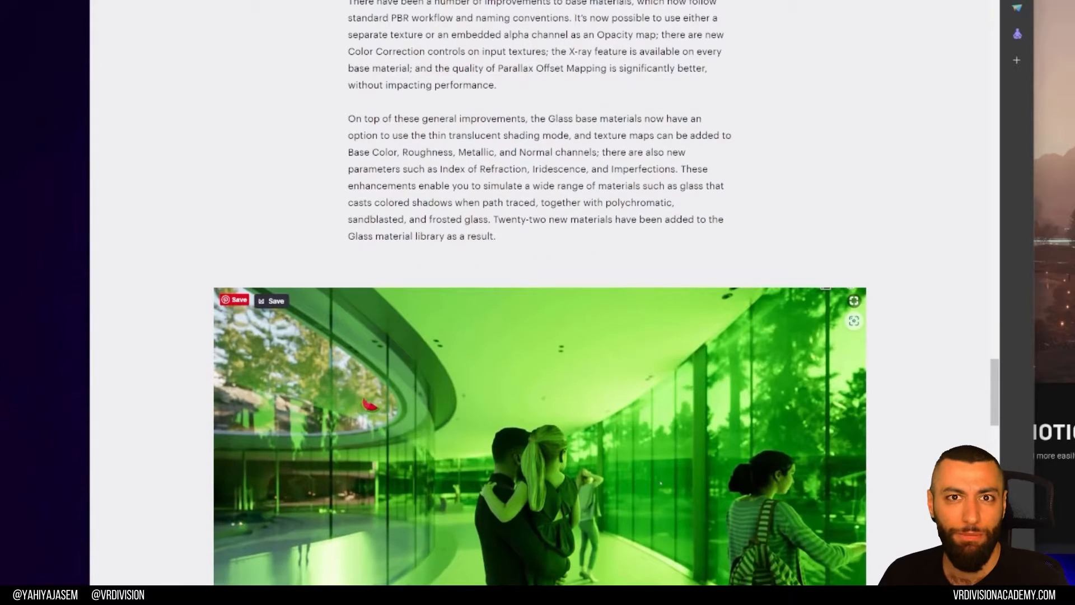
pyautogui.scroll(-1, 365, 399)
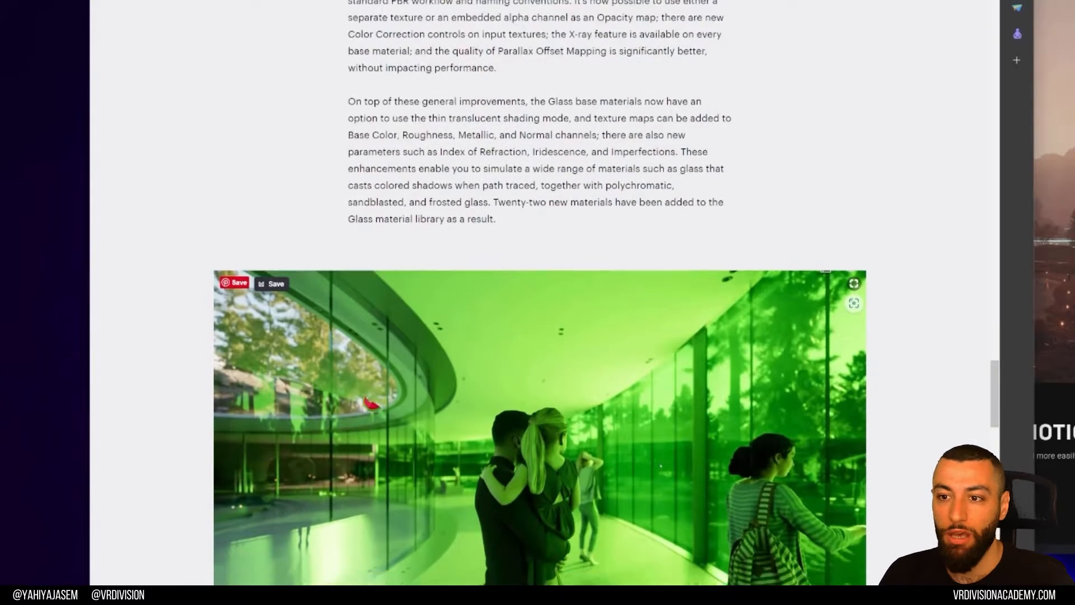
pyautogui.scroll(1, 365, 399)
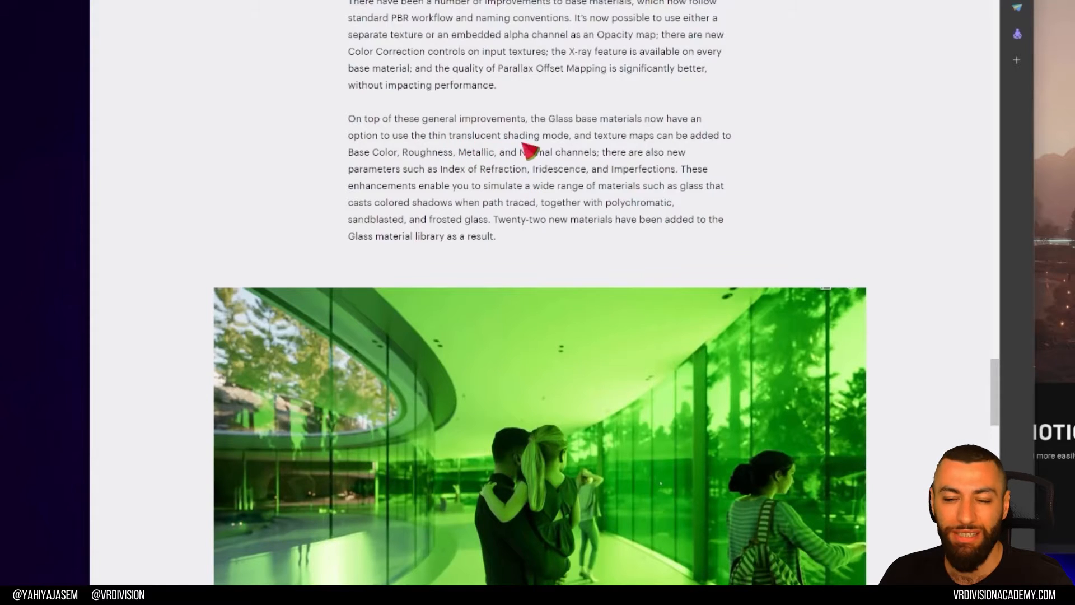
# - Read the remaining announcement sections on ready-posed humans, the Datasmith file exporter, file format, viewport display and getting started
pyautogui.scroll(-6, 551, 152)
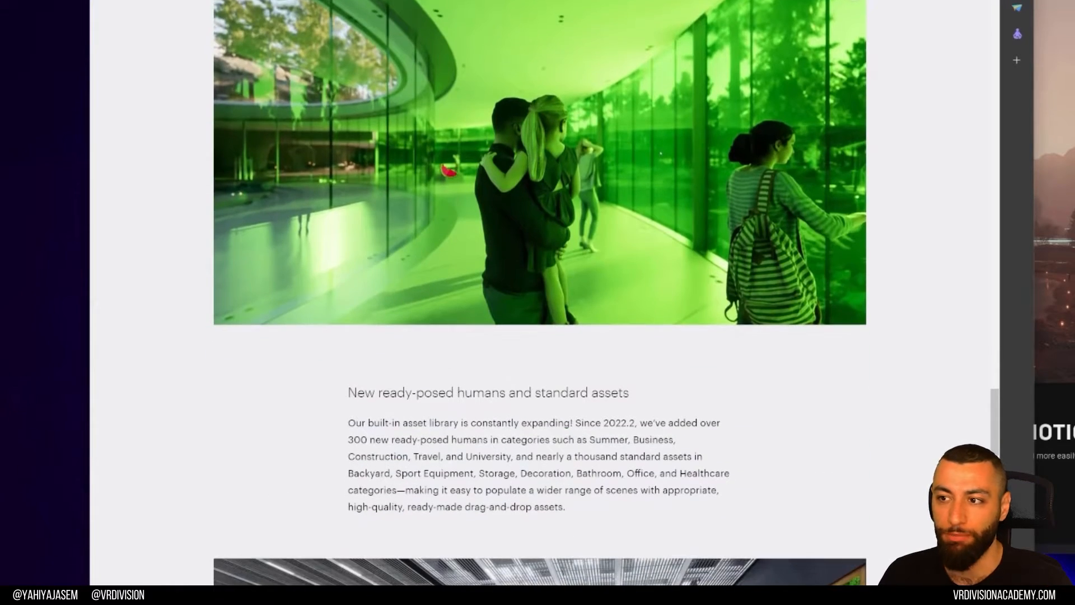
pyautogui.scroll(-6, 504, 179)
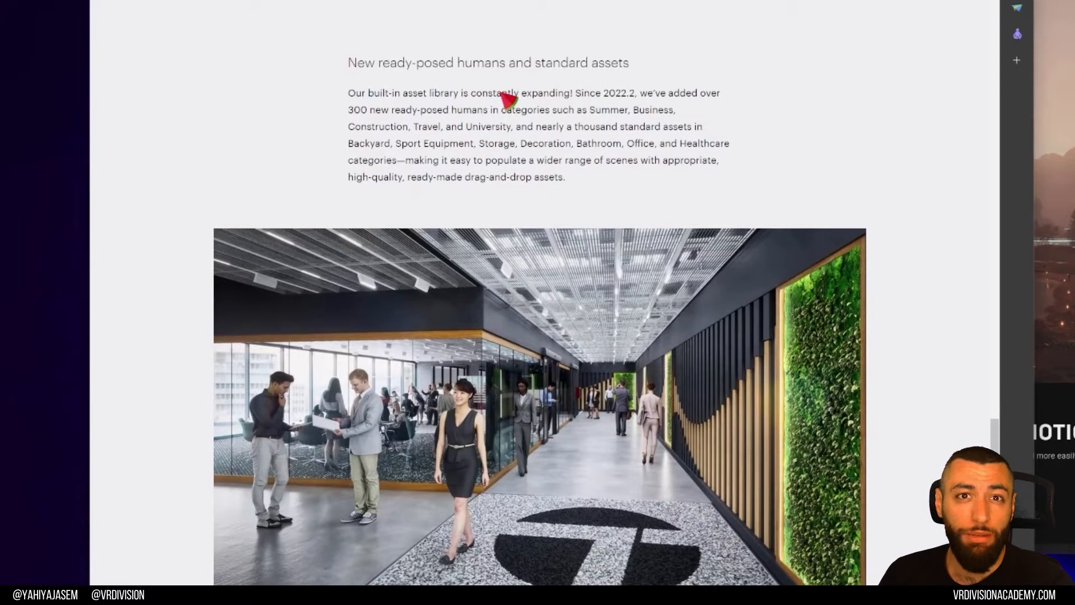
pyautogui.moveTo(348, 110); pyautogui.dragTo(406, 112)
pyautogui.click(532, 188)
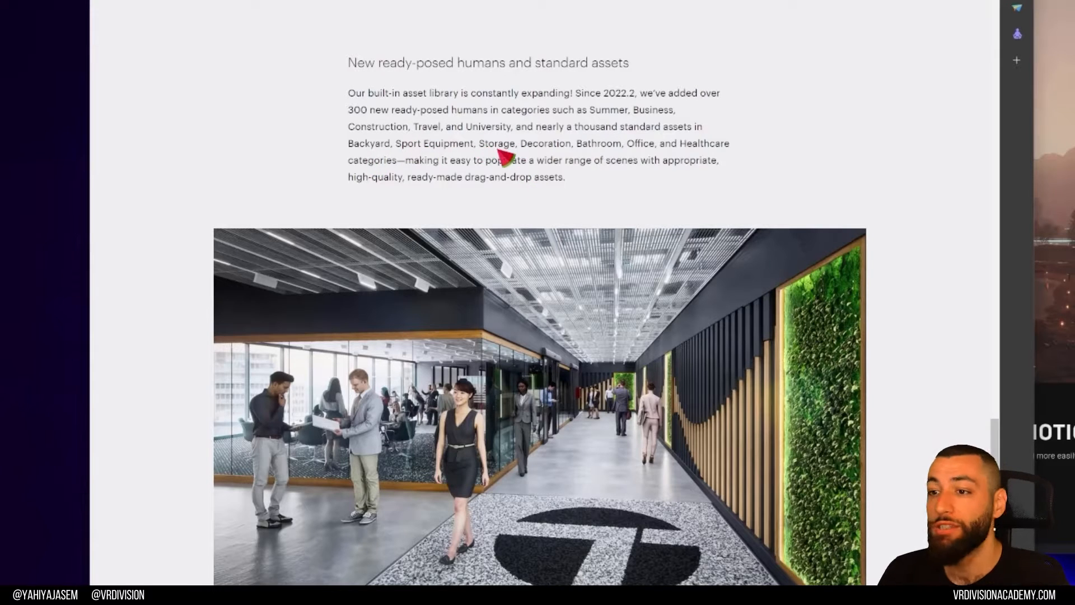
pyautogui.scroll(-10, 746, 151)
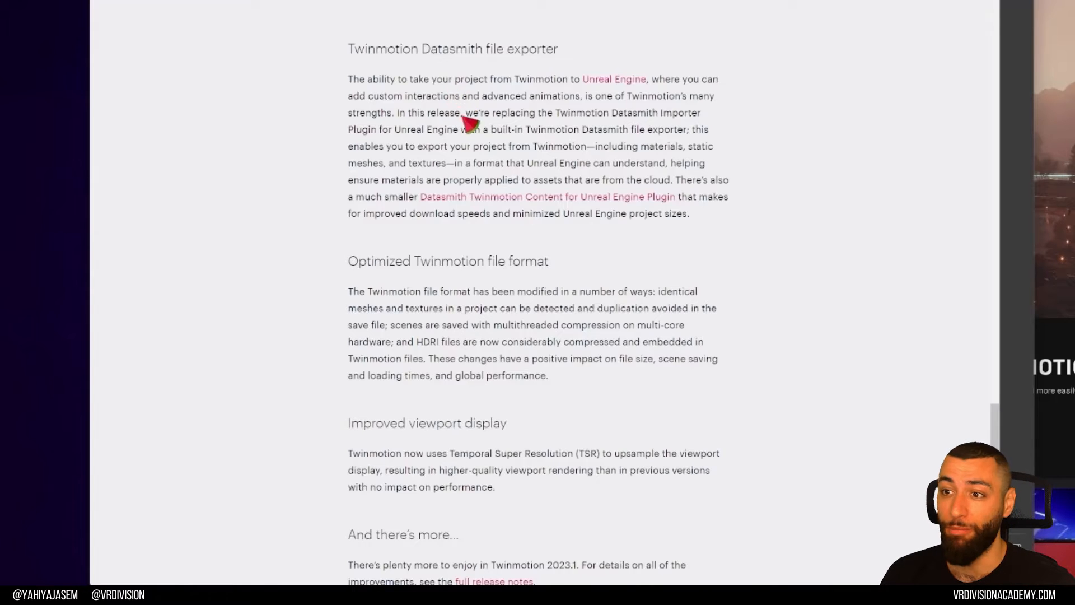
pyautogui.scroll(2, 471, 125)
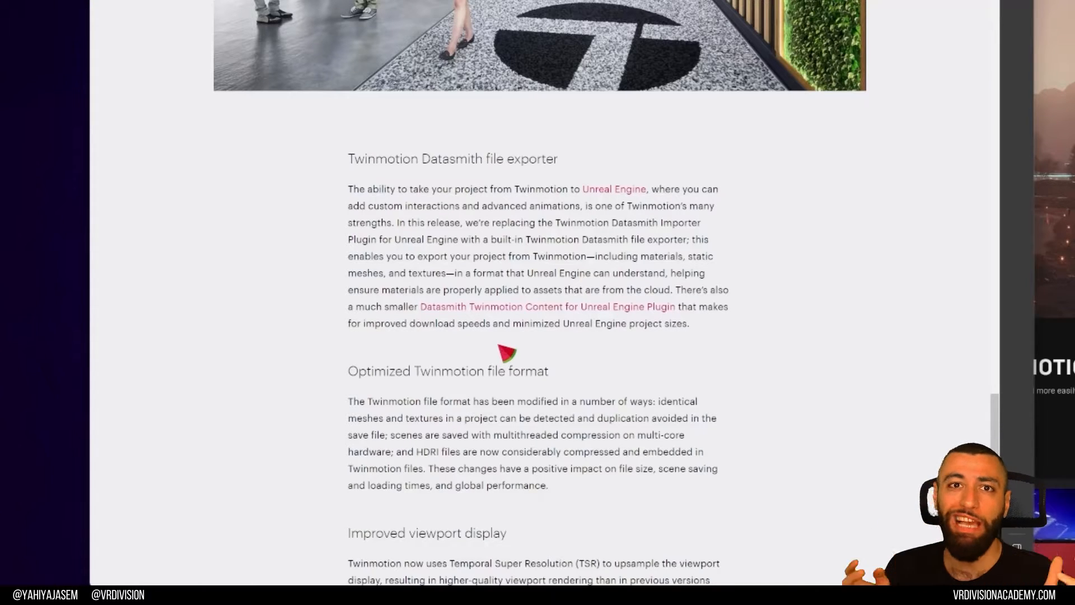
pyautogui.scroll(-5, 507, 353)
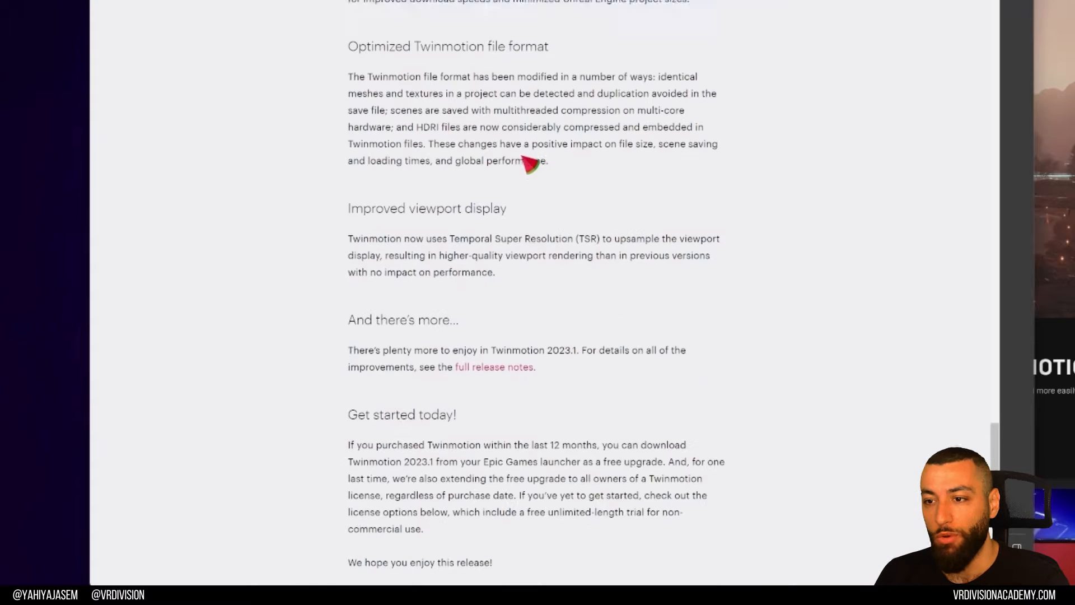
pyautogui.scroll(-2, 464, 59)
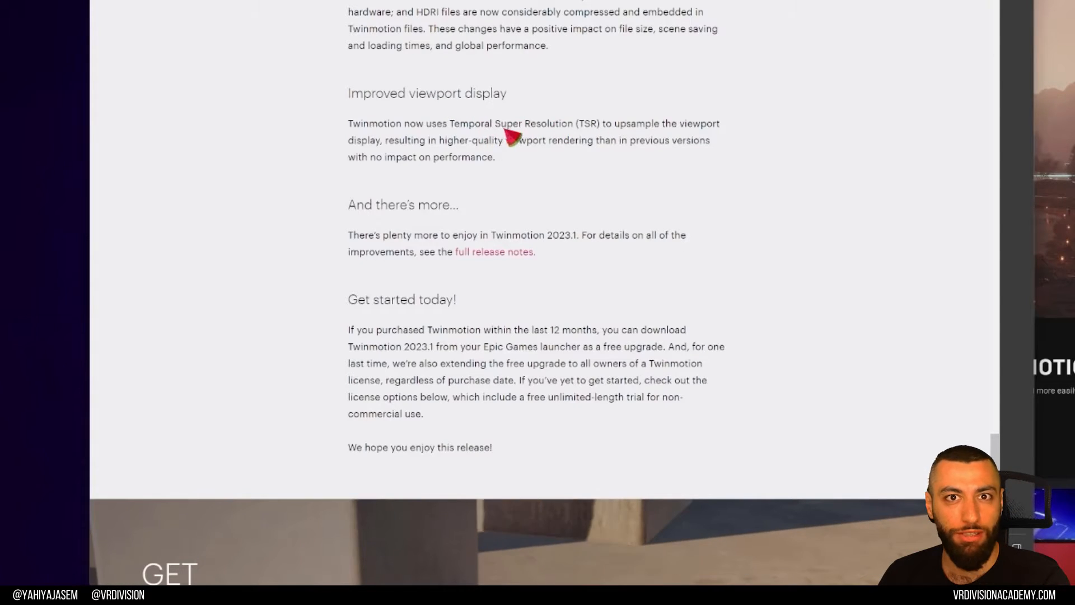
pyautogui.scroll(-2, 571, 123)
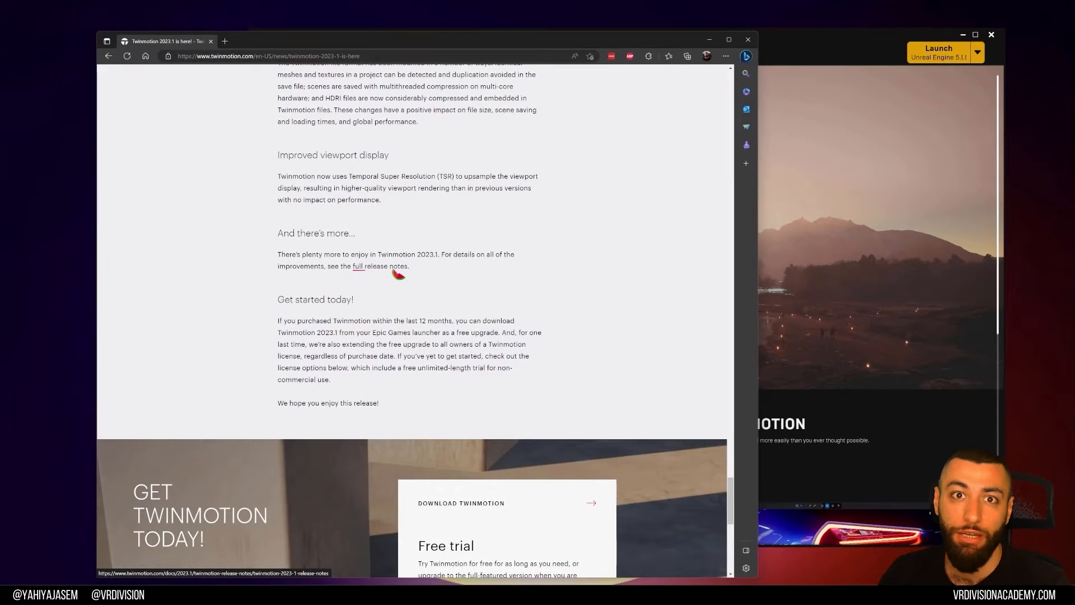
pyautogui.scroll(-5, 398, 274)
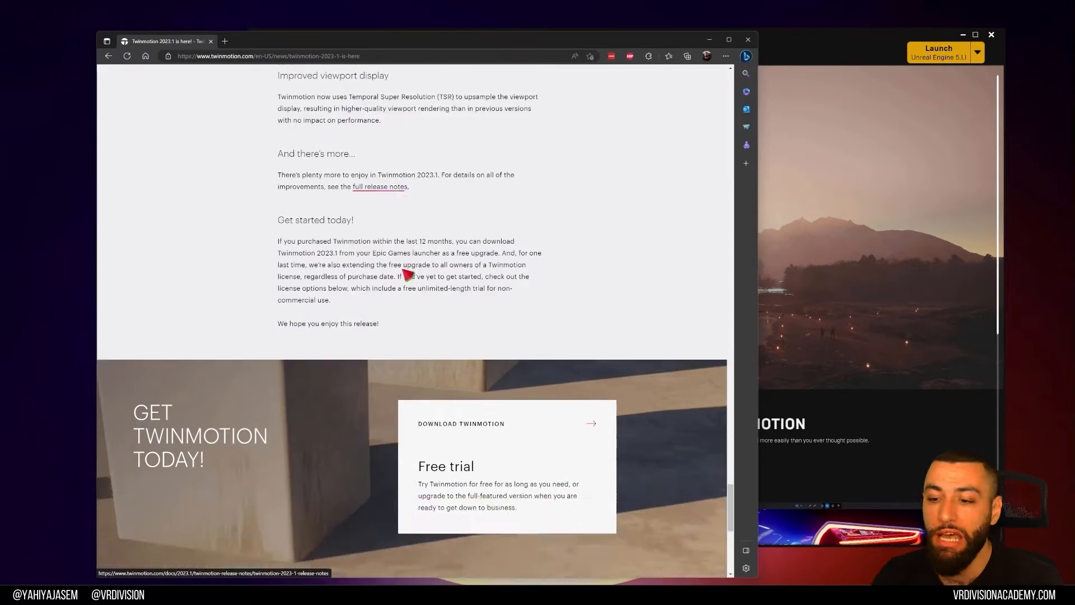
pyautogui.scroll(10, 408, 312)
pyautogui.scroll(15, 354, 365)
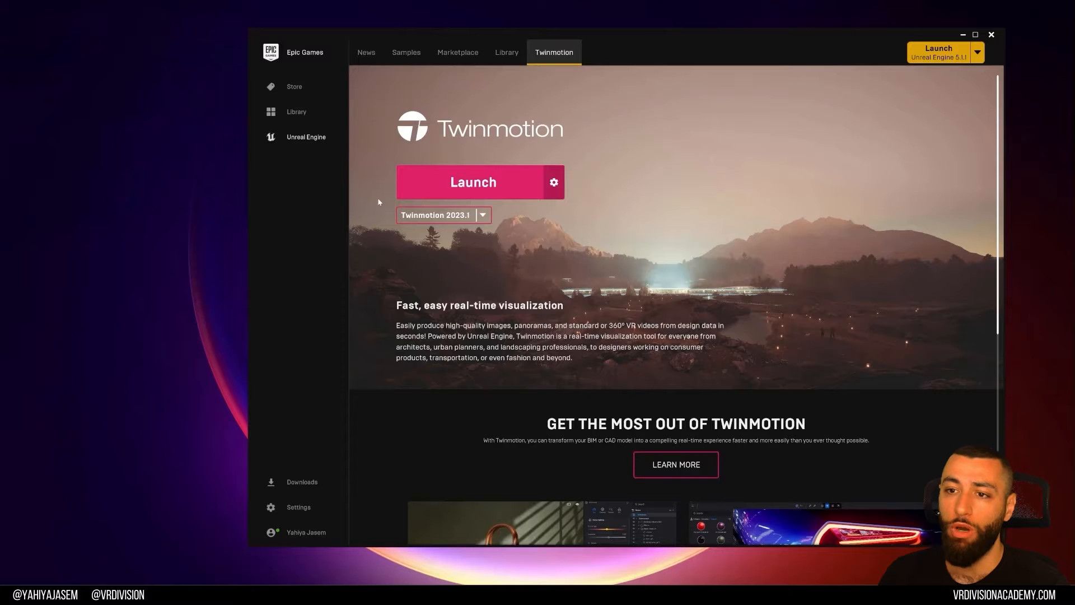
# - Launch Twinmotion 2023.1 from the Epic Games Launcher and open the Display Plinths product template
pyautogui.click(477, 216)
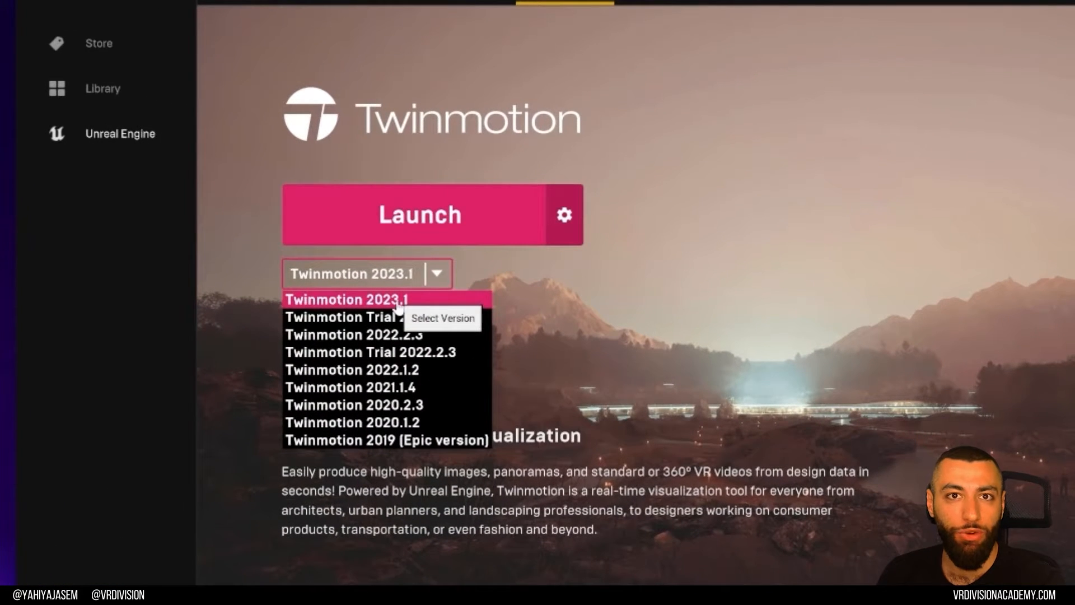
pyautogui.click(734, 256)
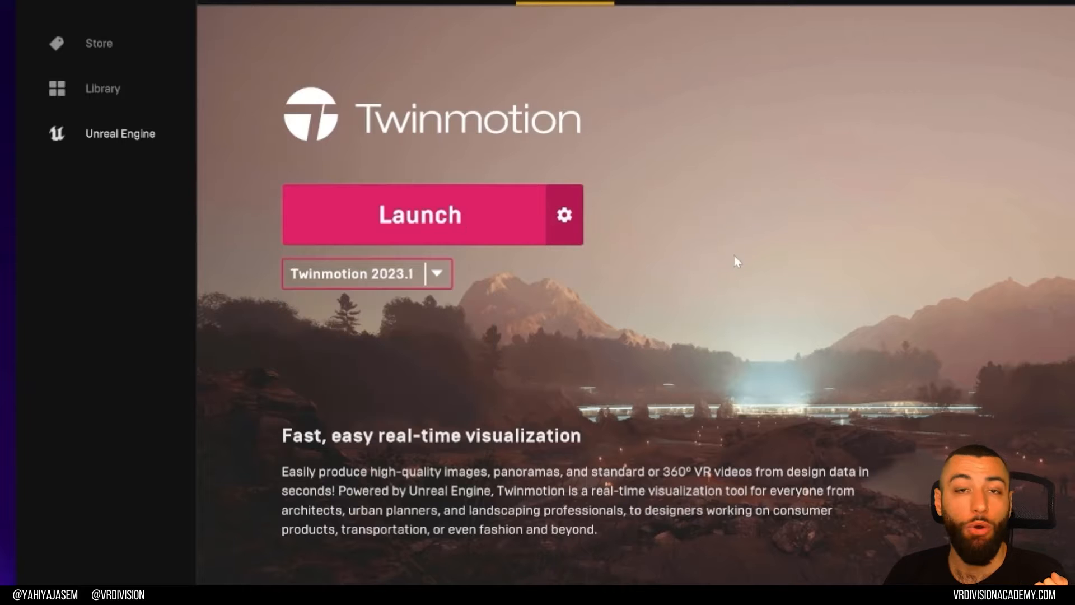
pyautogui.click(497, 228)
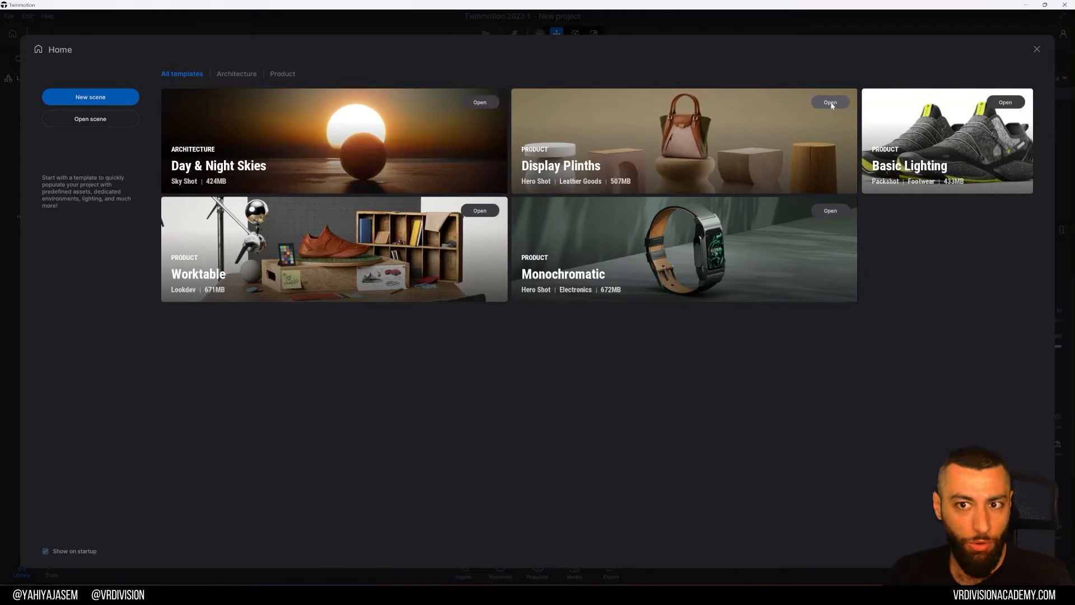
pyautogui.click(691, 202)
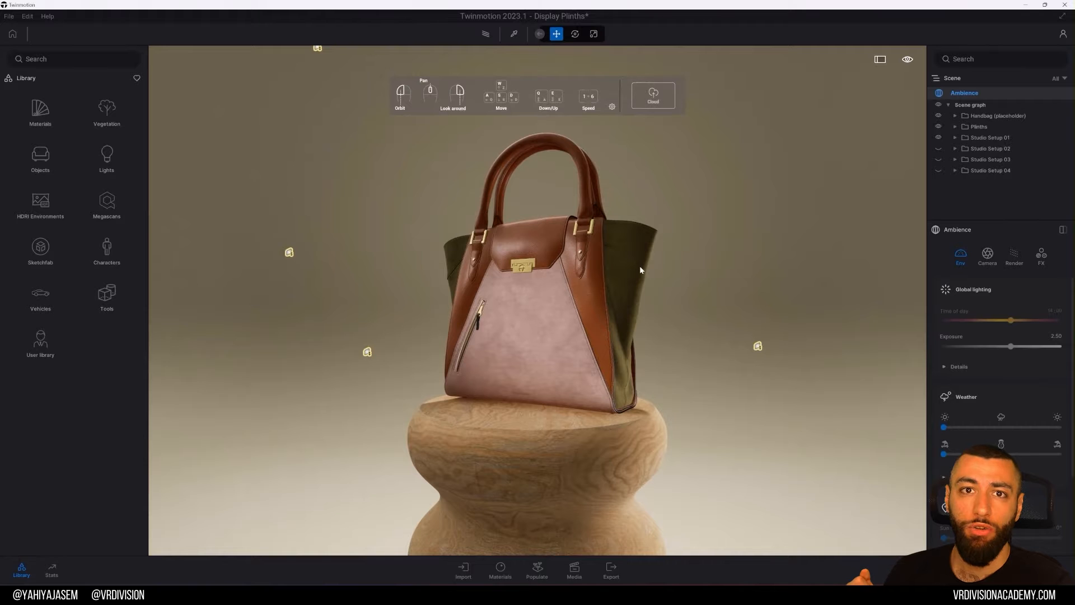
# - Look around, pan and zoom out to view the handbag on its plinth from different angles
pyautogui.moveTo(683, 231); pyautogui.dragTo(728, 241, button='right')
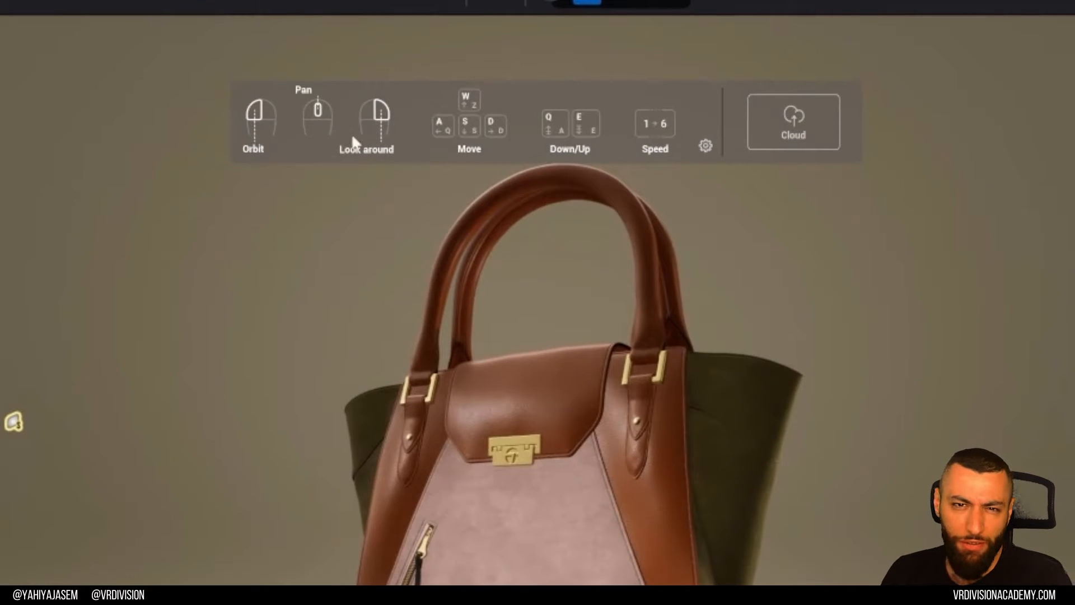
pyautogui.moveTo(546, 227); pyautogui.dragTo(537, 146, button='right')
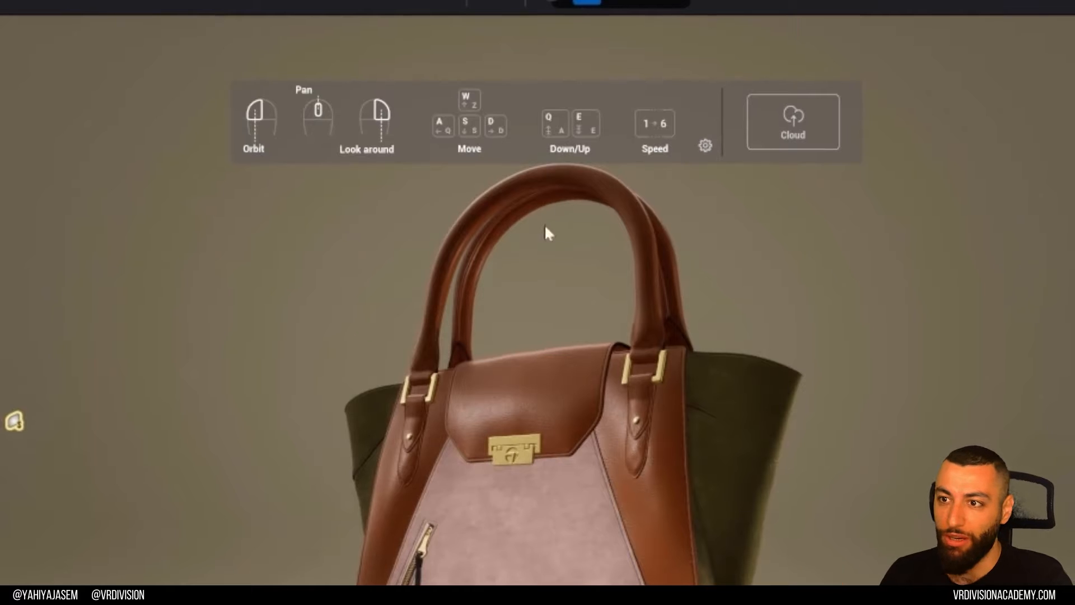
pyautogui.moveTo(560, 364); pyautogui.dragTo(529, 135, button='middle')
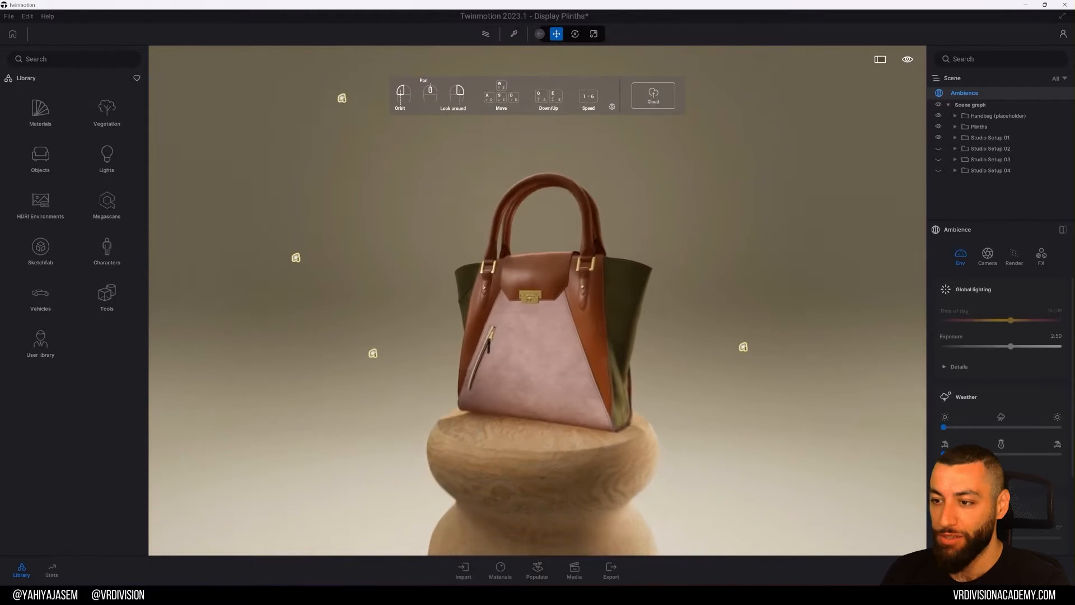
pyautogui.scroll(-3, 529, 303)
pyautogui.moveTo(529, 303); pyautogui.dragTo(767, 335, button='right')
# - Move the camera forward, backward, sideways, up and down through the studio around the handbag
pyautogui.press('a')
pyautogui.press('s')
pyautogui.press('d')
pyautogui.press('w')
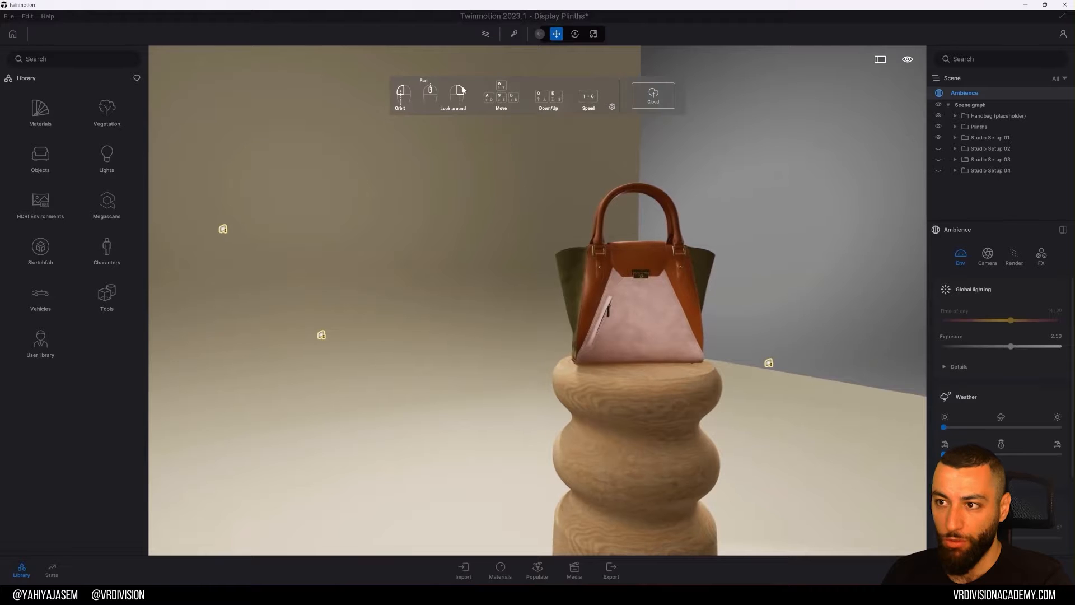
pyautogui.press('d')
pyautogui.moveTo(627, 124); pyautogui.dragTo(588, 115, button='right')
pyautogui.press('d')
pyautogui.press('s')
pyautogui.press('a')
pyautogui.press('w')
pyautogui.press('w')
pyautogui.press('d')
pyautogui.press('a')
pyautogui.press('s')
pyautogui.press('e')
pyautogui.press('q')
pyautogui.press('e')
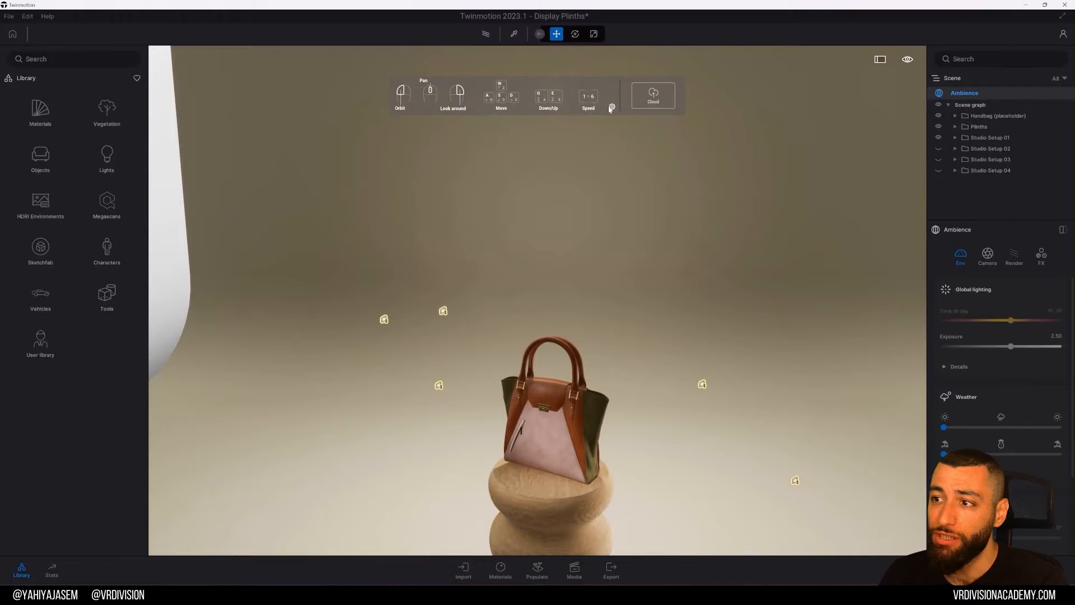
# - Set the viewport navigation preset to the one similar to Unreal Editor
pyautogui.click(611, 107)
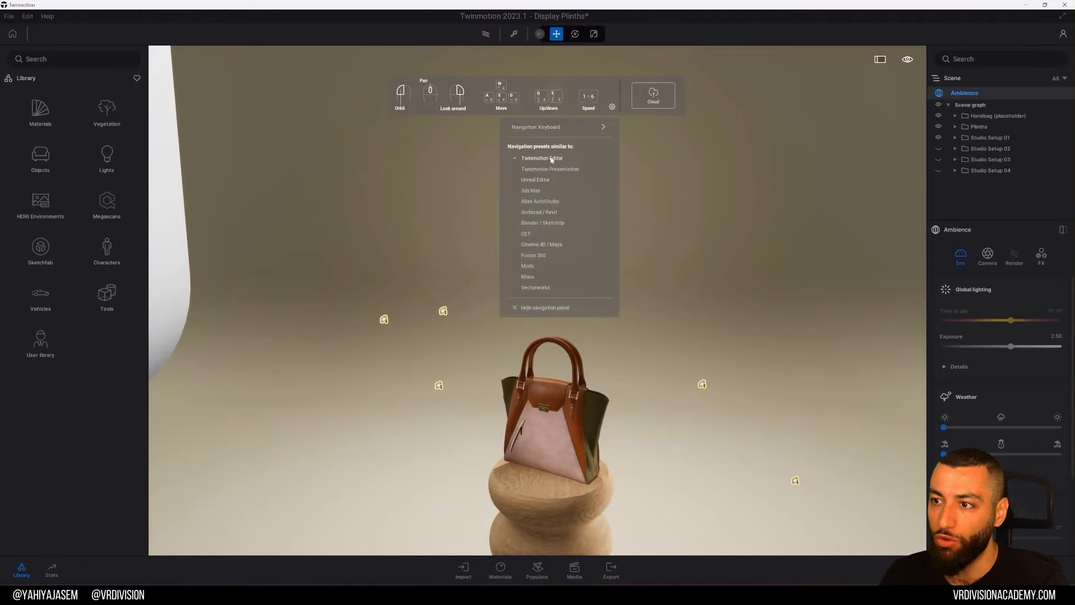
pyautogui.click(438, 207)
pyautogui.press('e')
pyautogui.press('q')
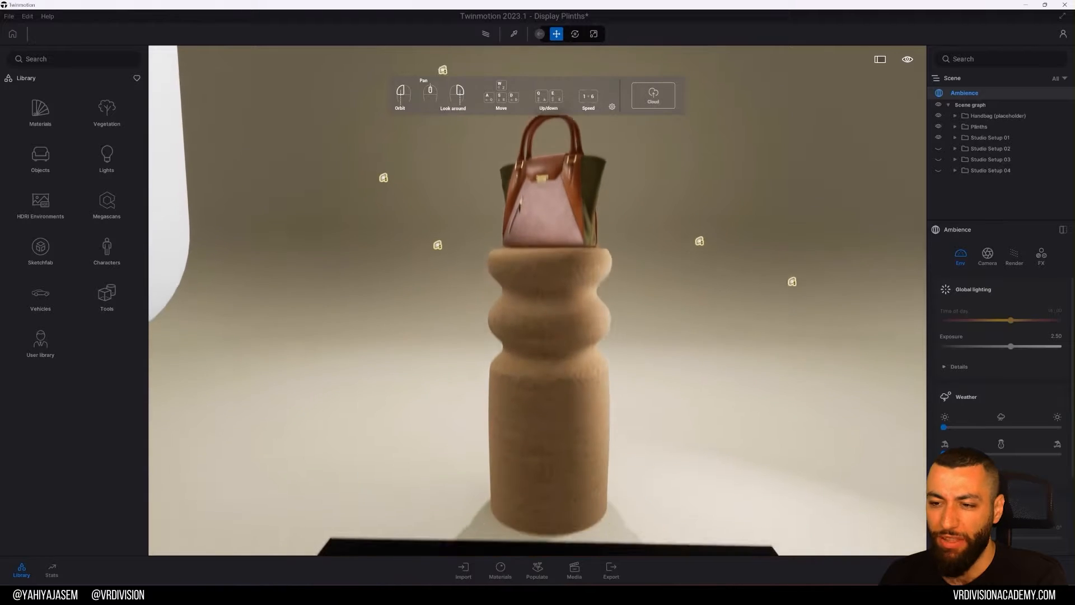
pyautogui.press('s')
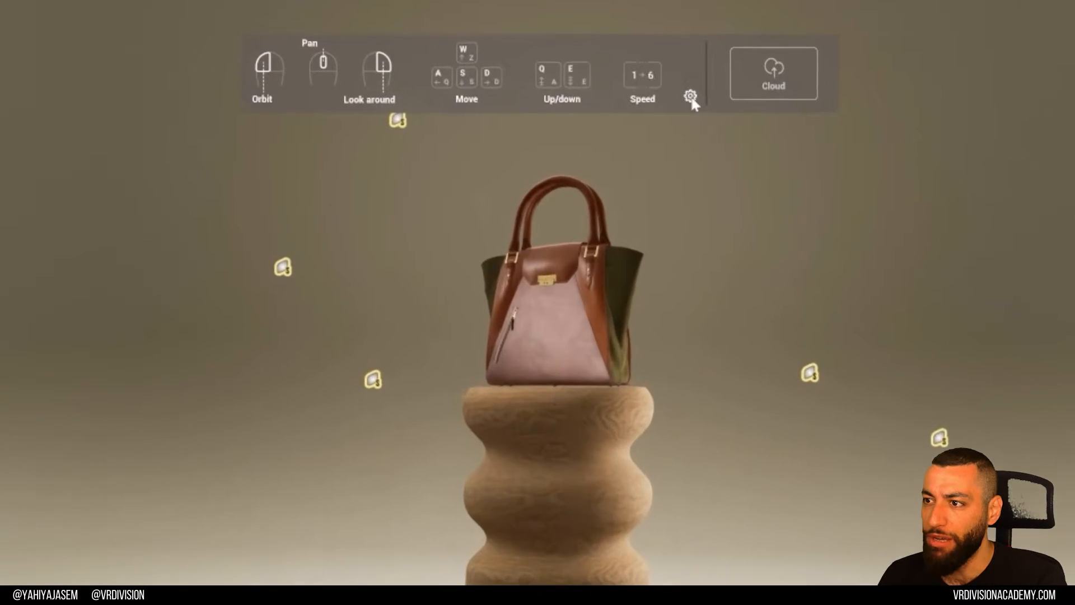
pyautogui.click(691, 97)
pyautogui.click(554, 244)
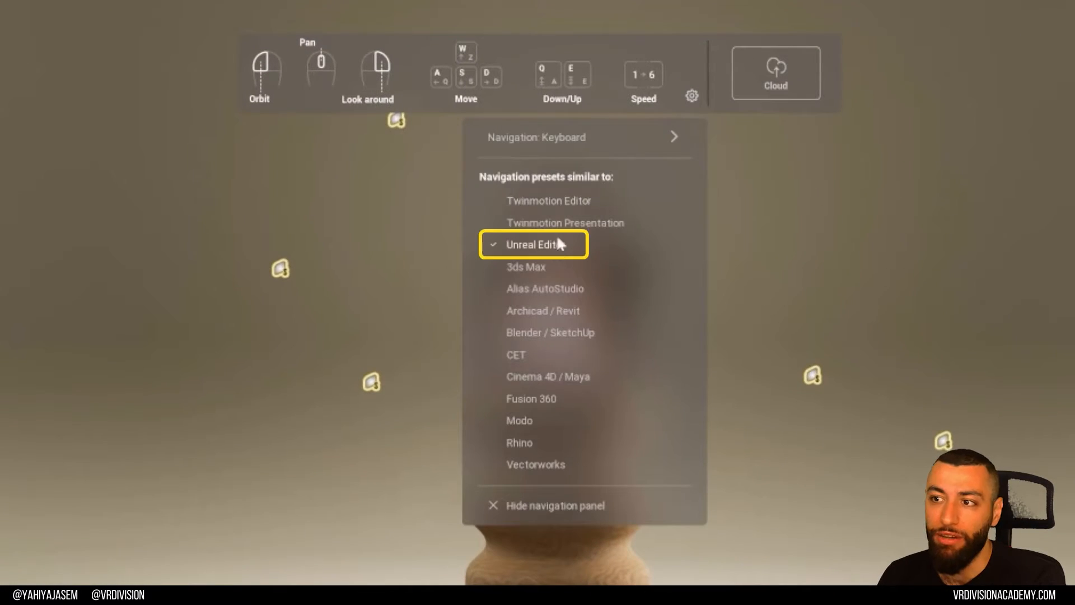
# - Select the black Flag panel on the floor in front of the plinth and delete it
pyautogui.click(159, 452)
pyautogui.press('s')
pyautogui.moveTo(159, 452); pyautogui.dragTo(179, 521, button='right')
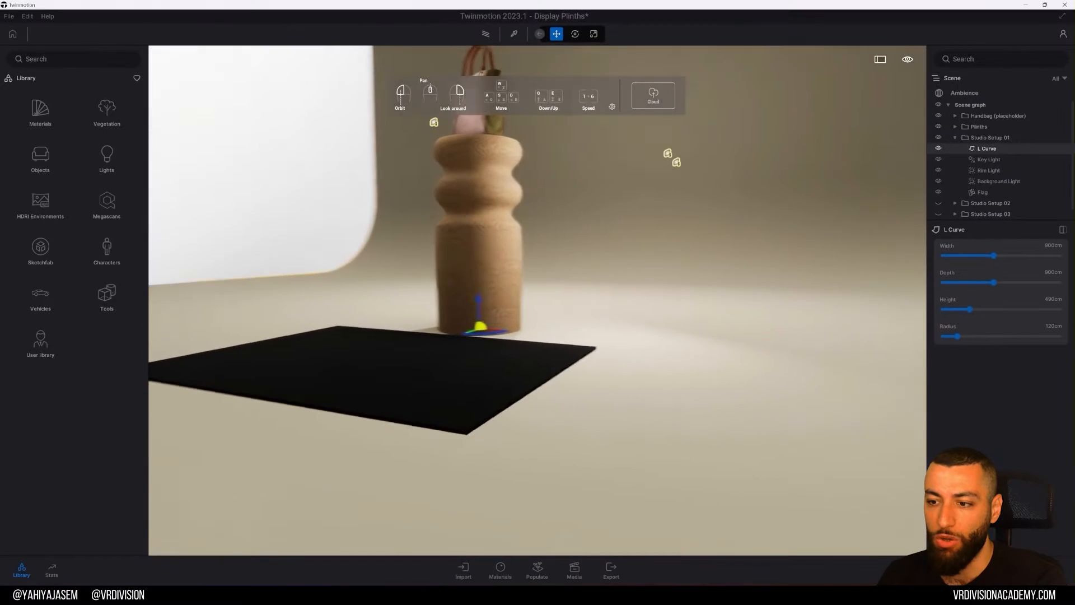
pyautogui.moveTo(358, 314); pyautogui.dragTo(338, 260, button='right')
pyautogui.press('e')
pyautogui.press('s')
pyautogui.click(338, 260)
pyautogui.click(516, 414)
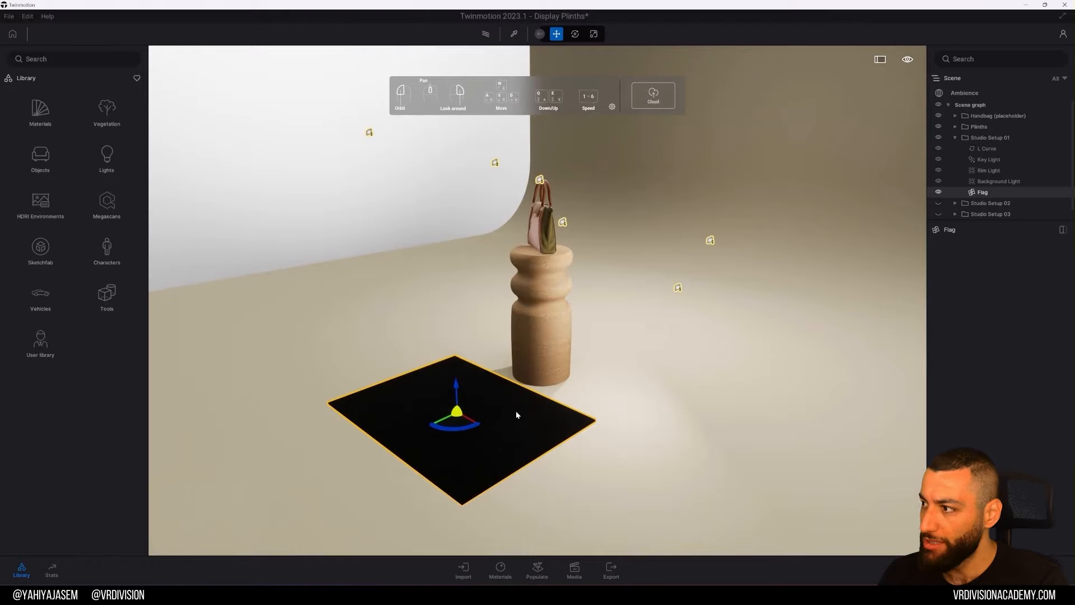
pyautogui.press('Delete')
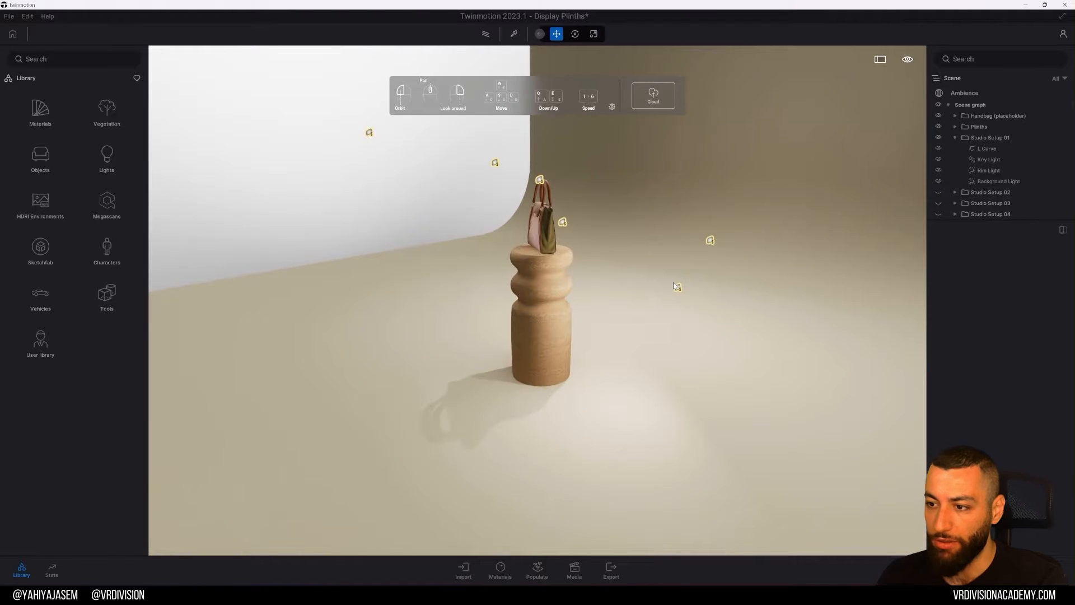
# - Undo the deletion of the Flag panel and bring the camera back in front of the handbag
pyautogui.hotkey('ctrl', 'z')
pyautogui.press('w')
pyautogui.press('a')
pyautogui.moveTo(514, 310); pyautogui.dragTo(630, 408, button='right')
pyautogui.press('w')
pyautogui.press('a')
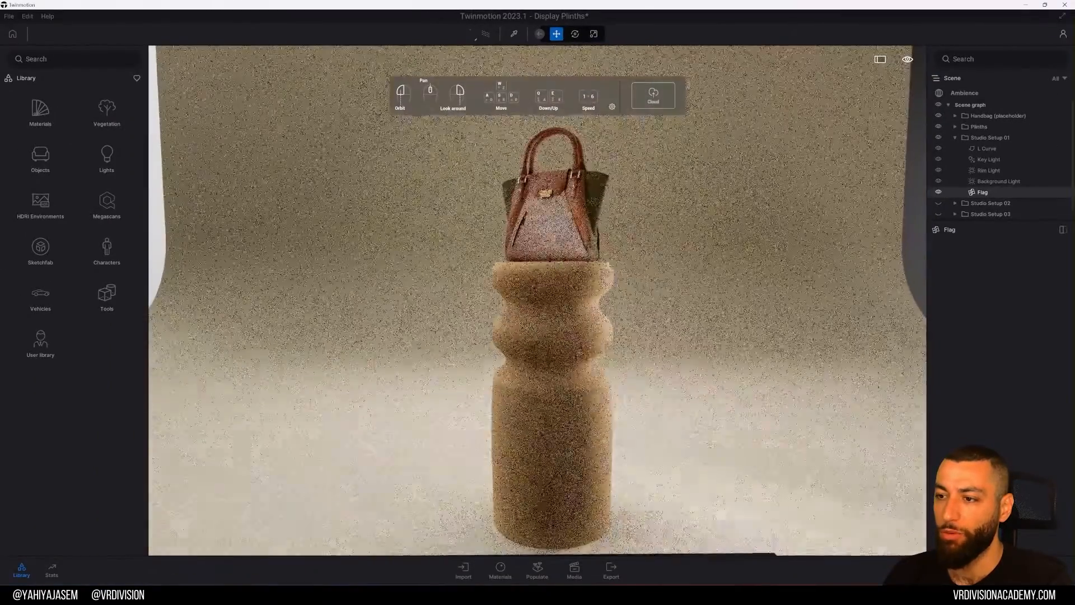
# - Compare the path-traced lighting on the handbag and plinth with the Flag panel hidden and shown
pyautogui.click(938, 193)
pyautogui.click(939, 194)
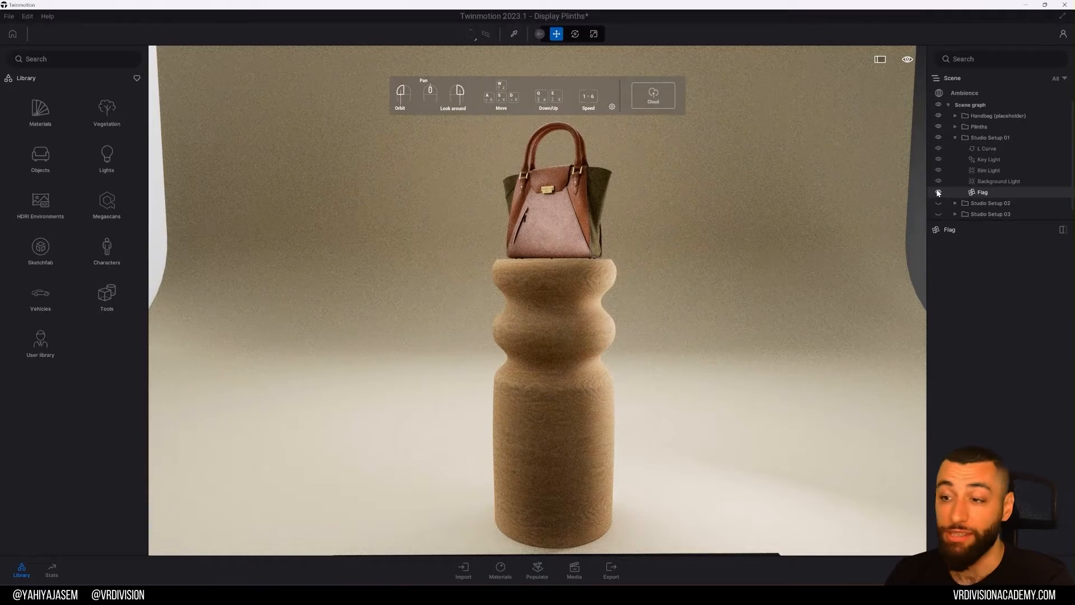
pyautogui.moveTo(565, 241); pyautogui.dragTo(562, 332, button='right')
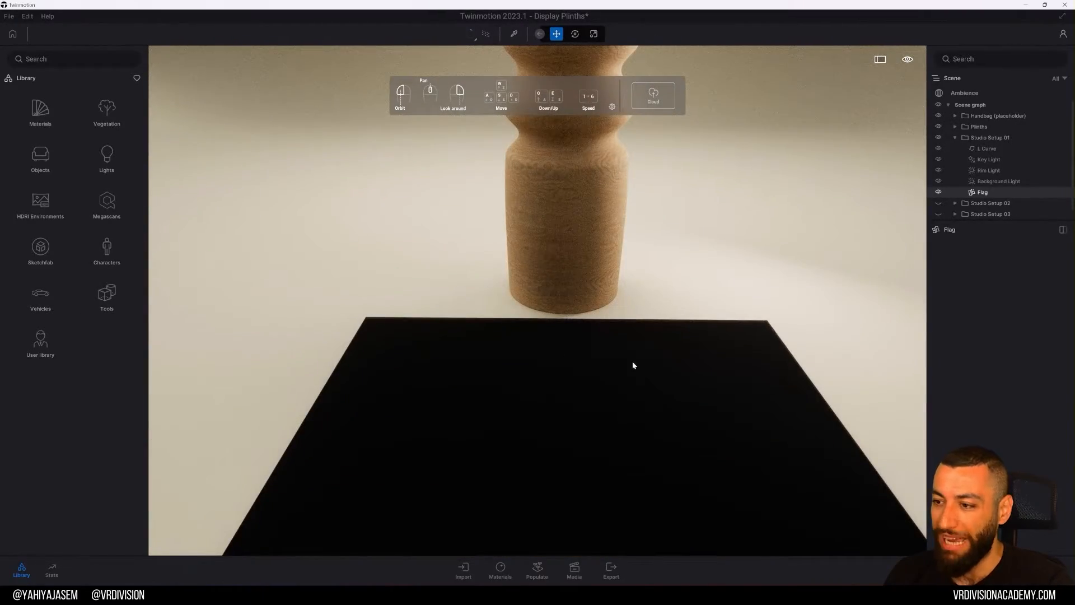
pyautogui.moveTo(606, 334)
pyautogui.mouseDown(button='right')
pyautogui.moveTo(556, 295)
pyautogui.moveTo(555, 282)
pyautogui.mouseUp(button='right')
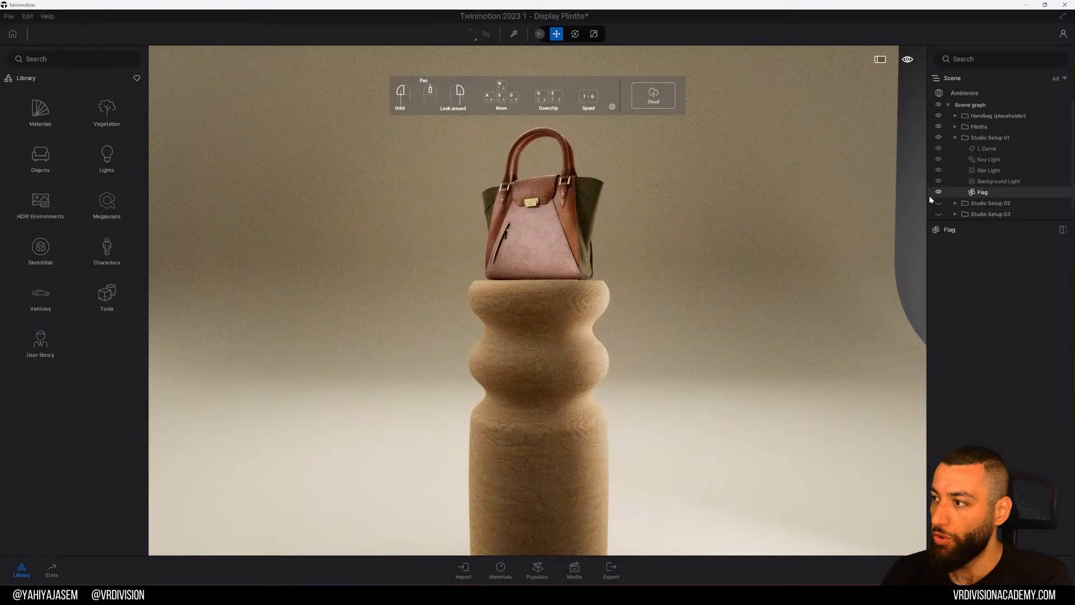
pyautogui.click(938, 192)
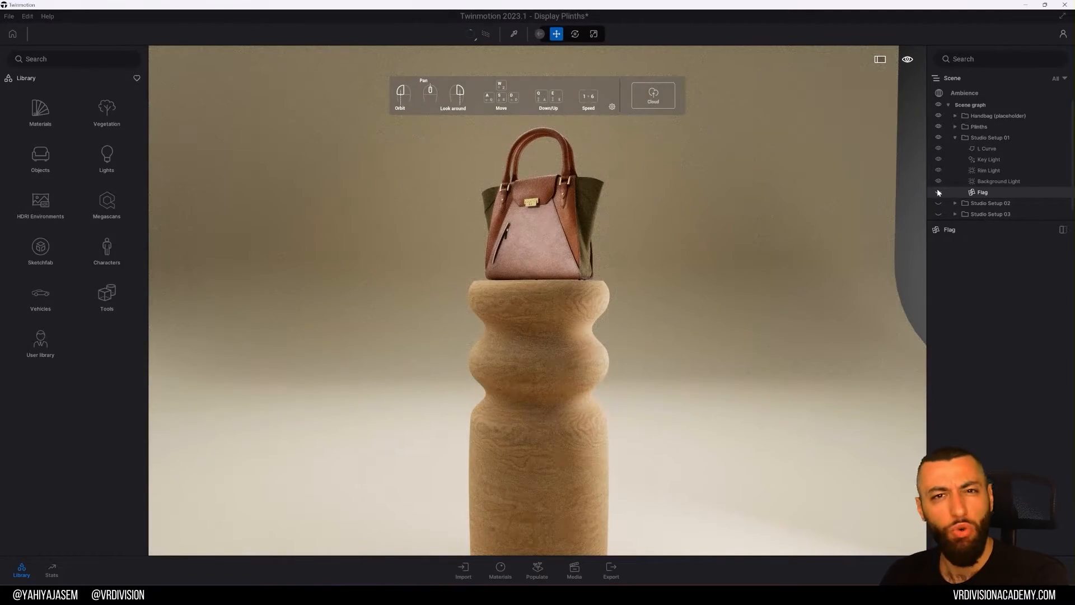
pyautogui.click(939, 192)
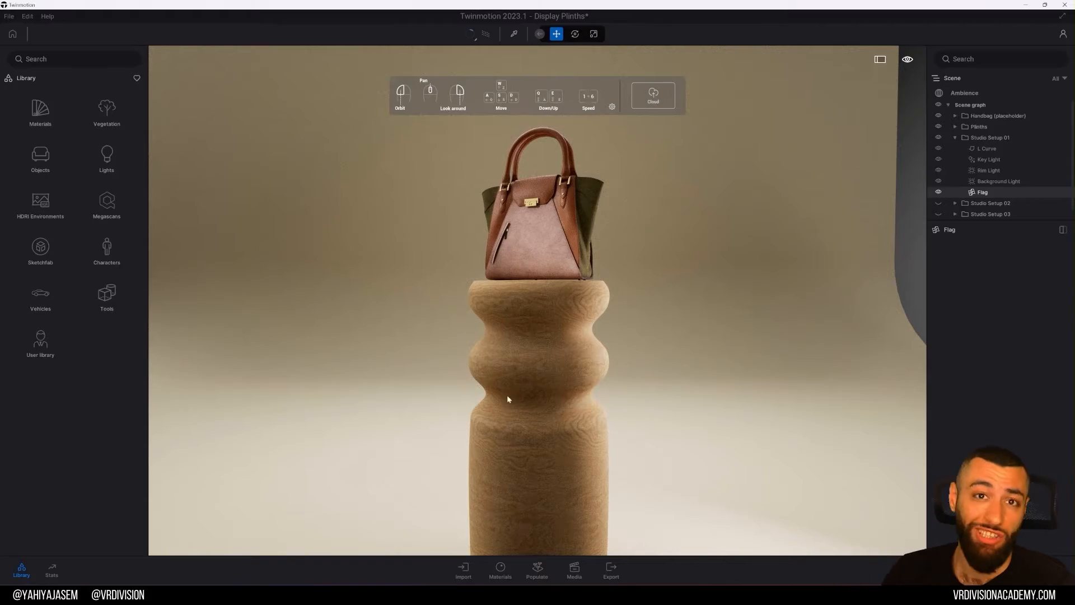
# - Restart the Path Tracer on a slightly turned view and try its High and Medium quality presets
pyautogui.moveTo(534, 236); pyautogui.dragTo(539, 258, button='right')
pyautogui.click(471, 35)
pyautogui.click(471, 35)
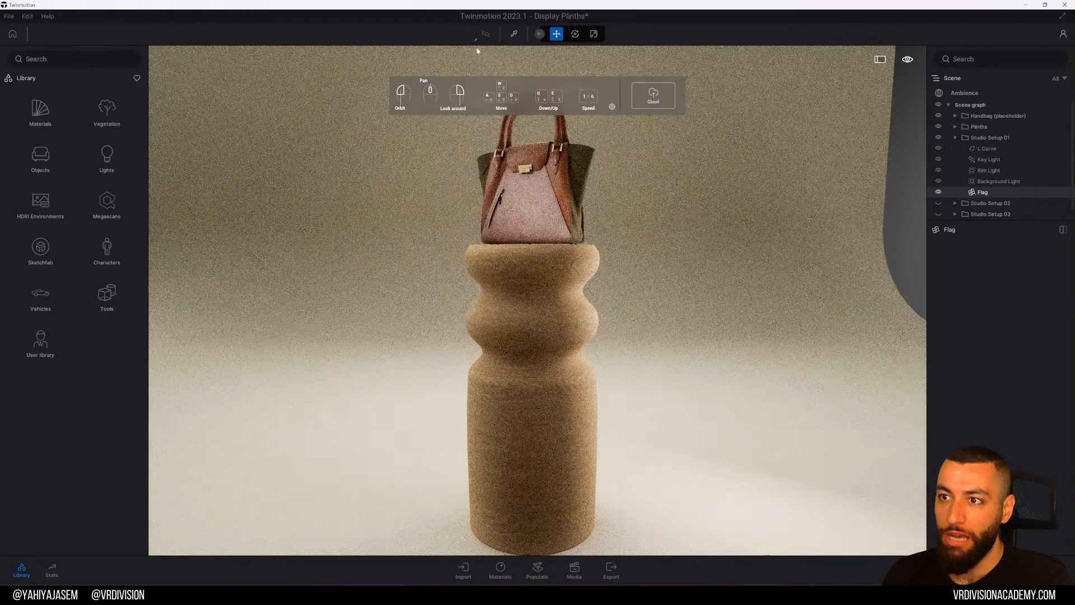
pyautogui.moveTo(475, 37)
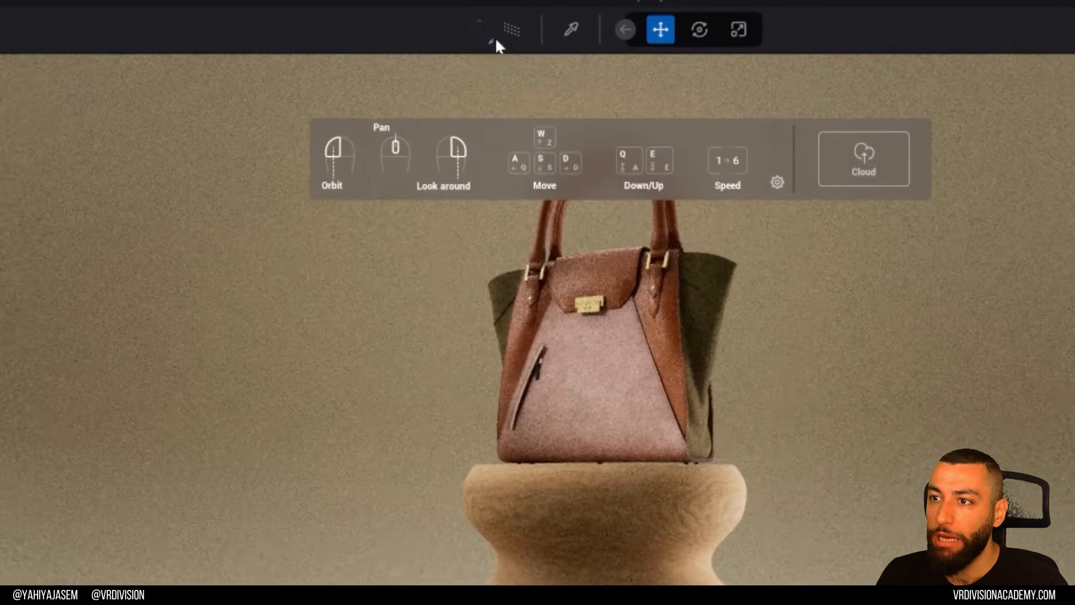
pyautogui.moveTo(472, 37)
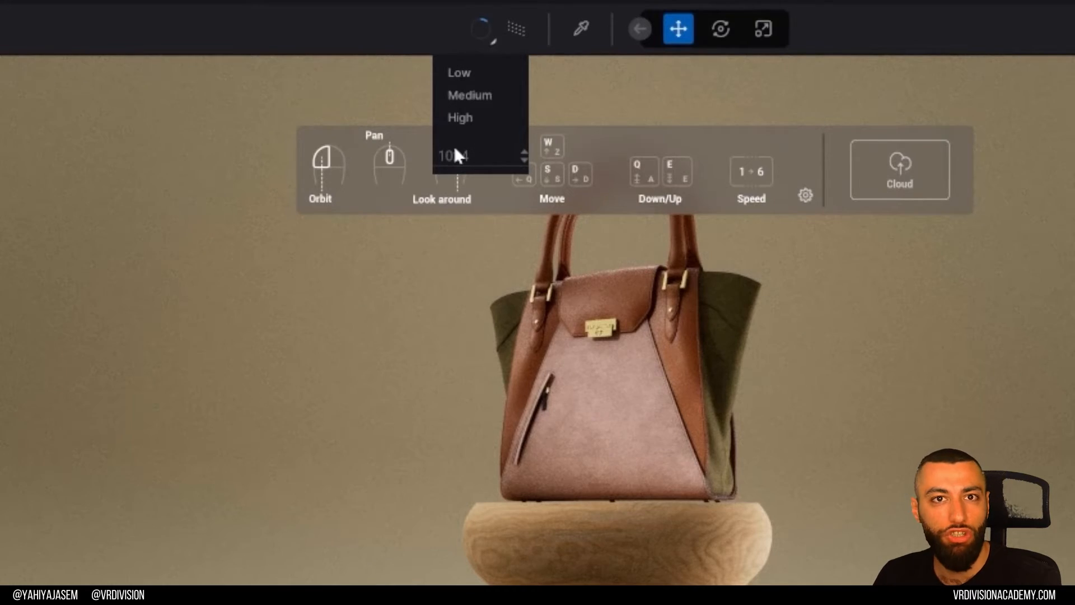
pyautogui.click(465, 119)
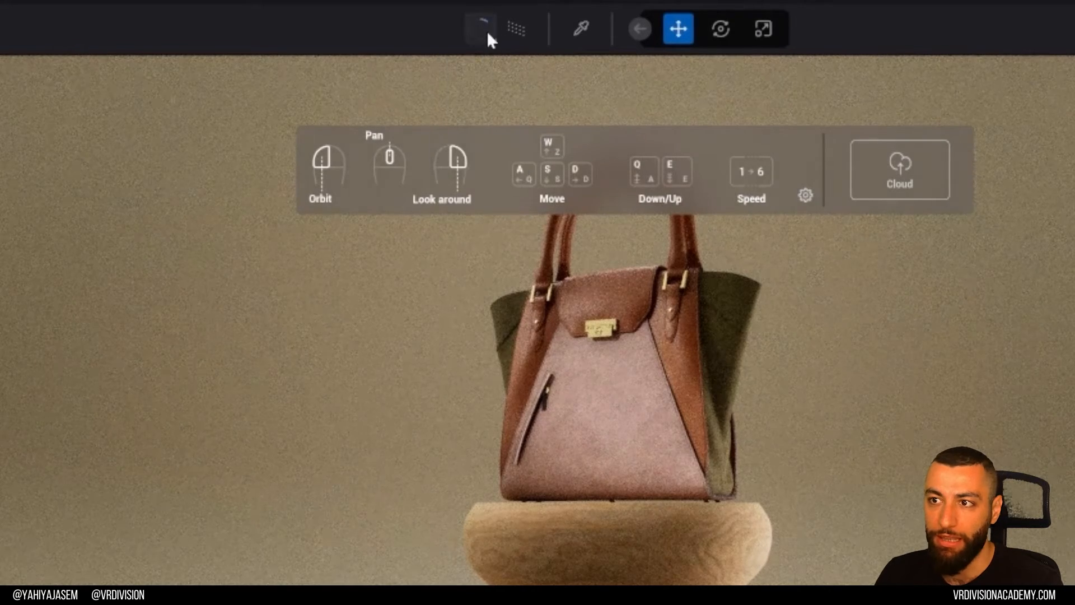
pyautogui.moveTo(486, 33)
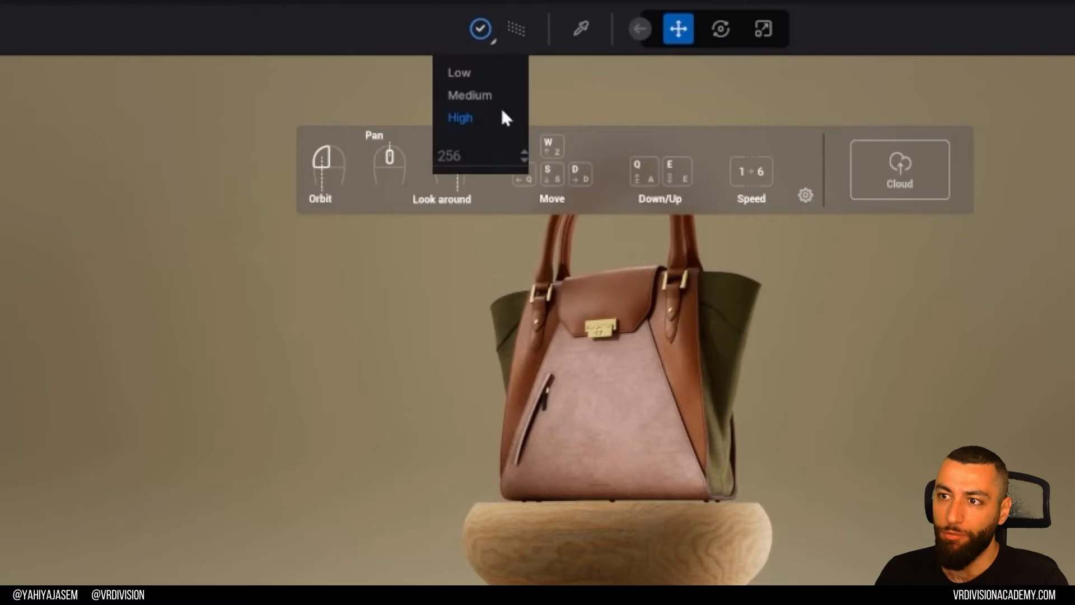
pyautogui.click(465, 94)
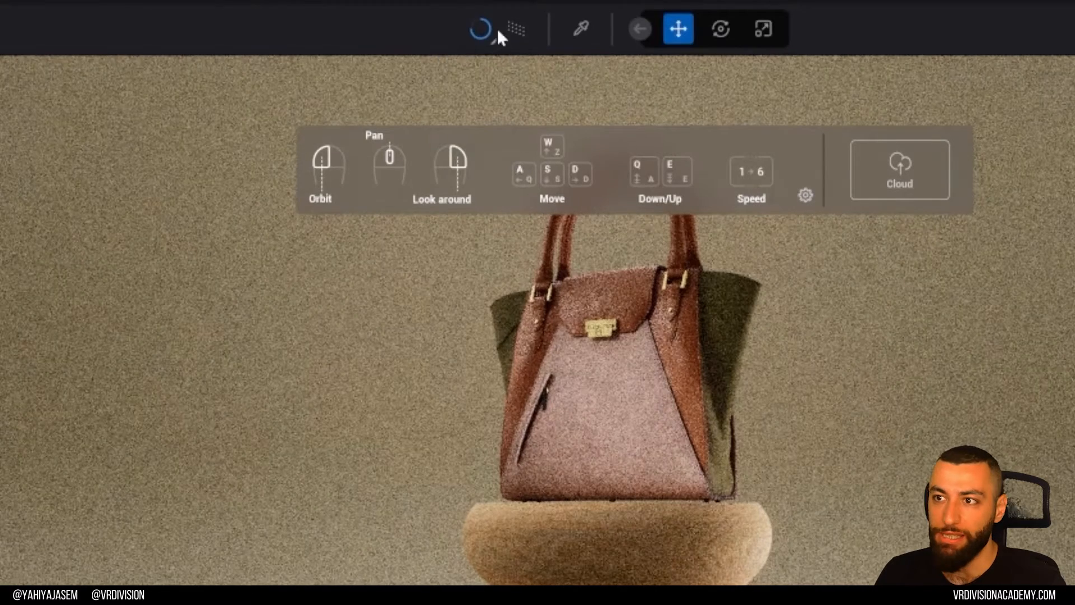
# - Set the Path Tracer's custom sample value to 102
pyautogui.moveTo(485, 32)
pyautogui.click(445, 156)
pyautogui.hotkey('ctrl', 'a')
pyautogui.write('102')
pyautogui.press('Return')
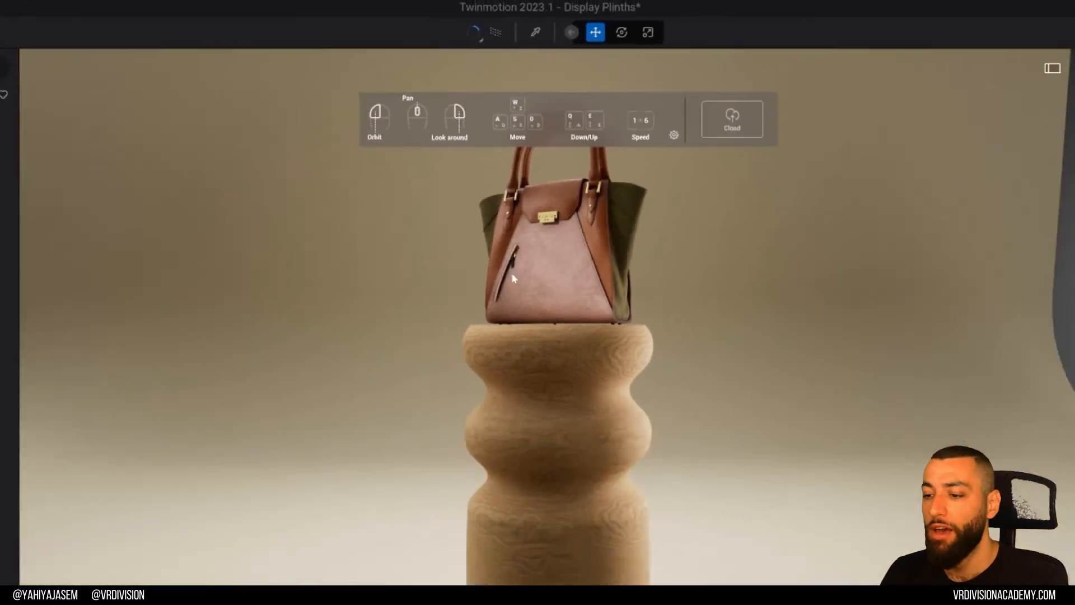
# - Turn off the Path Tracer, reframe the handbag on its plinth and hide the navigation panel
pyautogui.press('r')
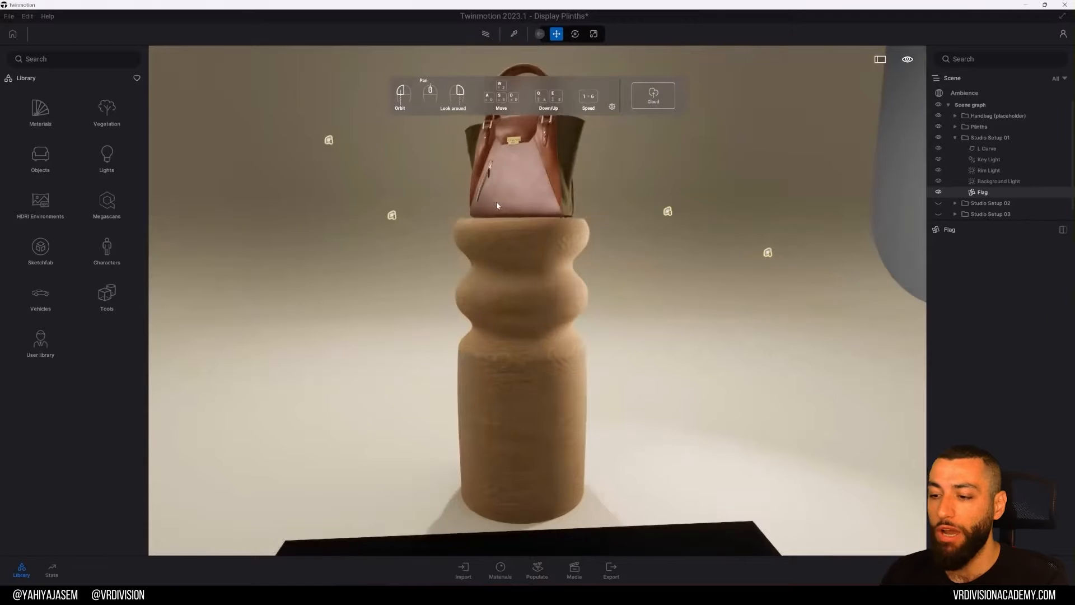
pyautogui.moveTo(513, 268); pyautogui.dragTo(493, 126, button='middle')
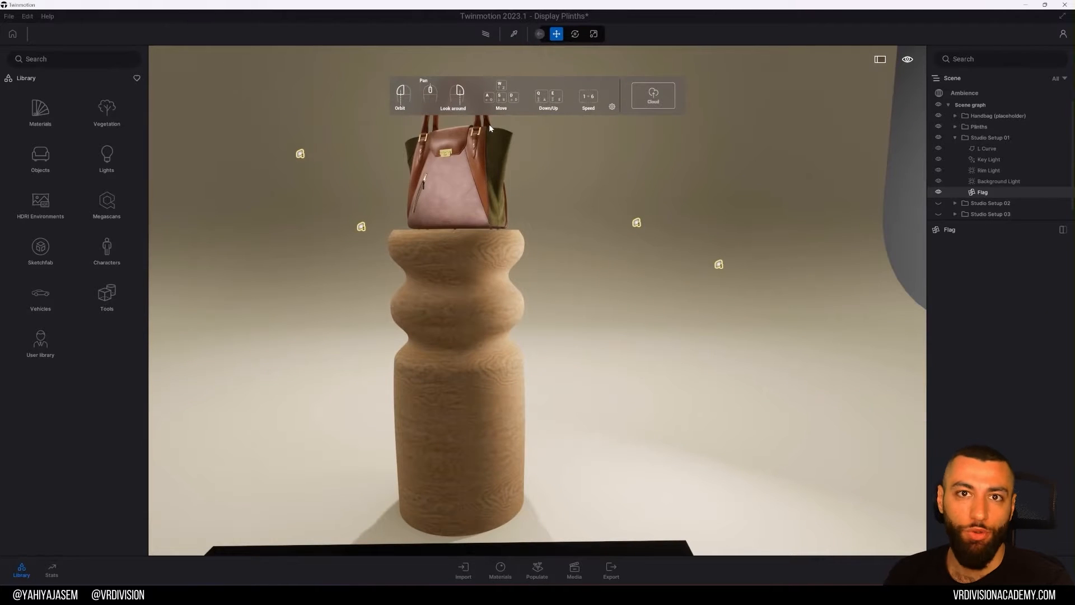
pyautogui.scroll(-2, 489, 127)
pyautogui.moveTo(489, 127); pyautogui.dragTo(434, 81, button='right')
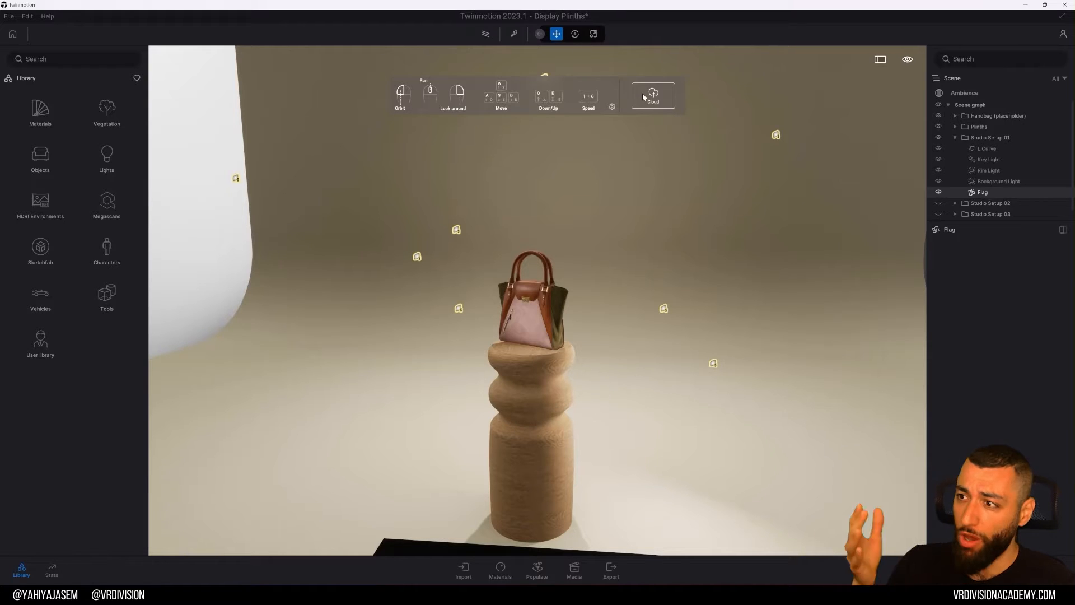
pyautogui.click(612, 106)
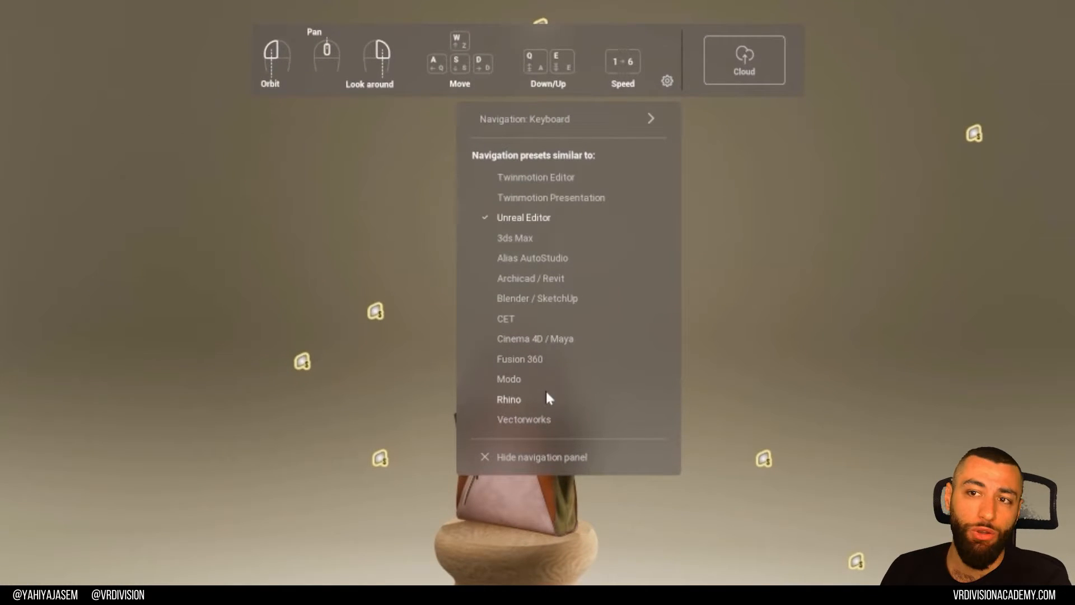
pyautogui.click(541, 456)
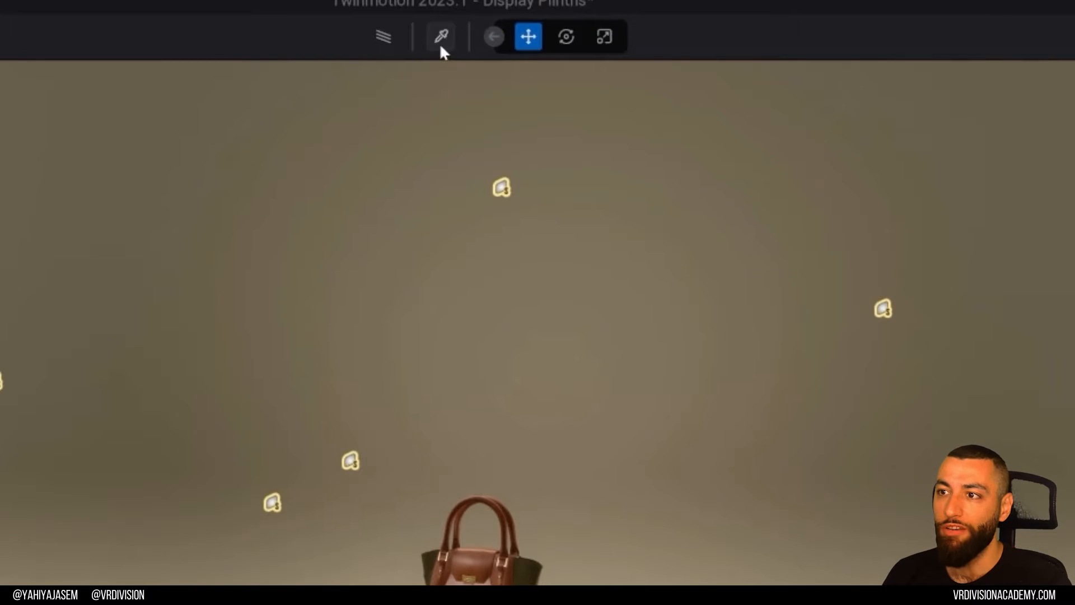
# - Pick the backdrop's Matte Beige material, keep Grunge at 0%, set Luminosity to 53% and review its UV and roughness settings
pyautogui.click(440, 44)
pyautogui.click(430, 187)
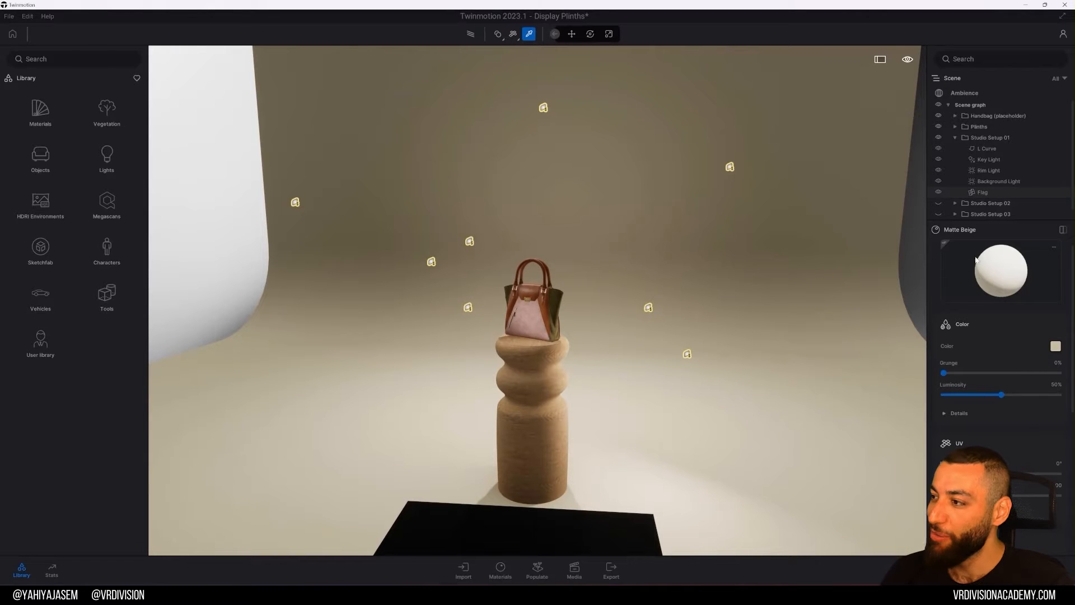
pyautogui.moveTo(952, 373)
pyautogui.mouseDown()
pyautogui.moveTo(1003, 373)
pyautogui.moveTo(941, 373)
pyautogui.mouseUp()
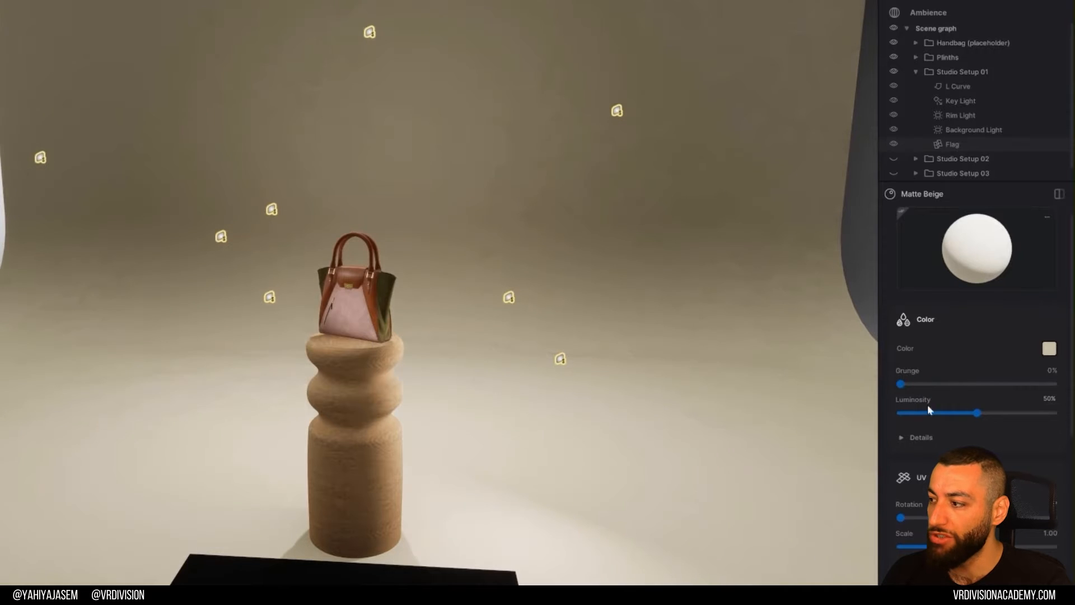
pyautogui.moveTo(977, 413)
pyautogui.mouseDown()
pyautogui.moveTo(1020, 413)
pyautogui.moveTo(952, 417)
pyautogui.moveTo(982, 413)
pyautogui.mouseUp()
pyautogui.scroll(-3, 923, 435)
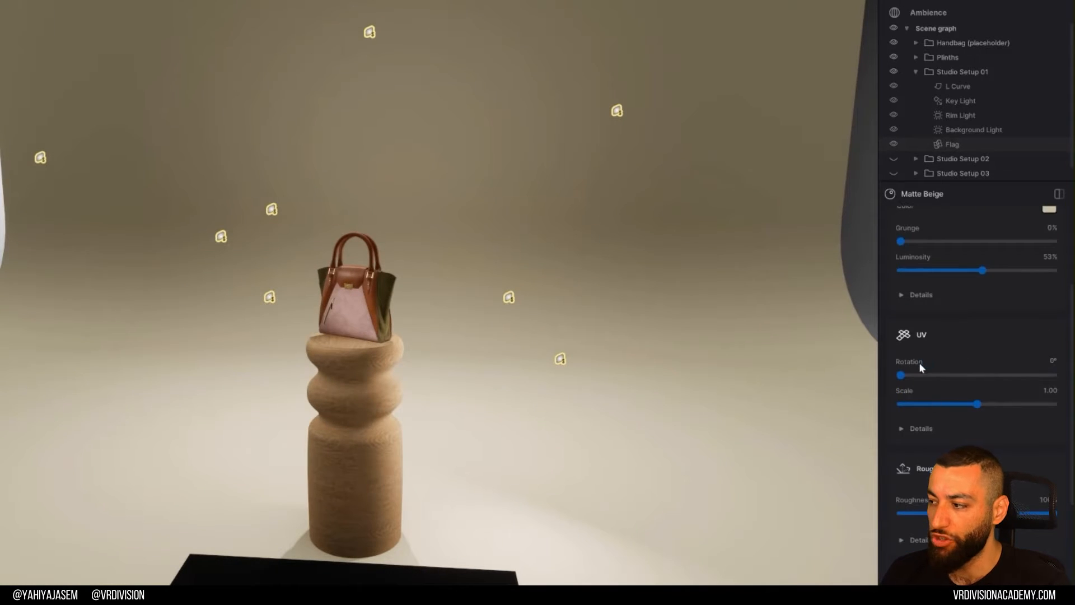
pyautogui.scroll(-2, 920, 367)
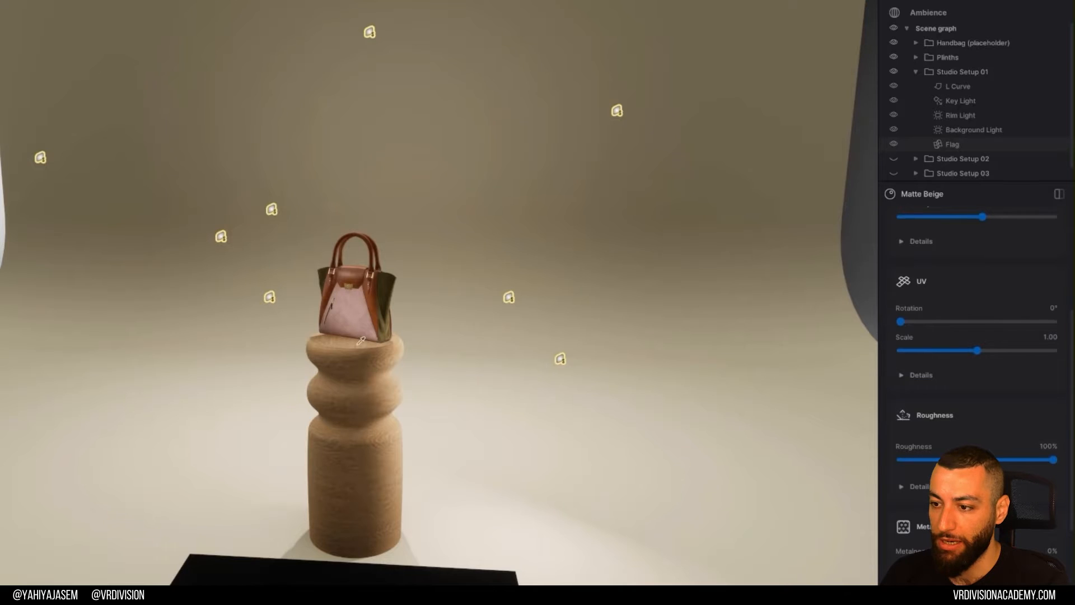
# - Pick the plinth's Plywood material and set its UV rotation to about 69° and scale to about 0.56
pyautogui.click(359, 376)
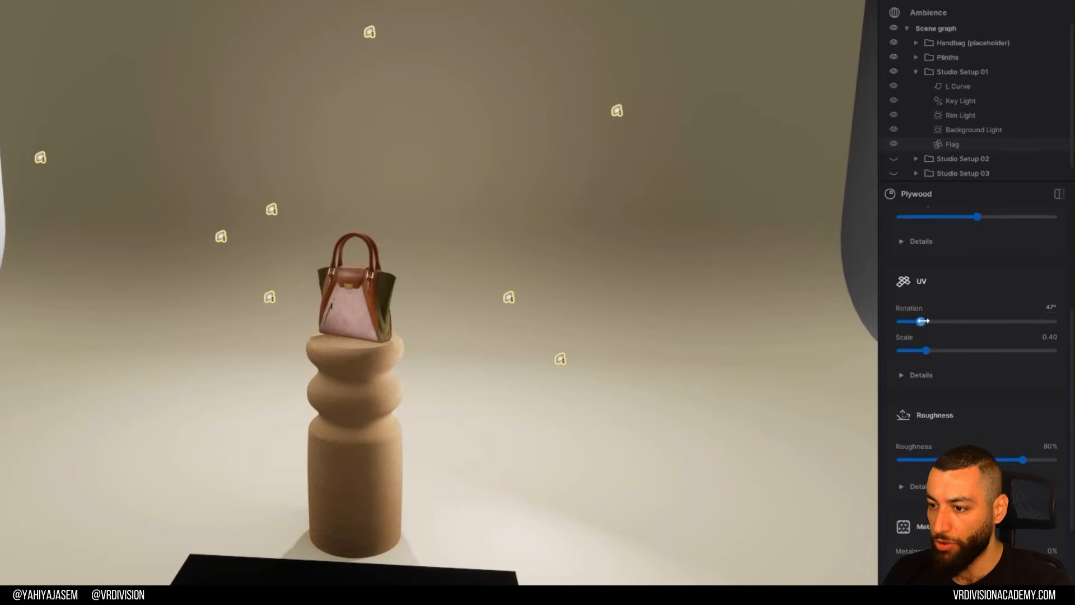
pyautogui.moveTo(919, 321); pyautogui.dragTo(984, 350)
pyautogui.click(939, 350)
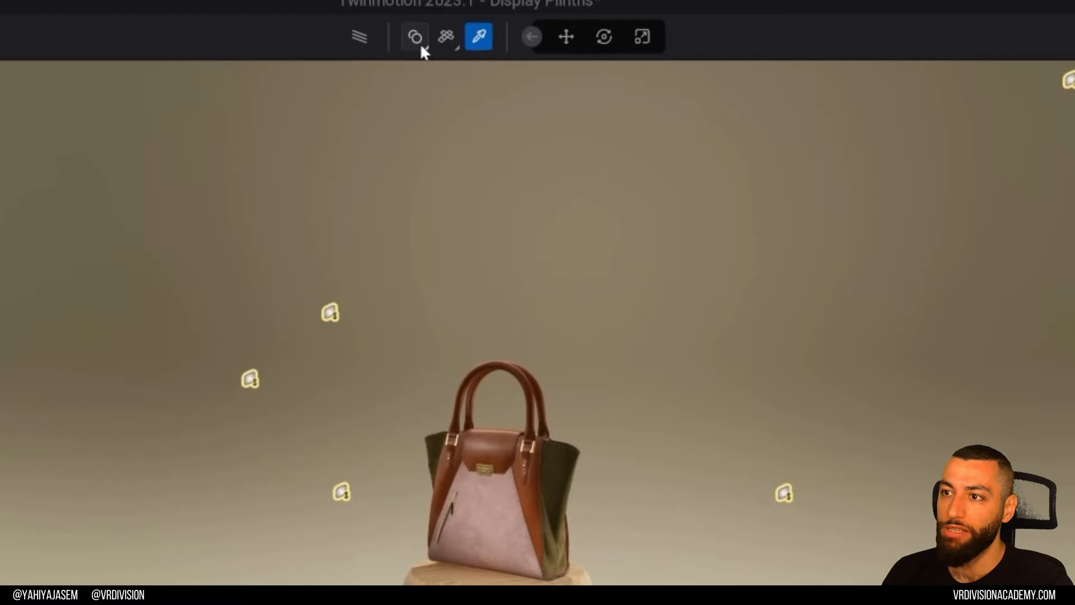
# - Look at the Replace material and Apply to object options for applying materials
pyautogui.click(422, 46)
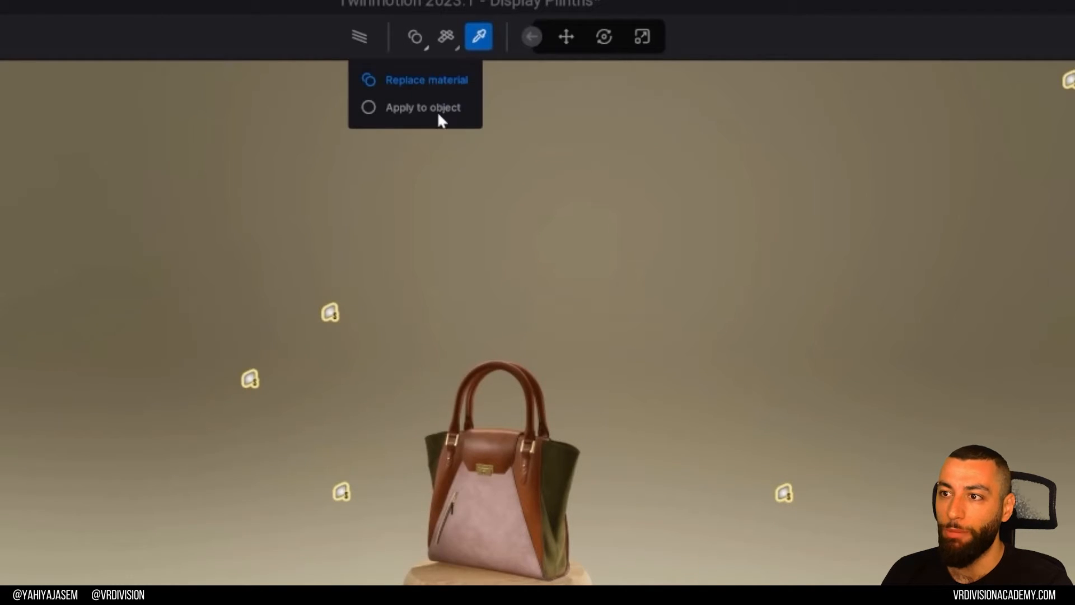
pyautogui.click(420, 35)
# - Select the wooden plinth with the Move tool, try shifting it across the floor and undo the shift
pyautogui.click(566, 36)
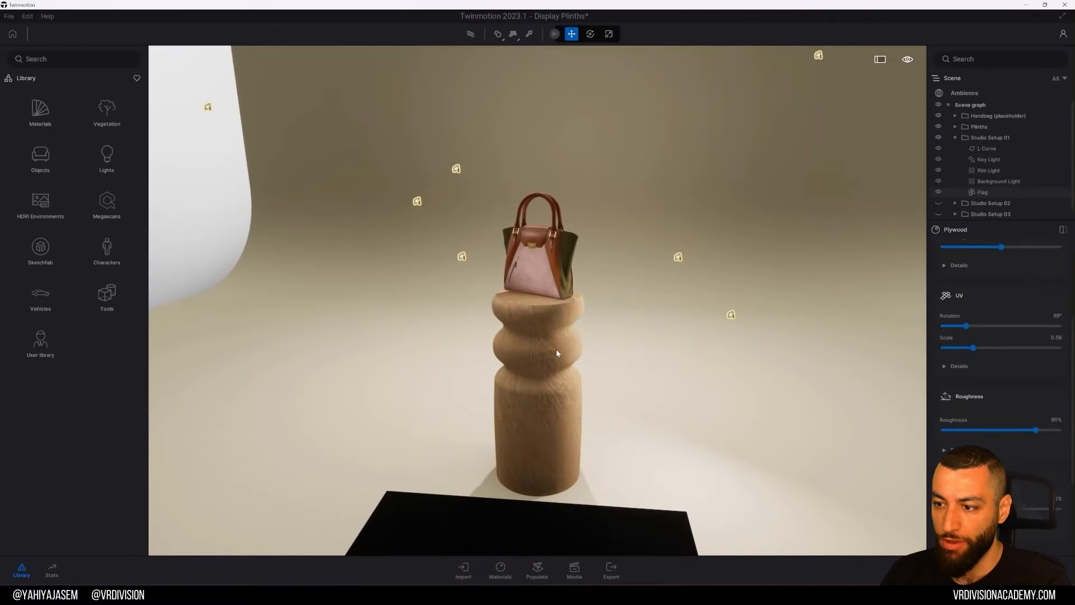
pyautogui.click(556, 352)
pyautogui.press('Left')
pyautogui.moveTo(554, 467); pyautogui.dragTo(414, 490)
pyautogui.hotkey('ctrl', 'z')
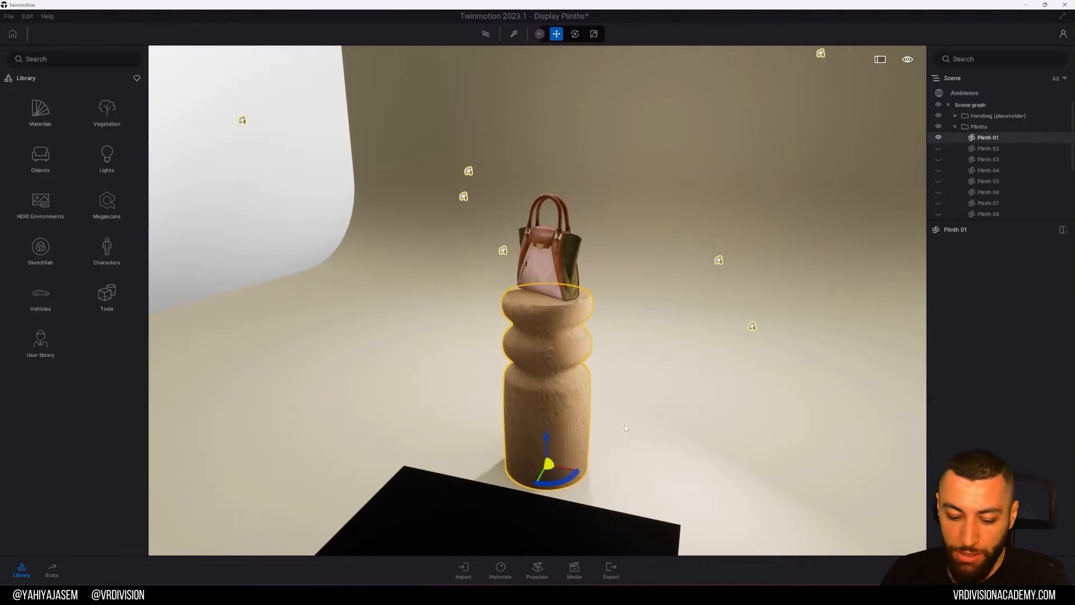
# - Paste the wooden plinth using the Copy option and place the duplicate to the right of the original
pyautogui.hotkey('ctrl', 'v')
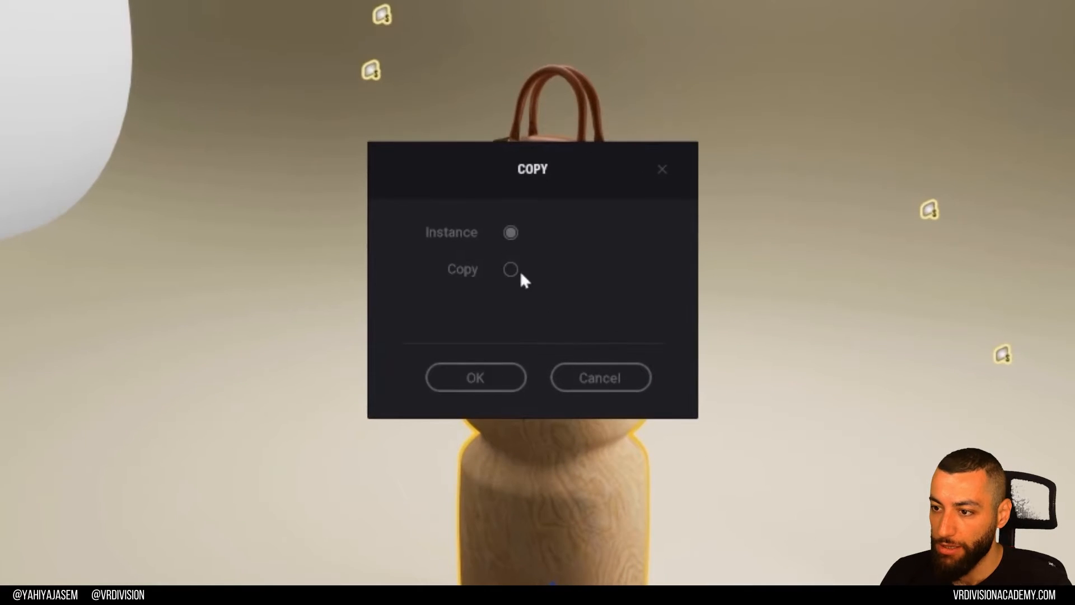
pyautogui.click(511, 269)
pyautogui.click(475, 374)
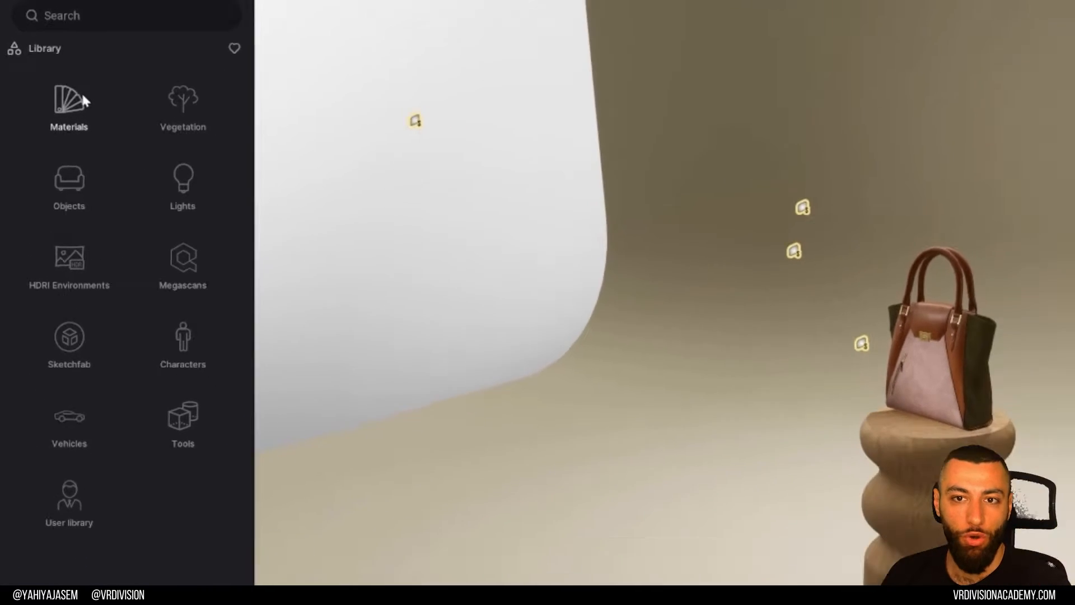
# - Try the Ipe A wood material from the library on the original plinth under the handbag, and undo it
pyautogui.click(85, 100)
pyautogui.scroll(-1, 153, 297)
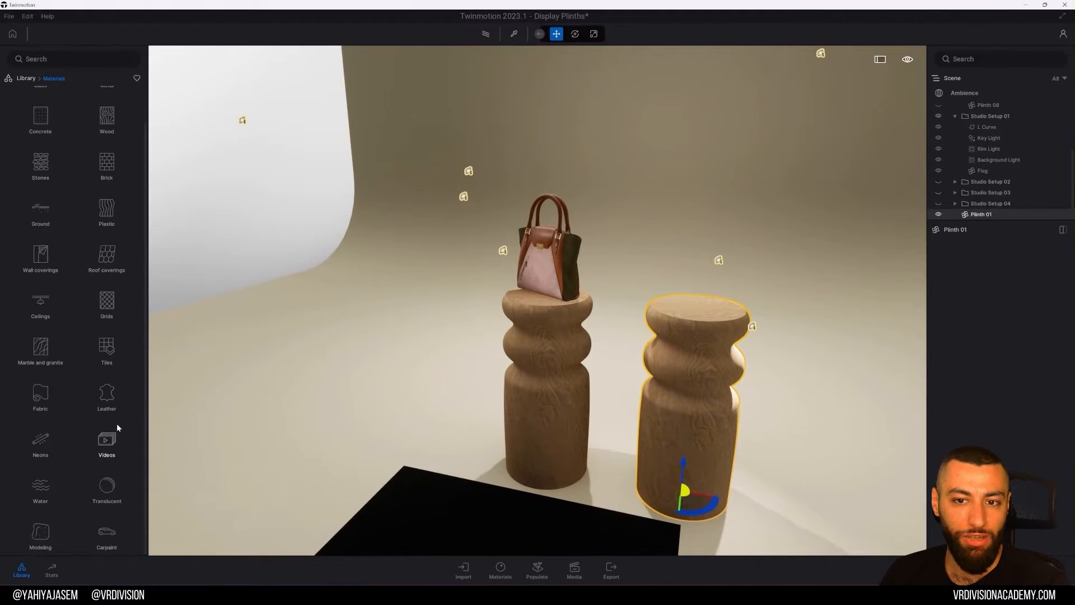
pyautogui.scroll(1, 117, 421)
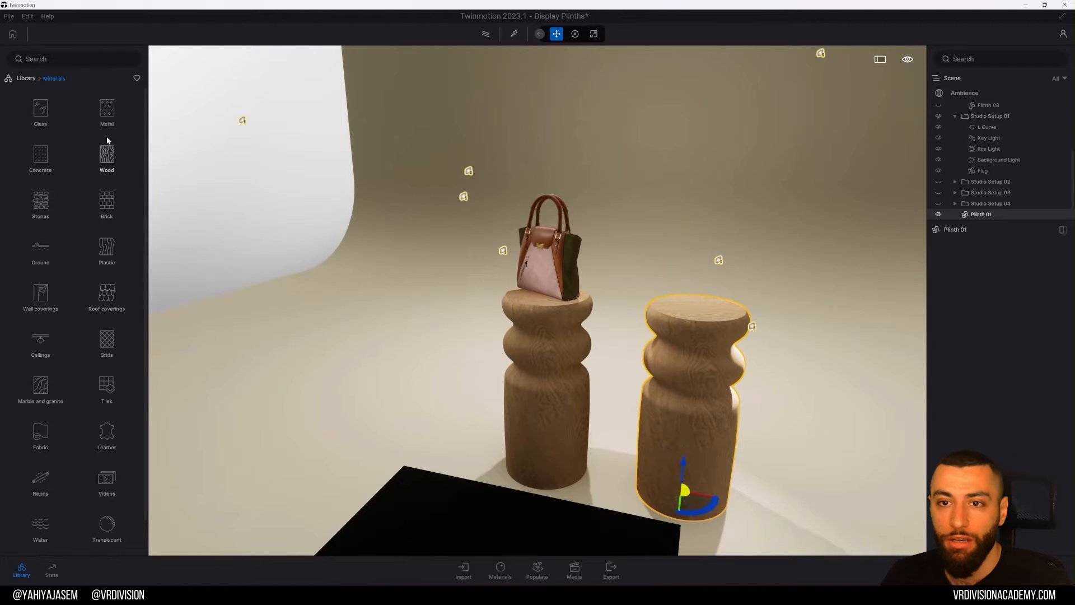
pyautogui.click(106, 160)
pyautogui.moveTo(107, 110); pyautogui.dragTo(551, 378)
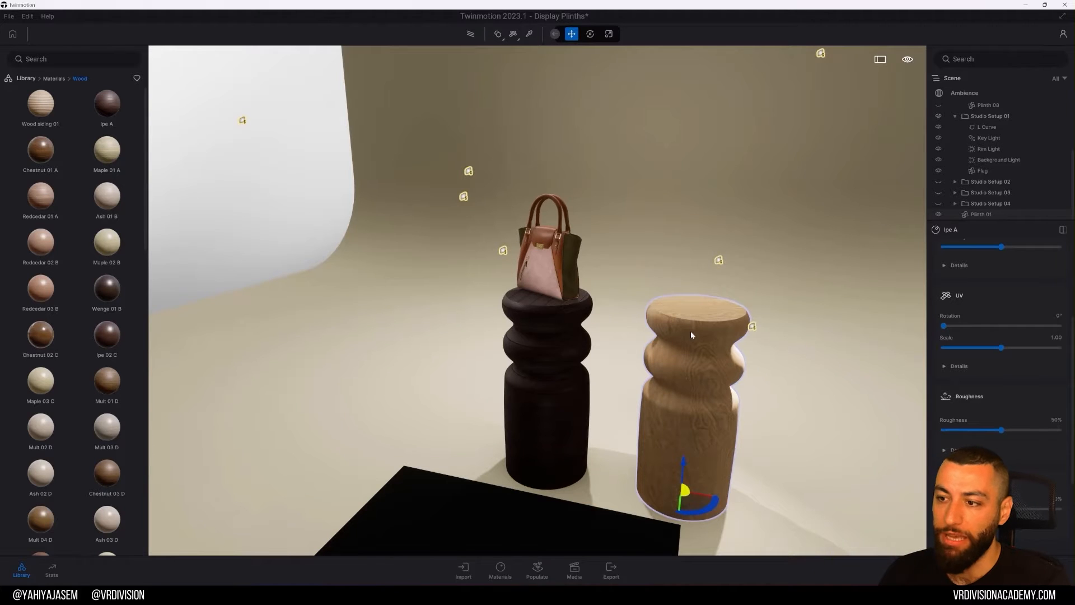
pyautogui.hotkey('ctrl', 'z')
# - Duplicate the plinth under the handbag as an Instance and move the duplicate to the left of the original
pyautogui.click(554, 424)
pyautogui.keyDown('alt'); pyautogui.moveTo(559, 466); pyautogui.dragTo(510, 448); pyautogui.keyUp('alt')
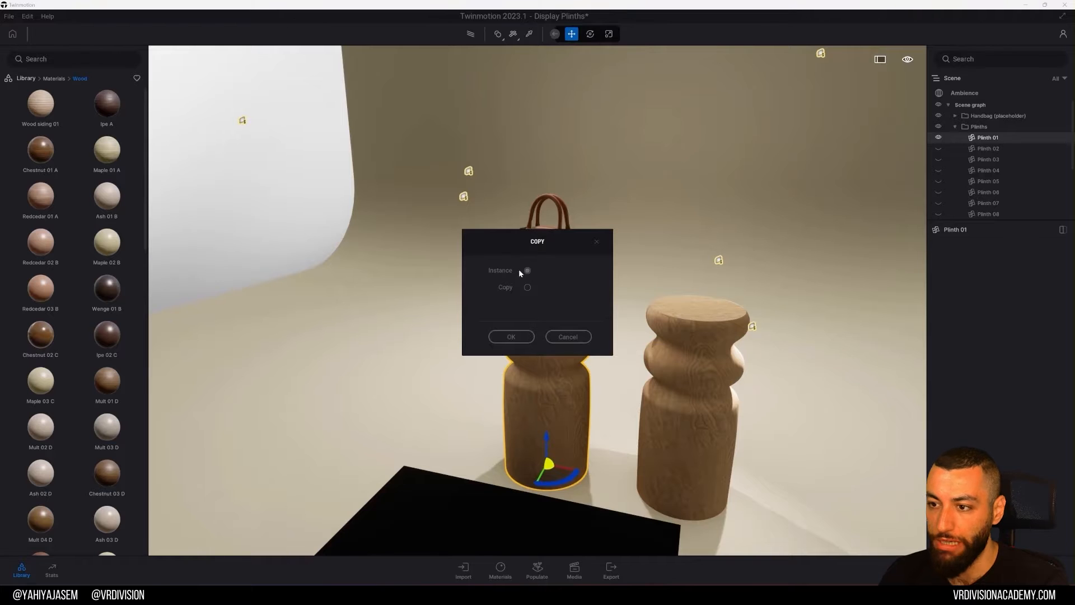
pyautogui.click(522, 337)
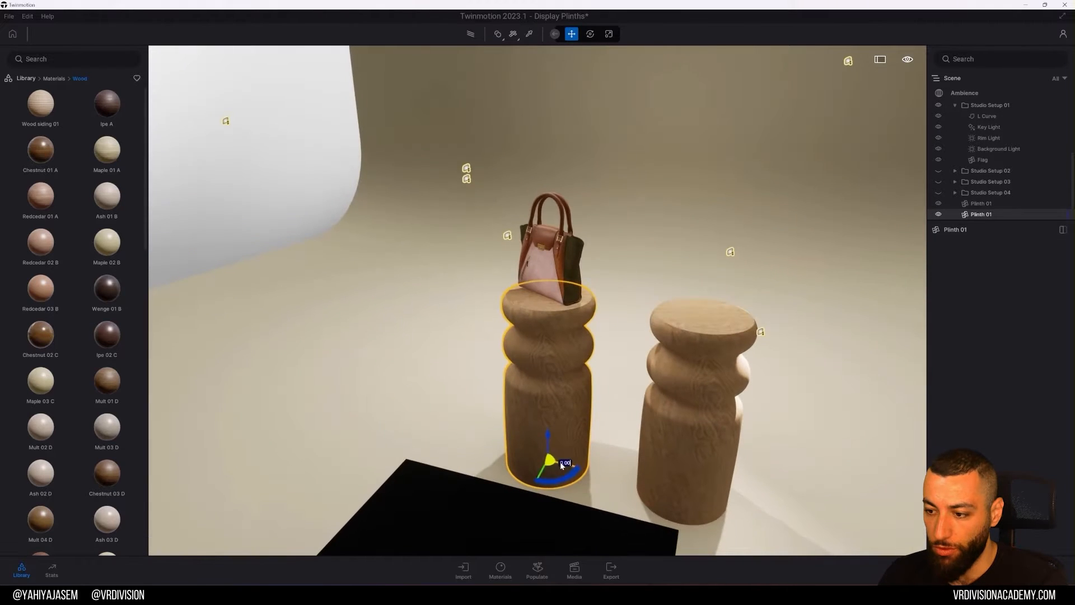
pyautogui.moveTo(560, 462); pyautogui.dragTo(422, 437)
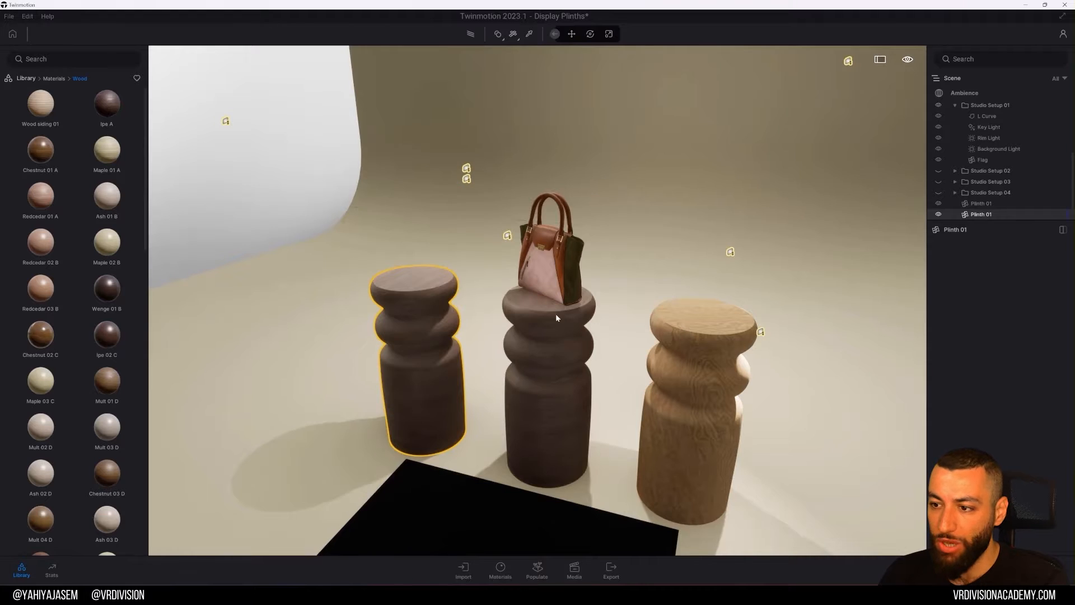
# - Test Ash 01 B and, with Apply to object active, Ipe A on the instanced plinths, undoing each material change
pyautogui.moveTo(555, 314); pyautogui.dragTo(554, 315)
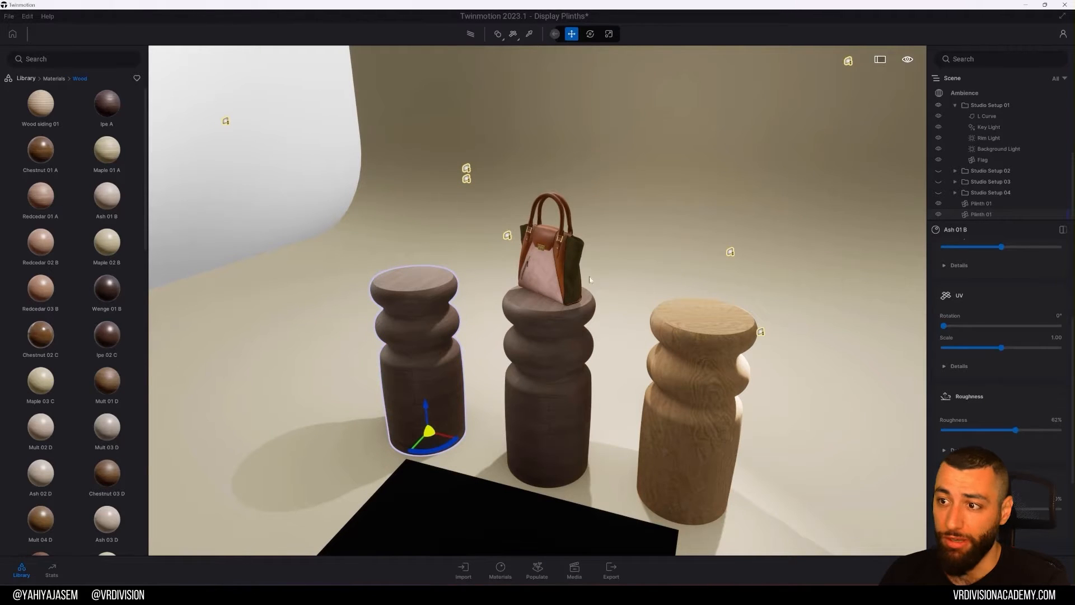
pyautogui.hotkey('ctrl', 'z')
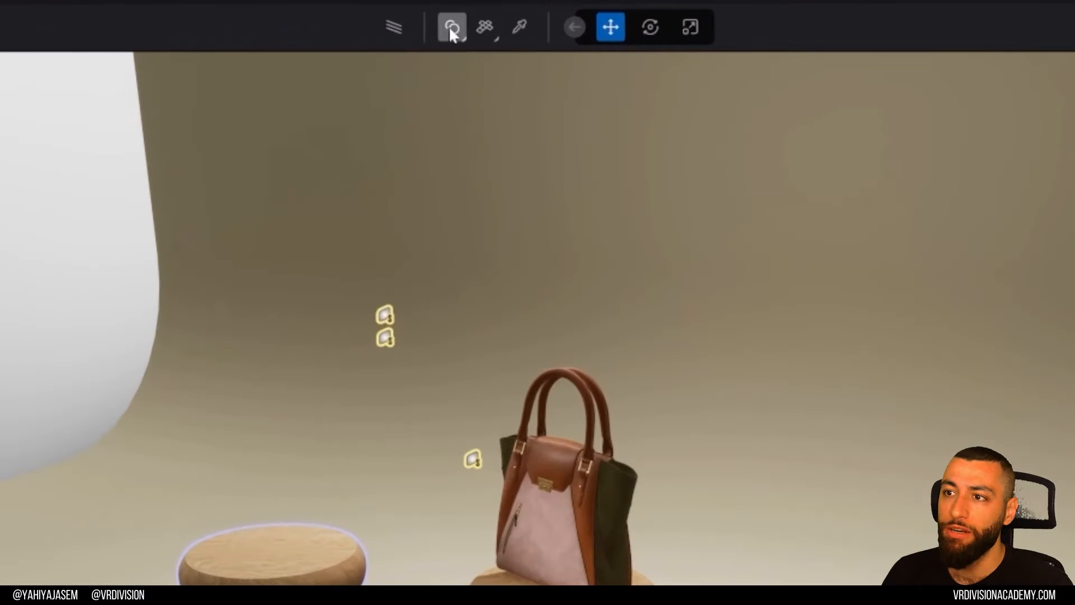
pyautogui.moveTo(495, 34)
pyautogui.click(452, 100)
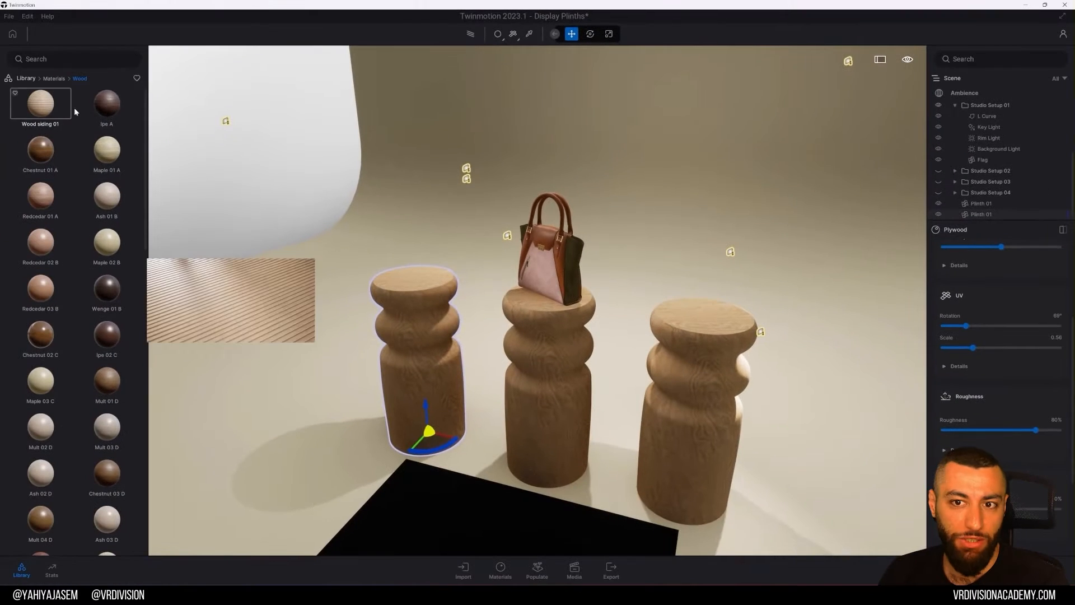
pyautogui.moveTo(97, 155); pyautogui.dragTo(427, 348)
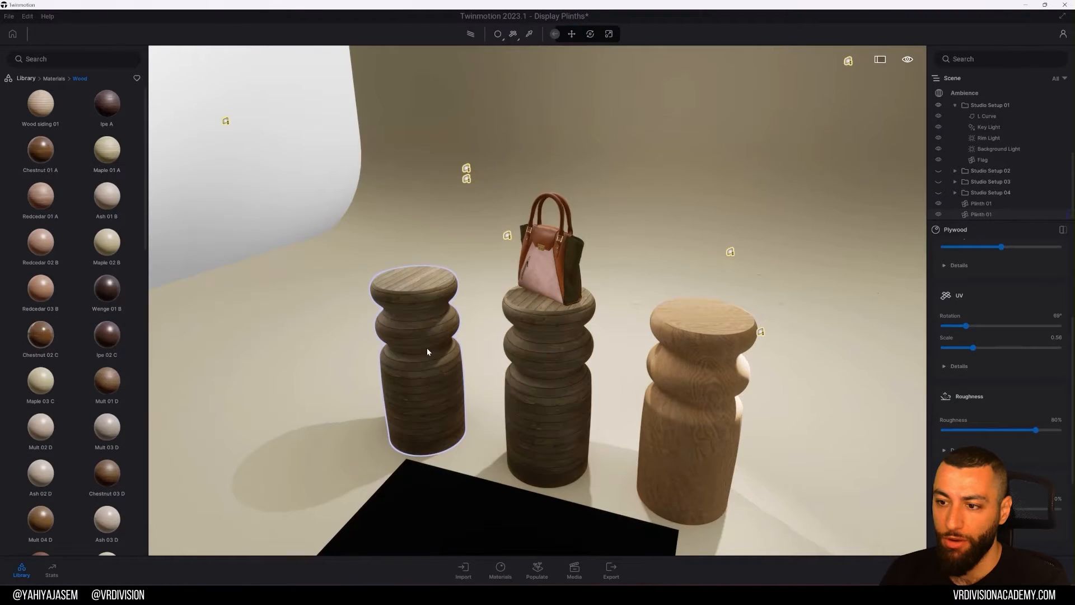
pyautogui.click(536, 348)
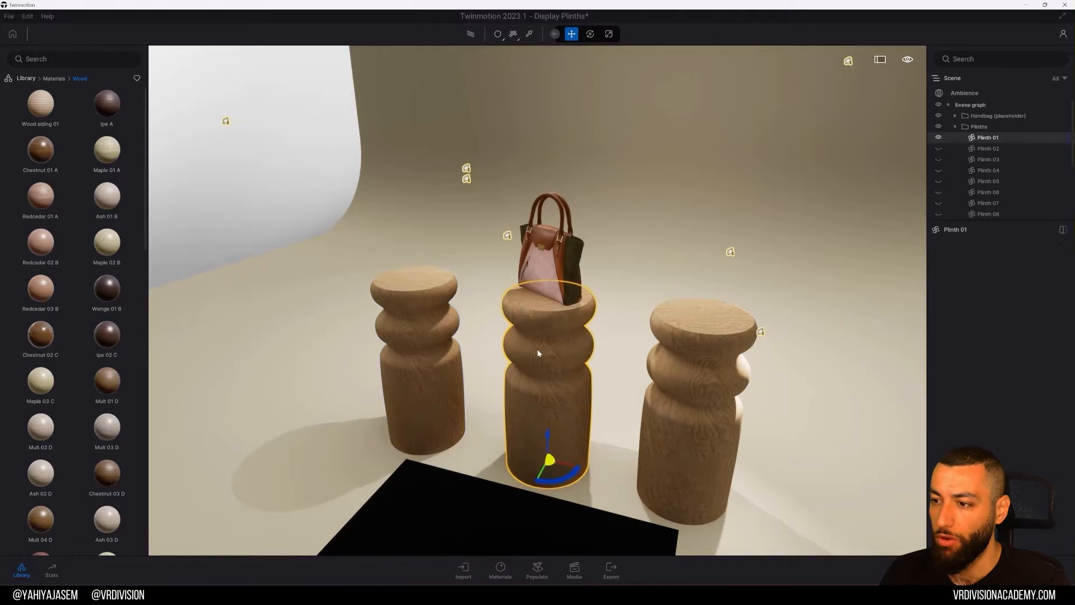
pyautogui.moveTo(107, 106); pyautogui.dragTo(563, 391)
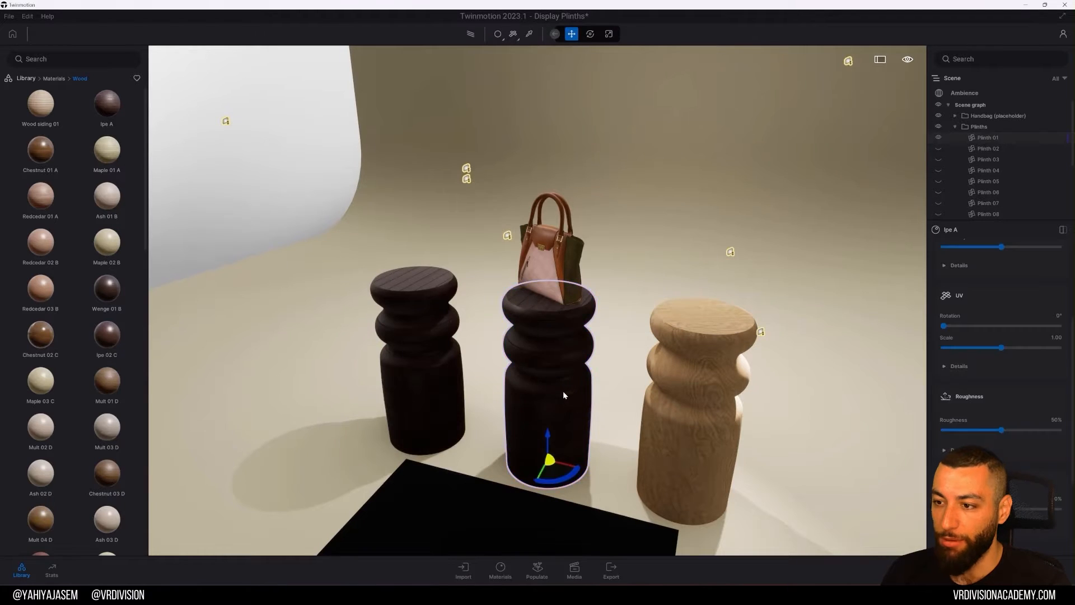
pyautogui.hotkey('ctrl', 'z')
# - Select the left plinth and set the material application mode to Replace material
pyautogui.click(532, 343)
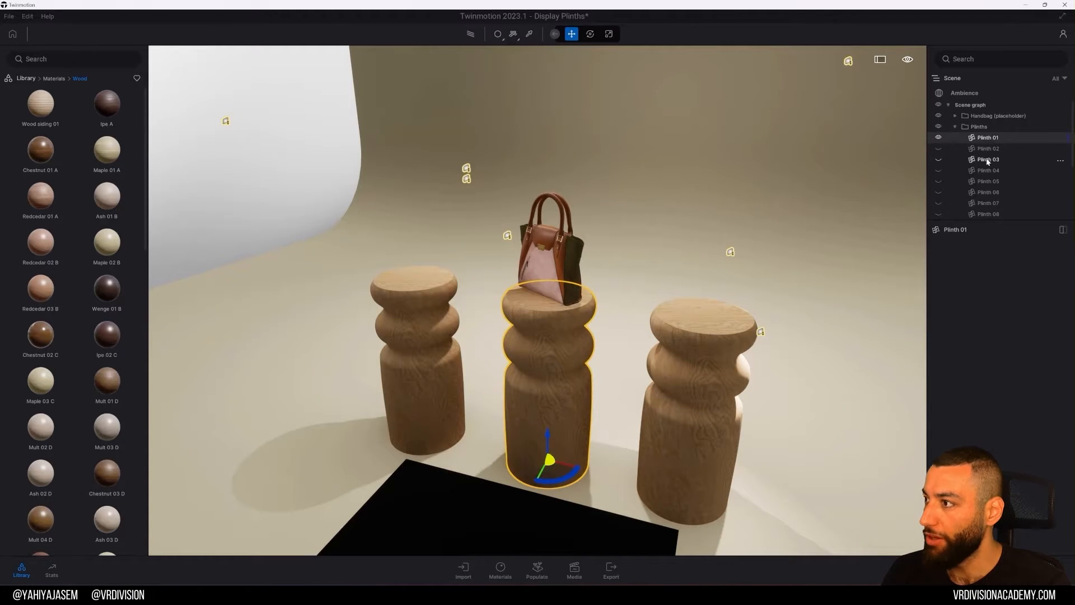
pyautogui.click(410, 317)
pyautogui.click(502, 40)
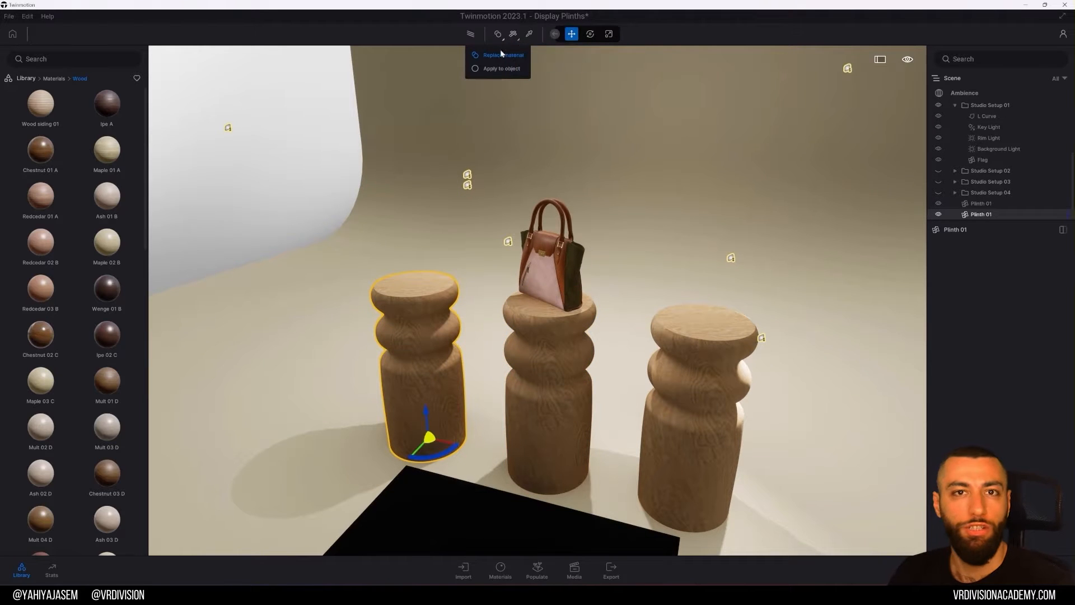
# - Break the left plinth's instance link and try the Maple 02 B material on it
pyautogui.click(572, 389)
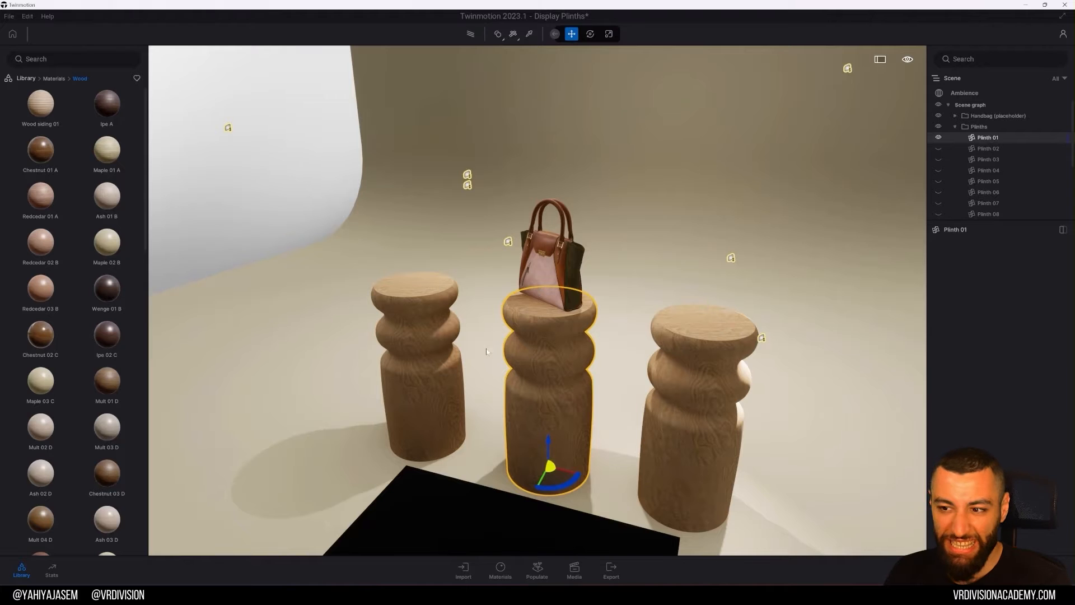
pyautogui.click(423, 330)
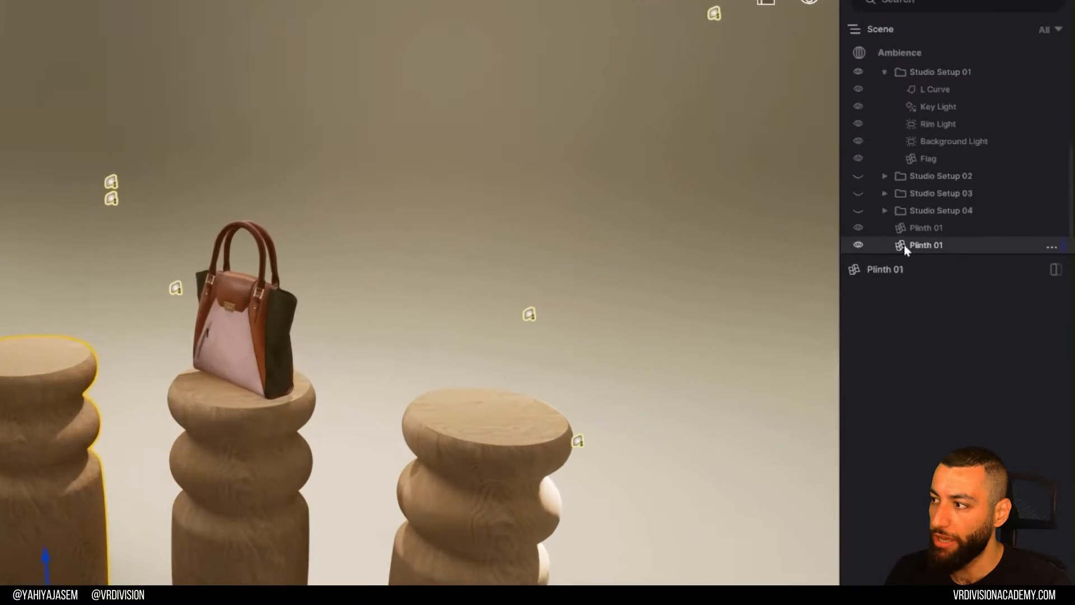
pyautogui.rightClick(967, 212)
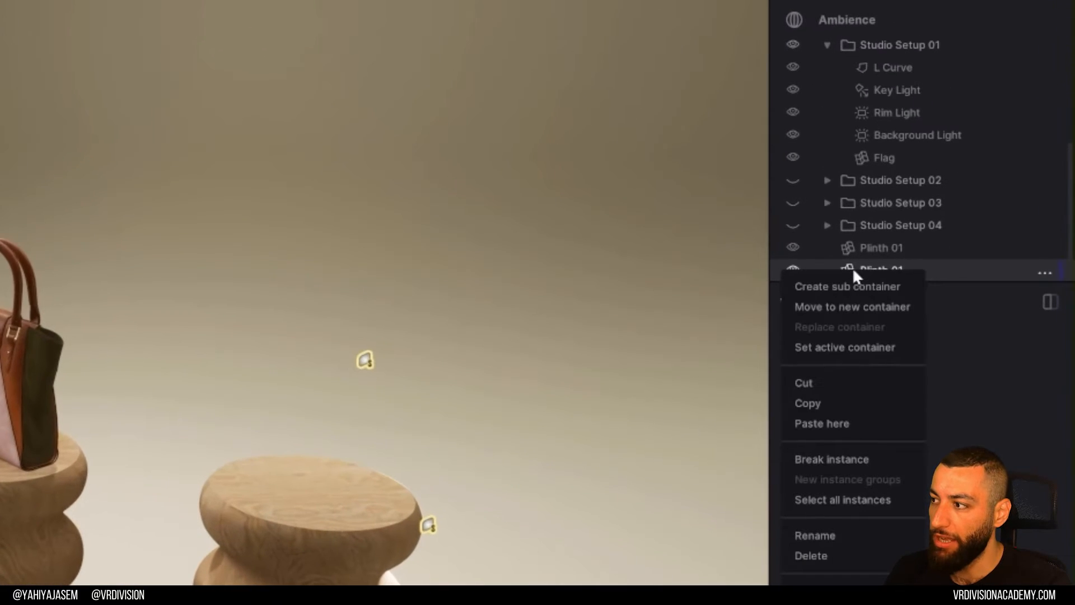
pyautogui.click(839, 460)
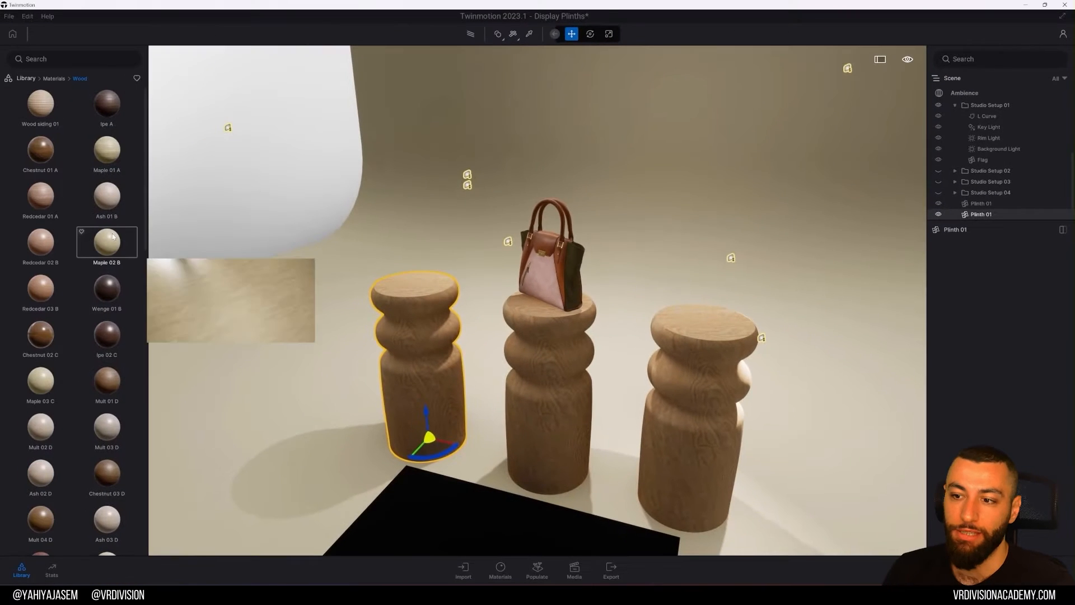
pyautogui.moveTo(112, 236); pyautogui.dragTo(433, 334)
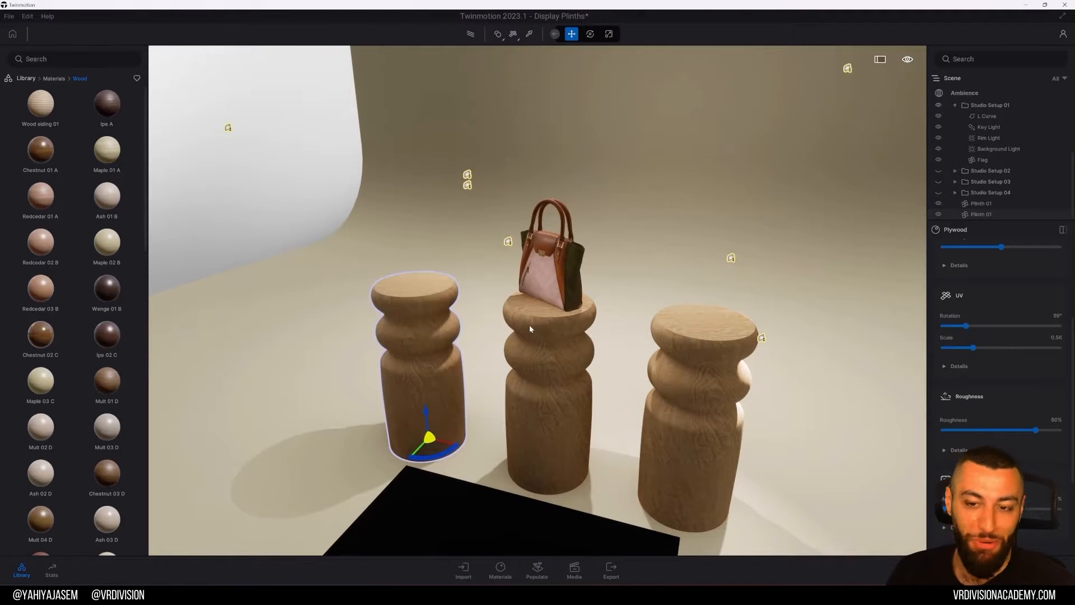
# - Try moving and deleting the plinth on the right of the handbag, and undo these changes
pyautogui.click(714, 393)
pyautogui.moveTo(713, 393); pyautogui.dragTo(453, 354)
pyautogui.press('Delete')
pyautogui.keyDown('shift'); pyautogui.moveTo(453, 354); pyautogui.dragTo(642, 385, button='middle'); pyautogui.keyUp('shift')
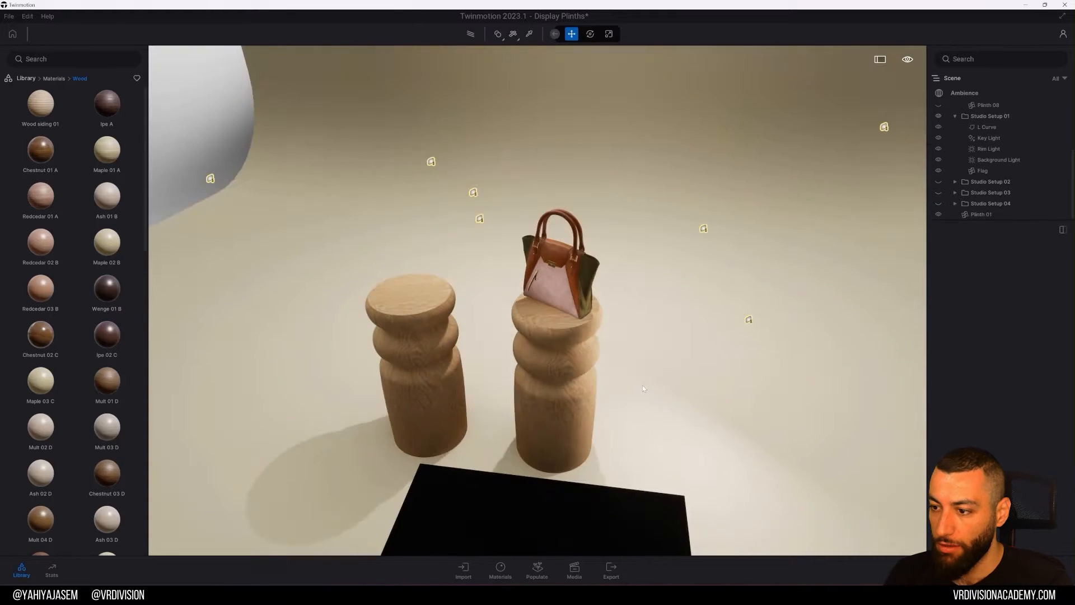
pyautogui.hotkey('ctrl', 'z')
pyautogui.hotkey('ctrl', 'z')
pyautogui.hotkey('ctrl', 'z')
pyautogui.hotkey('ctrl', 'z')
# - Try moving the right plinth freely over the other plinth and across the floor to the back of the set
pyautogui.click(653, 381)
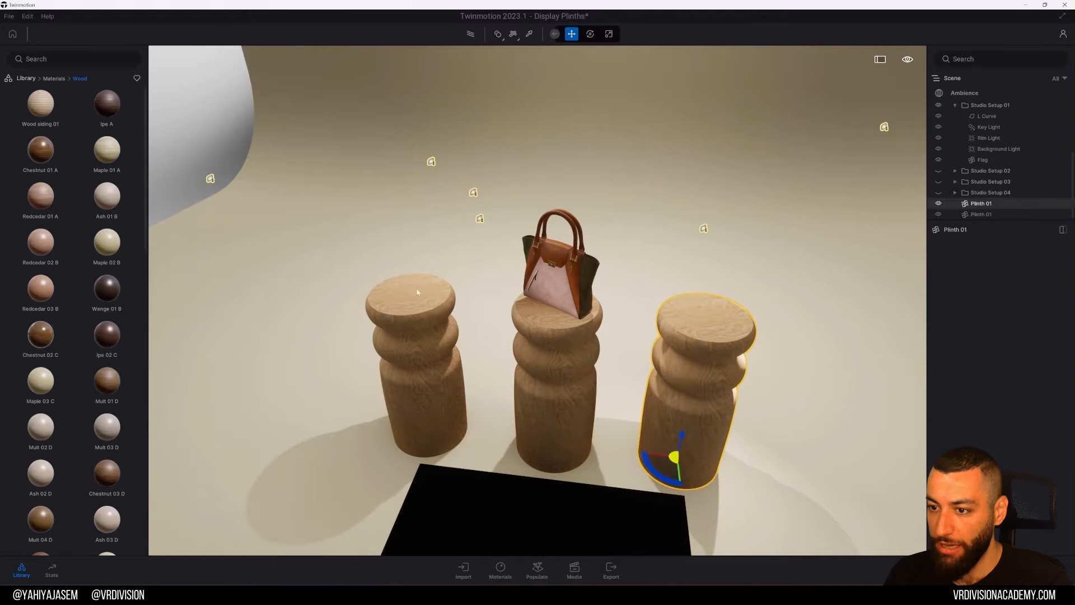
pyautogui.click(679, 424)
pyautogui.click(680, 425)
pyautogui.moveTo(675, 456); pyautogui.dragTo(417, 369)
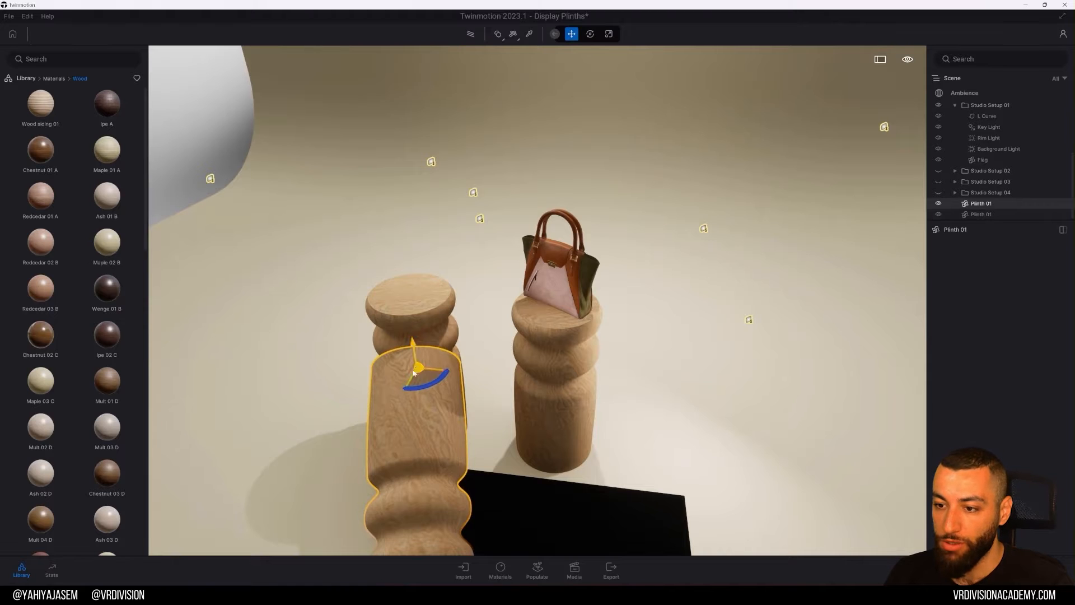
pyautogui.moveTo(690, 371); pyautogui.dragTo(579, 187)
pyautogui.moveTo(579, 187); pyautogui.dragTo(621, 198, button='right')
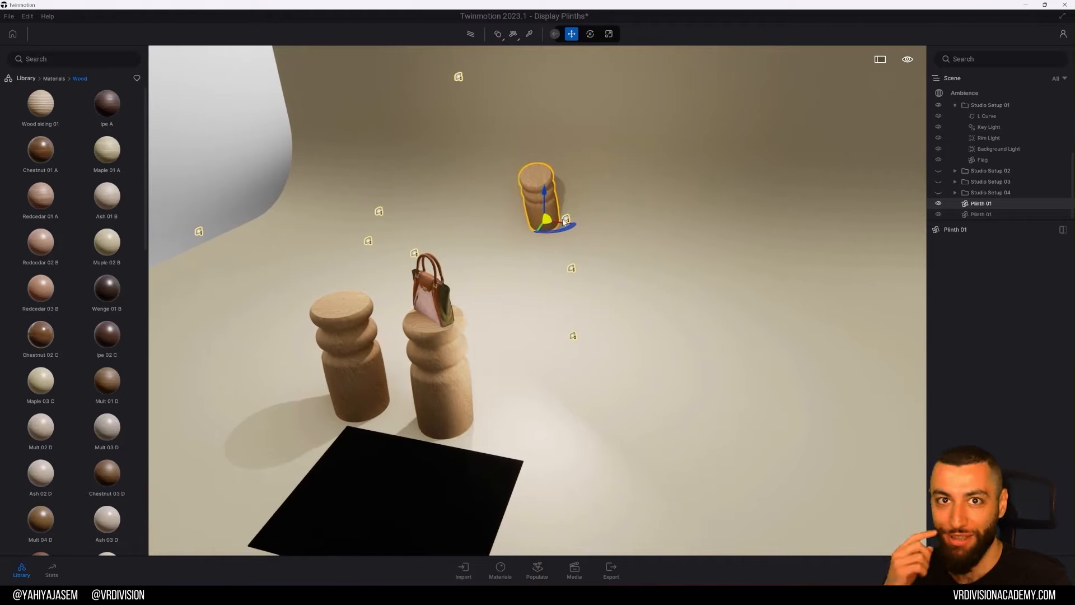
# - Try duplicating the rear plinth as 4 instances spaced 169.89 cm apart, and undo both the duplicates and the earlier move
pyautogui.keyDown('alt'); pyautogui.moveTo(555, 236); pyautogui.dragTo(671, 273); pyautogui.keyUp('alt')
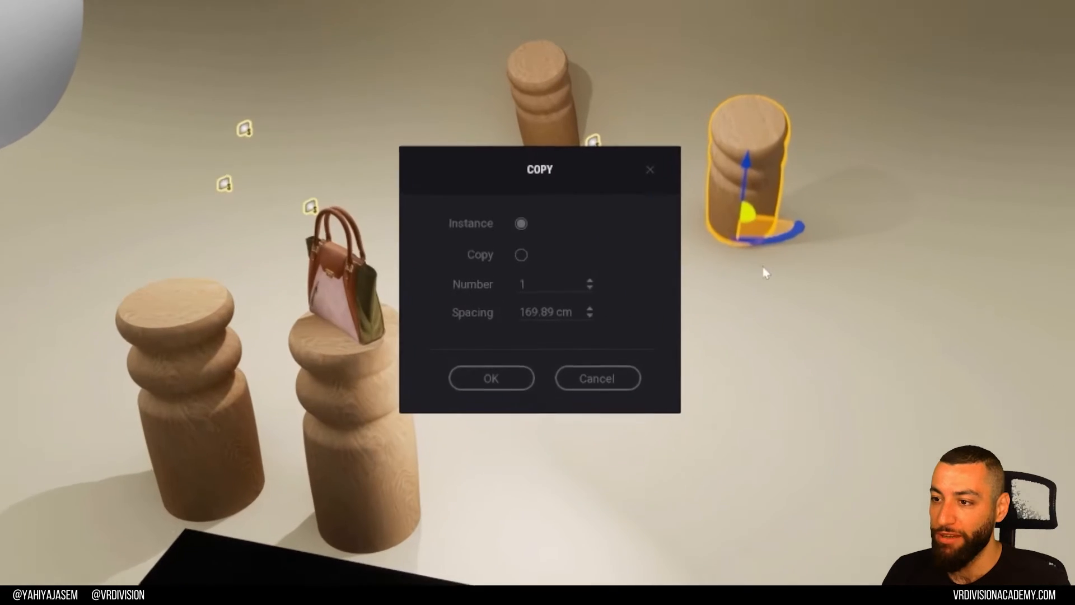
pyautogui.click(591, 279)
pyautogui.click(590, 279)
pyautogui.click(590, 279)
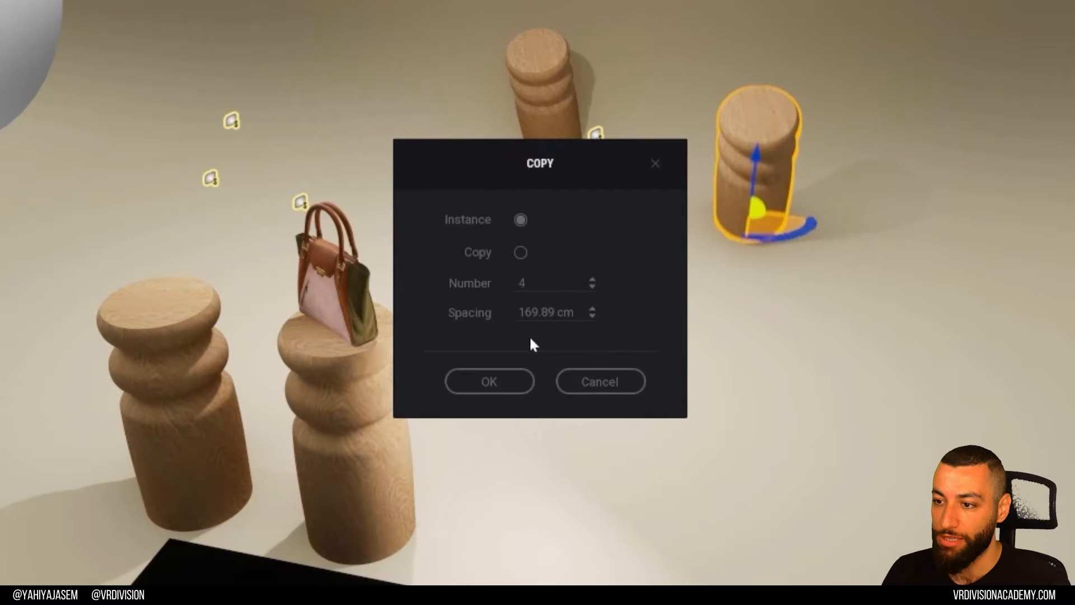
pyautogui.click(490, 381)
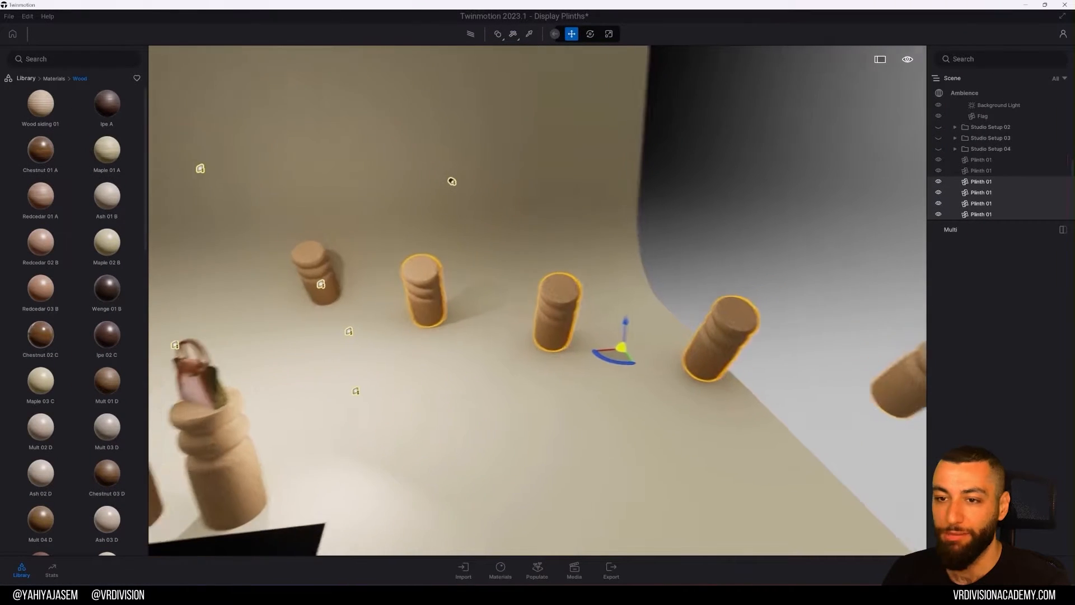
pyautogui.hotkey('ctrl', 'z')
pyautogui.moveTo(558, 321); pyautogui.dragTo(529, 306, button='right')
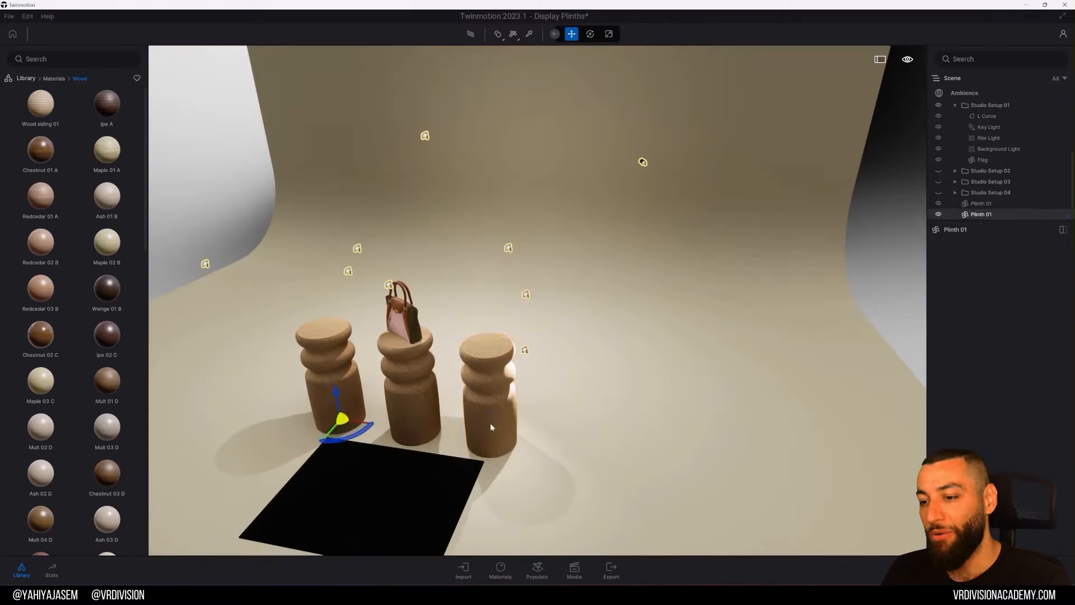
# - Move the right plinth over the floor and backdrop surfaces and leave it on the floor, farther right of the handbag
pyautogui.click(491, 427)
pyautogui.moveTo(496, 445); pyautogui.dragTo(511, 417)
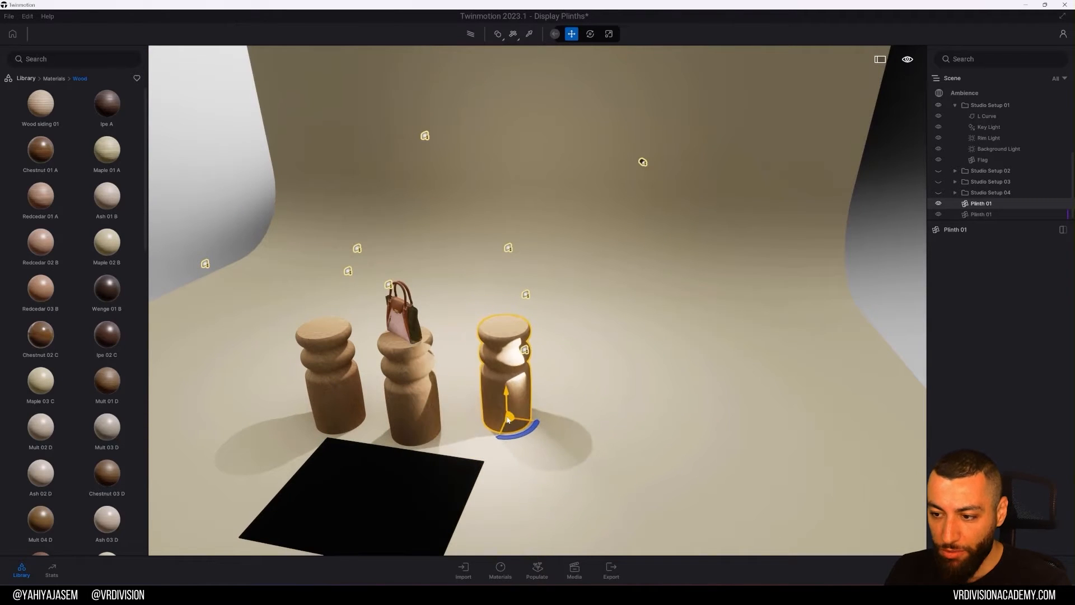
pyautogui.moveTo(508, 419); pyautogui.dragTo(543, 135)
pyautogui.moveTo(570, 195); pyautogui.dragTo(568, 390)
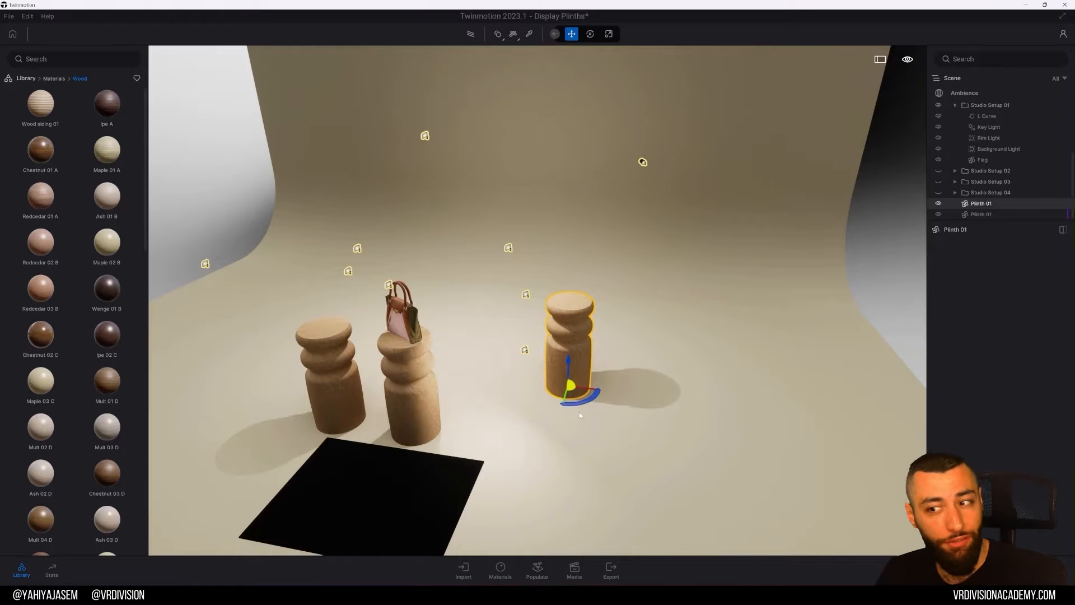
# - Try duplicating the right plinth as 4 separate copies spaced 20 cm apart, and undo the duplication
pyautogui.keyDown('alt'); pyautogui.moveTo(577, 392); pyautogui.dragTo(667, 373); pyautogui.keyUp('alt')
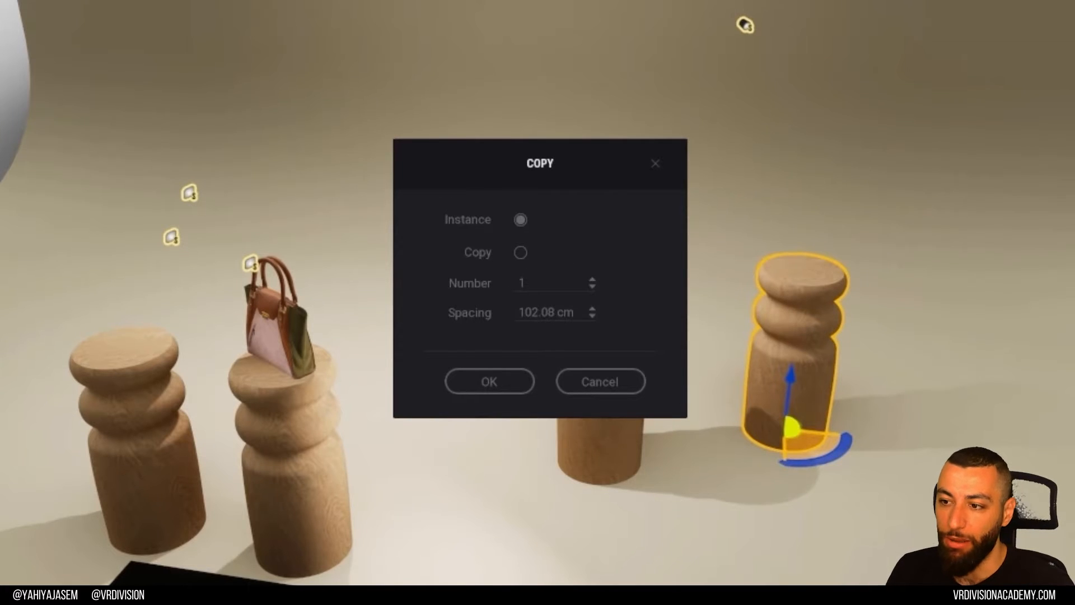
pyautogui.click(592, 279)
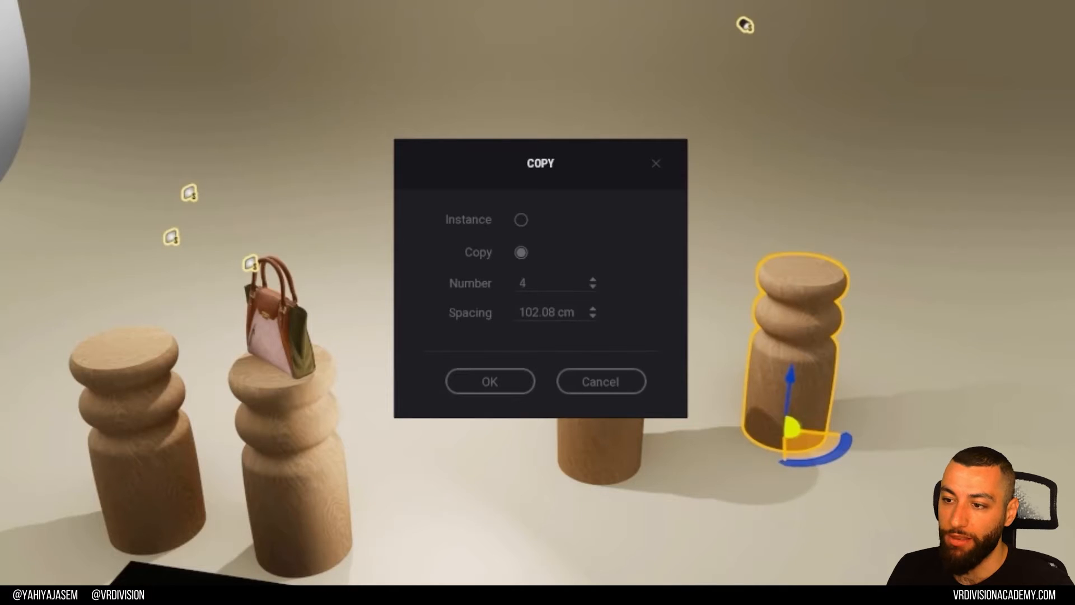
pyautogui.click(594, 316)
pyautogui.click(593, 315)
pyautogui.click(593, 316)
pyautogui.click(593, 316)
pyautogui.click(594, 316)
pyautogui.click(593, 315)
pyautogui.click(593, 316)
pyautogui.click(593, 316)
pyautogui.click(594, 316)
pyautogui.doubleClick(561, 312)
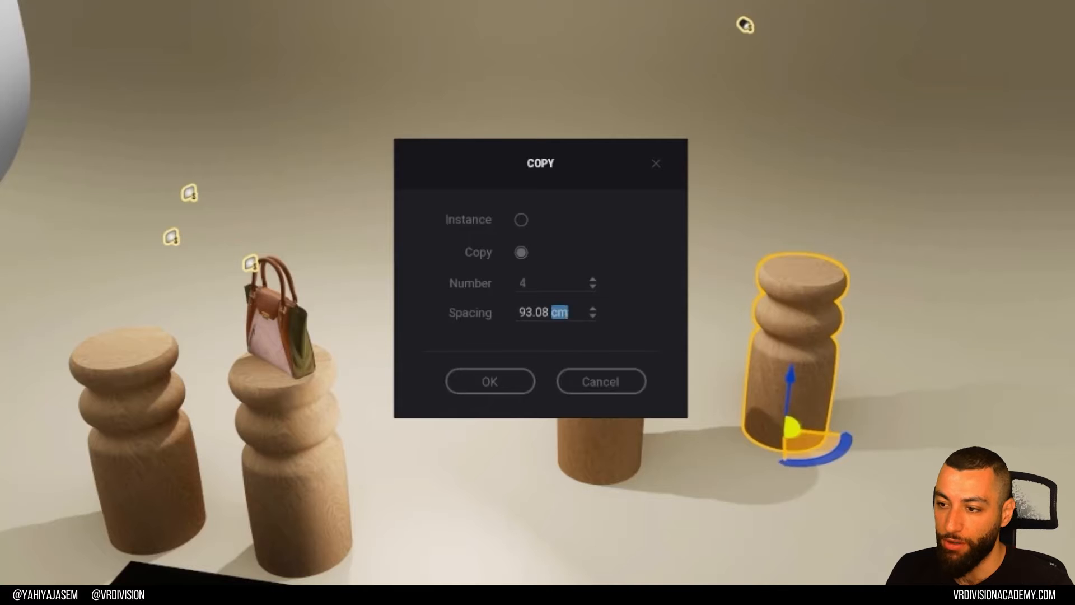
pyautogui.write('20')
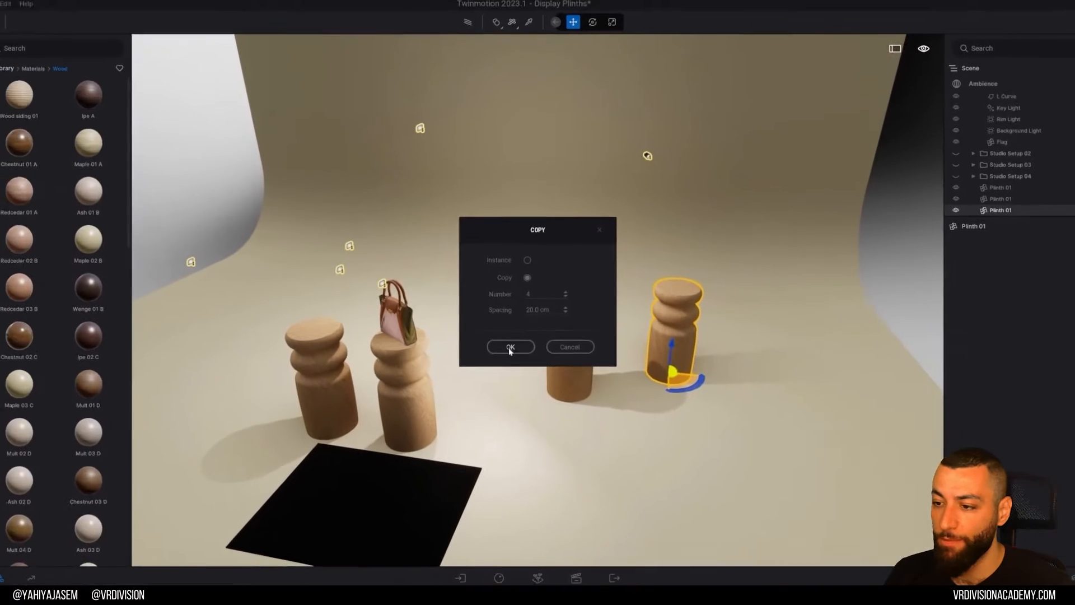
pyautogui.click(510, 347)
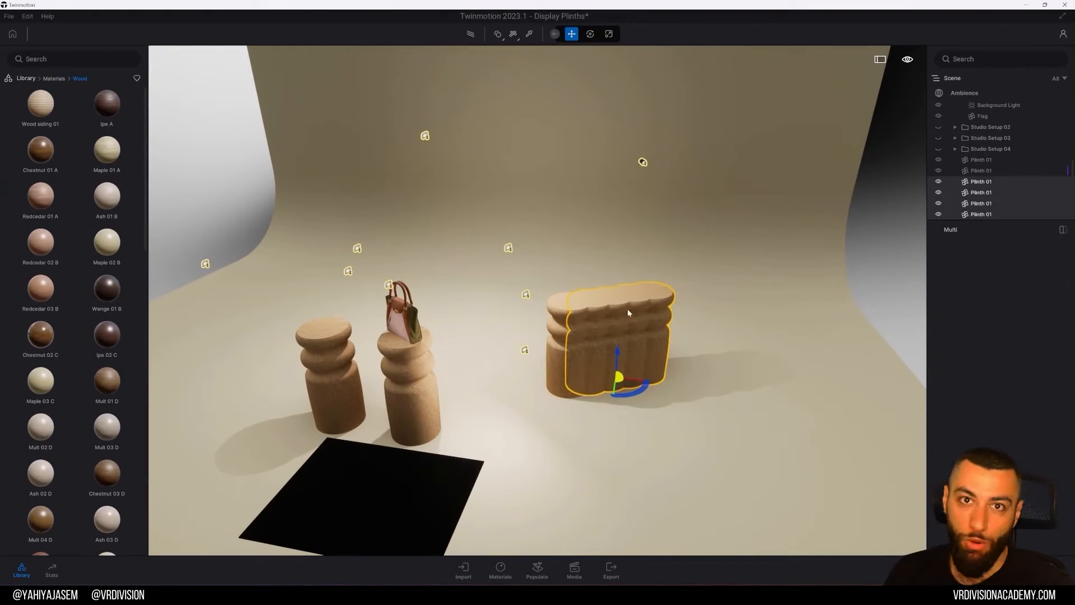
pyautogui.hotkey('ctrl', 'z')
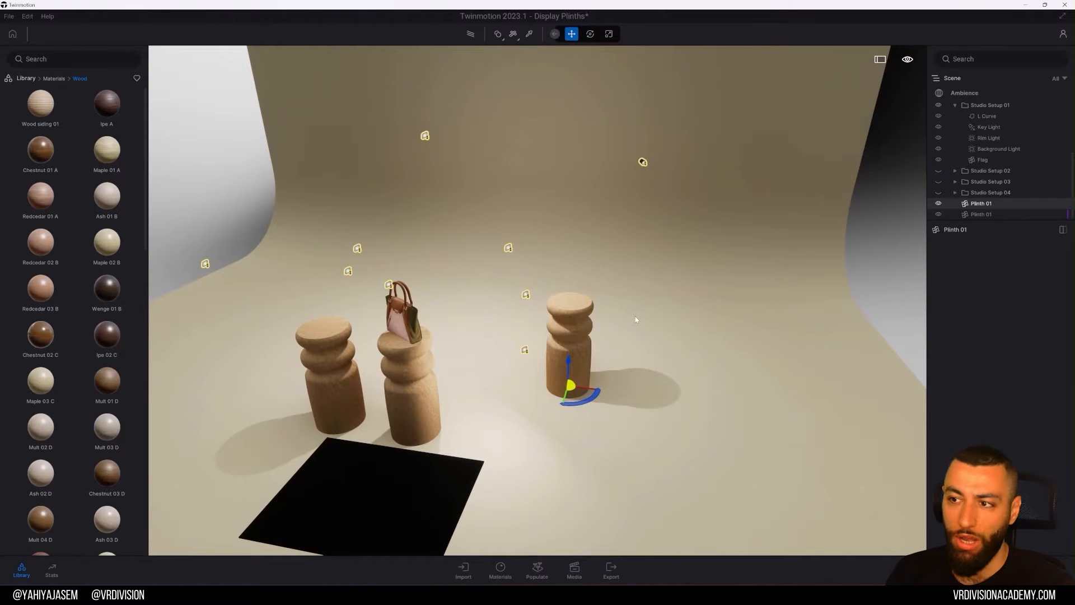
# - Delete the extra plinth standing to the right of the handbag, and switch the UV projection to Cubic UVs
pyautogui.press('Delete')
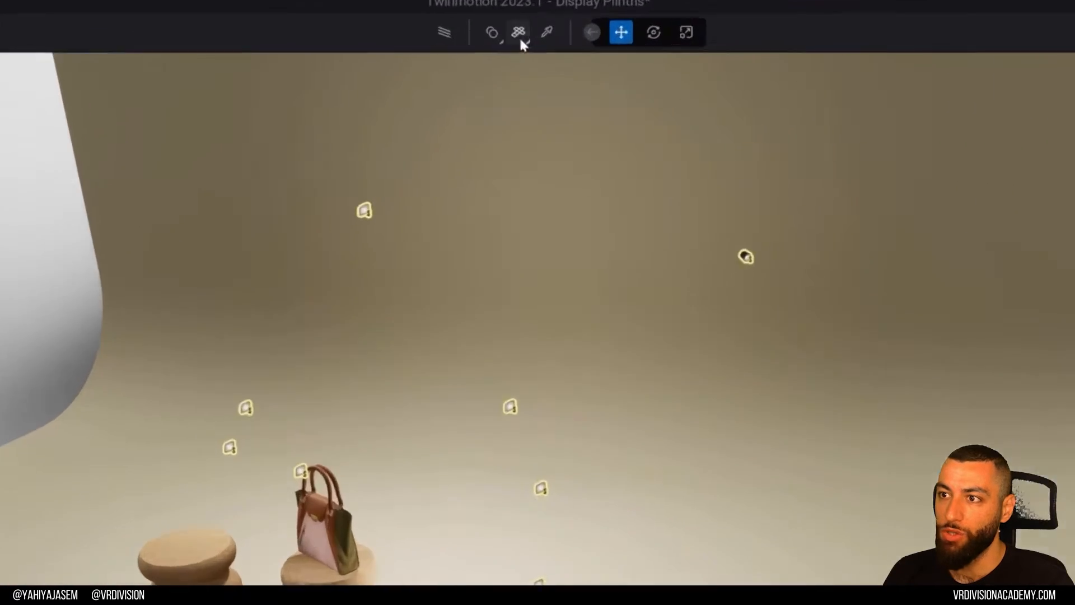
pyautogui.click(522, 41)
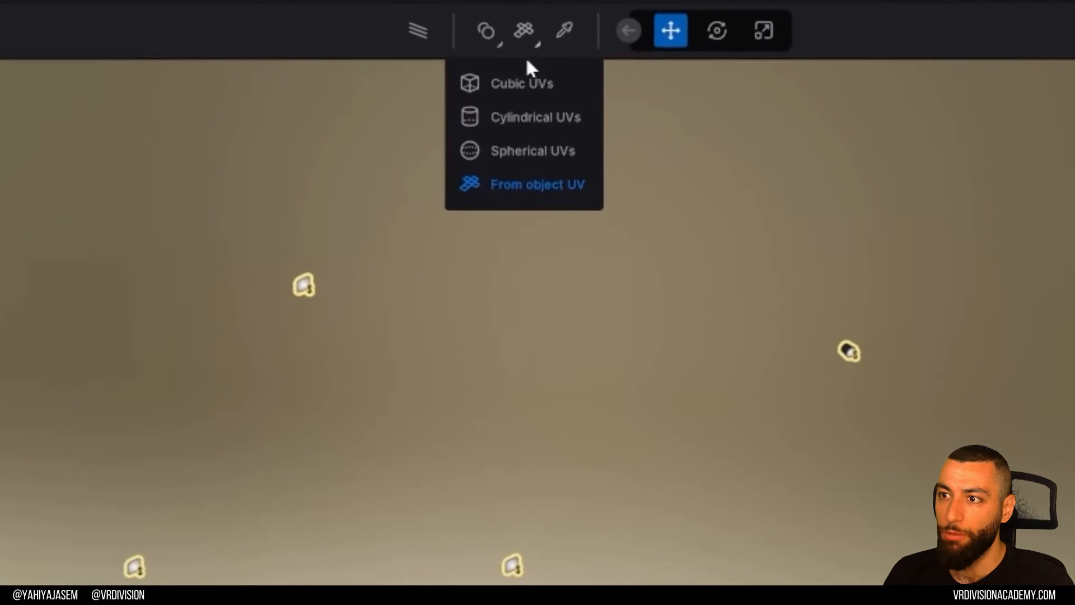
pyautogui.click(487, 84)
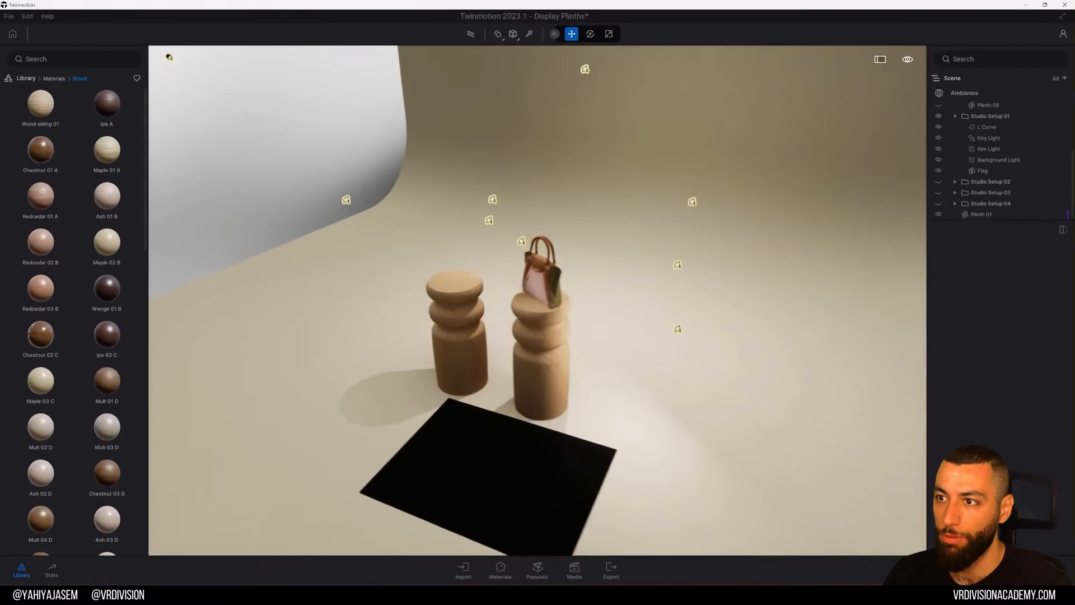
# - Try the Cylindrical, Spherical and From object UV projections on the left plinth
pyautogui.press('w')
pyautogui.click(518, 38)
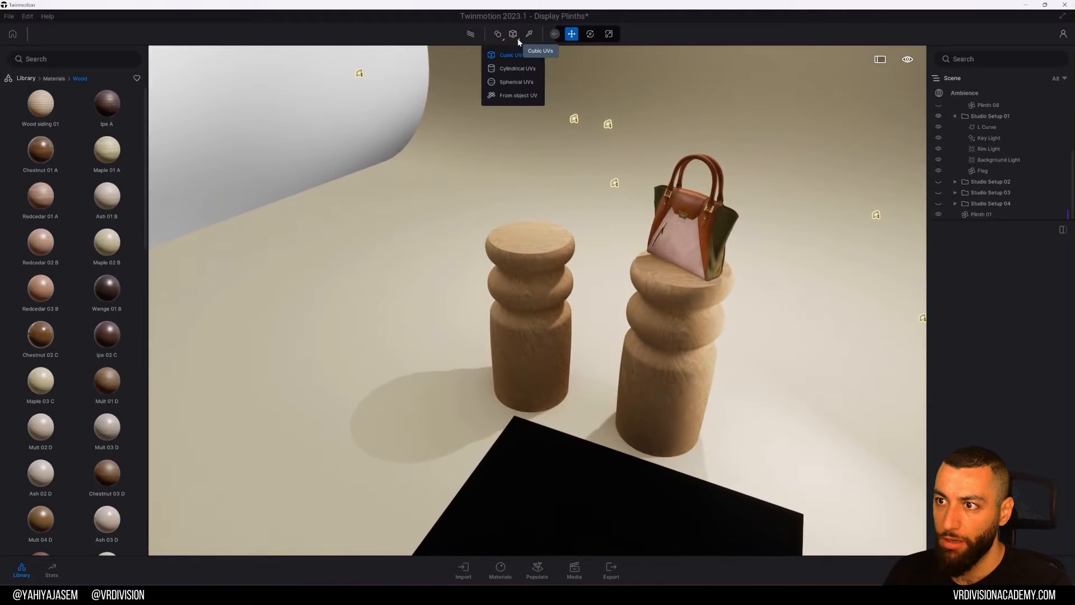
pyautogui.click(510, 69)
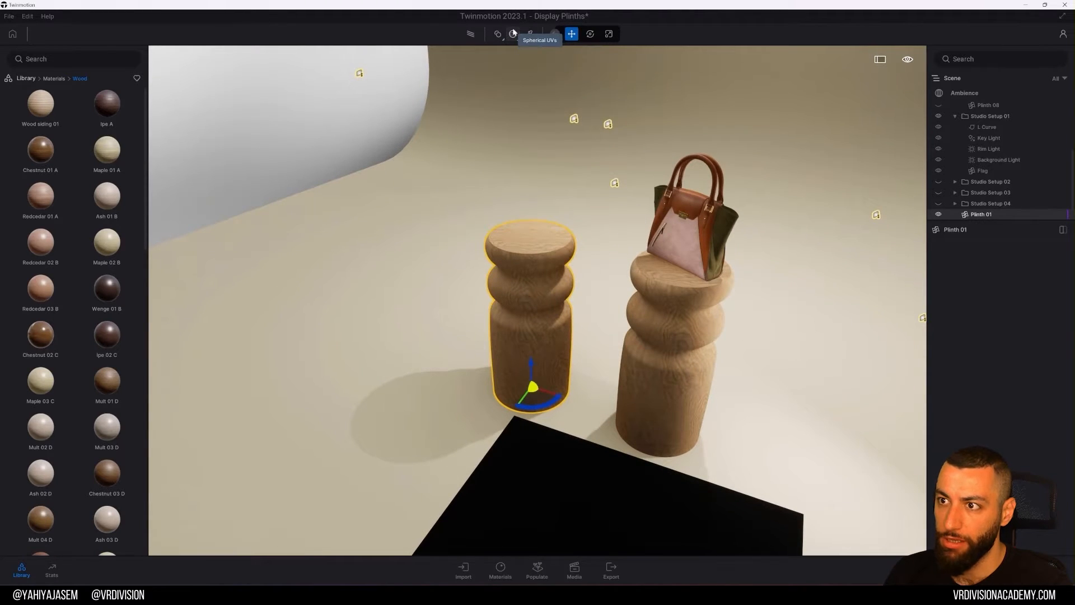
pyautogui.click(513, 34)
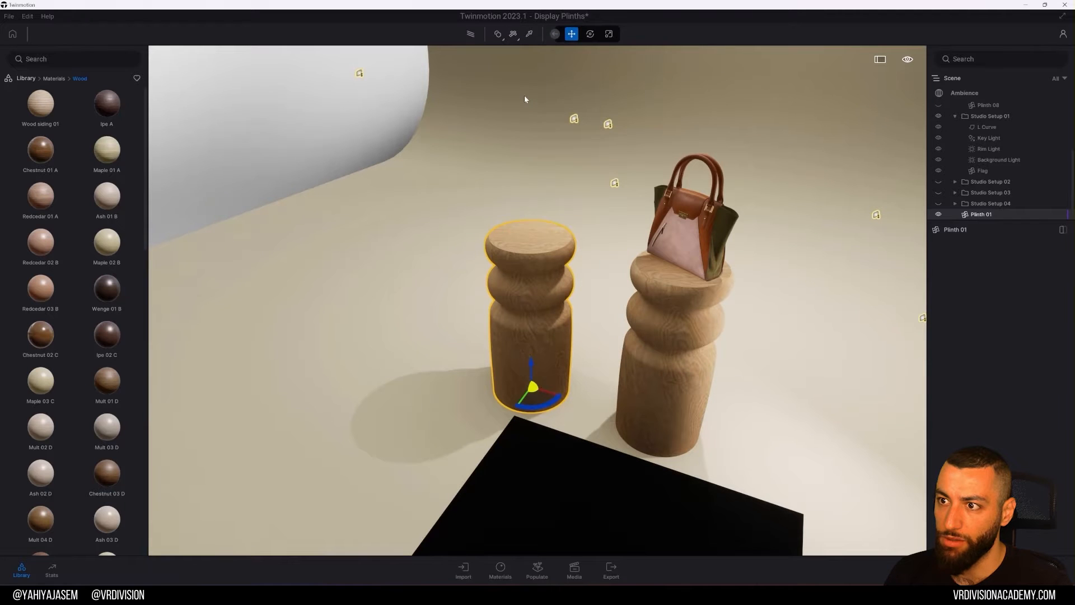
pyautogui.click(513, 35)
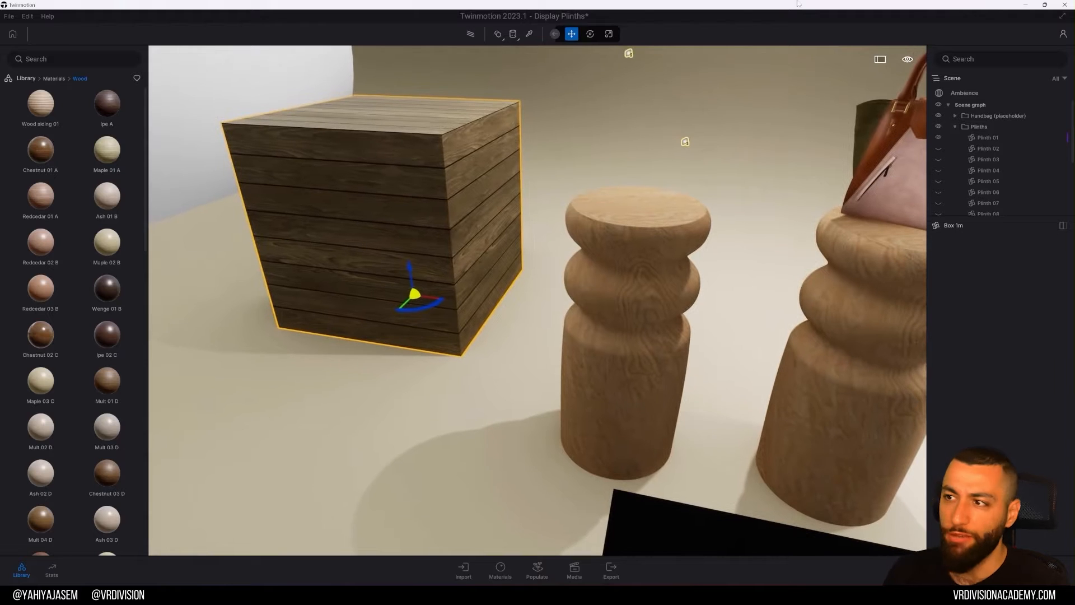
# - Try Cubic UVs on the wooden box, and set its projection to Cylindrical UVs
pyautogui.click(513, 35)
pyautogui.click(511, 55)
pyautogui.click(513, 36)
pyautogui.click(511, 69)
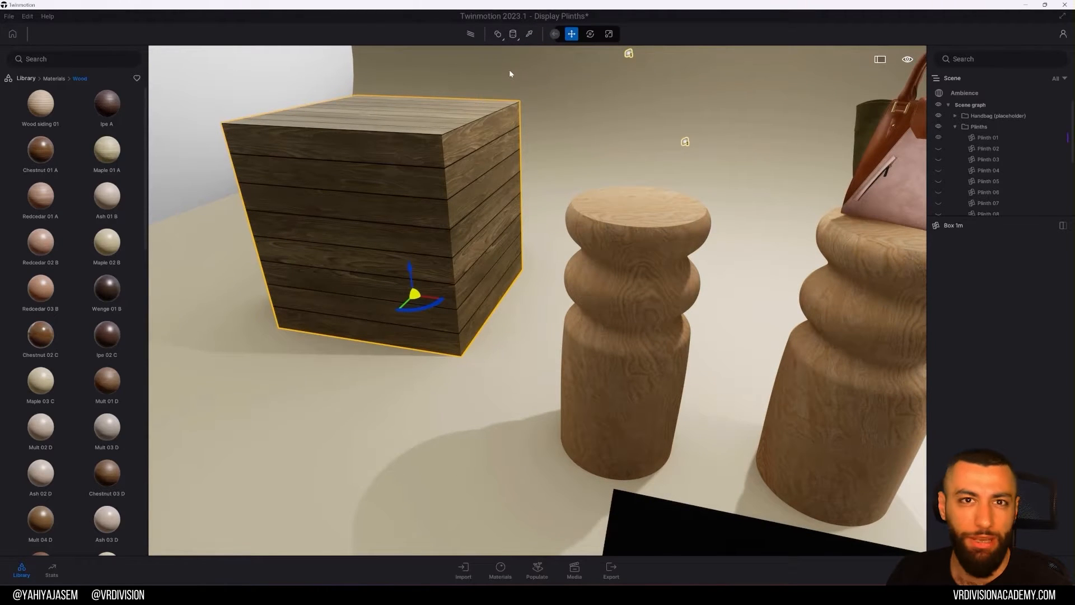
# - Sample the wood material of the left plinth with the material picker and show its settings
pyautogui.scroll(-3, 449, 193)
pyautogui.scroll(-2, 418, 209)
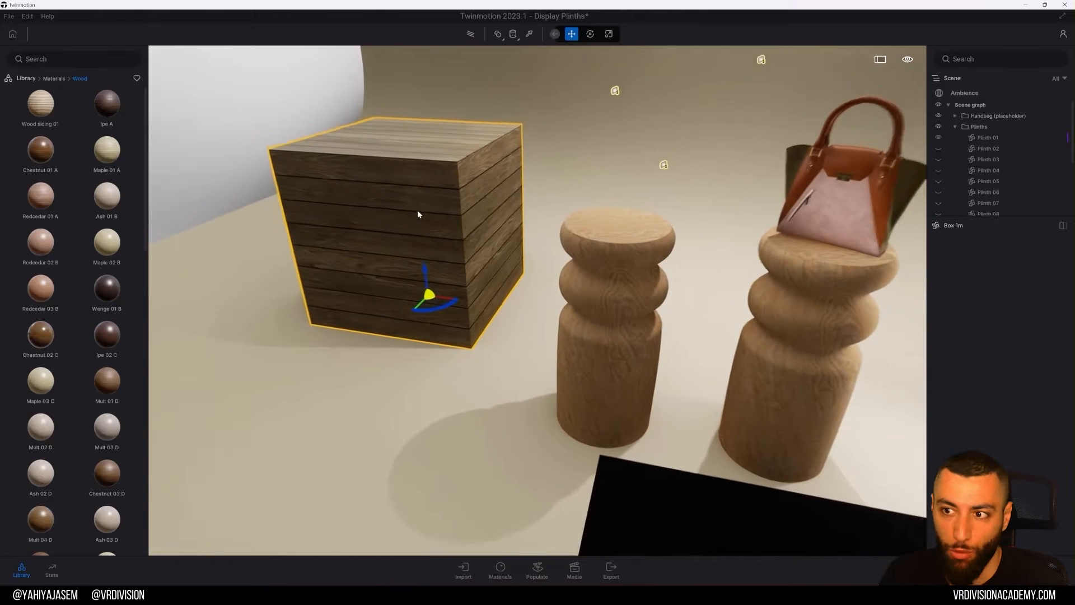
pyautogui.click(529, 34)
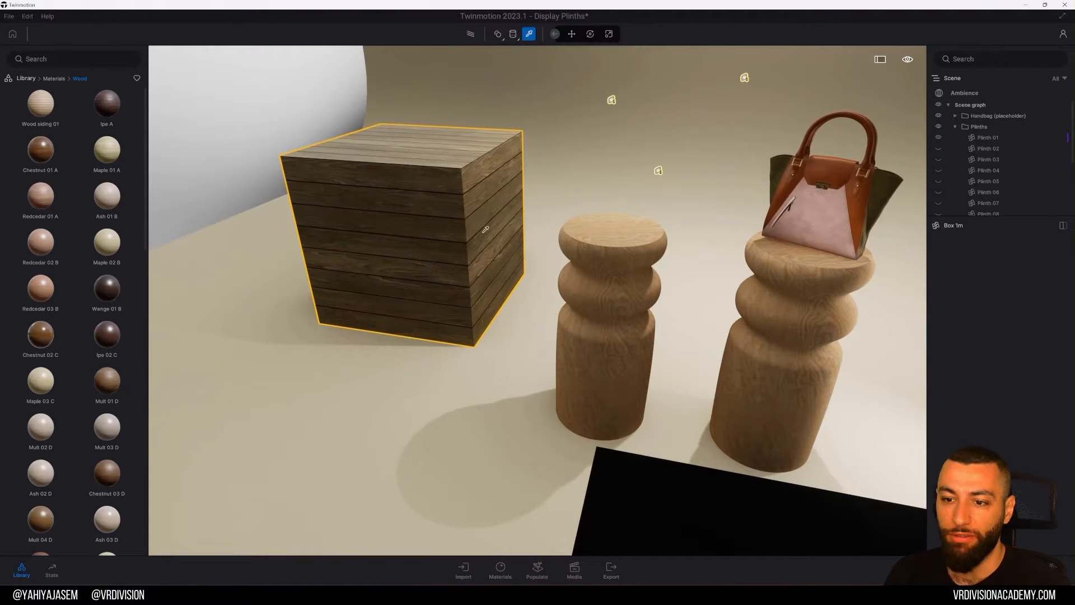
pyautogui.click(620, 324)
pyautogui.click(511, 571)
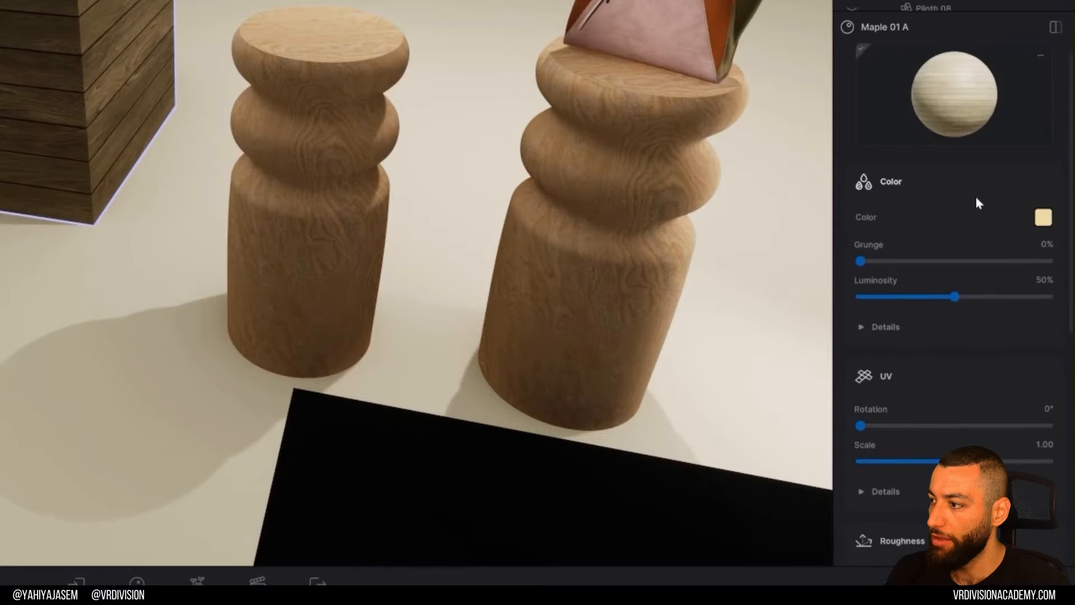
# - Expand the UV details of the Maple 01 A material and look through all its setting groups
pyautogui.scroll(-2, 921, 302)
pyautogui.click(881, 414)
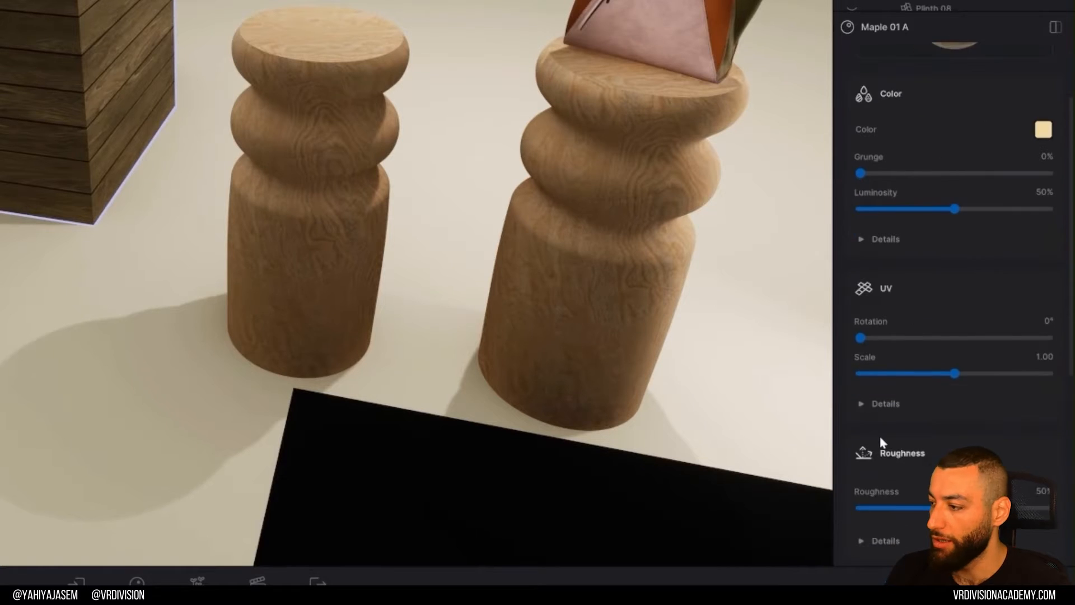
pyautogui.scroll(-5, 890, 403)
pyautogui.scroll(3, 930, 367)
pyautogui.scroll(-5, 951, 384)
pyautogui.scroll(8, 950, 382)
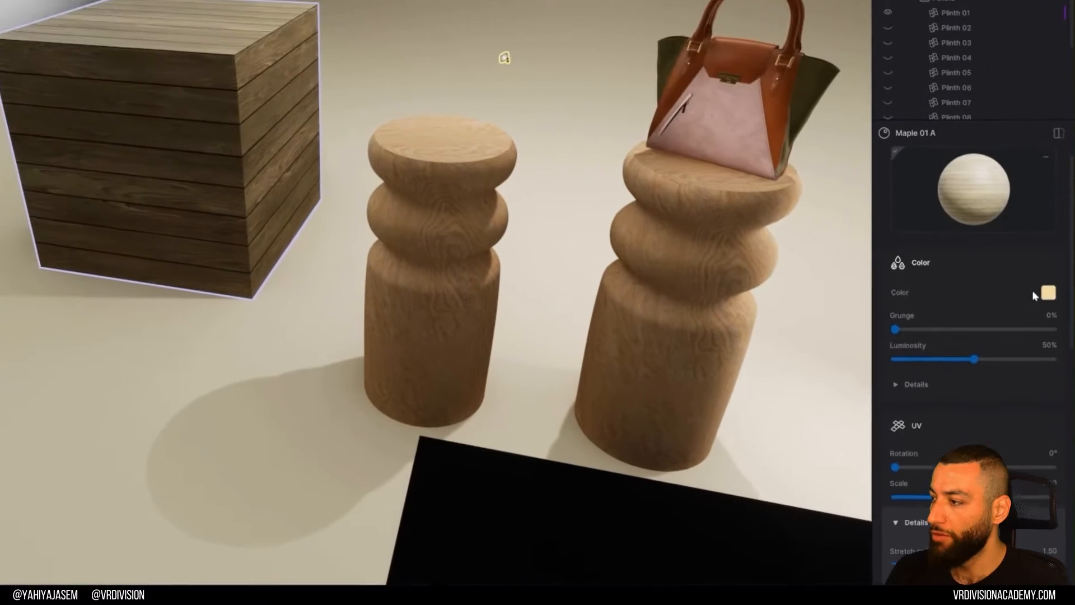
# - Try a different base color for the Maple 01 A material, and cancel the change
pyautogui.click(1043, 218)
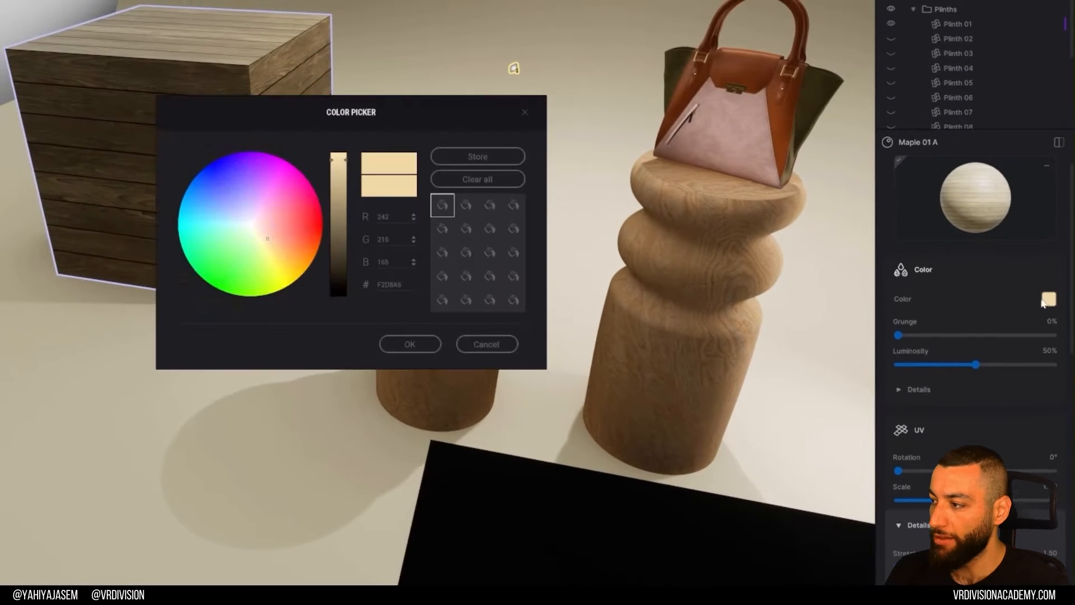
pyautogui.moveTo(308, 221); pyautogui.dragTo(193, 221)
pyautogui.click(486, 343)
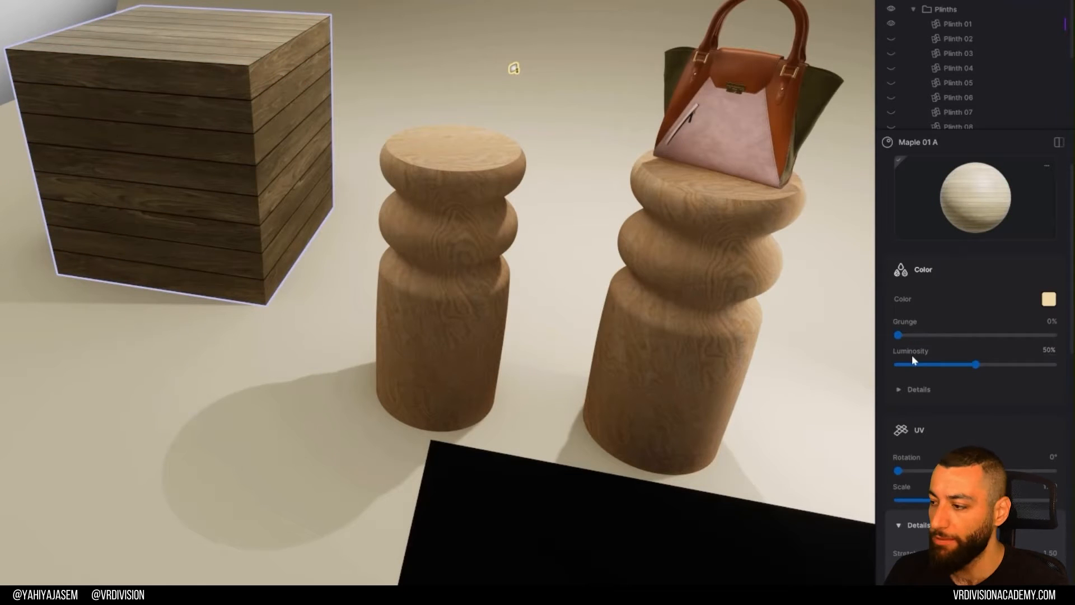
# - Try different saturation, gamma and lift values in the color details of Maple 01 A, and undo the changes
pyautogui.scroll(-1, 912, 359)
pyautogui.click(910, 337)
pyautogui.scroll(-1, 918, 344)
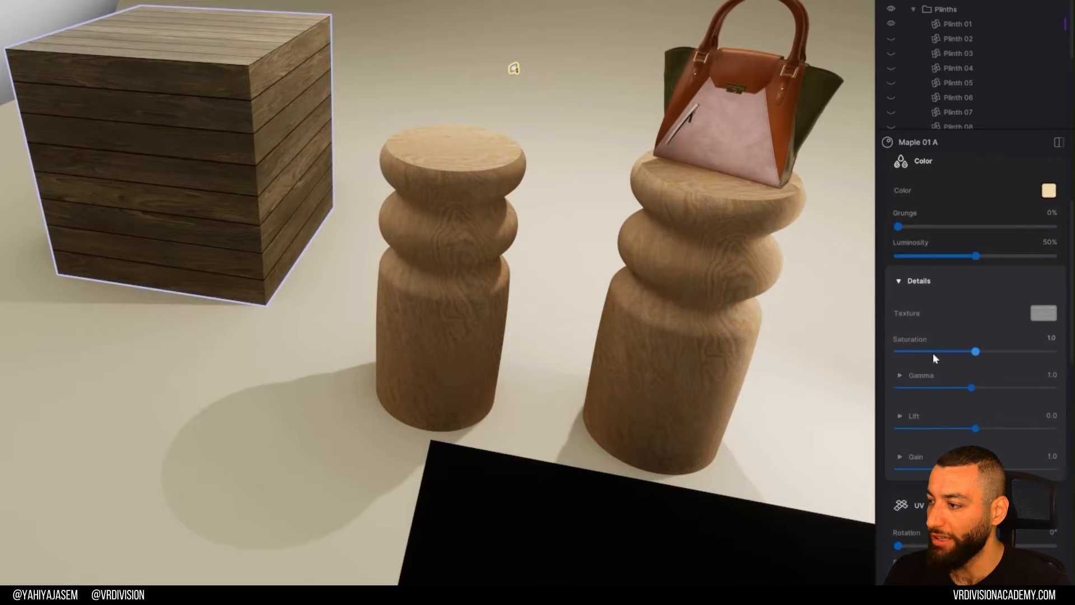
pyautogui.moveTo(977, 351); pyautogui.dragTo(896, 353)
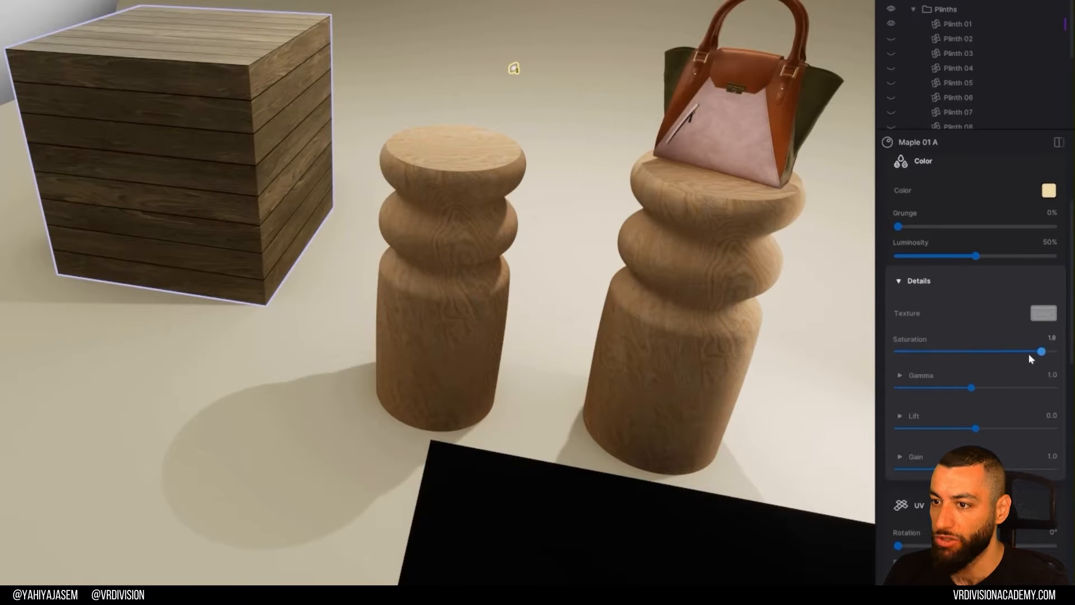
pyautogui.rightClick(1043, 312)
pyautogui.moveTo(971, 388); pyautogui.dragTo(999, 388)
pyautogui.hotkey('ctrl', 'z')
pyautogui.moveTo(960, 430); pyautogui.dragTo(995, 430)
pyautogui.hotkey('ctrl', 'z')
# - Try different UV scale and Stretch on X values for the material, and restore the original values
pyautogui.scroll(-5, 999, 264)
pyautogui.moveTo(899, 348); pyautogui.dragTo(966, 376)
pyautogui.hotkey('ctrl', 'z')
pyautogui.scroll(-2, 935, 341)
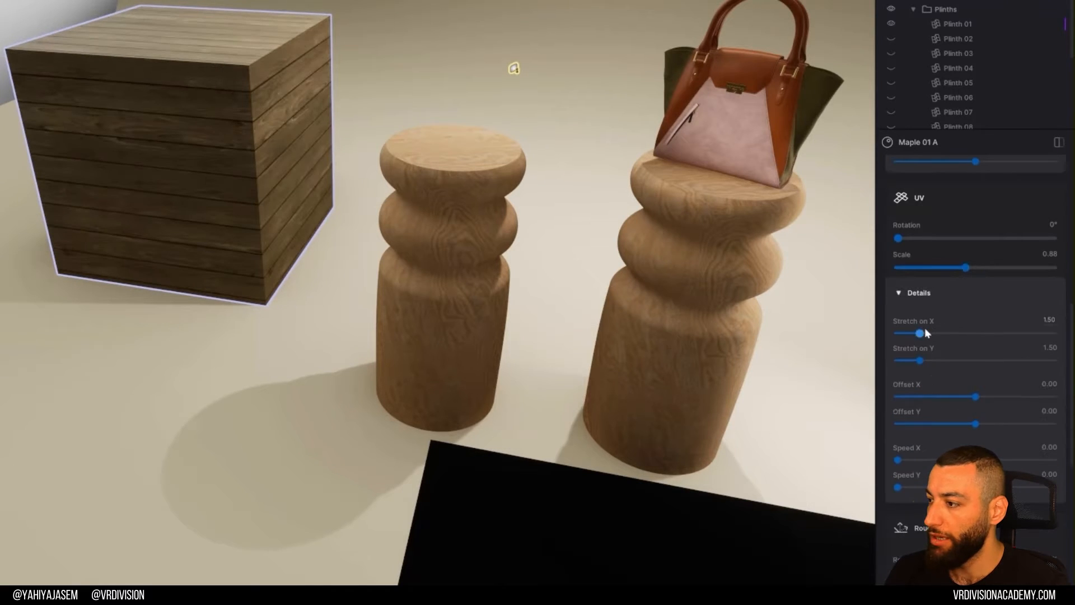
pyautogui.moveTo(923, 333); pyautogui.dragTo(953, 336)
pyautogui.moveTo(1031, 339); pyautogui.dragTo(919, 332)
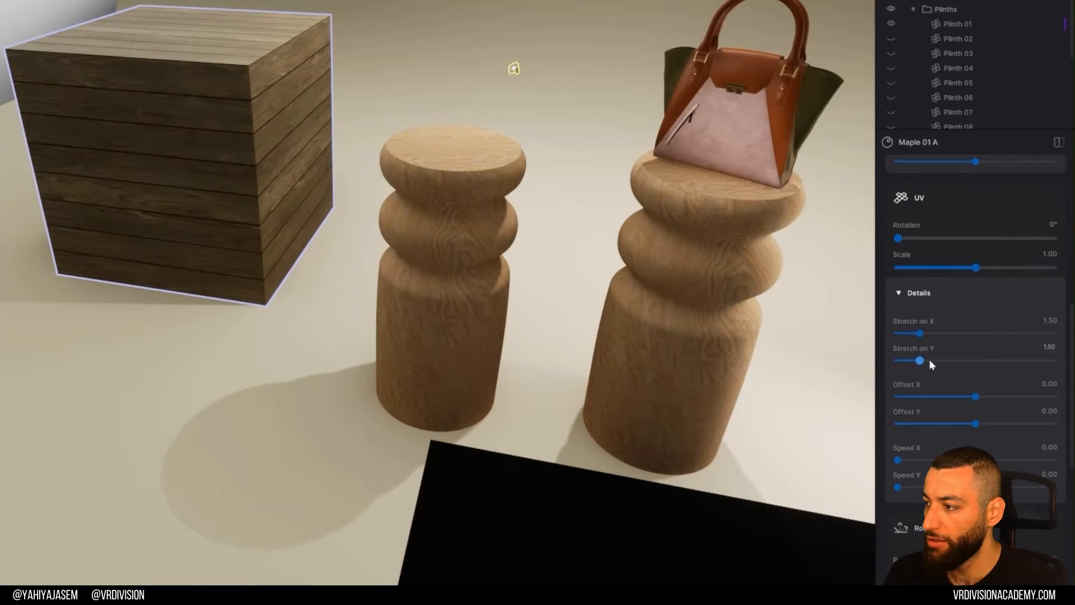
# - Set the material's UV Offset X to -0.89, Offset Y to -1.21, Speed X to 1.06 and Speed Y to 1.09
pyautogui.moveTo(975, 379); pyautogui.dragTo(980, 380)
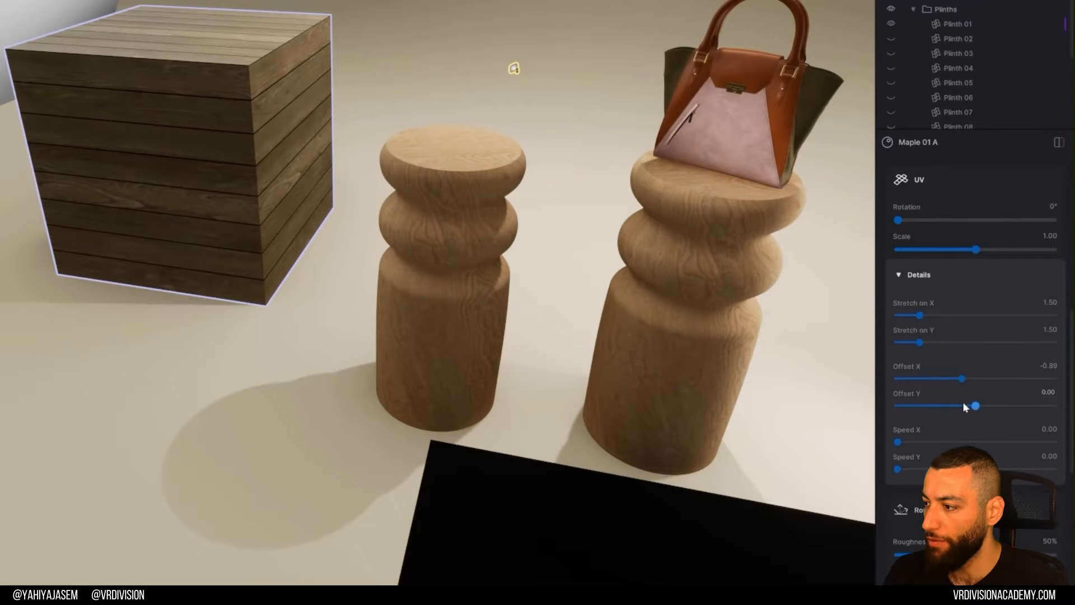
pyautogui.moveTo(965, 407); pyautogui.dragTo(915, 387)
pyautogui.scroll(-1, 956, 430)
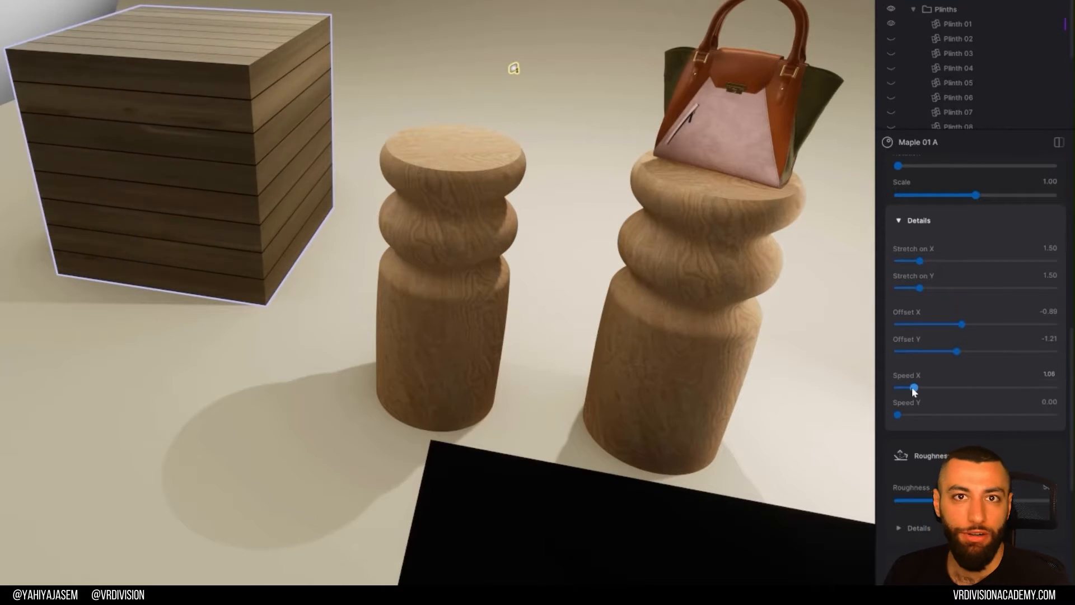
pyautogui.moveTo(910, 414); pyautogui.dragTo(920, 415)
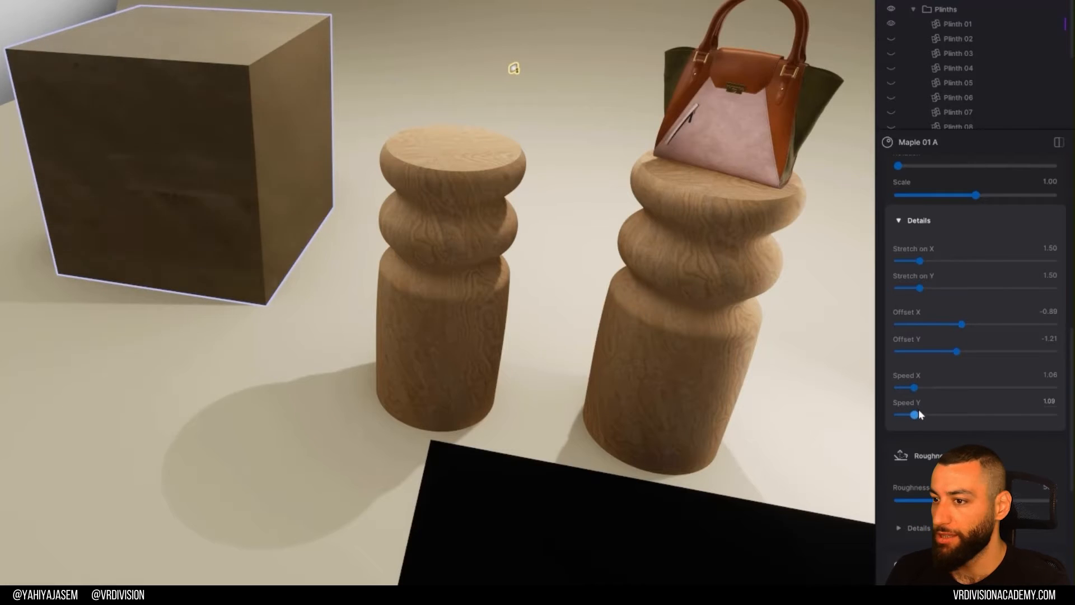
# - Examine the material's Roughness and Metallic details, including their texture options, and expand the X-ray settings
pyautogui.scroll(-5, 944, 365)
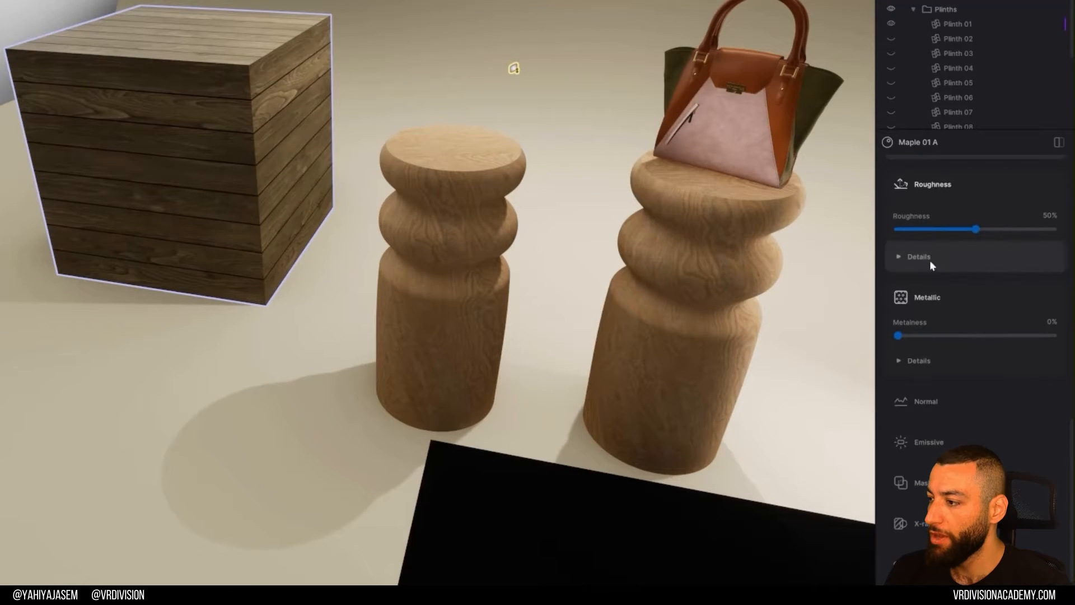
pyautogui.scroll(-1, 957, 291)
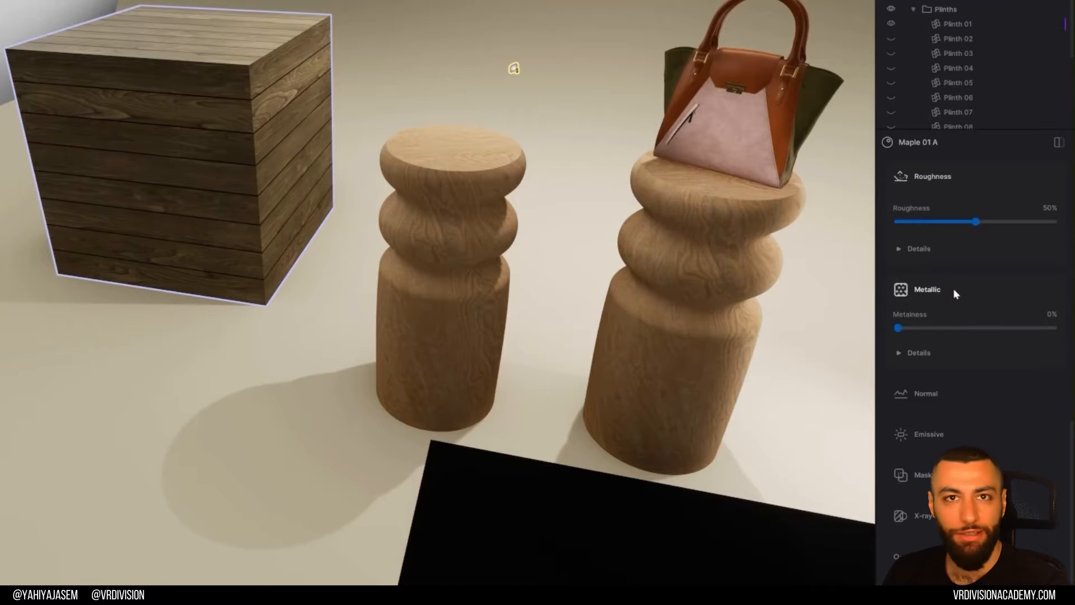
pyautogui.click(923, 352)
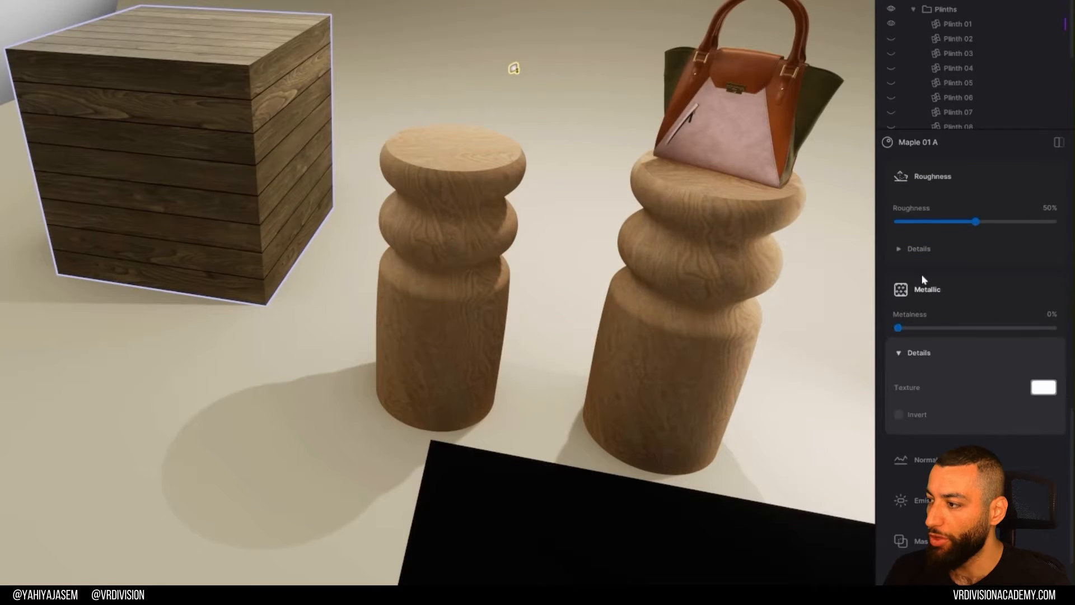
pyautogui.click(919, 261)
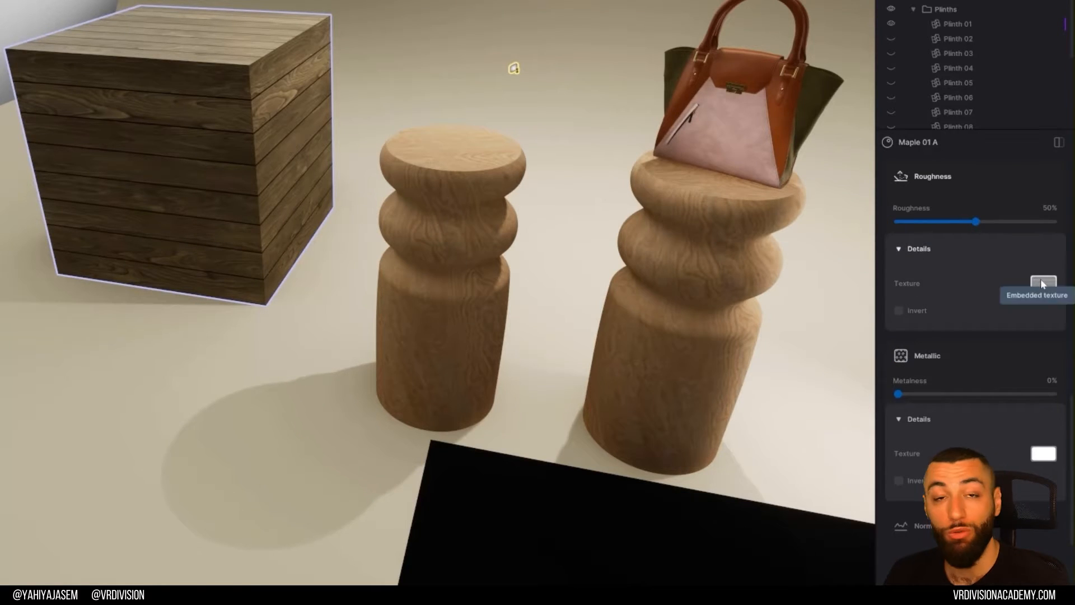
pyautogui.scroll(-3, 922, 307)
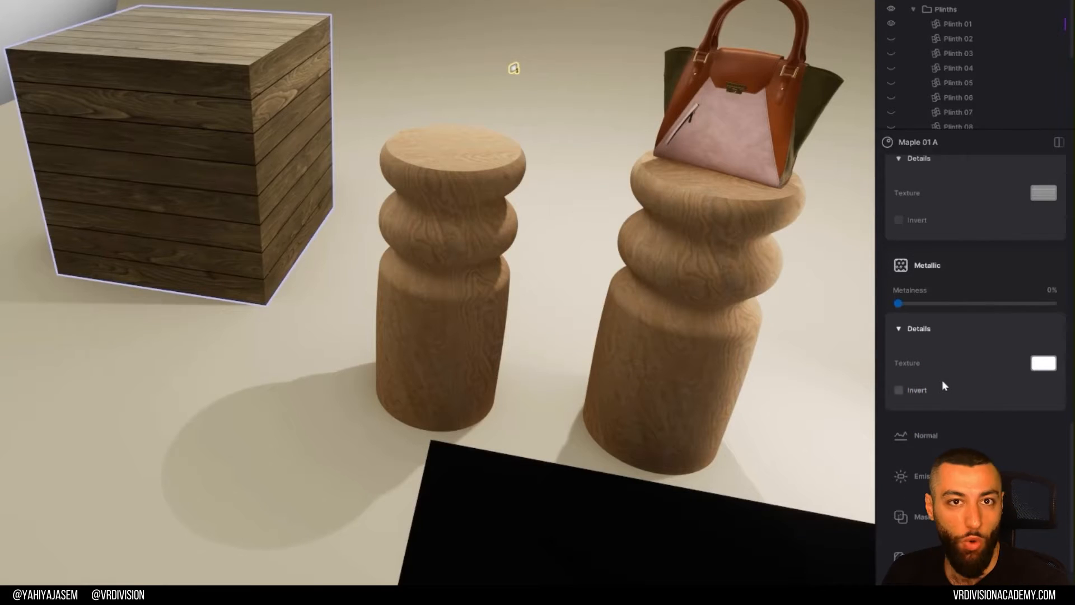
pyautogui.scroll(-1, 940, 380)
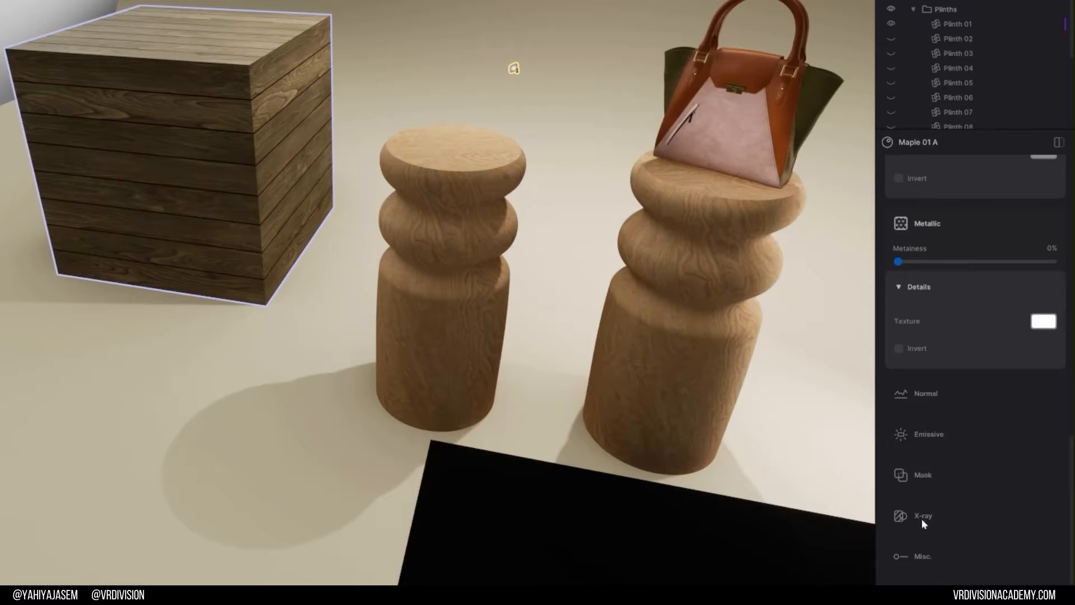
pyautogui.click(920, 517)
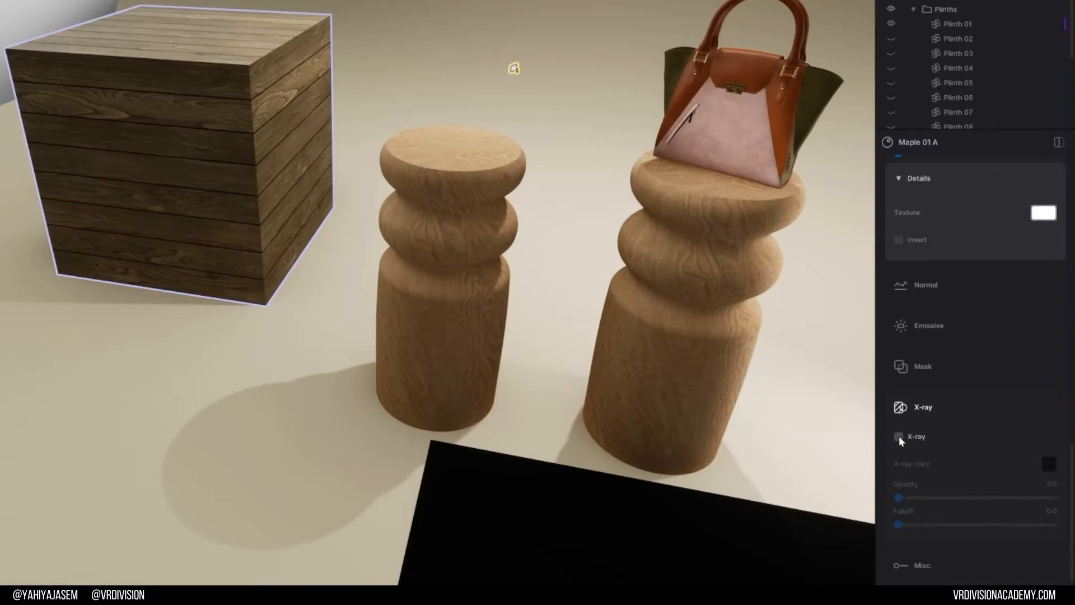
# - Turn X-ray on and off for the Maple 01 A material and expand the Misc settings
pyautogui.click(898, 436)
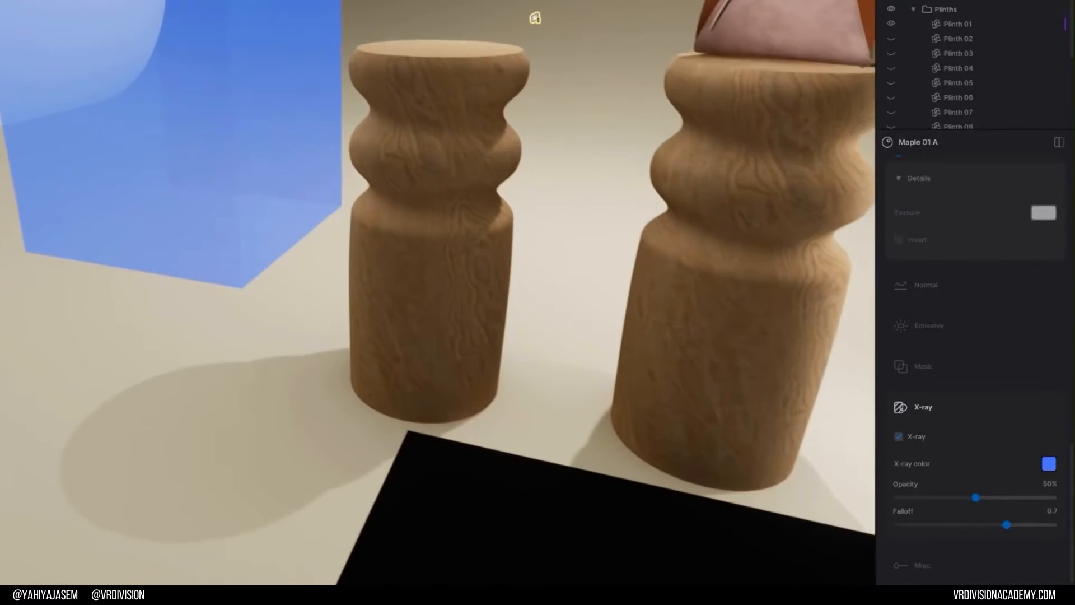
pyautogui.scroll(-4, 437, 302)
pyautogui.click(897, 436)
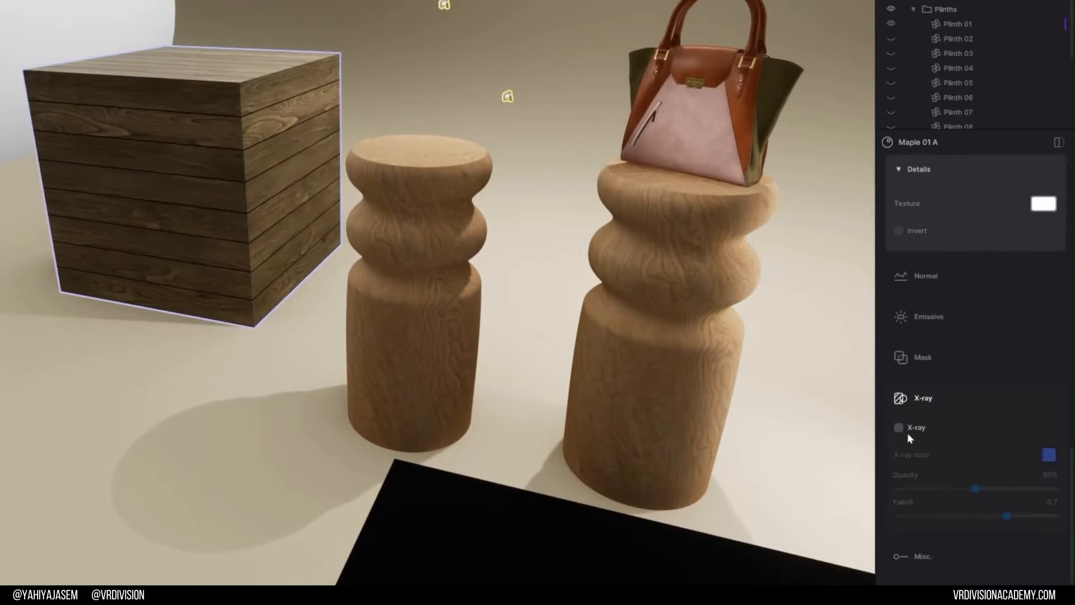
pyautogui.click(918, 563)
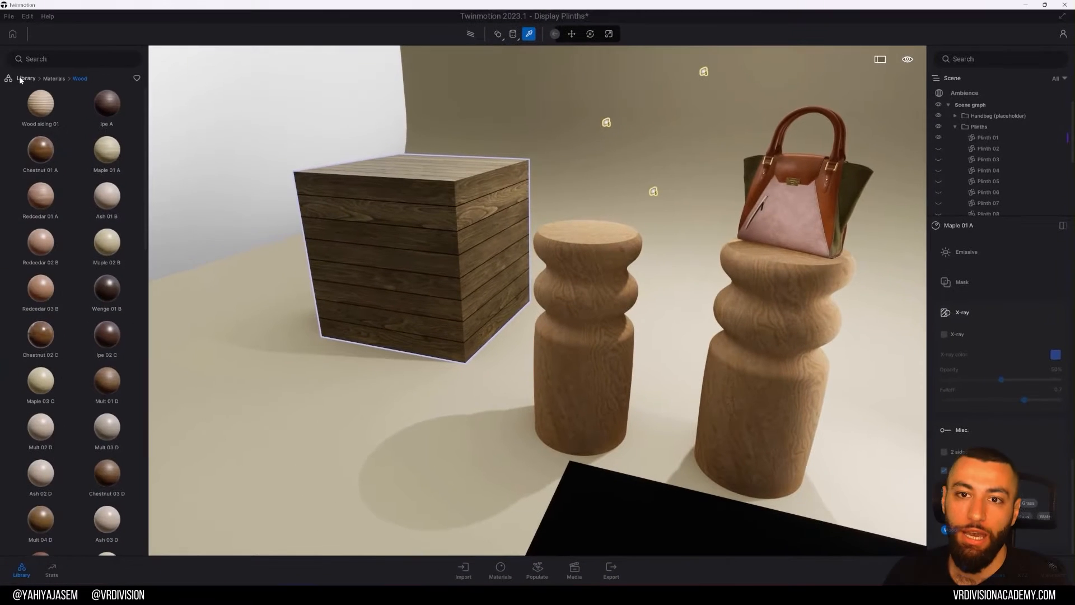
# - Place the Plane 100m primitive from the object library in the studio scene and view it from both sides
pyautogui.click(26, 78)
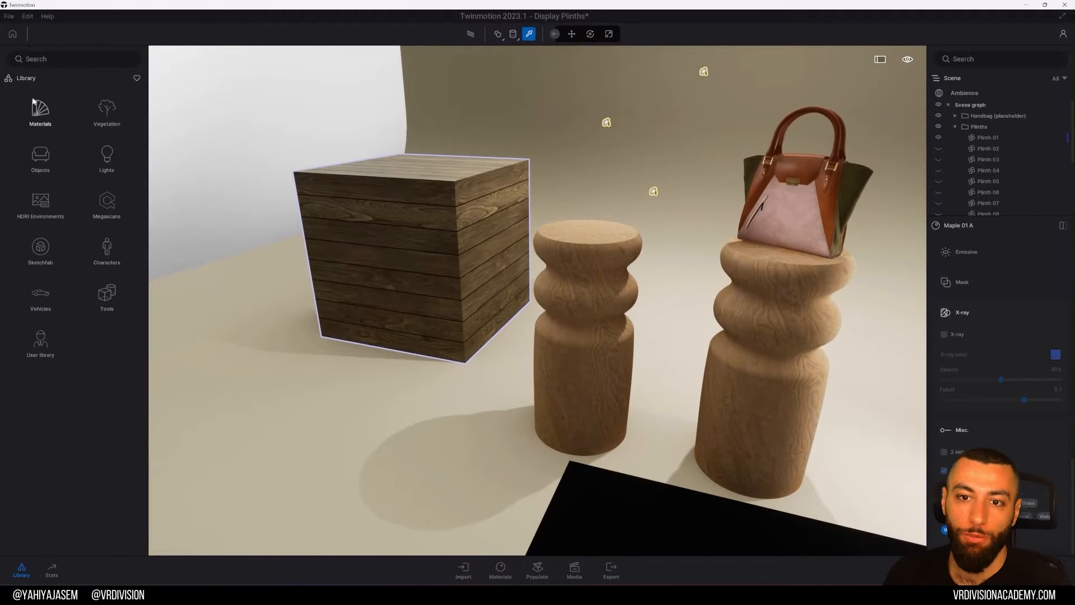
pyautogui.click(56, 153)
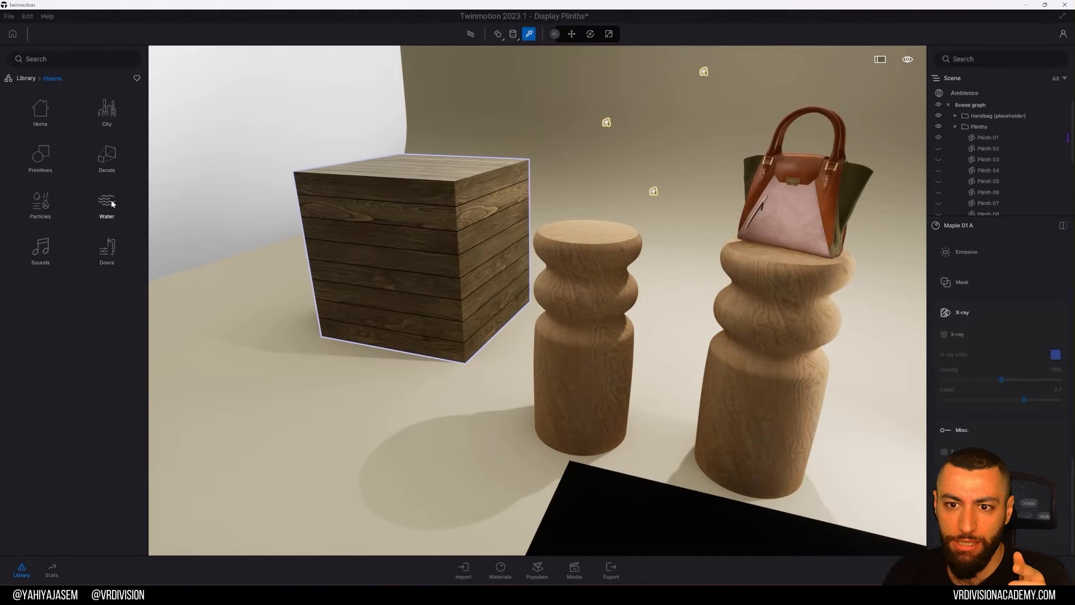
pyautogui.click(49, 152)
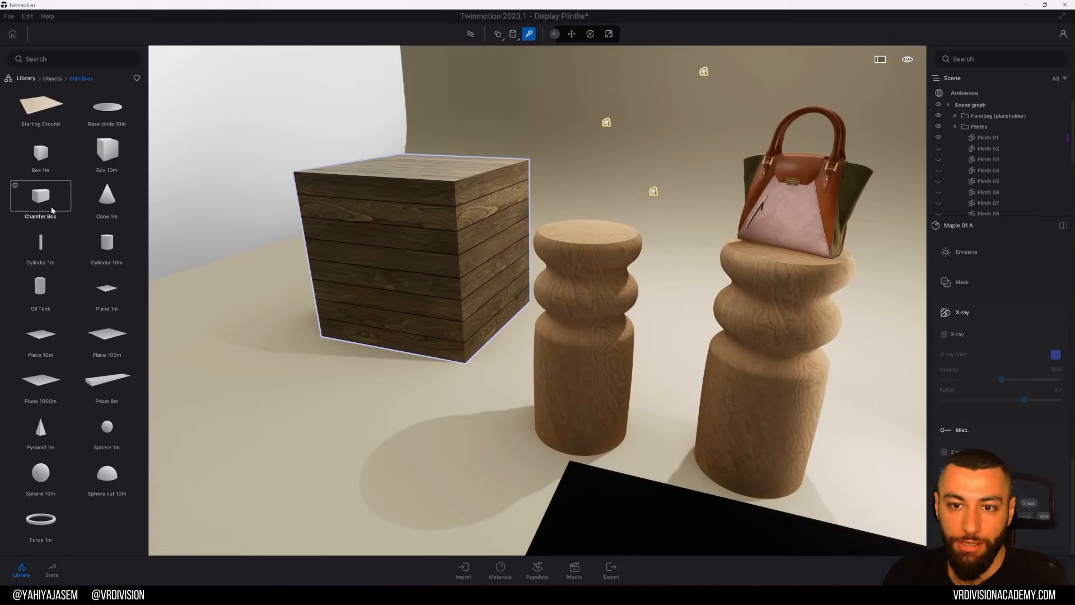
pyautogui.moveTo(106, 334); pyautogui.dragTo(392, 205)
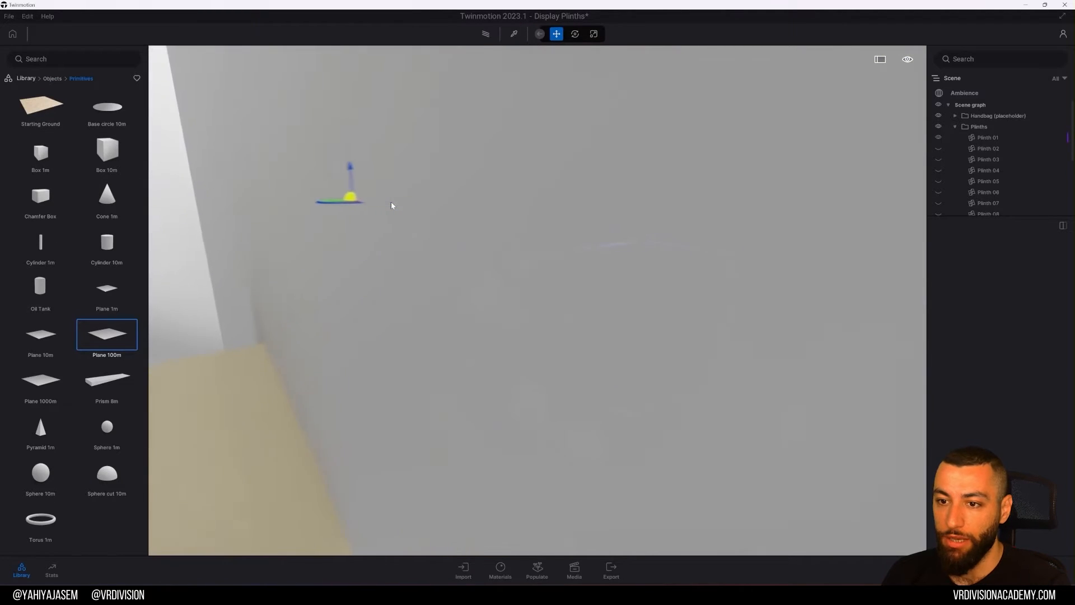
pyautogui.moveTo(391, 206); pyautogui.dragTo(443, 271, button='right')
pyautogui.click(572, 277)
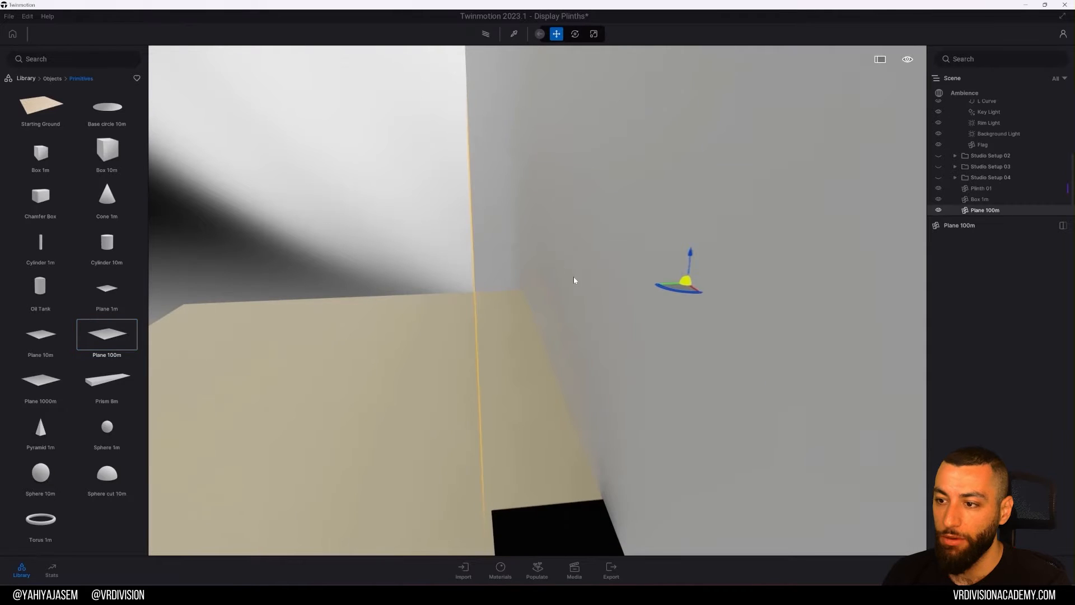
pyautogui.scroll(-3, 576, 277)
pyautogui.moveTo(662, 289); pyautogui.dragTo(399, 298)
pyautogui.moveTo(487, 298); pyautogui.dragTo(538, 306, button='right')
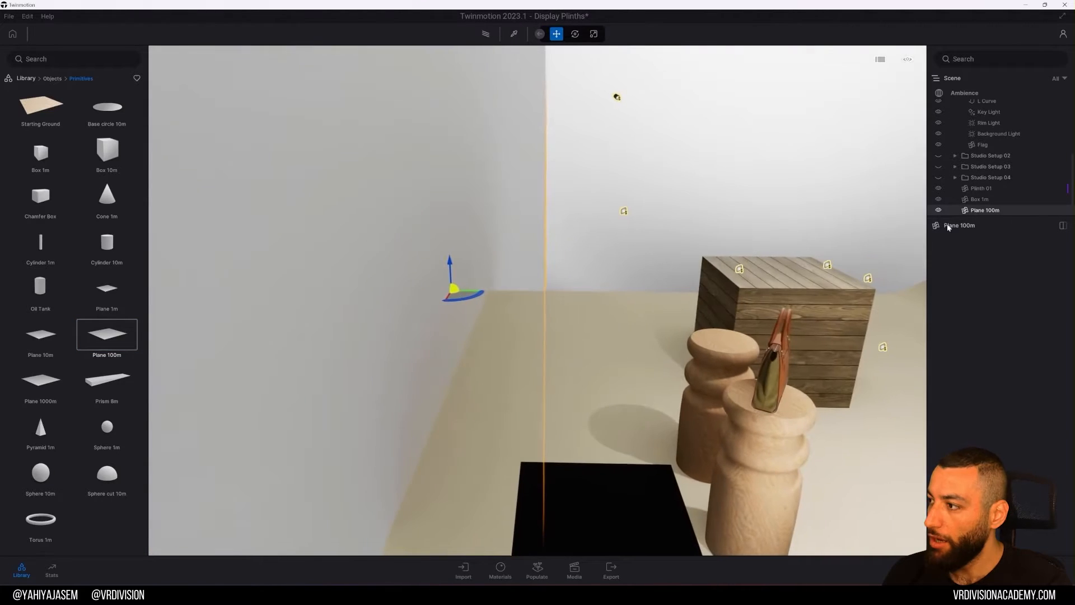
# - Apply the Brass metal material to the 100 m plane and view it from the reverse side
pyautogui.click(519, 37)
pyautogui.moveTo(515, 166); pyautogui.dragTo(511, 167, button='right')
pyautogui.click(511, 167)
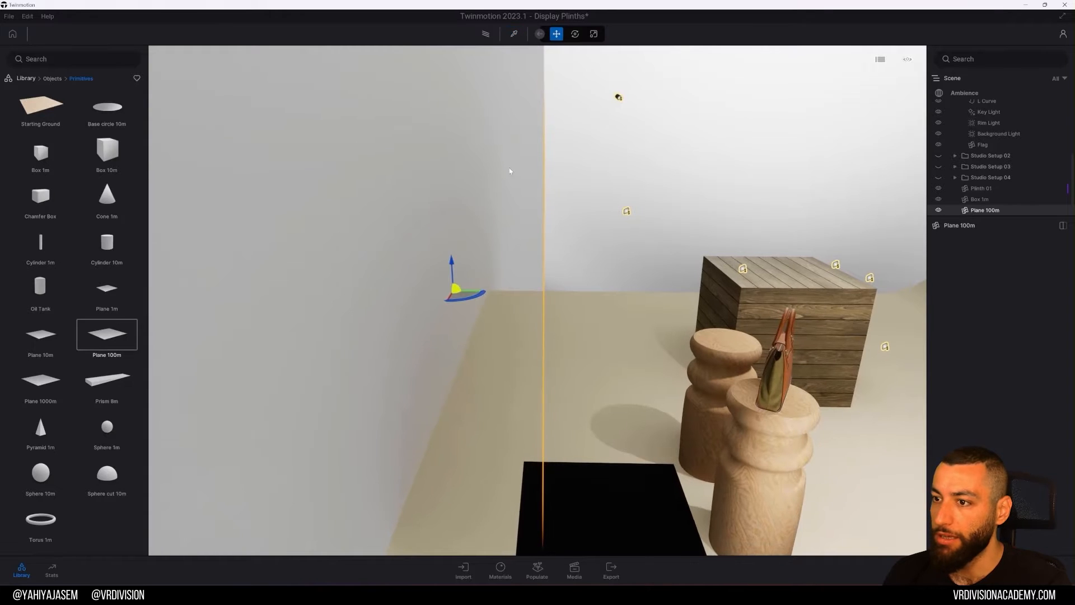
pyautogui.click(26, 78)
pyautogui.click(38, 112)
pyautogui.click(106, 109)
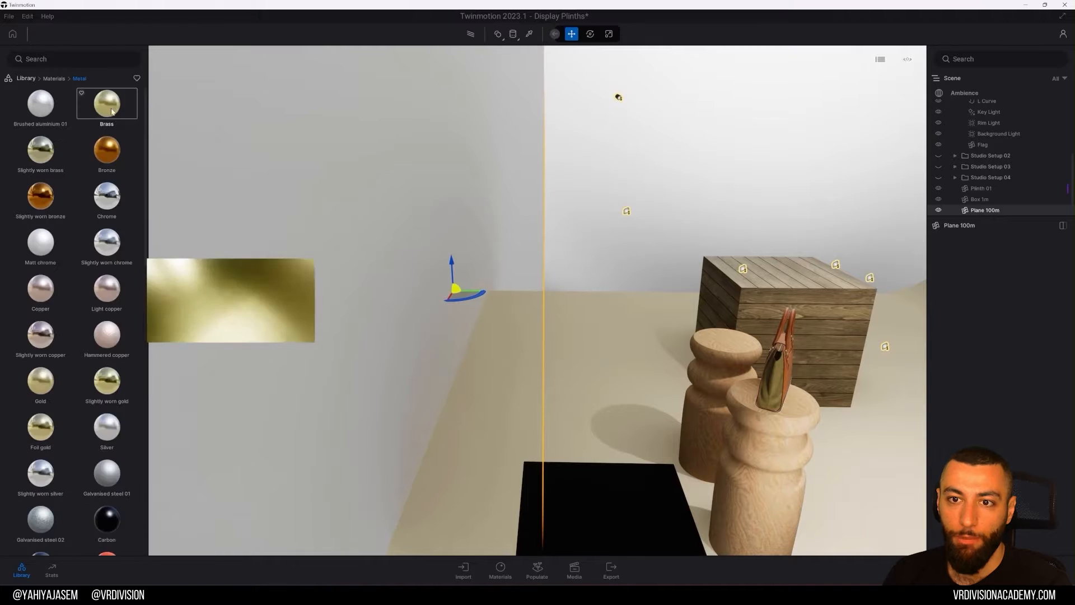
pyautogui.moveTo(106, 103); pyautogui.dragTo(371, 159)
pyautogui.press('w')
pyautogui.moveTo(370, 159); pyautogui.dragTo(342, 162, button='right')
pyautogui.press('w')
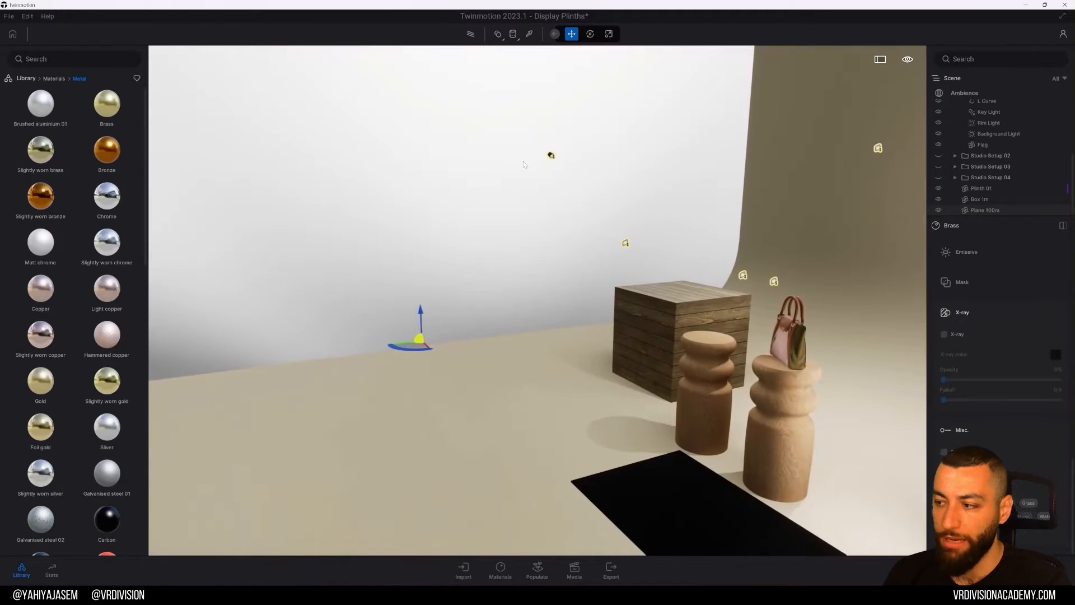
# - Toggle the Brass material's two-sided option on and off repeatedly to compare how the plane renders from behind
pyautogui.click(944, 452)
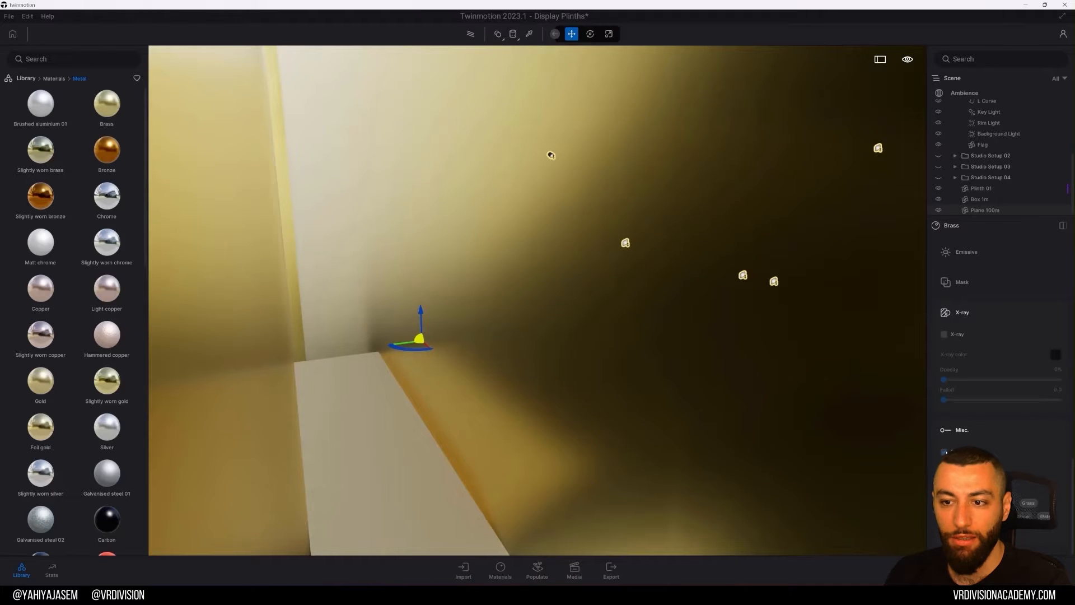
pyautogui.click(944, 452)
pyautogui.click(944, 452)
pyautogui.click(945, 451)
pyautogui.click(945, 452)
pyautogui.keyDown('shift'); pyautogui.moveTo(594, 352); pyautogui.dragTo(577, 170, button='middle'); pyautogui.keyUp('shift')
pyautogui.click(945, 452)
# - Select the brass-covered 100 m plane and delete it from the scene
pyautogui.moveTo(643, 334); pyautogui.dragTo(778, 346)
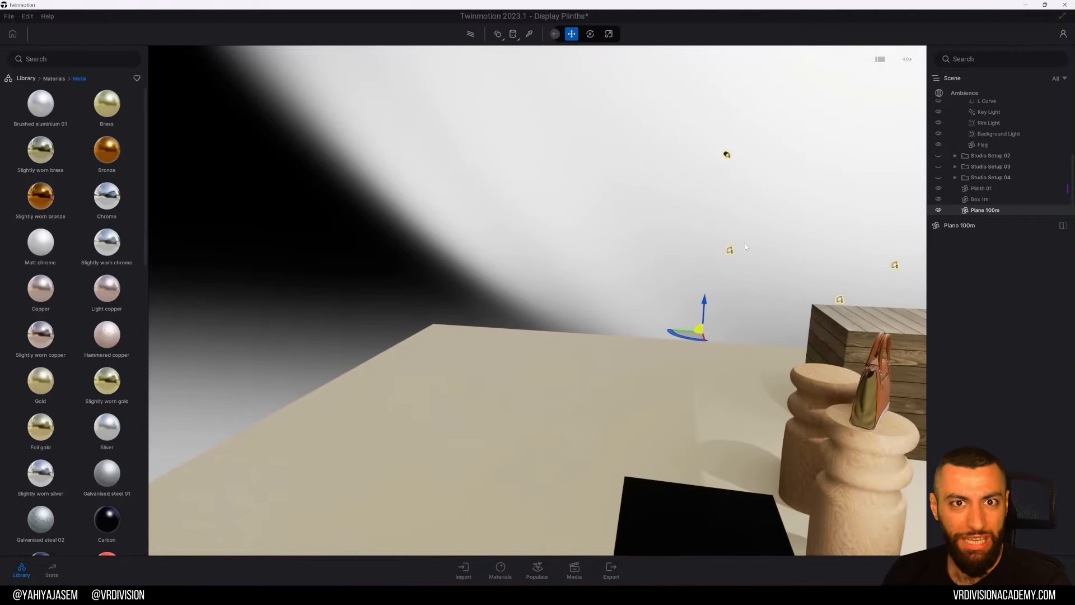
pyautogui.press('d')
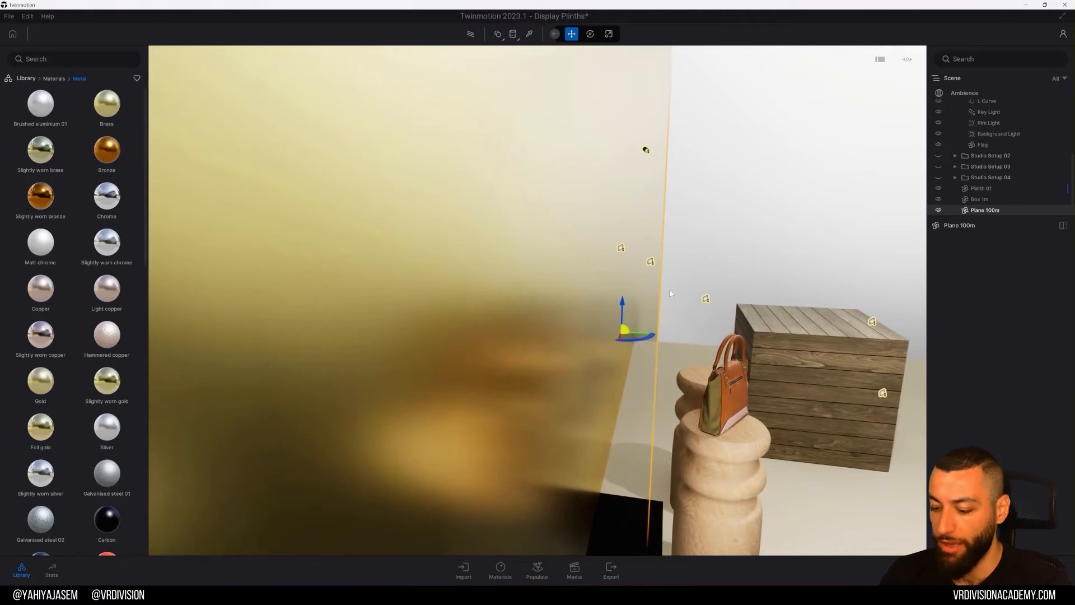
pyautogui.press('Delete')
pyautogui.press('a')
pyautogui.moveTo(671, 291); pyautogui.dragTo(157, 70, button='right')
pyautogui.press('s')
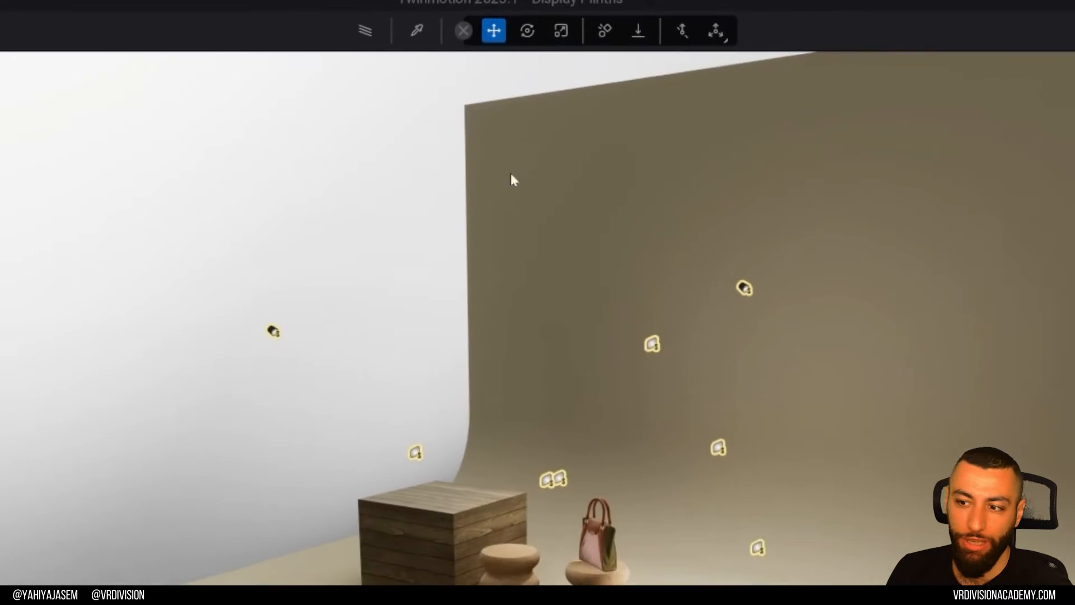
# - Rotate the wooden box 25° about its vertical axis and try uniform scaling on it
pyautogui.click(434, 576)
pyautogui.press('b')
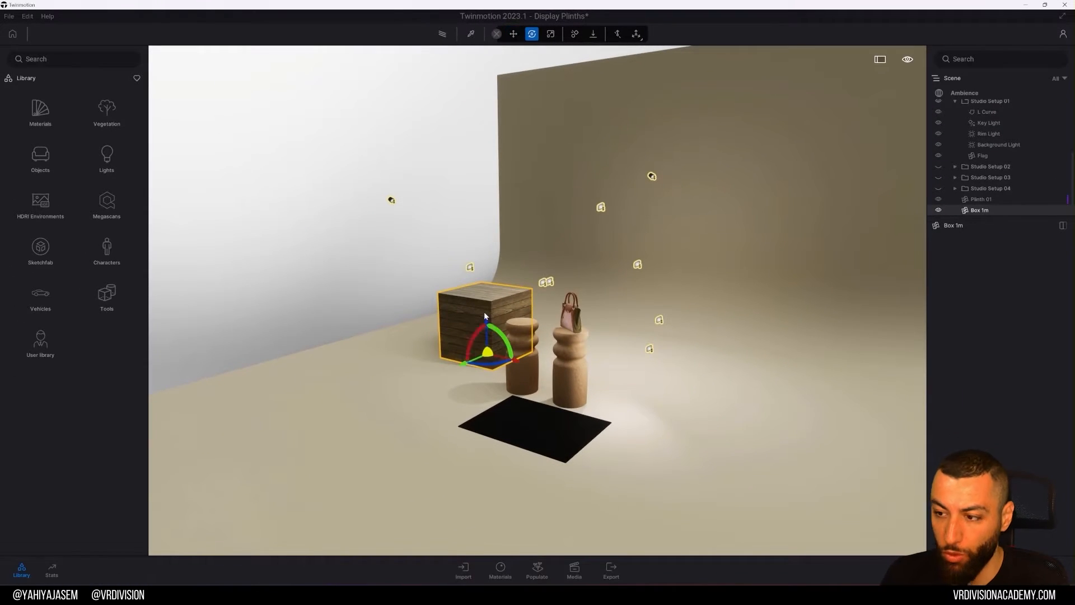
pyautogui.moveTo(518, 359); pyautogui.dragTo(477, 379)
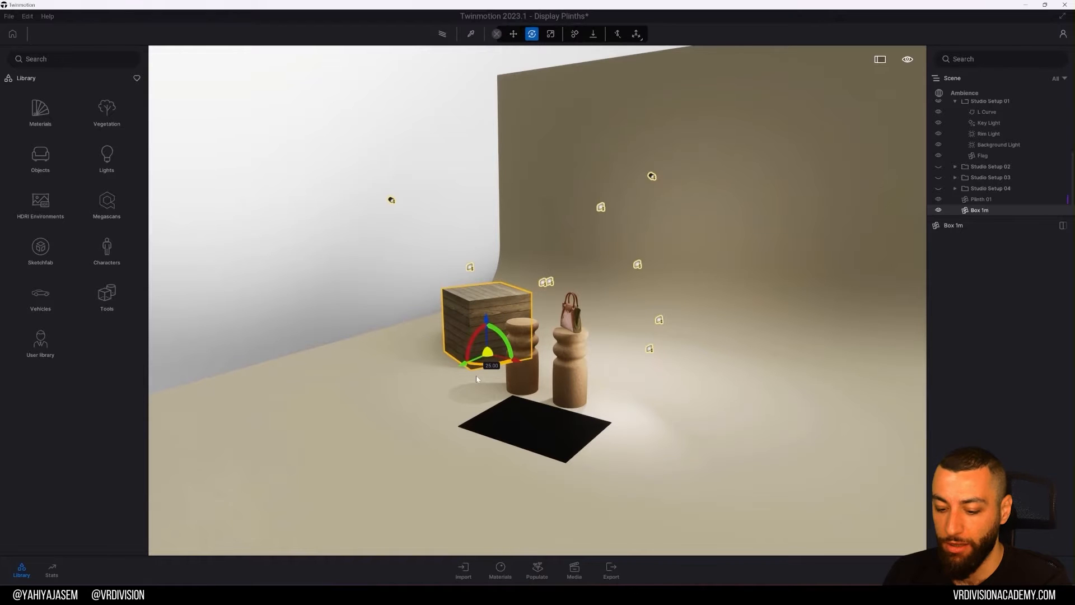
pyautogui.press('n')
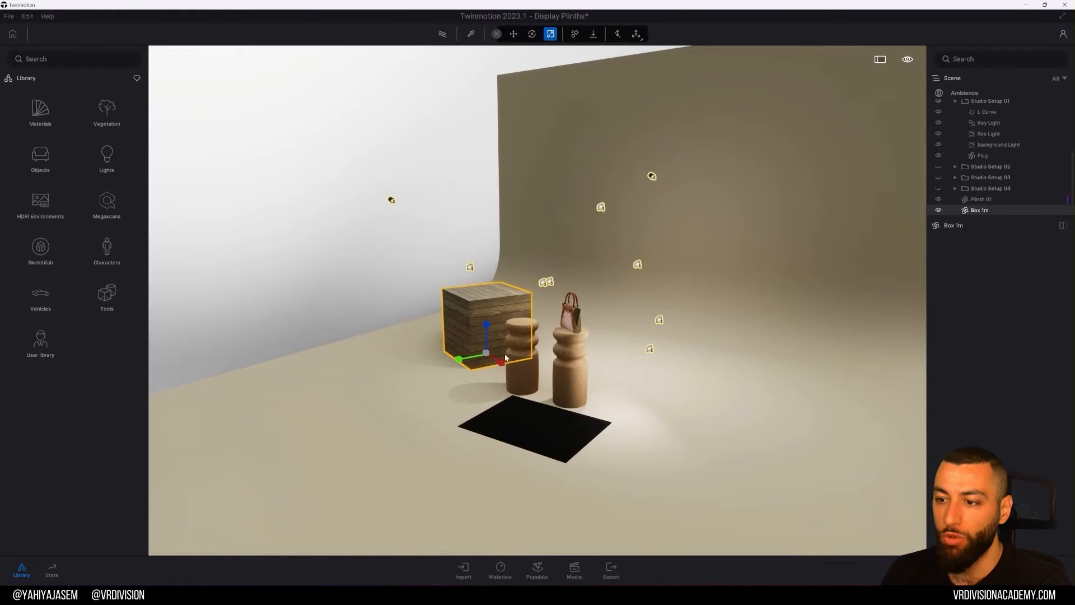
pyautogui.moveTo(489, 352)
pyautogui.mouseDown()
pyautogui.moveTo(532, 265)
pyautogui.moveTo(488, 355)
pyautogui.mouseUp()
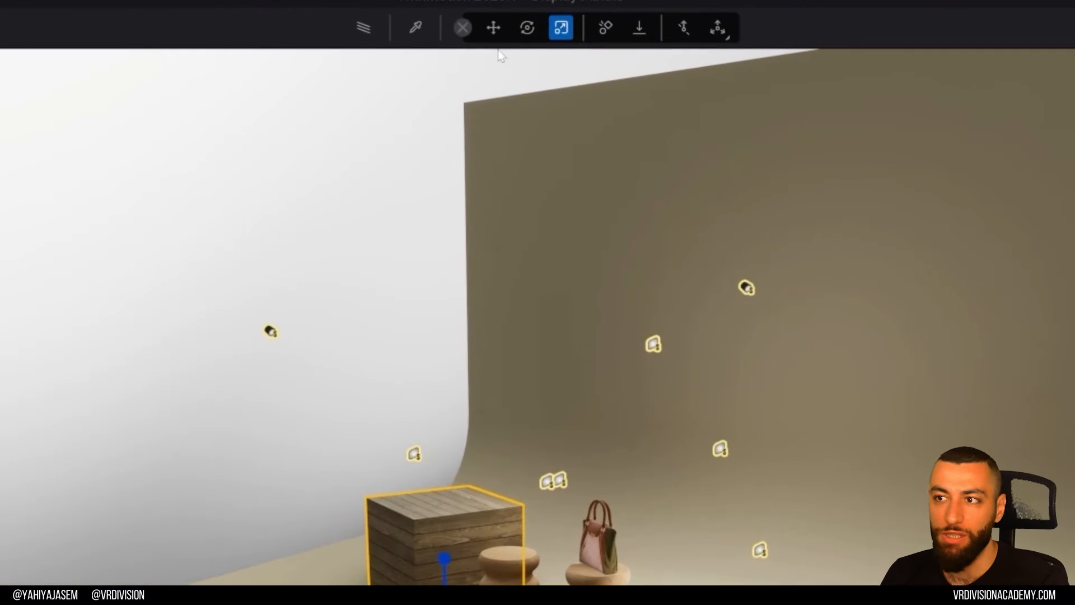
# - Enable collision for the wooden box and move it across the floor, away from the plinths
pyautogui.click(498, 33)
pyautogui.click(541, 28)
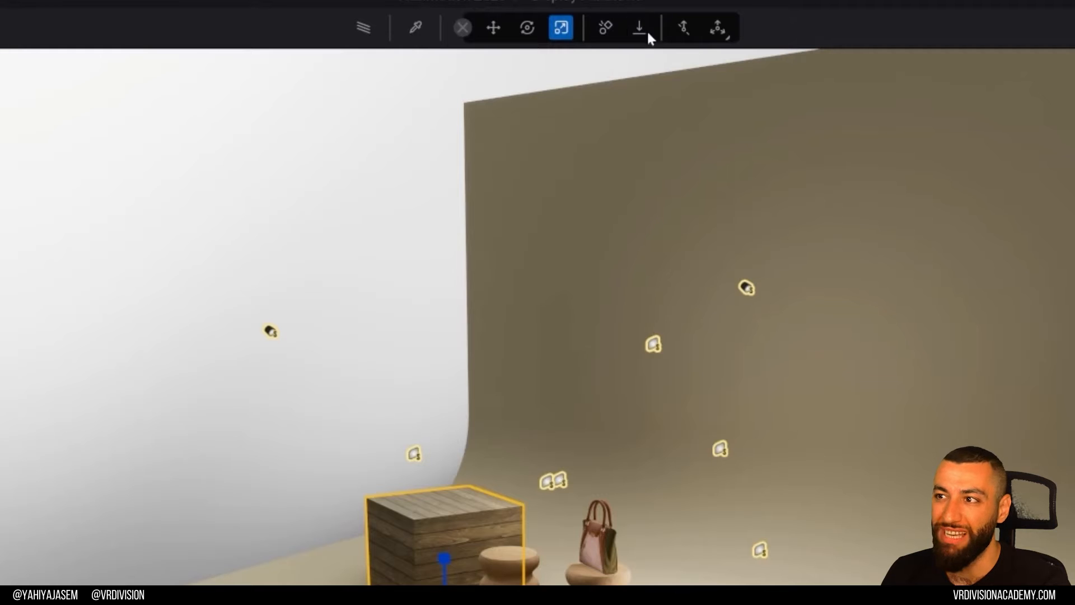
pyautogui.click(611, 30)
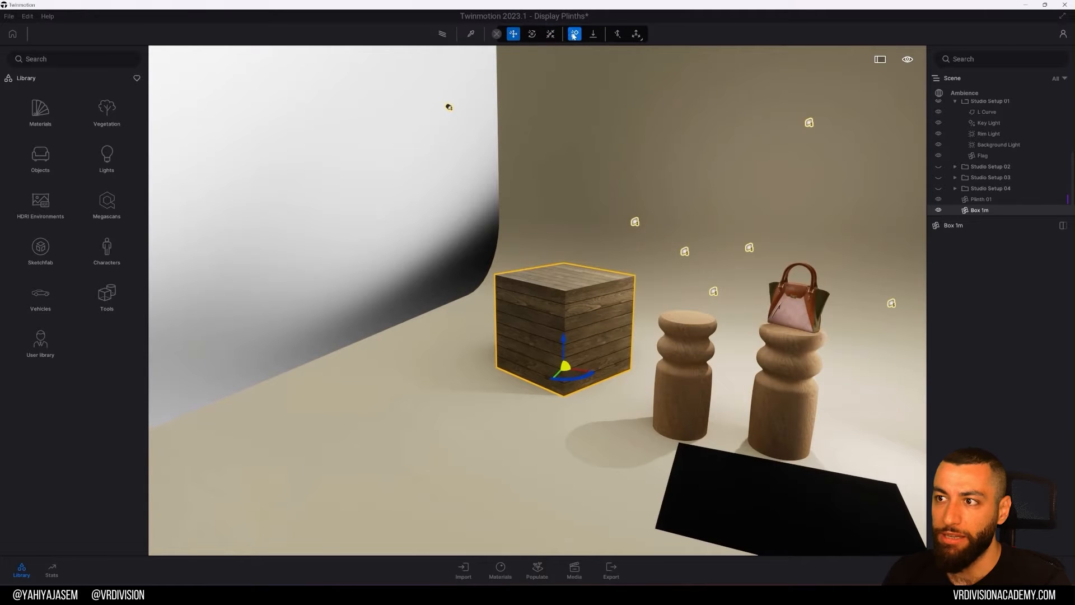
pyautogui.moveTo(574, 368); pyautogui.dragTo(462, 366)
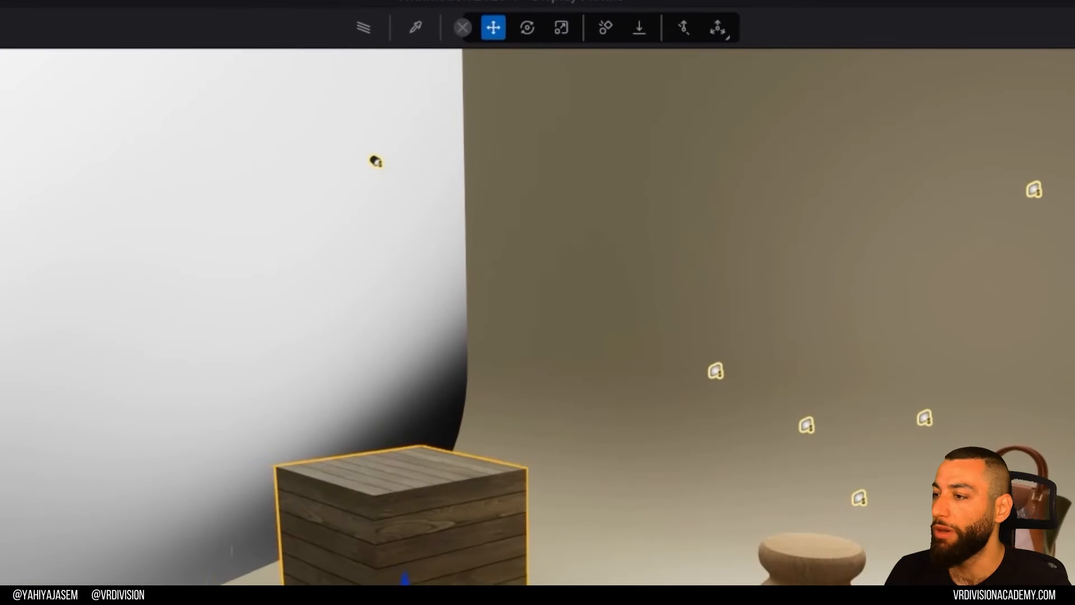
pyautogui.moveTo(406, 579); pyautogui.dragTo(402, 584)
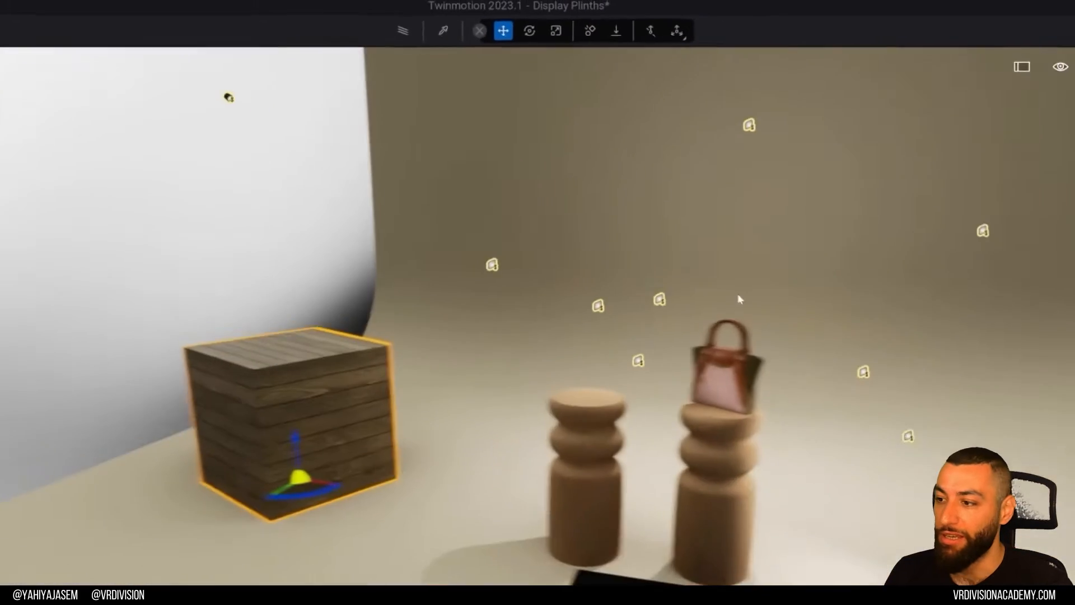
# - Duplicate the handbag's Body Parts upward as five instances spaced 76.33 cm apart
pyautogui.click(644, 282)
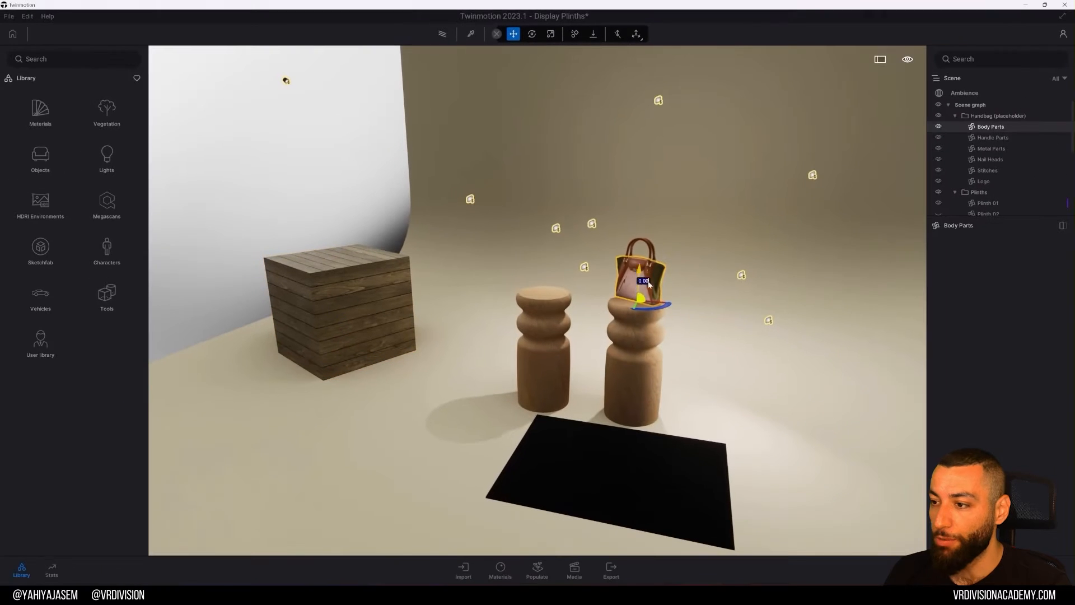
pyautogui.keyDown('alt'); pyautogui.moveTo(640, 278); pyautogui.dragTo(632, 167); pyautogui.keyUp('alt')
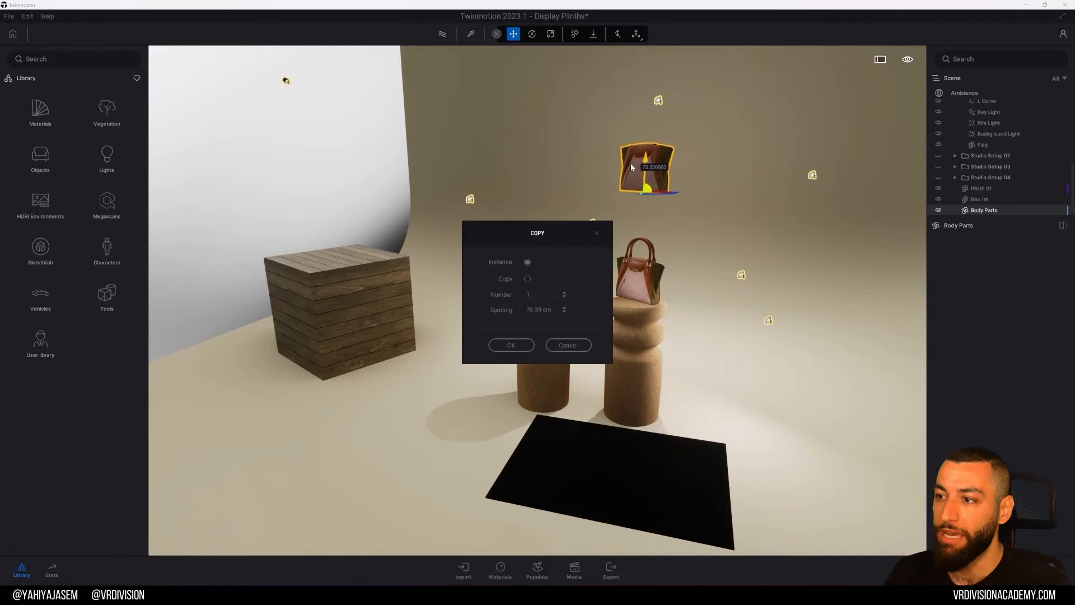
pyautogui.click(523, 341)
# - Let the handbag body instances fall with gravity enabled, turn gravity off and undo the fall
pyautogui.press('s')
pyautogui.moveTo(518, 313); pyautogui.dragTo(429, 90, button='right')
pyautogui.click(594, 38)
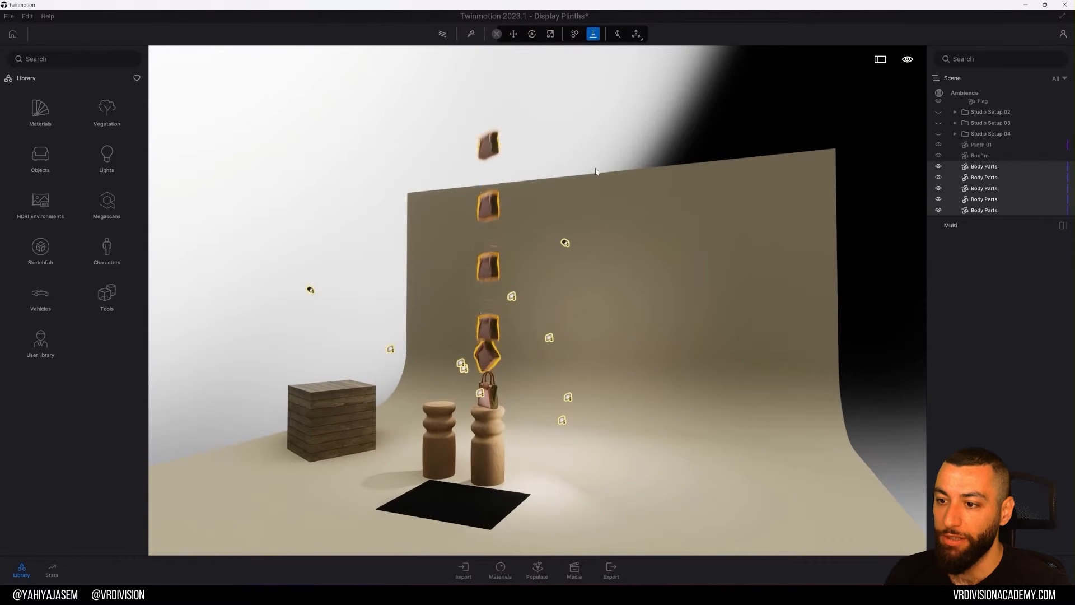
pyautogui.moveTo(586, 183); pyautogui.dragTo(595, 235, button='right')
pyautogui.press('w')
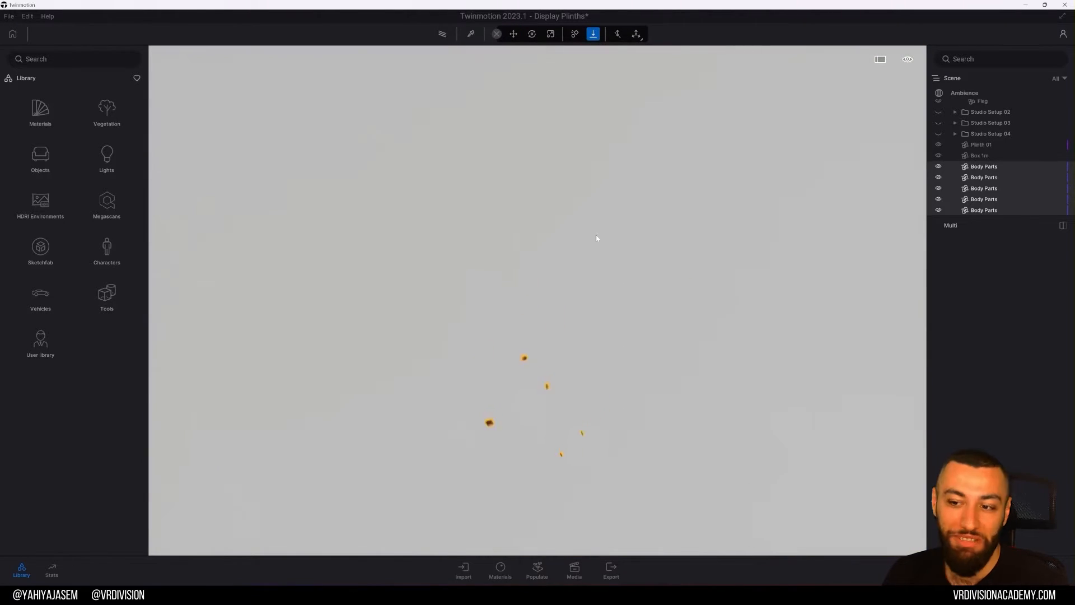
pyautogui.click(595, 36)
pyautogui.hotkey('ctrl', 'z')
pyautogui.moveTo(609, 387); pyautogui.dragTo(593, 252, button='right')
pyautogui.press('s')
pyautogui.moveTo(564, 532); pyautogui.dragTo(574, 568, button='right')
pyautogui.press('e')
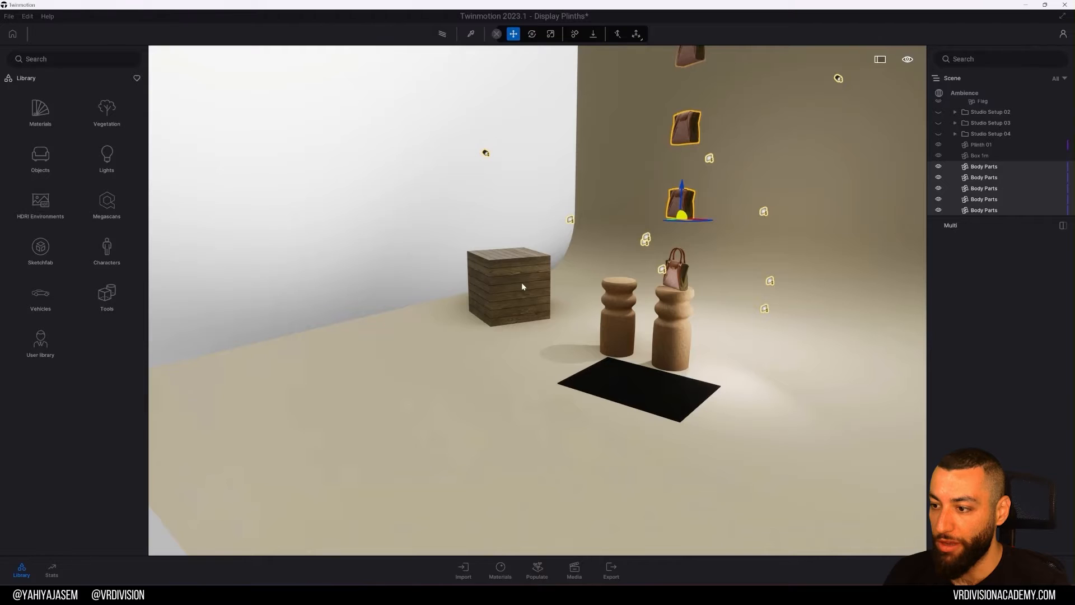
# - Scale the black Flag panel along its length and width until it covers the studio floor
pyautogui.click(635, 391)
pyautogui.press('r')
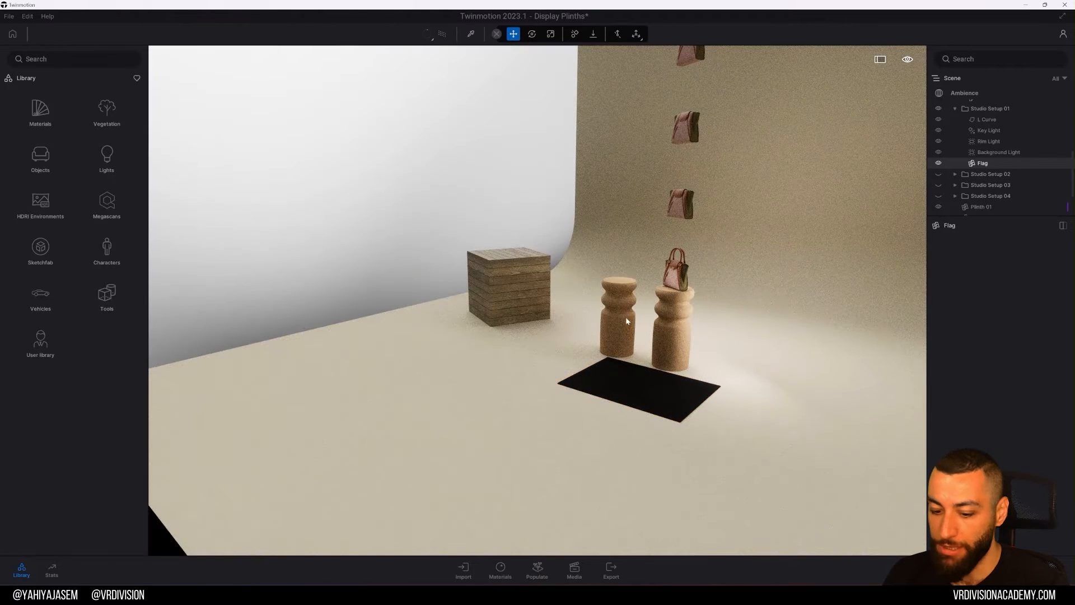
pyautogui.press('r')
pyautogui.press('space')
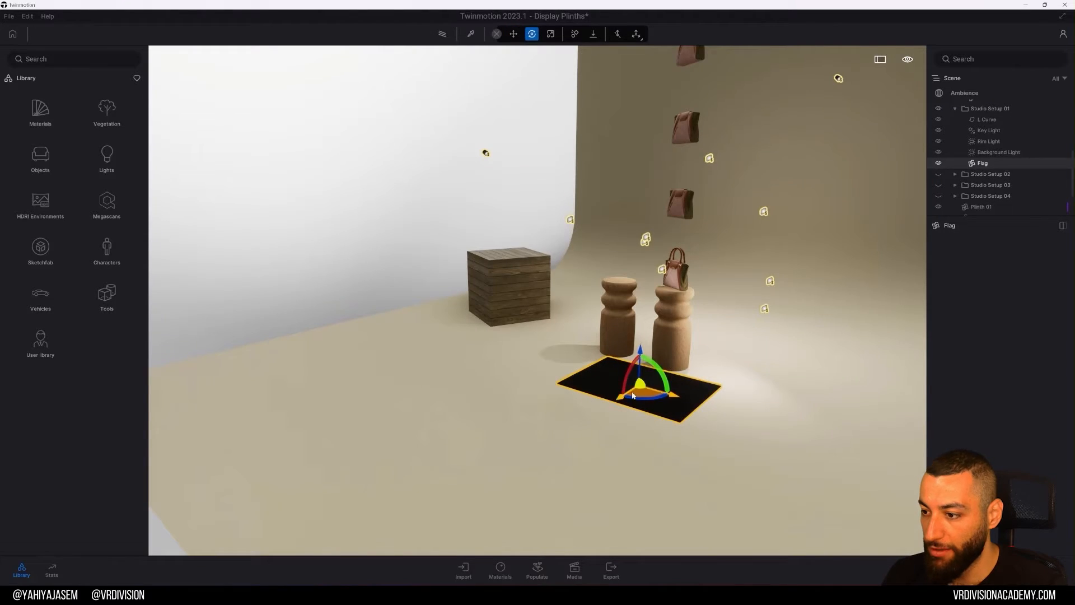
pyautogui.press('space')
pyautogui.moveTo(625, 395); pyautogui.dragTo(467, 529)
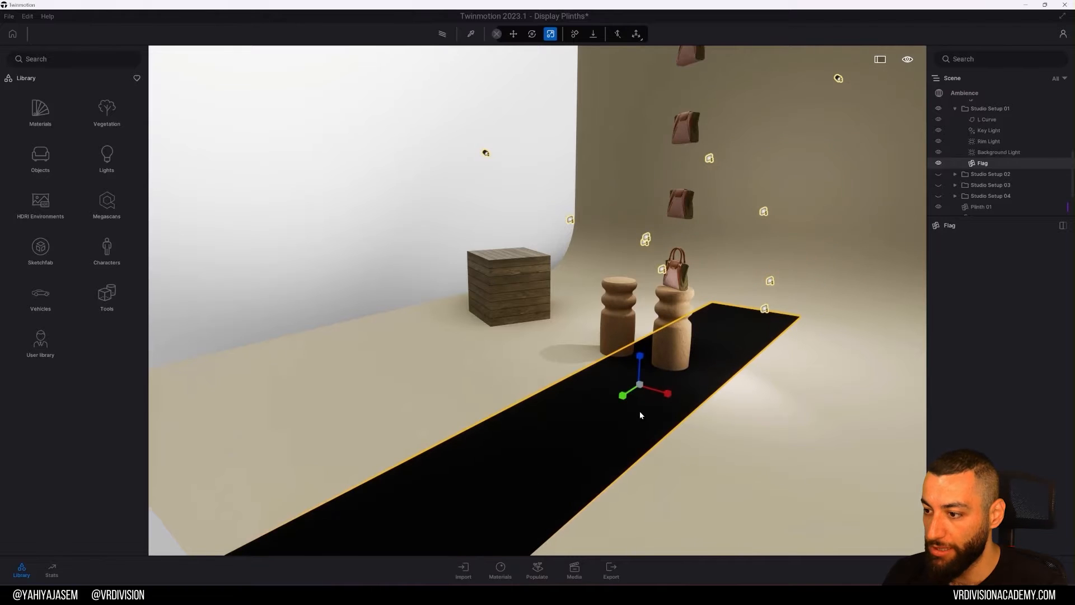
pyautogui.moveTo(666, 394); pyautogui.dragTo(755, 442)
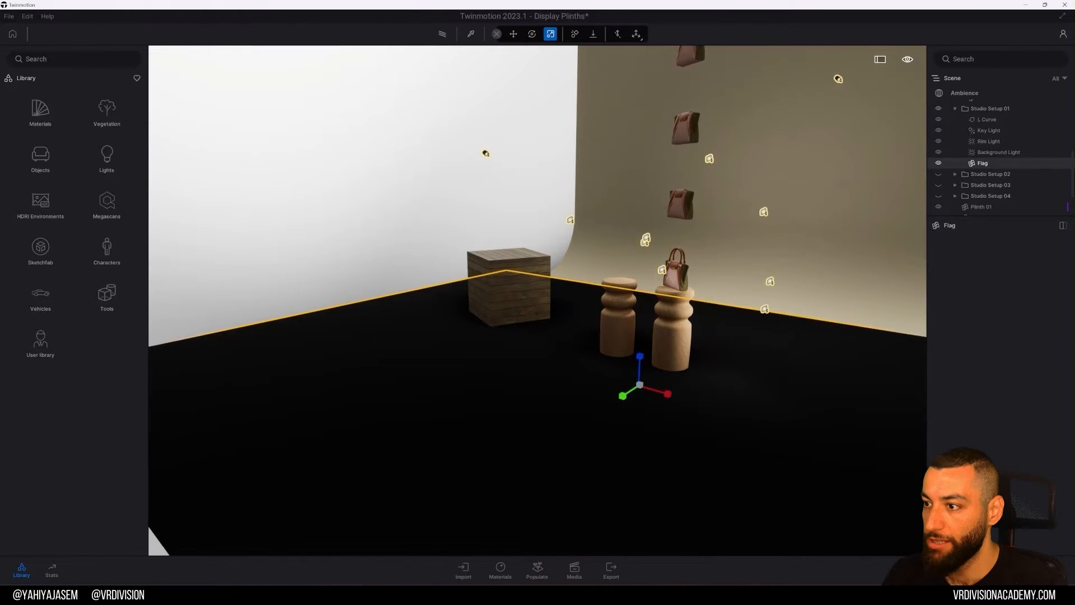
# - Try moving the lowest handbag body instance up towards the other copies, and undo the move
pyautogui.moveTo(687, 262); pyautogui.dragTo(690, 229, button='right')
pyautogui.click(690, 228)
pyautogui.moveTo(676, 236); pyautogui.dragTo(679, 81)
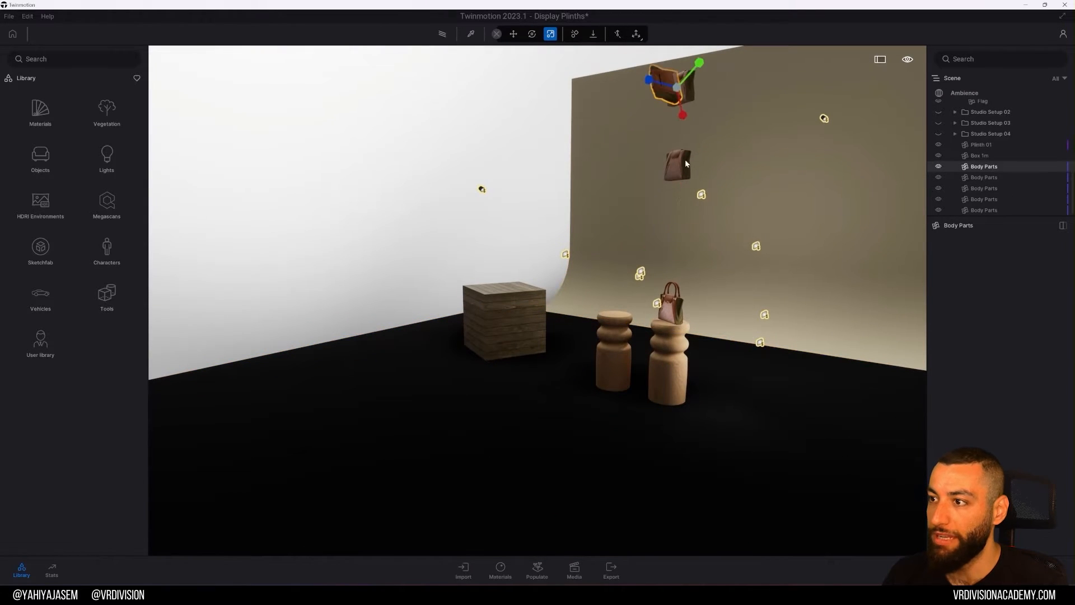
pyautogui.scroll(2, 681, 159)
pyautogui.hotkey('ctrl', 'z')
pyautogui.moveTo(666, 287); pyautogui.dragTo(607, 350, button='right')
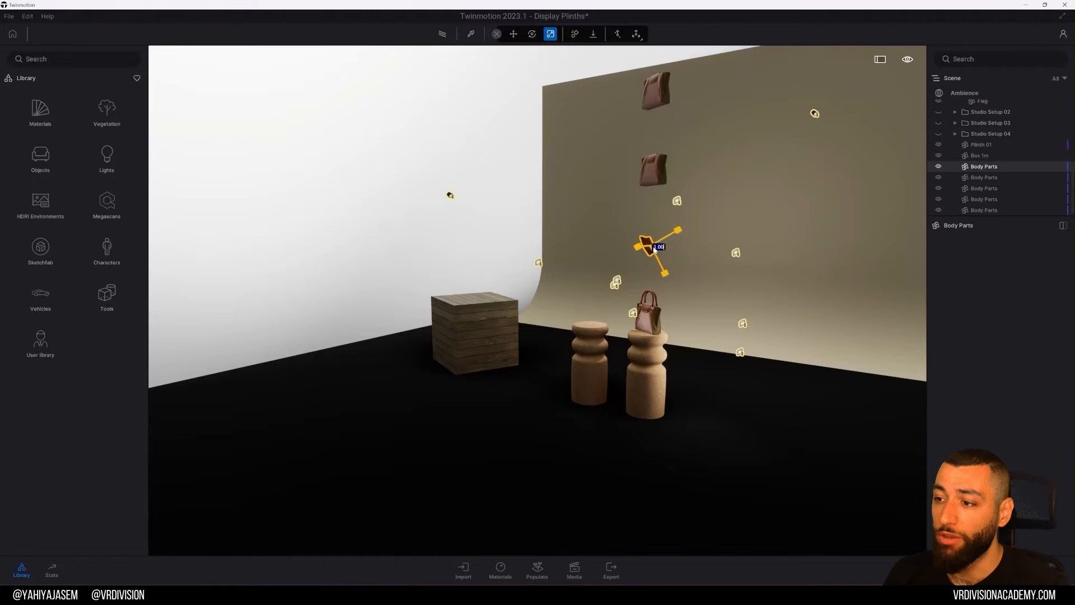
# - Relocate the lowest handbag body instance repeatedly, trying spots on the backdrop and the wooden box
pyautogui.click(513, 34)
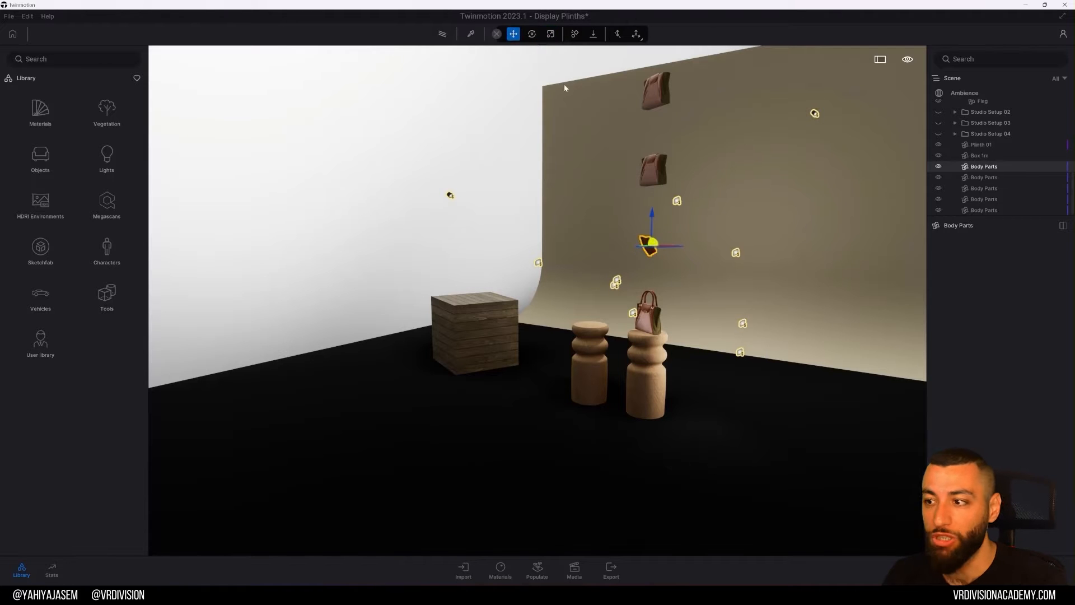
pyautogui.moveTo(641, 254); pyautogui.dragTo(614, 317, button='right')
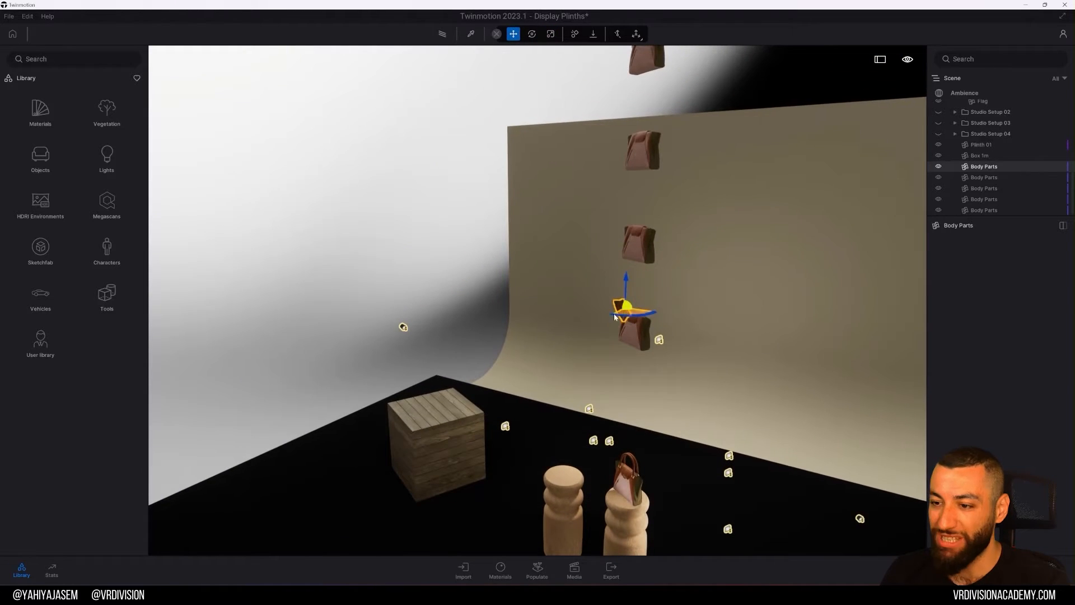
pyautogui.middleClick(433, 414)
pyautogui.middleClick(440, 443)
pyautogui.middleClick(773, 194)
pyautogui.middleClick(807, 290)
pyautogui.middleClick(448, 421)
pyautogui.middleClick(455, 462)
pyautogui.middleClick(427, 407)
pyautogui.middleClick(441, 452)
# - Try copying the handbag body instance by rotation at the empty plinth, and place it beside the lowest floating copy
pyautogui.moveTo(572, 491); pyautogui.dragTo(563, 459, button='right')
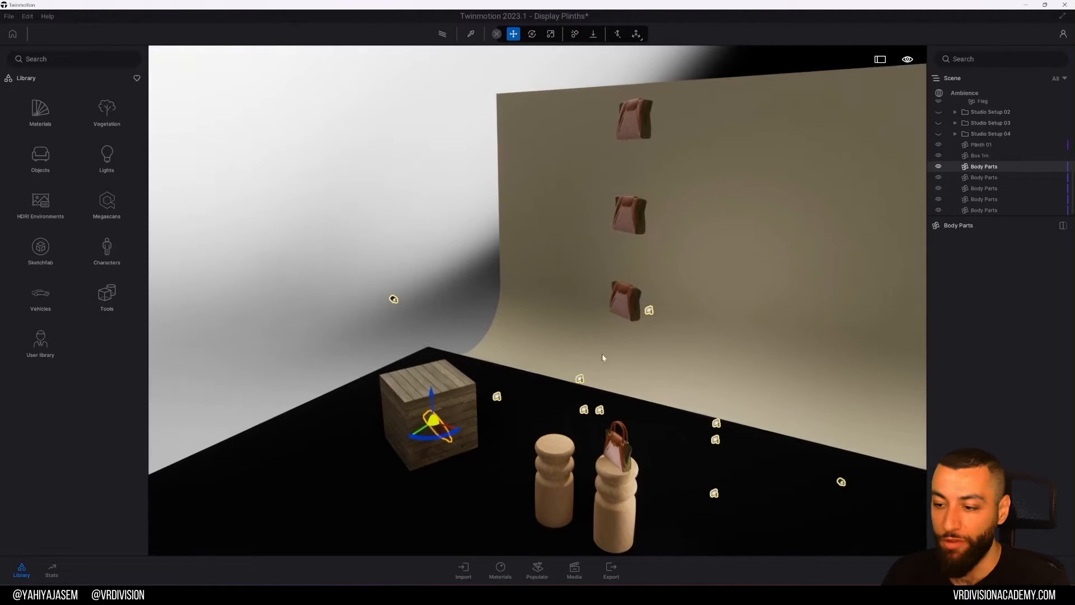
pyautogui.middleClick(563, 460)
pyautogui.keyDown('alt'); pyautogui.moveTo(558, 472); pyautogui.dragTo(559, 499); pyautogui.keyUp('alt')
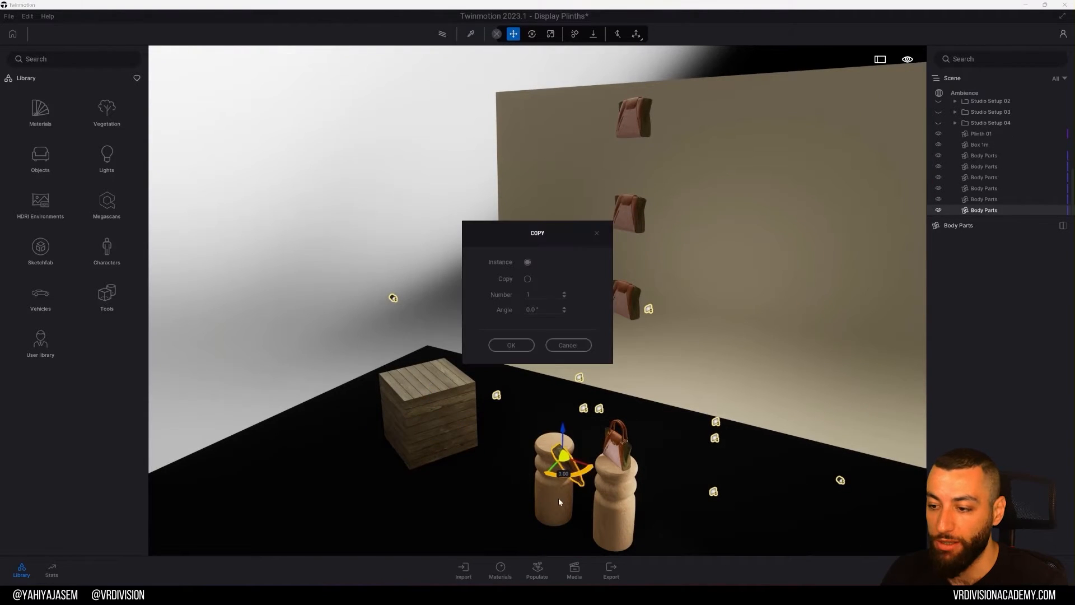
pyautogui.click(557, 347)
pyautogui.middleClick(605, 292)
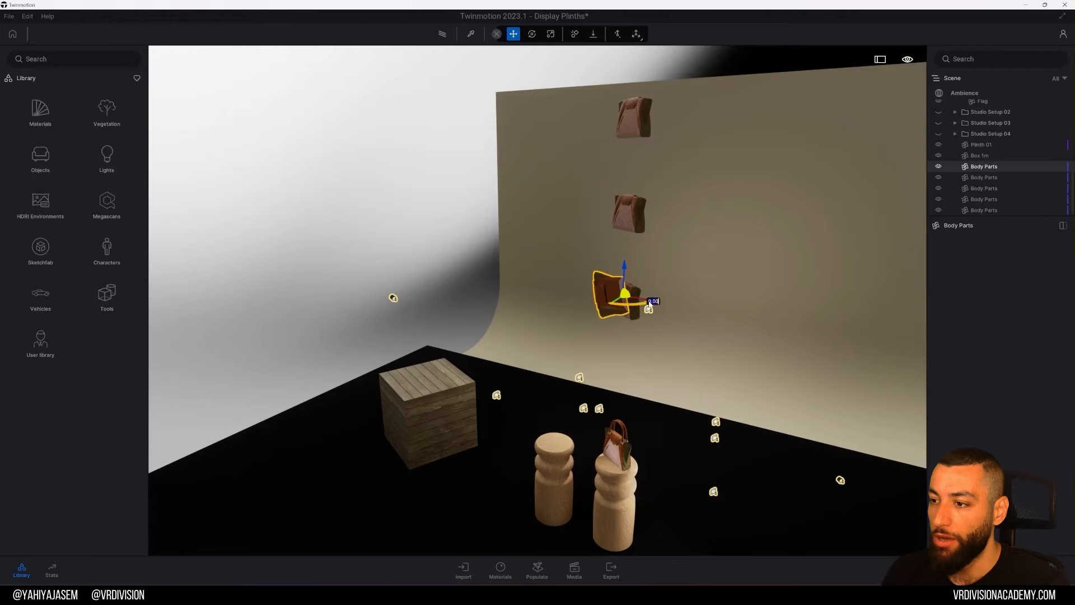
# - Select all five handbag body instances, let them fall to the floor with gravity, and turn gravity off
pyautogui.click(634, 309)
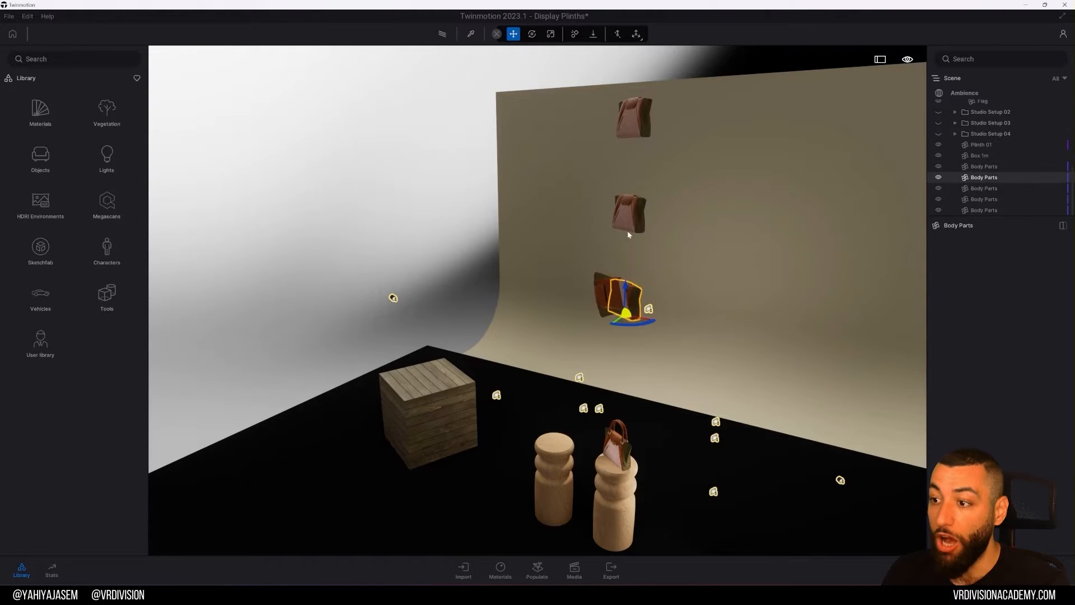
pyautogui.moveTo(602, 300)
pyautogui.mouseDown()
pyautogui.moveTo(628, 312)
pyautogui.moveTo(601, 303)
pyautogui.mouseUp()
pyautogui.keyDown('ctrl'); pyautogui.click(611, 306); pyautogui.keyUp('ctrl')
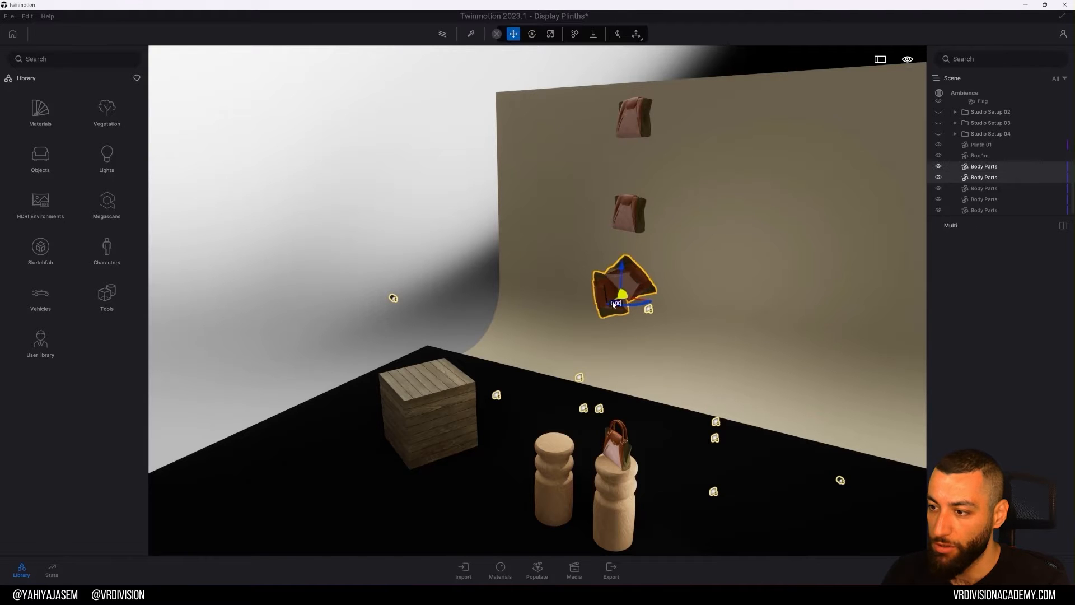
pyautogui.keyDown('ctrl'); pyautogui.click(637, 207); pyautogui.keyUp('ctrl')
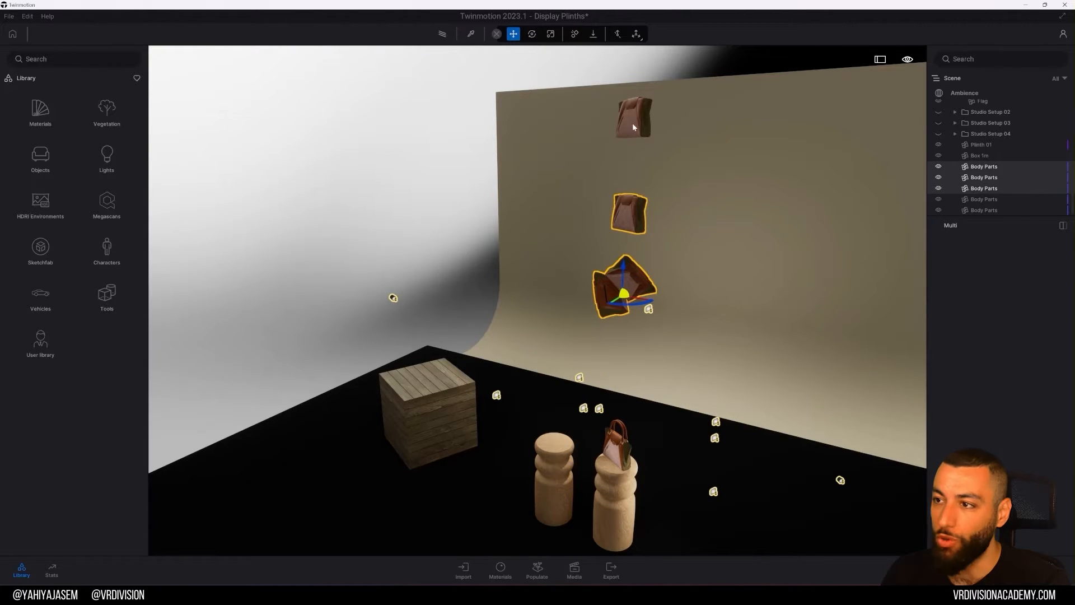
pyautogui.moveTo(655, 197); pyautogui.dragTo(614, 159, button='right')
pyautogui.keyDown('ctrl'); pyautogui.click(633, 169); pyautogui.keyUp('ctrl')
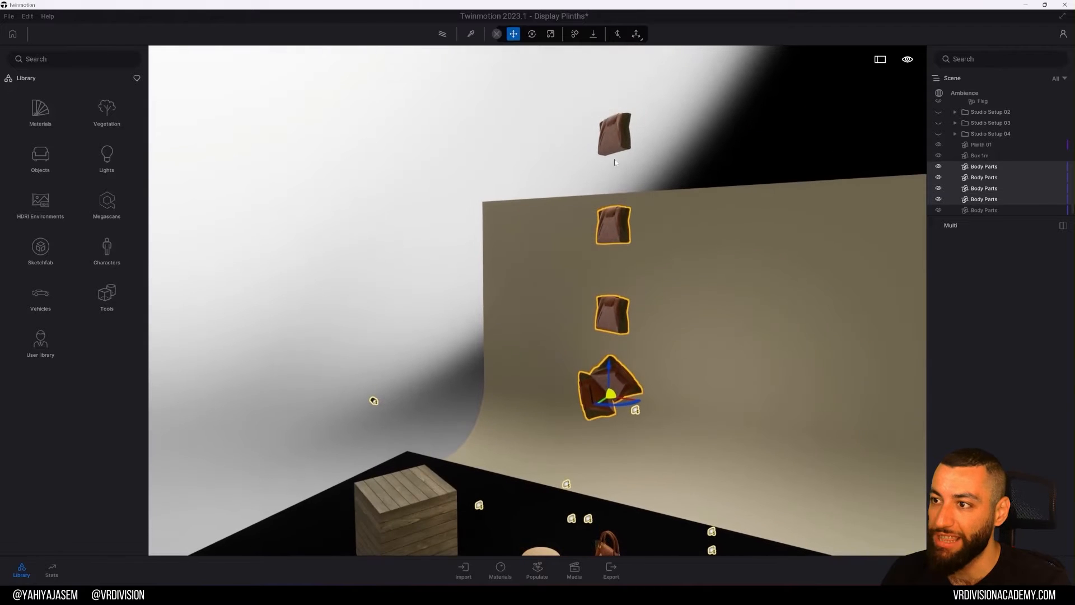
pyautogui.keyDown('ctrl'); pyautogui.click(617, 145); pyautogui.keyUp('ctrl')
pyautogui.click(593, 34)
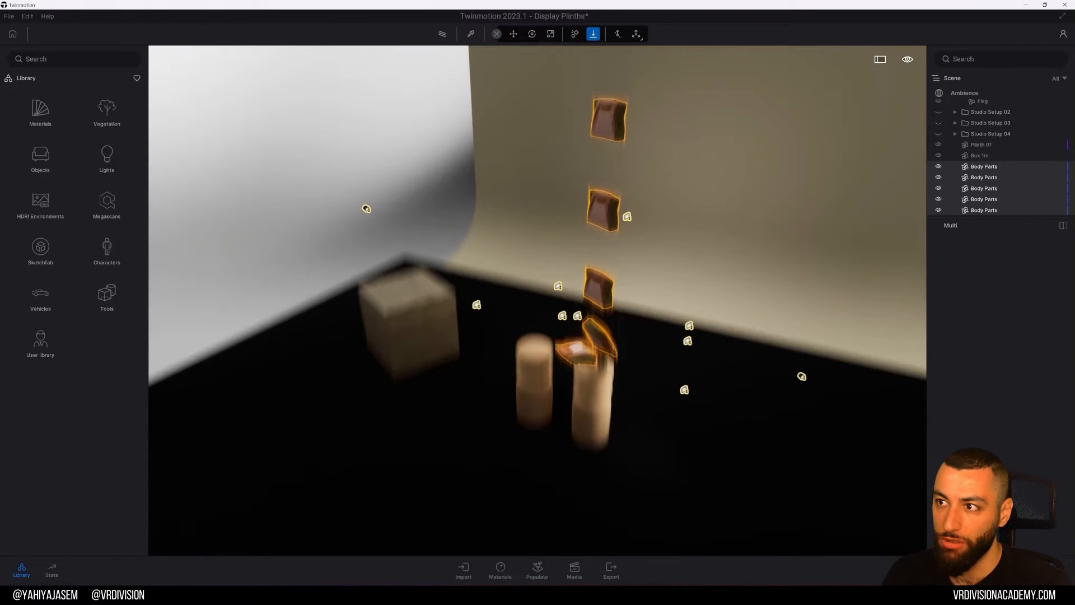
pyautogui.moveTo(663, 132); pyautogui.dragTo(665, 158, button='right')
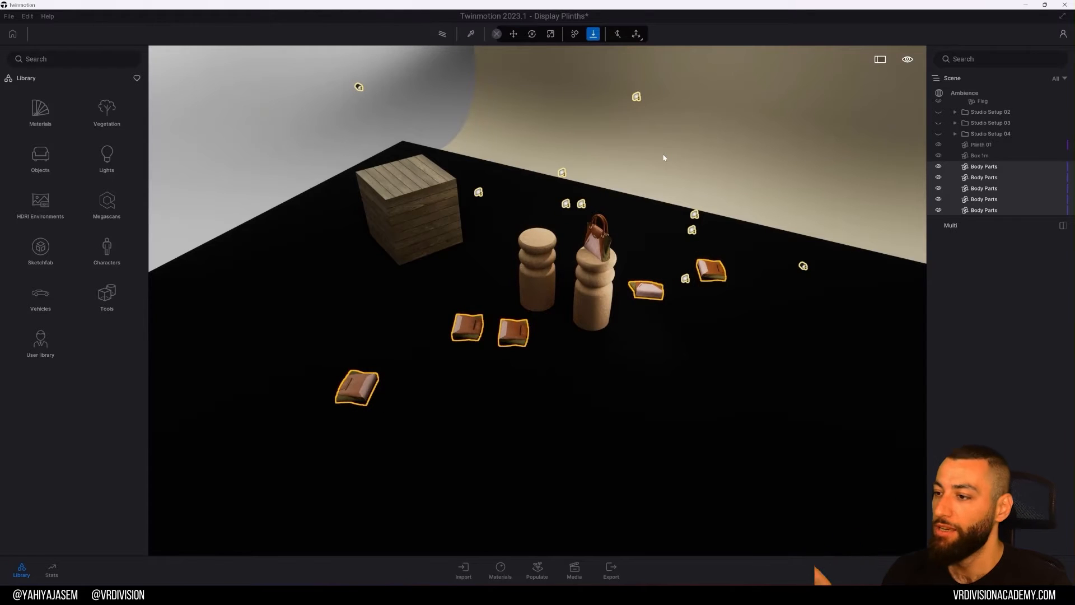
pyautogui.click(593, 37)
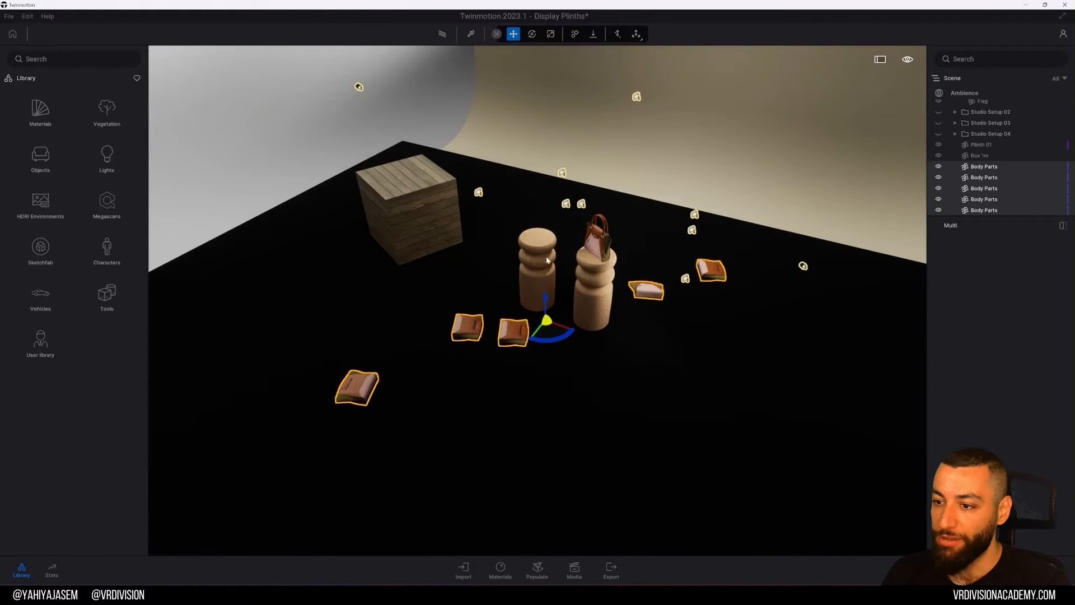
# - Move one fallen handbag body instance past the plinths in local axes, and move it back in world axes
pyautogui.click(486, 321)
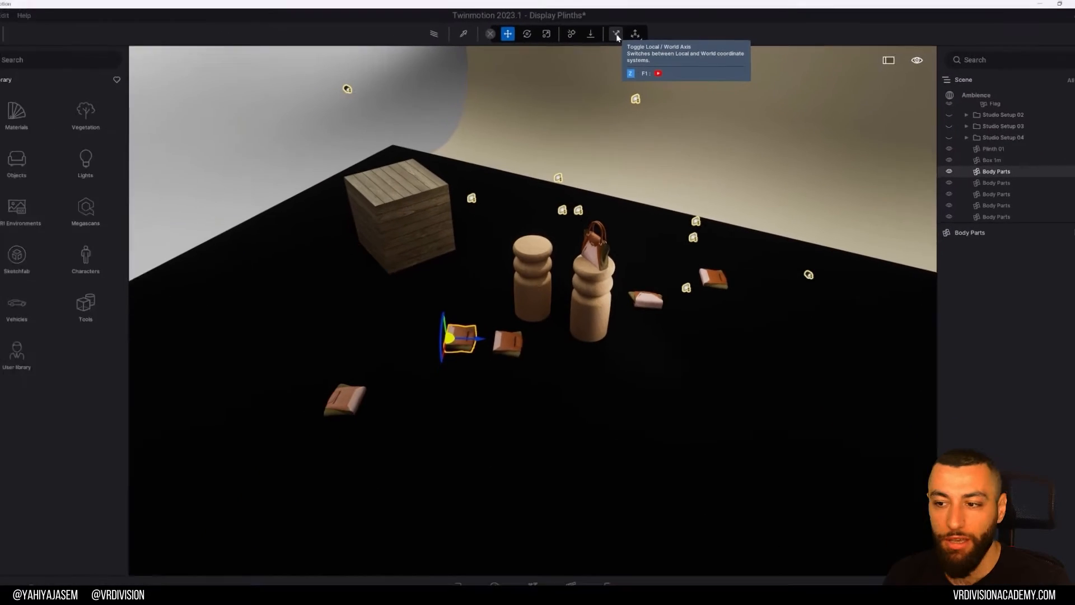
pyautogui.moveTo(477, 332); pyautogui.dragTo(761, 330)
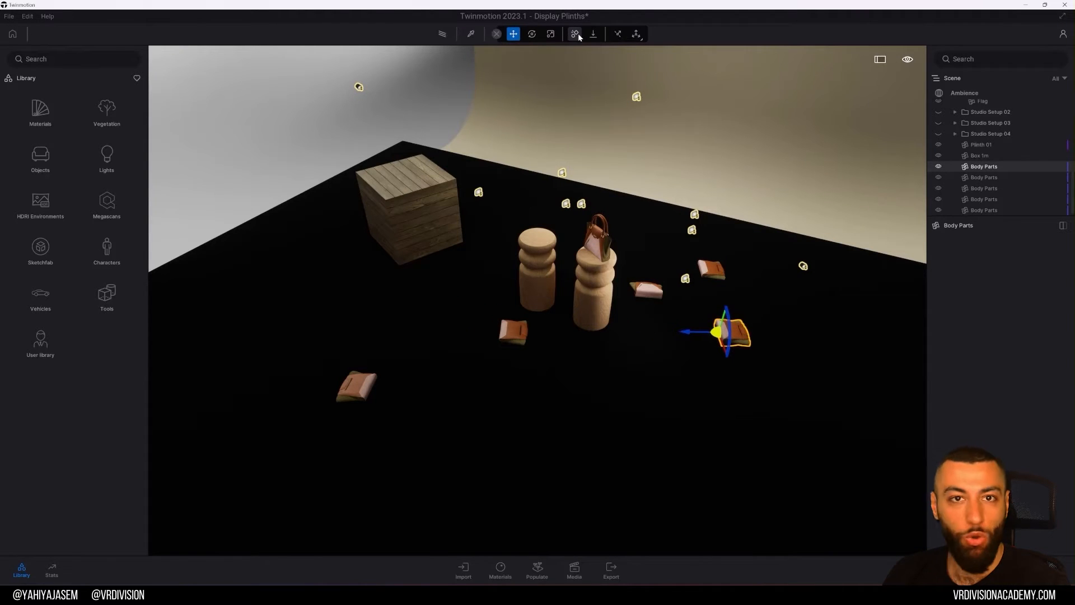
pyautogui.click(619, 34)
pyautogui.moveTo(731, 349); pyautogui.dragTo(406, 299)
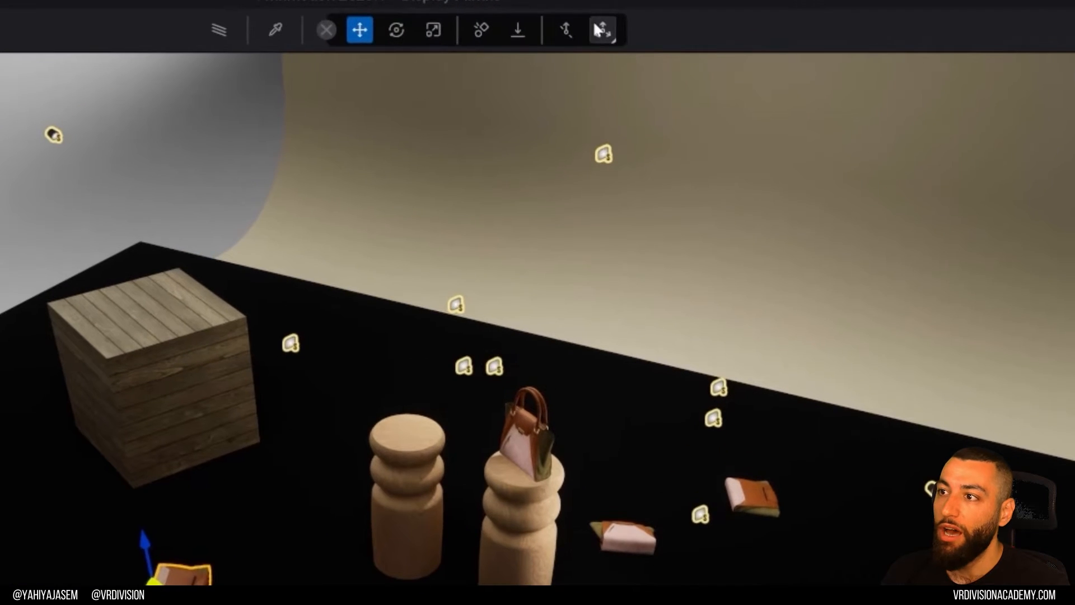
# - Offset the fallen instance's pivot across the floor, transform the instance from it, and return the pivot to the object
pyautogui.click(616, 31)
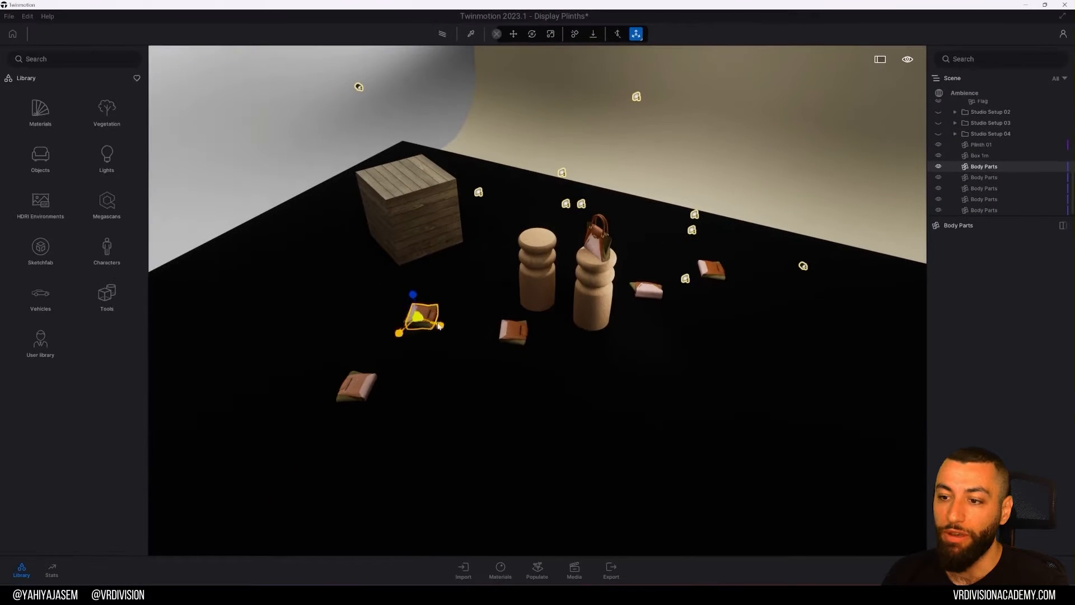
pyautogui.moveTo(439, 326); pyautogui.dragTo(723, 387)
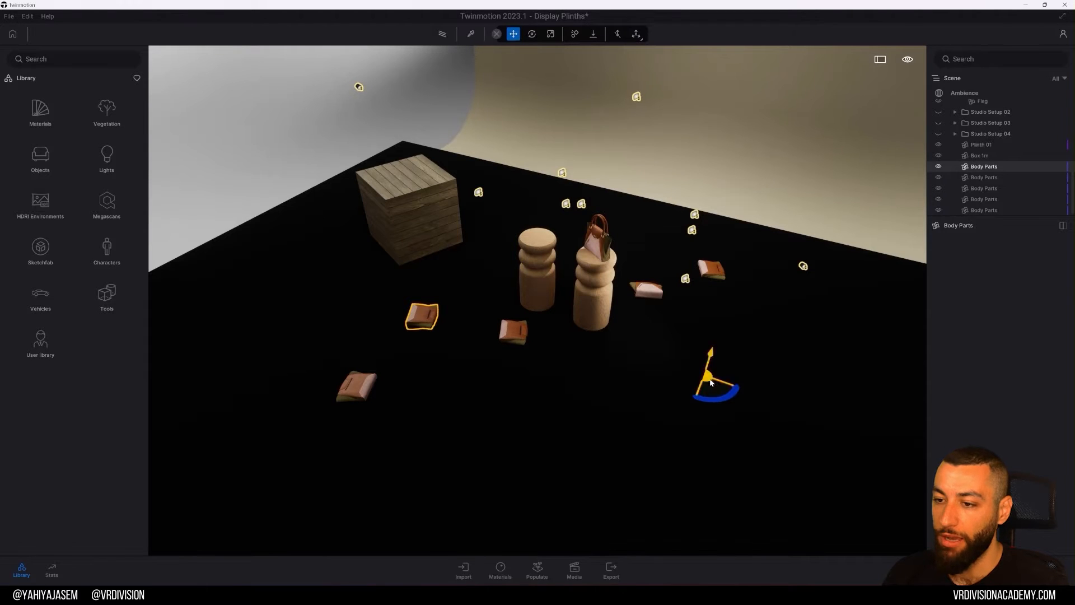
pyautogui.moveTo(718, 397); pyautogui.dragTo(705, 378)
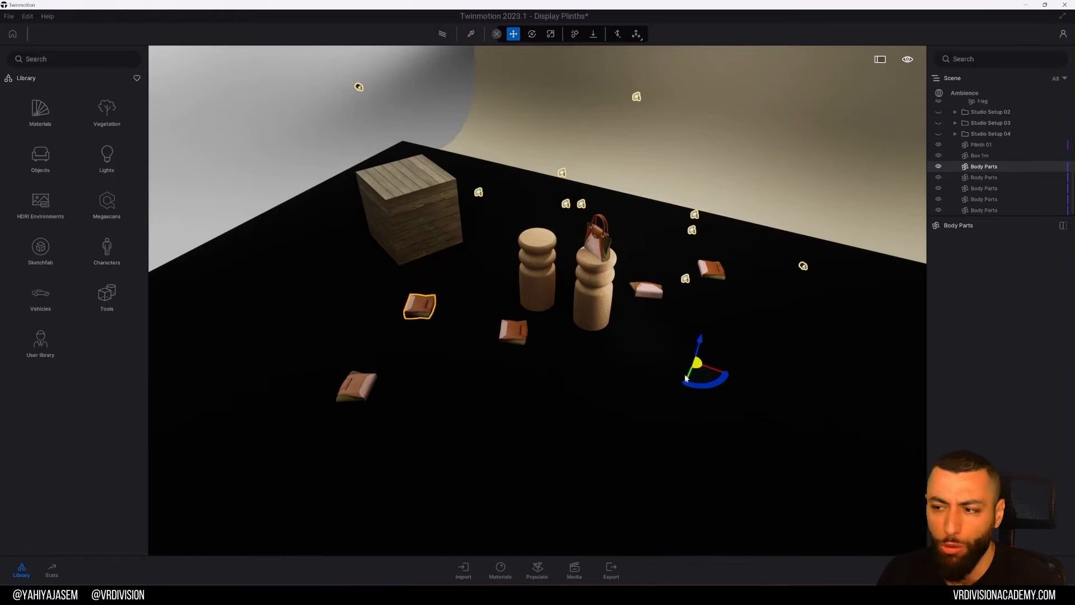
pyautogui.click(637, 35)
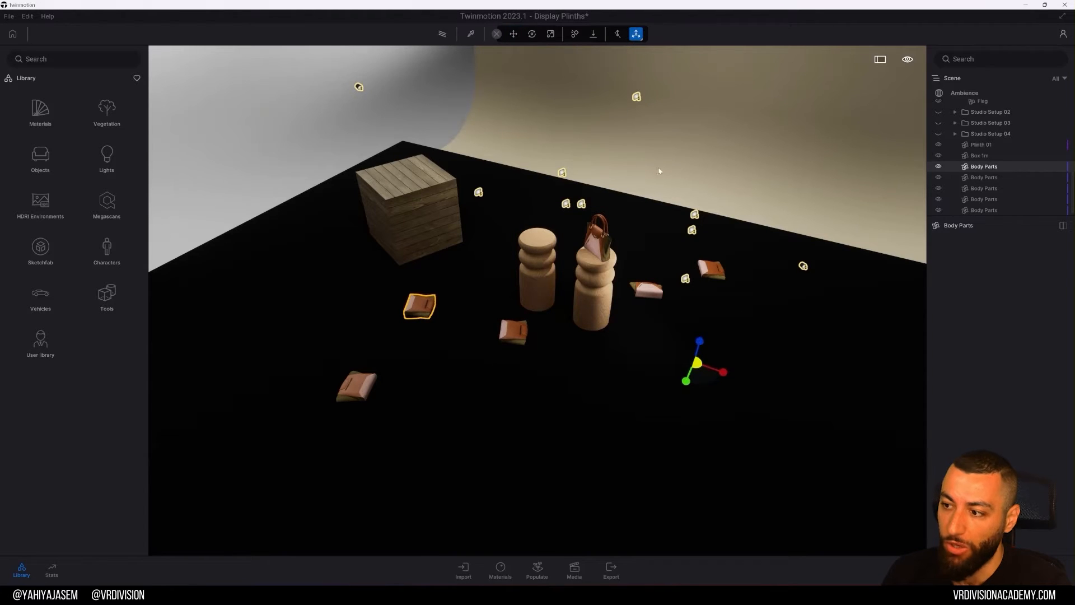
pyautogui.moveTo(690, 354); pyautogui.dragTo(421, 308)
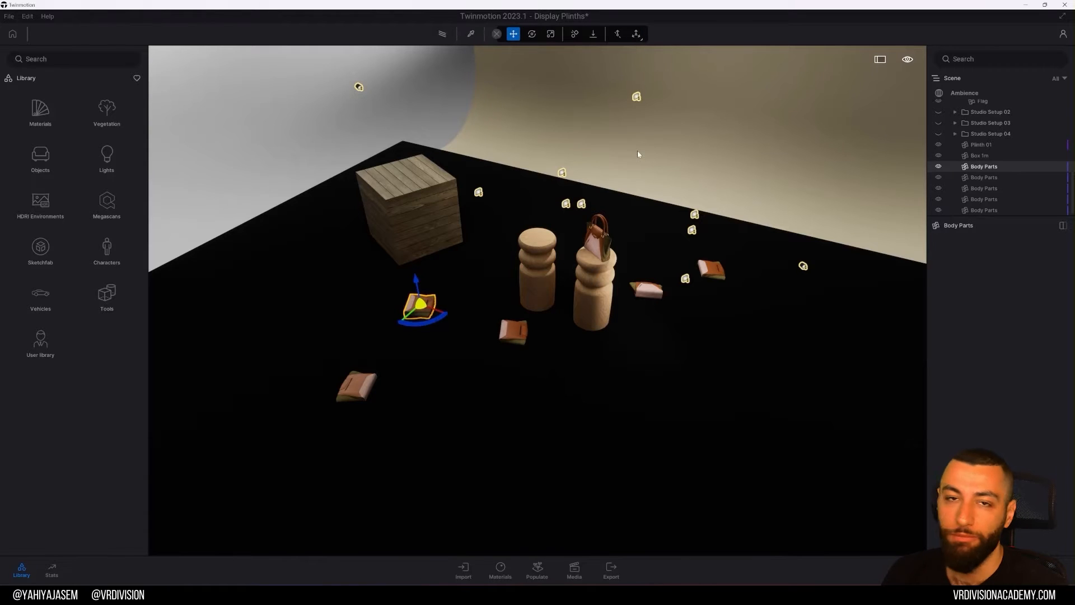
# - Select all five fallen handbag body instances and delete them
pyautogui.keyDown('ctrl'); pyautogui.click(514, 330); pyautogui.keyUp('ctrl')
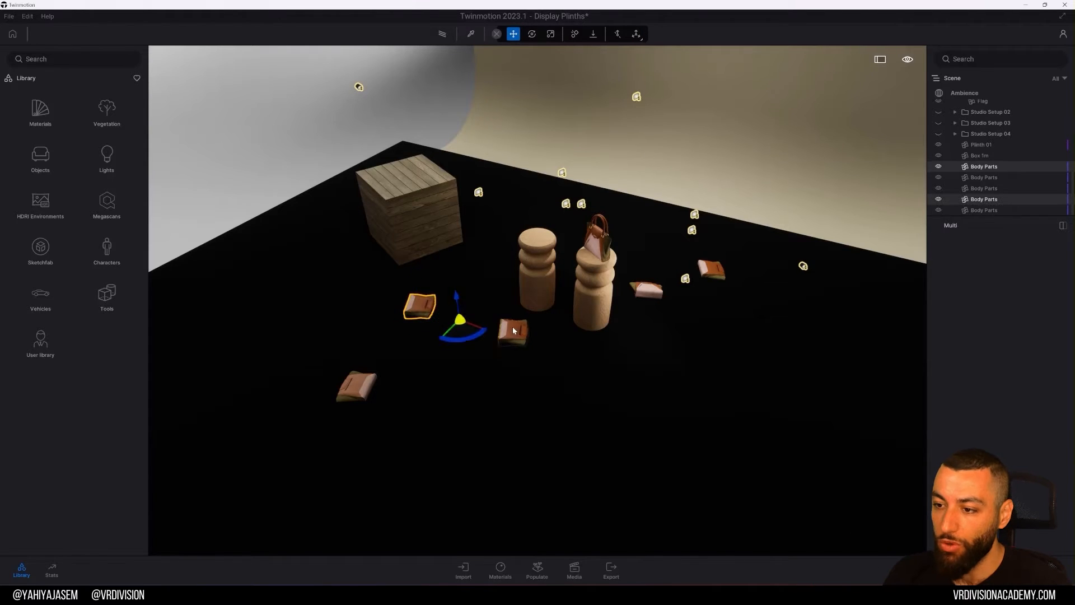
pyautogui.keyDown('ctrl'); pyautogui.click(352, 382); pyautogui.keyUp('ctrl')
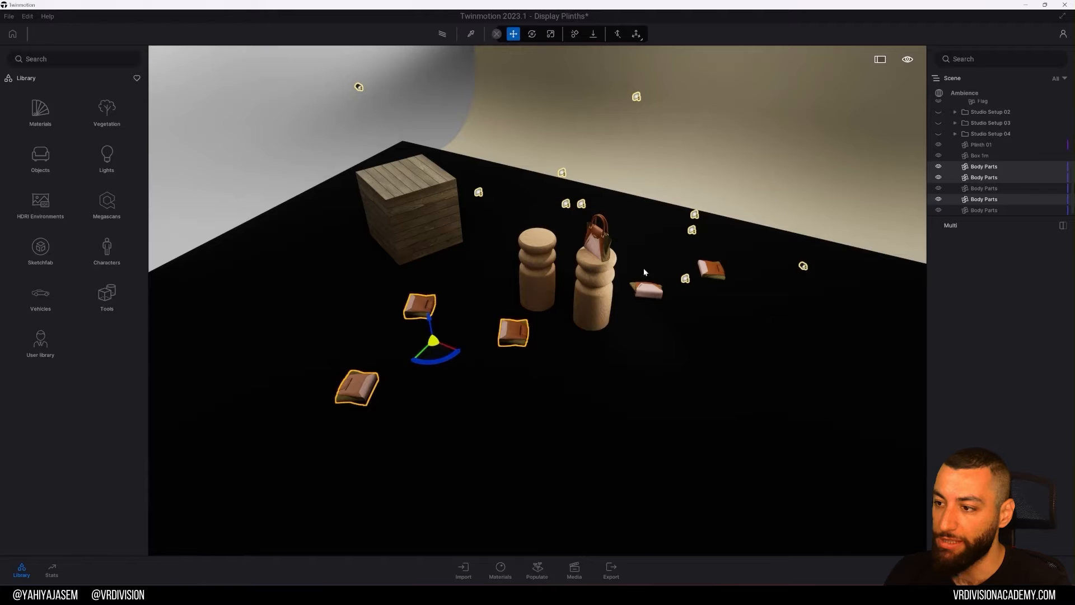
pyautogui.keyDown('ctrl'); pyautogui.click(650, 286); pyautogui.keyUp('ctrl')
pyautogui.keyDown('ctrl'); pyautogui.click(702, 269); pyautogui.keyUp('ctrl')
pyautogui.press('Delete')
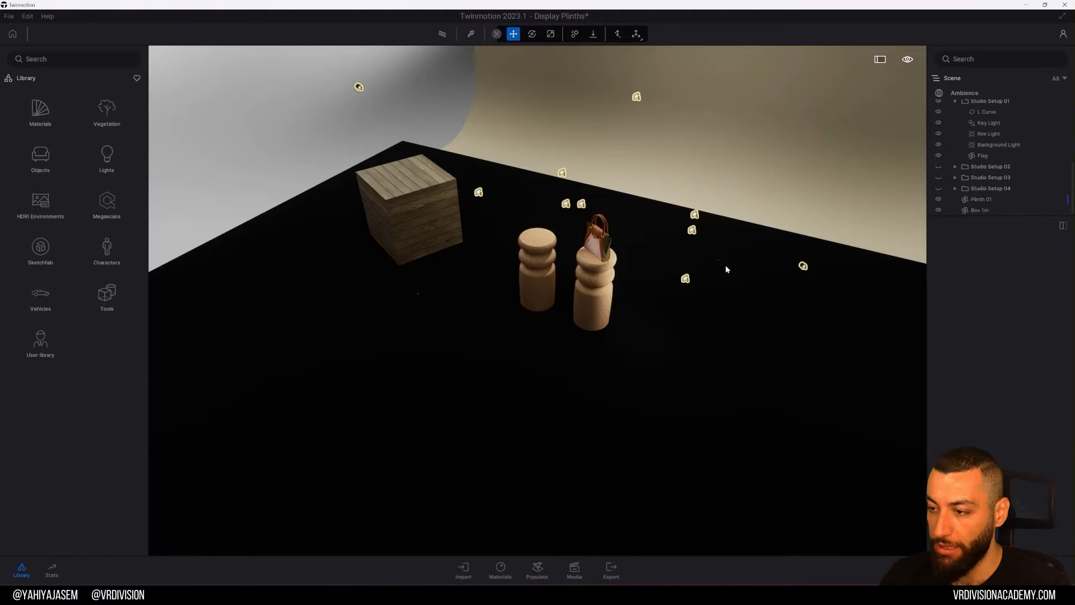
# - Undo the deletion, the pivot, move and gravity changes, and the enlargement of the black Flag panel
pyautogui.hotkey('ctrl', 'z')
pyautogui.hotkey('ctrl', 'z')
pyautogui.hotkey('ctrl', 'z')
pyautogui.hotkey('ctrl', 'z')
pyautogui.hotkey('ctrl', 'z')
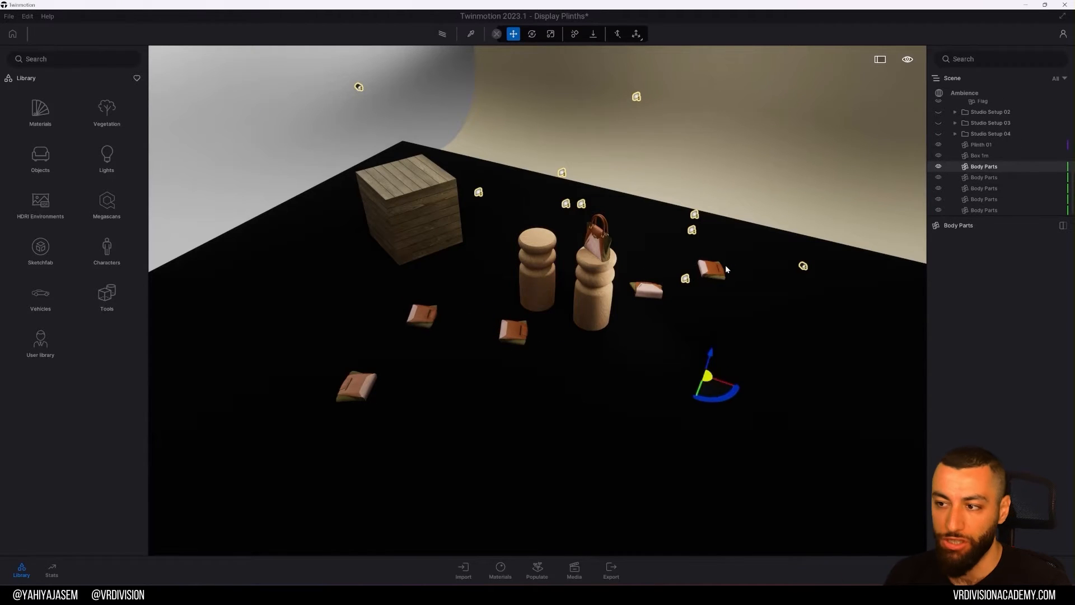
pyautogui.hotkey('ctrl', 'z')
pyautogui.hotkey('ctrl', 'z')
pyautogui.hotkey('ctrl', 'z')
pyautogui.hotkey('ctrl', 'z')
pyautogui.hotkey('ctrl', 'z')
pyautogui.hotkey('ctrl', 'z')
pyautogui.hotkey('ctrl', 'z')
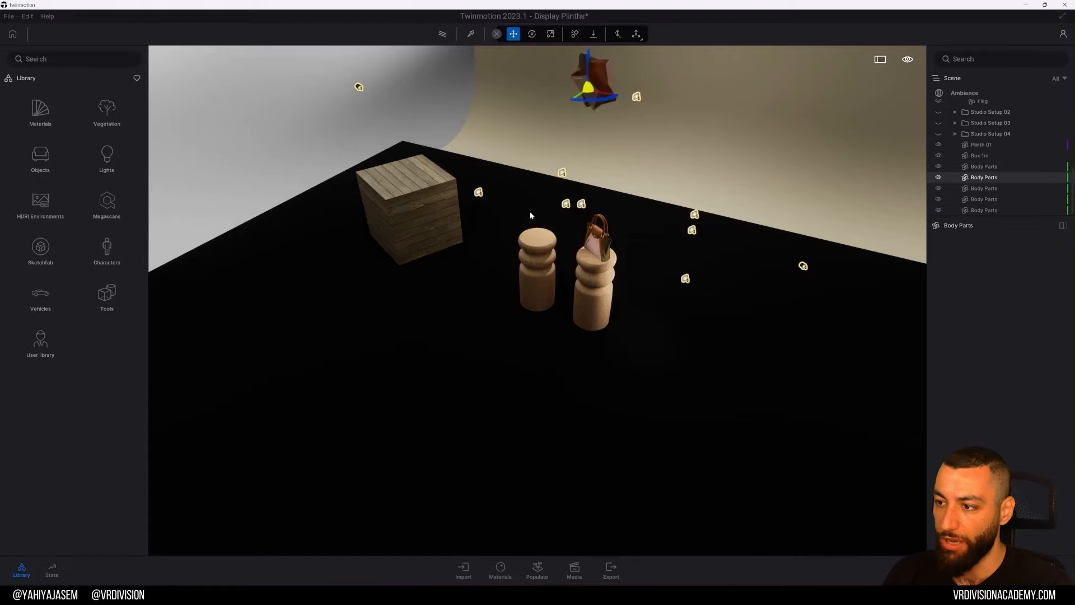
pyautogui.hotkey('ctrl', 'z')
pyautogui.hotkey('ctrl', 'z')
pyautogui.hotkey('ctrl', 'z')
pyautogui.hotkey('ctrl', 'z')
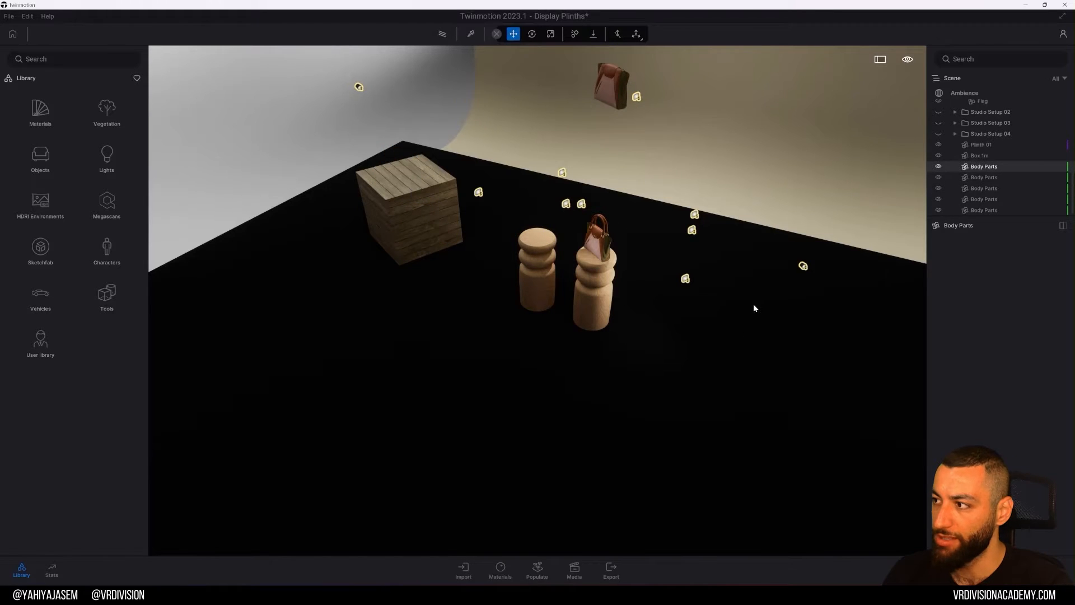
pyautogui.hotkey('ctrl', 'z')
pyautogui.hotkey('ctrl', 'z')
pyautogui.hotkey('ctrl', 'z')
pyautogui.hotkey('ctrl', 'z')
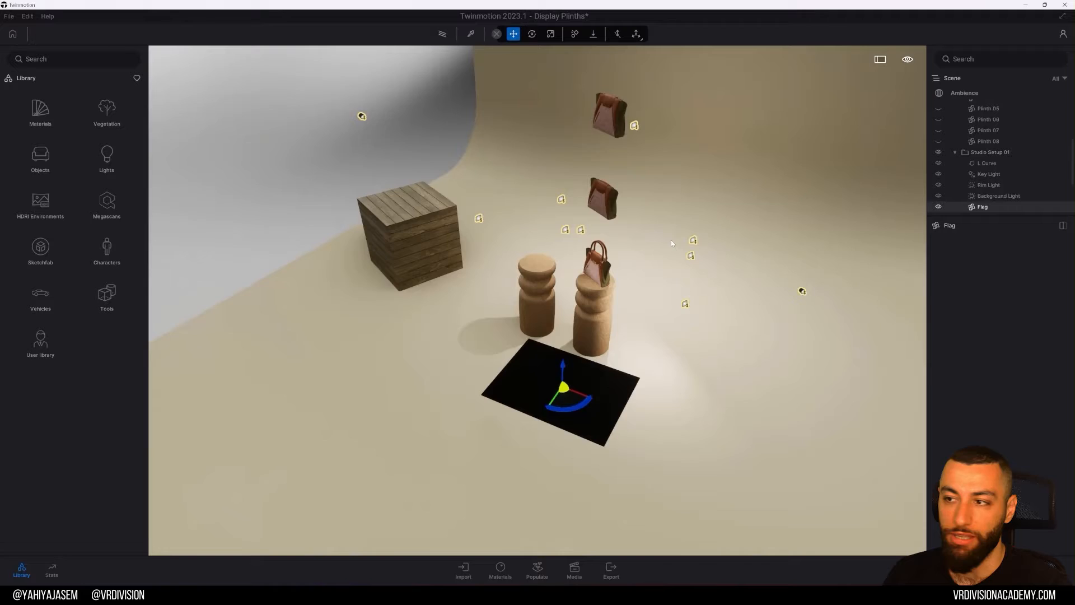
# - Collapse the transform tools so only the move, rotate and scale options remain
pyautogui.moveTo(673, 243); pyautogui.dragTo(668, 221, button='right')
pyautogui.press('q')
pyautogui.click(496, 34)
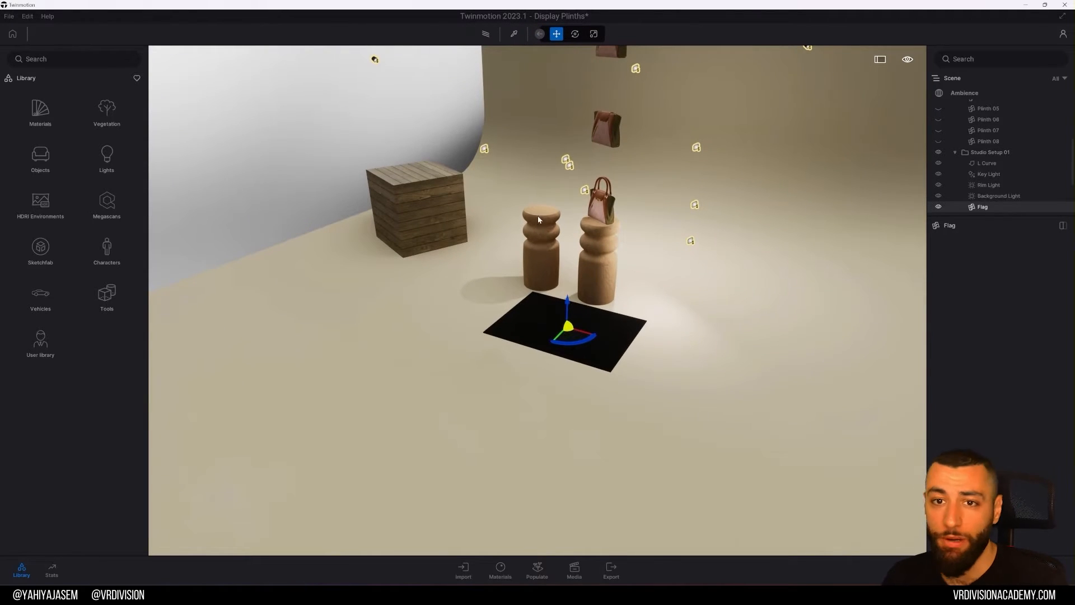
pyautogui.moveTo(537, 217); pyautogui.dragTo(536, 216, button='right')
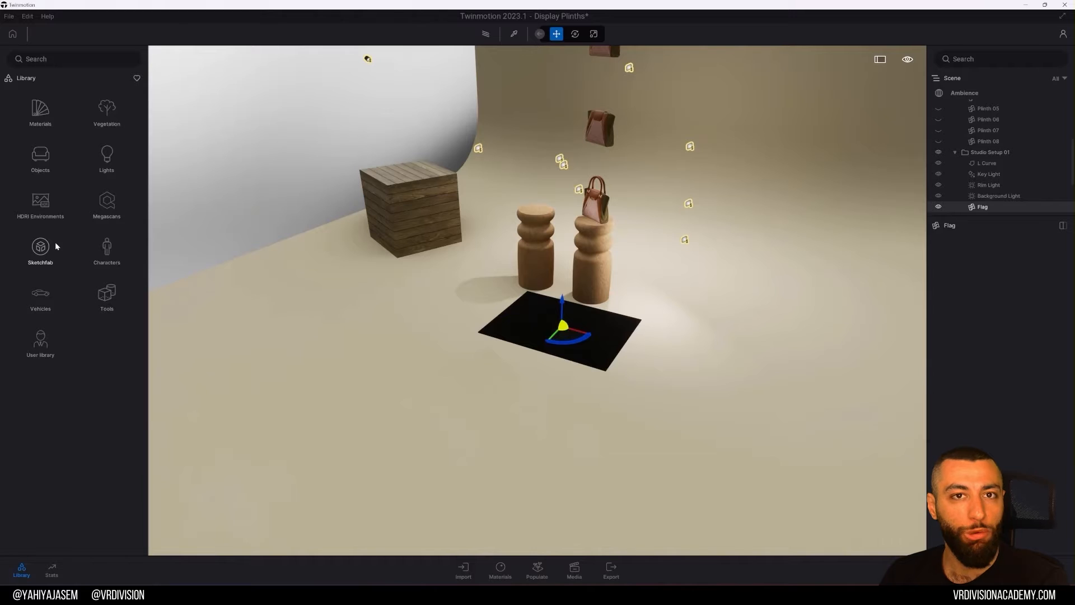
# - Browse the material categories in the library and return to the library's main categories
pyautogui.click(55, 113)
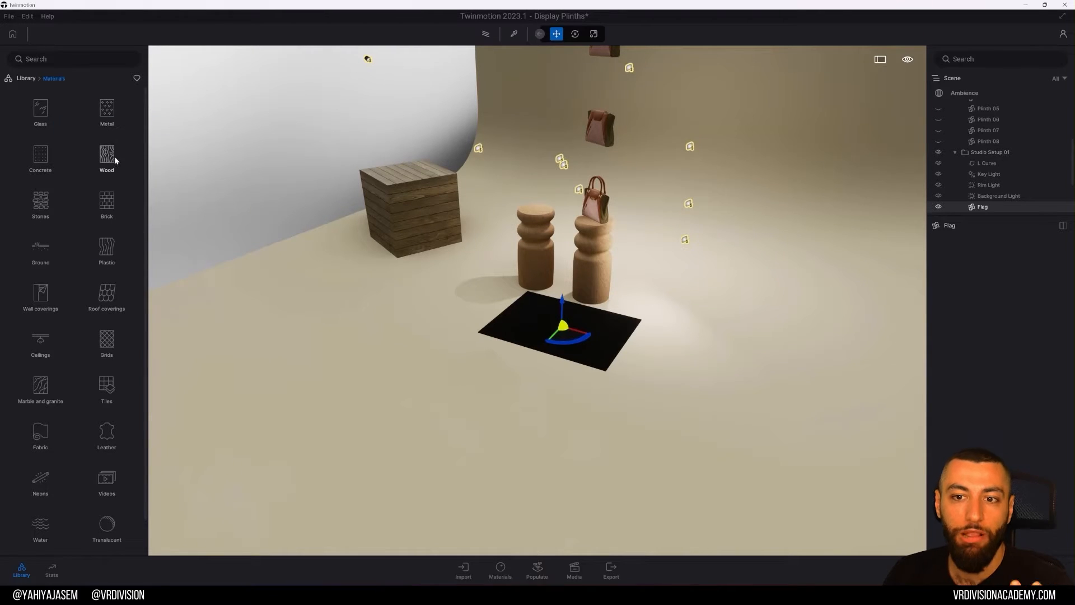
pyautogui.scroll(-1, 104, 303)
pyautogui.click(27, 79)
# - Try adding the Rocky grasslands landscape from the Vegetation library to the scene, and undo it
pyautogui.click(110, 118)
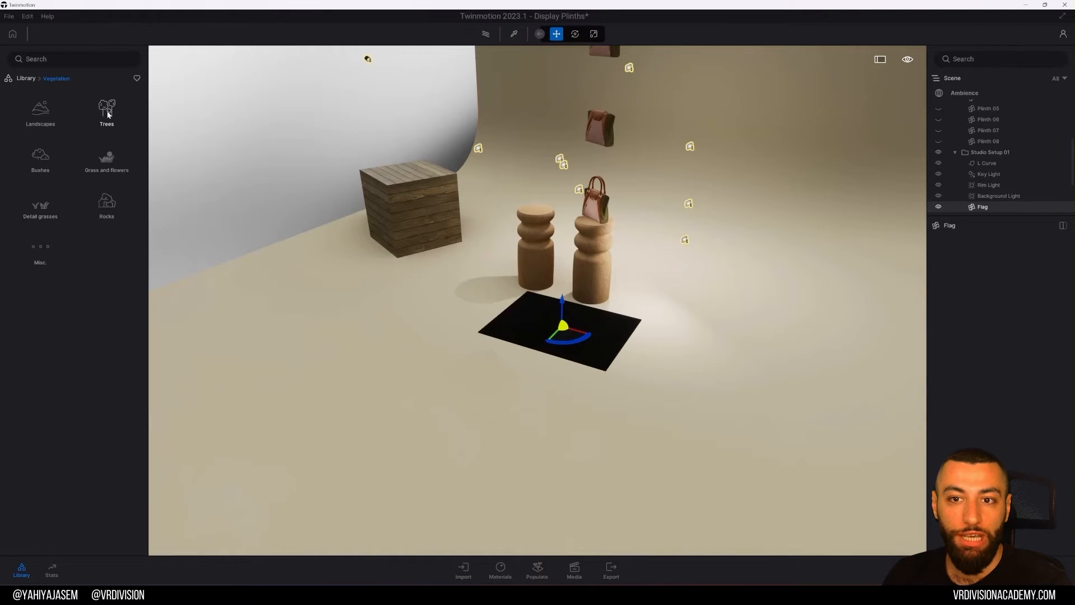
pyautogui.click(40, 112)
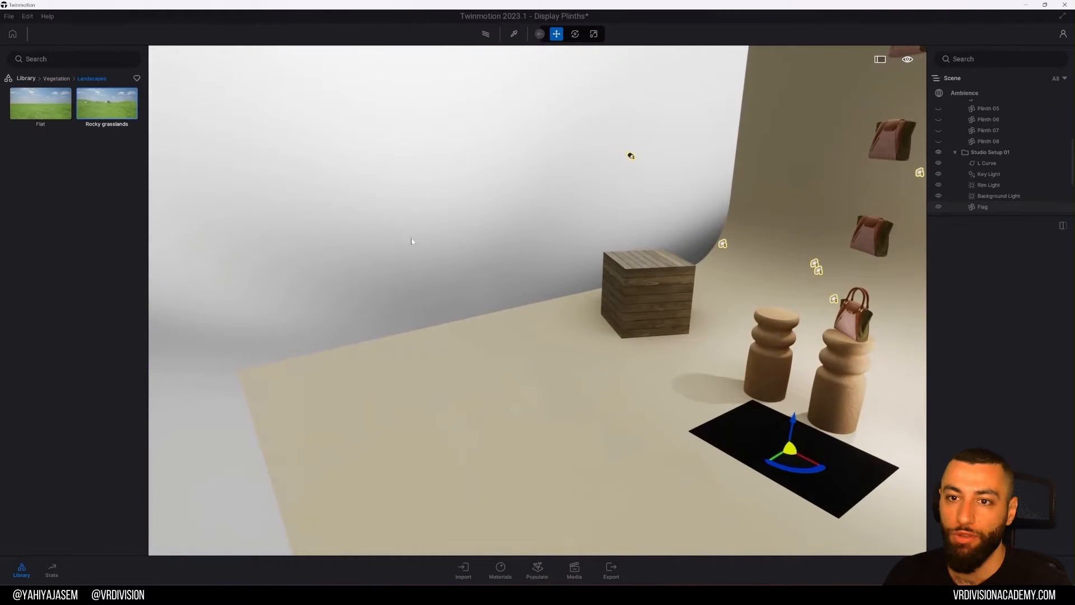
pyautogui.moveTo(275, 172); pyautogui.dragTo(410, 233)
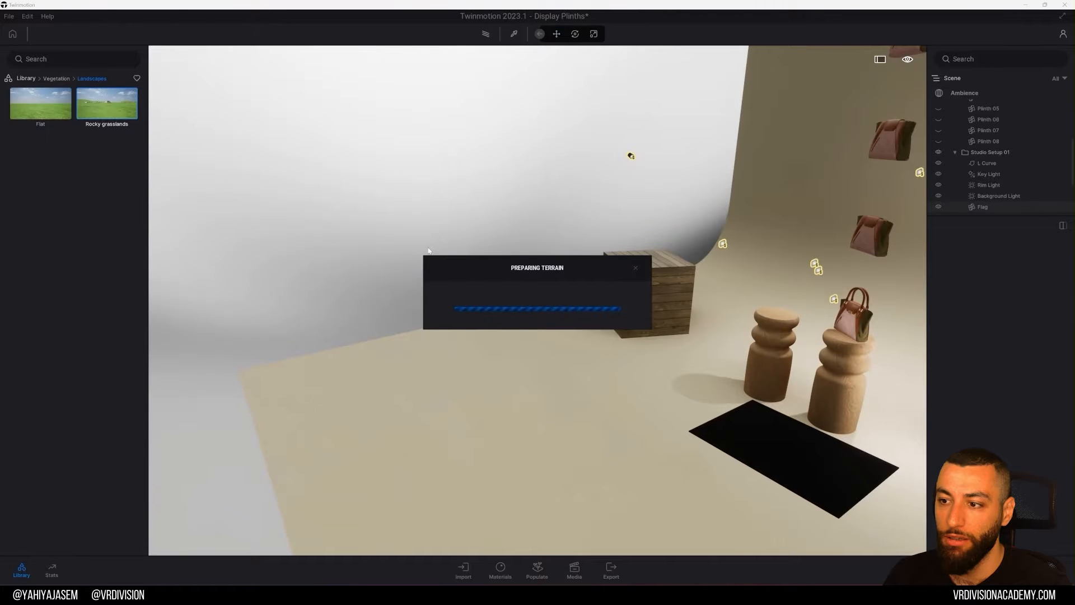
pyautogui.moveTo(435, 257); pyautogui.dragTo(280, 151, button='right')
pyautogui.moveTo(493, 288); pyautogui.dragTo(487, 223, button='right')
pyautogui.hotkey('ctrl', 'z')
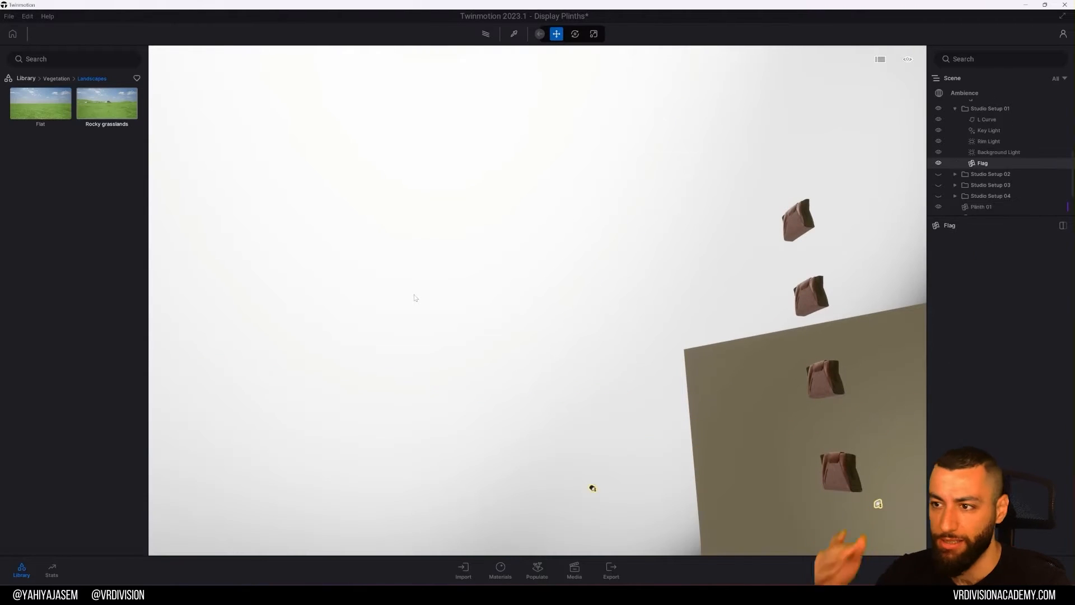
pyautogui.moveTo(382, 288); pyautogui.dragTo(436, 309, button='right')
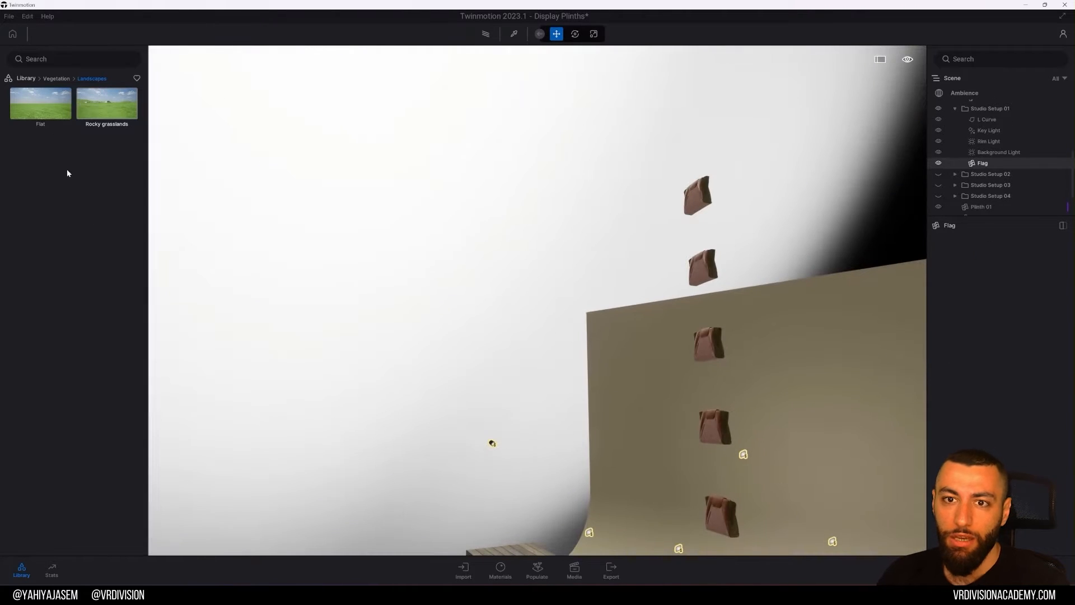
# - Try placing an Engelmann blue spruce from the Vegetation library's trees on the studio floor
pyautogui.click(50, 80)
pyautogui.click(107, 118)
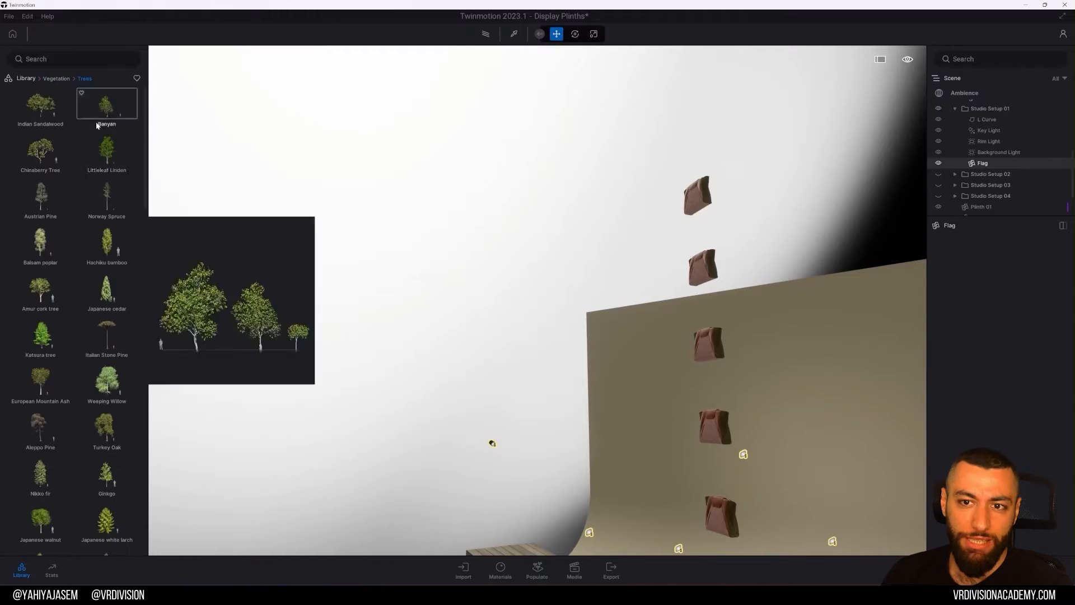
pyautogui.scroll(-5, 90, 207)
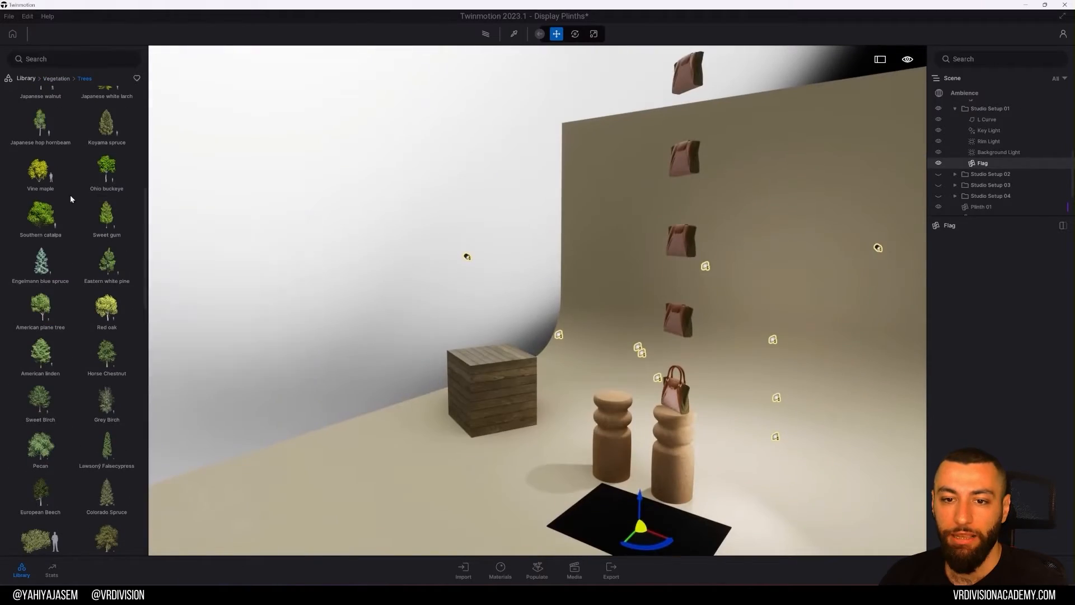
pyautogui.moveTo(40, 262); pyautogui.dragTo(388, 434)
pyautogui.moveTo(388, 434); pyautogui.dragTo(370, 406, button='right')
pyautogui.press('s')
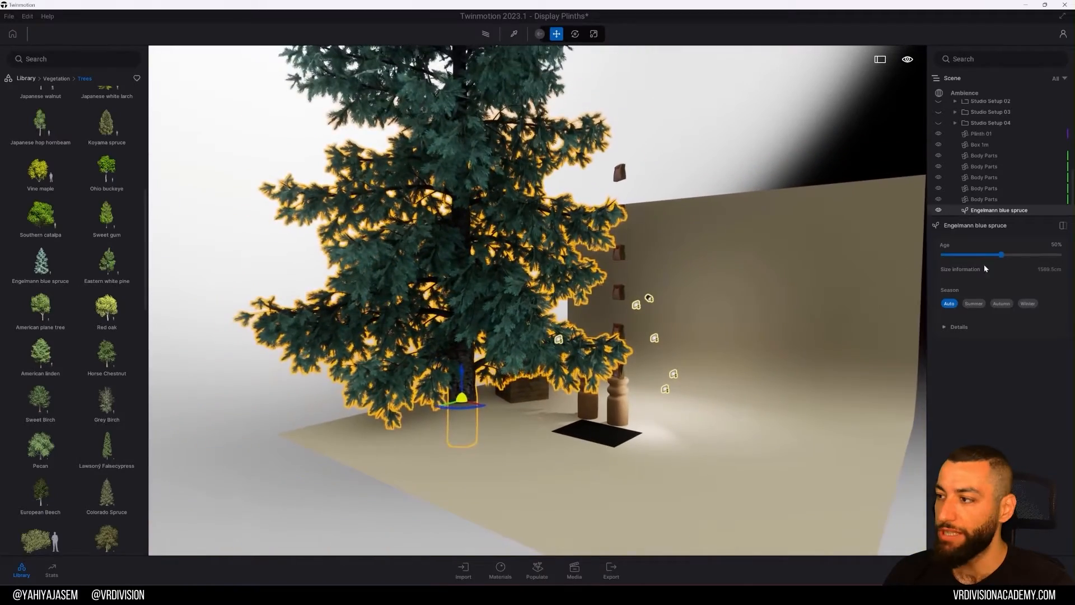
# - Try raising the spruce's age, and undo both the age change and the tree's placement
pyautogui.moveTo(1010, 260); pyautogui.dragTo(1065, 256)
pyautogui.moveTo(650, 268); pyautogui.dragTo(647, 283, button='right')
pyautogui.hotkey('ctrl', 'z')
pyautogui.hotkey('ctrl', 'z')
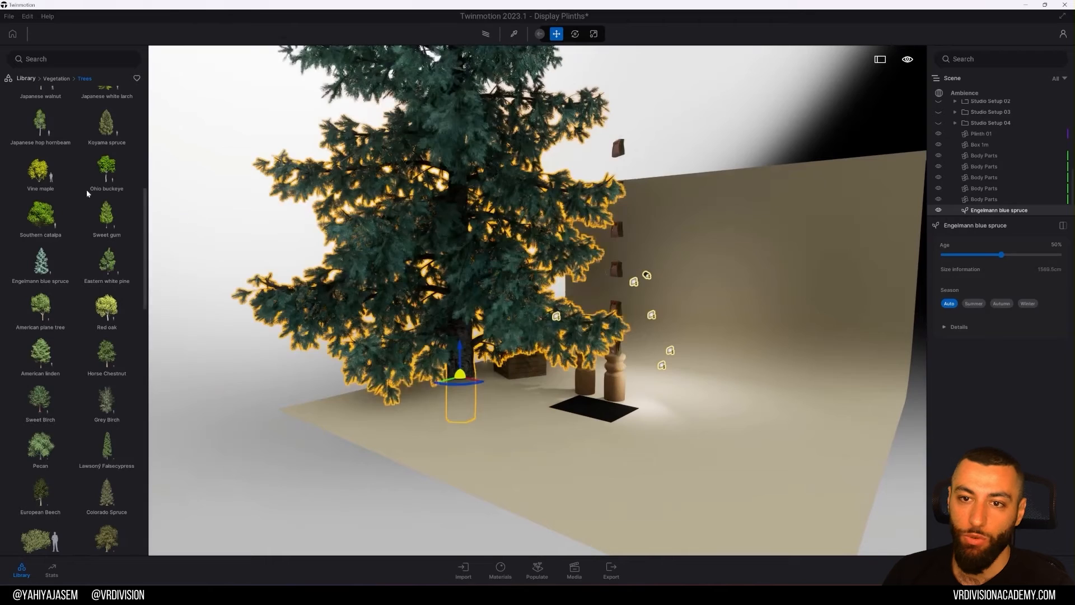
# - Browse the miscellaneous assets in the Vegetation library
pyautogui.click(56, 79)
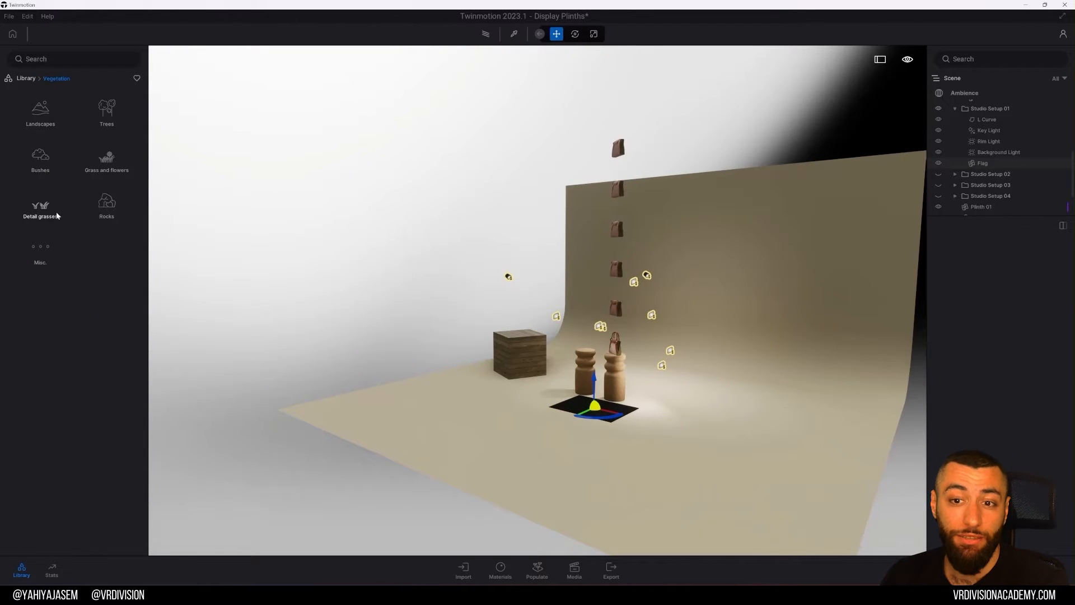
pyautogui.click(33, 246)
pyautogui.scroll(-1, 86, 152)
pyautogui.scroll(1, 87, 152)
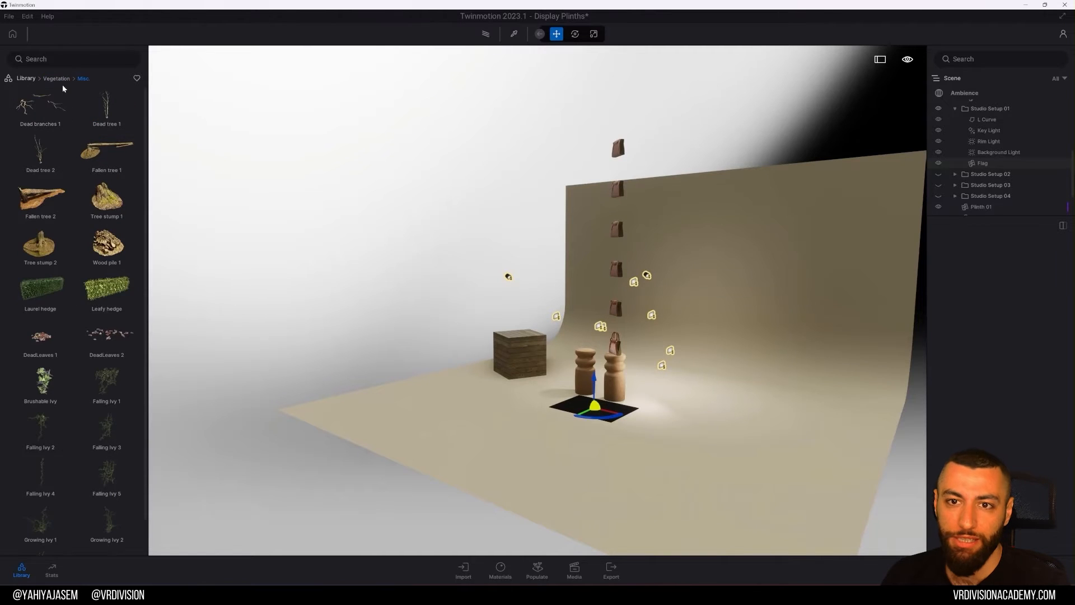
# - Get Yoga mat KQB from the gym assets among the library's Home objects and place it on the studio floor
pyautogui.click(28, 79)
pyautogui.click(42, 112)
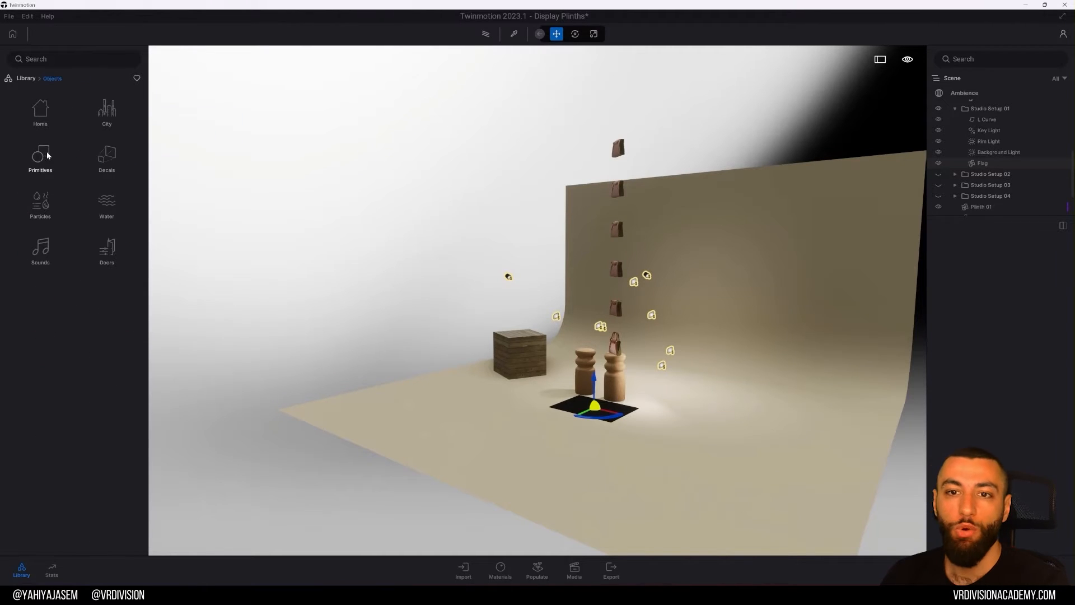
pyautogui.click(30, 114)
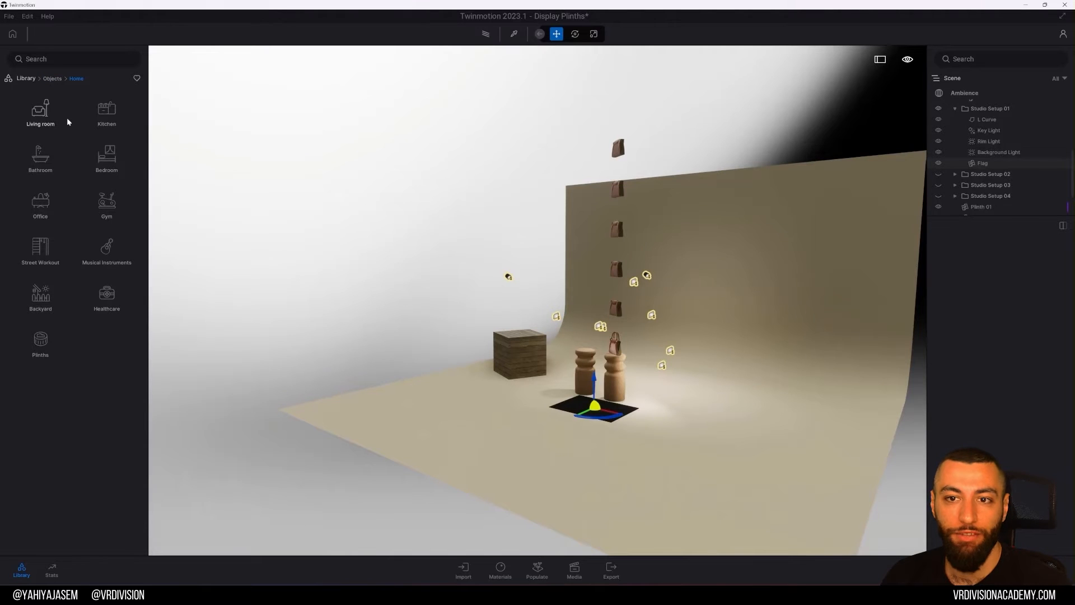
pyautogui.click(108, 193)
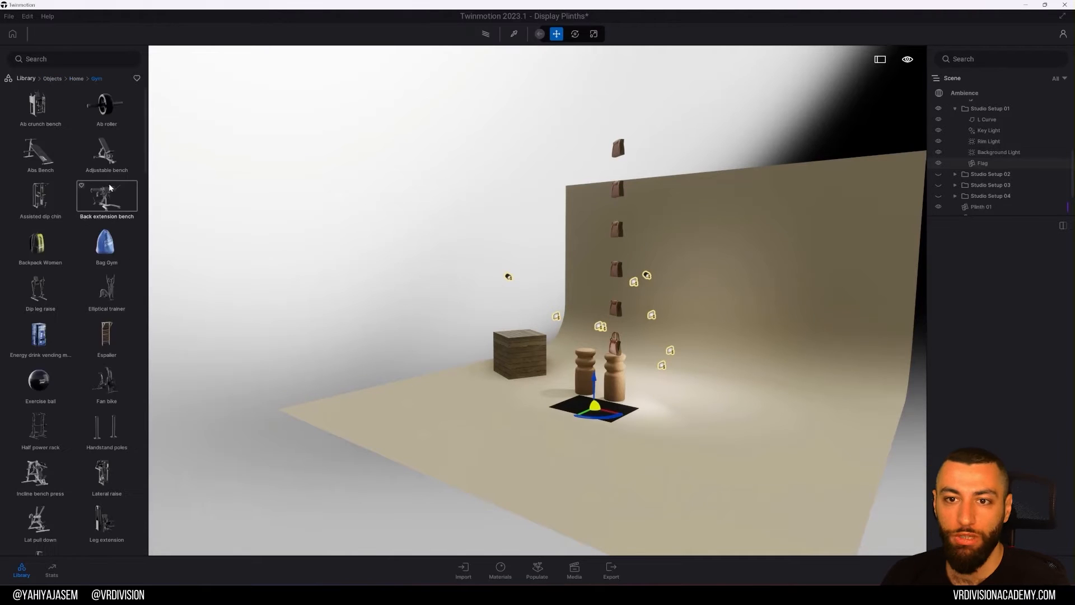
pyautogui.scroll(-20, 87, 200)
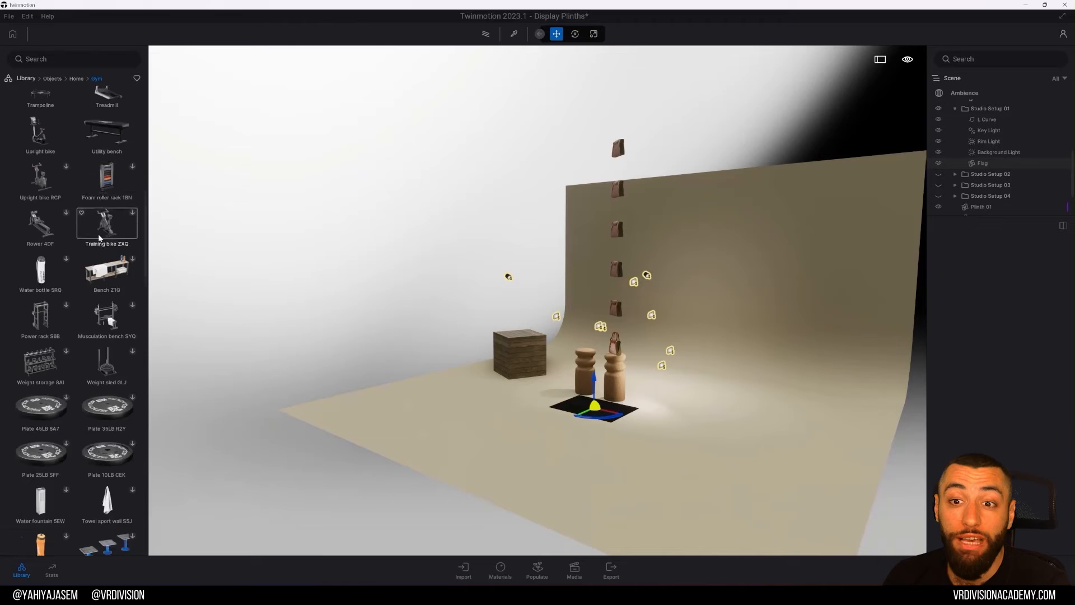
pyautogui.scroll(-10, 100, 246)
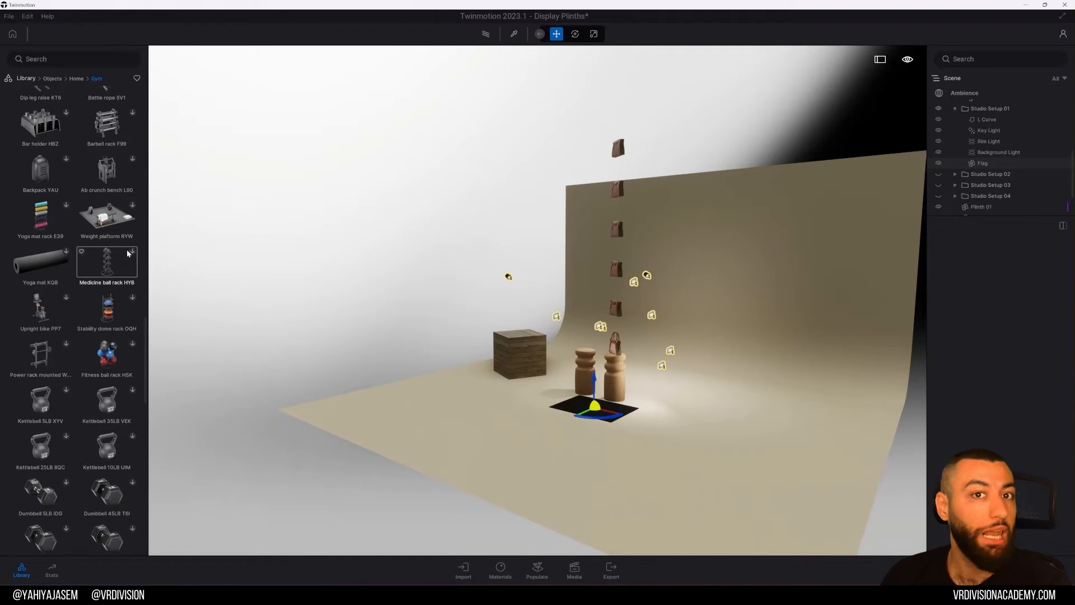
pyautogui.scroll(-2, 128, 253)
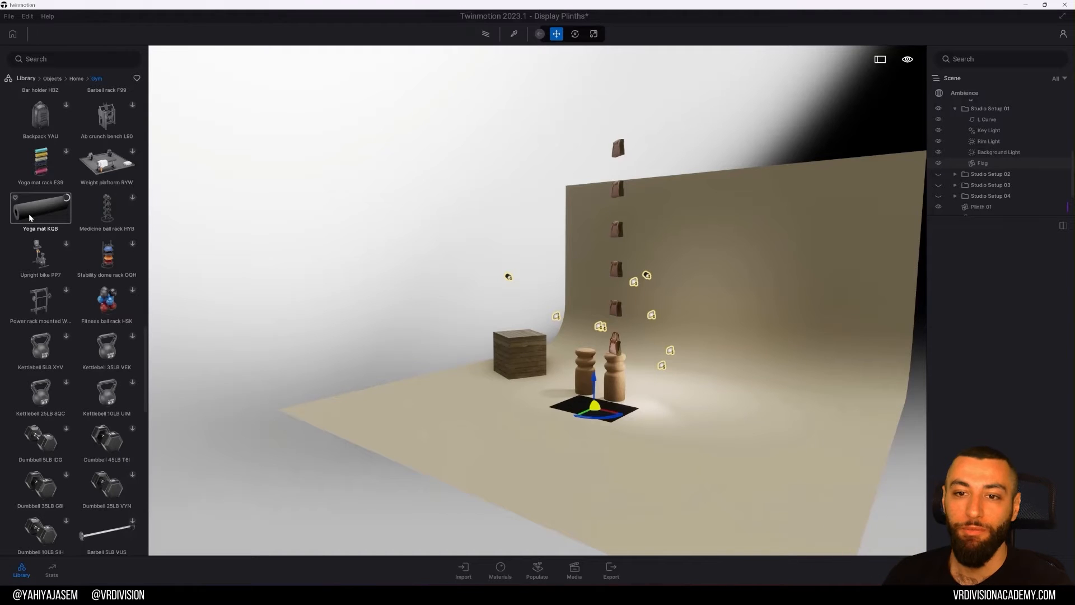
pyautogui.moveTo(61, 213); pyautogui.dragTo(457, 405)
pyautogui.press('f')
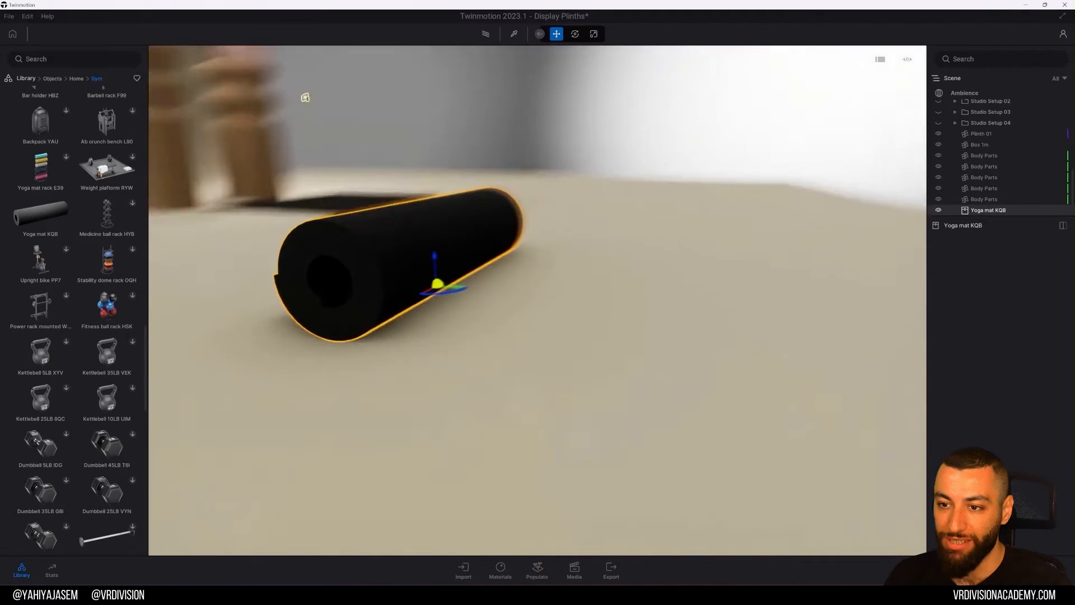
# - Examine the yoga mat from several distances and delete it from the scene
pyautogui.keyDown('shift'); pyautogui.moveTo(465, 285); pyautogui.dragTo(622, 347, button='middle'); pyautogui.keyUp('shift')
pyautogui.moveTo(444, 324)
pyautogui.mouseDown(button='right')
pyautogui.moveTo(428, 311)
pyautogui.moveTo(482, 313)
pyautogui.moveTo(470, 330)
pyautogui.moveTo(454, 326)
pyautogui.mouseUp(button='right')
pyautogui.press('s')
pyautogui.scroll(-2, 452, 326)
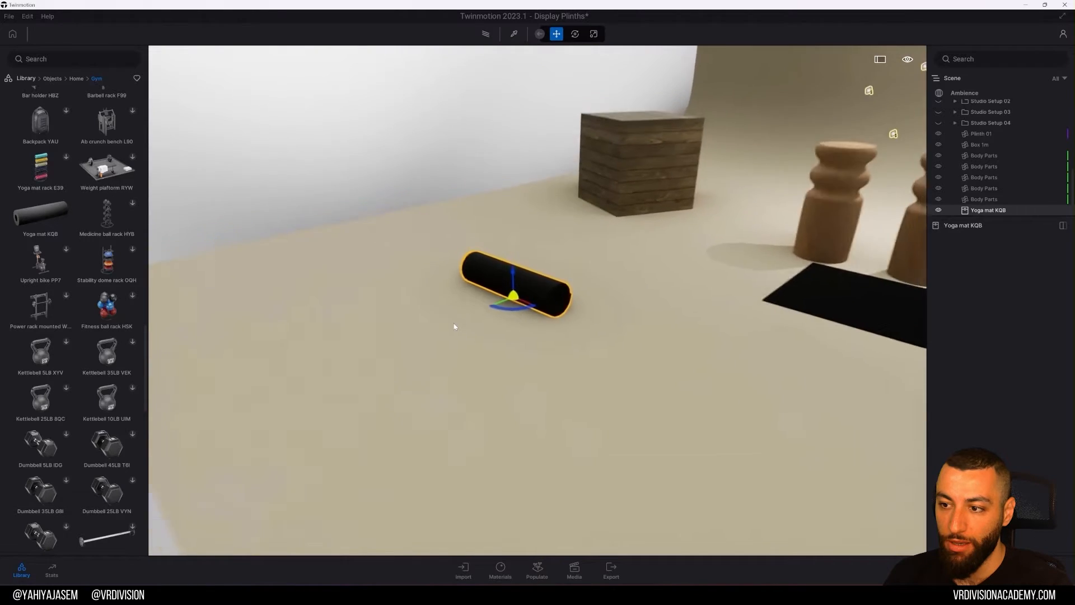
pyautogui.scroll(5, 461, 326)
pyautogui.scroll(-4, 464, 325)
pyautogui.press('Delete')
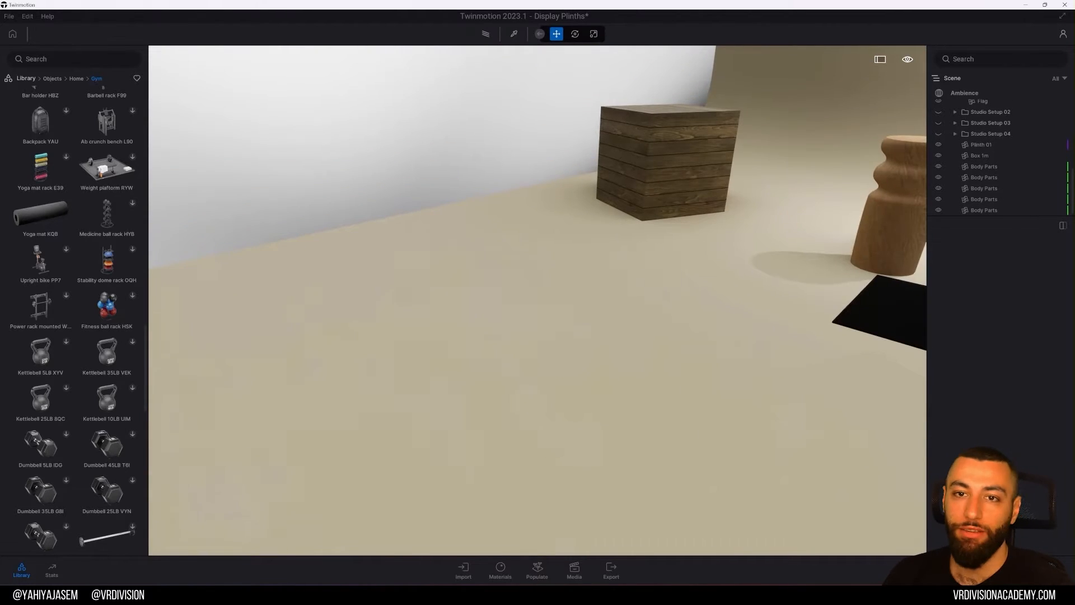
# - Browse the Home, City and Primitives categories of the Objects library
pyautogui.click(76, 78)
pyautogui.moveTo(161, 180); pyautogui.dragTo(172, 187, button='right')
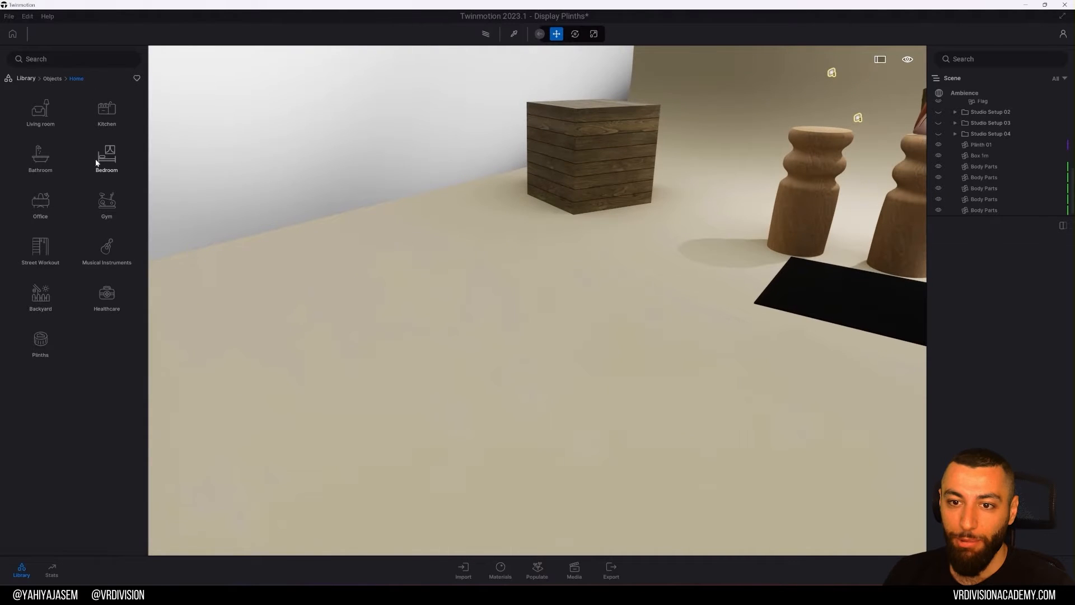
pyautogui.click(52, 79)
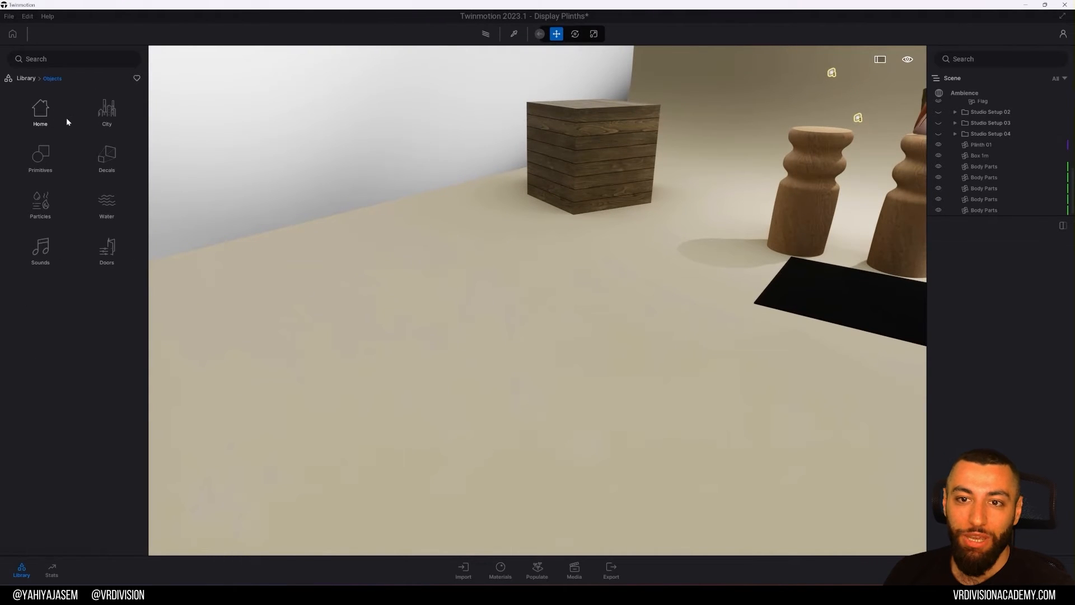
pyautogui.click(62, 156)
pyautogui.click(52, 78)
pyautogui.click(112, 121)
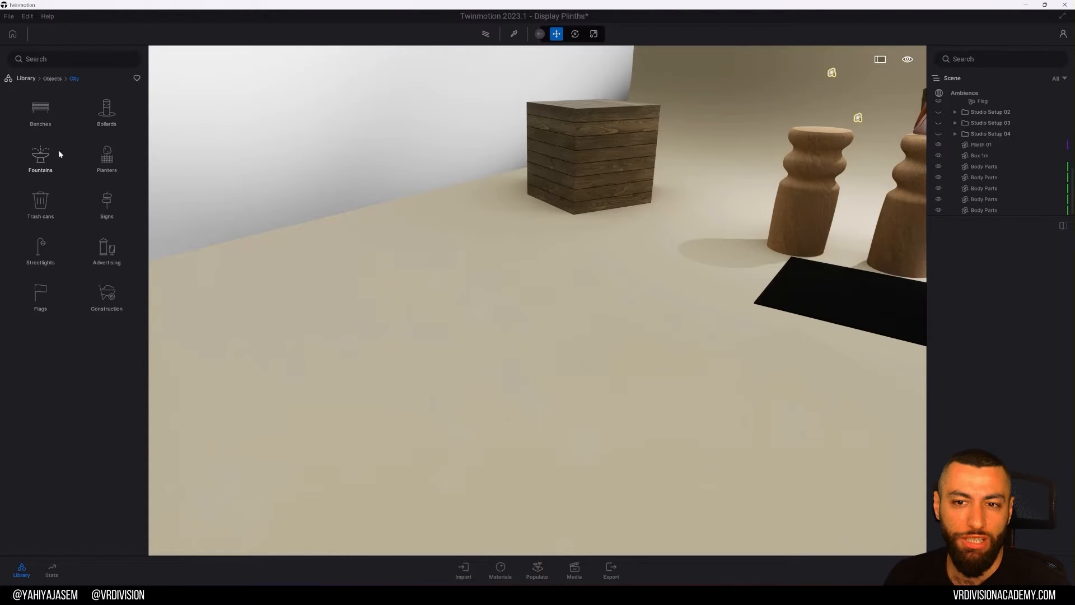
pyautogui.click(52, 79)
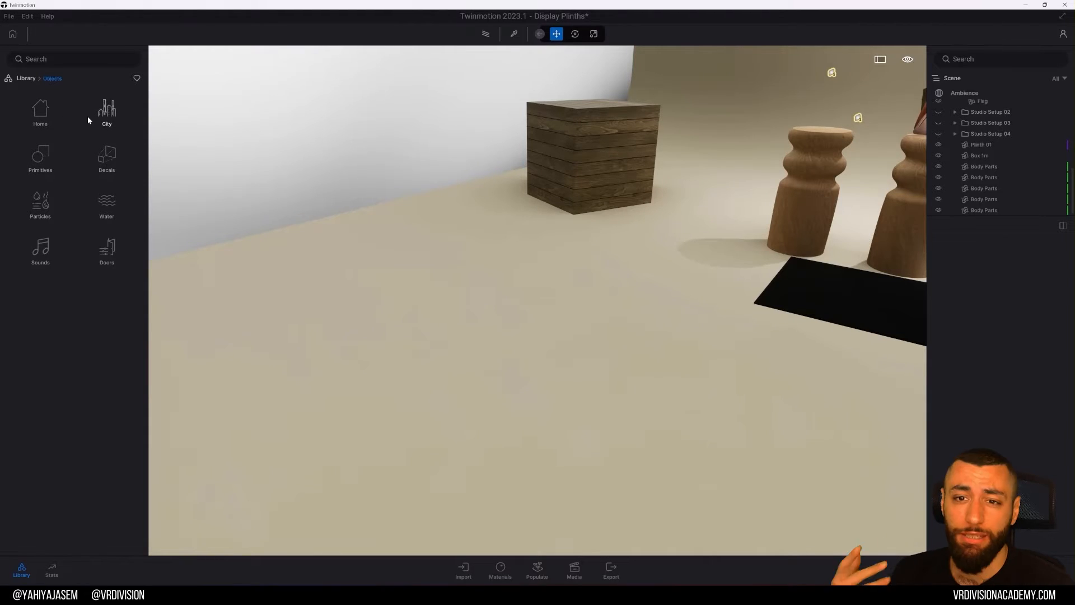
pyautogui.click(62, 152)
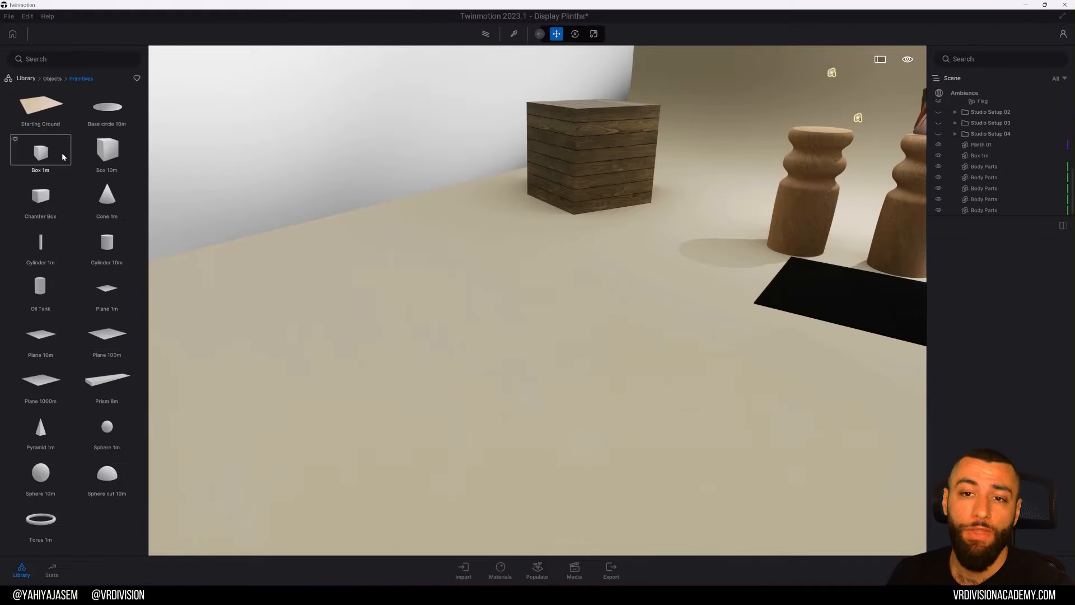
pyautogui.click(61, 80)
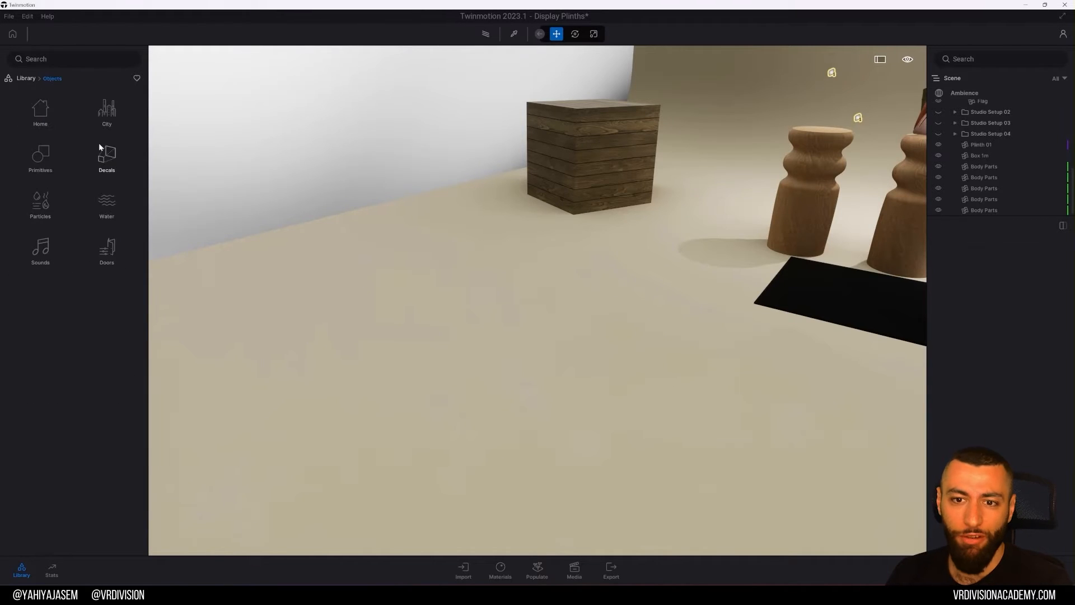
# - Place the Stop marking decal from the Objects library on the studio floor in front of the wooden box
pyautogui.click(102, 148)
pyautogui.moveTo(196, 159); pyautogui.dragTo(244, 192, button='right')
pyautogui.moveTo(106, 244); pyautogui.dragTo(478, 359)
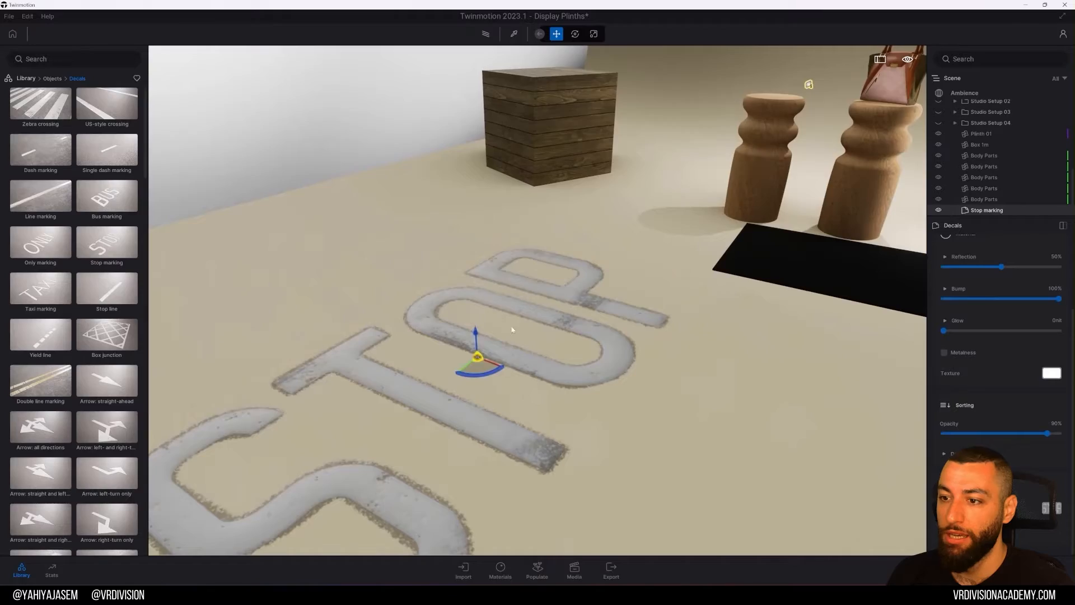
# - Preview the Stop marking decal with the Path Tracer, and return to real-time rendering
pyautogui.scroll(-4, 586, 277)
pyautogui.press('r')
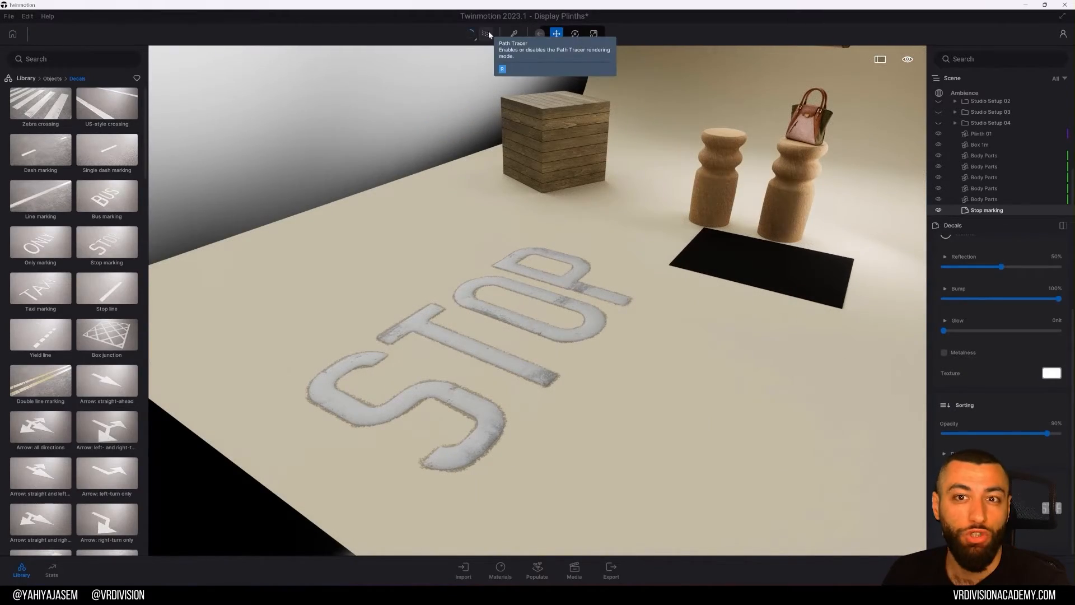
pyautogui.moveTo(502, 194); pyautogui.dragTo(502, 206, button='right')
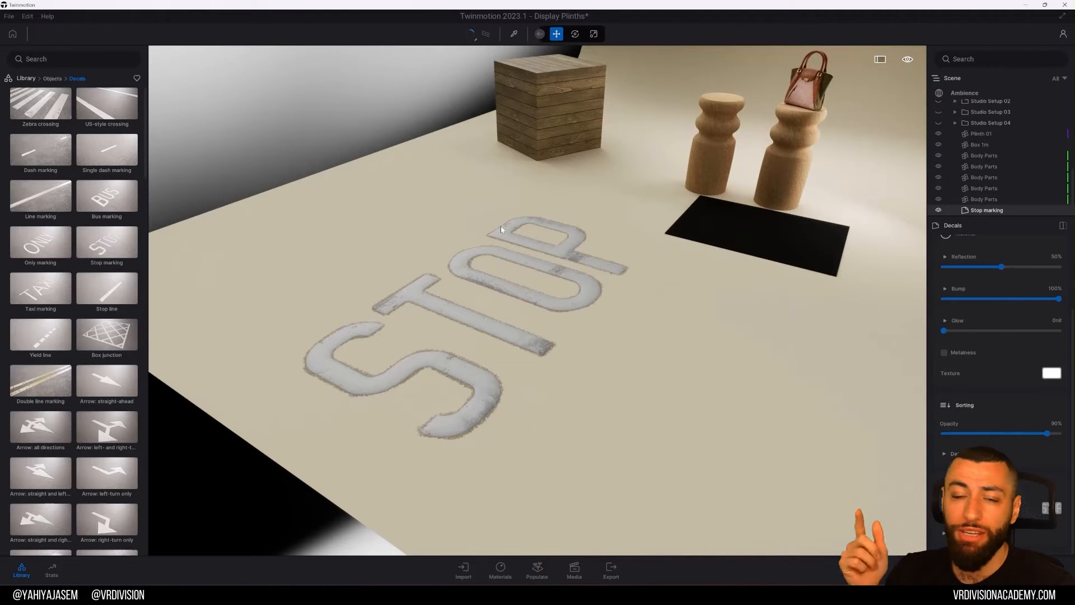
pyautogui.press('r')
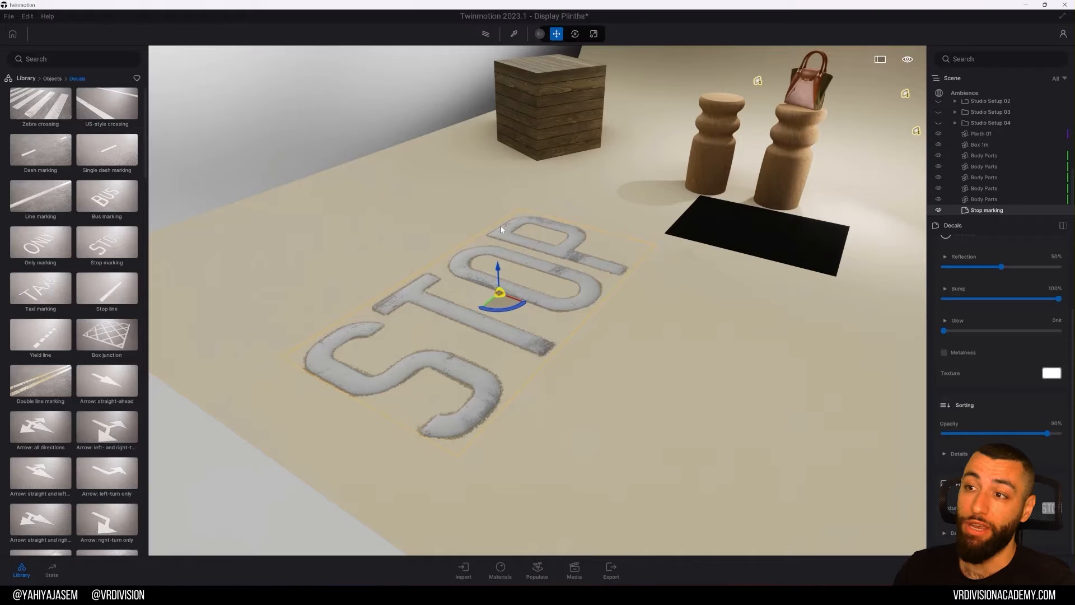
pyautogui.moveTo(473, 94); pyautogui.dragTo(582, 28, button='right')
pyautogui.press('s')
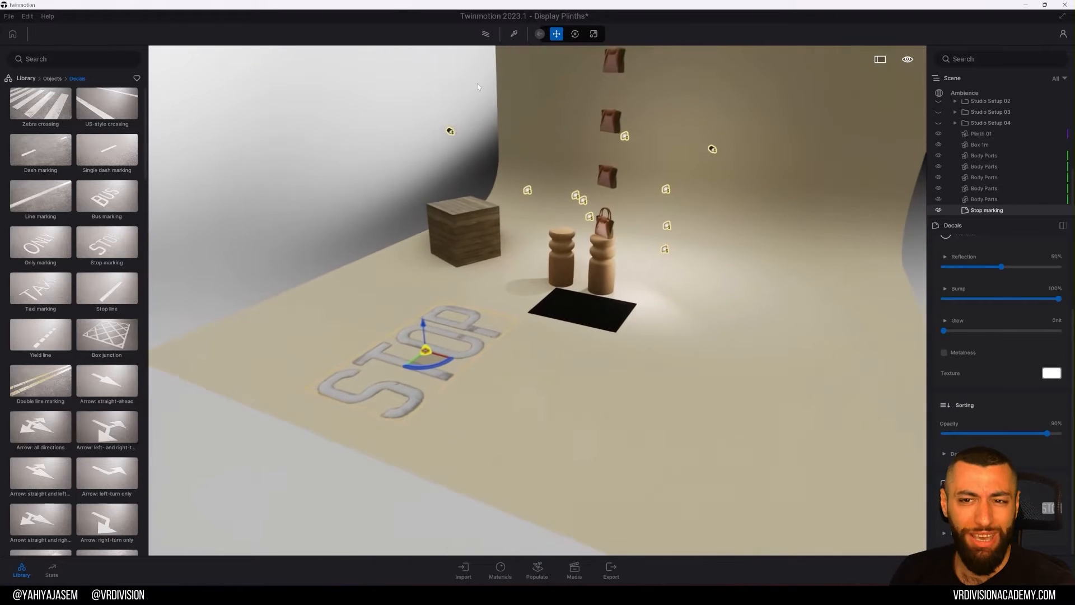
# - Try adding the Water jet 02 particle effect near the black panel, view it, and undo it
pyautogui.click(52, 79)
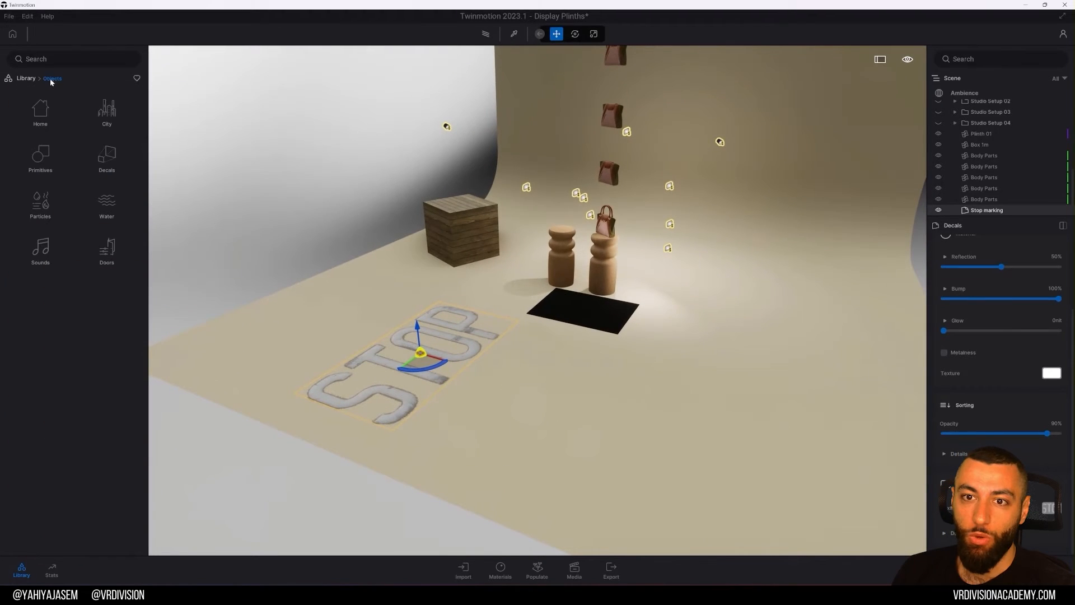
pyautogui.click(56, 194)
pyautogui.moveTo(119, 376); pyautogui.dragTo(522, 368)
pyautogui.press('w')
pyautogui.press('d')
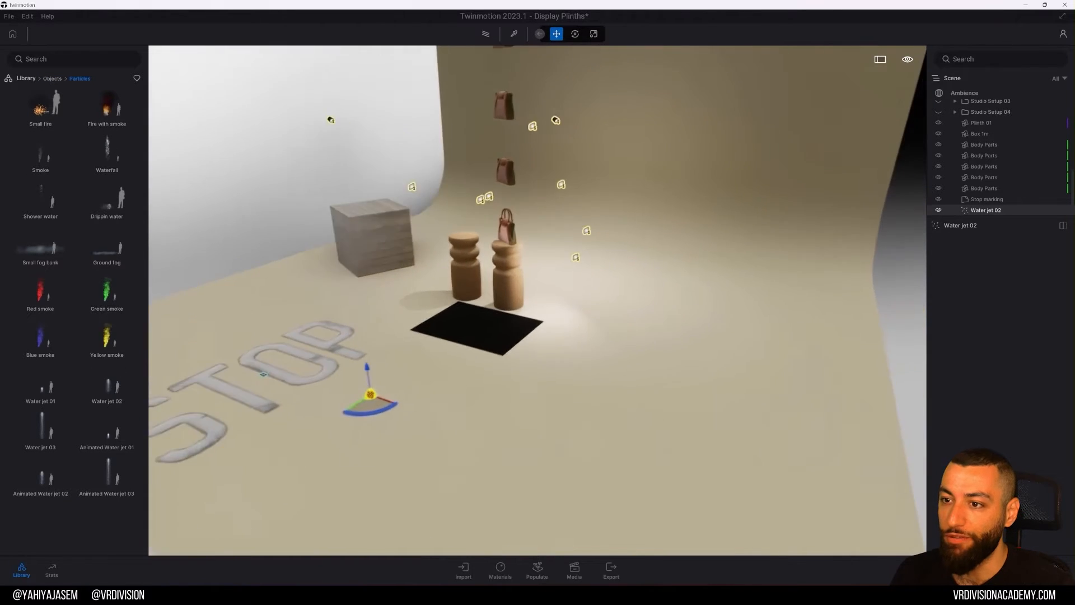
pyautogui.press('q')
pyautogui.press('a')
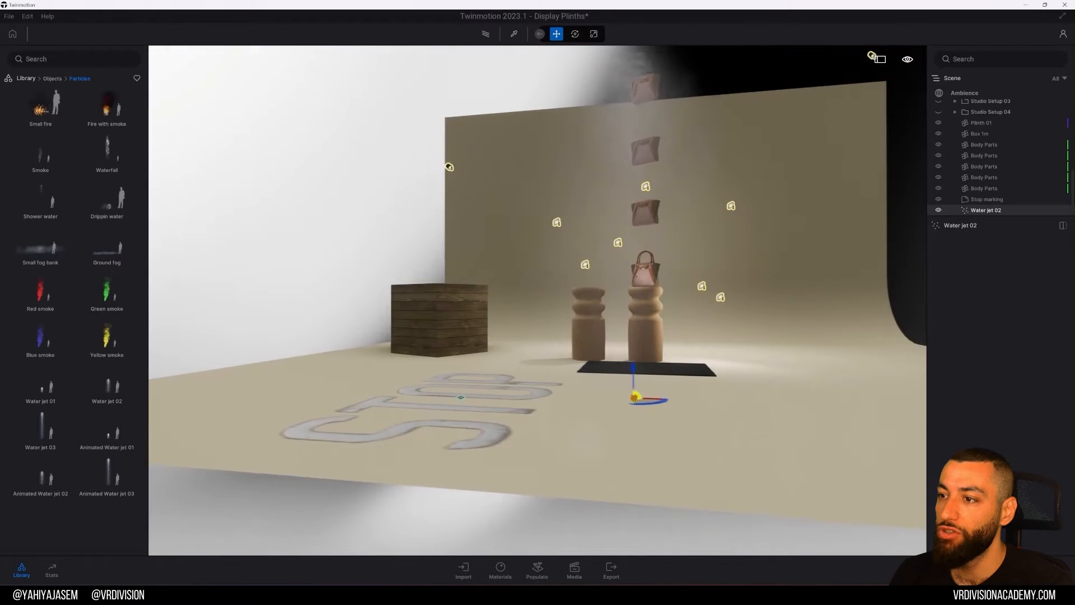
pyautogui.press('a')
pyautogui.hotkey('ctrl', 'z')
# - Try placing a Water Cylinder from the Objects library beside the wooden box
pyautogui.click(52, 78)
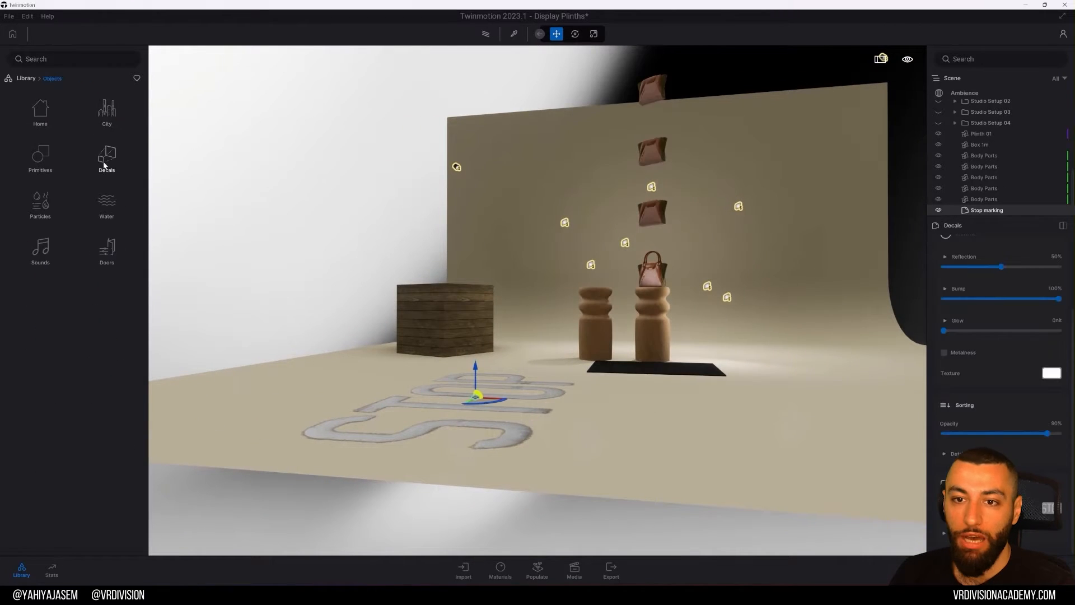
pyautogui.click(107, 204)
pyautogui.moveTo(107, 104); pyautogui.dragTo(336, 387)
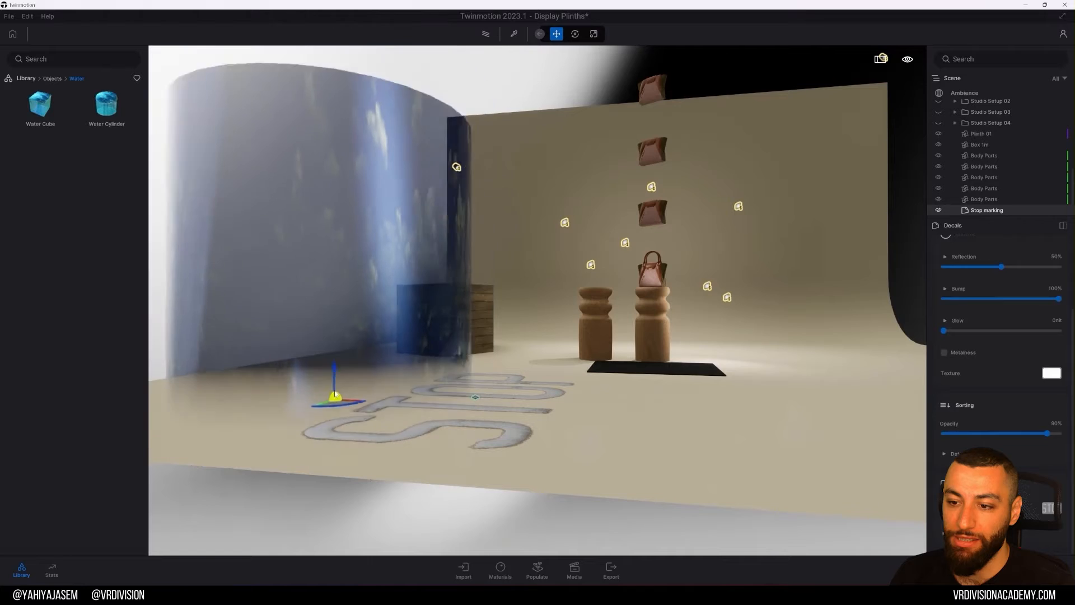
pyautogui.press('e')
pyautogui.moveTo(348, 378); pyautogui.dragTo(420, 340, button='right')
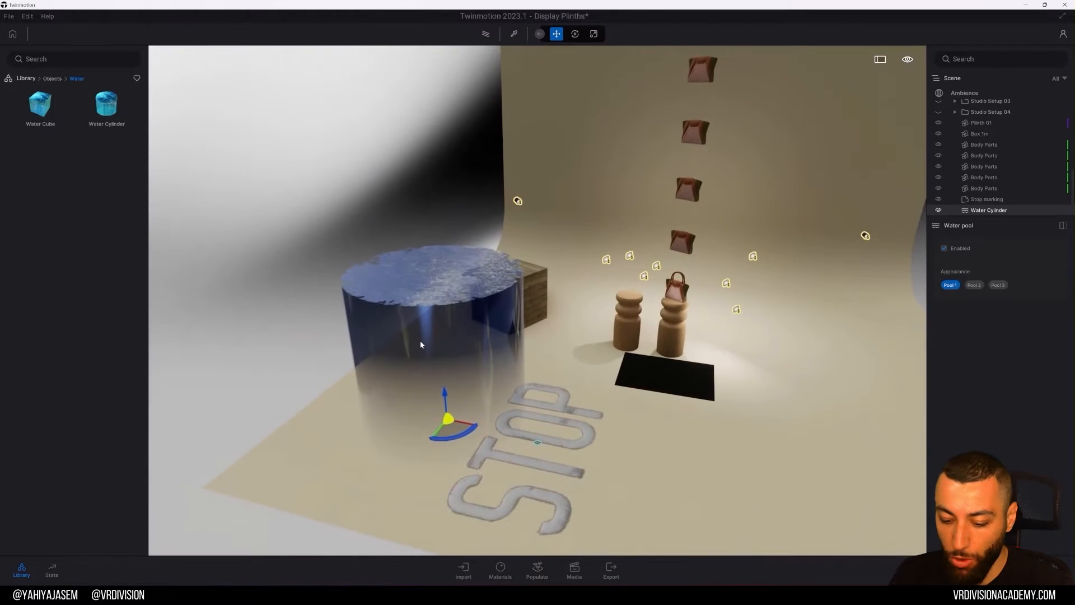
# - Try scaling the Water Cylinder, and undo both the scaling and the cylinder's placement
pyautogui.press('y')
pyautogui.moveTo(520, 363); pyautogui.dragTo(673, 401)
pyautogui.hotkey('ctrl', 'z')
pyautogui.hotkey('ctrl', 'z')
pyautogui.hotkey('ctrl', 'z')
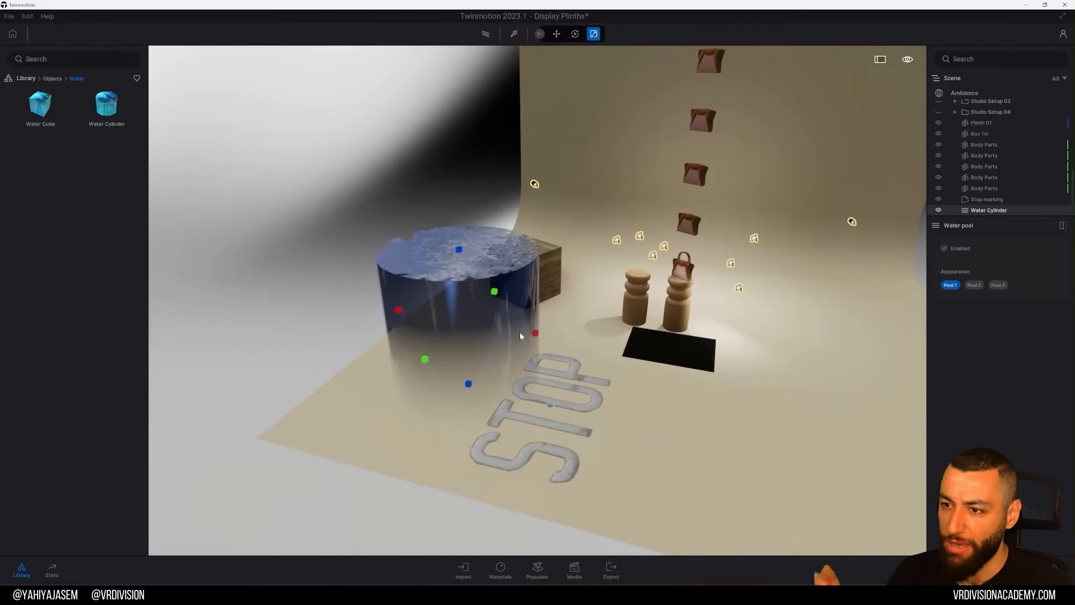
pyautogui.moveTo(42, 117); pyautogui.dragTo(954, 381)
pyautogui.hotkey('ctrl', 'z')
pyautogui.hotkey('ctrl', 'z')
pyautogui.hotkey('ctrl', 'z')
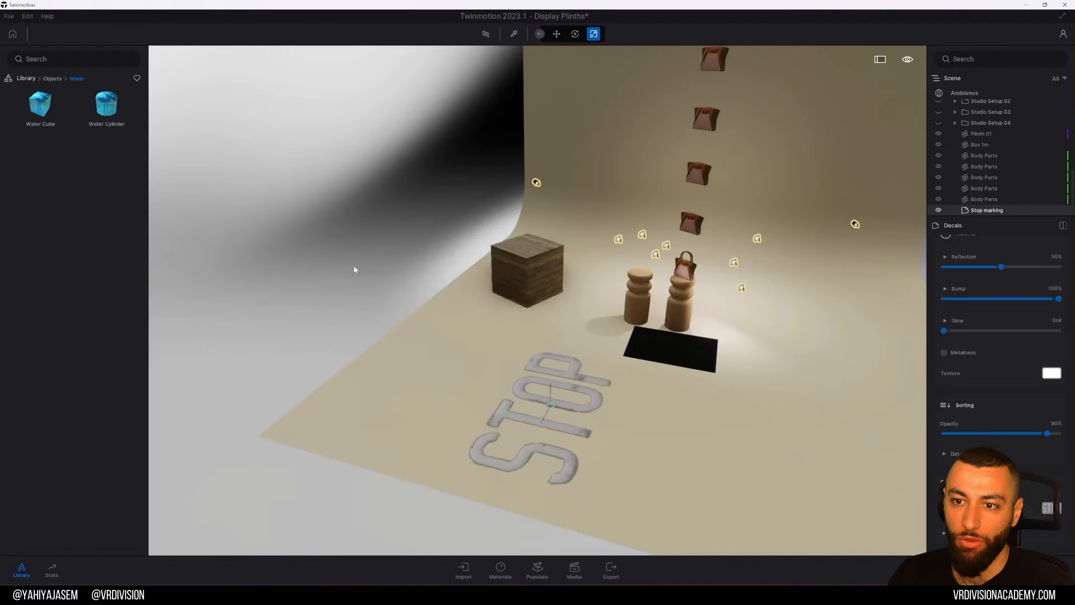
# - Show the People sounds in the Objects library
pyautogui.click(52, 79)
pyautogui.click(39, 249)
pyautogui.click(37, 112)
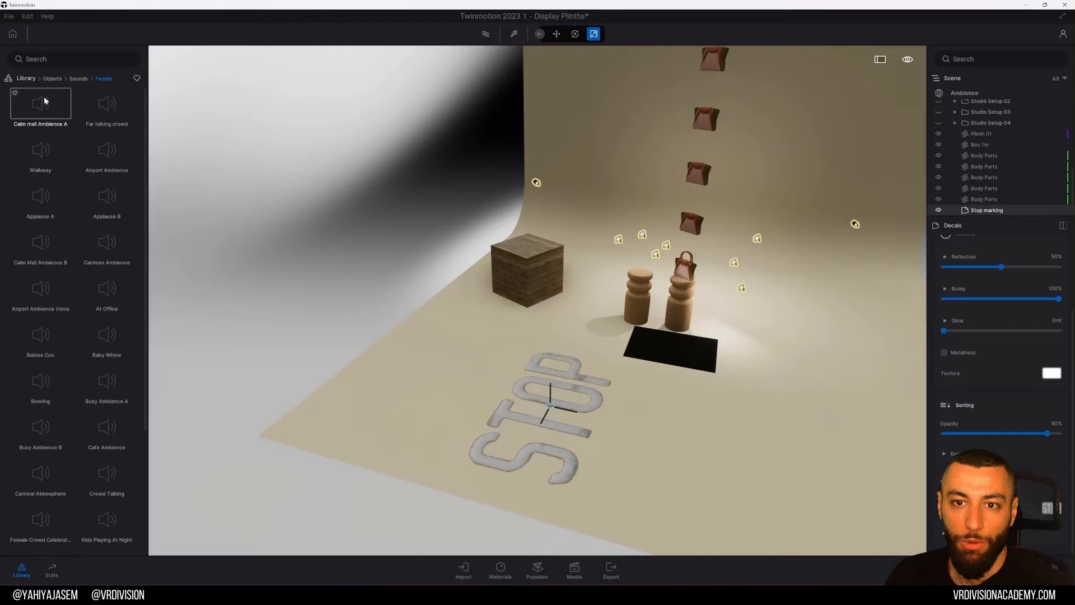
# - Try adding the Calm mall Ambience A sound near the wooden box and set its volume to 98%
pyautogui.moveTo(460, 309); pyautogui.dragTo(483, 323)
pyautogui.scroll(-5, 483, 323)
pyautogui.keyDown('shift'); pyautogui.moveTo(483, 323); pyautogui.dragTo(418, 300, button='middle'); pyautogui.keyUp('shift')
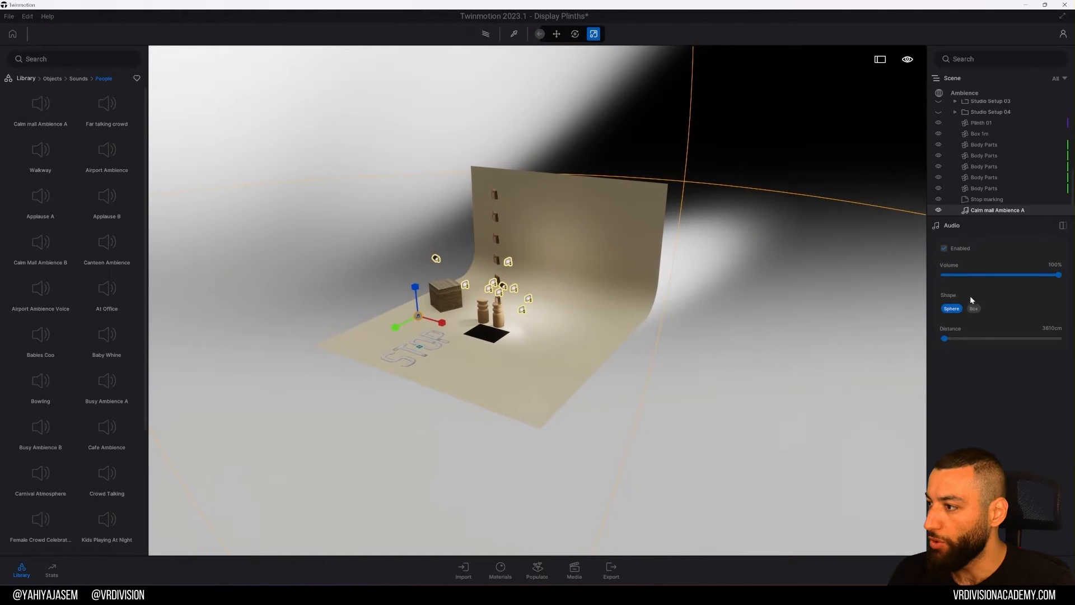
pyautogui.moveTo(988, 280); pyautogui.dragTo(992, 284)
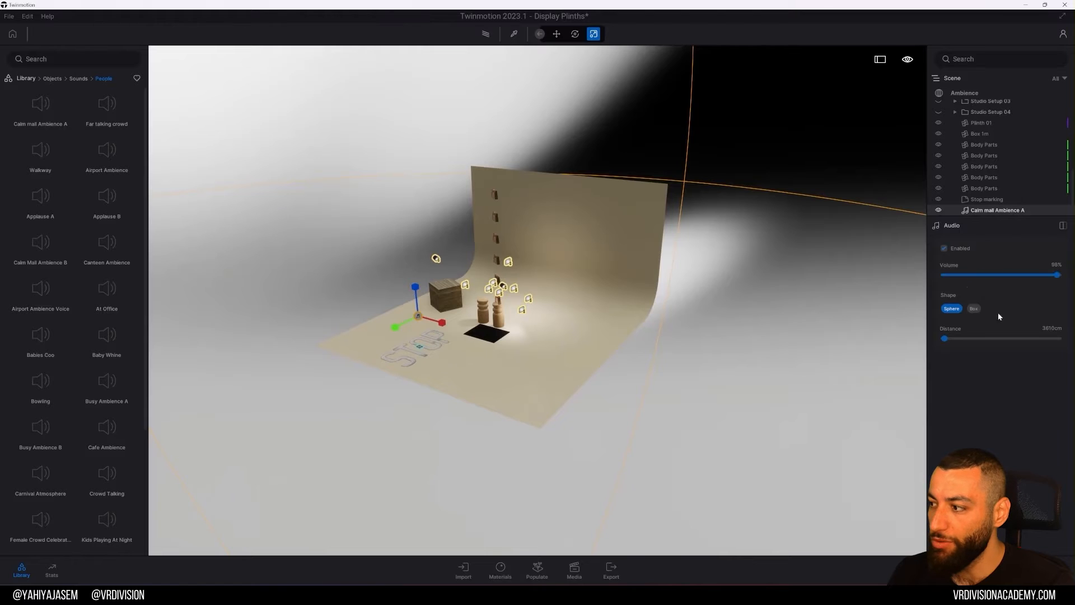
# - Set the sound's spherical distance to 250 cm, view its range up close, and remove the sound
pyautogui.moveTo(945, 350); pyautogui.dragTo(945, 344)
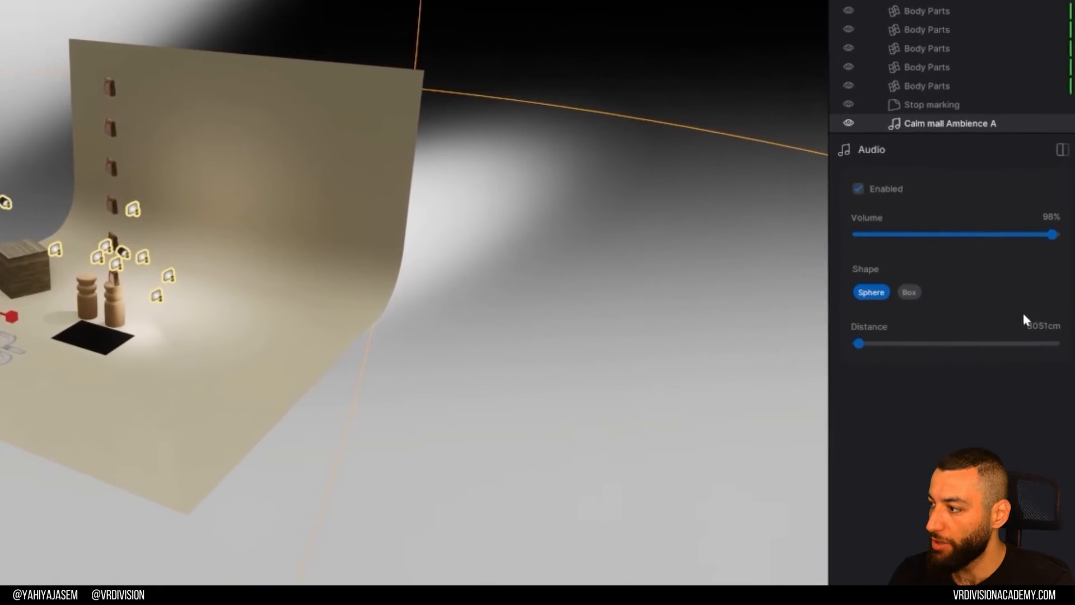
pyautogui.click(1051, 328)
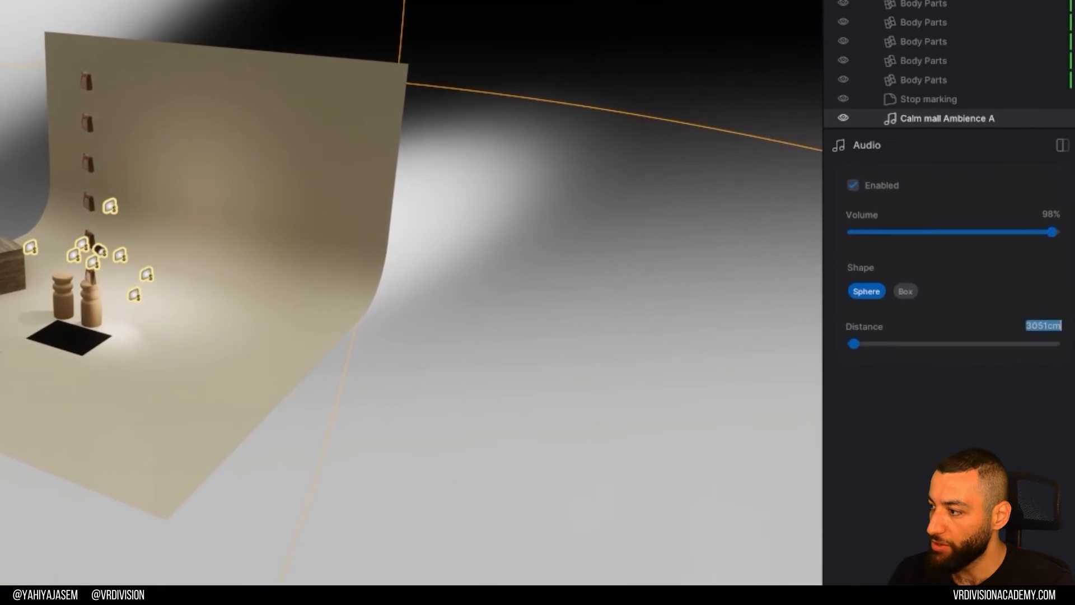
pyautogui.write('250')
pyautogui.press('Return')
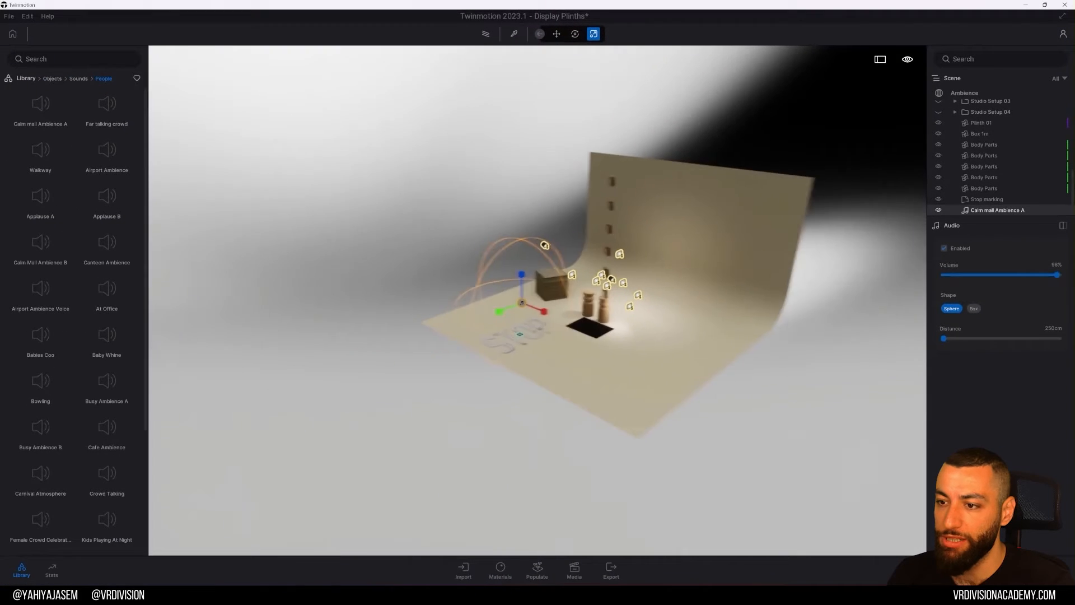
pyautogui.scroll(10, 522, 296)
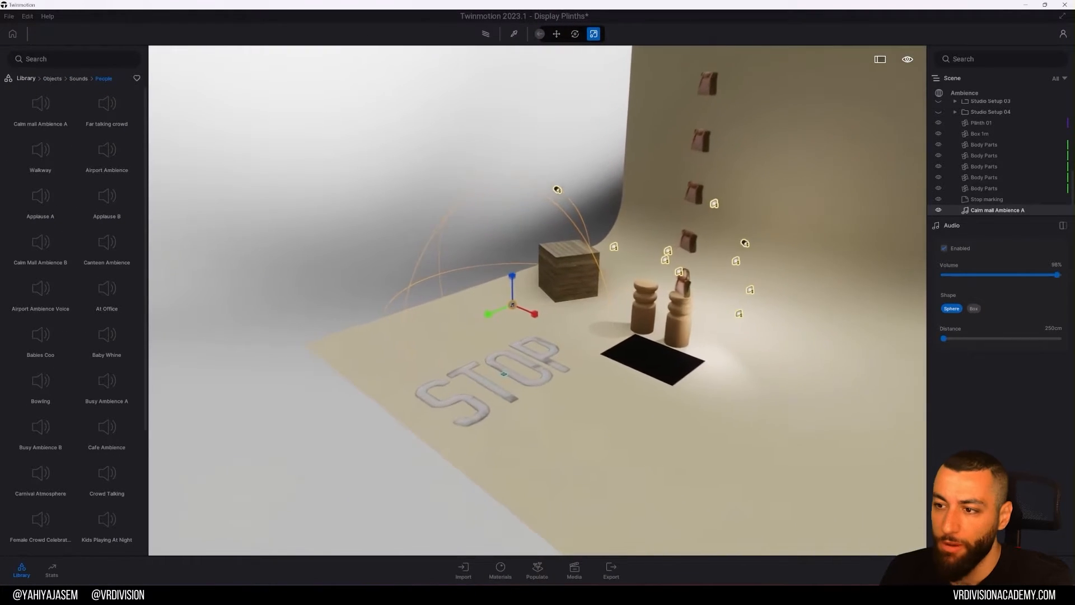
pyautogui.press('w')
pyautogui.moveTo(747, 287); pyautogui.dragTo(748, 322, button='right')
pyautogui.press('w')
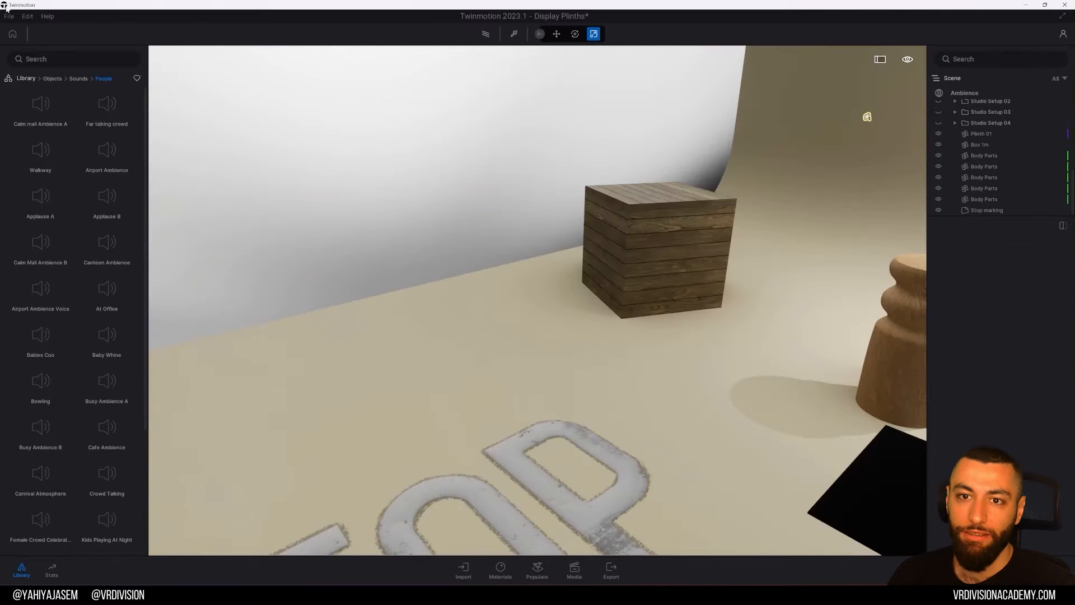
# - Try placing a Double Sliding 01 door from the Objects library at the upper end of the STOP decal
pyautogui.click(78, 79)
pyautogui.click(51, 79)
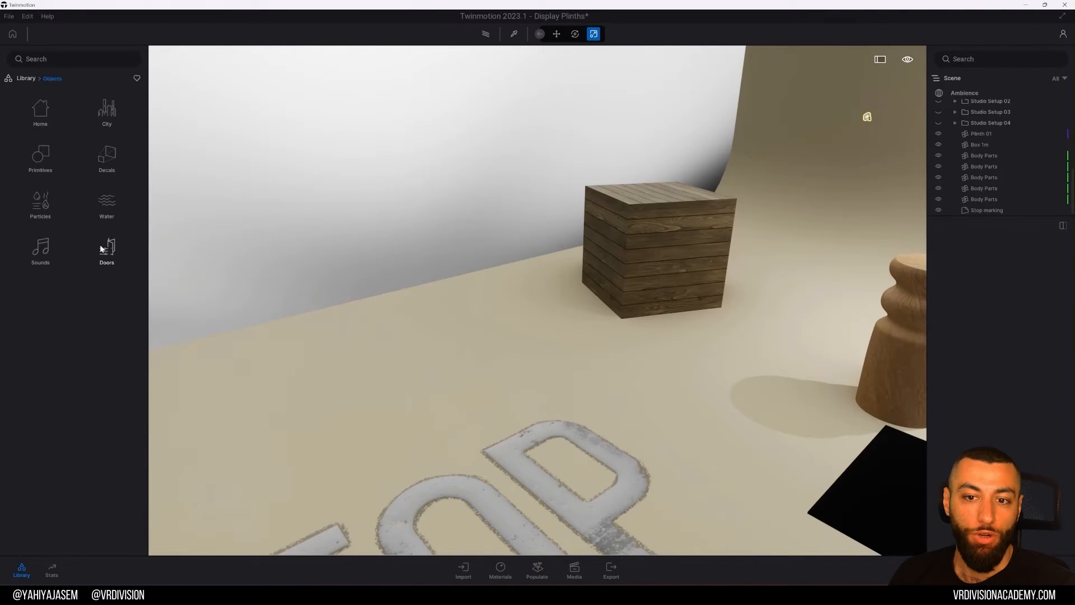
pyautogui.click(103, 249)
pyautogui.press('s')
pyautogui.moveTo(372, 241); pyautogui.dragTo(311, 194, button='right')
pyautogui.click(106, 109)
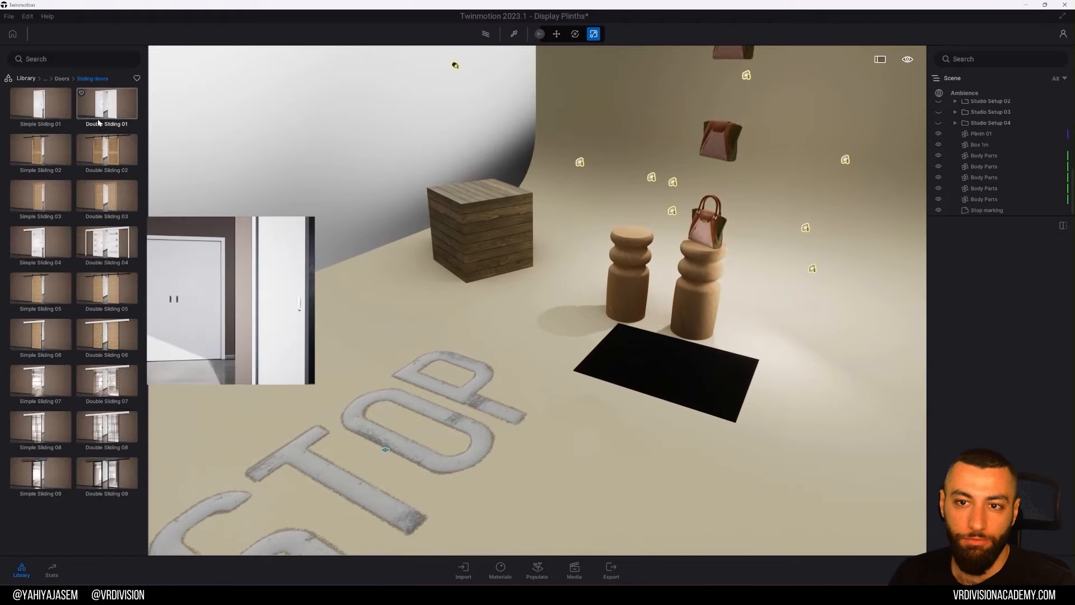
pyautogui.moveTo(107, 242); pyautogui.dragTo(423, 351)
pyautogui.scroll(10, 499, 240)
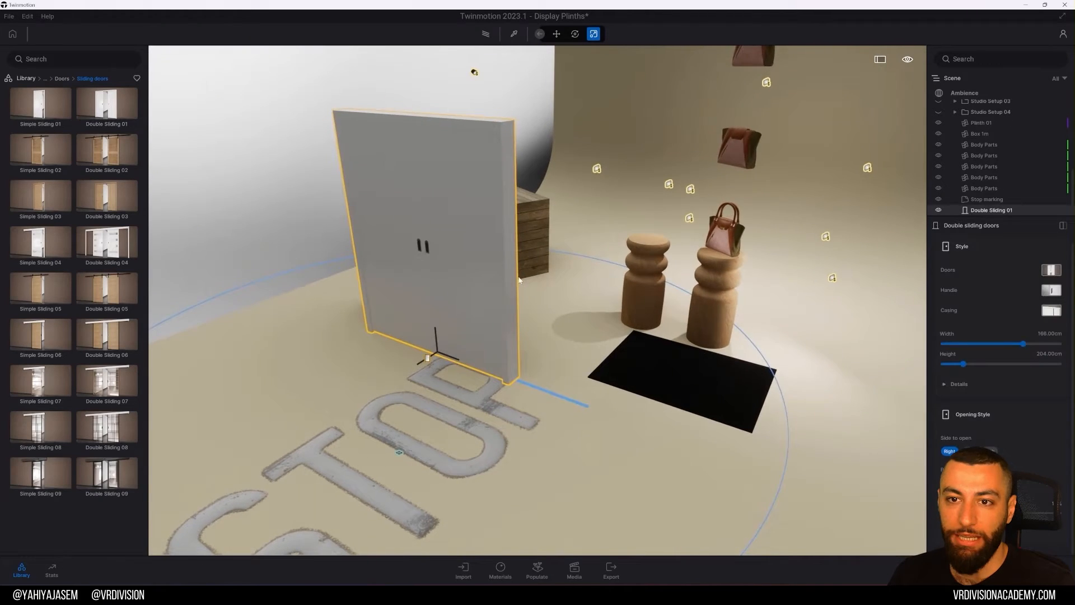
# - Try the door's Left side-to-open option, choose Both with the Outward position, and set the opening to 80%
pyautogui.moveTo(499, 240); pyautogui.dragTo(513, 246, button='right')
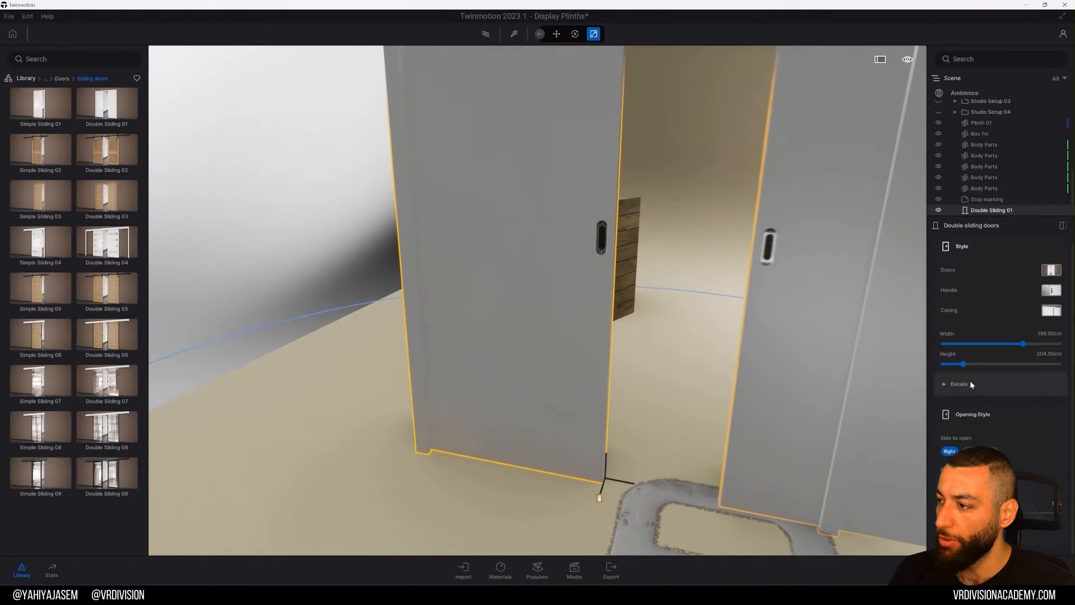
pyautogui.moveTo(807, 246); pyautogui.dragTo(781, 206, button='right')
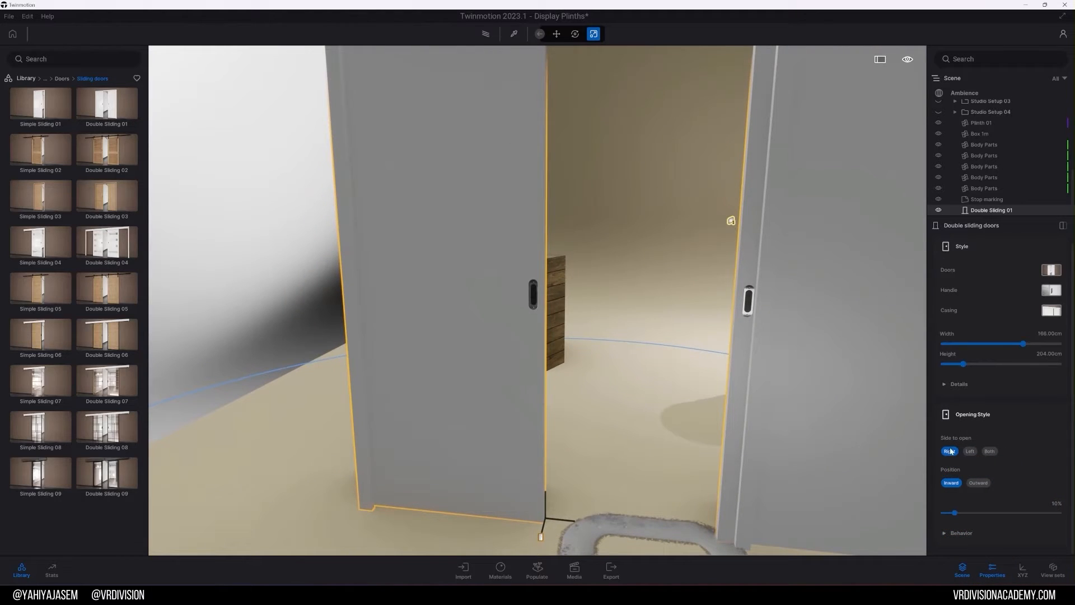
pyautogui.click(971, 452)
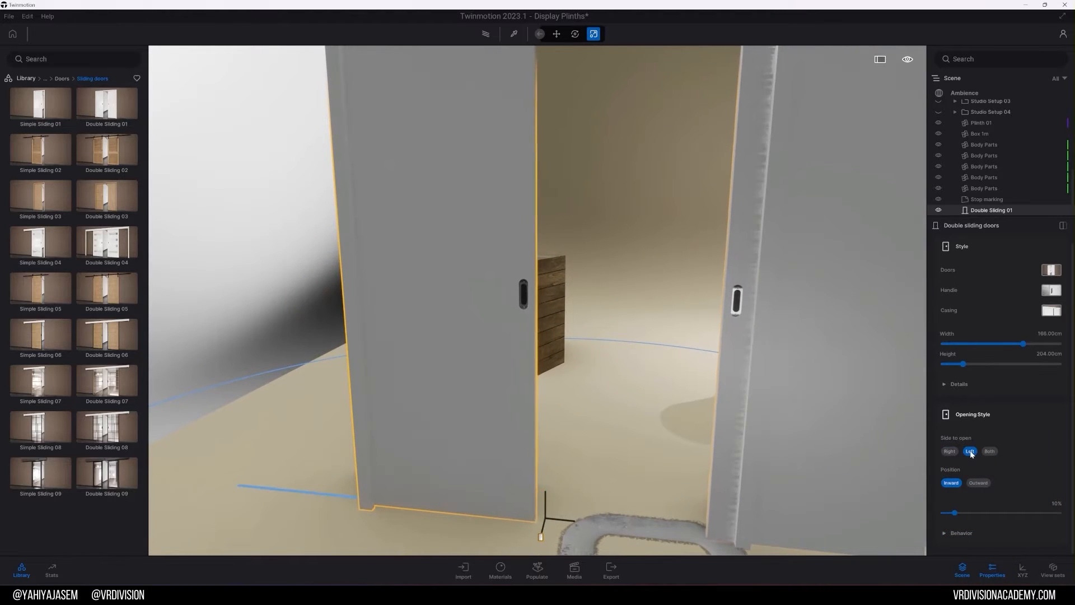
pyautogui.click(989, 451)
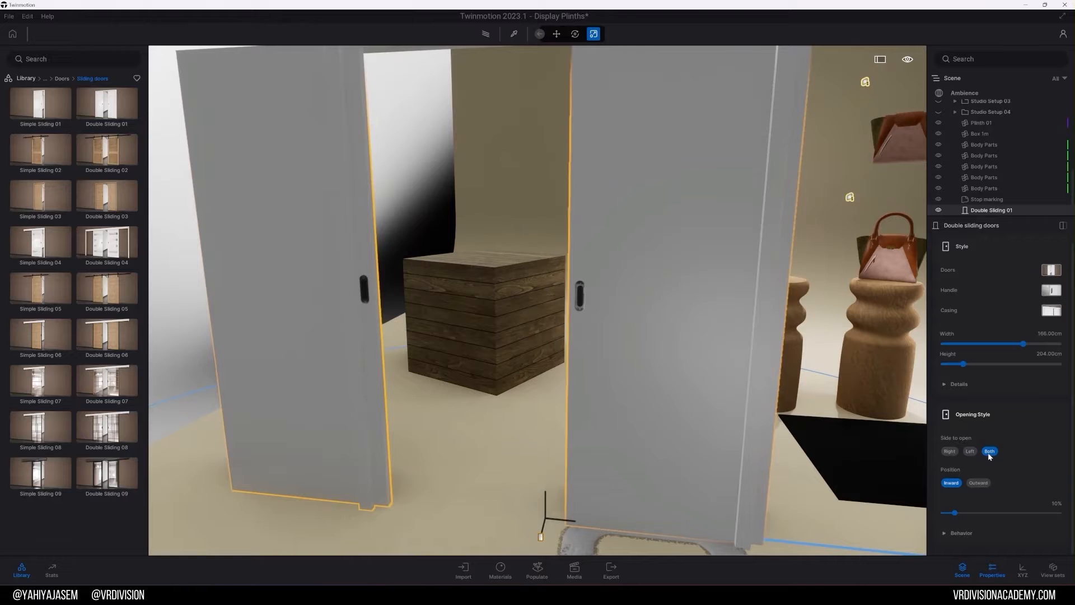
pyautogui.scroll(-5, 807, 435)
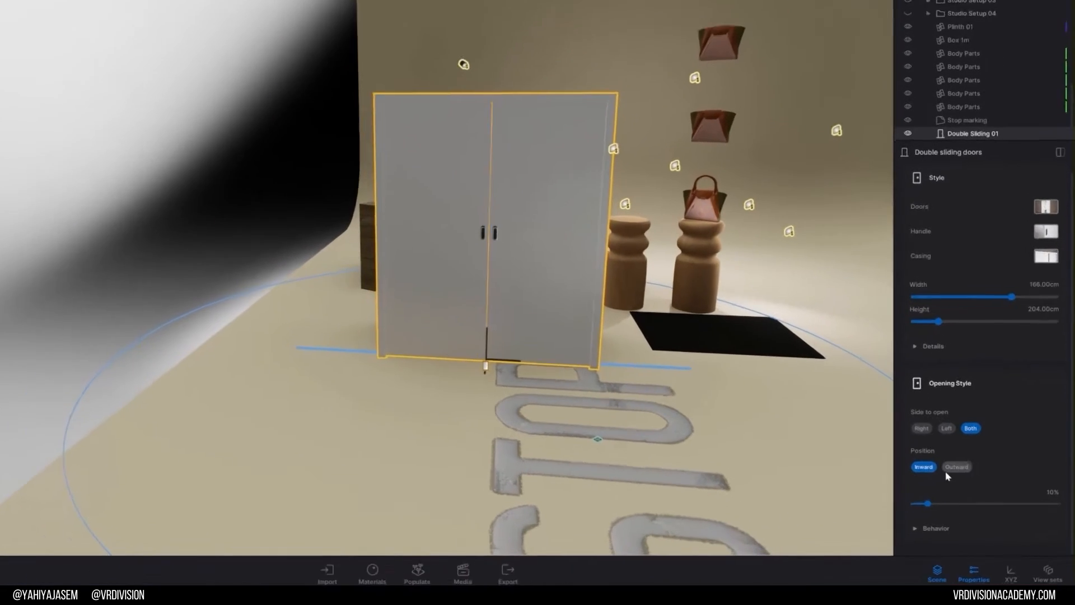
pyautogui.click(956, 466)
pyautogui.moveTo(927, 504); pyautogui.dragTo(946, 507)
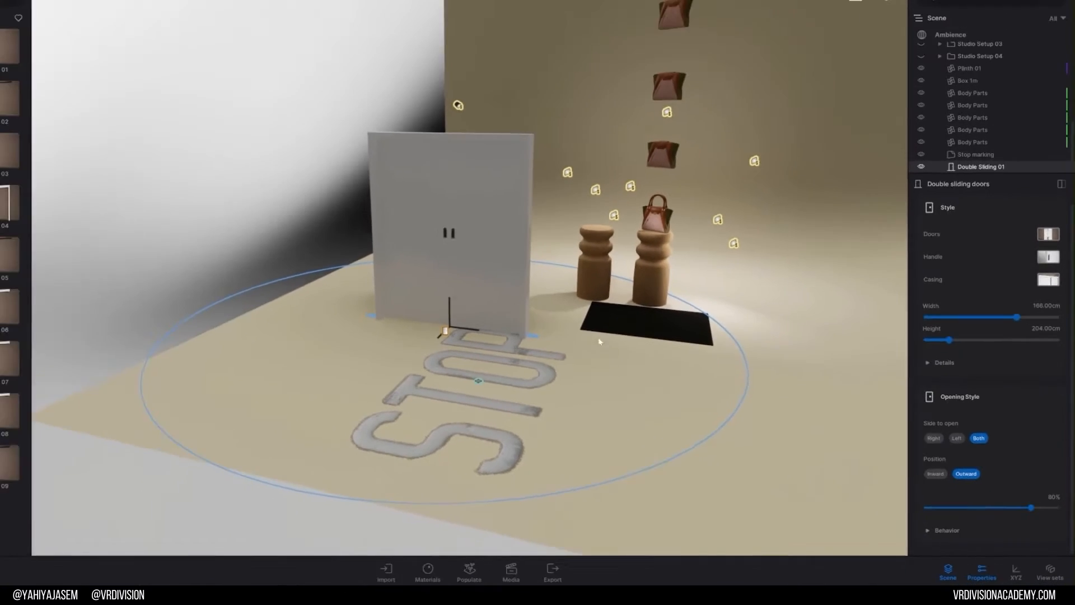
# - Preview the door's opening from near and far, and try its Open and Close behaviors before restoring Trigger
pyautogui.scroll(5, 420, 245)
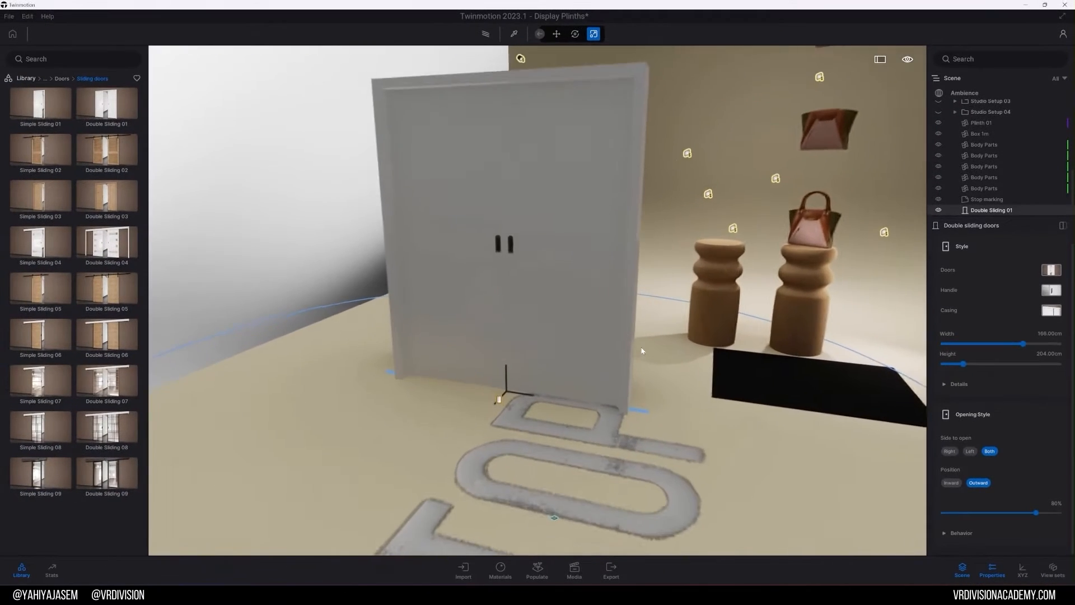
pyautogui.scroll(3, 643, 351)
pyautogui.press('Escape')
pyautogui.scroll(-6, 559, 399)
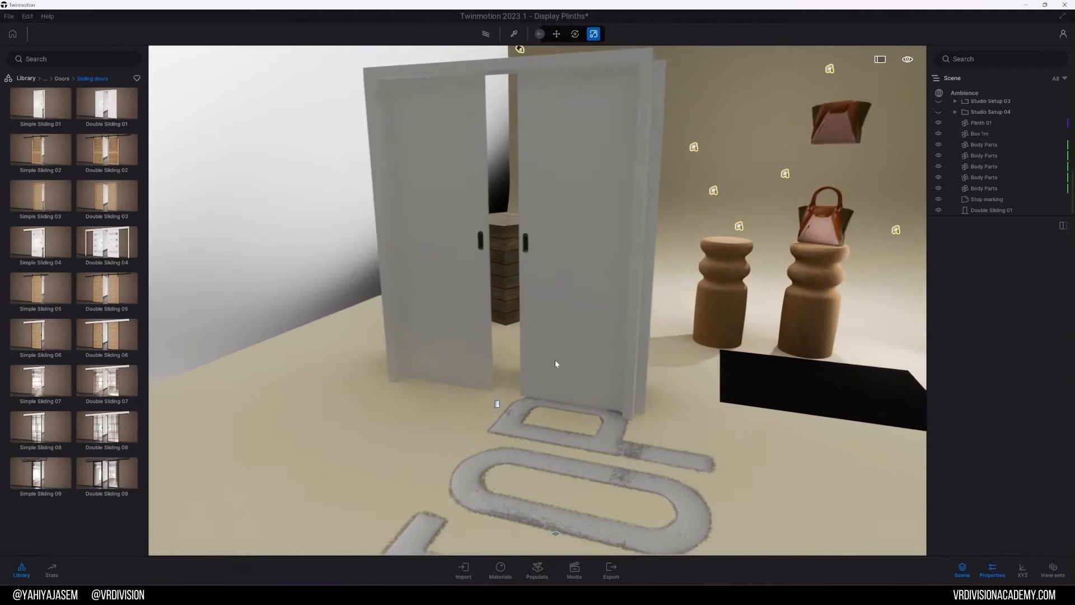
pyautogui.click(555, 360)
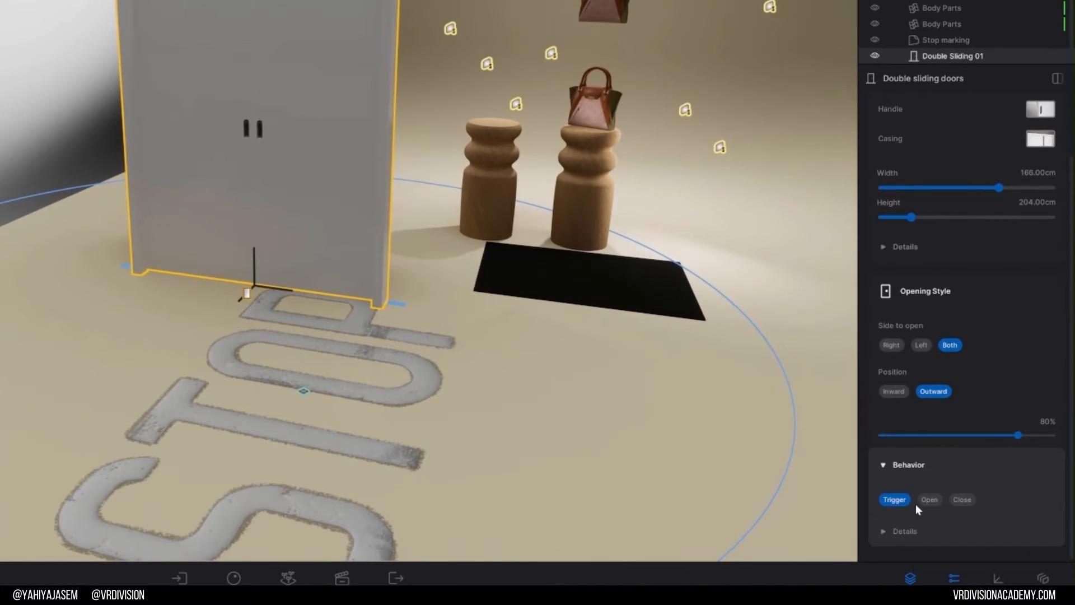
pyautogui.click(929, 499)
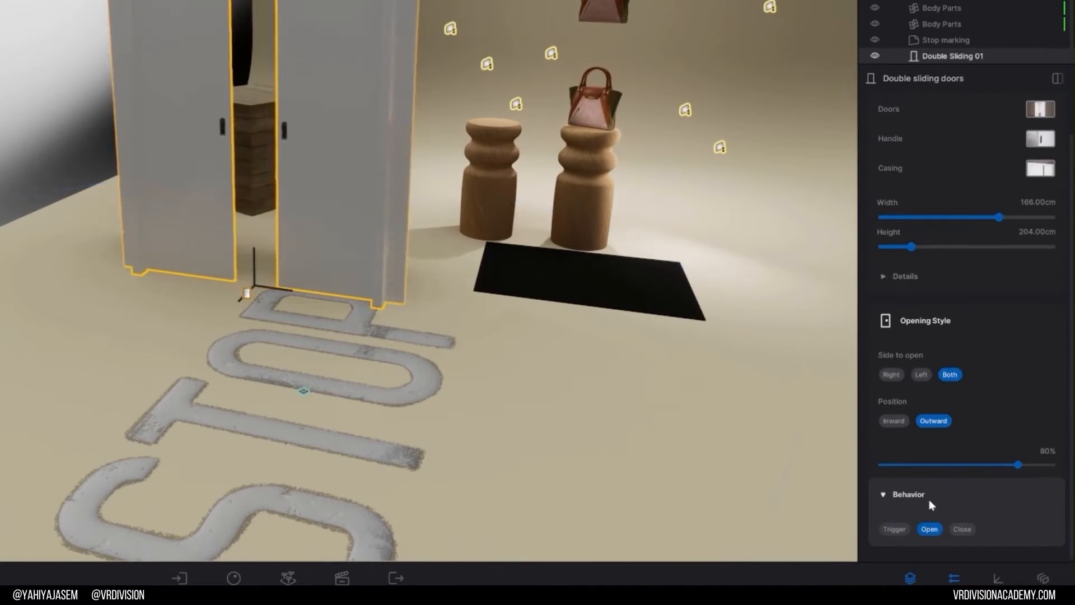
pyautogui.click(962, 528)
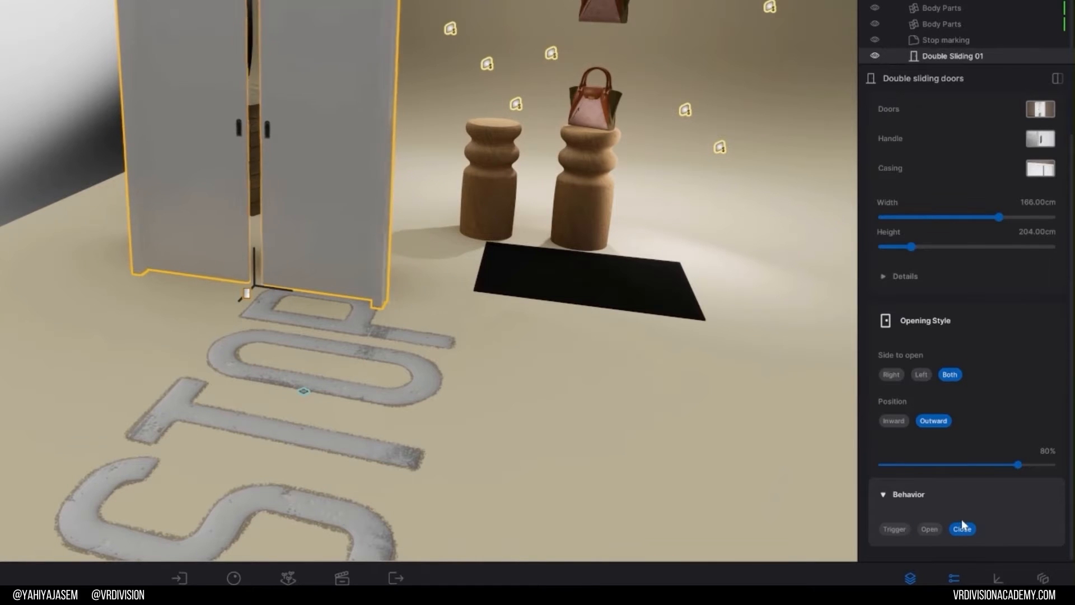
pyautogui.click(894, 529)
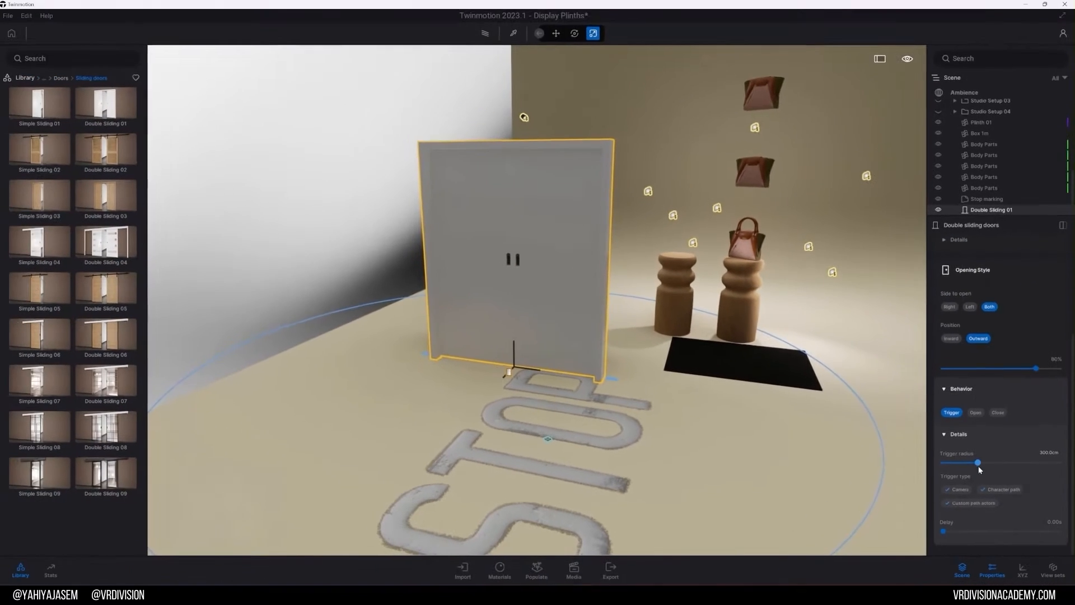
# - Enlarge the door's trigger radius to about 536 cm, view it from farther away, and delete the door
pyautogui.moveTo(977, 463); pyautogui.dragTo(1005, 462)
pyautogui.press('s')
pyautogui.moveTo(696, 341); pyautogui.dragTo(652, 336, button='right')
pyautogui.press('w')
pyautogui.press('a')
pyautogui.scroll(-5, 161, 222)
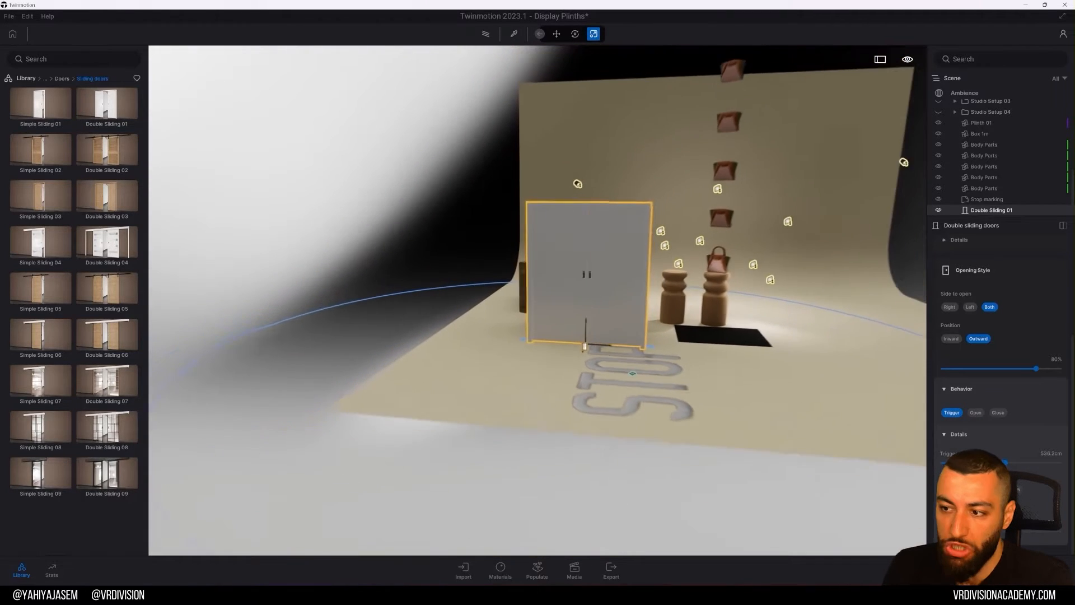
pyautogui.press('Delete')
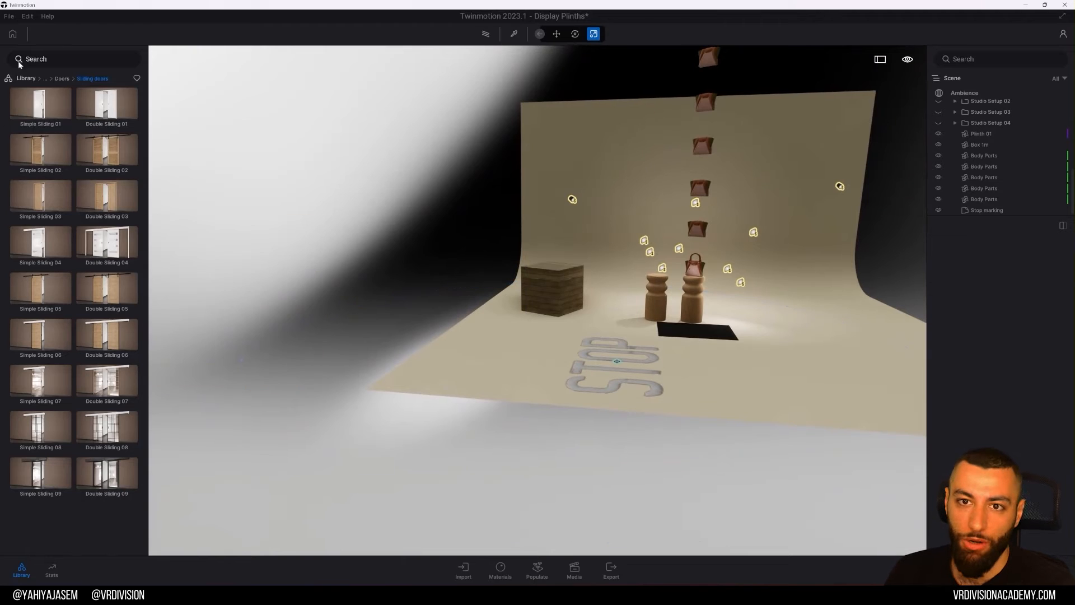
# - Place five omnidirectional lights from the Lights library around the backdrop and floor
pyautogui.click(21, 79)
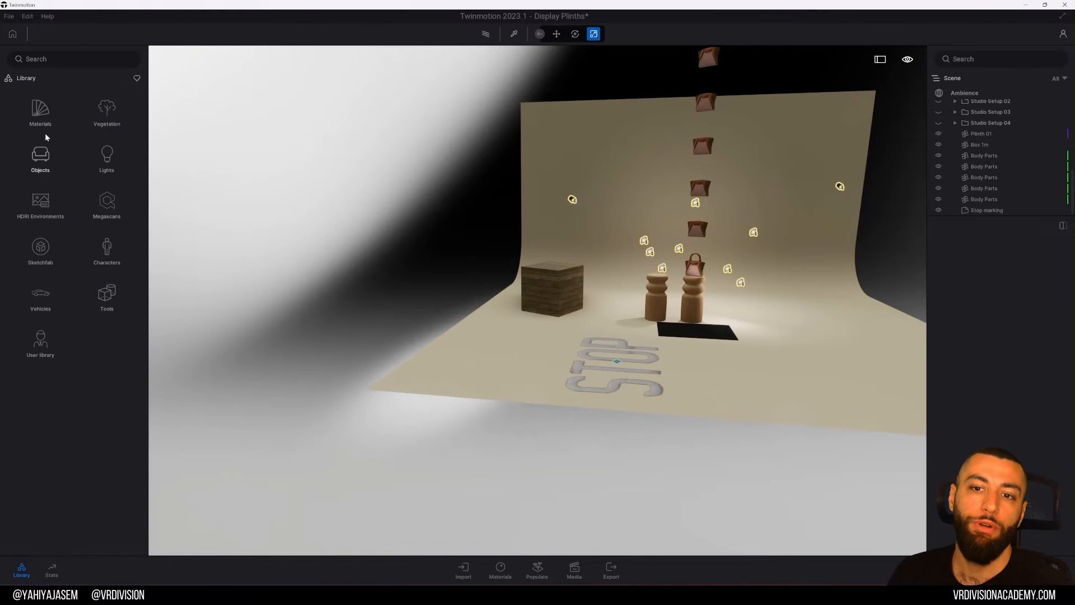
pyautogui.click(132, 168)
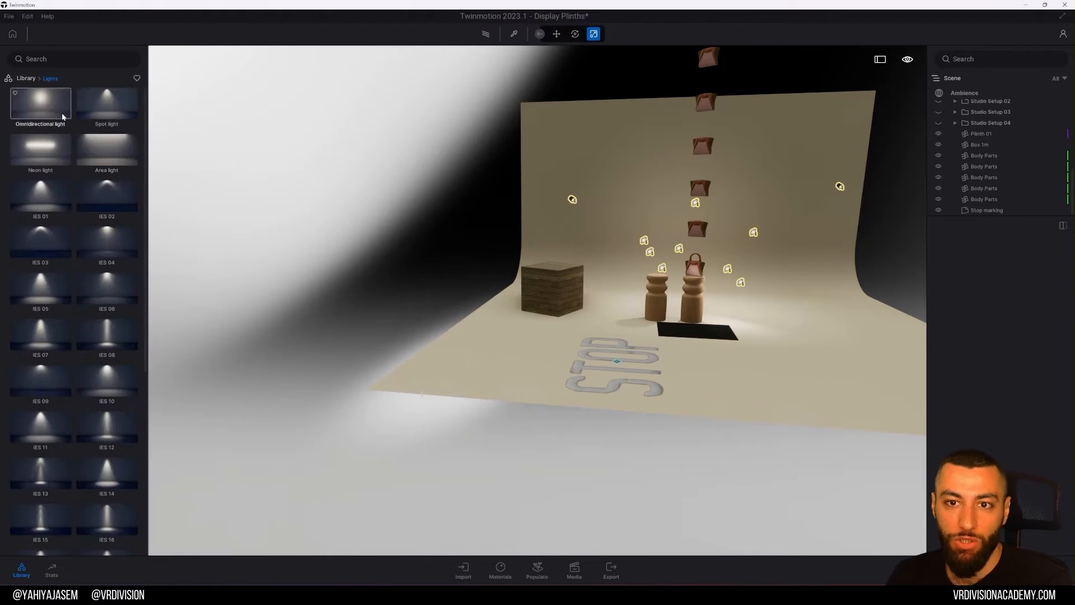
pyautogui.moveTo(41, 103); pyautogui.dragTo(602, 151)
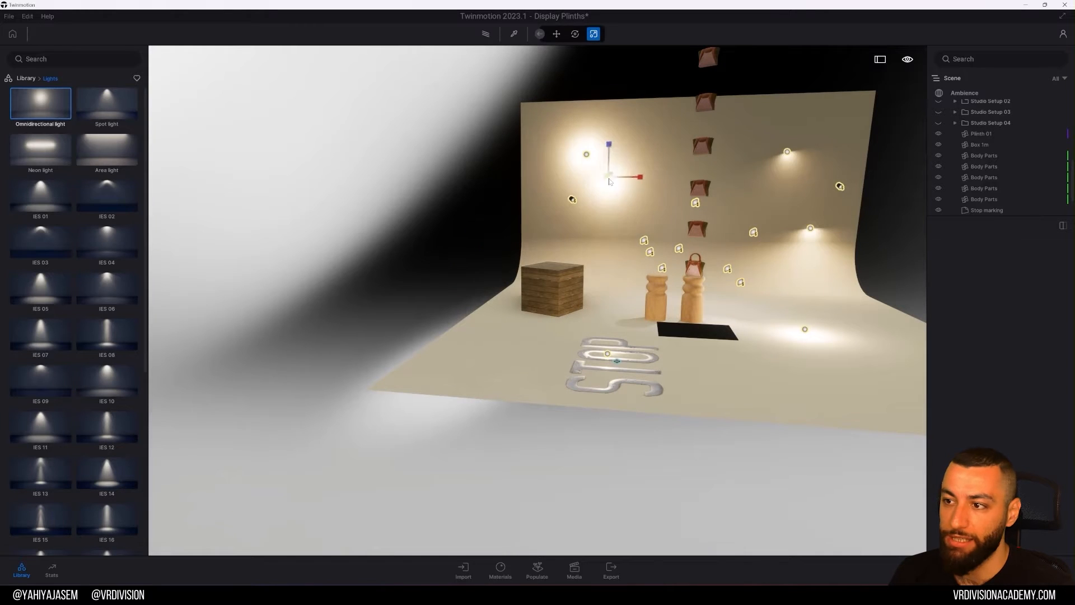
pyautogui.press('Escape')
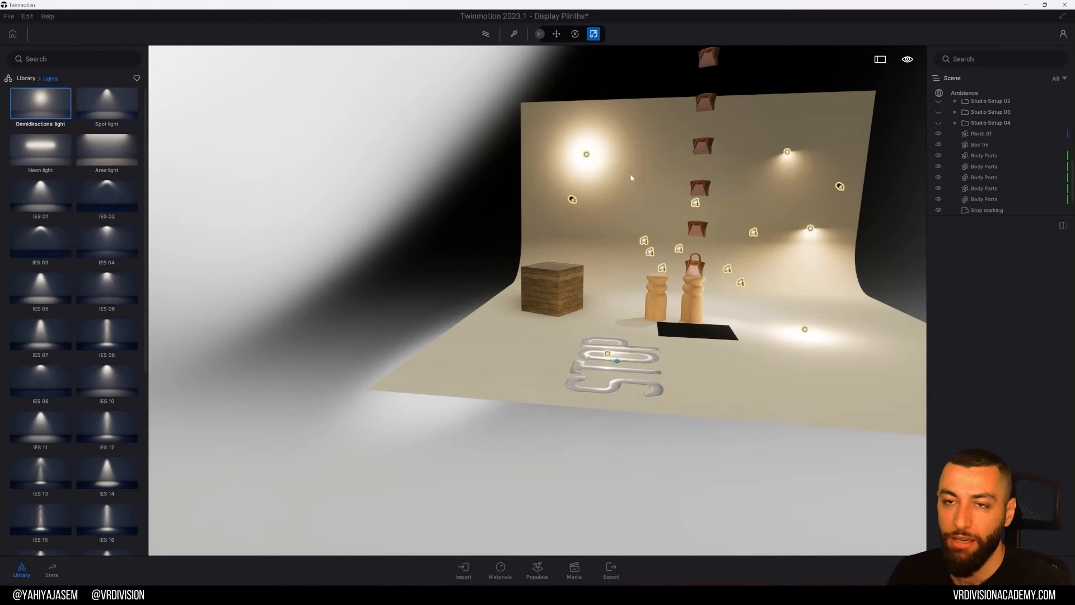
# - Enable shadows for the omnidirectional light on the backdrop above the wooden box
pyautogui.click(587, 155)
pyautogui.scroll(5, 837, 181)
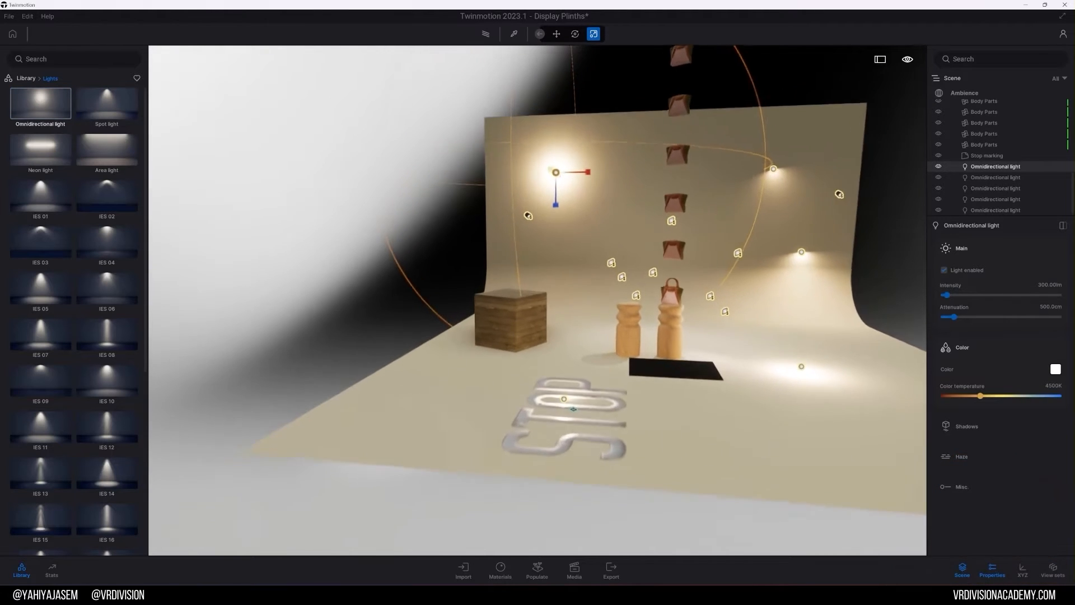
pyautogui.click(974, 426)
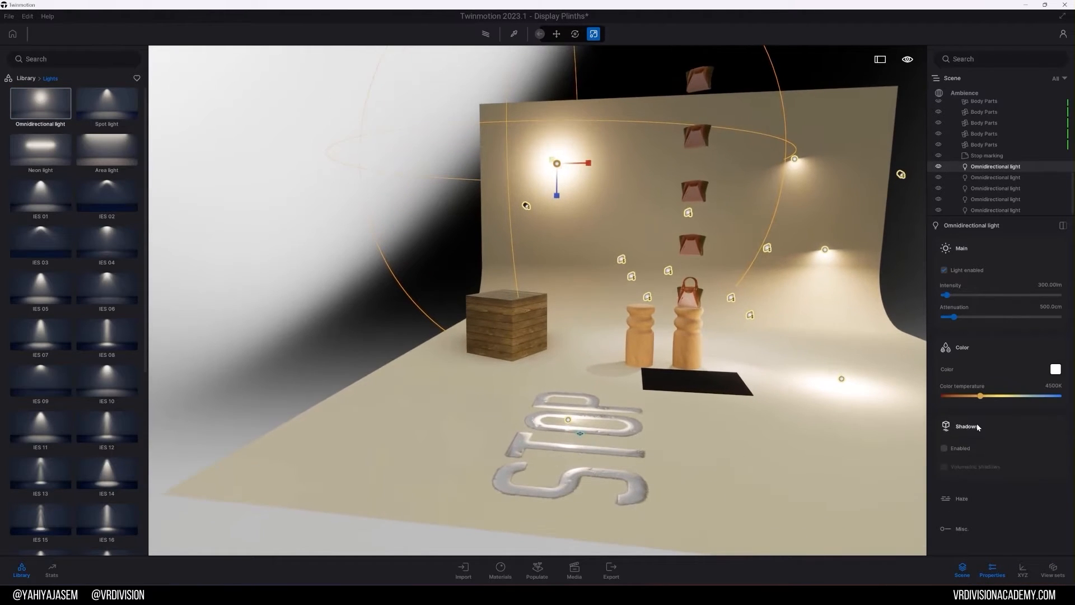
pyautogui.click(959, 449)
# - Place a neon light on the floor beside the wooden box and move it 500 cm along its vertical axis
pyautogui.moveTo(69, 154); pyautogui.dragTo(576, 315)
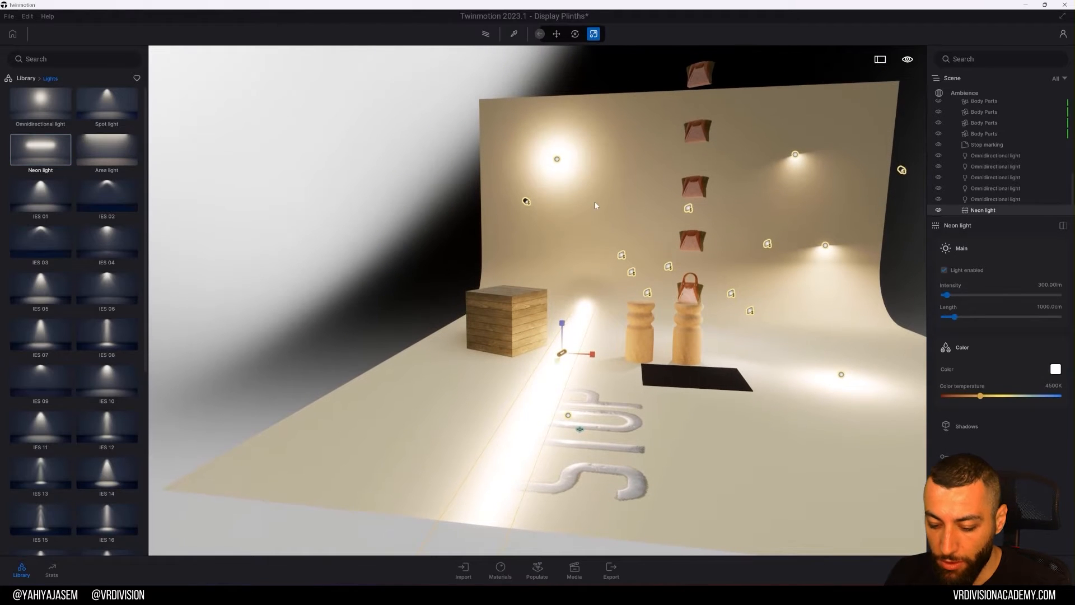
pyautogui.press('w')
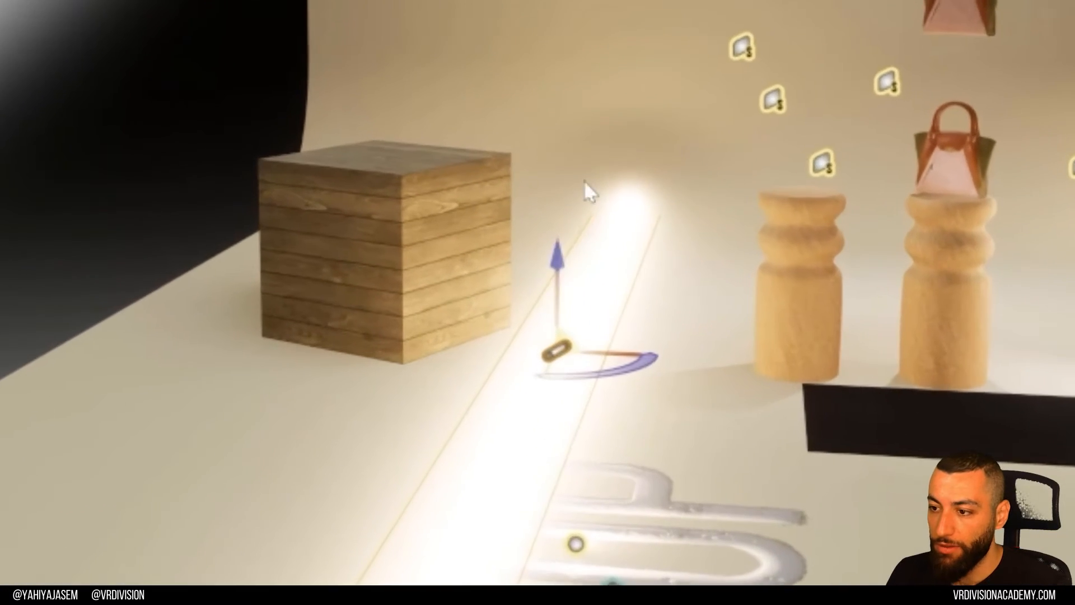
pyautogui.click(563, 323)
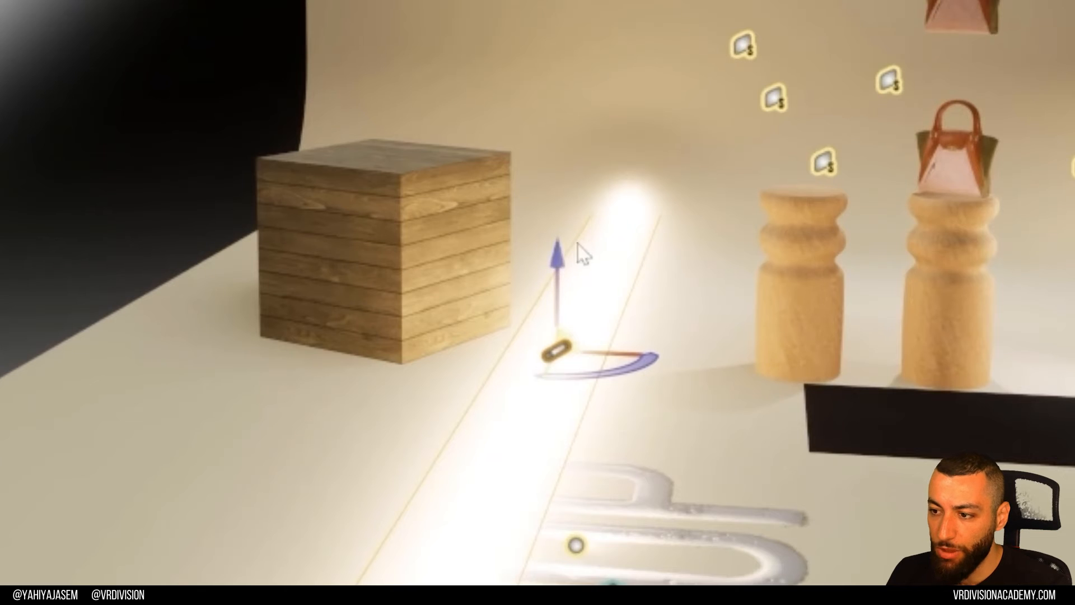
pyautogui.write('500')
pyautogui.press('Return')
# - Lower the neon light below the top edge of the backdrop and view it up close
pyautogui.moveTo(562, 327); pyautogui.dragTo(604, 240, button='right')
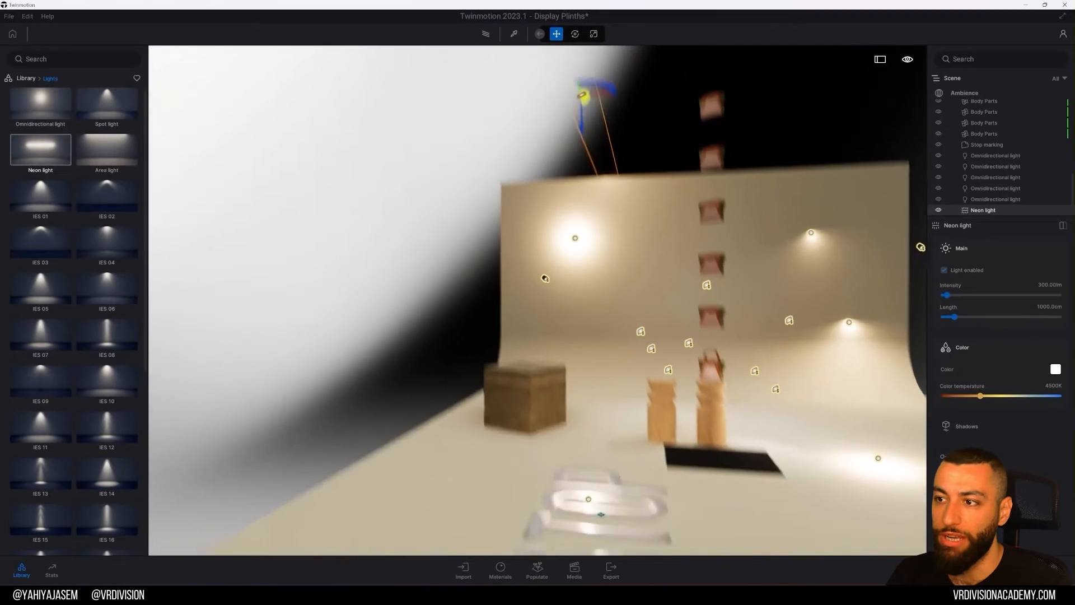
pyautogui.moveTo(597, 219); pyautogui.dragTo(597, 322)
pyautogui.scroll(5, 597, 319)
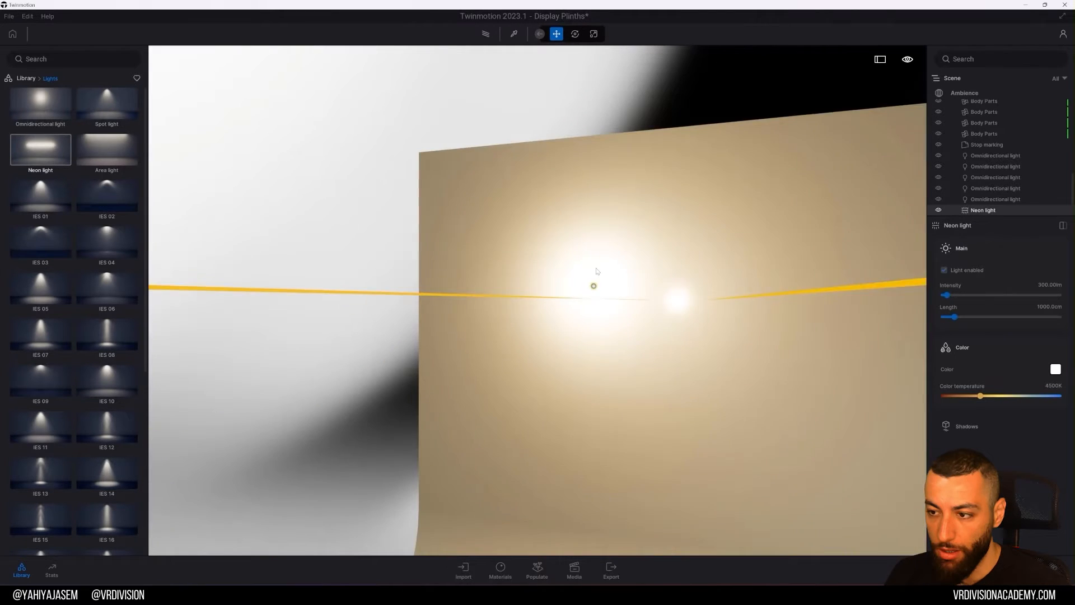
# - Try to lower the neon light onto the top of the wooden box and undo the move
pyautogui.scroll(-2, 596, 271)
pyautogui.moveTo(596, 270); pyautogui.dragTo(595, 224, button='middle')
pyautogui.scroll(-4, 595, 224)
pyautogui.scroll(-2, 605, 208)
pyautogui.moveTo(529, 267)
pyautogui.moveTo(534, 252); pyautogui.dragTo(509, 408)
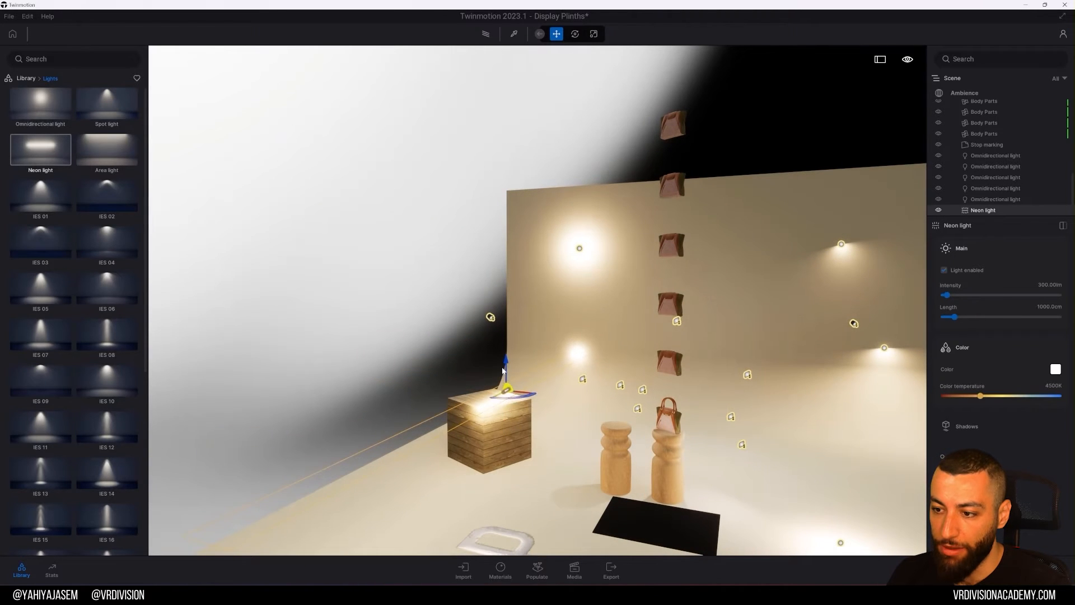
pyautogui.hotkey('ctrl', 'z')
# - Lower the neon light along its vertical axis so it hangs in front of the backdrop above the wooden box
pyautogui.keyDown('shift'); pyautogui.moveTo(529, 267); pyautogui.dragTo(541, 273, button='middle'); pyautogui.keyUp('shift')
pyautogui.moveTo(538, 277); pyautogui.dragTo(538, 347)
pyautogui.moveTo(588, 339); pyautogui.dragTo(593, 325, button='right')
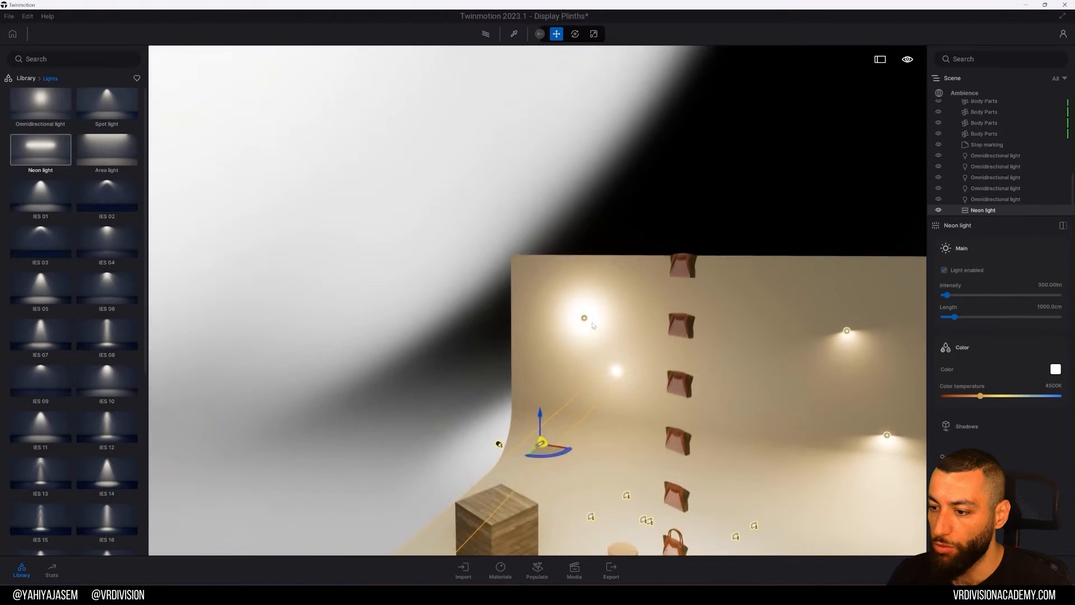
pyautogui.keyDown('shift'); pyautogui.moveTo(592, 323); pyautogui.dragTo(594, 300, button='middle'); pyautogui.keyUp('shift')
# - Enable shadows for the neon light
pyautogui.click(960, 427)
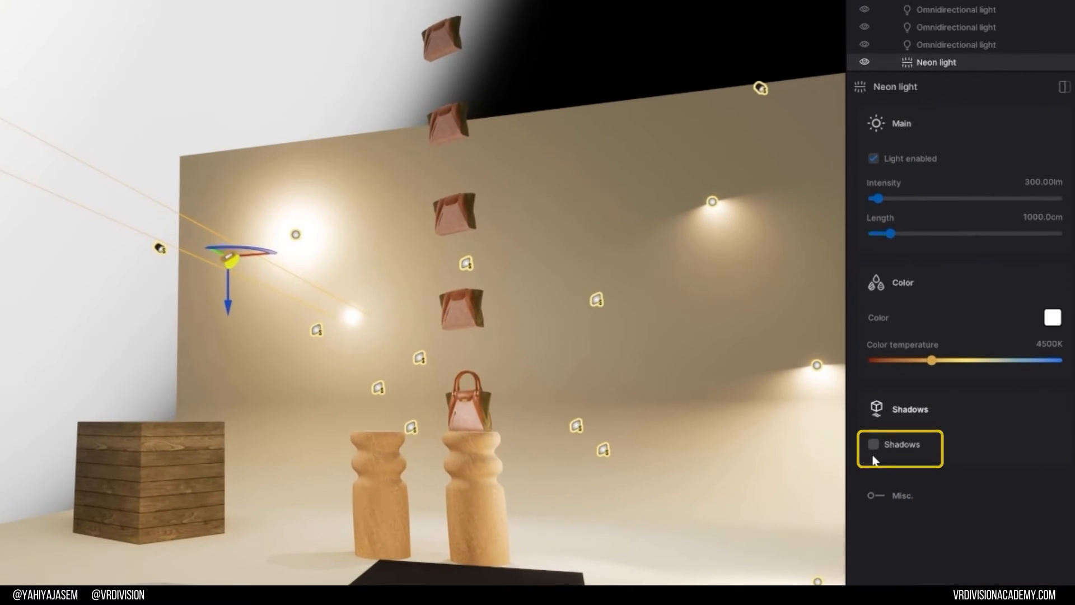
pyautogui.click(874, 444)
pyautogui.moveTo(187, 412); pyautogui.dragTo(280, 485, button='right')
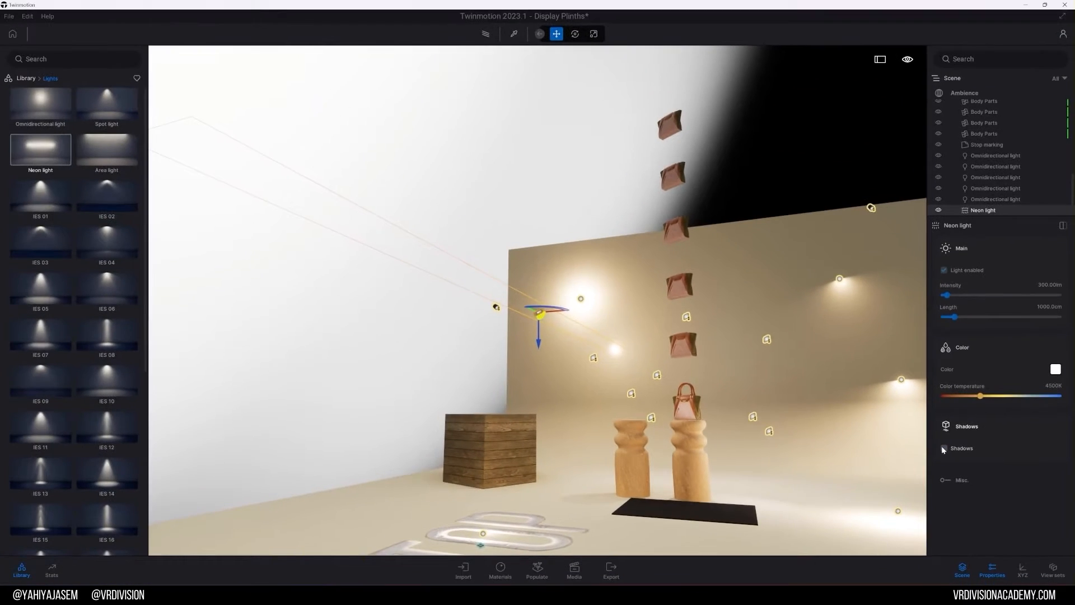
pyautogui.click(943, 448)
pyautogui.scroll(-1, 542, 271)
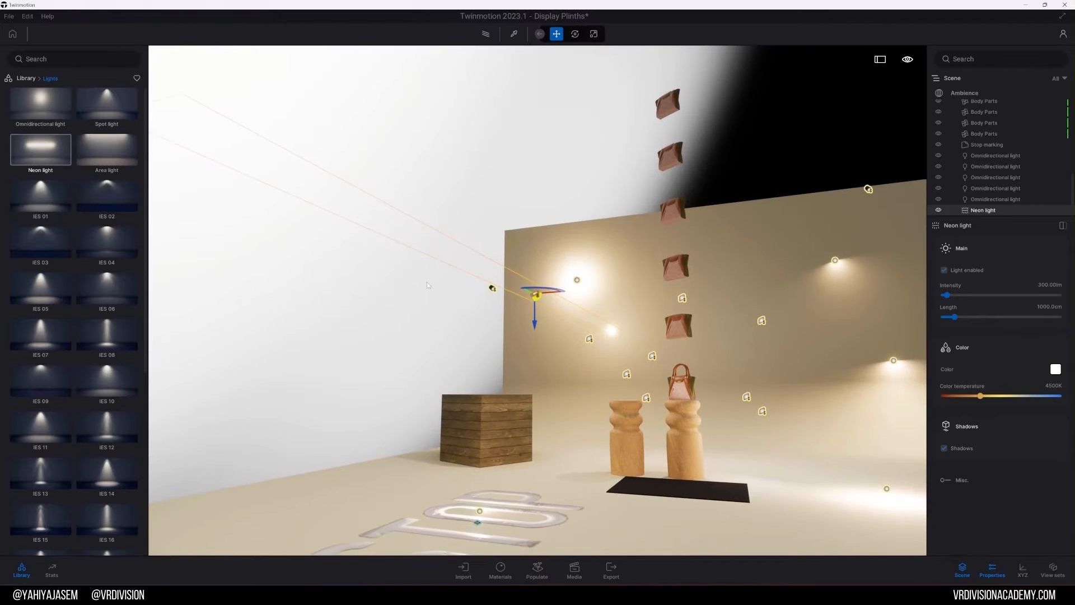
# - Check the scene's performance statistics and delete the neon light
pyautogui.click(56, 561)
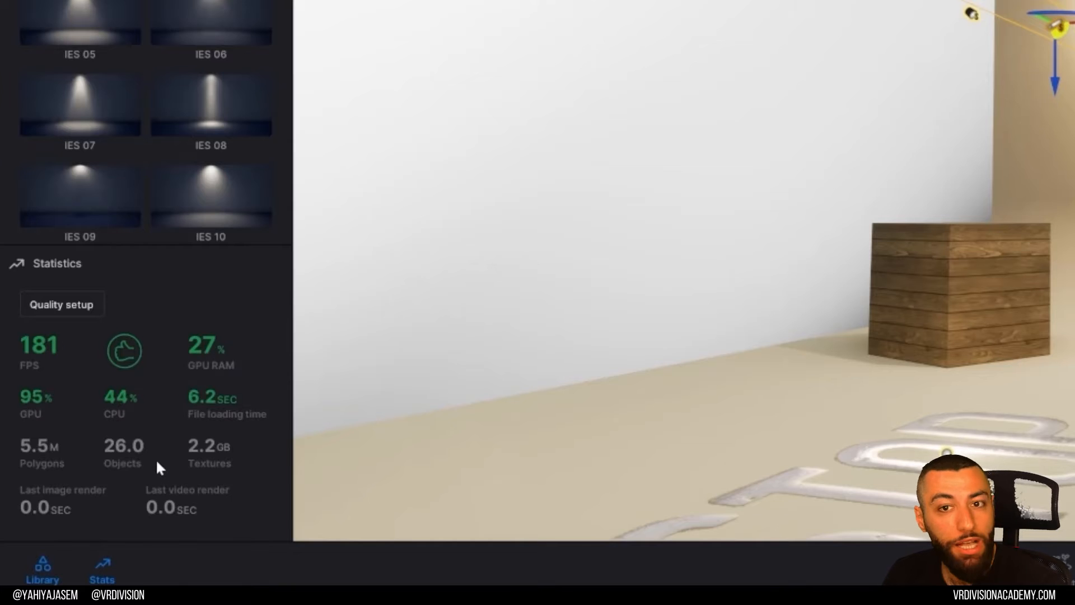
pyautogui.click(101, 568)
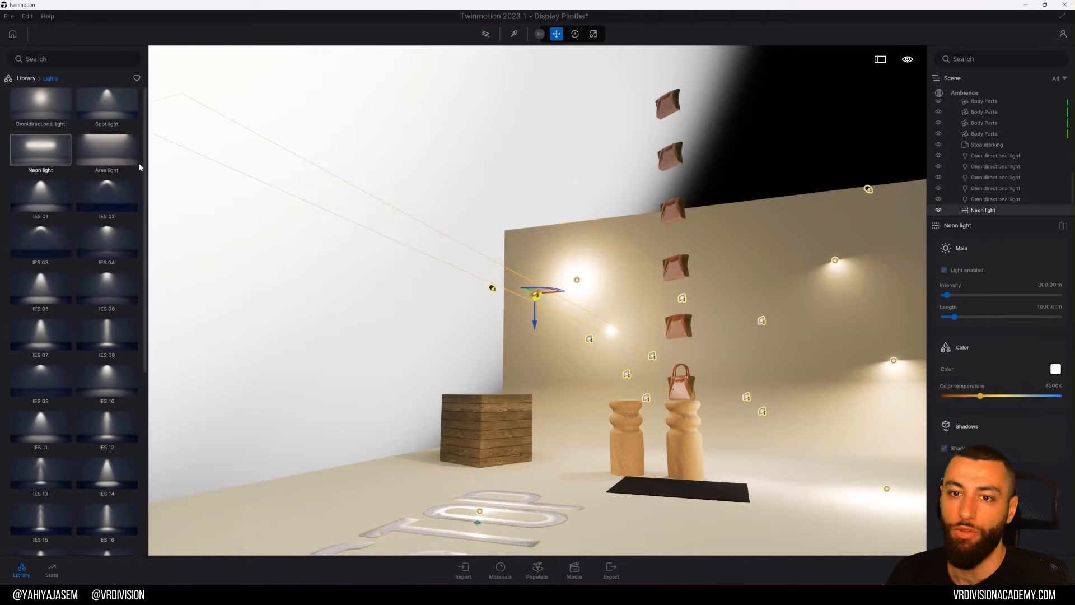
pyautogui.press('Delete')
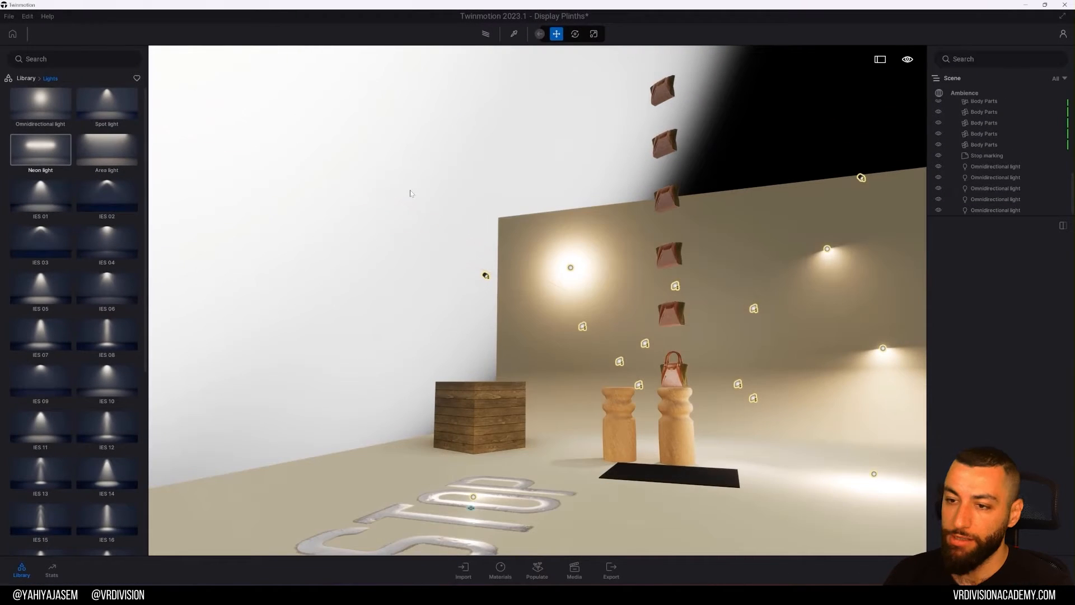
# - Place seven IES 24 lights from the Lights library across the backdrop
pyautogui.click(127, 156)
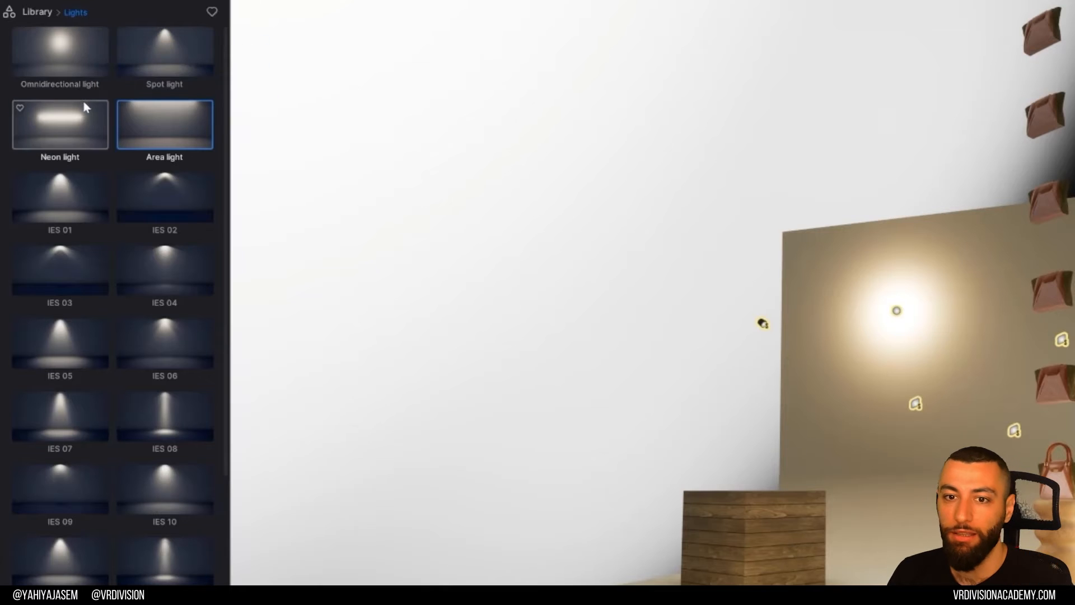
pyautogui.scroll(-3, 86, 230)
pyautogui.scroll(-4, 126, 276)
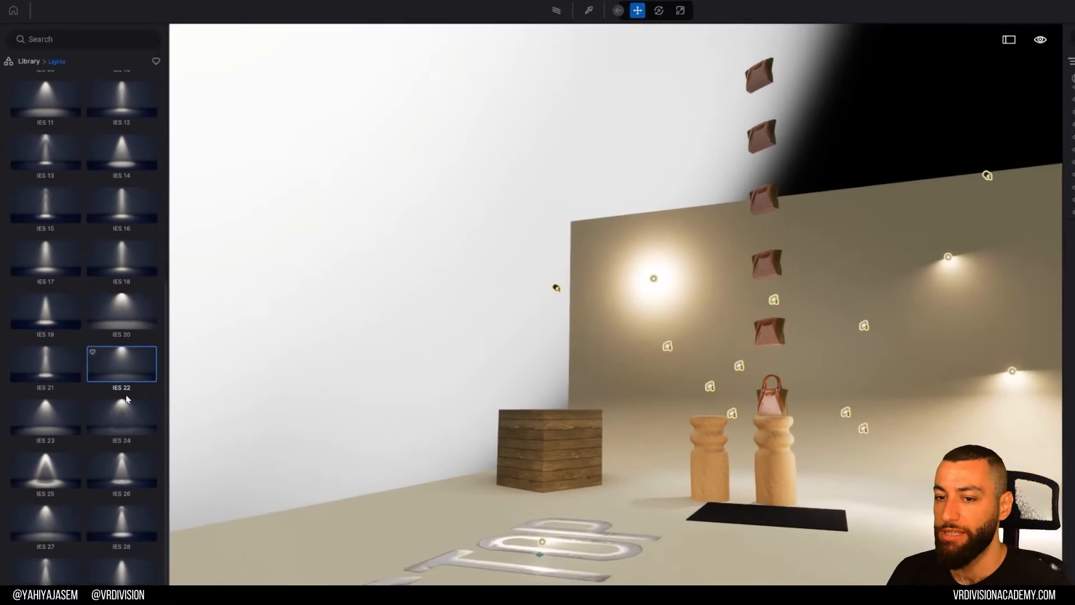
pyautogui.moveTo(164, 498); pyautogui.dragTo(735, 258)
pyautogui.click(628, 236)
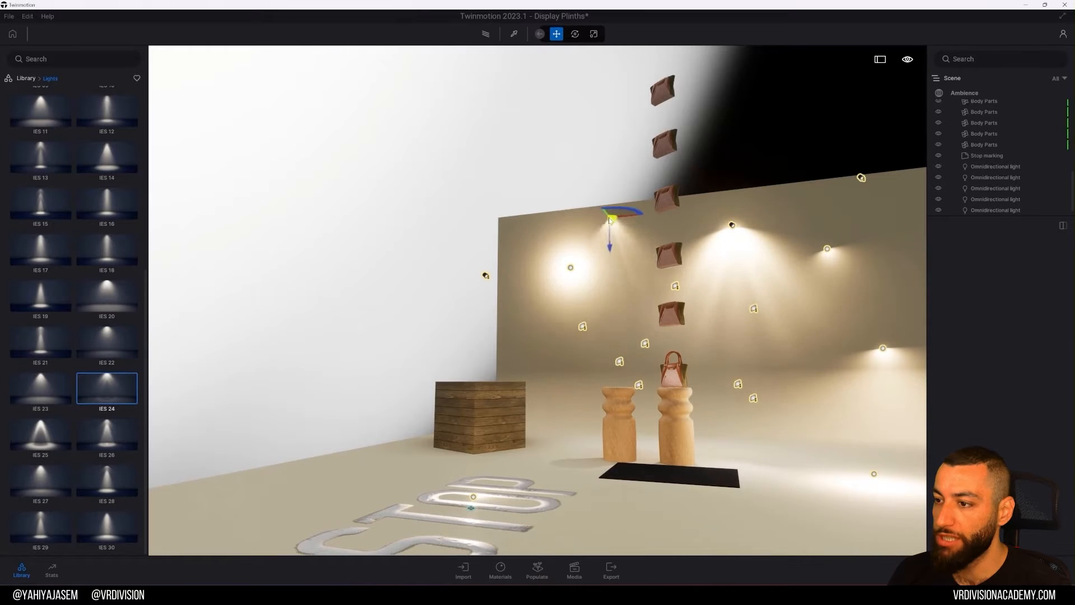
pyautogui.click(609, 217)
pyautogui.click(541, 230)
pyautogui.click(560, 316)
pyautogui.click(623, 274)
pyautogui.click(694, 263)
pyautogui.press('Escape')
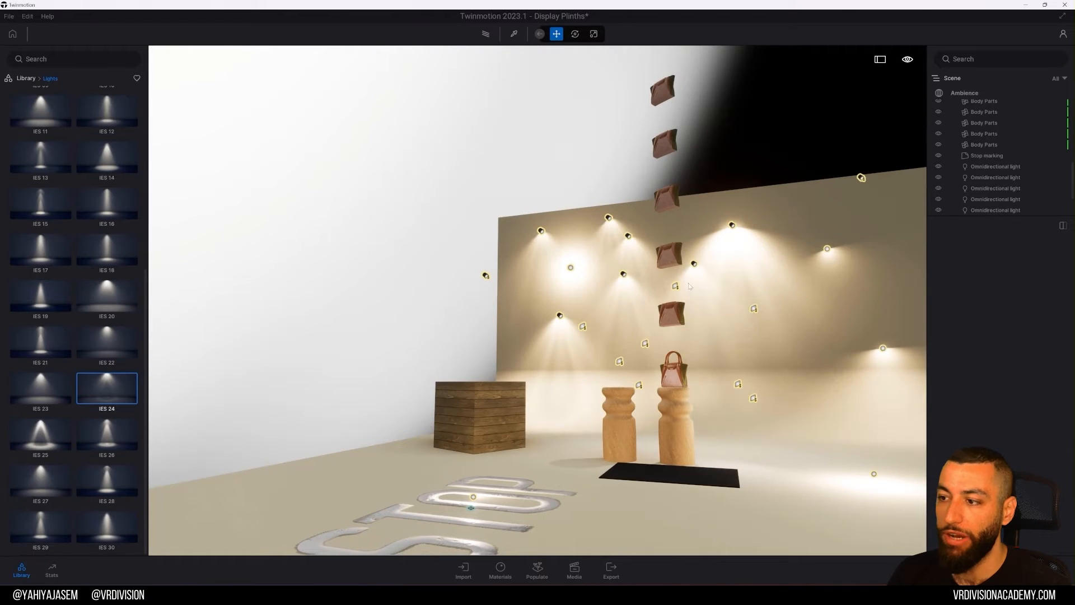
# - Undo the placement of all seven IES 24 lights
pyautogui.hotkey('ctrl', 'z')
pyautogui.hotkey('ctrl', 'z')
pyautogui.hotkey('ctrl', 'z')
pyautogui.hotkey('ctrl', 'z')
pyautogui.hotkey('ctrl', 'z')
pyautogui.hotkey('ctrl', 'z')
pyautogui.hotkey('ctrl', 'z')
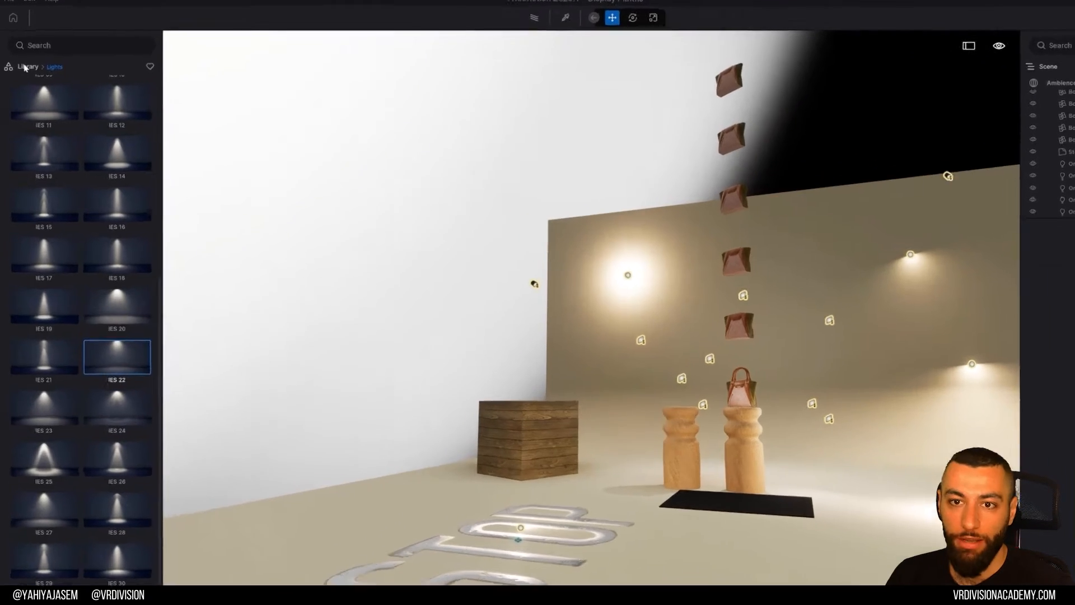
# - Open the Studio category of the library's HDRI environments, look around the current sky and preview Studio07
pyautogui.click(26, 78)
pyautogui.click(60, 208)
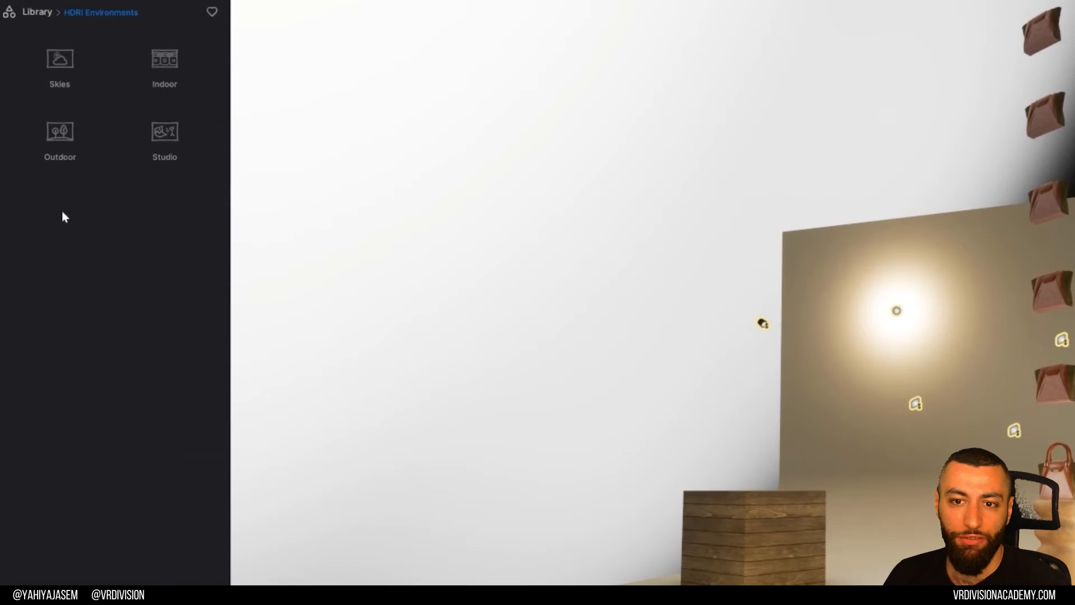
pyautogui.click(163, 140)
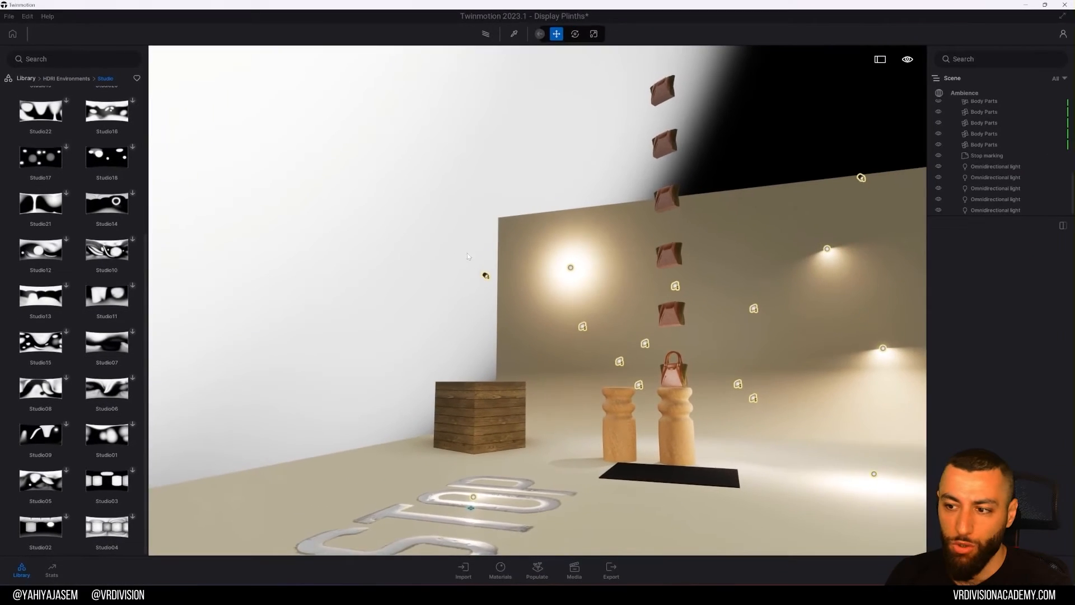
pyautogui.moveTo(291, 364); pyautogui.dragTo(386, 336, button='right')
pyautogui.moveTo(107, 347)
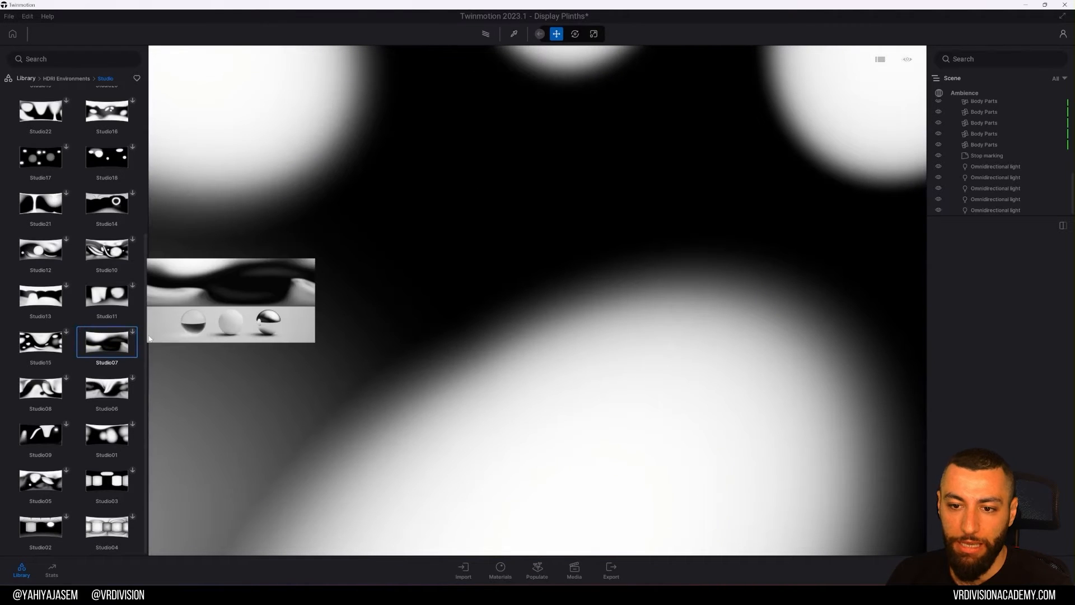
pyautogui.moveTo(508, 263); pyautogui.dragTo(404, 264, button='right')
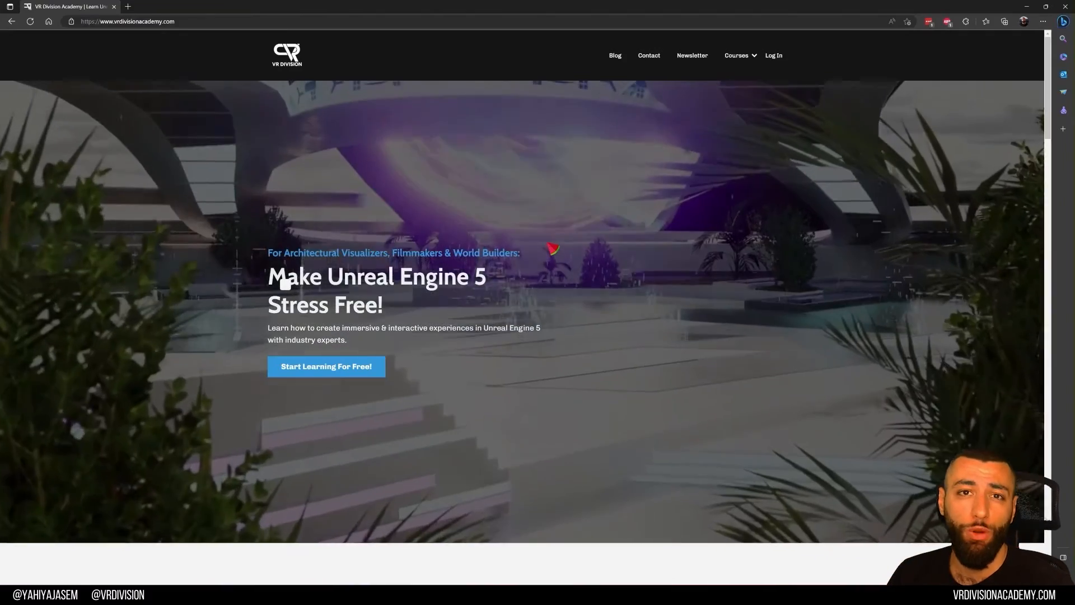
# - Switch to the browser and look through the VR Division Academy homepage, including its course and article sections
pyautogui.scroll(-7, 436, 317)
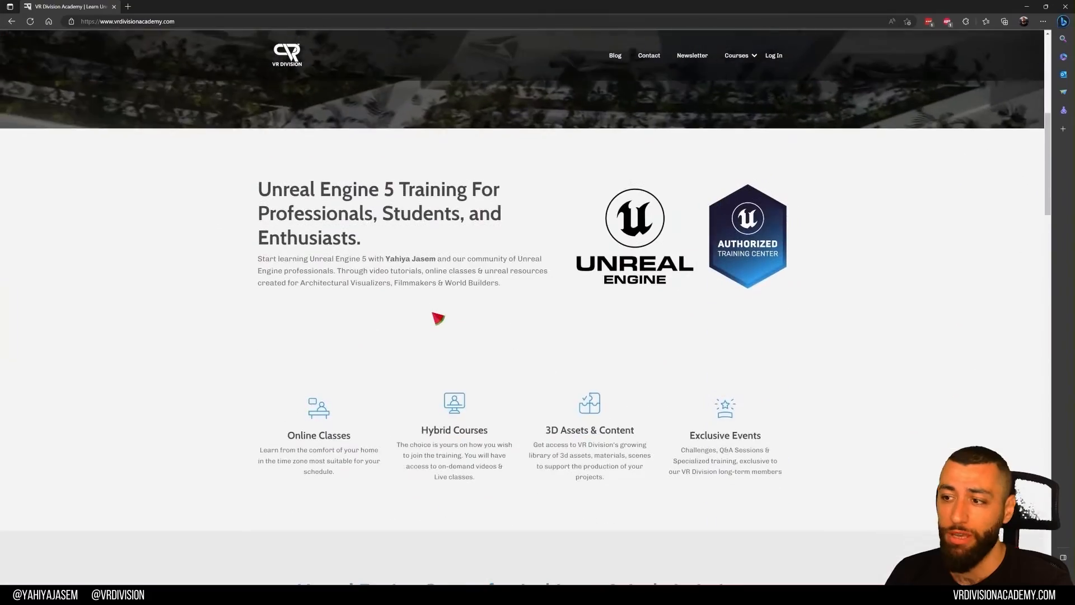
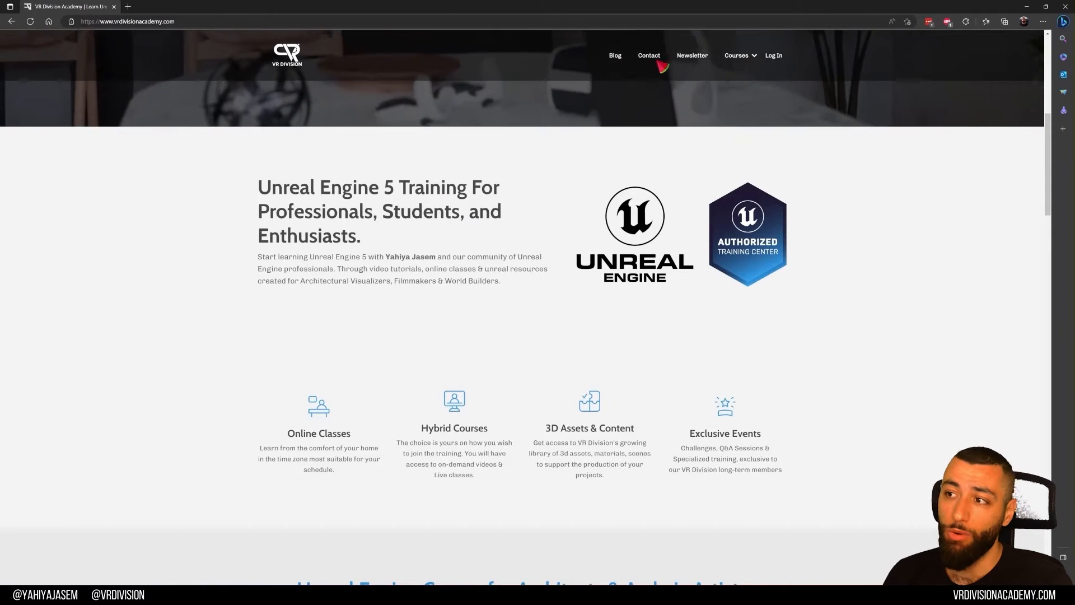
pyautogui.scroll(-9, 818, 218)
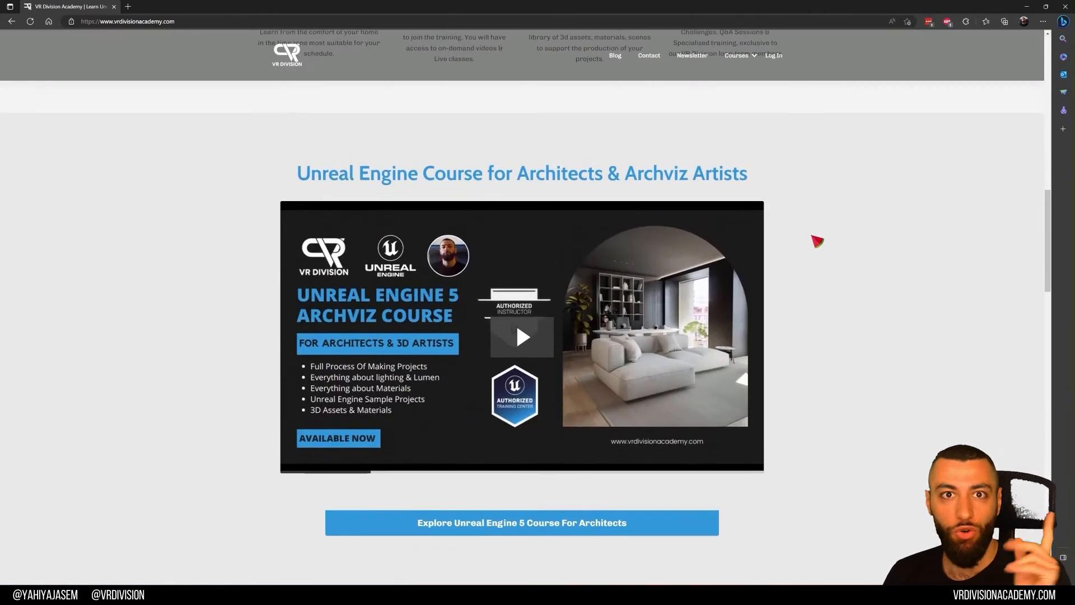
pyautogui.scroll(-10, 823, 234)
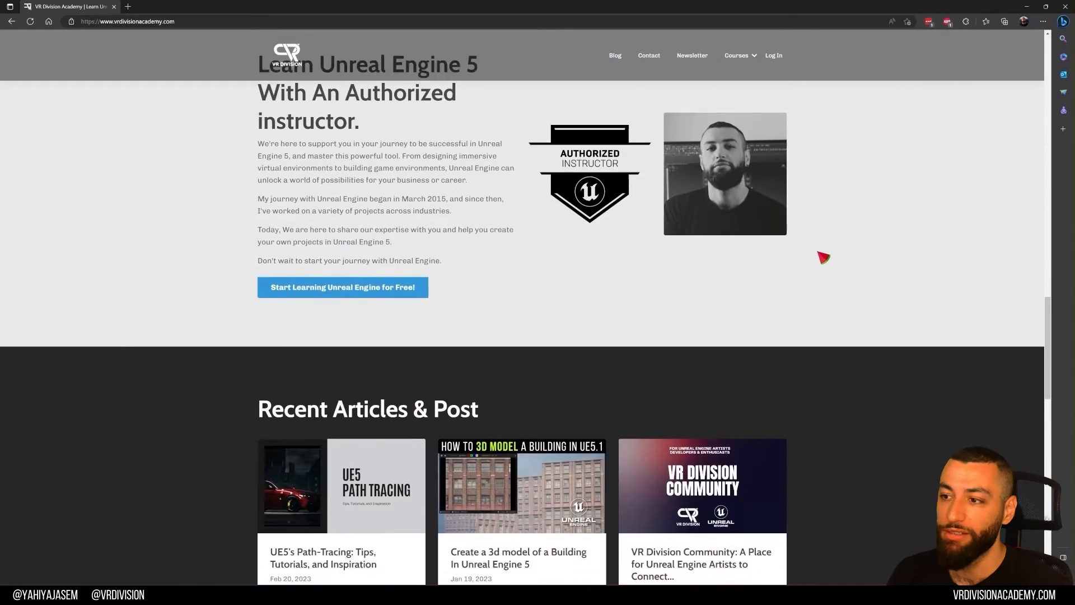
pyautogui.scroll(-11, 827, 257)
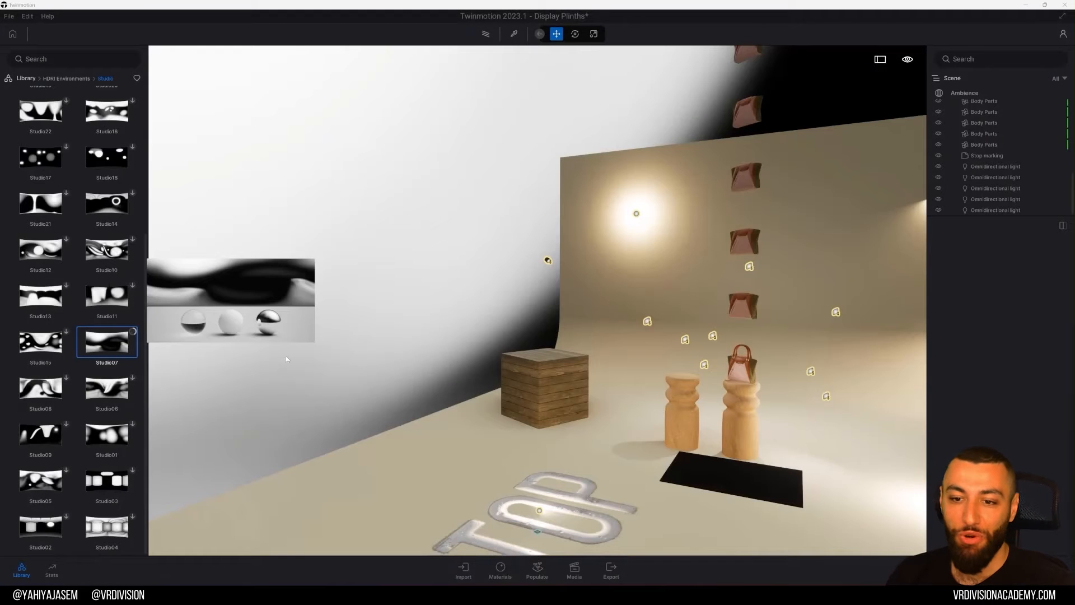
# - Return to Twinmotion, apply the Studio07 HDRI environment to the scene and inspect its lighting on the backdrop
pyautogui.moveTo(376, 305); pyautogui.dragTo(378, 312, button='right')
pyautogui.moveTo(111, 354); pyautogui.dragTo(459, 246)
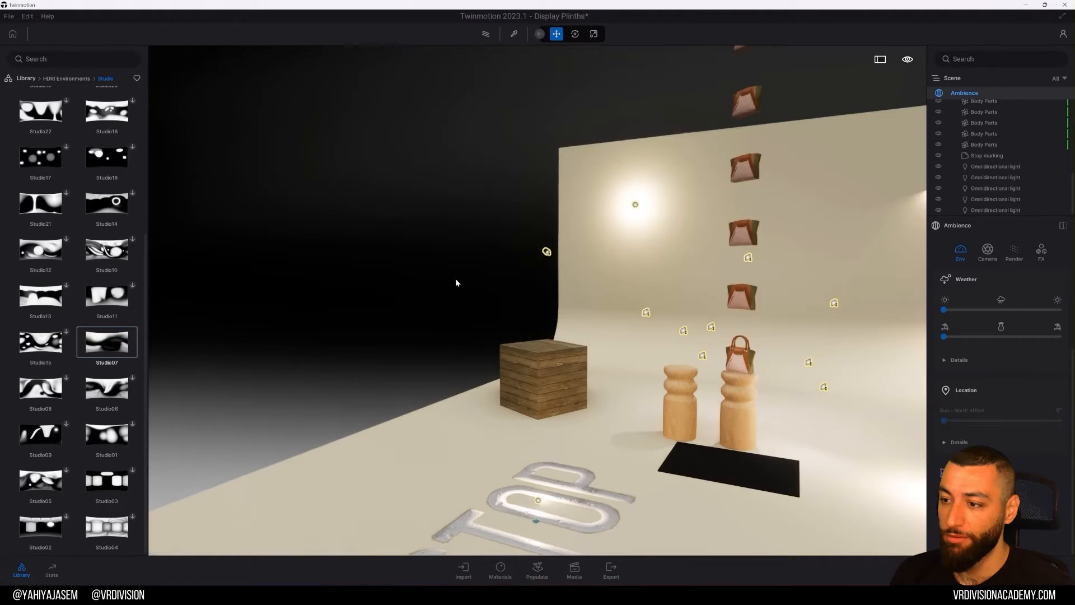
pyautogui.moveTo(456, 282); pyautogui.dragTo(683, 297, button='right')
pyautogui.moveTo(538, 296); pyautogui.dragTo(476, 300, button='right')
pyautogui.scroll(6, 537, 300)
pyautogui.scroll(-6, 537, 300)
pyautogui.press('s')
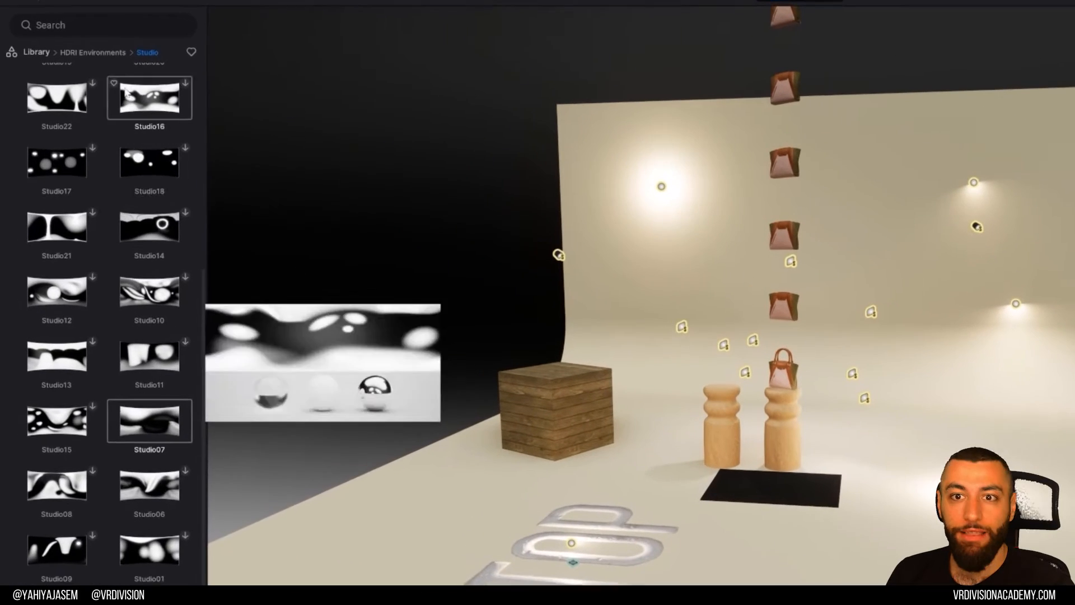
# - Examine the clear low-sun skies among the HDRI environments
pyautogui.click(89, 73)
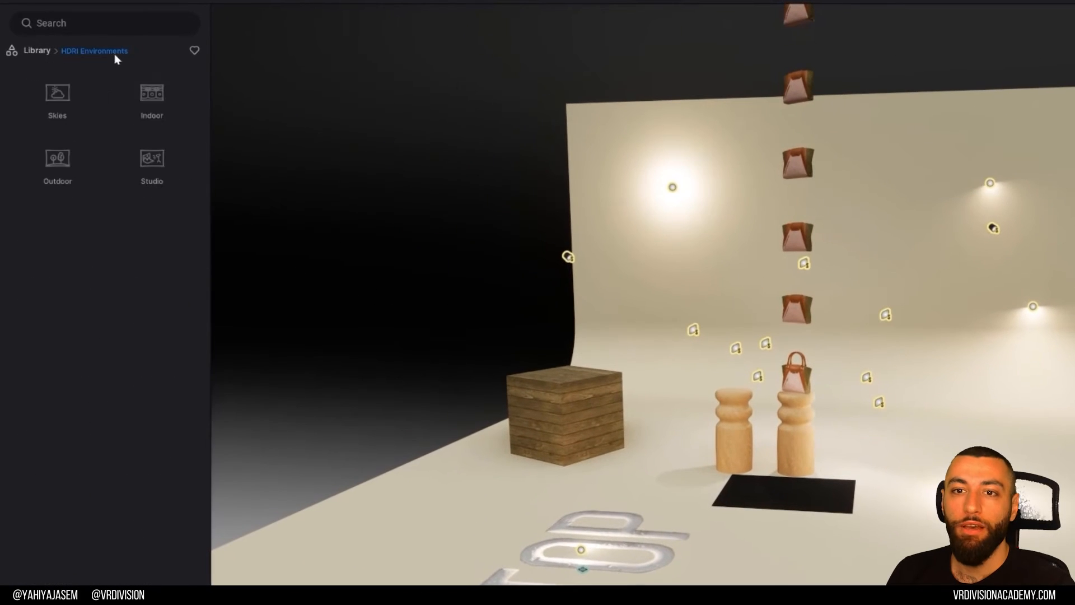
pyautogui.click(73, 101)
pyautogui.click(73, 99)
pyautogui.click(69, 109)
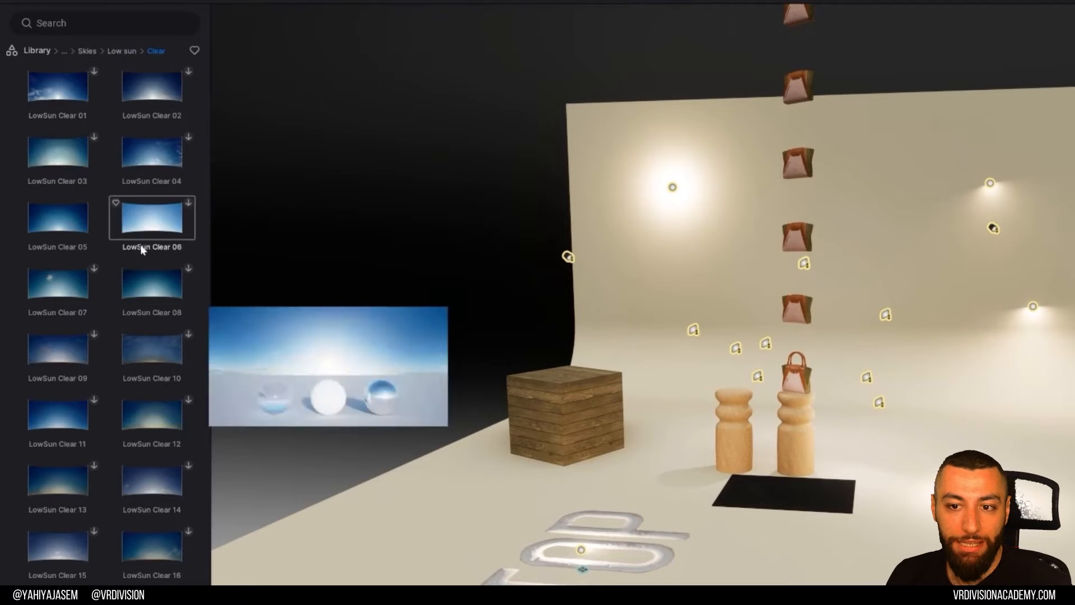
pyautogui.click(63, 52)
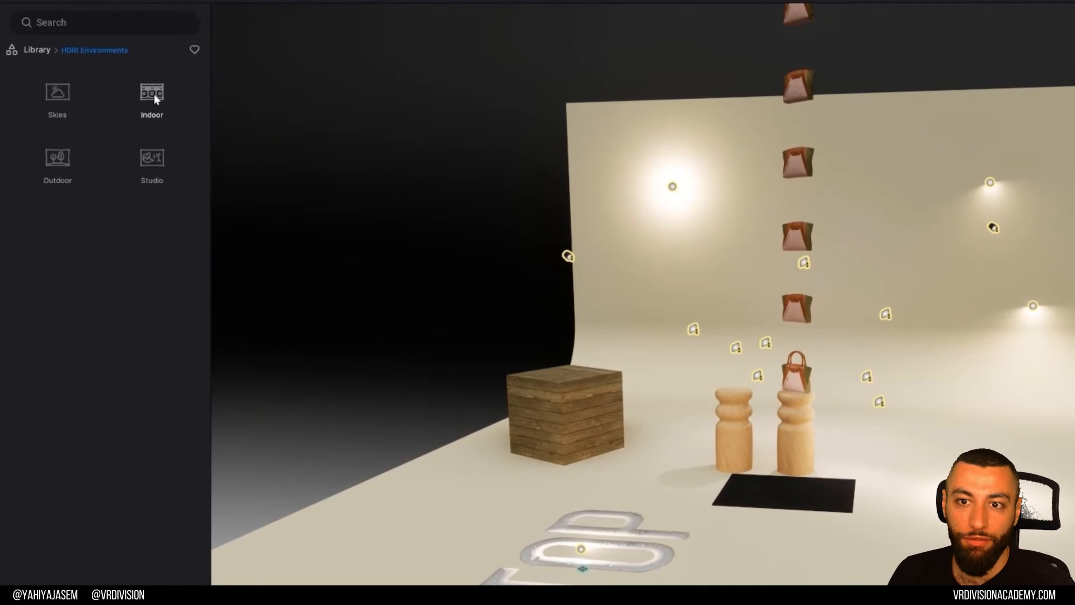
# - Examine the Indoor and Outdoor HDRI environments in the library
pyautogui.click(153, 94)
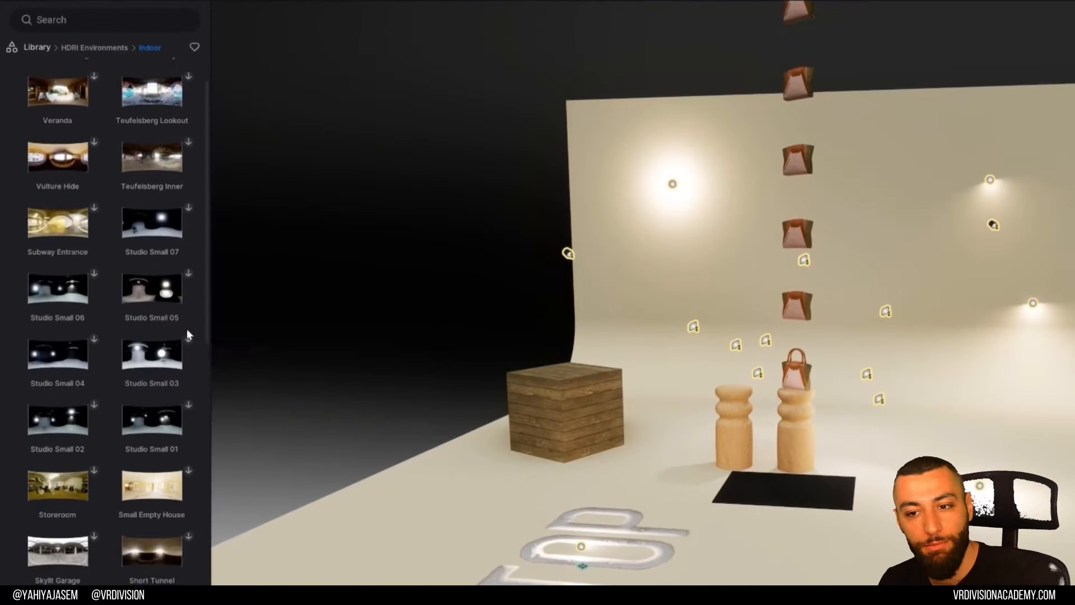
pyautogui.scroll(-2, 168, 364)
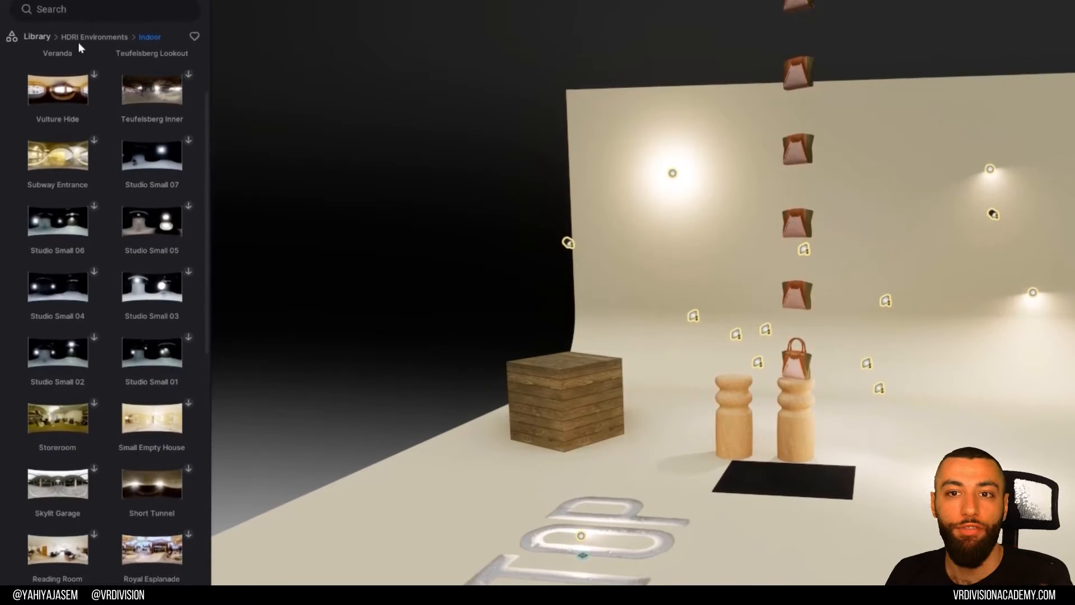
pyautogui.click(81, 40)
pyautogui.click(59, 128)
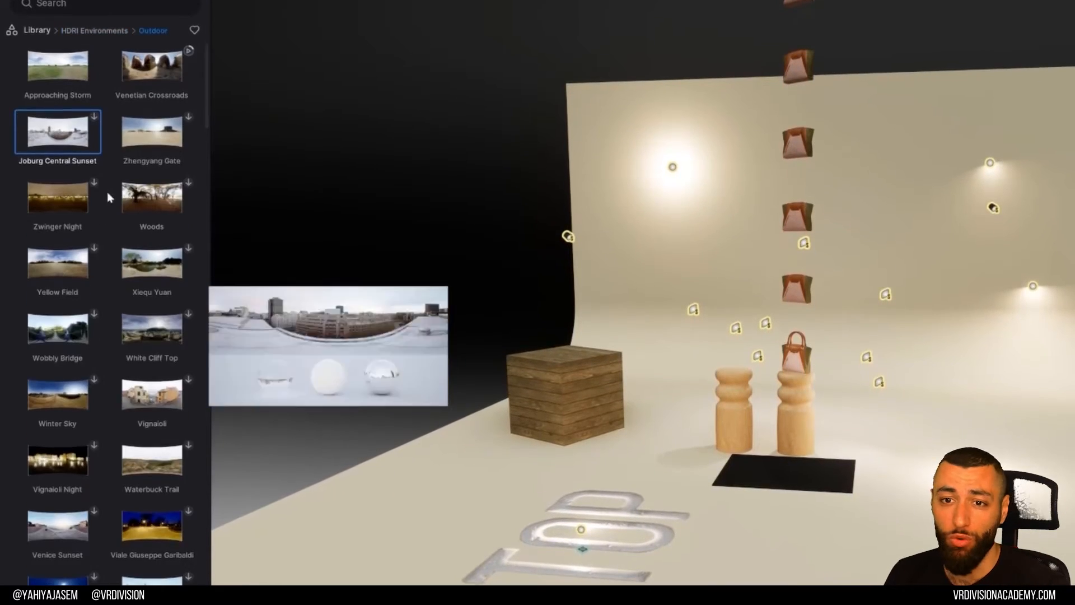
pyautogui.scroll(-4, 143, 462)
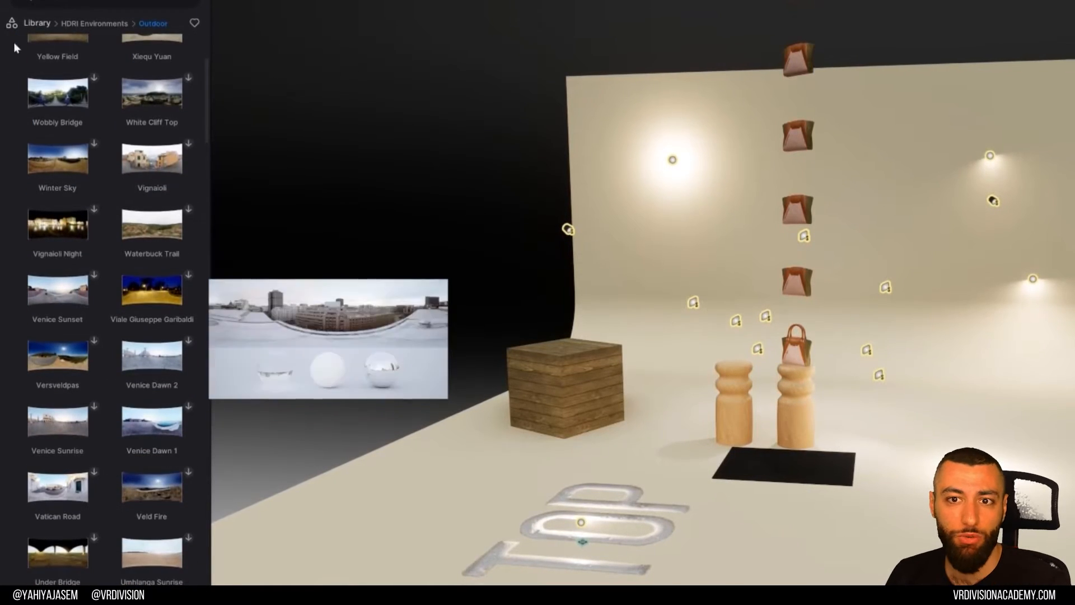
# - Place the Tileable Leakage decal from the Megascans Leakage decals on the backdrop behind the plinths
pyautogui.click(36, 23)
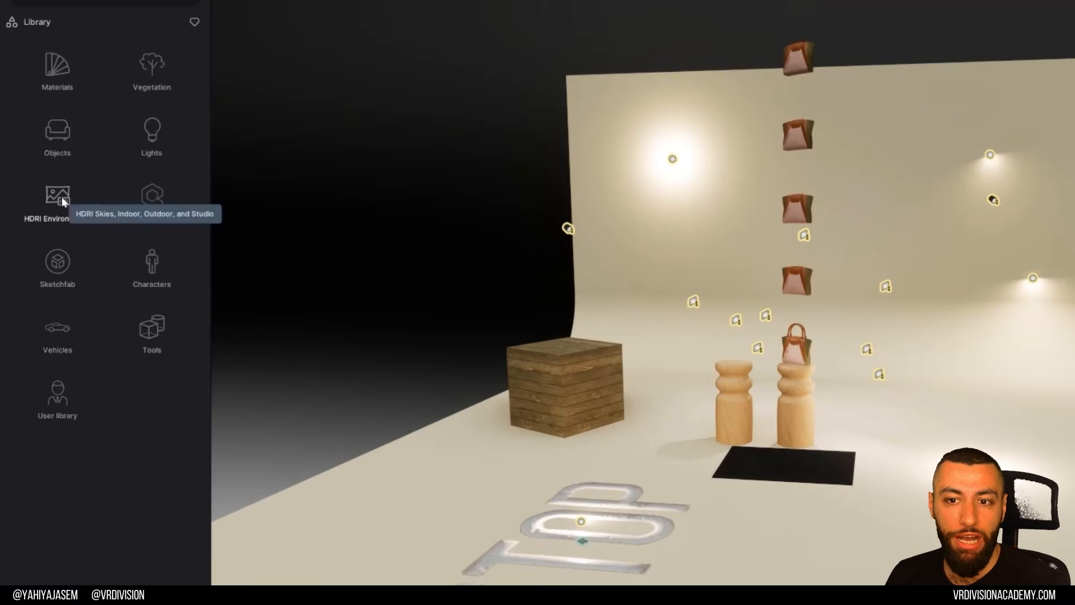
pyautogui.click(151, 196)
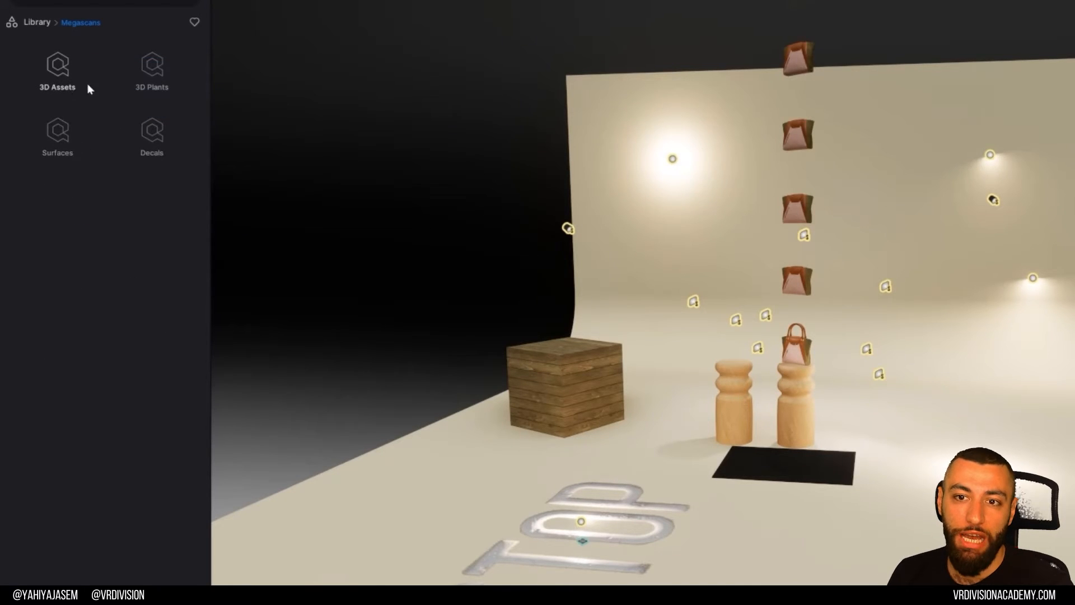
pyautogui.click(144, 149)
pyautogui.click(157, 138)
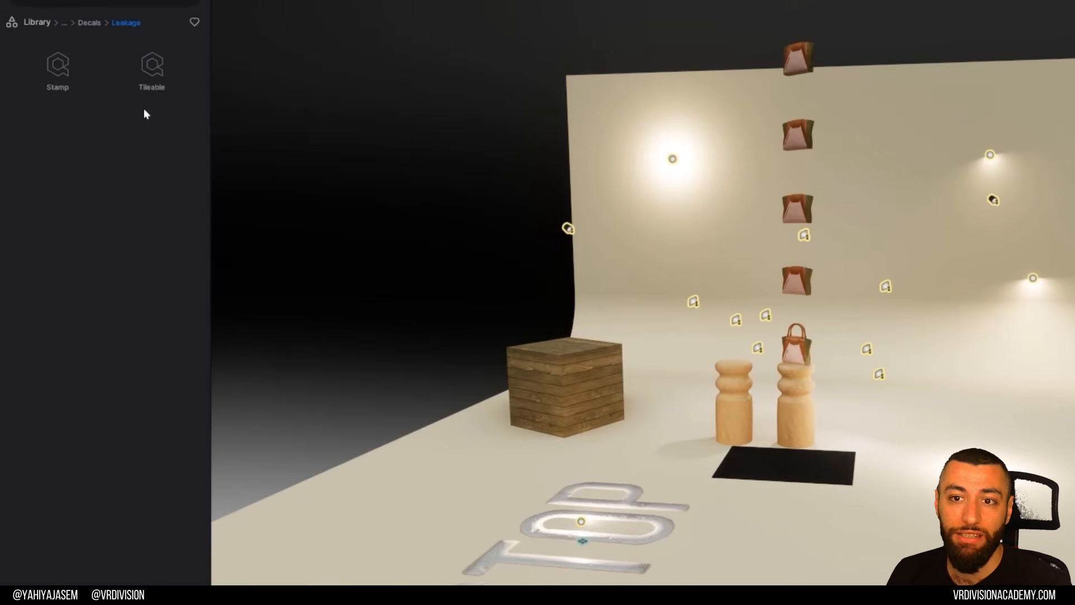
pyautogui.click(149, 87)
pyautogui.moveTo(69, 64); pyautogui.dragTo(808, 169)
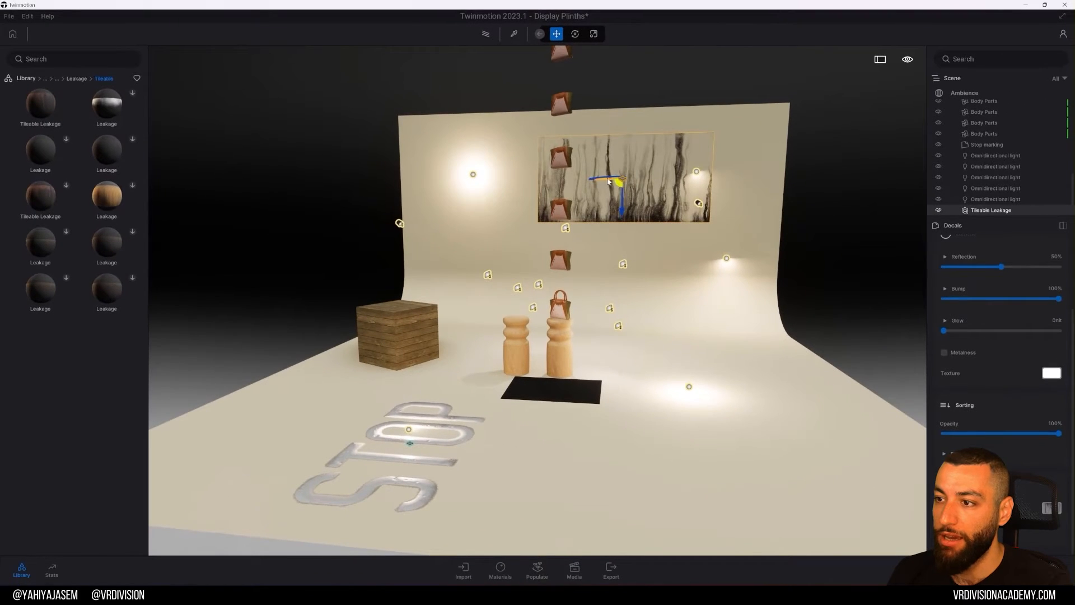
# - Rotate the Tileable Leakage decal so its streaks run down the backdrop, and check it in a path-traced preview
pyautogui.moveTo(605, 203); pyautogui.dragTo(723, 206)
pyautogui.press('r')
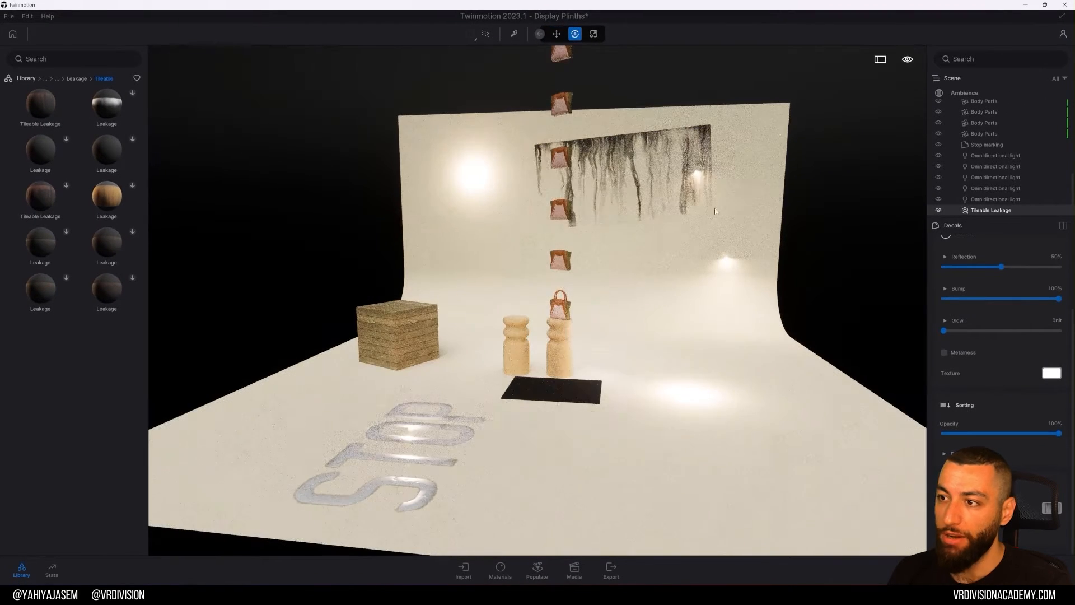
pyautogui.moveTo(616, 219); pyautogui.dragTo(636, 223, button='right')
pyautogui.press('r')
# - Examine the Carpet materials among the Megascans Fabric surfaces
pyautogui.click(70, 80)
pyautogui.click(66, 80)
pyautogui.click(49, 80)
pyautogui.click(41, 156)
pyautogui.click(43, 149)
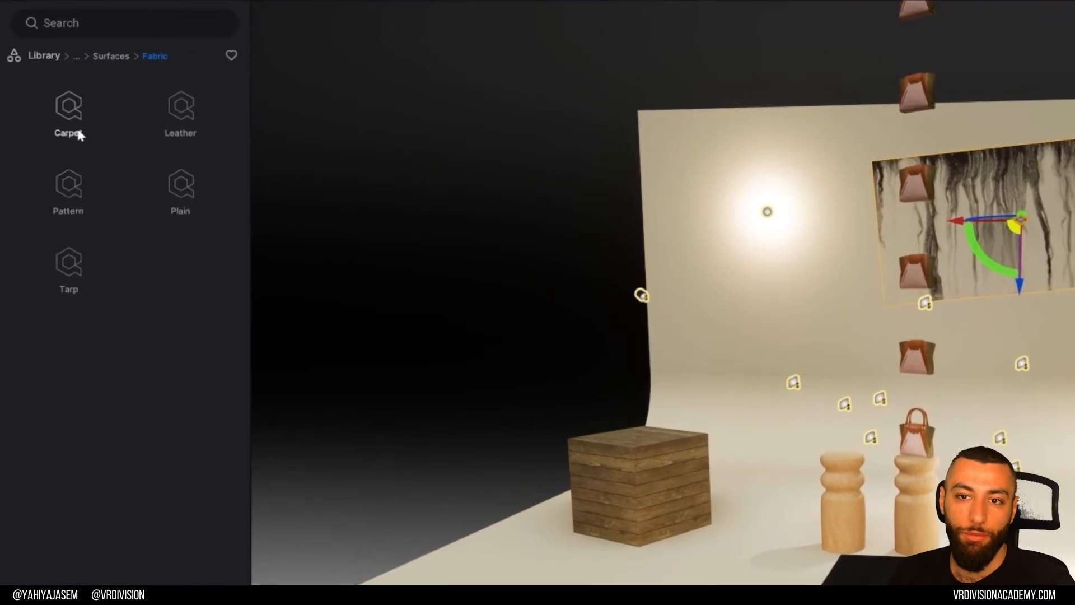
pyautogui.scroll(-10, 181, 290)
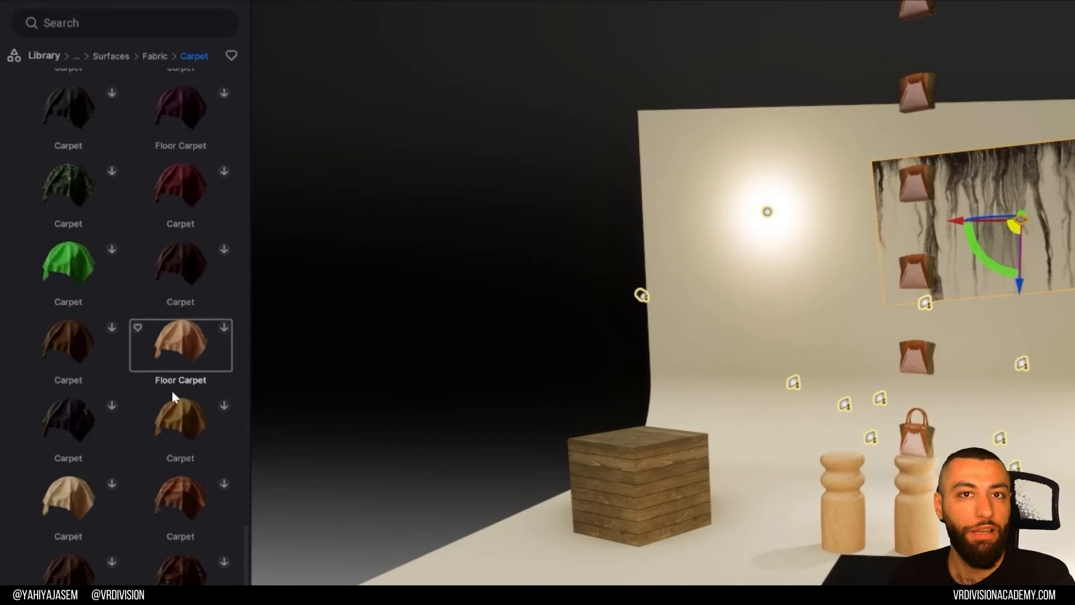
pyautogui.scroll(10, 171, 389)
# - Examine the Climber plants in the Megascans 3D Plants collection
pyautogui.click(110, 56)
pyautogui.click(100, 58)
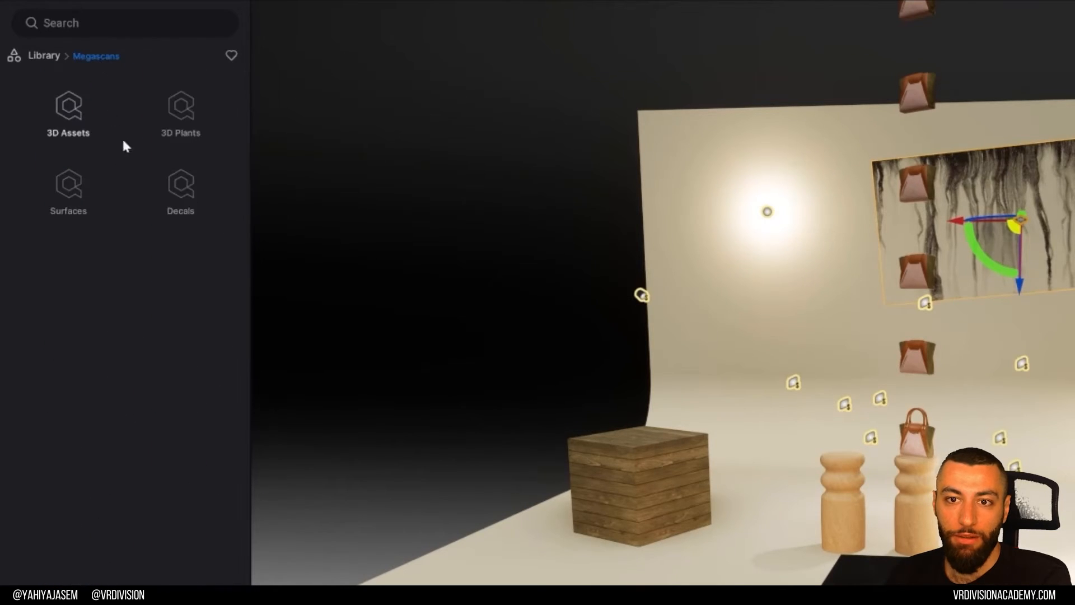
pyautogui.click(159, 127)
pyautogui.click(182, 179)
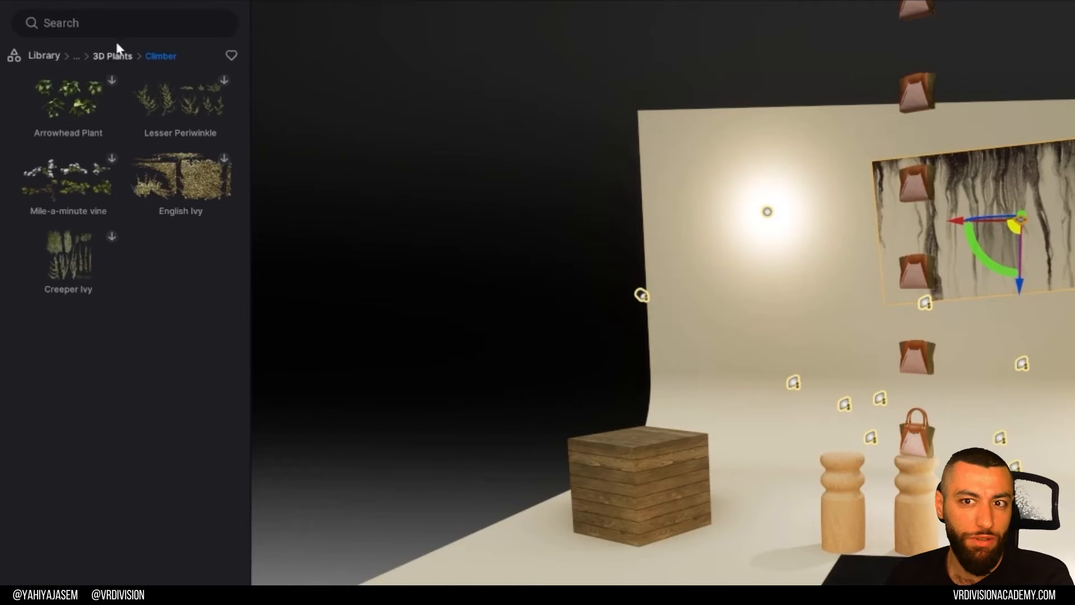
pyautogui.click(108, 58)
pyautogui.click(106, 58)
# - Examine the Building categories and Balcony models among the Megascans 3D Assets
pyautogui.click(96, 115)
pyautogui.click(98, 119)
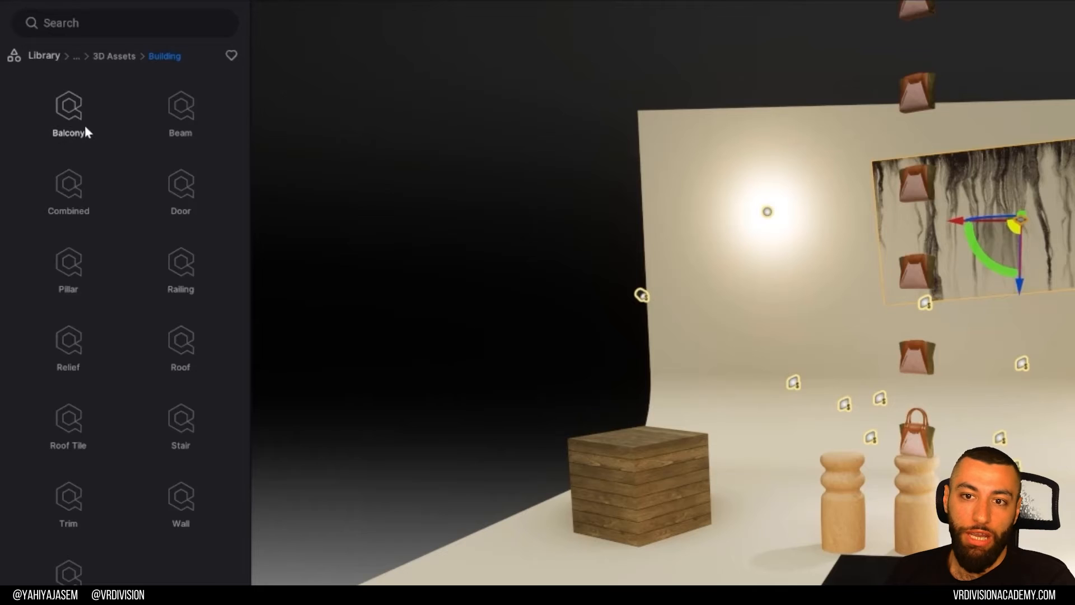
pyautogui.click(86, 126)
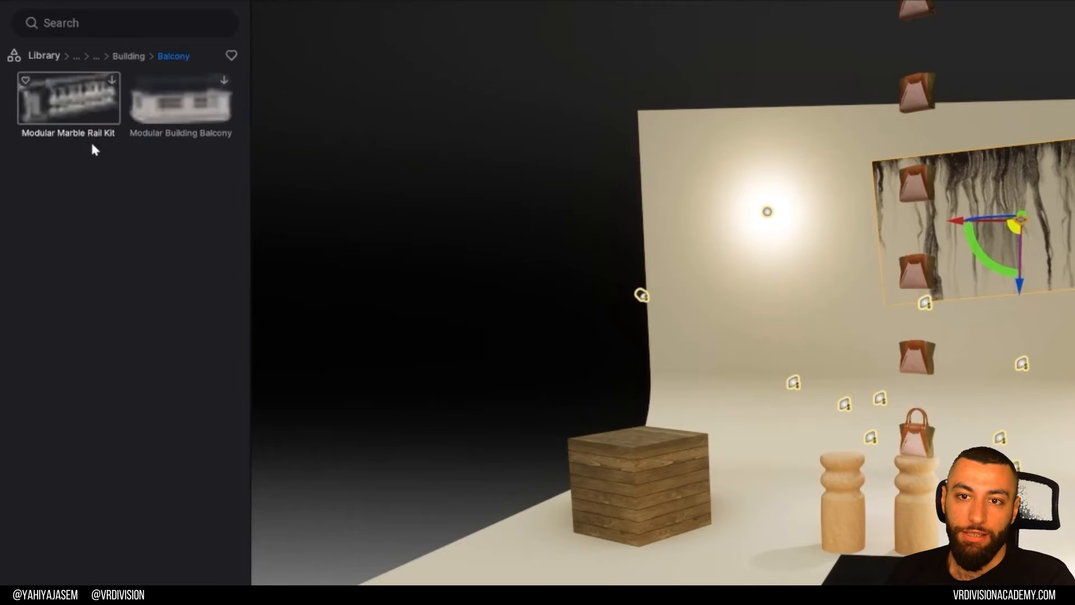
pyautogui.click(125, 56)
pyautogui.click(101, 56)
pyautogui.click(84, 56)
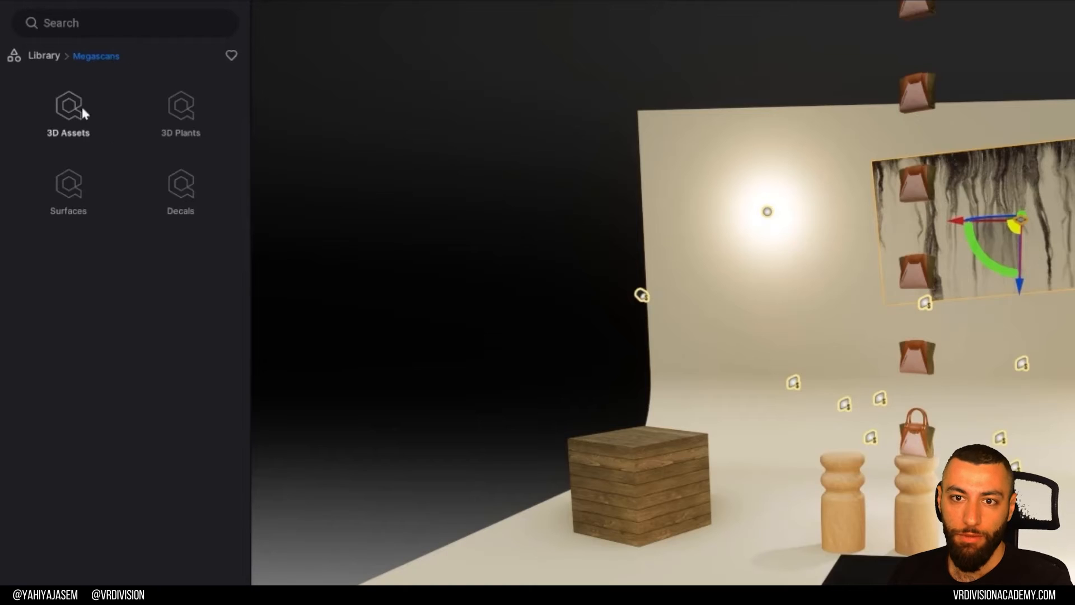
# - Open the Sketchfab collection from the main library
pyautogui.click(42, 56)
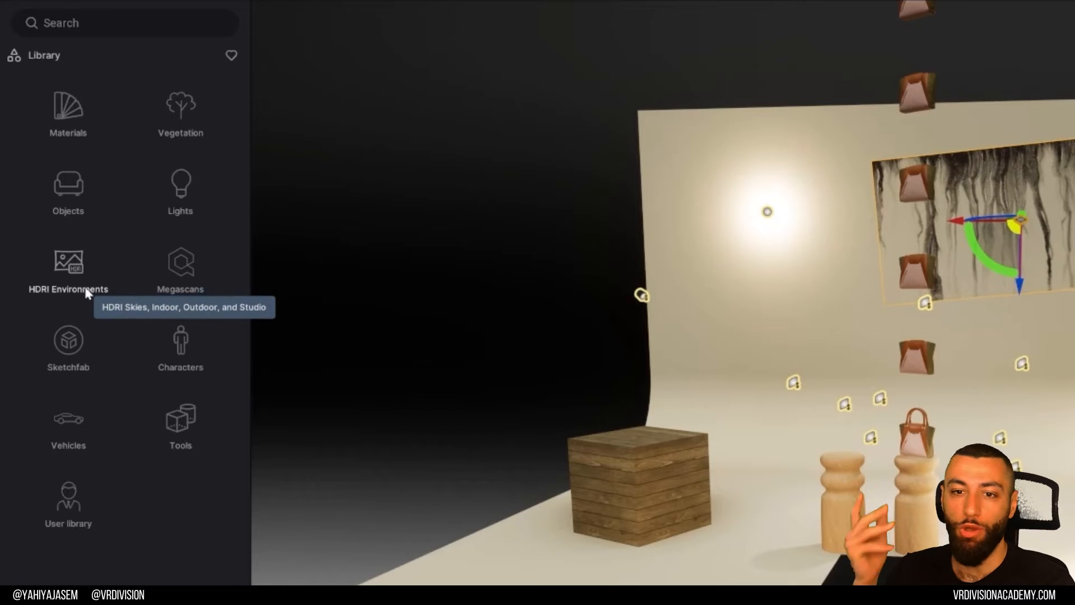
pyautogui.click(84, 317)
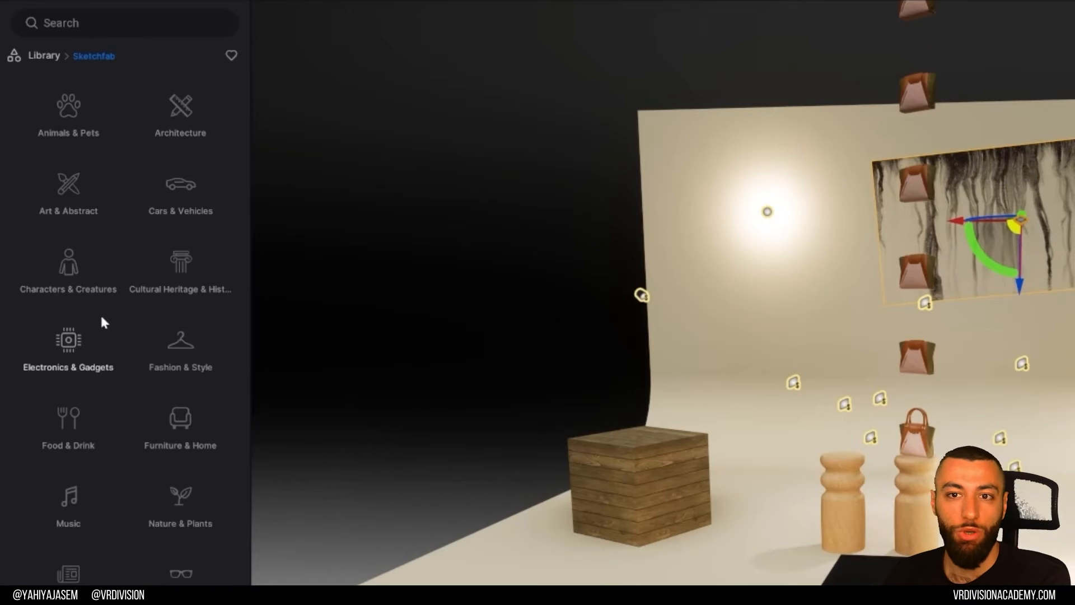
# - Place the Asia Building model from the Sketchfab Architecture category on the studio backdrop floor
pyautogui.click(187, 109)
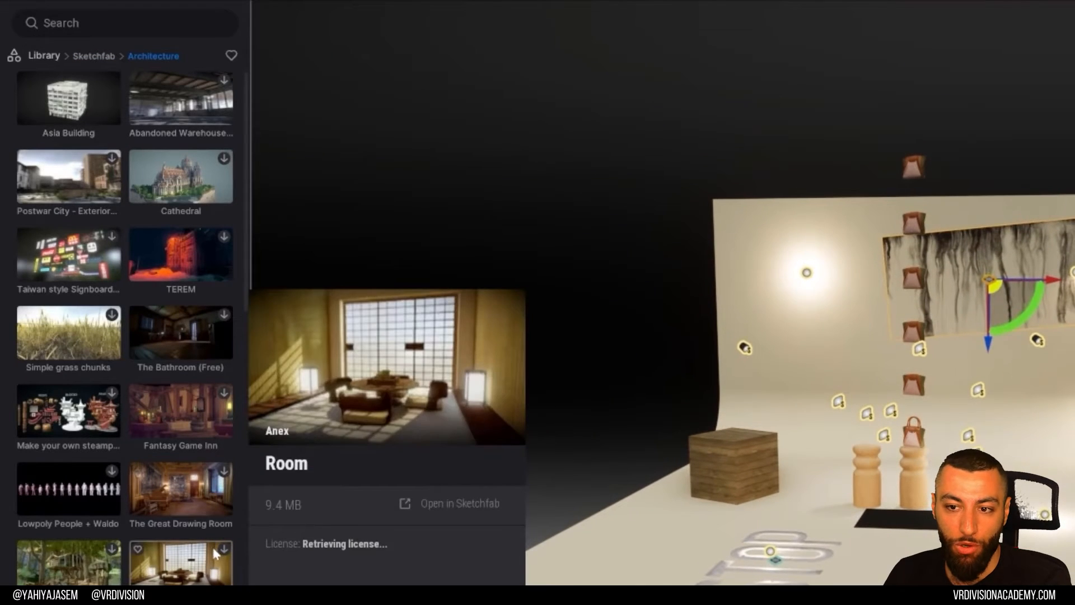
pyautogui.moveTo(164, 248)
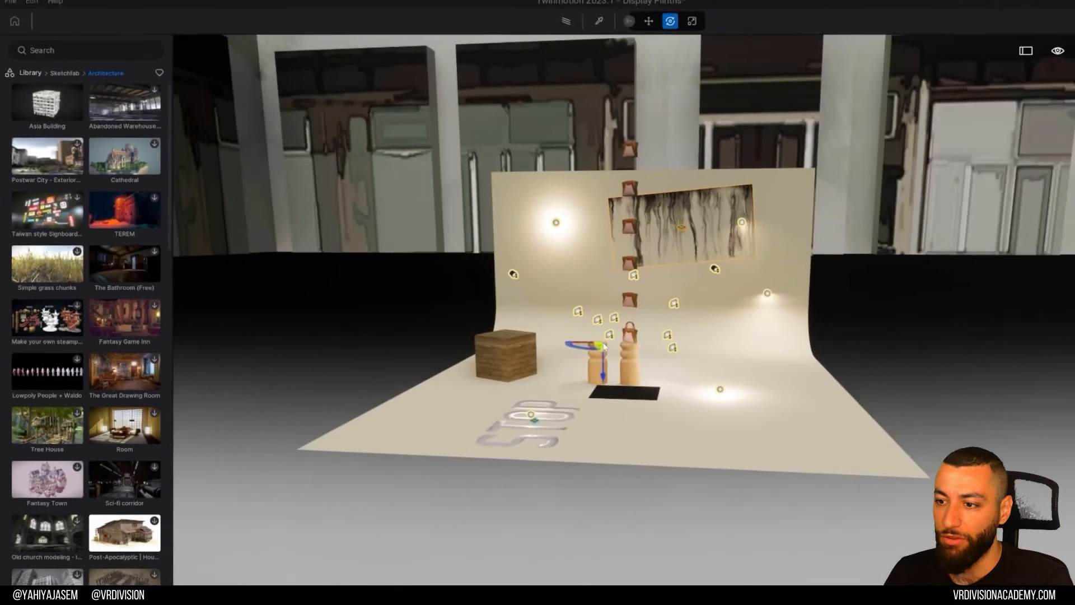
pyautogui.moveTo(603, 344); pyautogui.dragTo(606, 353)
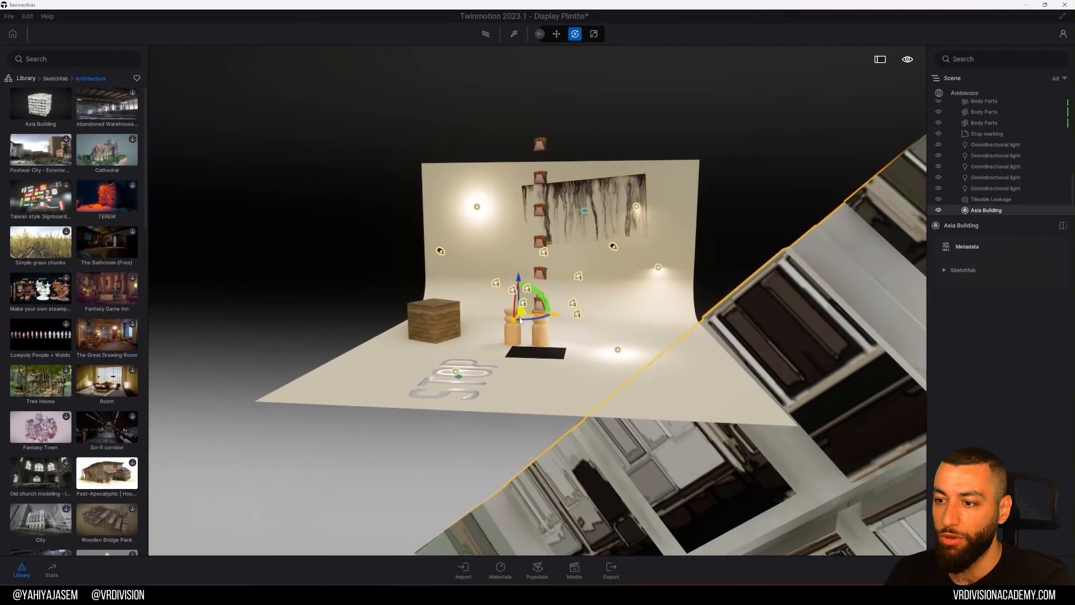
pyautogui.hotkey('ctrl', 'z')
pyautogui.moveTo(59, 121); pyautogui.dragTo(649, 379)
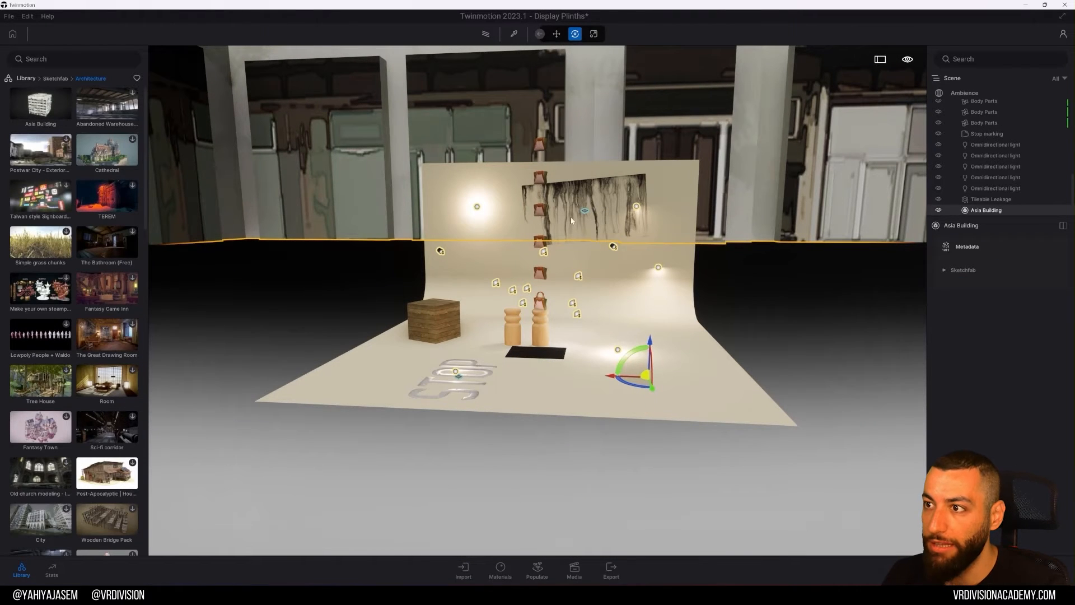
# - Scale the Asia Building down uniformly until the whole model fits within the studio backdrop
pyautogui.moveTo(642, 379); pyautogui.dragTo(334, 573)
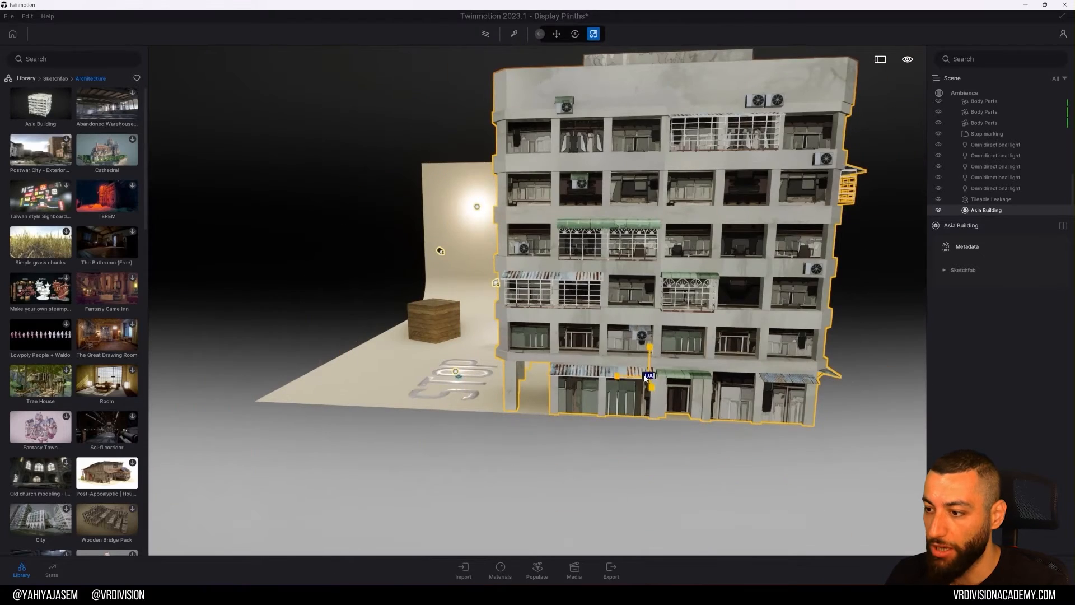
pyautogui.moveTo(644, 379); pyautogui.dragTo(592, 310)
pyautogui.scroll(5, 592, 310)
pyautogui.keyDown('shift'); pyautogui.moveTo(592, 311); pyautogui.dragTo(452, 75, button='middle'); pyautogui.keyUp('shift')
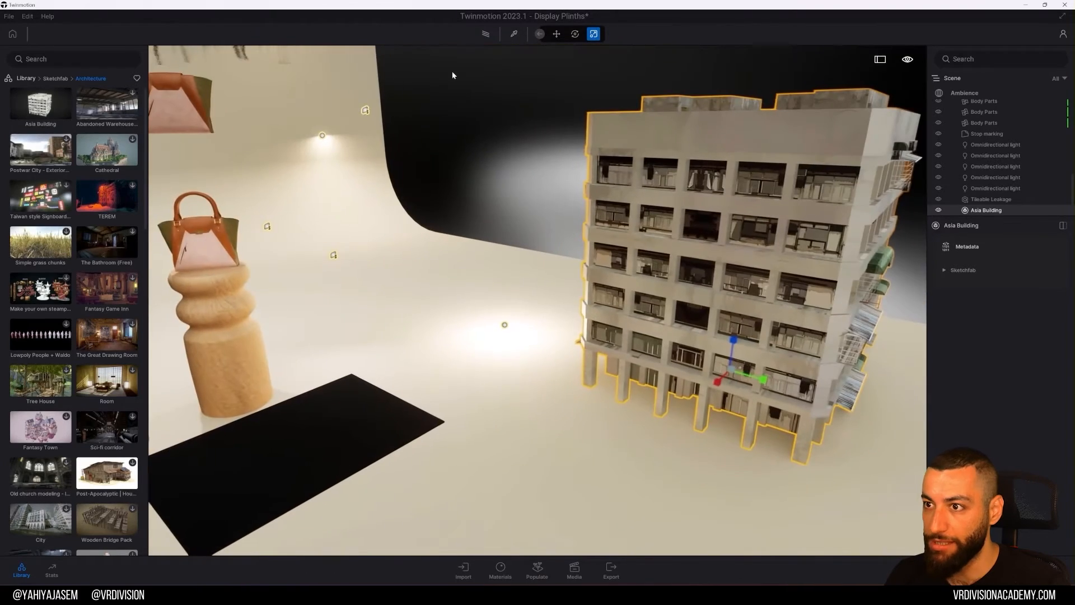
# - Move the Asia Building onto the top of the empty wooden plinth beside the handbag
pyautogui.moveTo(538, 300); pyautogui.dragTo(291, 319, button='right')
pyautogui.press('w')
pyautogui.press('v')
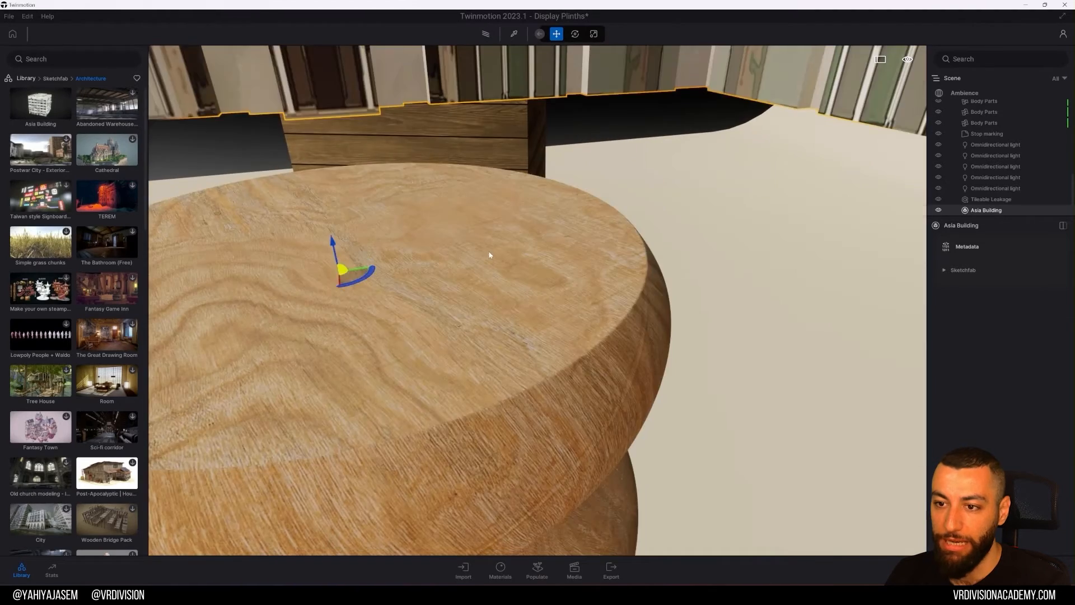
pyautogui.press('f')
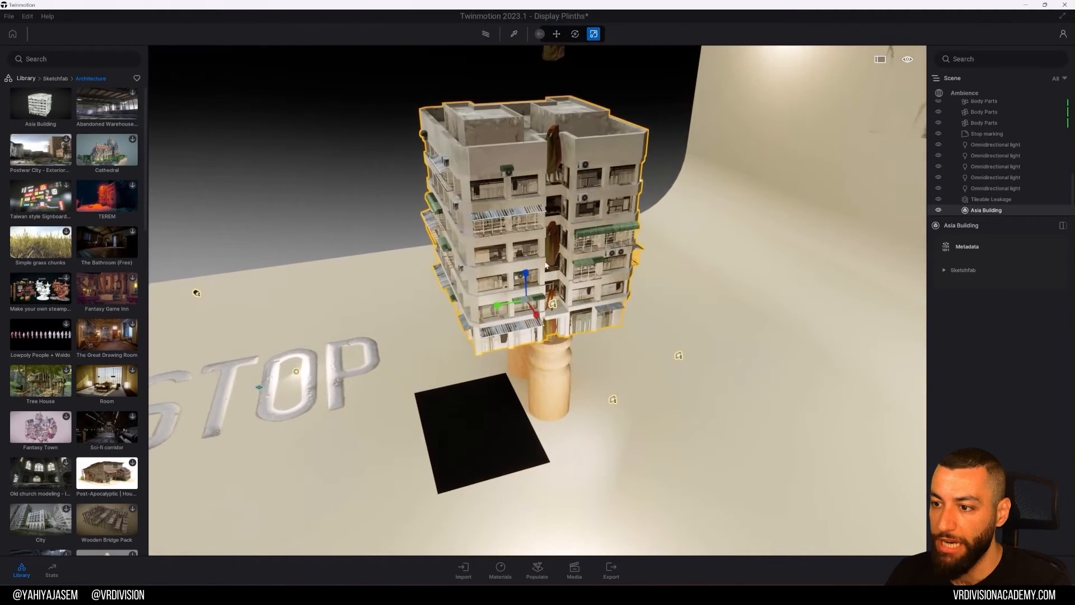
# - Shrink the Asia Building uniformly to a miniature that fits on top of the plinth and focus on it
pyautogui.moveTo(524, 304); pyautogui.dragTo(510, 382)
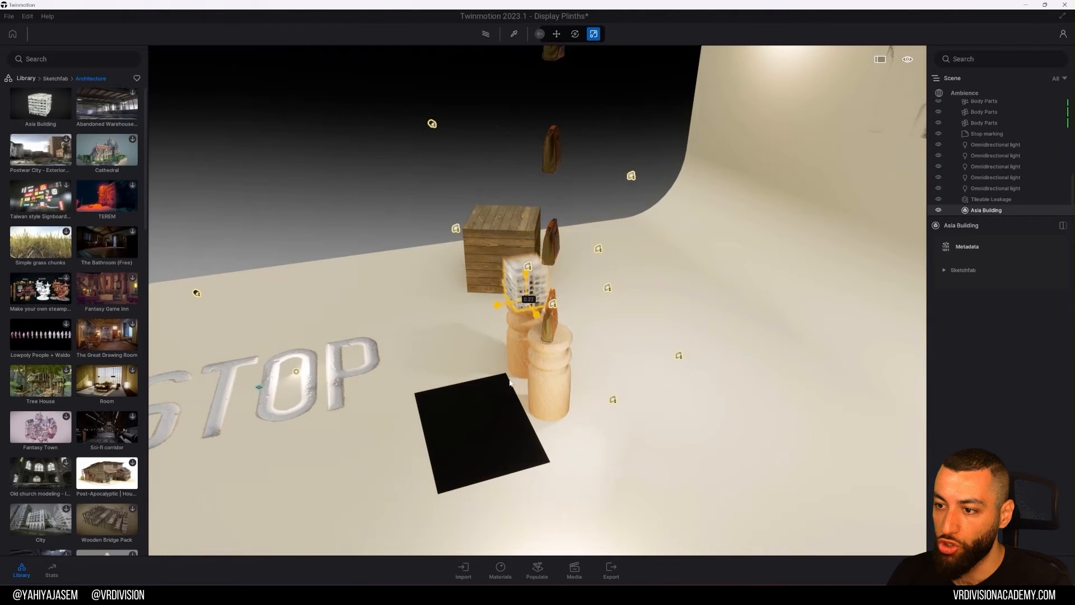
pyautogui.press('f')
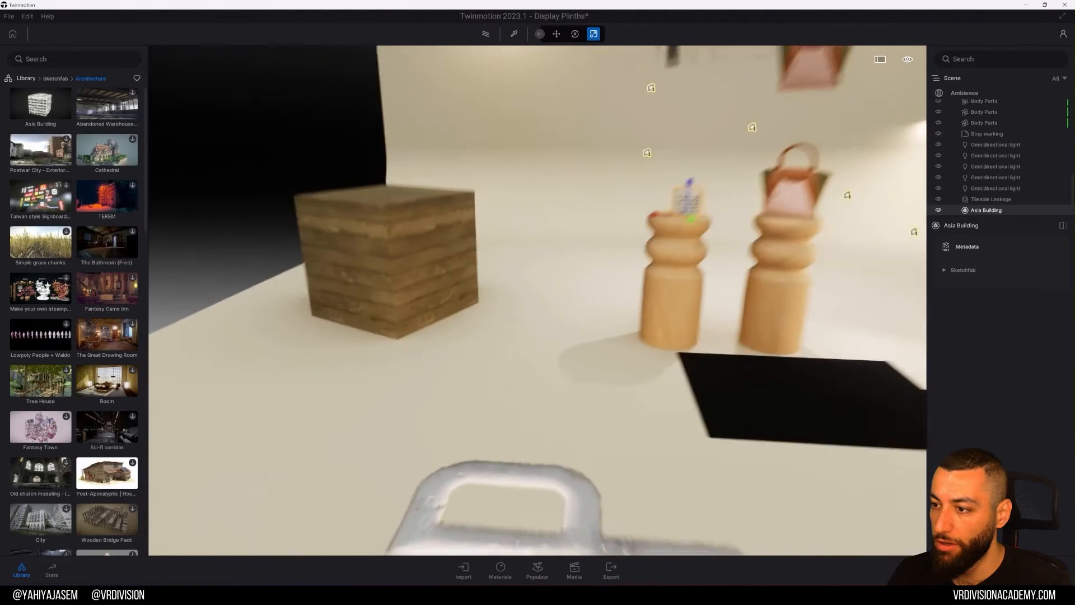
pyautogui.scroll(-5, 504, 386)
pyautogui.keyDown('shift'); pyautogui.moveTo(504, 385); pyautogui.dragTo(765, 259, button='middle'); pyautogui.keyUp('shift')
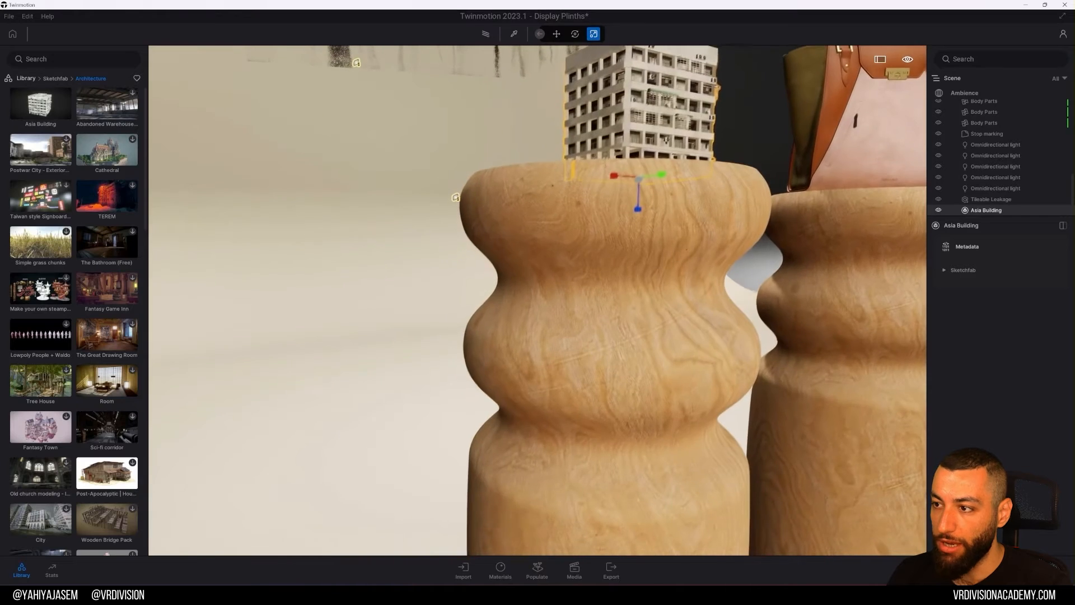
pyautogui.press('f')
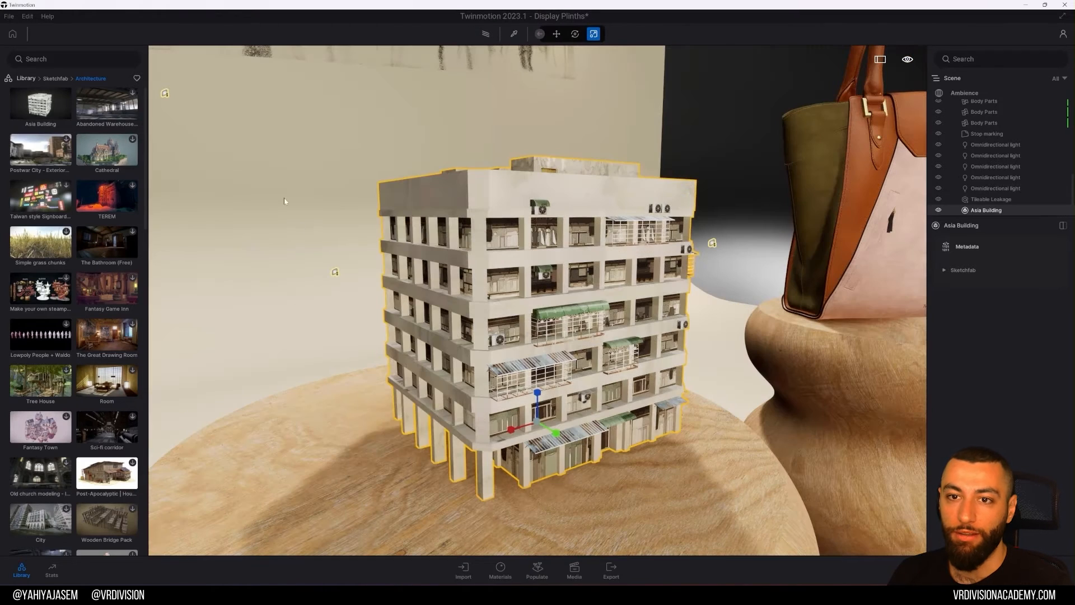
# - Leave the Sketchfab category and browse the animated humans in the Characters library
pyautogui.click(54, 79)
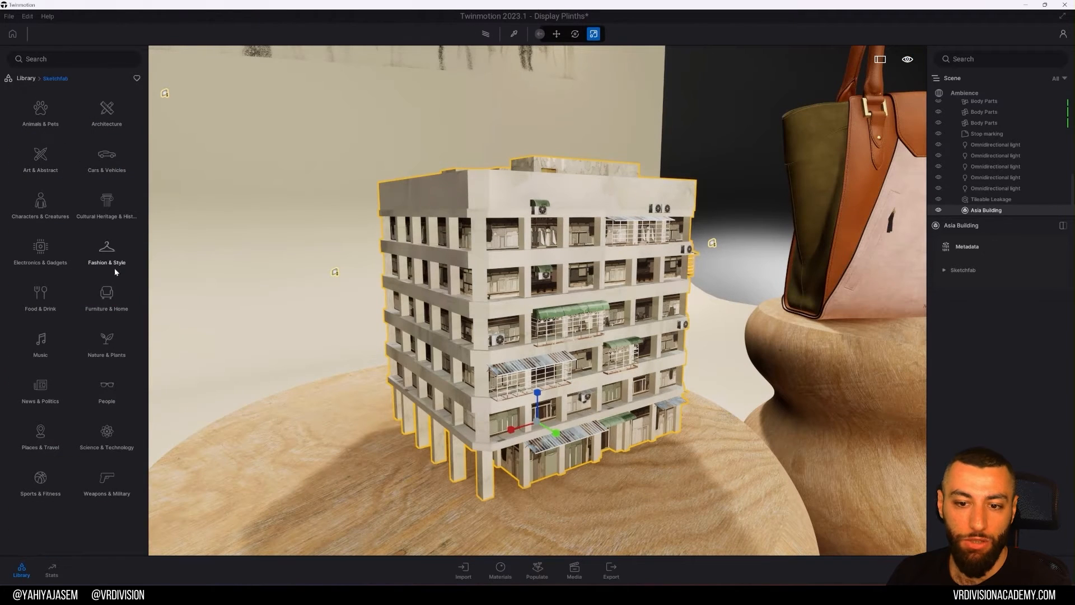
pyautogui.click(27, 79)
pyautogui.press('s')
pyautogui.press('d')
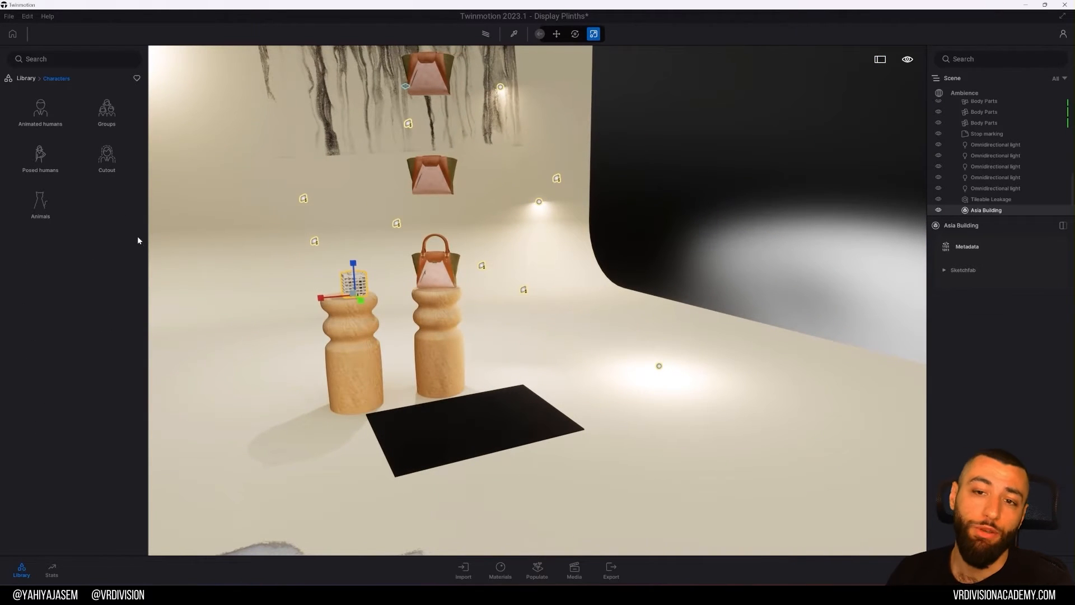
pyautogui.click(56, 106)
pyautogui.moveTo(60, 289)
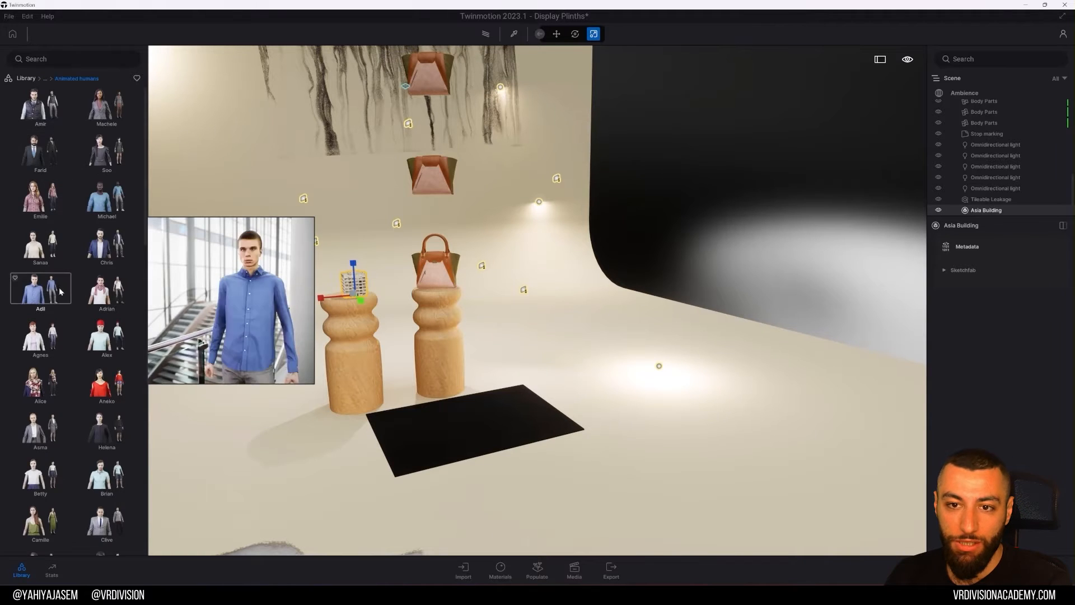
pyautogui.scroll(-3, 70, 299)
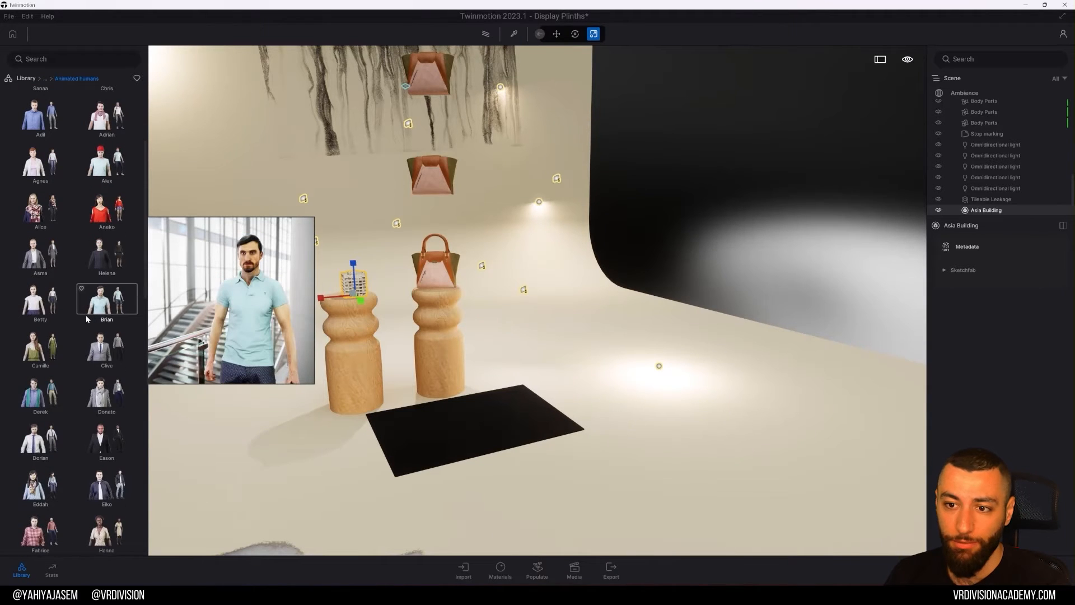
# - Place the animated humans Clive, Adil and Emilie on the backdrop floor around the plinths
pyautogui.moveTo(103, 346); pyautogui.dragTo(268, 510)
pyautogui.scroll(1, 40, 188)
pyautogui.moveTo(40, 188); pyautogui.dragTo(506, 370)
pyautogui.scroll(2, 104, 329)
pyautogui.moveTo(61, 208); pyautogui.dragTo(614, 331)
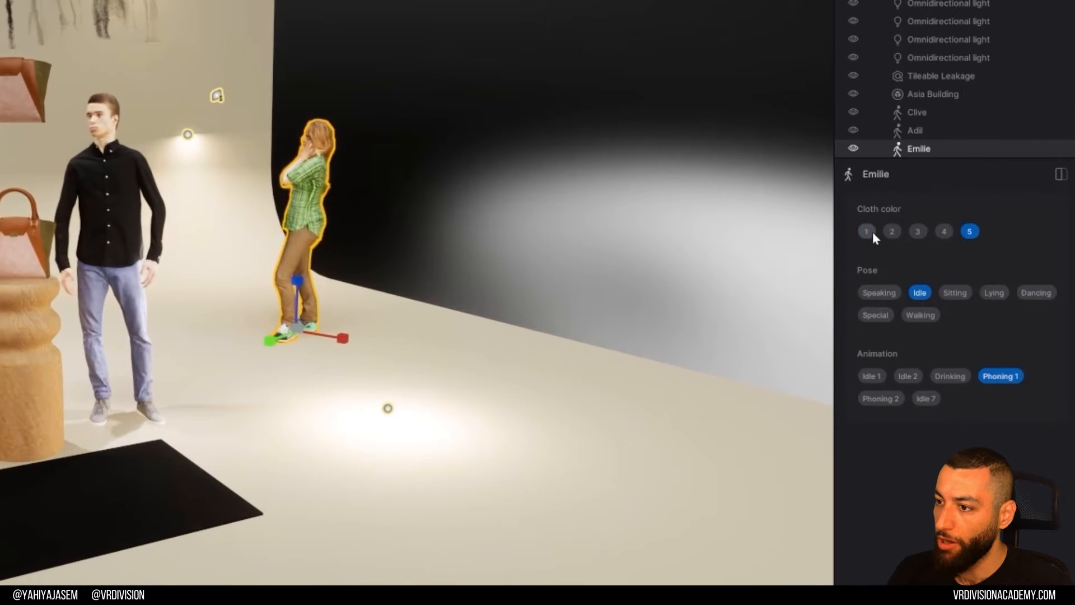
# - Set Emilie's cloth color to 3 and her pose to Speaking
pyautogui.click(962, 260)
pyautogui.click(918, 232)
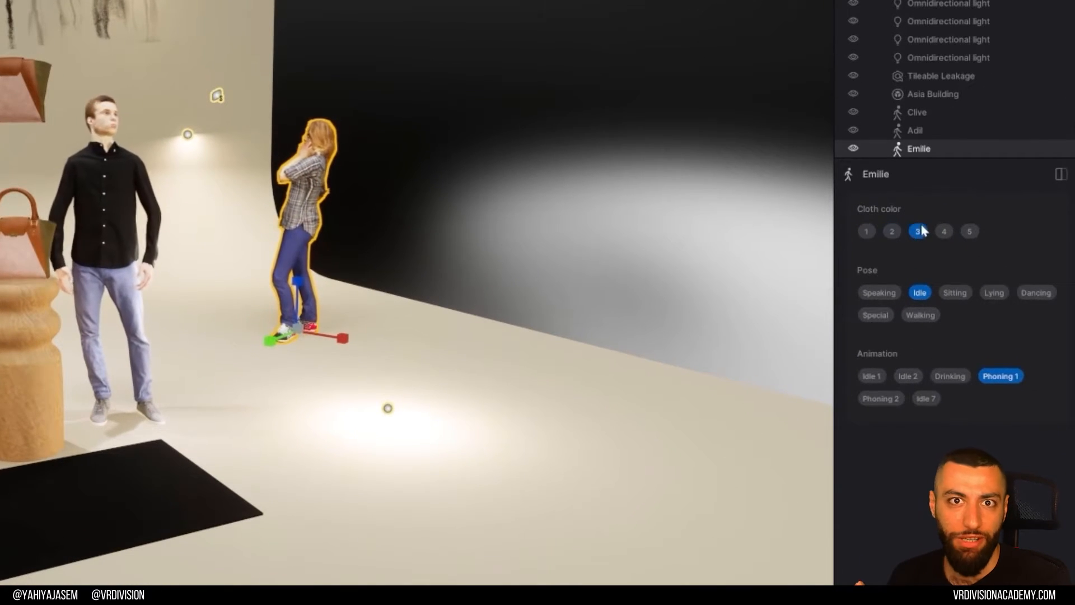
pyautogui.click(879, 293)
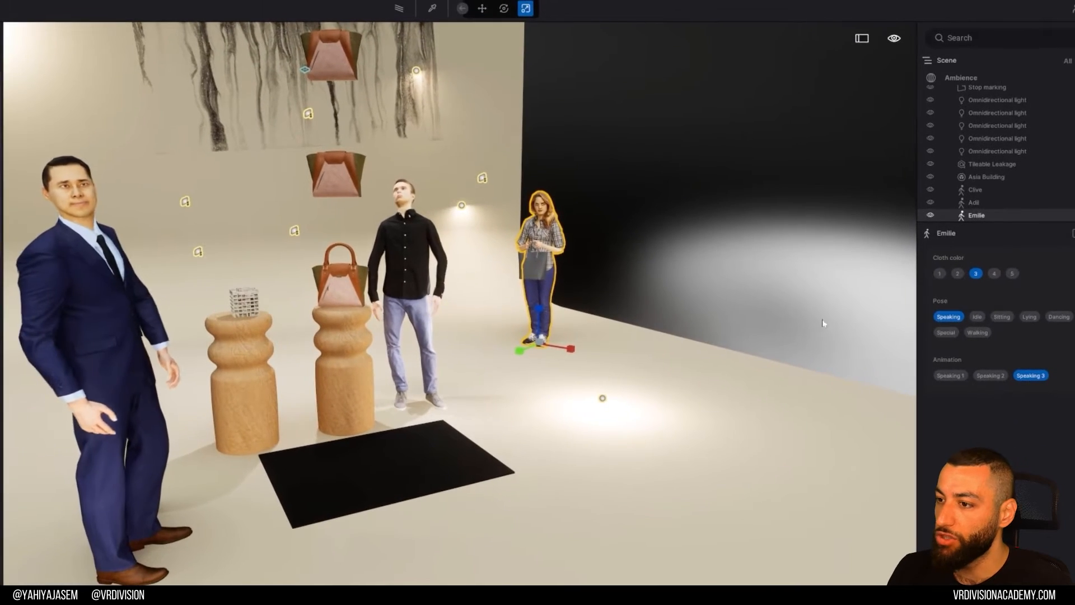
pyautogui.press('f')
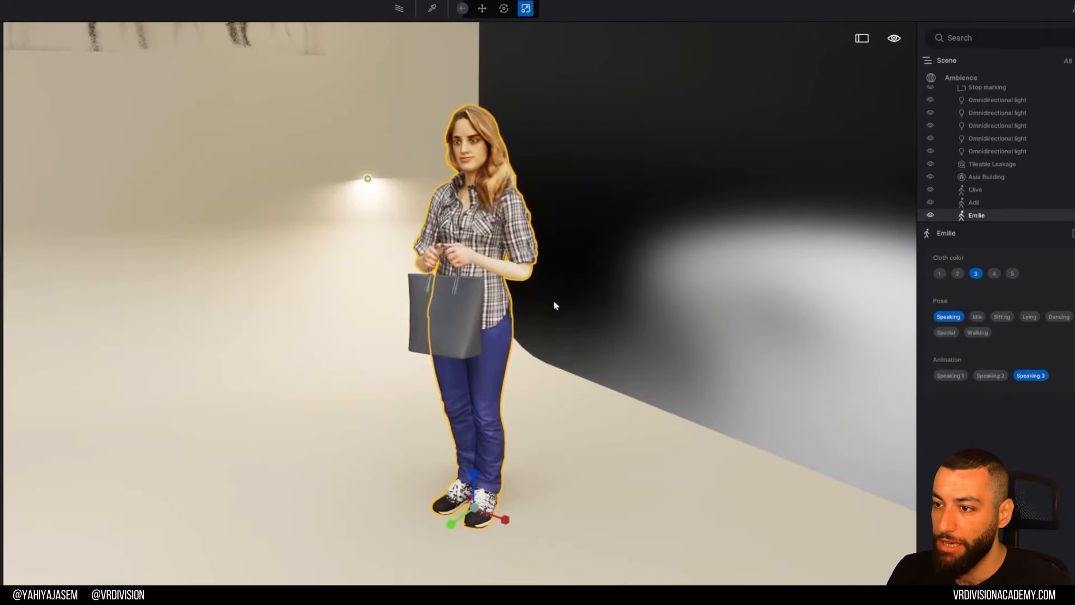
pyautogui.scroll(-5, 554, 305)
# - Try the Idle, Sitting, Lying, Special and Walking poses on Emilie
pyautogui.click(977, 316)
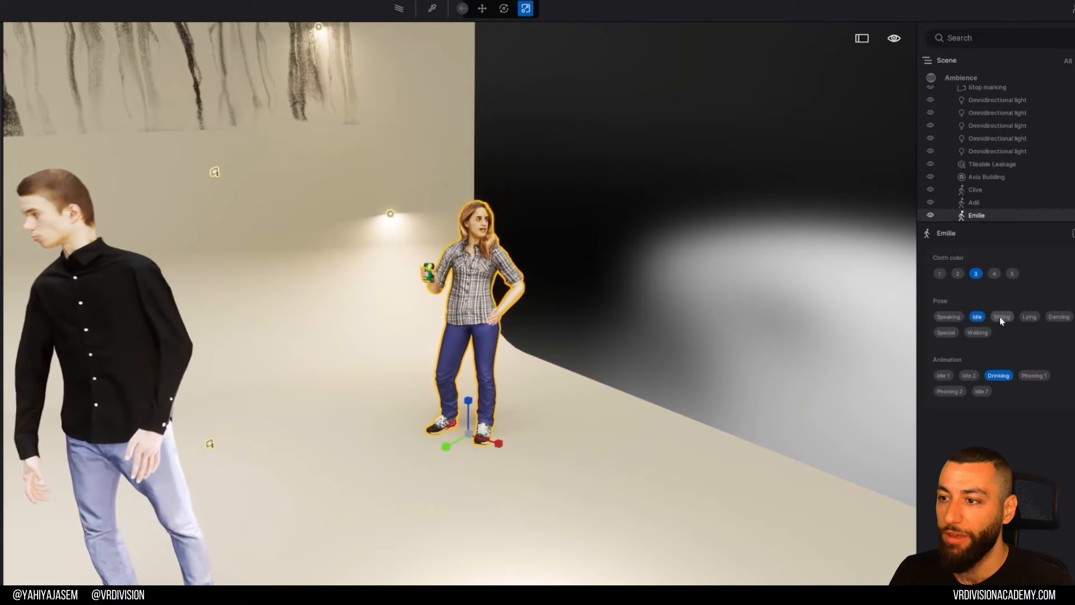
pyautogui.click(1002, 317)
pyautogui.click(1029, 317)
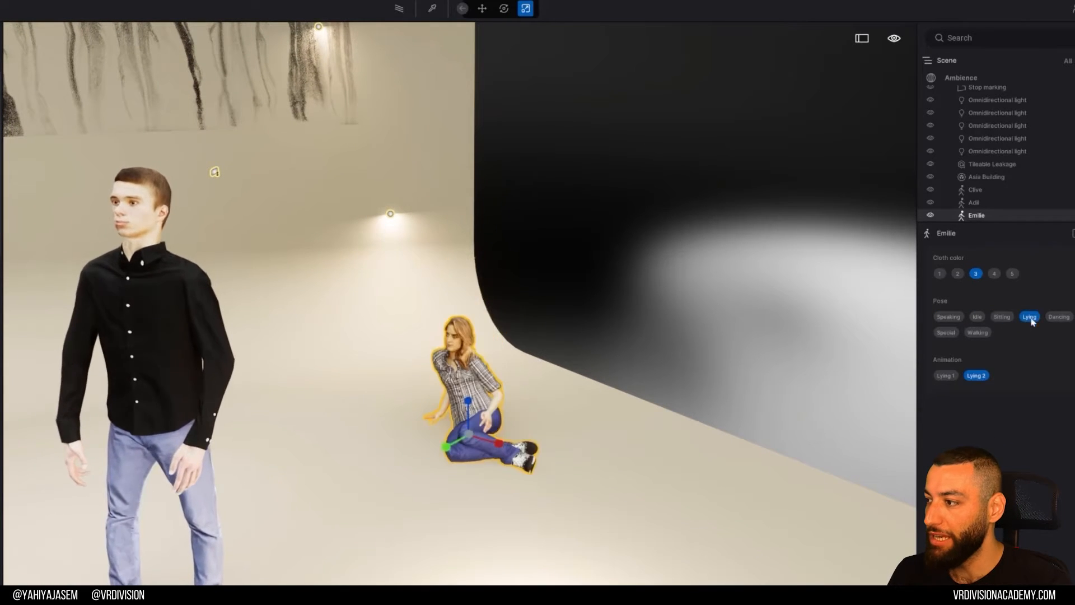
pyautogui.click(945, 332)
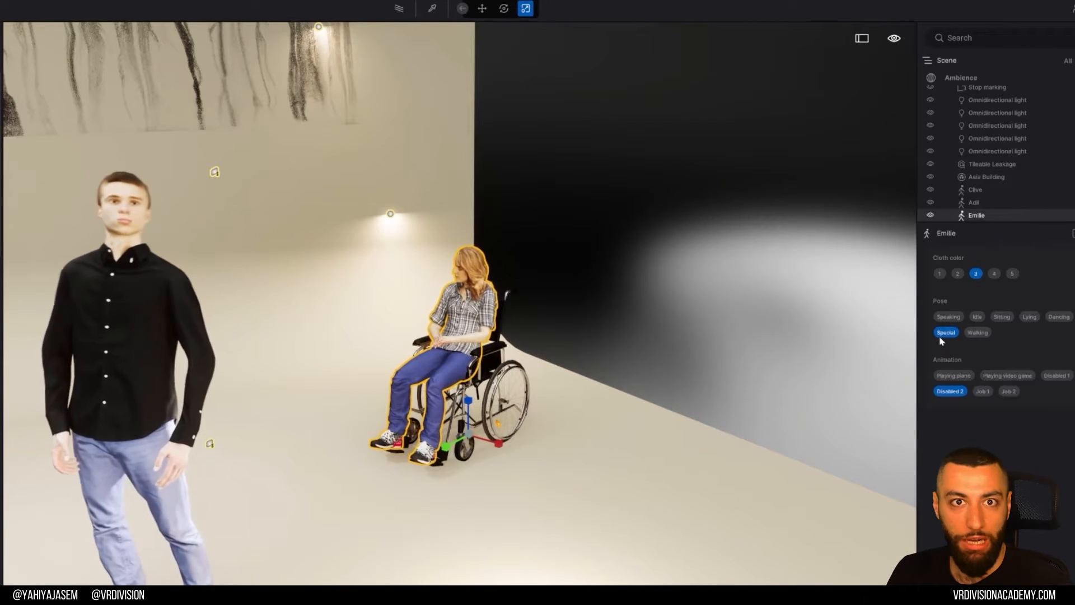
pyautogui.click(978, 332)
pyautogui.press('s')
pyautogui.moveTo(626, 322); pyautogui.dragTo(560, 322, button='right')
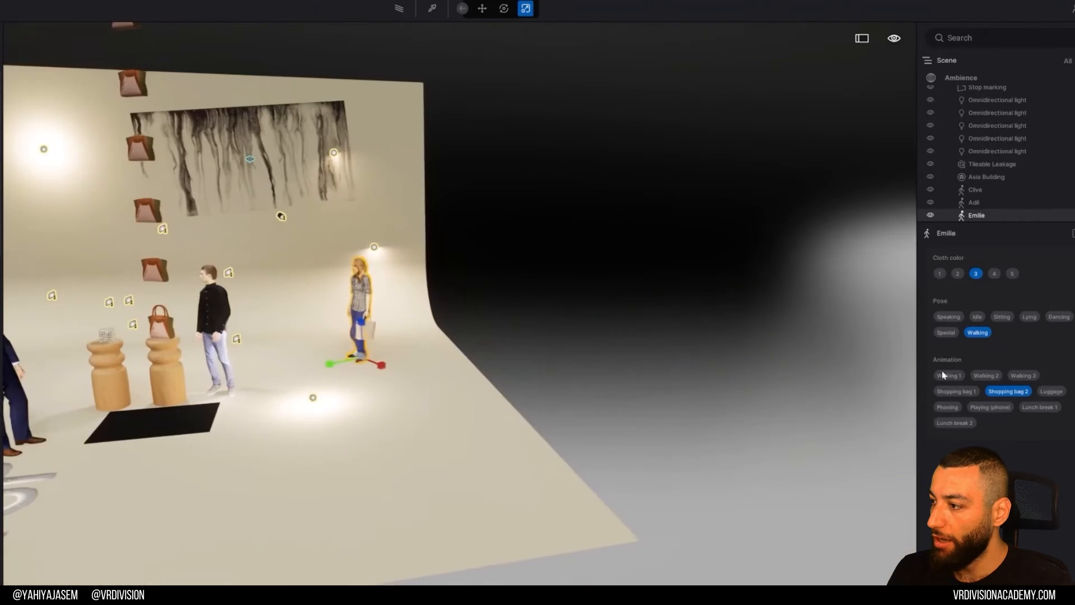
# - Alternate Emilie's pose between Special and Walking, ending on Special
pyautogui.click(953, 333)
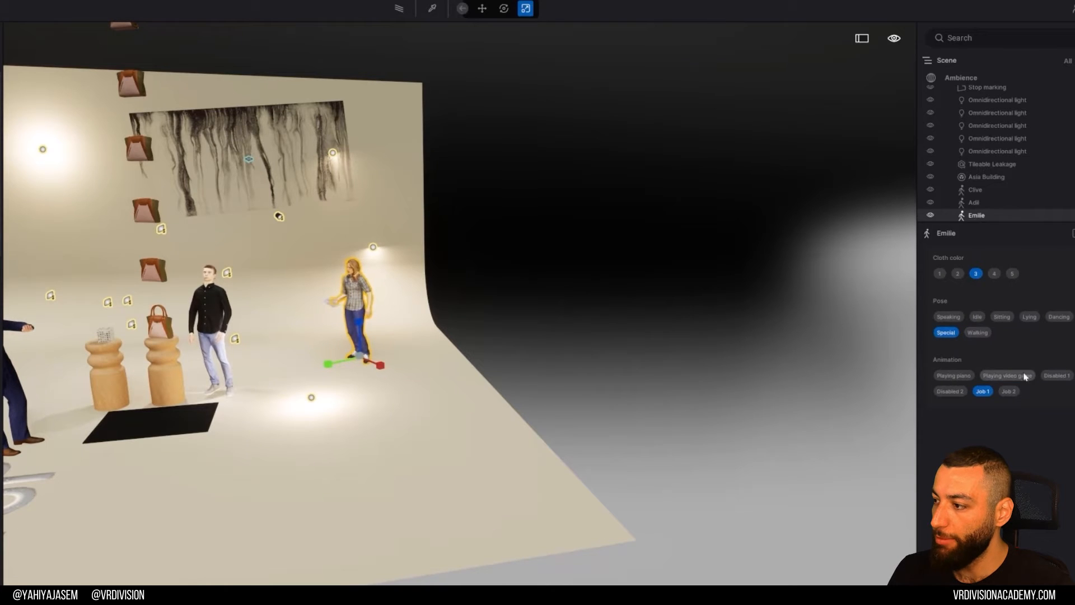
pyautogui.press('s')
pyautogui.moveTo(856, 392); pyautogui.dragTo(790, 392, button='right')
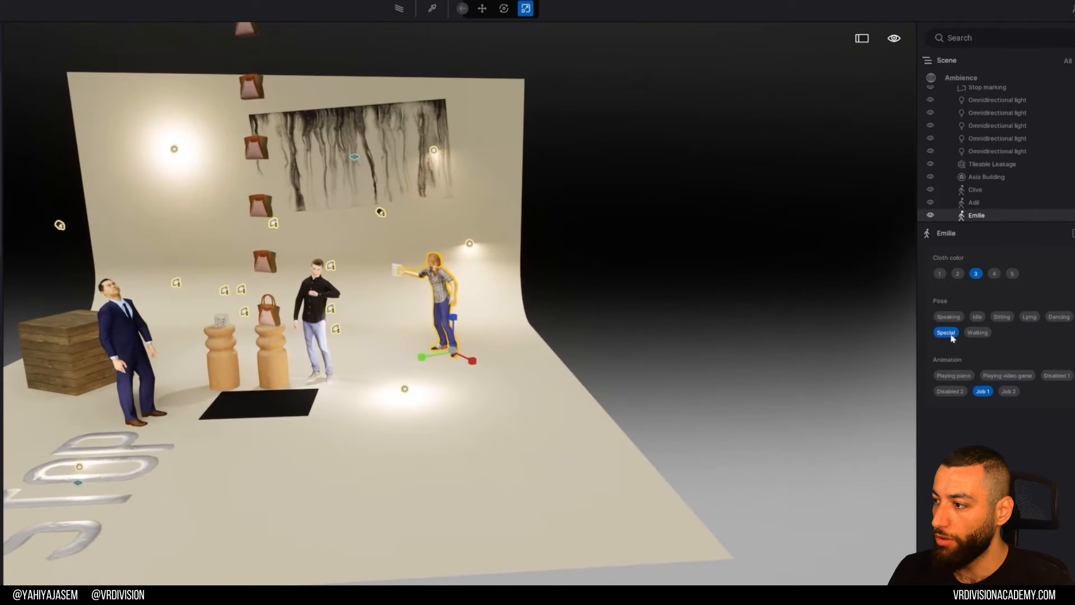
pyautogui.click(969, 335)
pyautogui.click(944, 334)
pyautogui.click(970, 334)
pyautogui.click(951, 334)
pyautogui.press('w')
pyautogui.moveTo(873, 347); pyautogui.dragTo(832, 342, button='right')
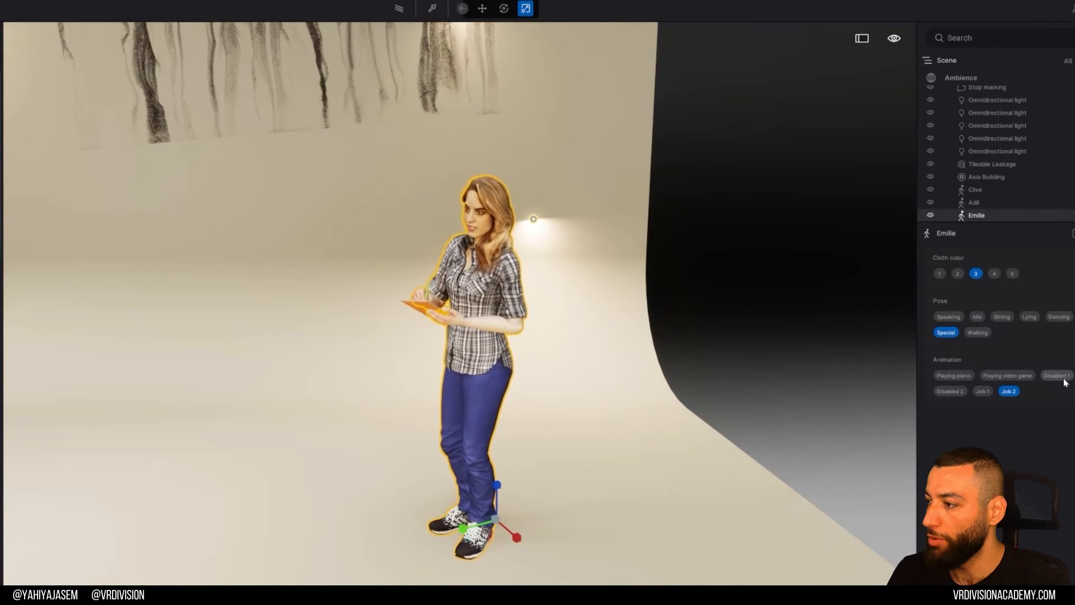
# - Try the Job 1, Playing video game, Disabled 1 and Disabled 2 animations of Emilie's Special pose
pyautogui.click(985, 394)
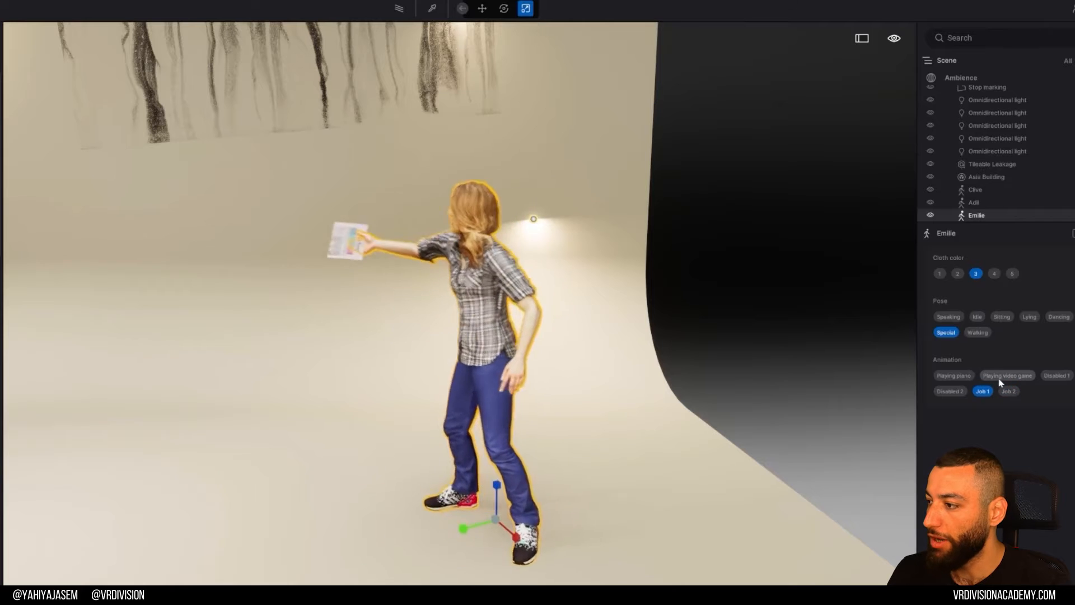
pyautogui.click(1002, 379)
pyautogui.moveTo(687, 355); pyautogui.dragTo(582, 353, button='right')
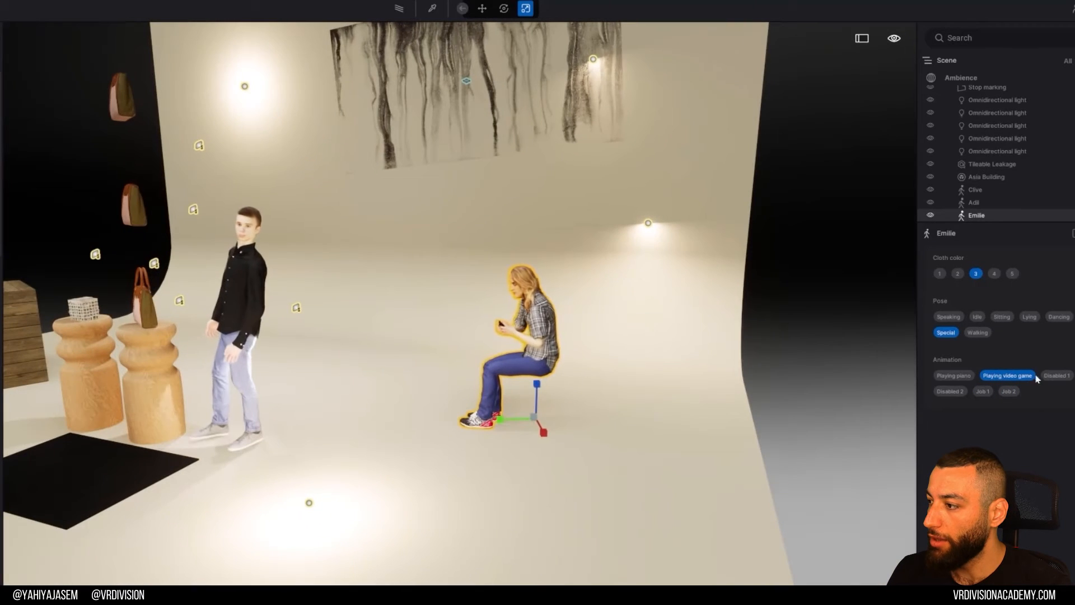
pyautogui.click(1065, 377)
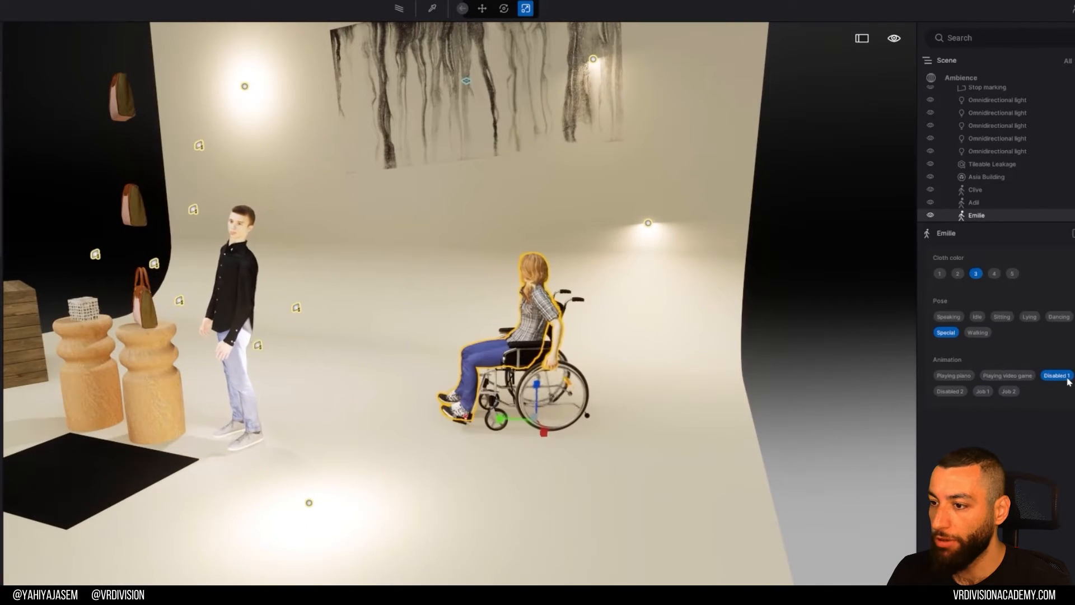
pyautogui.click(941, 394)
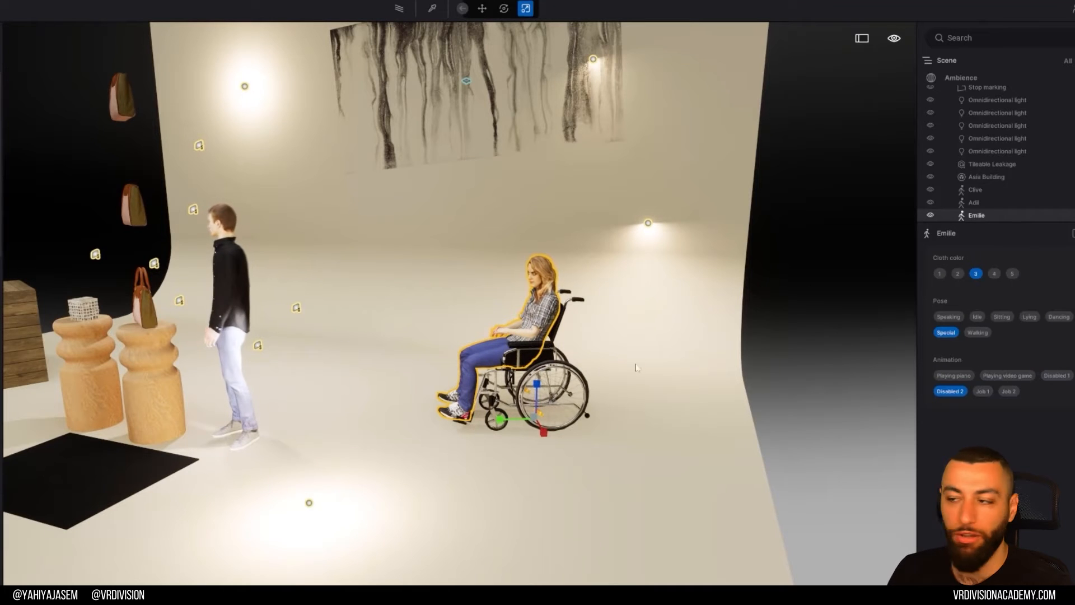
# - Set Emilie's cloth color to 4 and her pose to Sitting
pyautogui.click(957, 273)
pyautogui.click(994, 273)
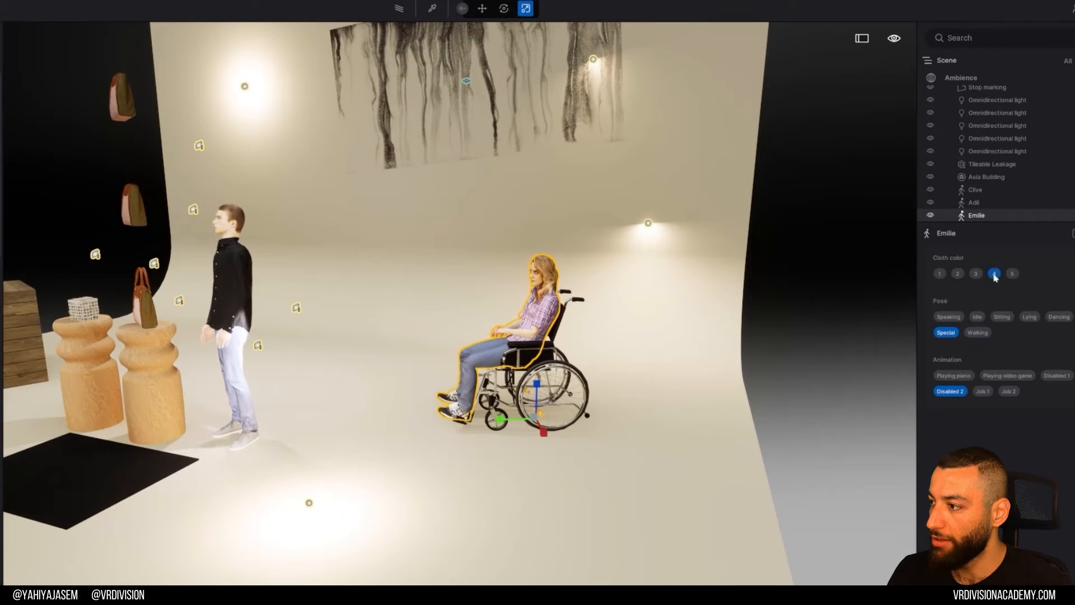
pyautogui.click(1003, 317)
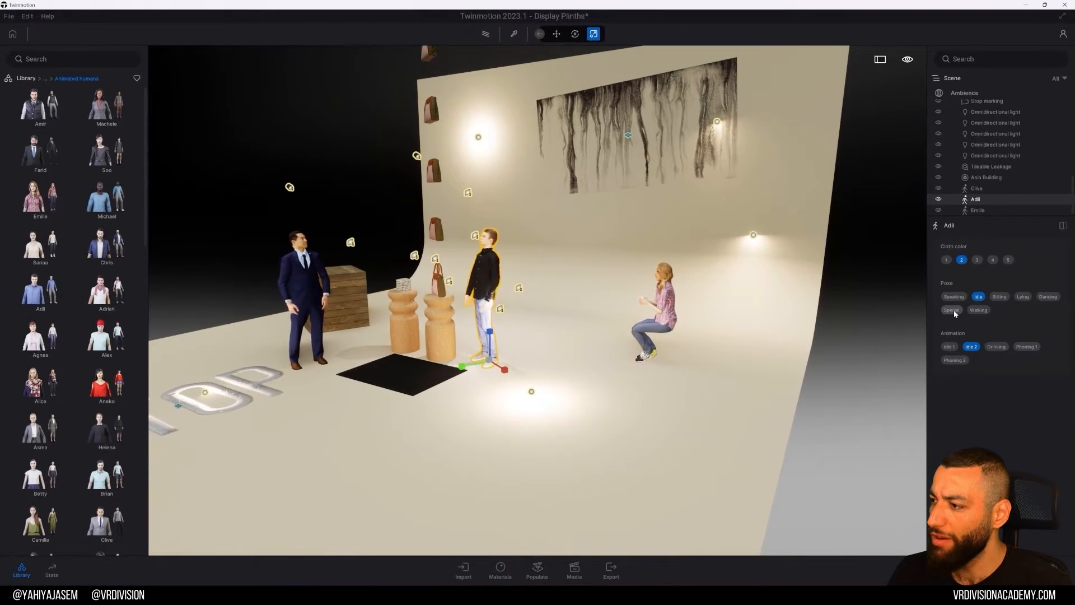
# - Give Adil the Special pose with the Taking photo animation
pyautogui.click(952, 310)
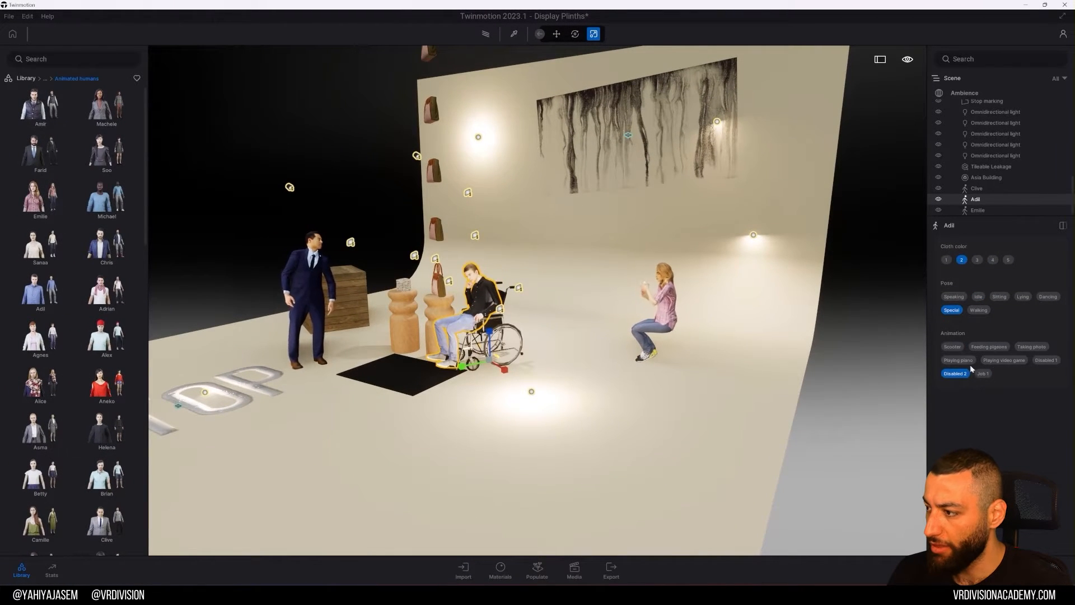
pyautogui.click(1029, 347)
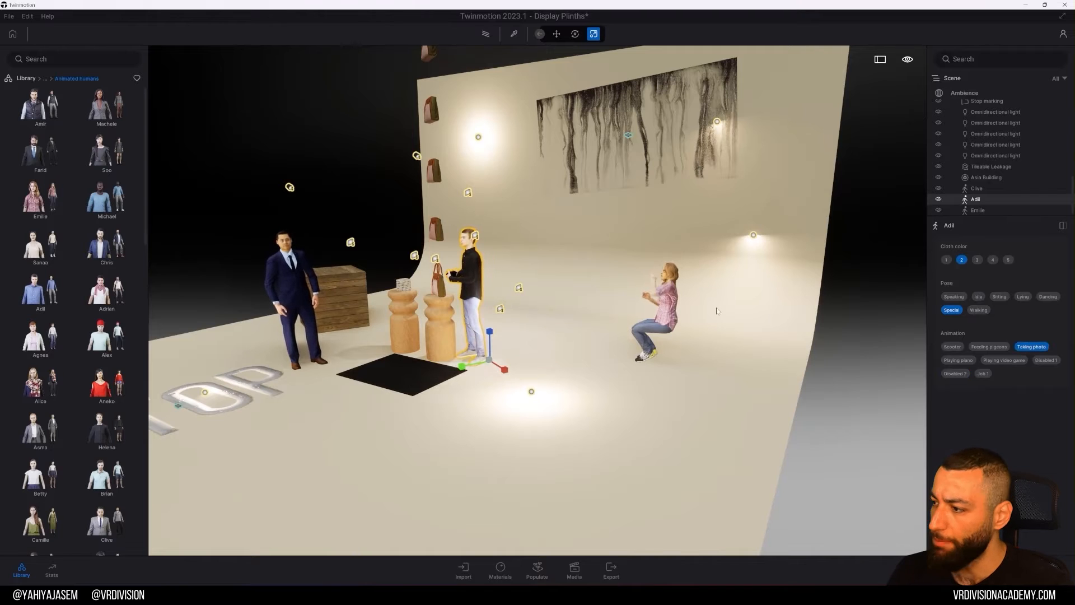
# - Examine Adil's Taking photo animation up close and from the wider studio view
pyautogui.keyDown('shift'); pyautogui.moveTo(537, 302); pyautogui.dragTo(605, 308, button='middle'); pyautogui.keyUp('shift')
pyautogui.press('f')
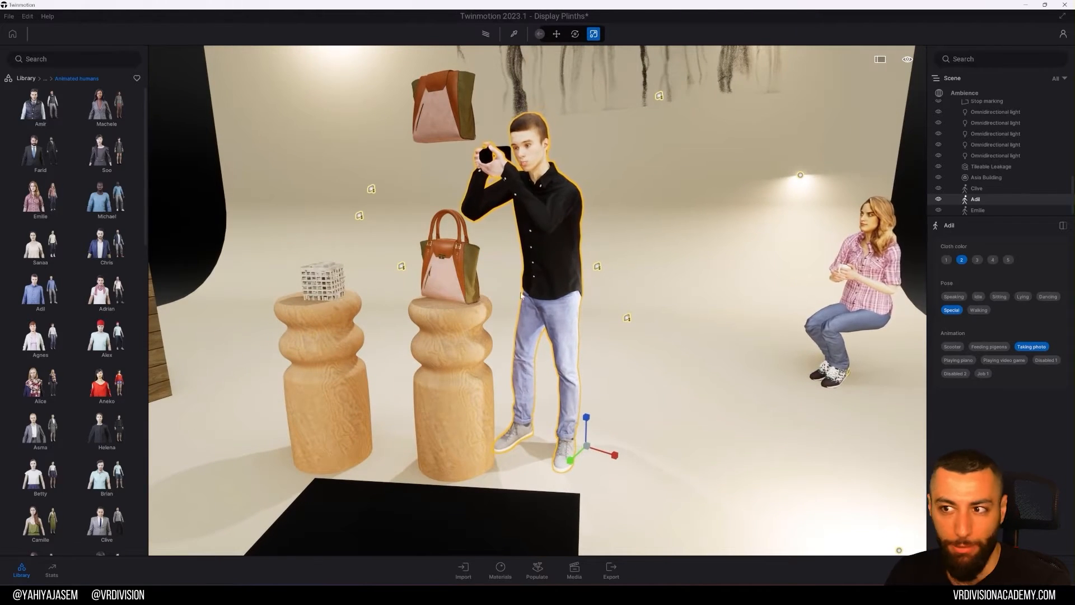
pyautogui.keyDown('shift'); pyautogui.moveTo(448, 288); pyautogui.dragTo(493, 291, button='middle'); pyautogui.keyUp('shift')
pyautogui.scroll(-5, 492, 291)
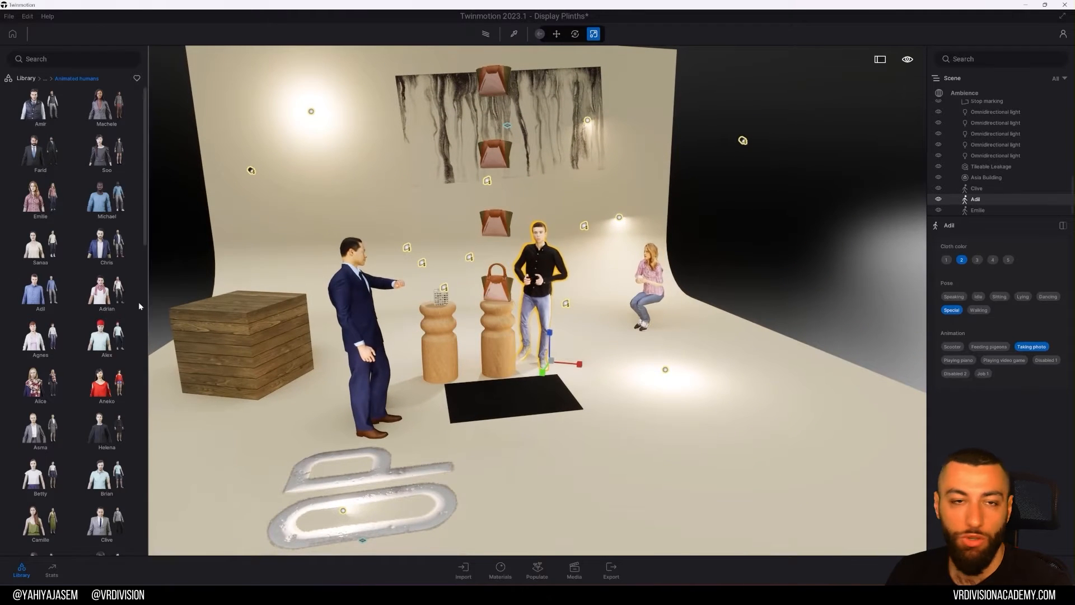
# - Add Group09, the children playing hopscotch, from the character groups and move it to the open floor in front of the plinths
pyautogui.click(44, 79)
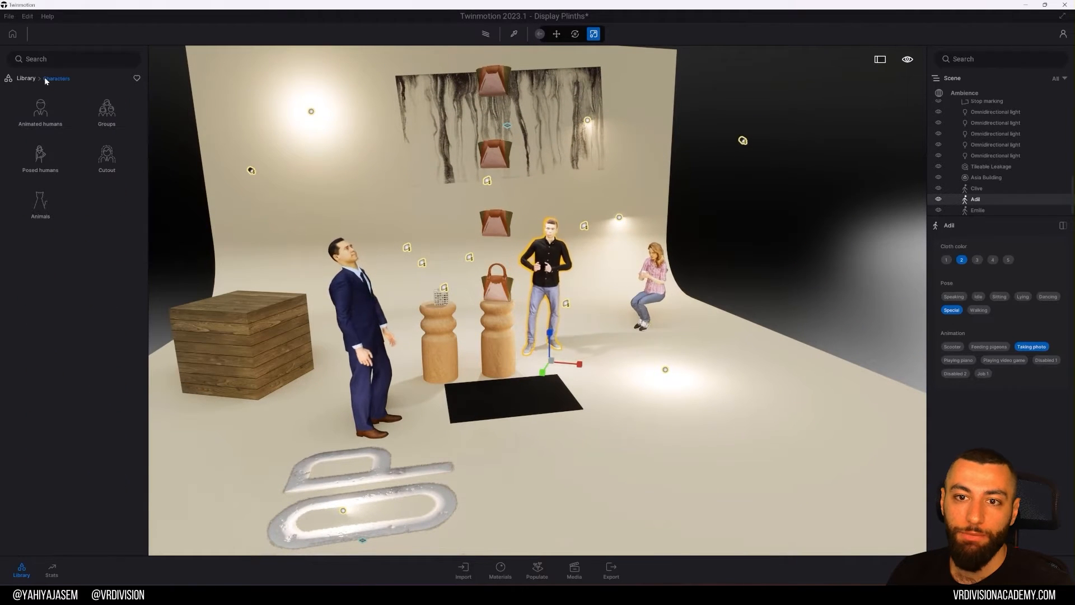
pyautogui.click(93, 102)
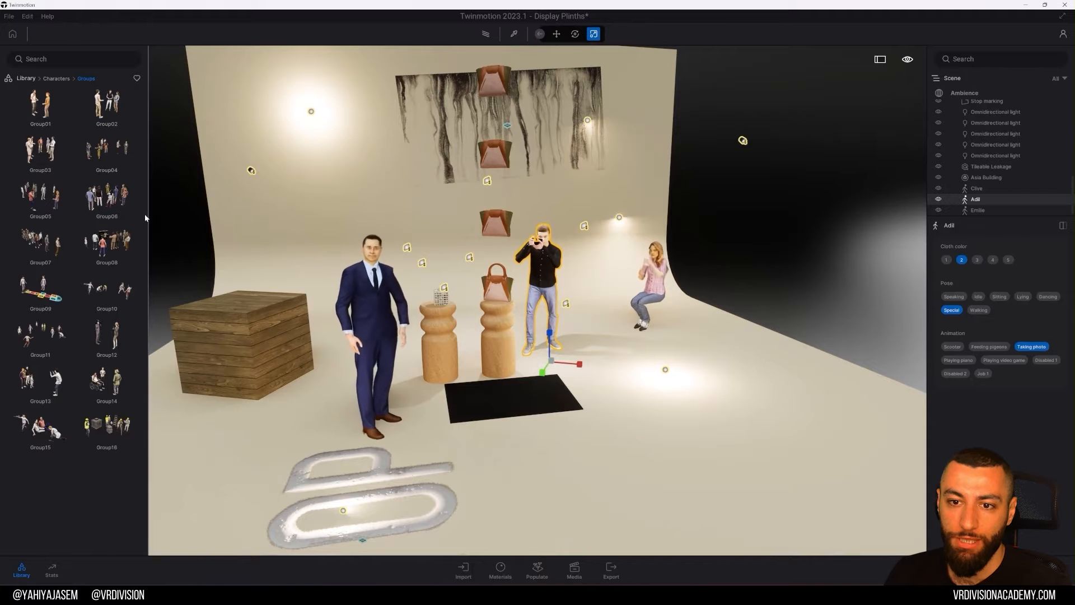
pyautogui.moveTo(57, 294); pyautogui.dragTo(582, 386)
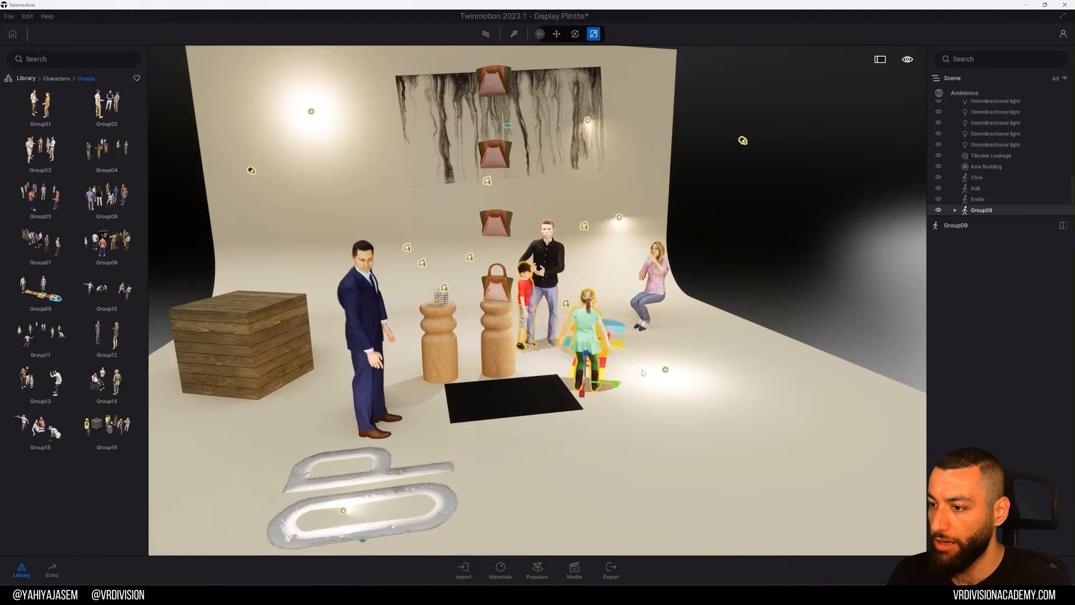
pyautogui.scroll(4, 650, 361)
pyautogui.keyDown('shift'); pyautogui.moveTo(650, 362); pyautogui.dragTo(648, 358, button='middle'); pyautogui.keyUp('shift')
pyautogui.scroll(-8, 644, 355)
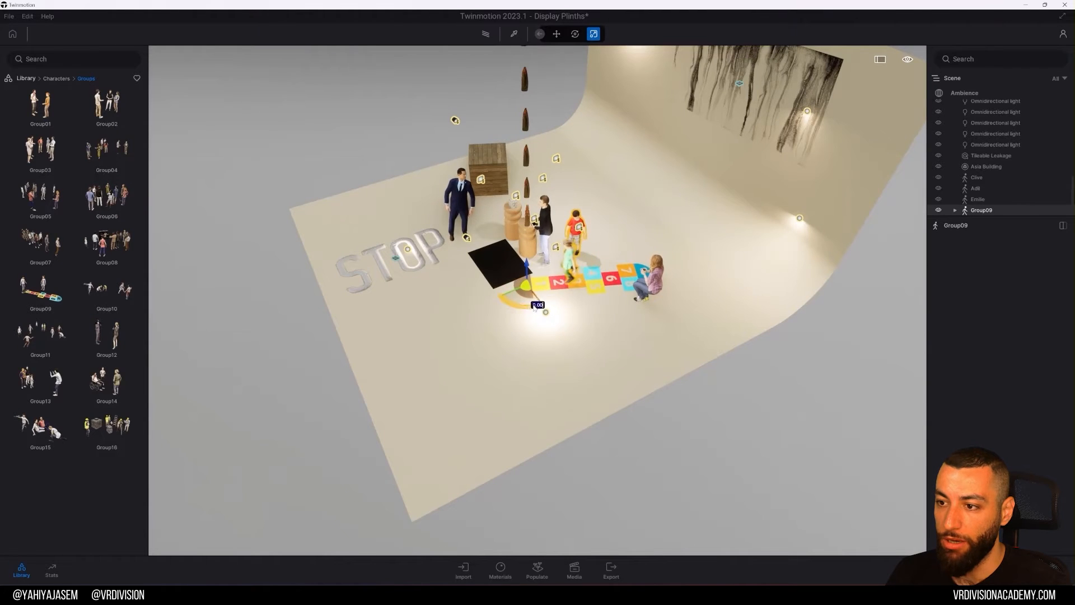
pyautogui.moveTo(527, 291); pyautogui.dragTo(486, 346)
# - Browse the Business collection of posed humans in the character library
pyautogui.moveTo(117, 197); pyautogui.dragTo(381, 204)
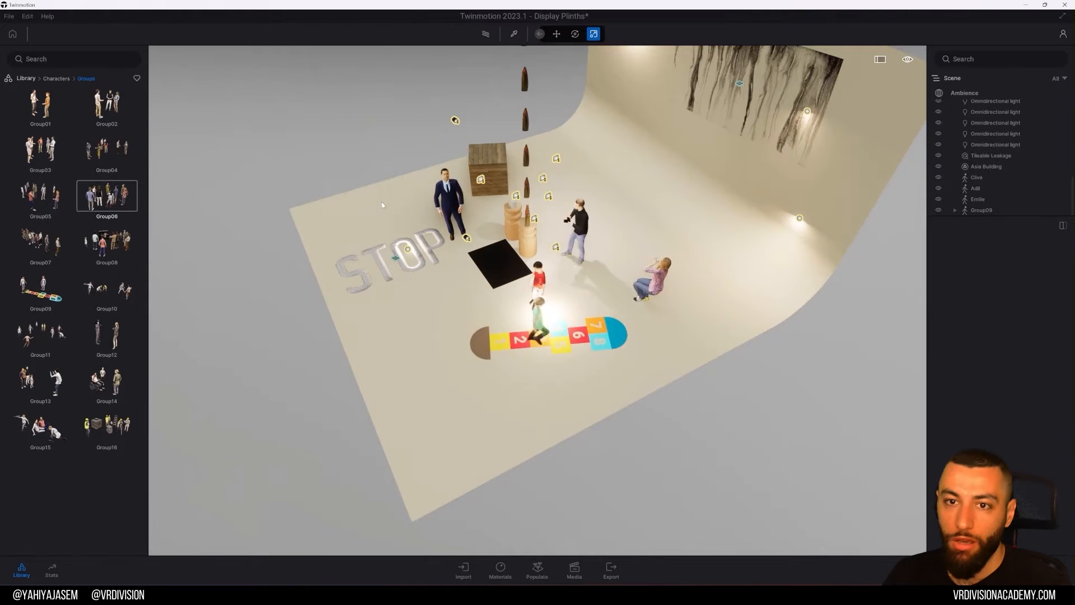
pyautogui.click(65, 80)
pyautogui.click(50, 152)
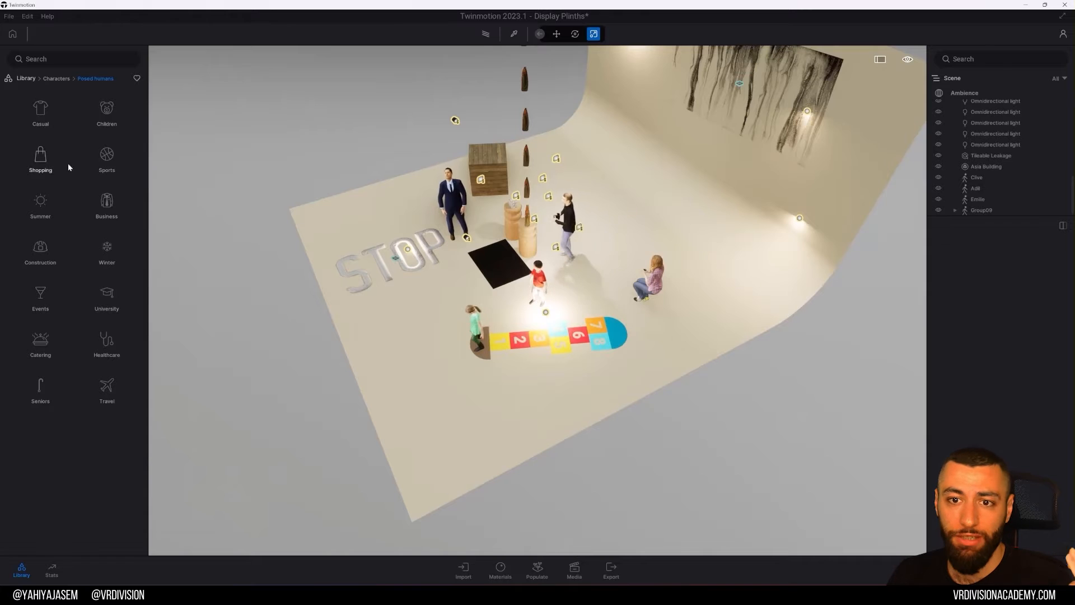
pyautogui.click(106, 199)
pyautogui.scroll(-15, 60, 291)
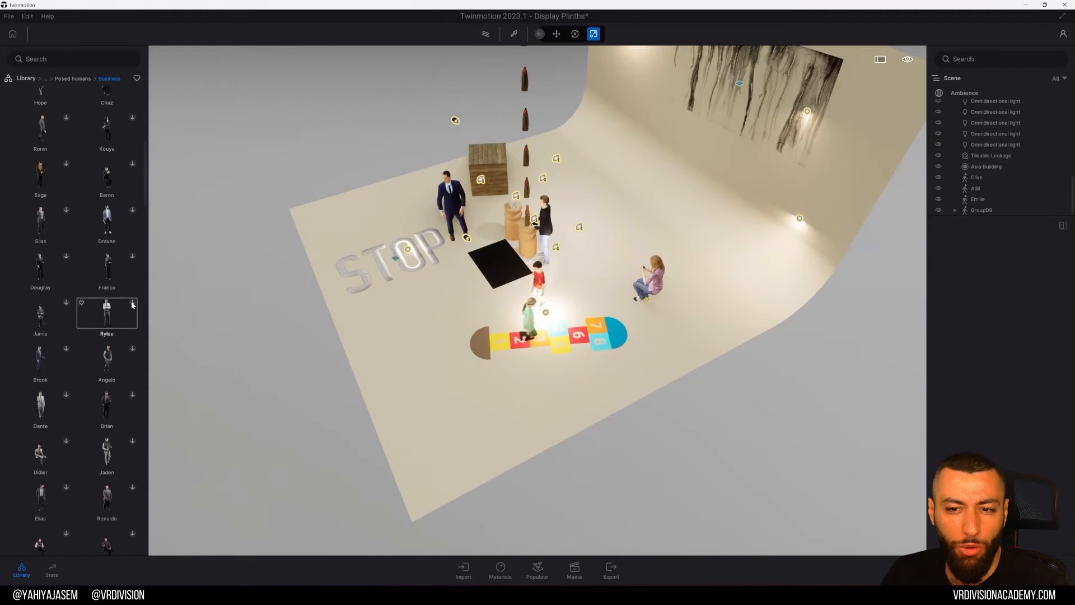
pyautogui.scroll(-8, 135, 305)
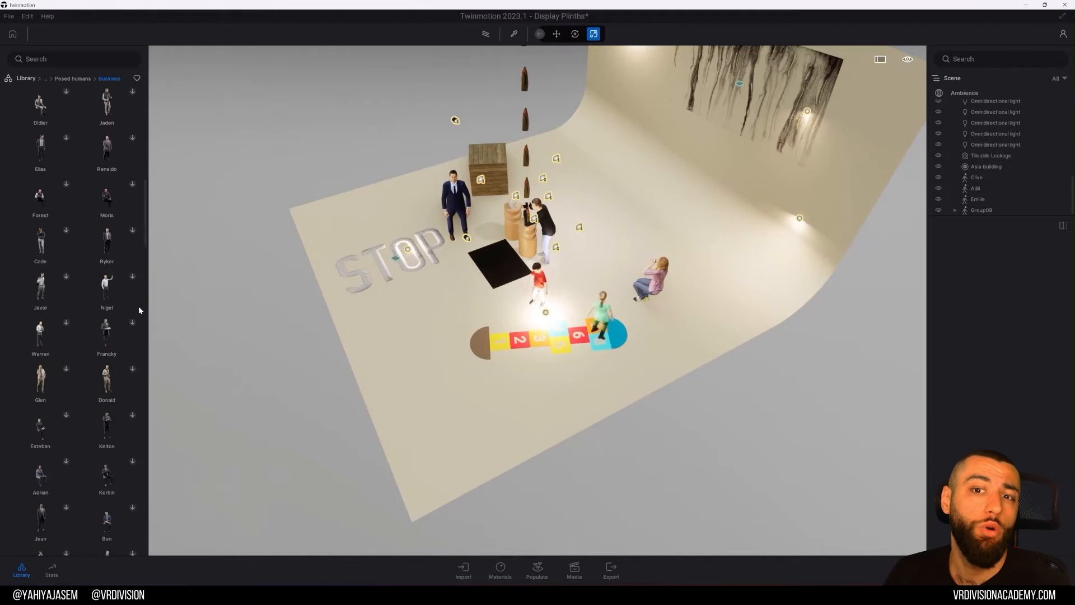
pyautogui.click(83, 79)
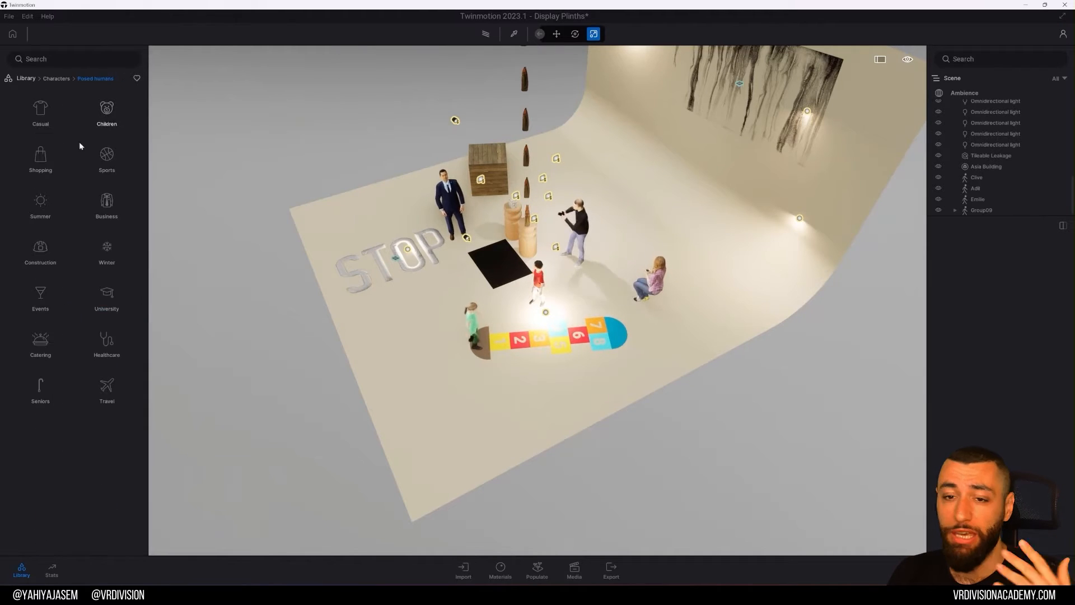
# - Place the cat Felix from the animal characters on the studio floor in front of the hopscotch
pyautogui.click(56, 78)
pyautogui.click(104, 115)
pyautogui.moveTo(434, 338); pyautogui.dragTo(432, 358)
pyautogui.press('f')
pyautogui.keyDown('shift'); pyautogui.moveTo(433, 358); pyautogui.dragTo(387, 294, button='middle'); pyautogui.keyUp('shift')
pyautogui.scroll(-5, 449, 289)
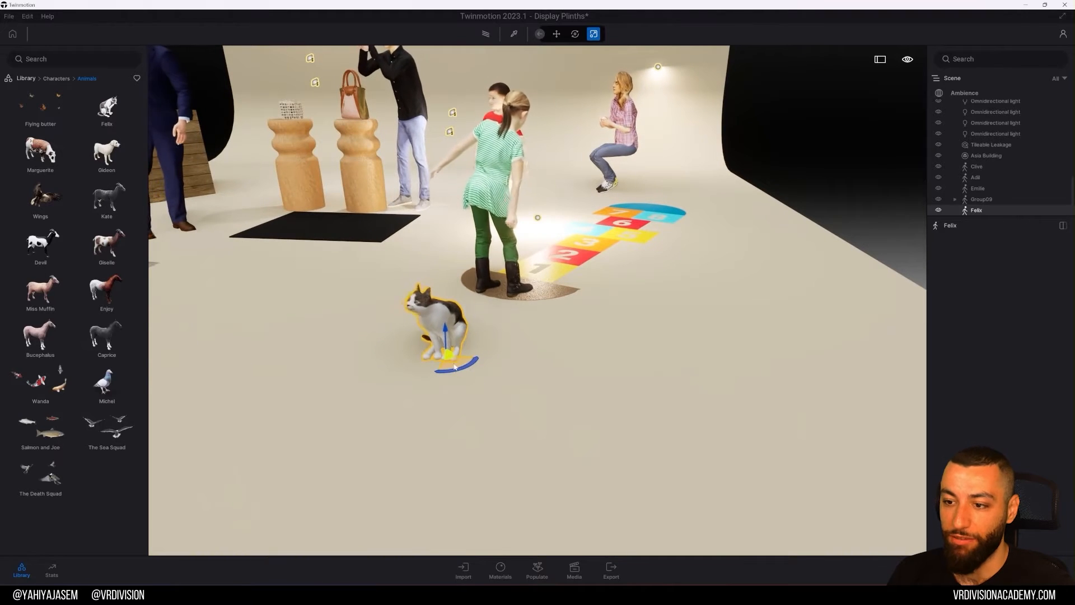
# - Browse the vehicle categories and place the US Truck from the construction machines beside the studio backdrop
pyautogui.click(26, 78)
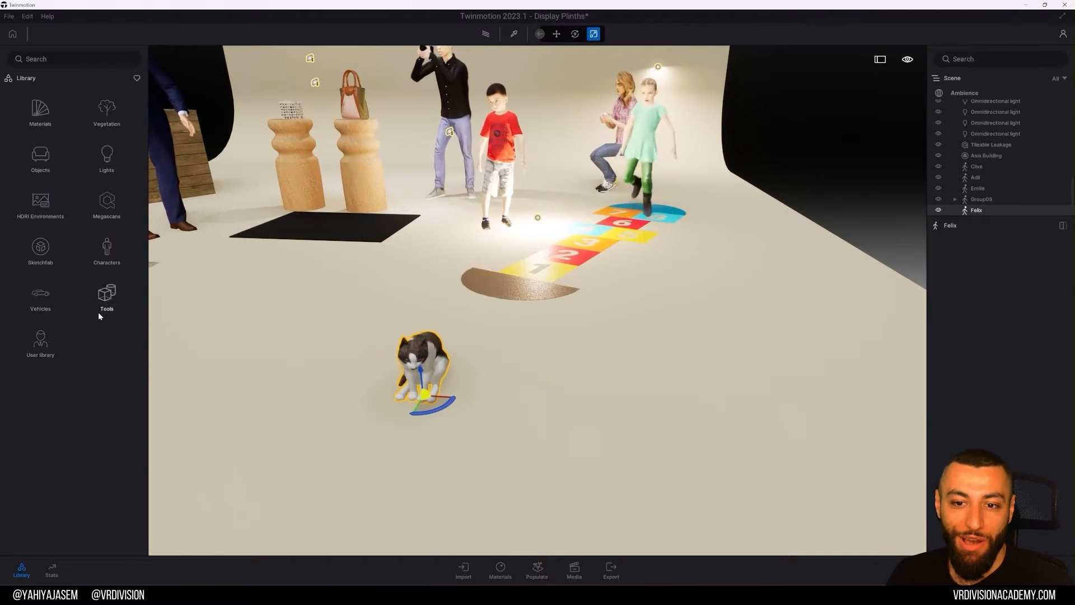
pyautogui.click(43, 305)
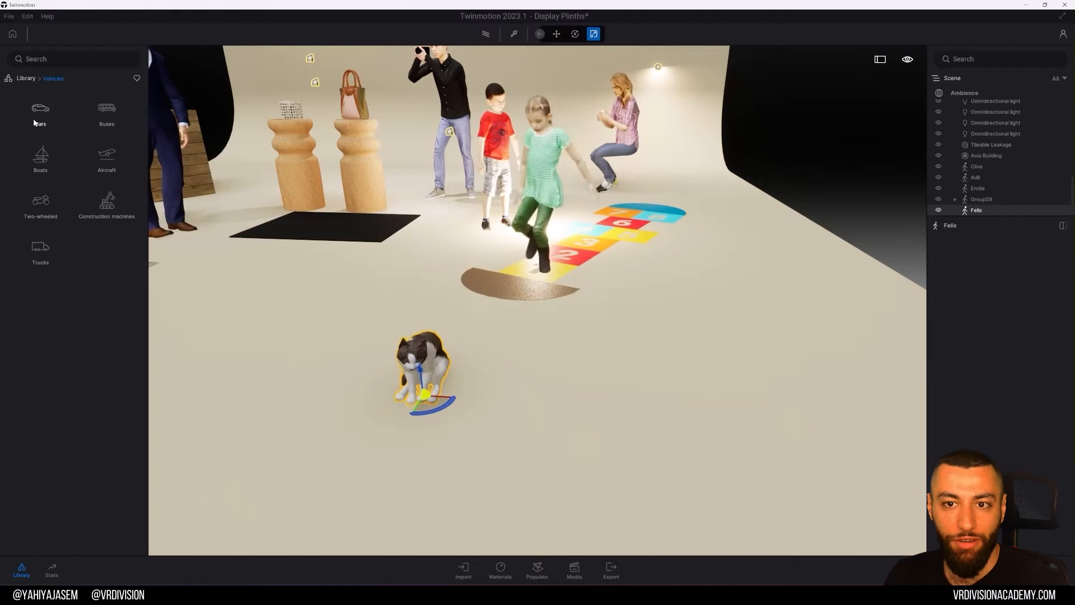
pyautogui.click(42, 203)
pyautogui.click(58, 80)
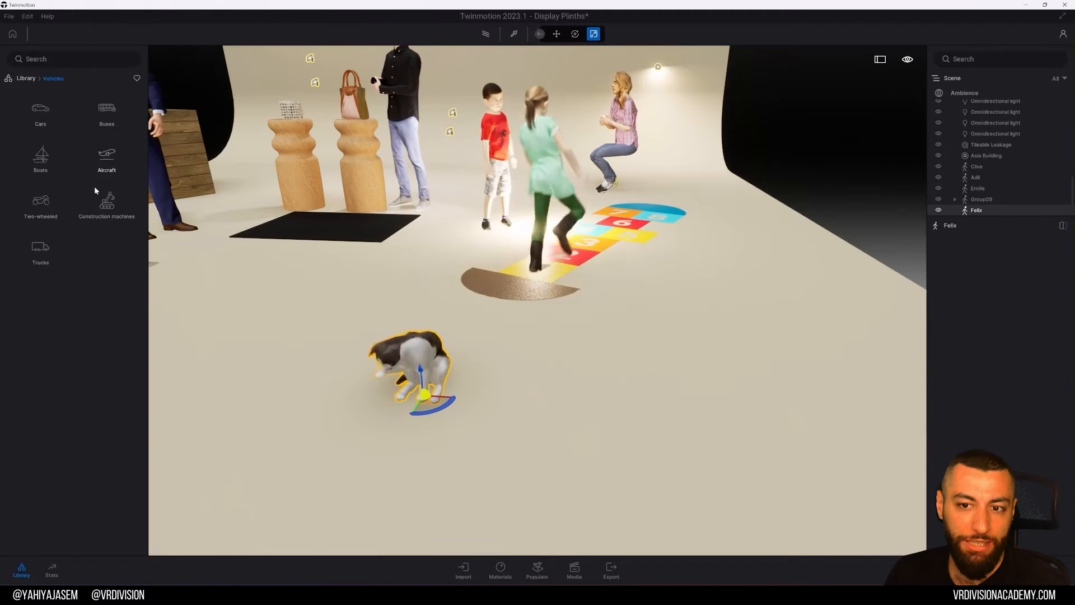
pyautogui.click(107, 203)
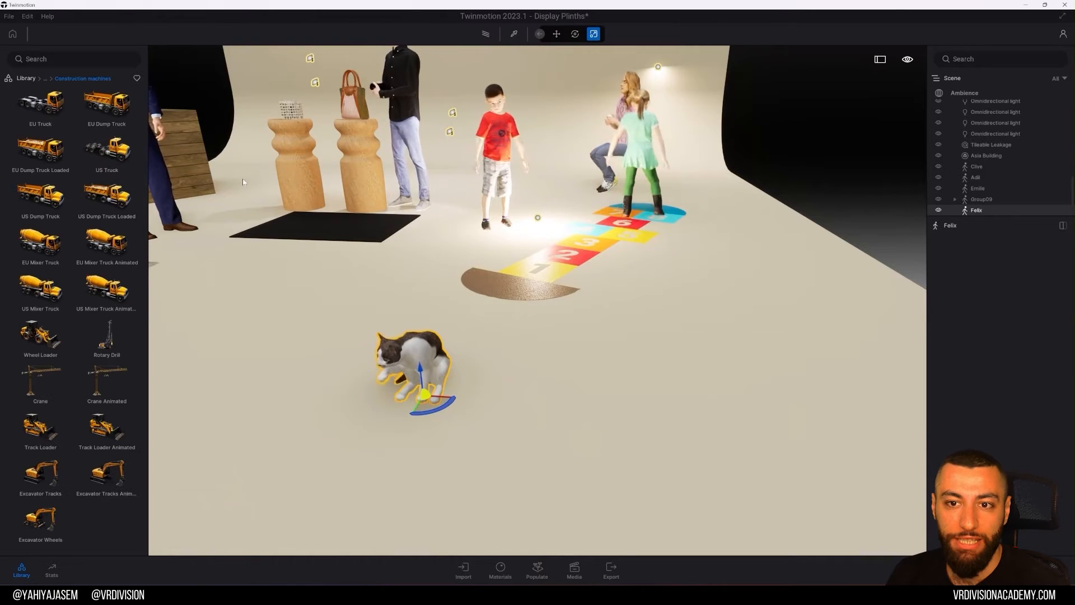
pyautogui.scroll(-10, 264, 191)
pyautogui.moveTo(106, 150); pyautogui.dragTo(399, 297)
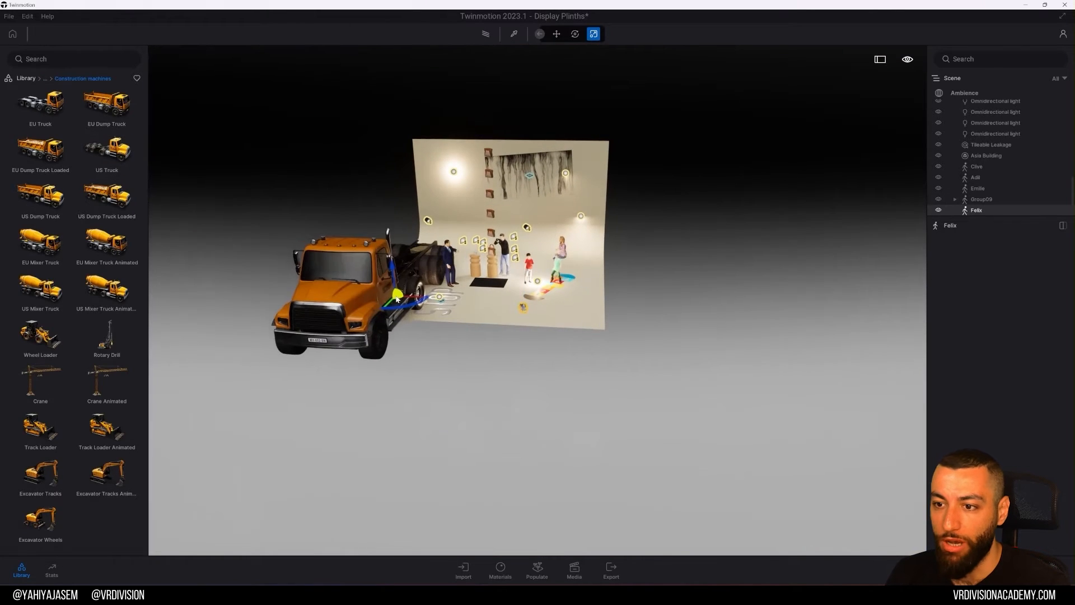
# - Increase the width and depth of the L Curve backdrop to make room for the truck
pyautogui.click(580, 299)
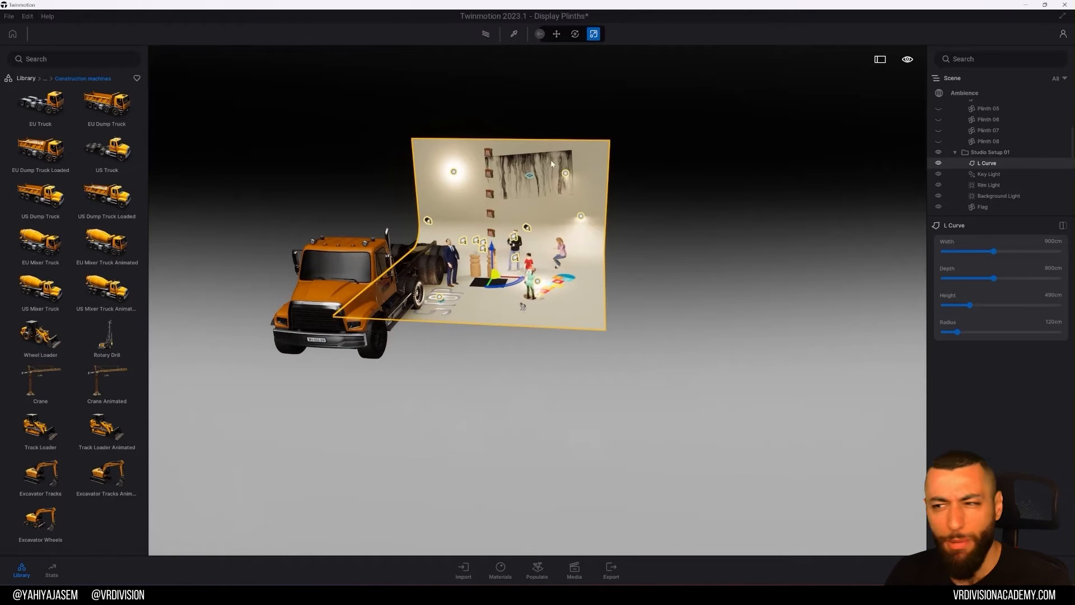
pyautogui.moveTo(1014, 252); pyautogui.dragTo(1050, 277)
# - Move the US Truck onto the enlarged backdrop next to the children and rotate it
pyautogui.moveTo(328, 302); pyautogui.dragTo(615, 310)
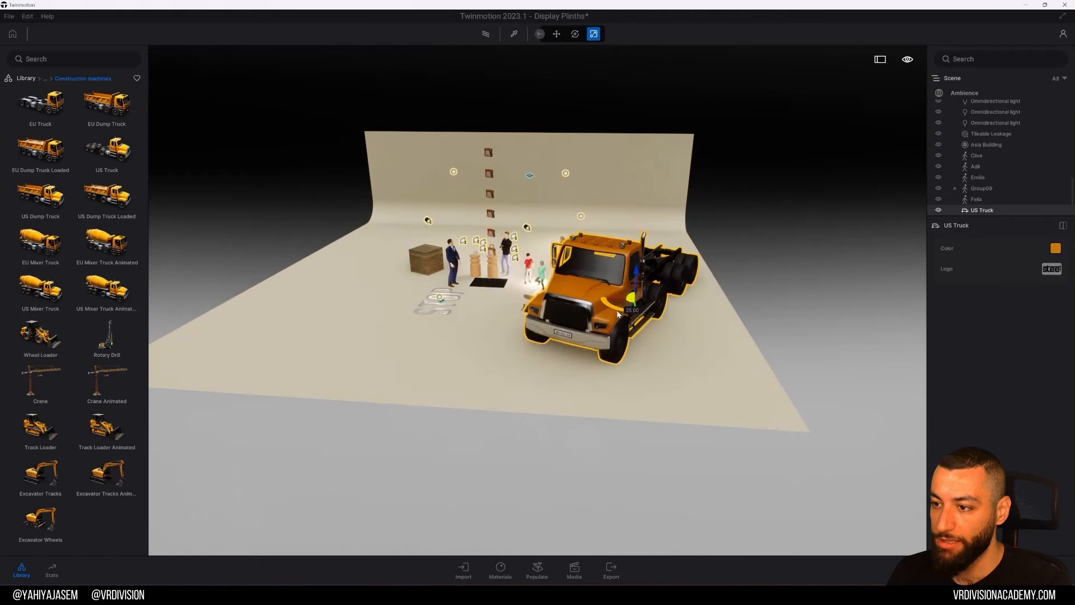
pyautogui.scroll(3, 566, 344)
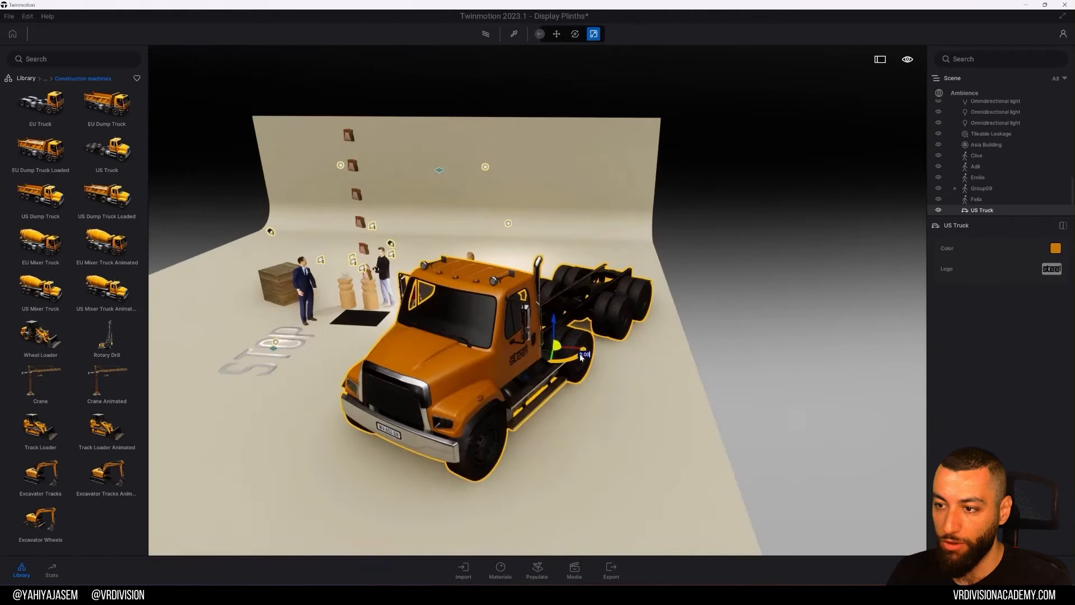
pyautogui.moveTo(580, 357); pyautogui.dragTo(540, 316)
# - Preview the US Truck's front with the path tracer, and delete the truck from the scene
pyautogui.scroll(3, 542, 319)
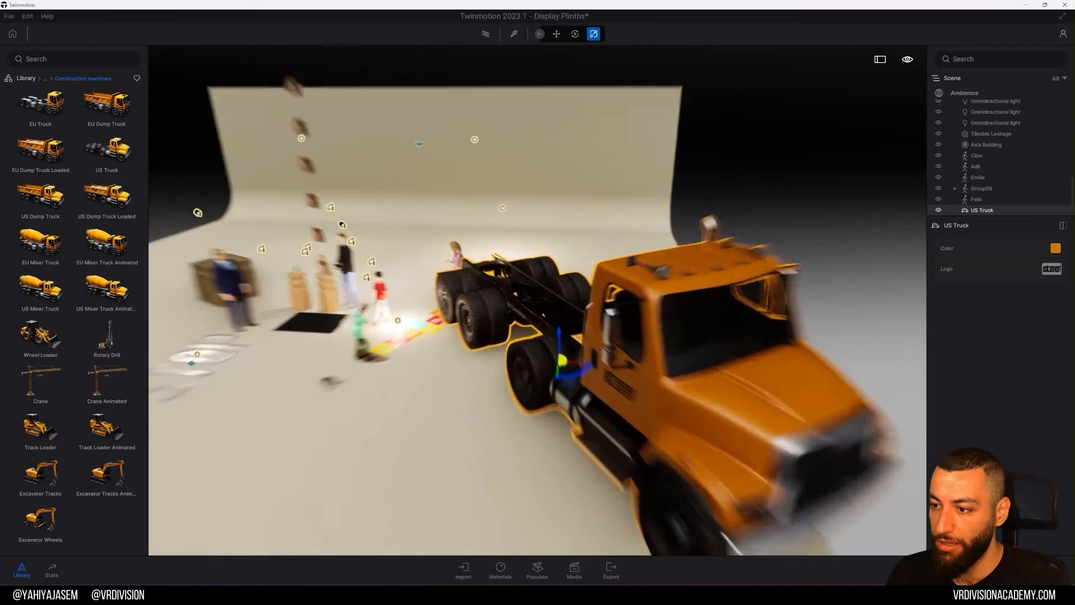
pyautogui.moveTo(627, 348); pyautogui.dragTo(677, 305, button='right')
pyautogui.press('r')
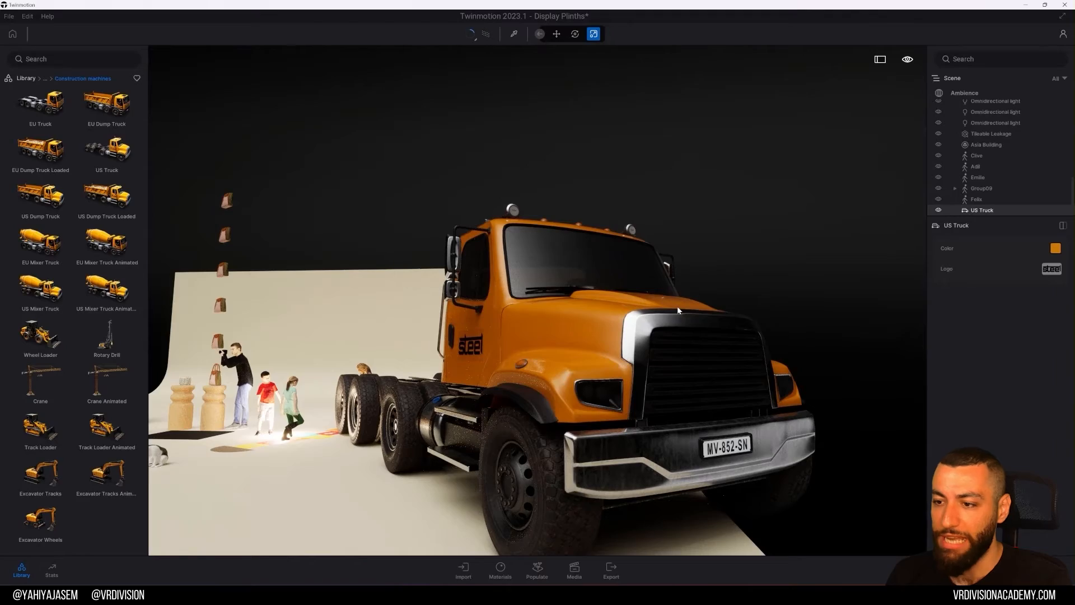
pyautogui.moveTo(677, 306); pyautogui.dragTo(627, 202, button='right')
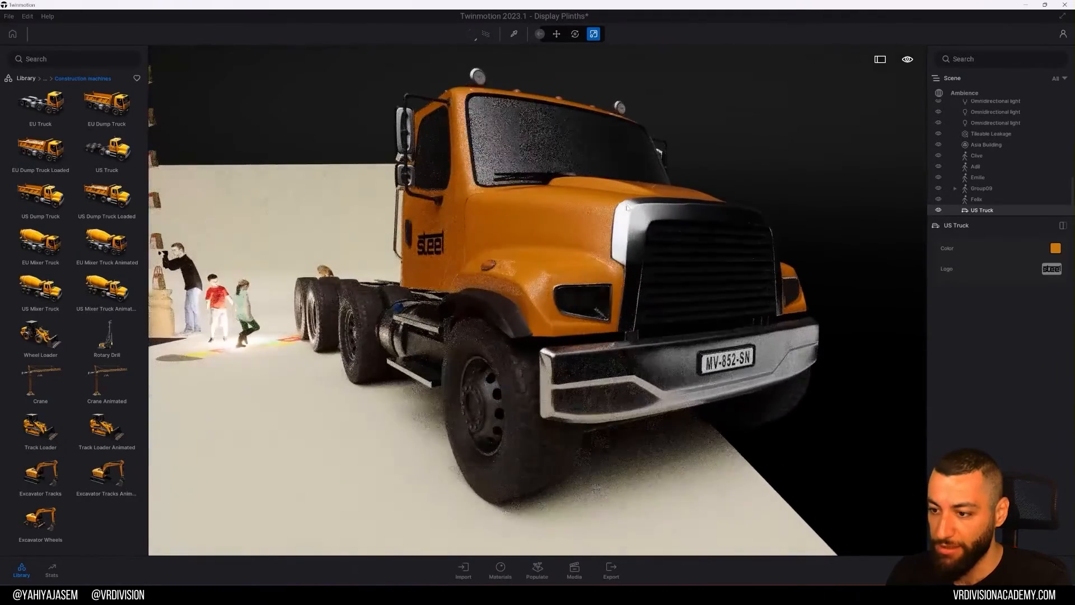
pyautogui.press('Delete')
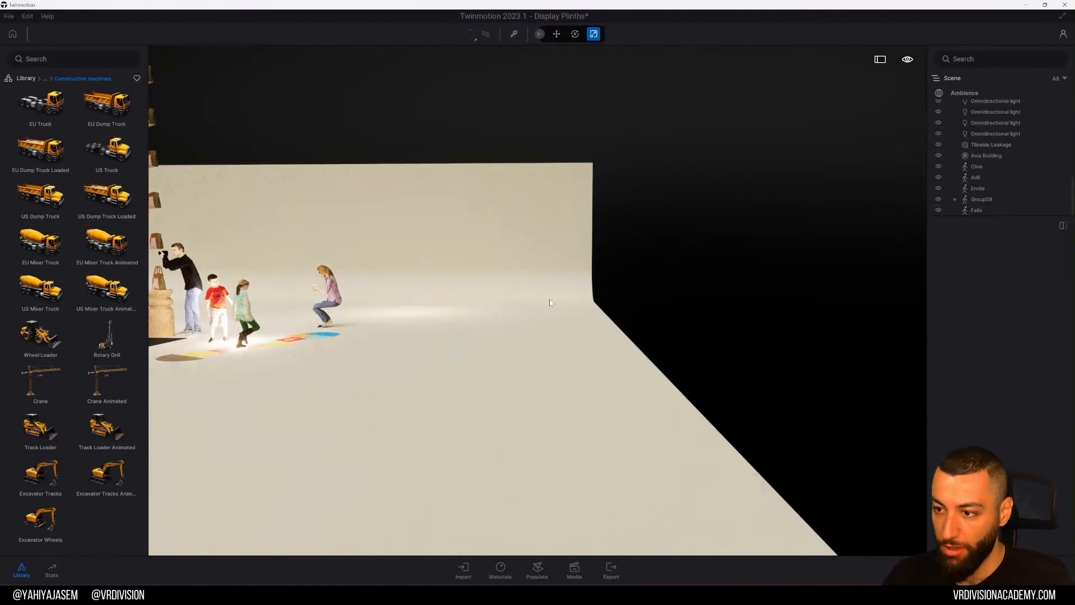
# - Switch the library to the Tools category and open the Lakehouse retreat demo scene
pyautogui.click(45, 77)
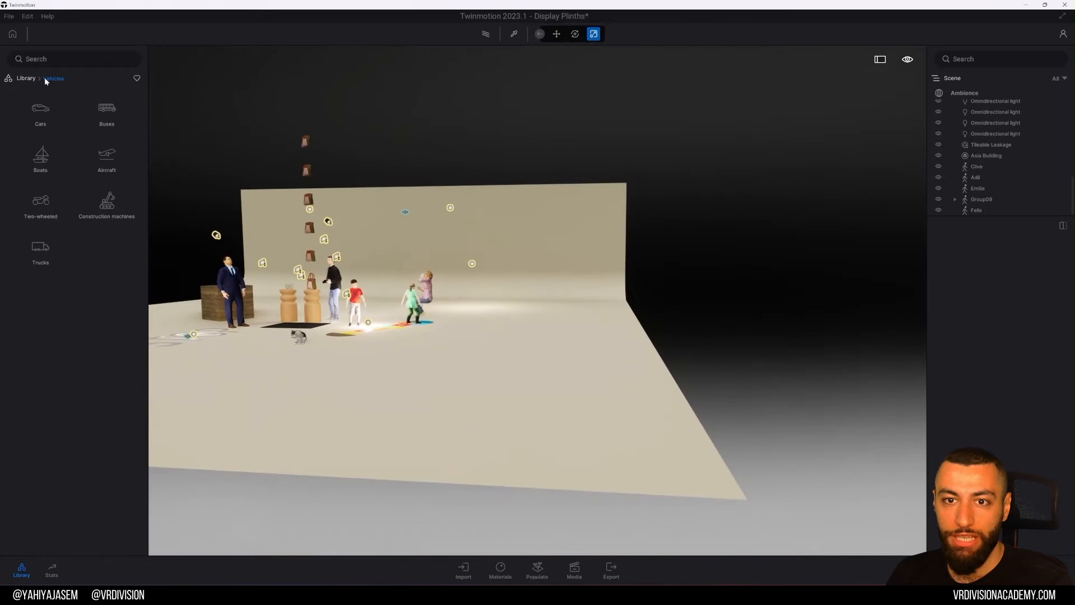
pyautogui.click(25, 78)
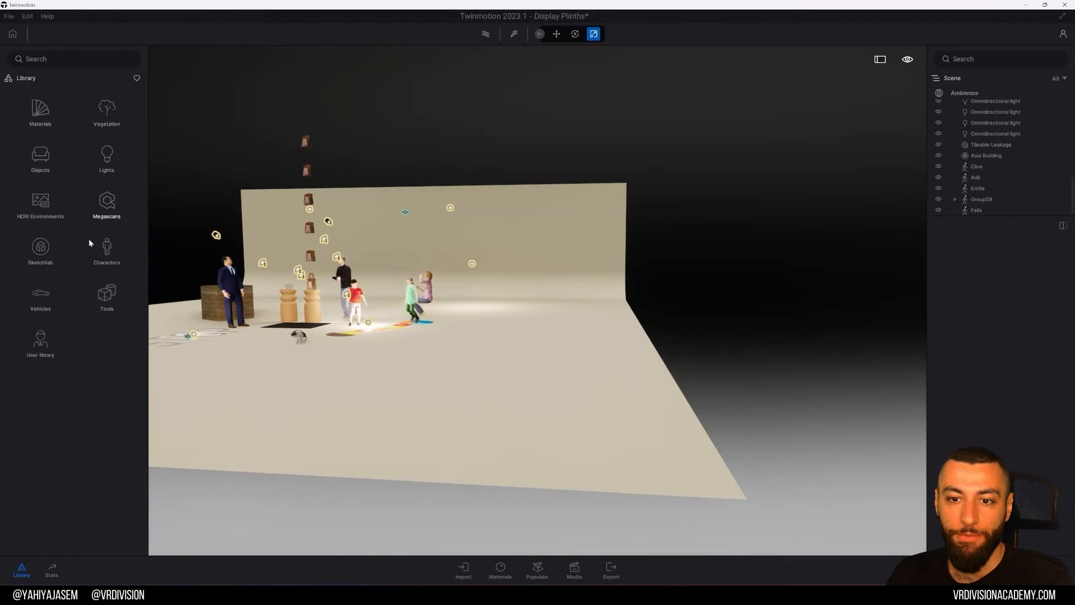
pyautogui.click(106, 297)
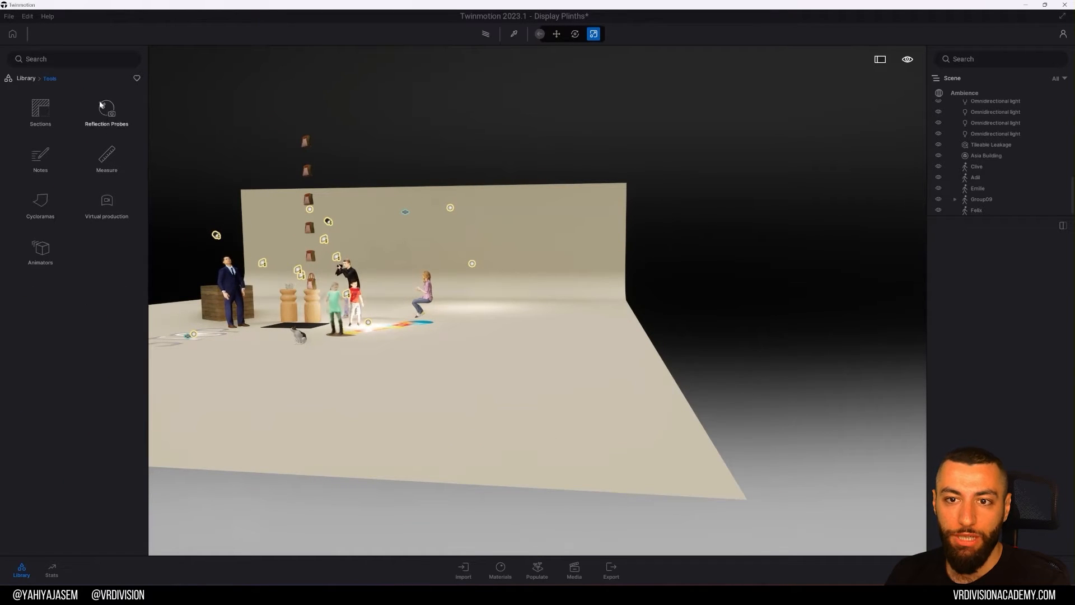
pyautogui.click(8, 16)
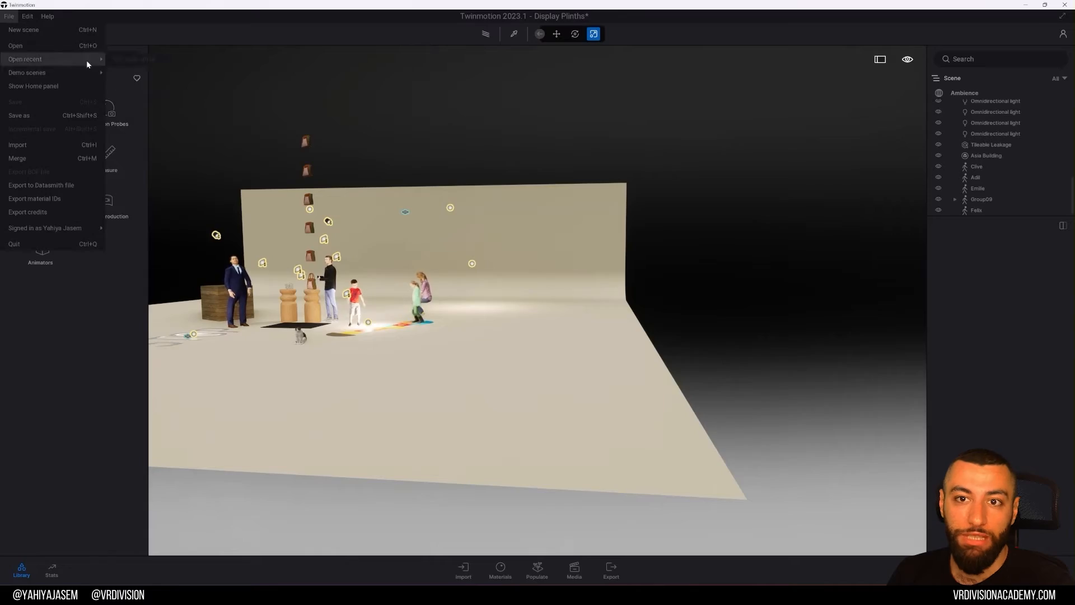
pyautogui.click(138, 86)
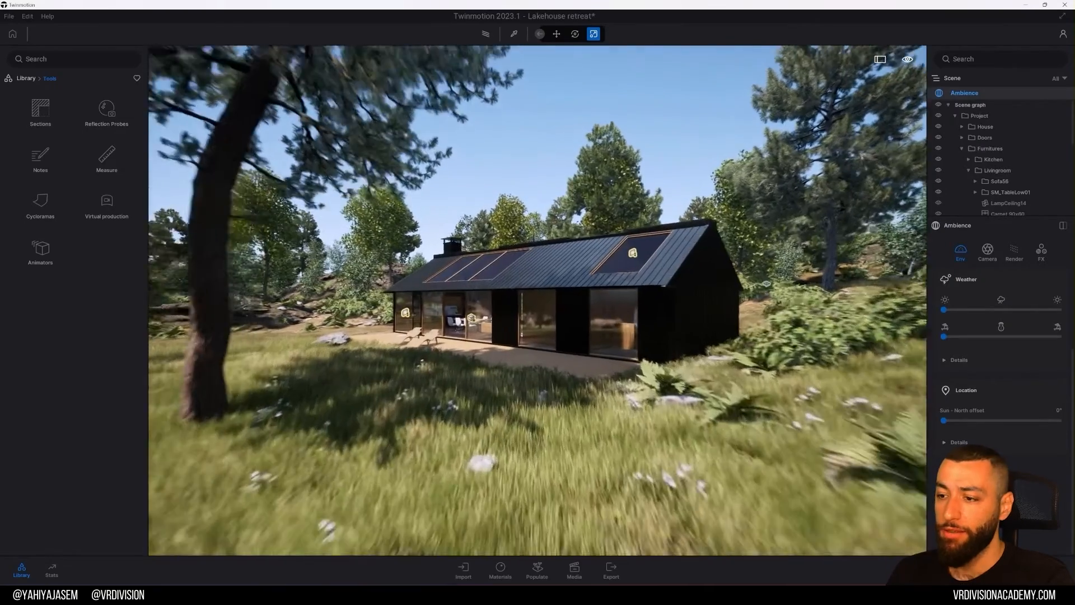
# - Try a Section Cube on the lakehouse roof, view it from above and delete it
pyautogui.press('w')
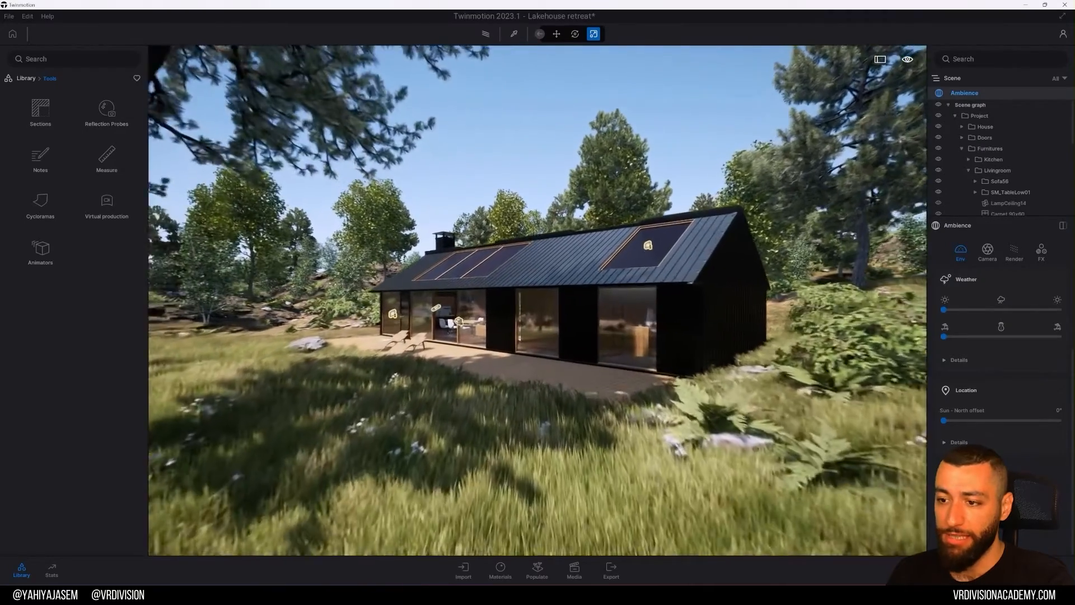
pyautogui.moveTo(48, 114); pyautogui.dragTo(571, 245)
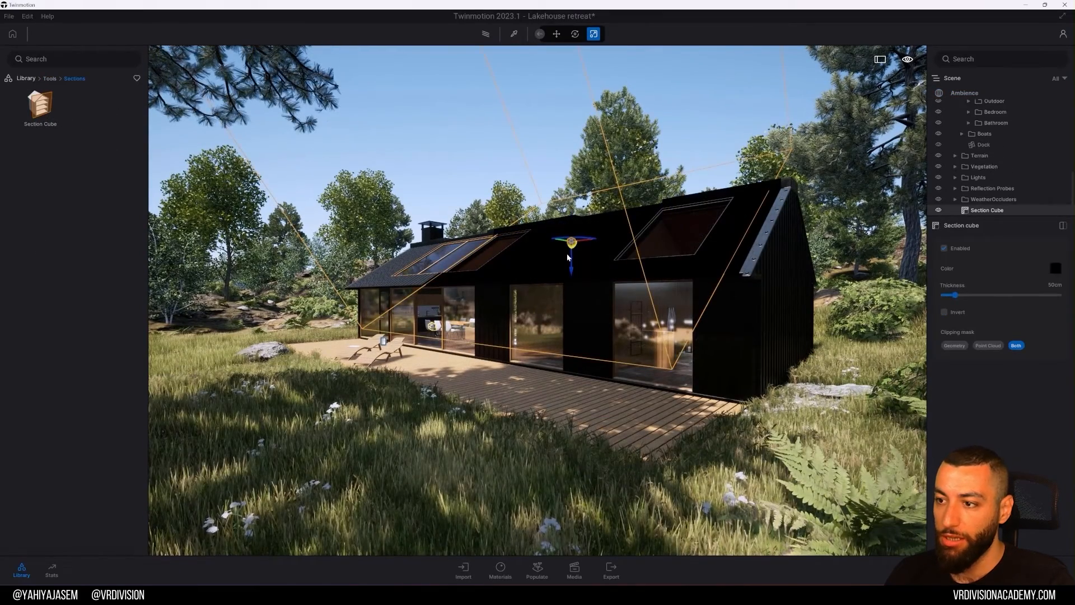
pyautogui.press('e')
pyautogui.moveTo(570, 259); pyautogui.dragTo(406, 218, button='right')
pyautogui.press('Delete')
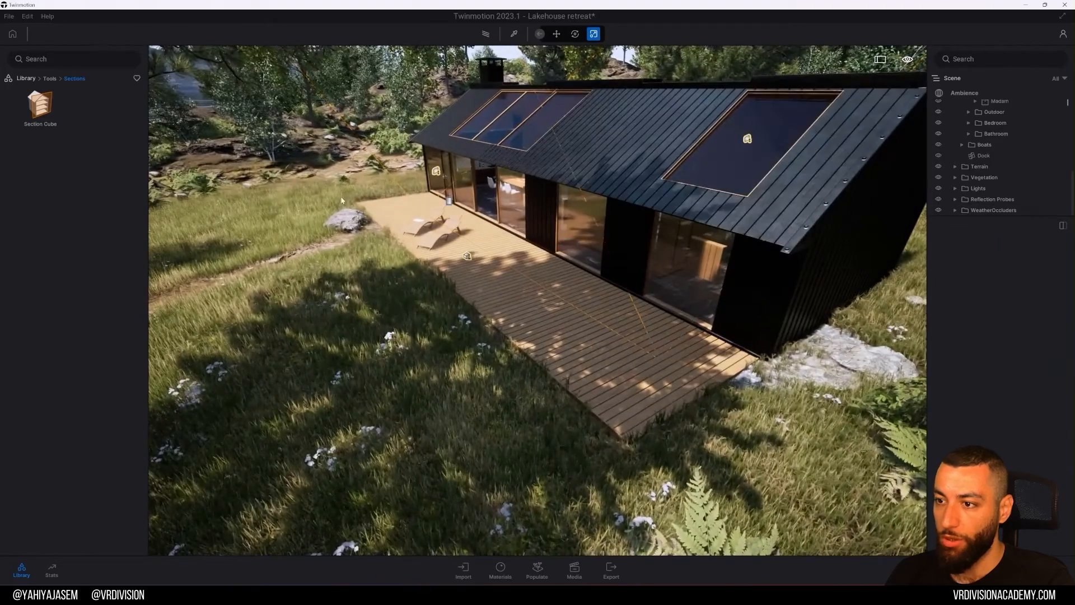
# - Place a Section Cube on the lakehouse roof to cut it open and expose the rooms inside
pyautogui.moveTo(42, 119); pyautogui.dragTo(676, 225)
pyautogui.press('w')
pyautogui.moveTo(676, 225); pyautogui.dragTo(627, 312, button='right')
pyautogui.press('s')
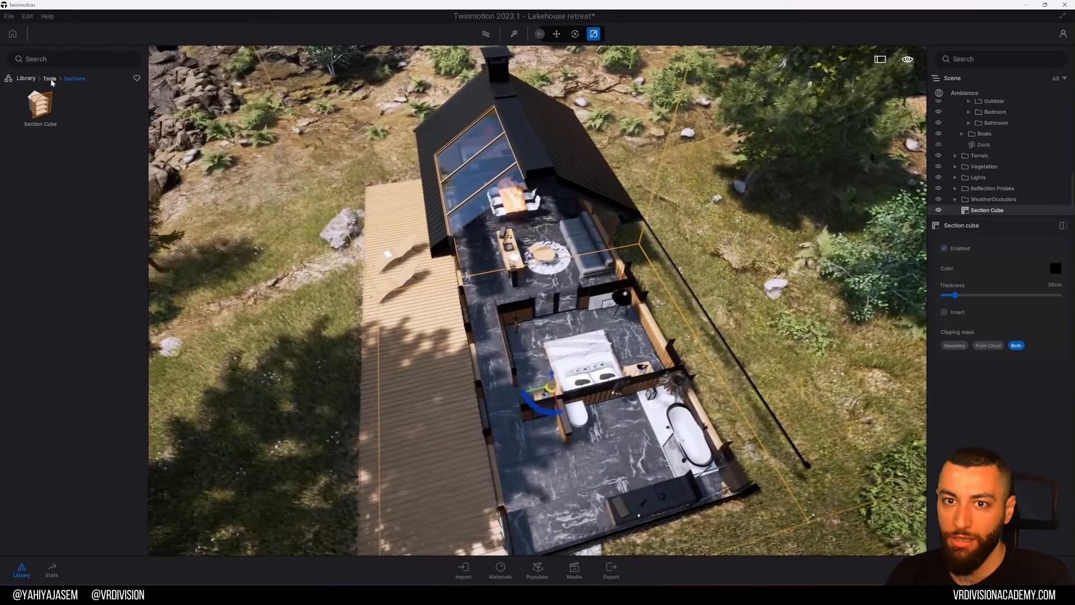
# - Return the library to the Tools category and delete the Section Cube from the lakehouse
pyautogui.click(49, 78)
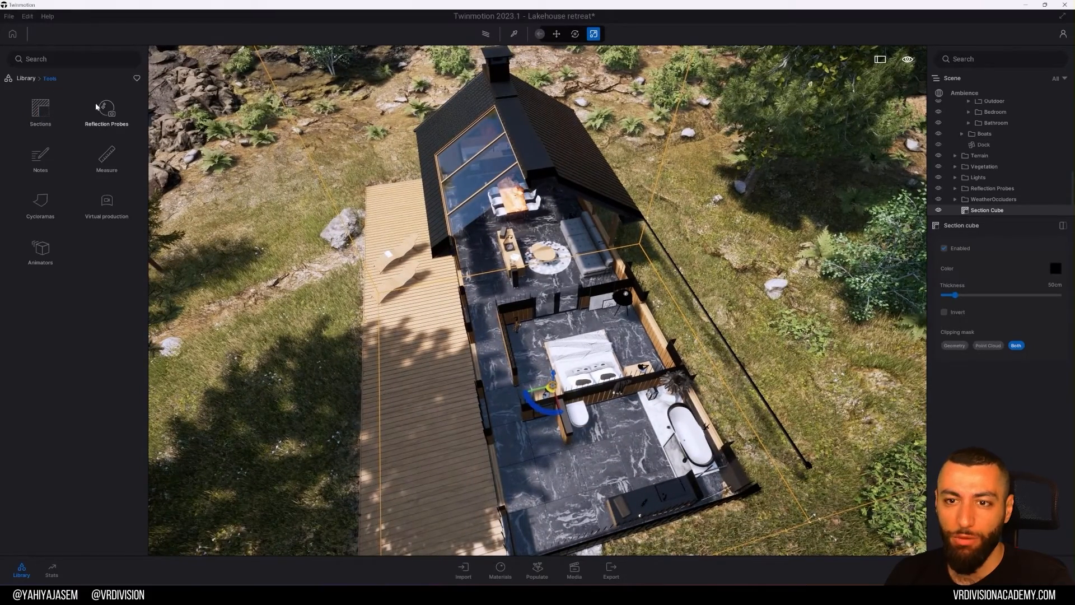
pyautogui.press('s')
pyautogui.moveTo(428, 213); pyautogui.dragTo(543, 207, button='right')
pyautogui.press('Delete')
# - Go inside the lakehouse bathroom and examine the reflection in the mirror above the washbasin
pyautogui.press('w')
pyautogui.press('w')
pyautogui.moveTo(599, 448); pyautogui.dragTo(633, 425, button='right')
pyautogui.moveTo(603, 496); pyautogui.dragTo(582, 432, button='right')
pyautogui.press('w')
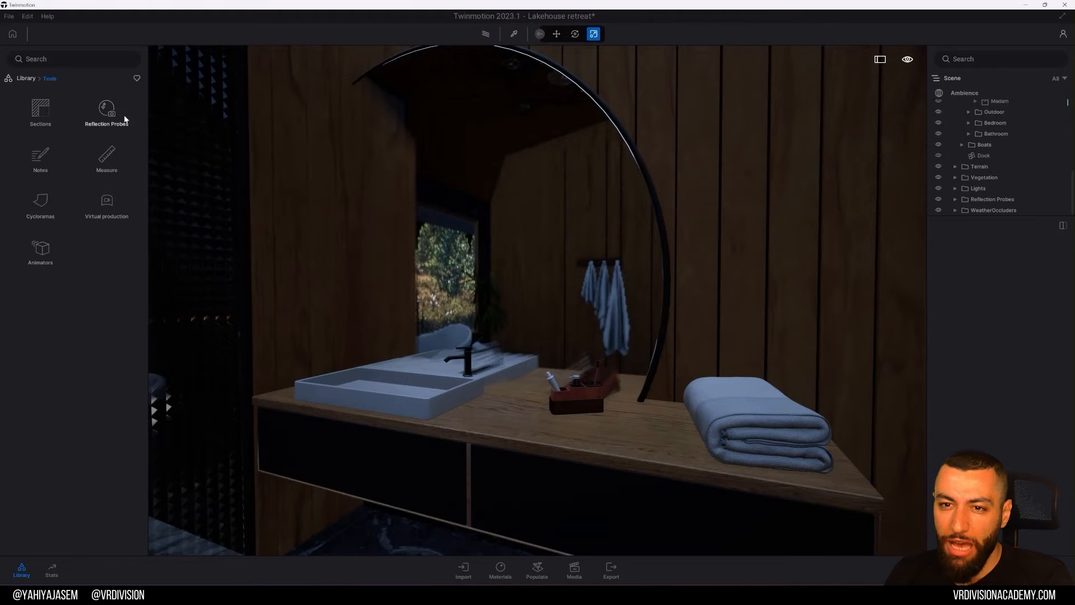
# - Place a Sphere Reflection Probe in front of the round mirror above the bathroom washbasin
pyautogui.moveTo(72, 104); pyautogui.dragTo(529, 287)
pyautogui.moveTo(326, 231); pyautogui.dragTo(584, 245)
pyautogui.moveTo(498, 315); pyautogui.dragTo(552, 320, button='right')
pyautogui.press('a')
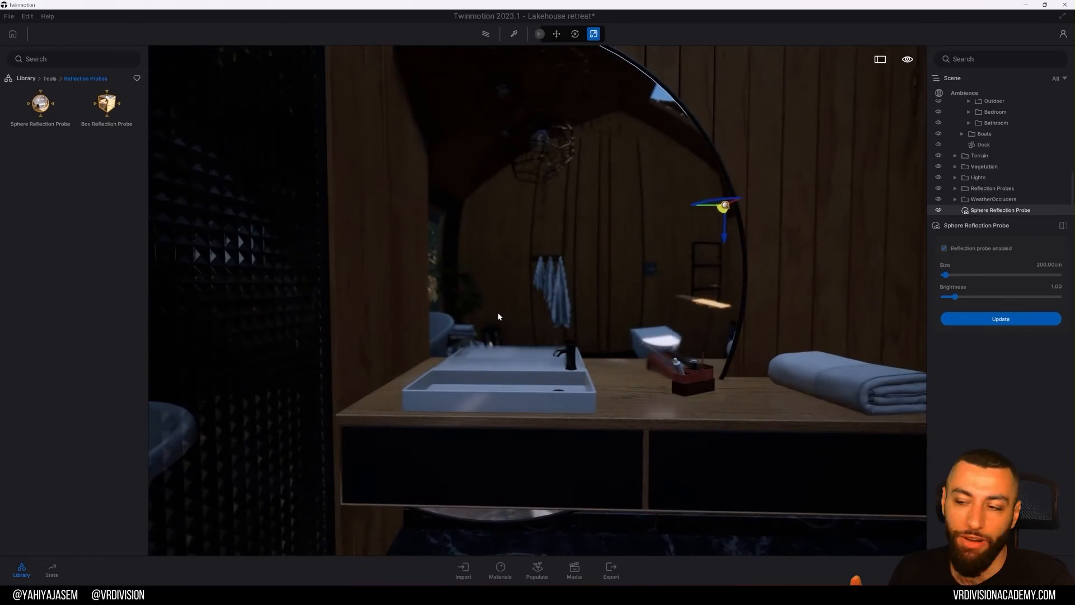
pyautogui.press('r')
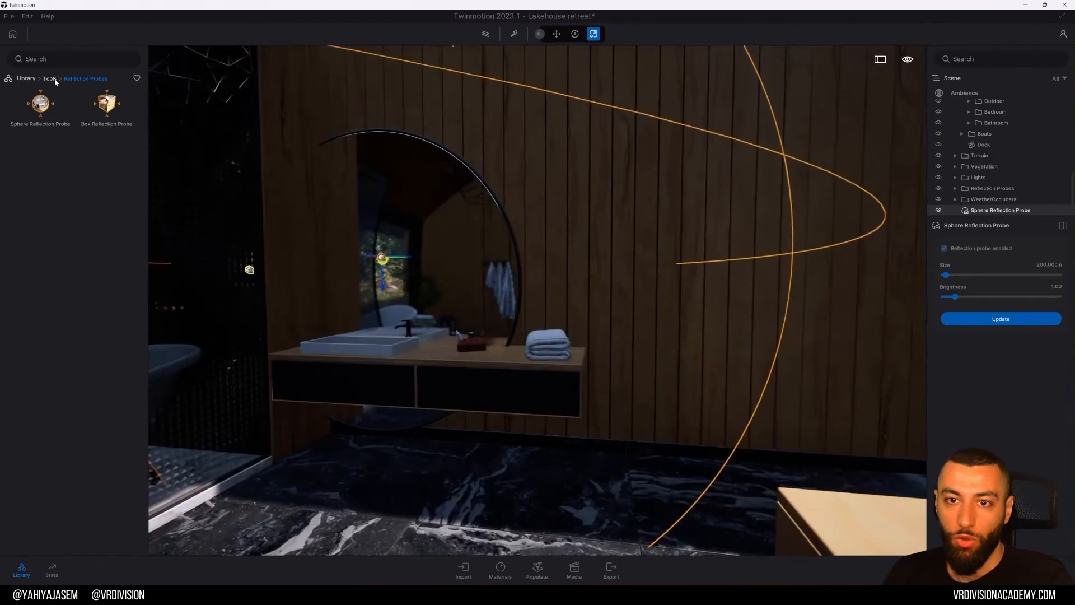
# - Place two notes outside the lakehouse, one on the wooden deck and one in the grass beside the building
pyautogui.click(52, 80)
pyautogui.press('s')
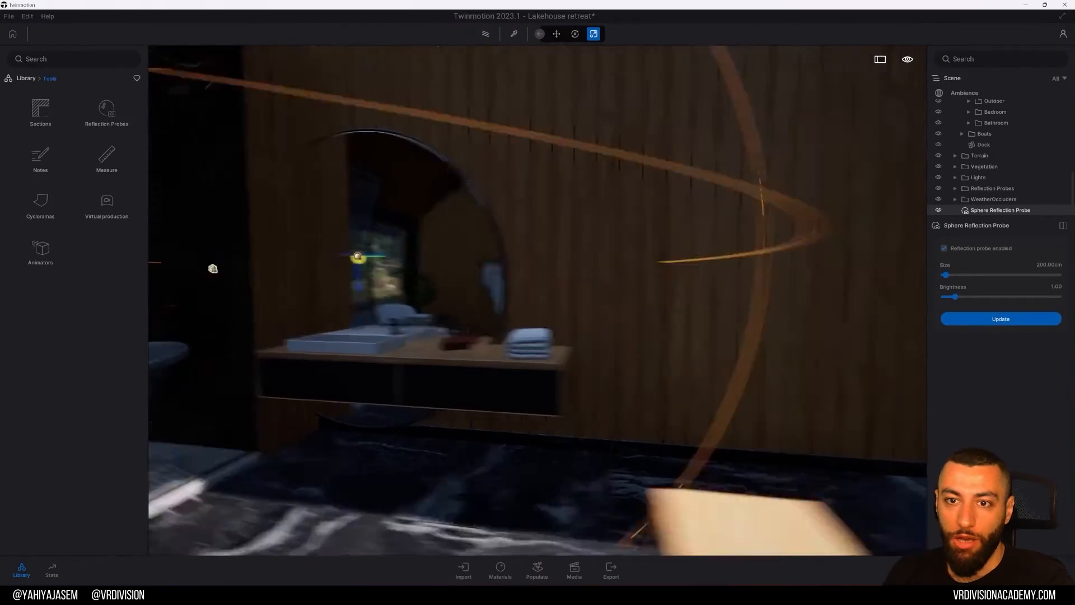
pyautogui.press('s')
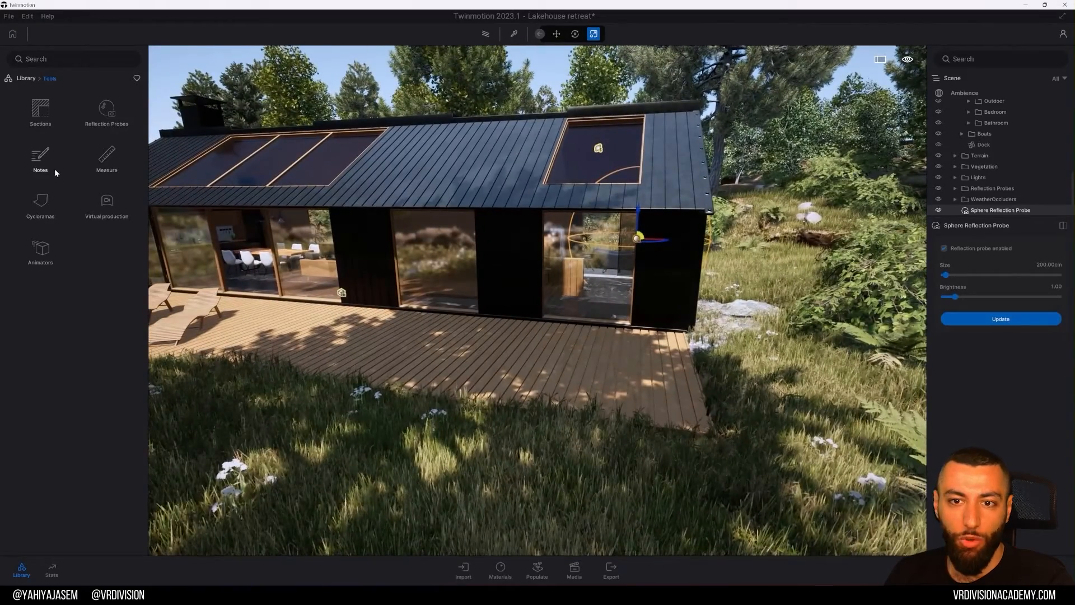
pyautogui.click(43, 101)
pyautogui.click(236, 314)
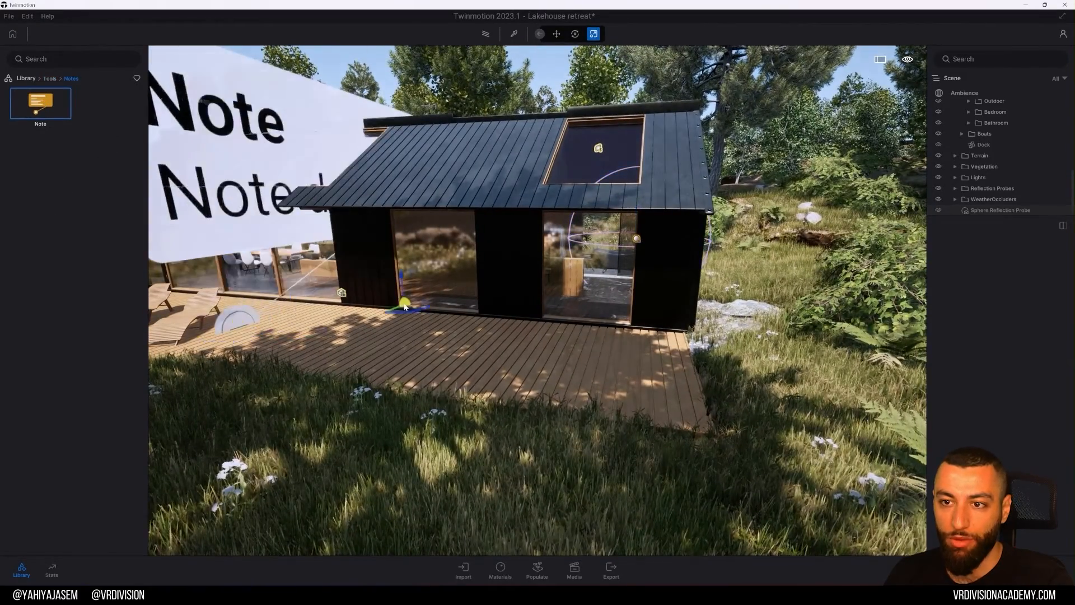
pyautogui.press('s')
pyautogui.click(761, 299)
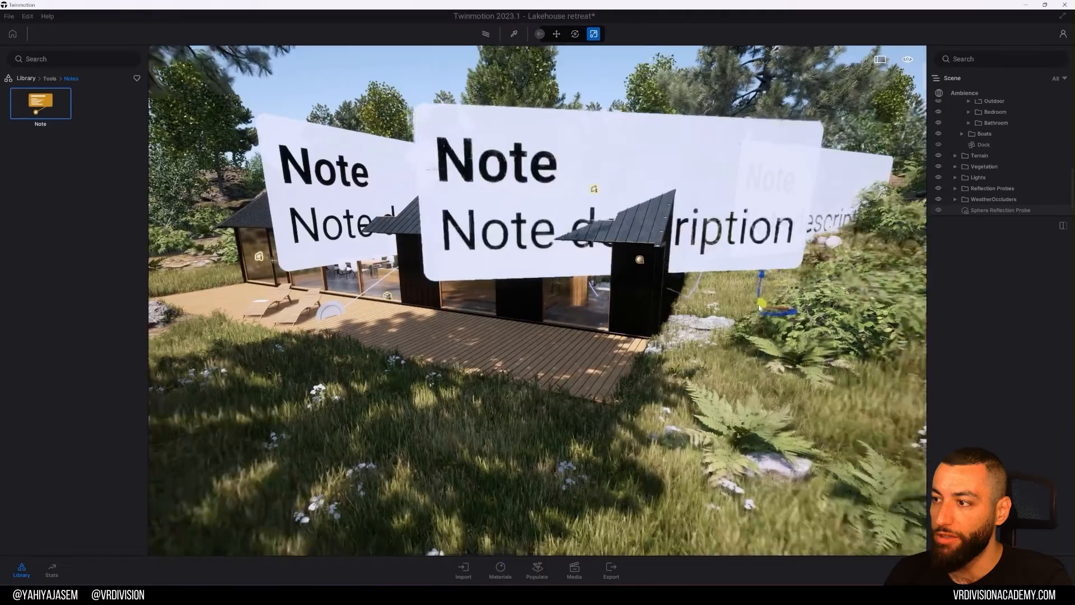
pyautogui.press('s')
pyautogui.press('d')
pyautogui.press('Escape')
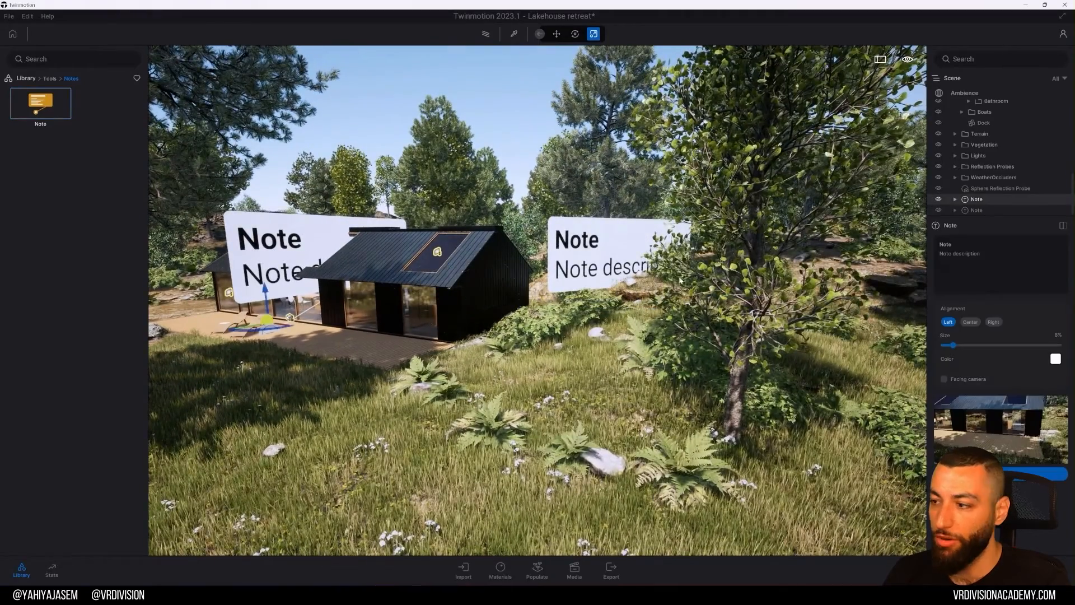
# - Clear the description of the note beside the house and recapture its linked view from closer to the building
pyautogui.tripleClick(959, 254)
pyautogui.write('subscr')
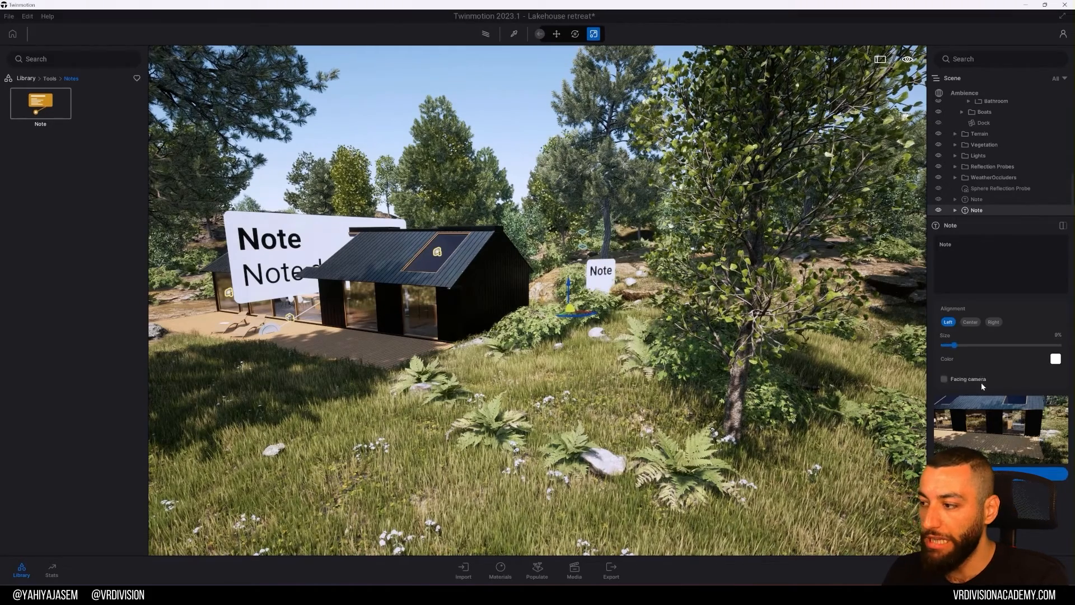
pyautogui.click(947, 473)
pyautogui.moveTo(457, 284)
pyautogui.mouseDown(button='right')
pyautogui.moveTo(521, 294)
pyautogui.moveTo(456, 284)
pyautogui.mouseUp(button='right')
pyautogui.press('w')
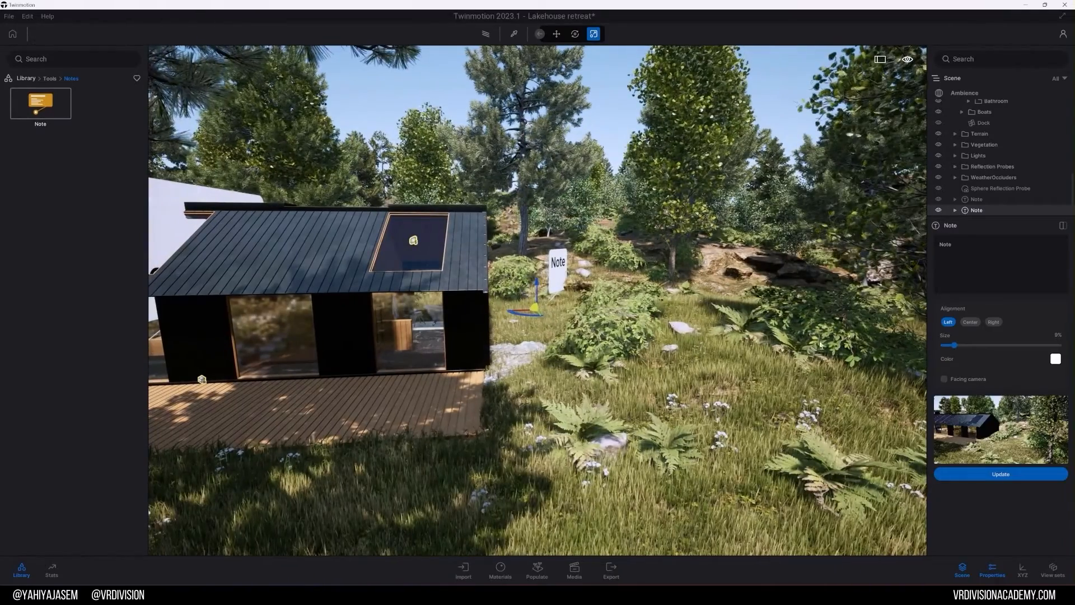
pyautogui.click(984, 473)
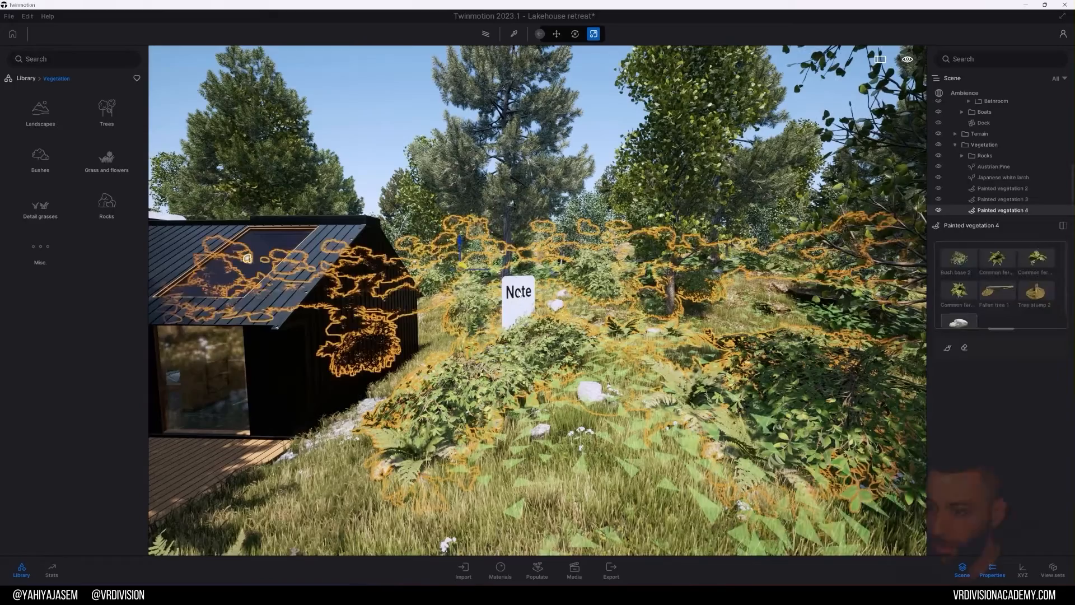
# - Make the note beside the house always face the camera and recapture its view close to the white rock
pyautogui.press('w')
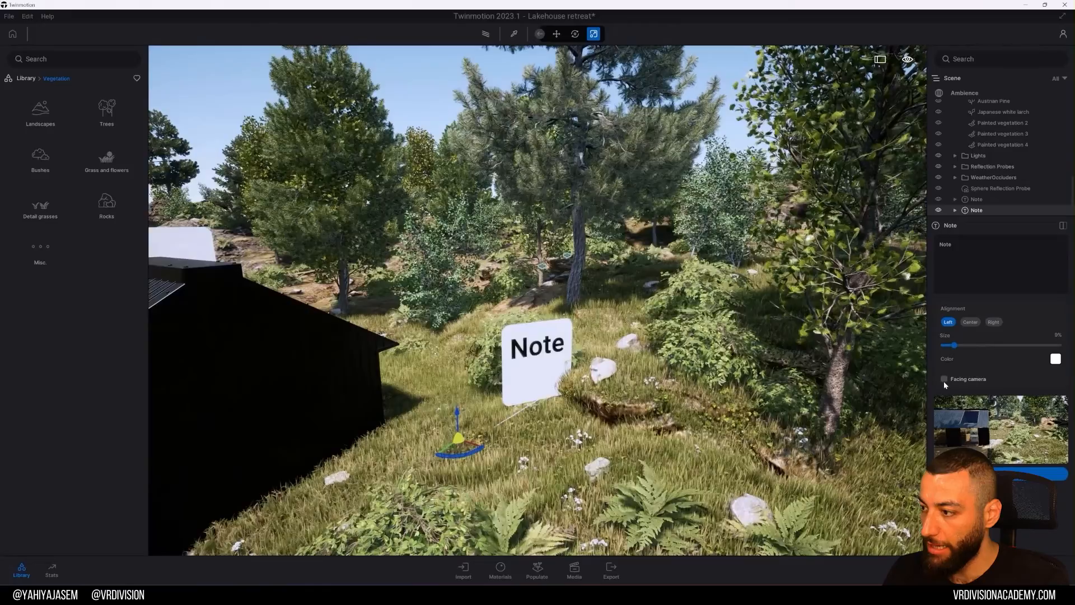
pyautogui.click(944, 379)
pyautogui.press('w')
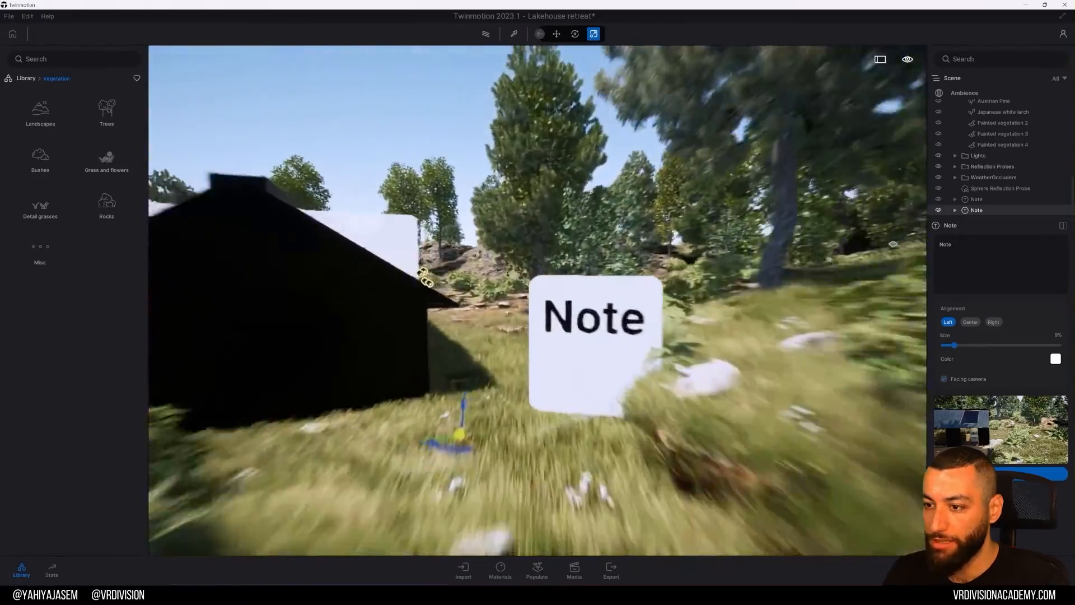
pyautogui.press('w')
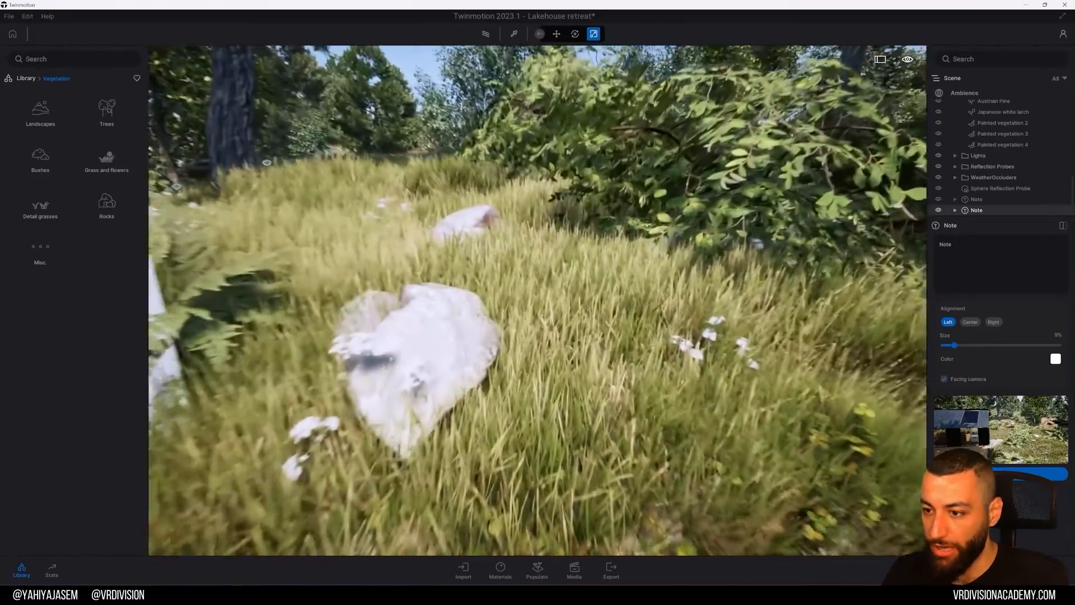
pyautogui.click(1035, 474)
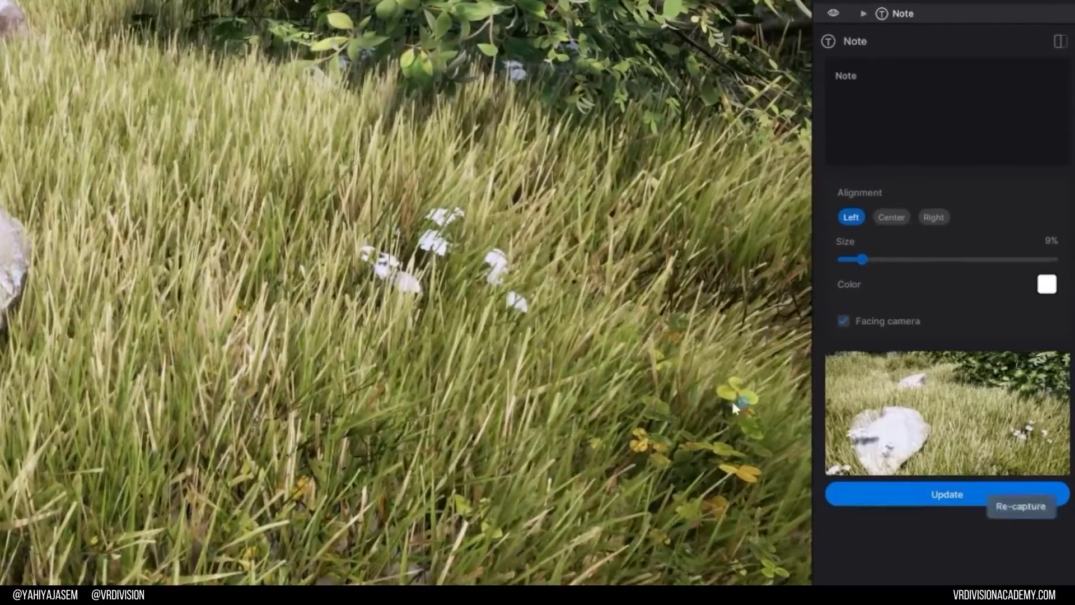
# - Change the description of the note beside the house to "change rock" and set its size to 2%
pyautogui.press('s')
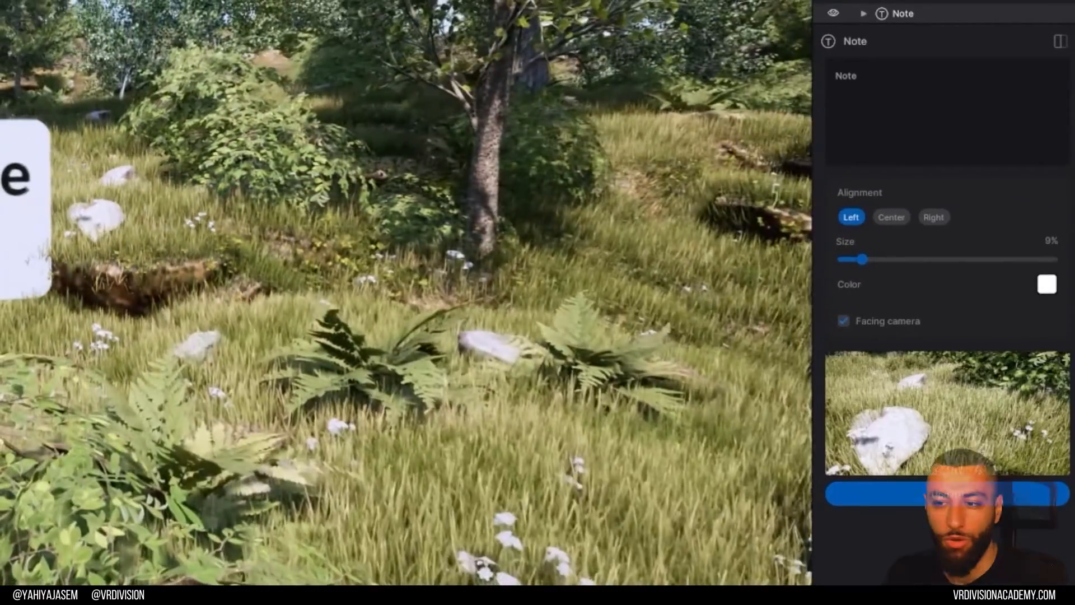
pyautogui.click(22, 218)
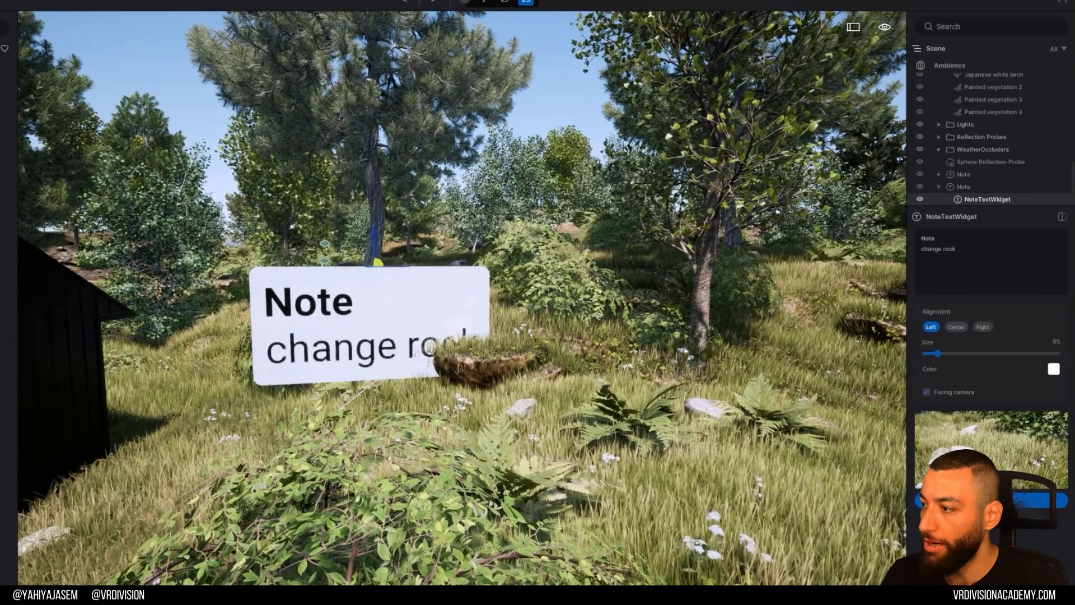
pyautogui.click(449, 333)
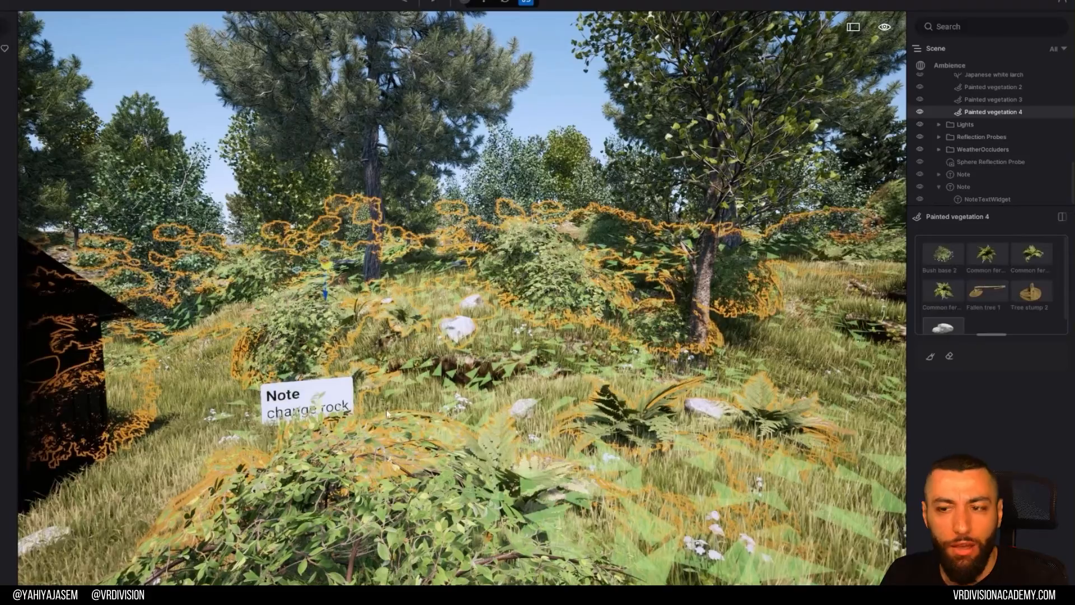
pyautogui.click(370, 410)
pyautogui.click(319, 389)
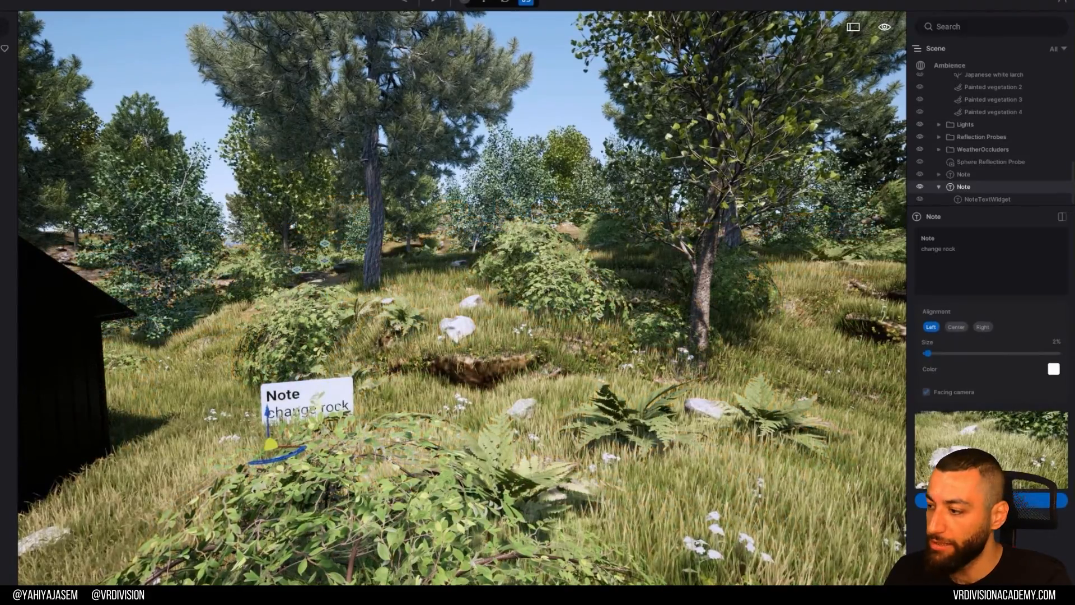
# - Recapture the "change rock" note's view with a rock and tree trunk in frame, and move back out to the lakehouse
pyautogui.scroll(10, 447, 314)
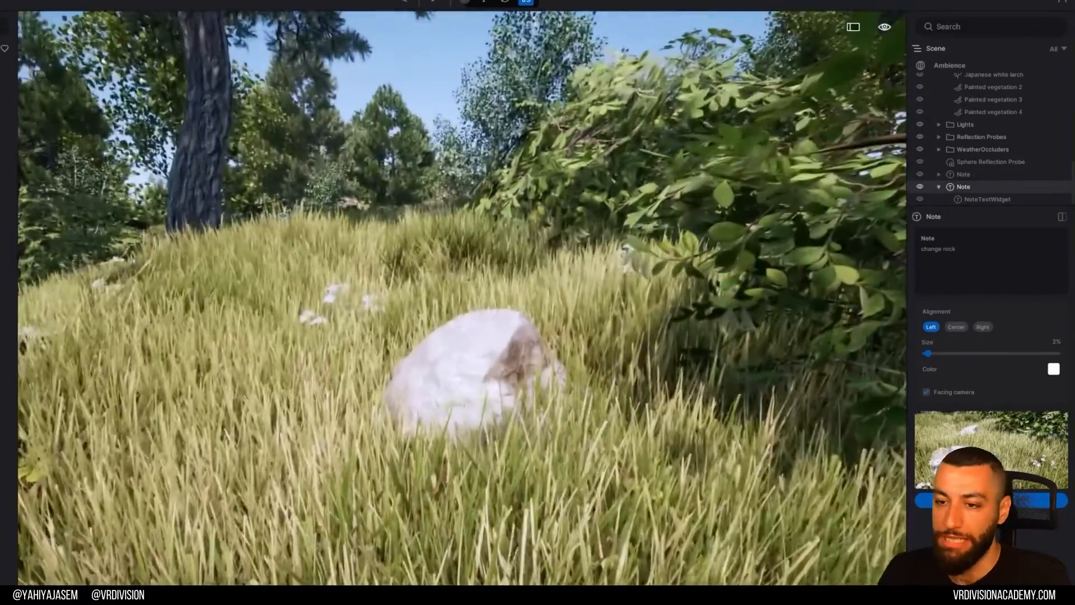
pyautogui.moveTo(462, 298); pyautogui.dragTo(498, 313, button='right')
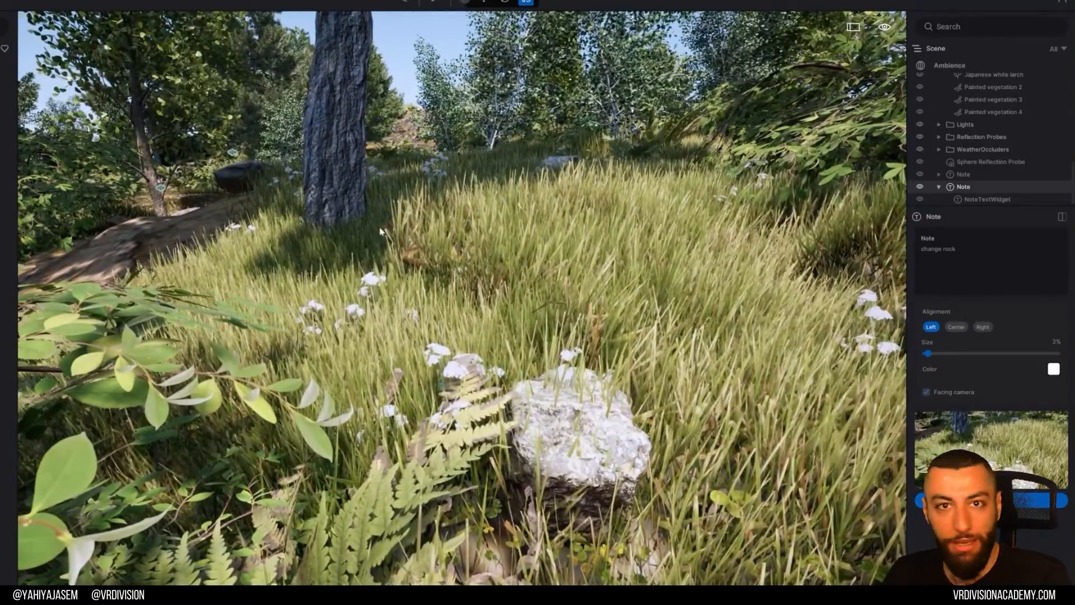
pyautogui.press('s')
pyautogui.press('s')
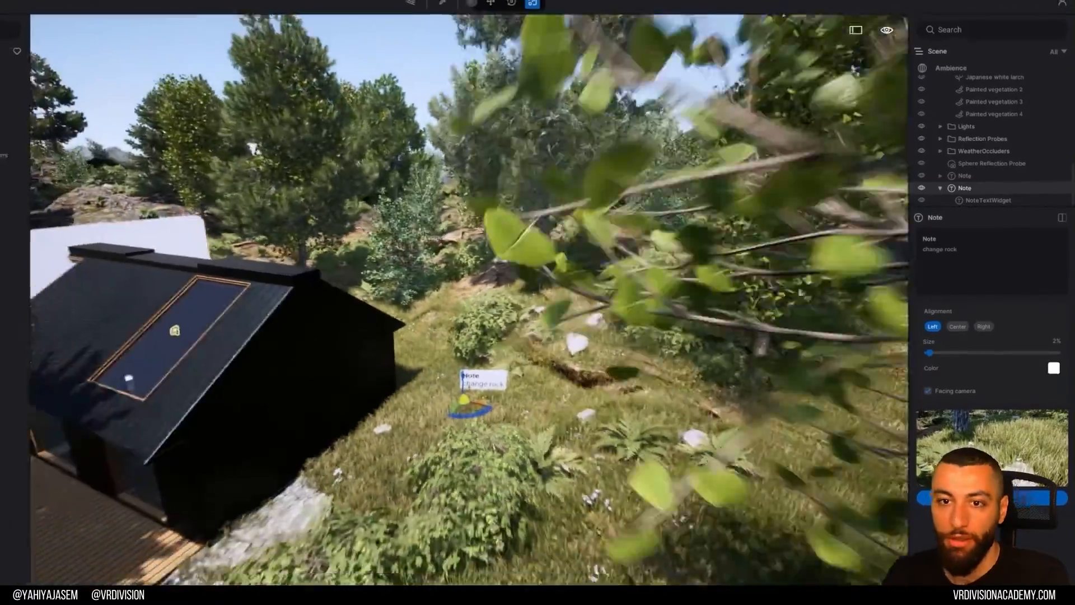
pyautogui.press('s')
# - Place a Curve Cove cyclorama from the Tools library around the lakehouse deck
pyautogui.moveTo(493, 313); pyautogui.dragTo(187, 218, button='right')
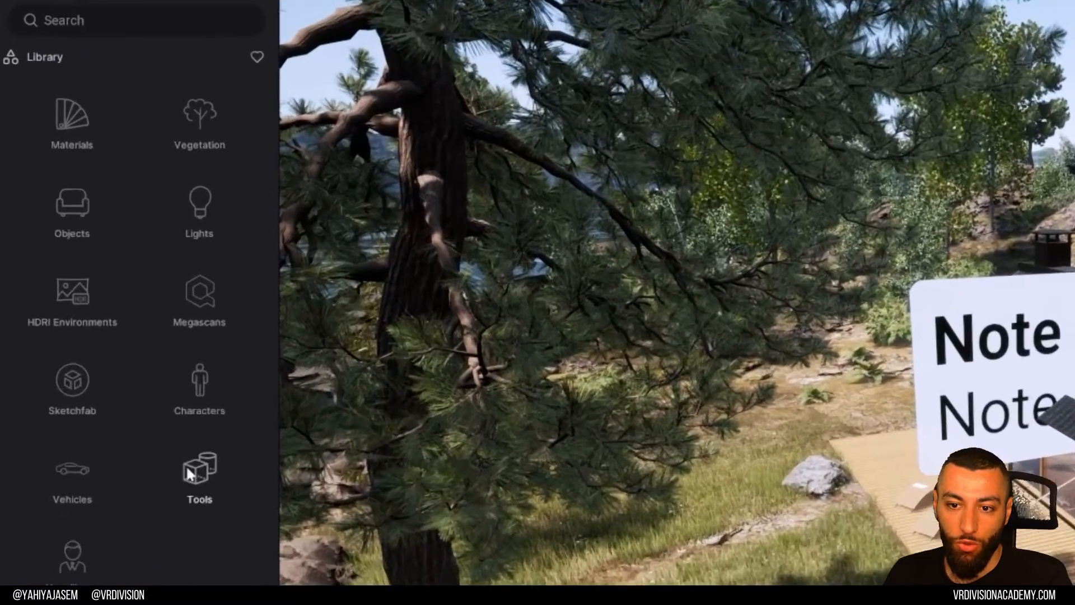
pyautogui.click(103, 294)
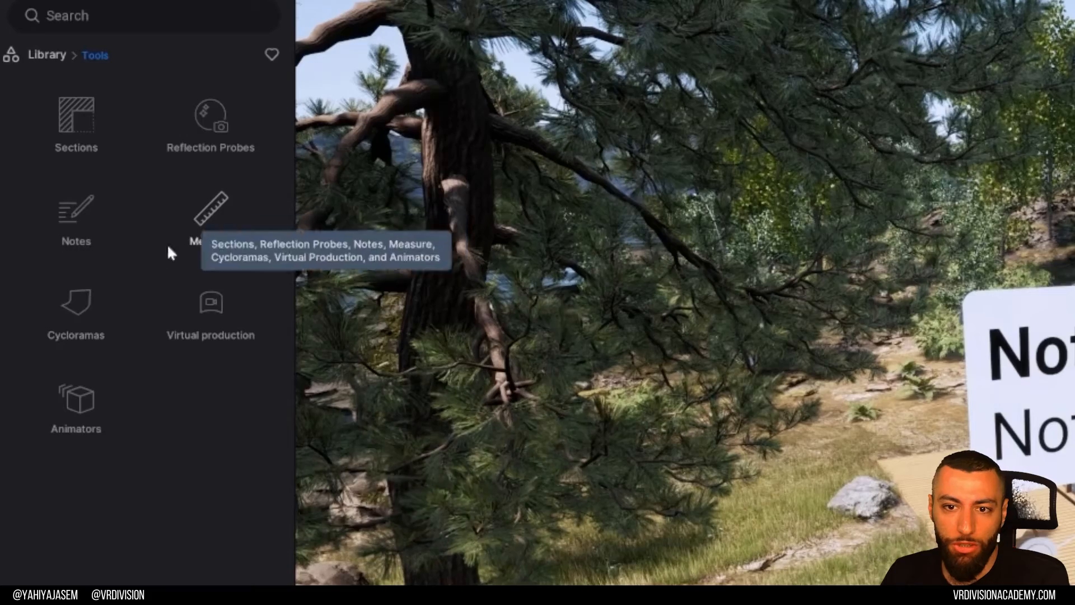
pyautogui.click(82, 327)
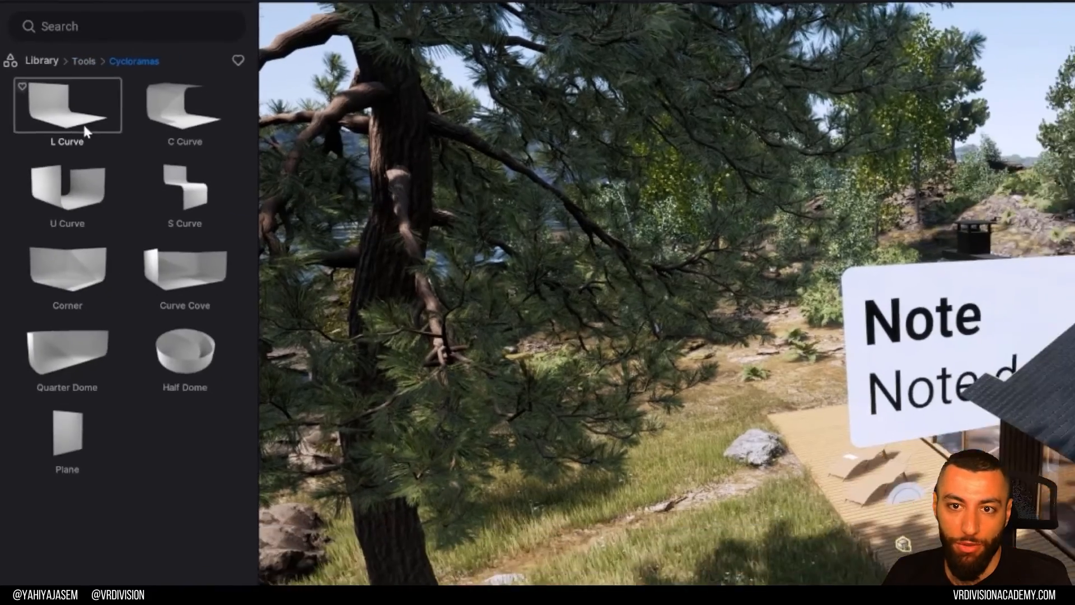
pyautogui.moveTo(83, 123); pyautogui.dragTo(542, 365)
pyautogui.keyDown('shift'); pyautogui.moveTo(540, 357); pyautogui.dragTo(540, 362, button='middle'); pyautogui.keyUp('shift')
pyautogui.moveTo(106, 196); pyautogui.dragTo(543, 366)
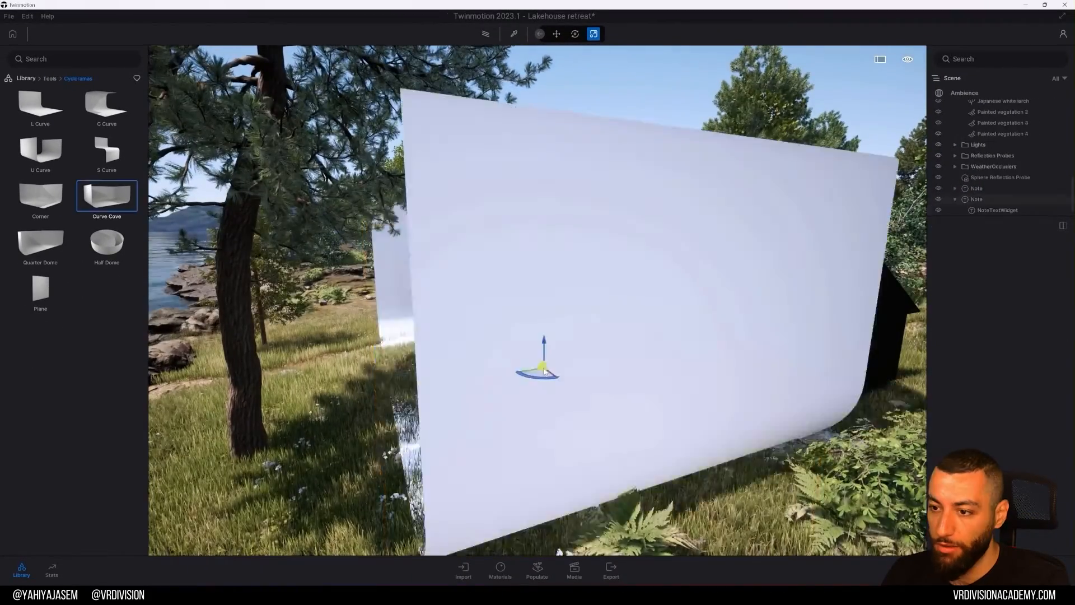
pyautogui.keyDown('shift'); pyautogui.moveTo(543, 366); pyautogui.dragTo(601, 381, button='middle'); pyautogui.keyUp('shift')
# - Set the Curve Cove's width to 1272 cm and depth to 802 cm, increase its height, and delete the cyclorama
pyautogui.moveTo(601, 380); pyautogui.dragTo(461, 286, button='right')
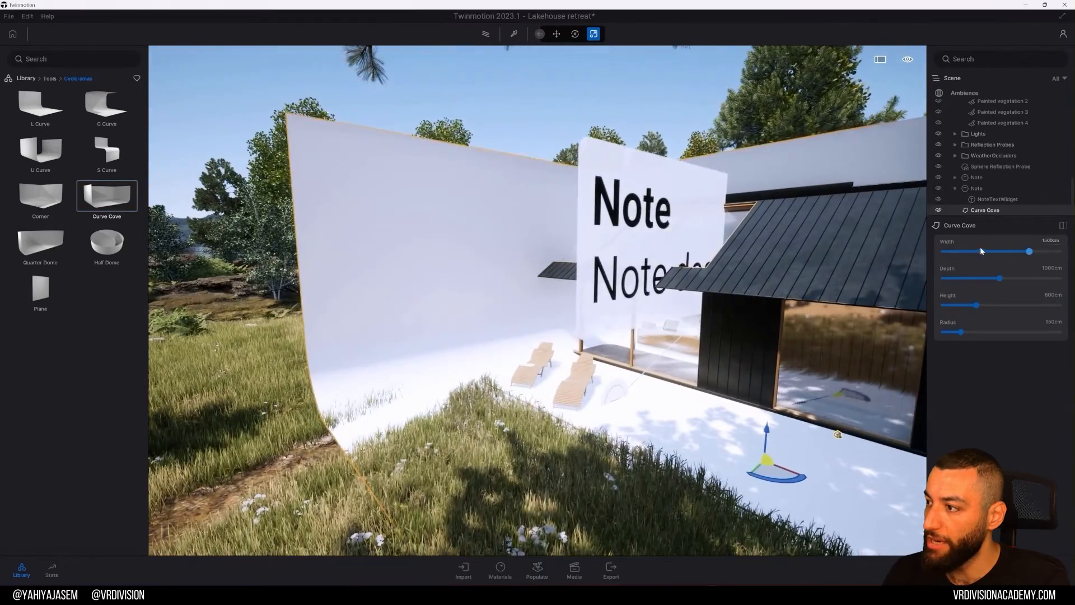
pyautogui.moveTo(981, 251); pyautogui.dragTo(994, 306)
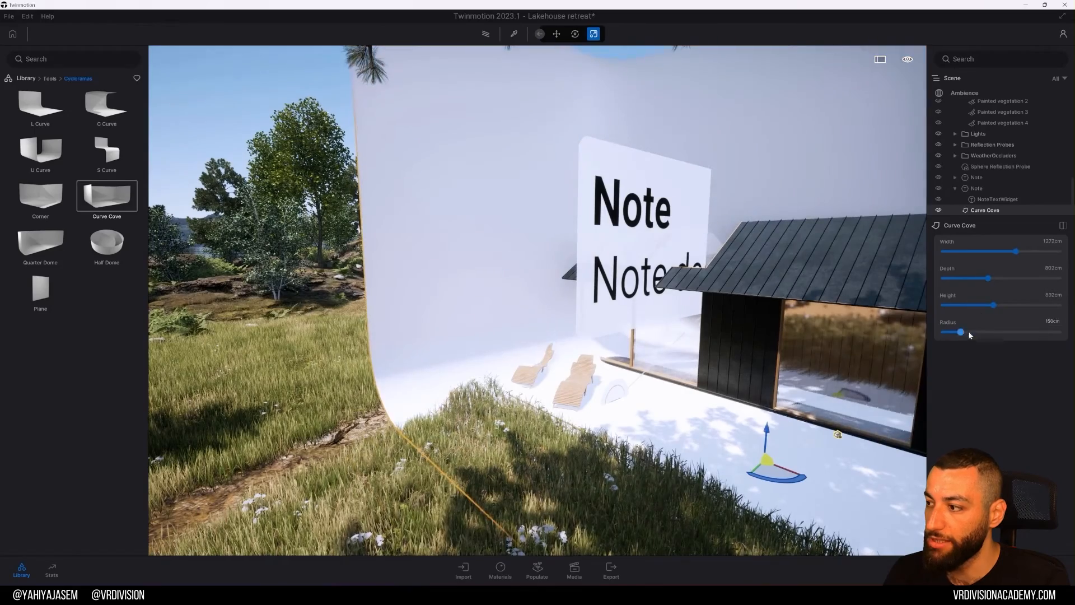
pyautogui.scroll(-5, 548, 305)
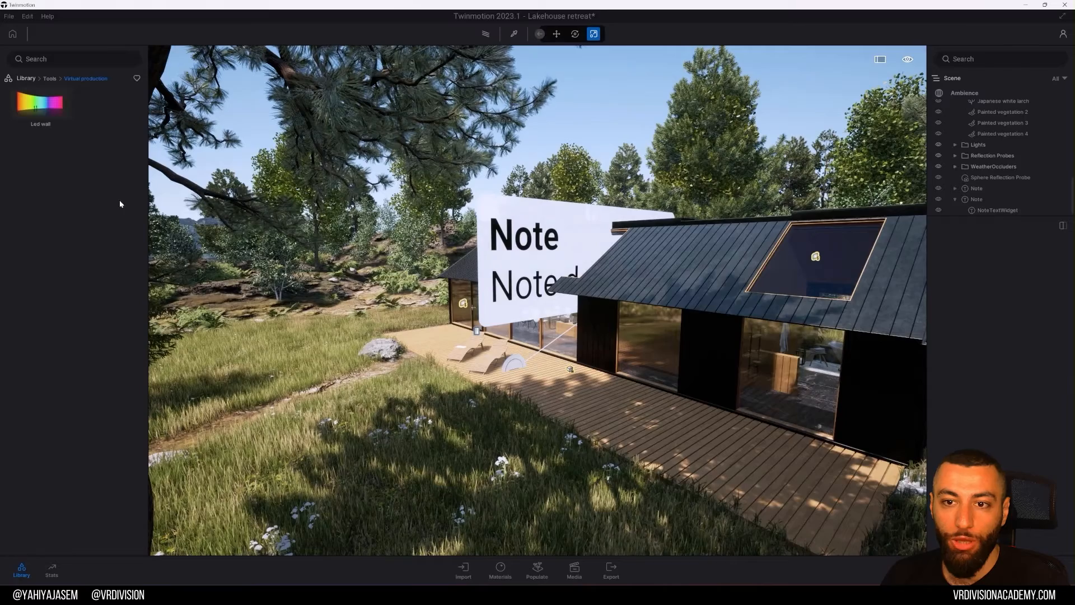
# - Place a Led wall from the Virtual production tools on the grass next to the lakehouse deck and select it
pyautogui.moveTo(141, 174); pyautogui.dragTo(379, 361)
pyautogui.keyDown('shift'); pyautogui.moveTo(378, 362); pyautogui.dragTo(501, 386, button='middle'); pyautogui.keyUp('shift')
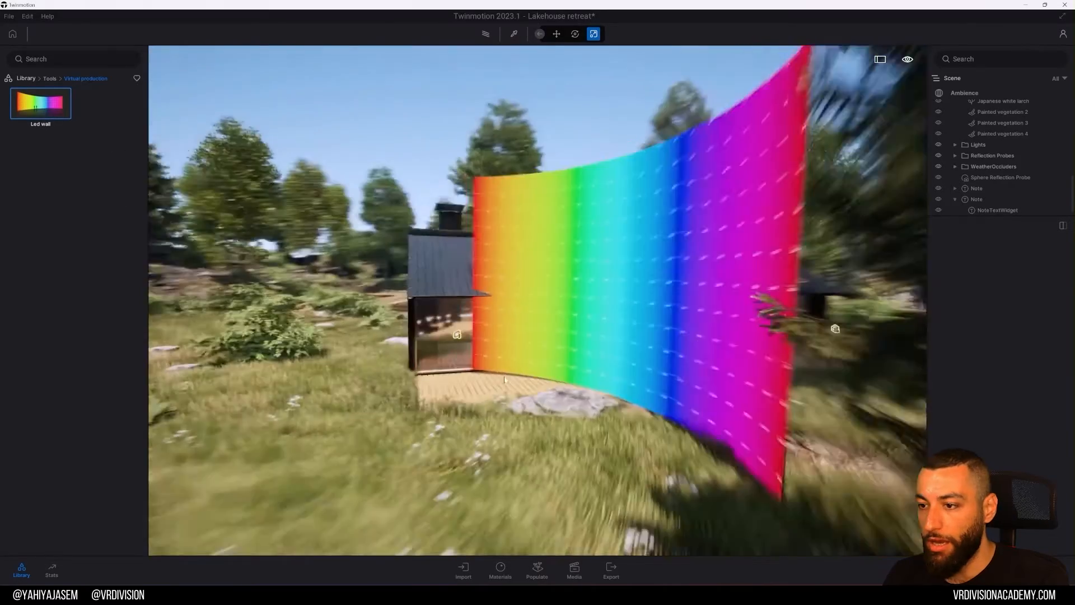
pyautogui.click(542, 316)
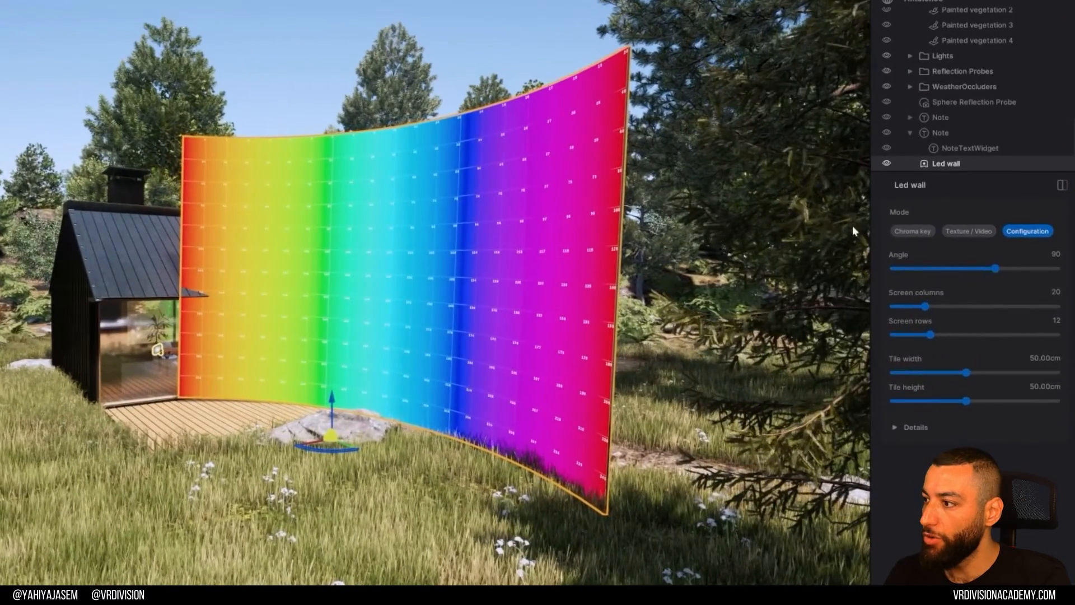
# - Try the Led wall's Chroma key and Texture / Video modes, and return it to Configuration mode
pyautogui.click(903, 231)
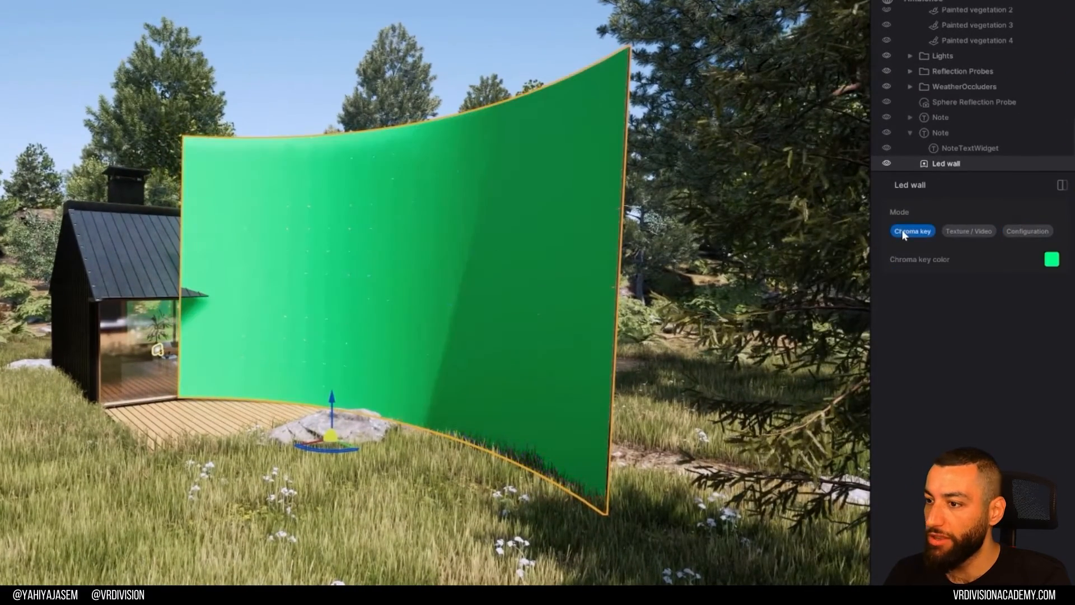
pyautogui.click(968, 232)
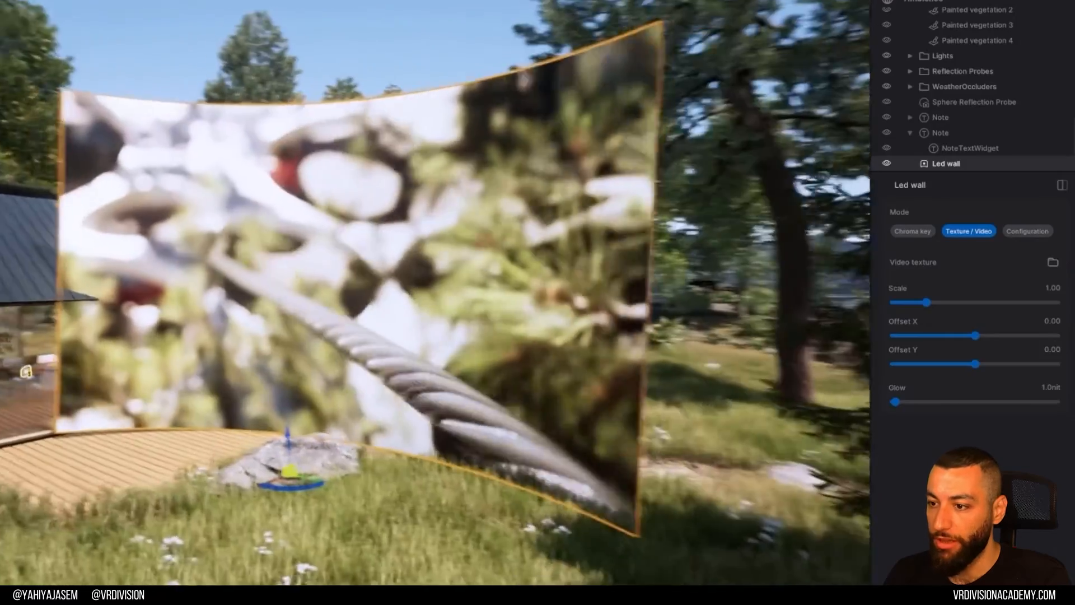
pyautogui.moveTo(621, 280)
pyautogui.mouseDown(button='right')
pyautogui.moveTo(592, 278)
pyautogui.moveTo(624, 269)
pyautogui.mouseUp(button='right')
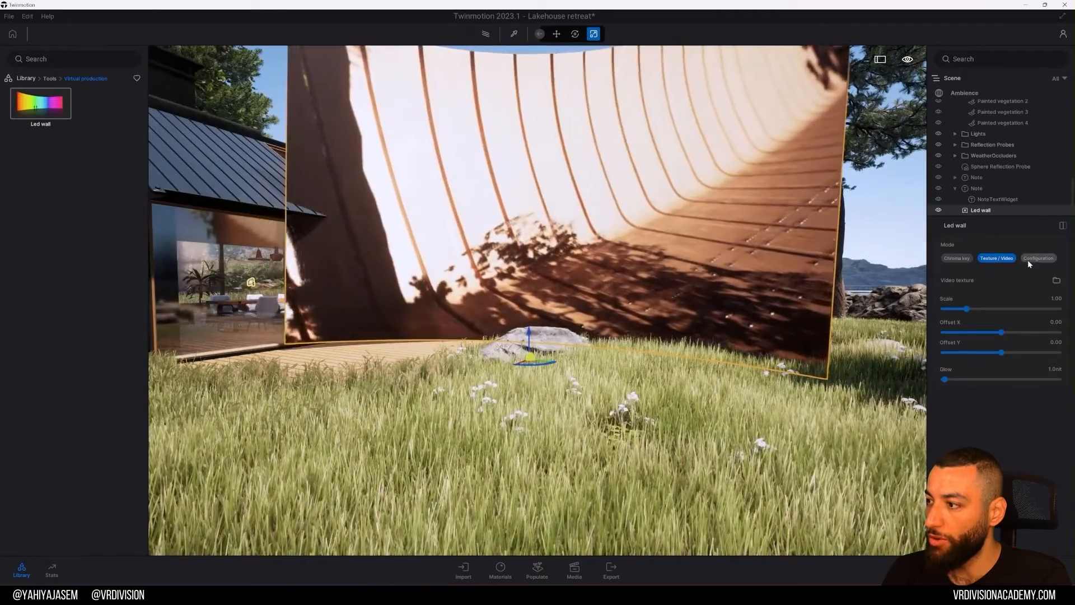
pyautogui.click(1028, 260)
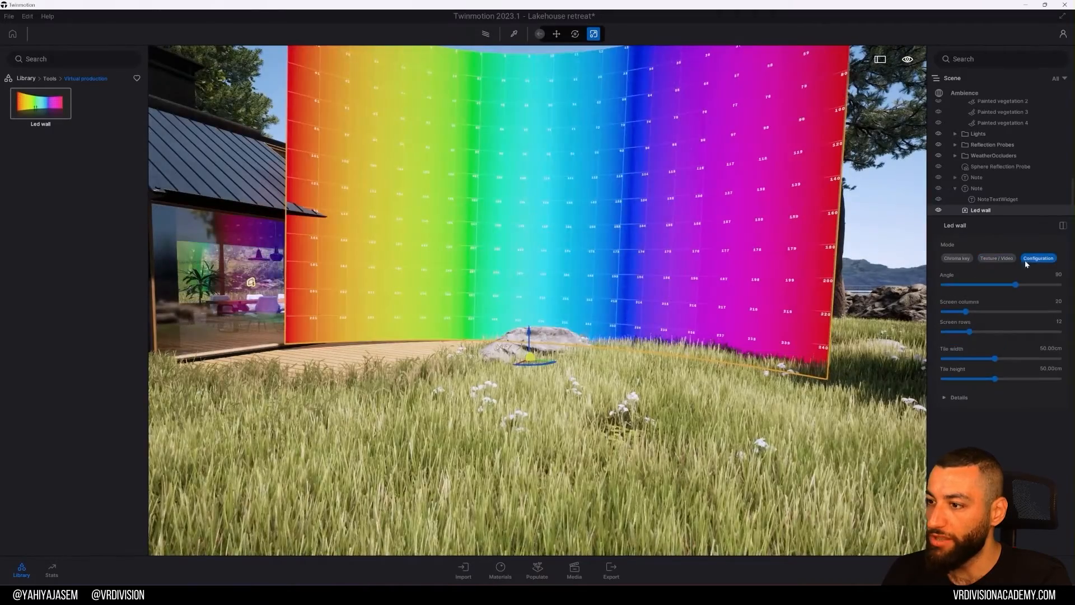
pyautogui.moveTo(499, 229); pyautogui.dragTo(528, 317, button='middle')
pyautogui.press('Escape')
pyautogui.scroll(5, 616, 317)
pyautogui.scroll(-3, 528, 251)
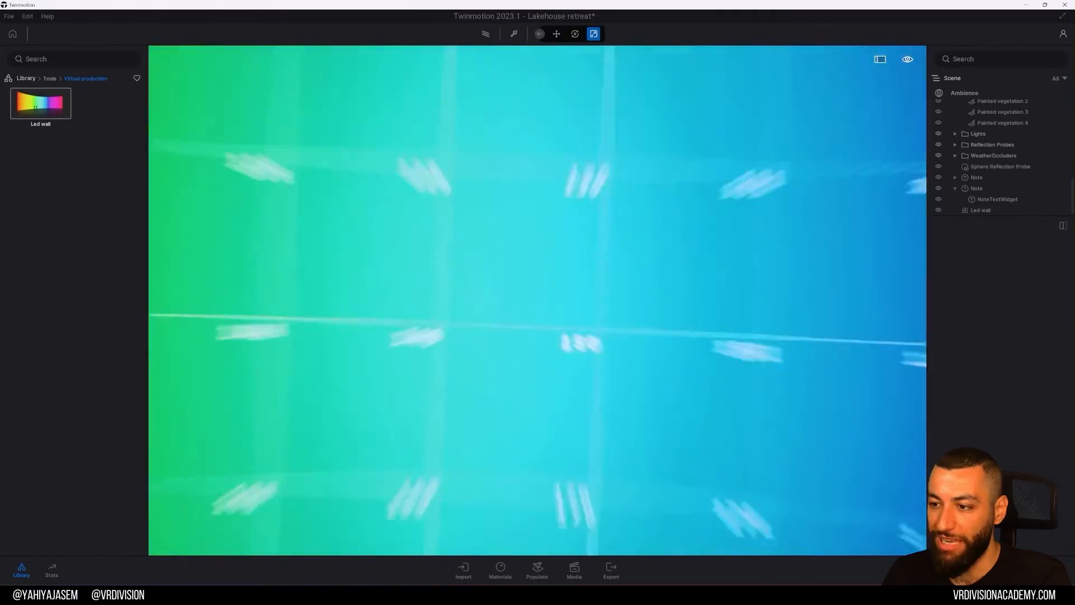
# - Set the Led wall's tile width to about 92 cm, screen columns to 31 and angle to about 213°
pyautogui.scroll(-5, 528, 251)
pyautogui.moveTo(528, 252); pyautogui.dragTo(514, 256, button='right')
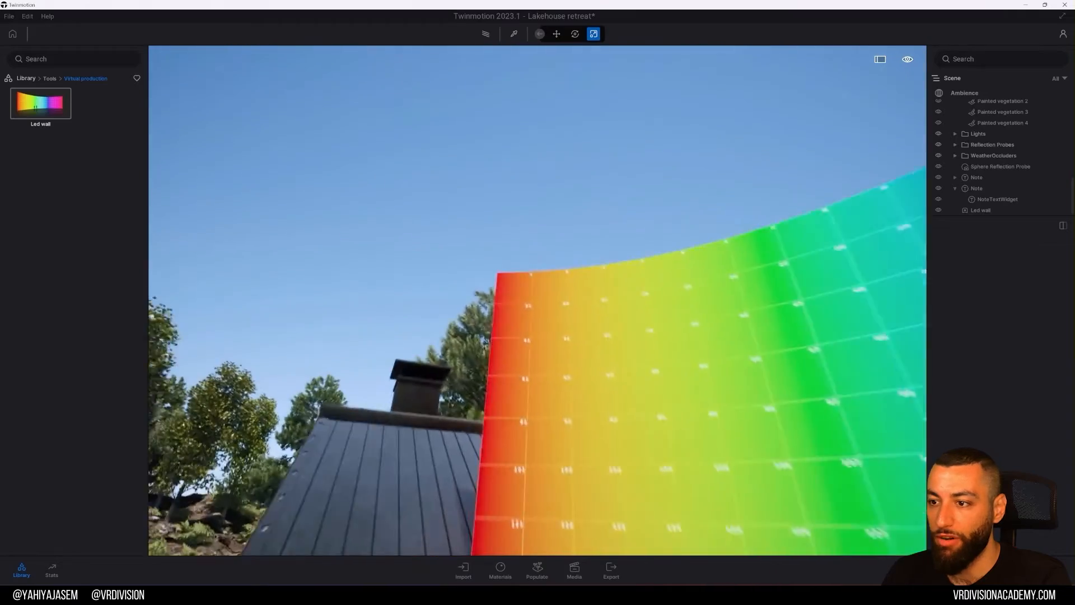
pyautogui.scroll(4, 514, 256)
pyautogui.scroll(-8, 598, 266)
pyautogui.moveTo(444, 475); pyautogui.dragTo(660, 504, button='right')
pyautogui.scroll(3, 661, 504)
pyautogui.scroll(-5, 627, 121)
pyautogui.moveTo(661, 121); pyautogui.dragTo(583, 116, button='right')
pyautogui.click(580, 115)
pyautogui.click(580, 115)
pyautogui.moveTo(995, 359); pyautogui.dragTo(1049, 360)
pyautogui.moveTo(973, 312)
pyautogui.mouseDown()
pyautogui.moveTo(990, 315)
pyautogui.moveTo(979, 315)
pyautogui.mouseUp()
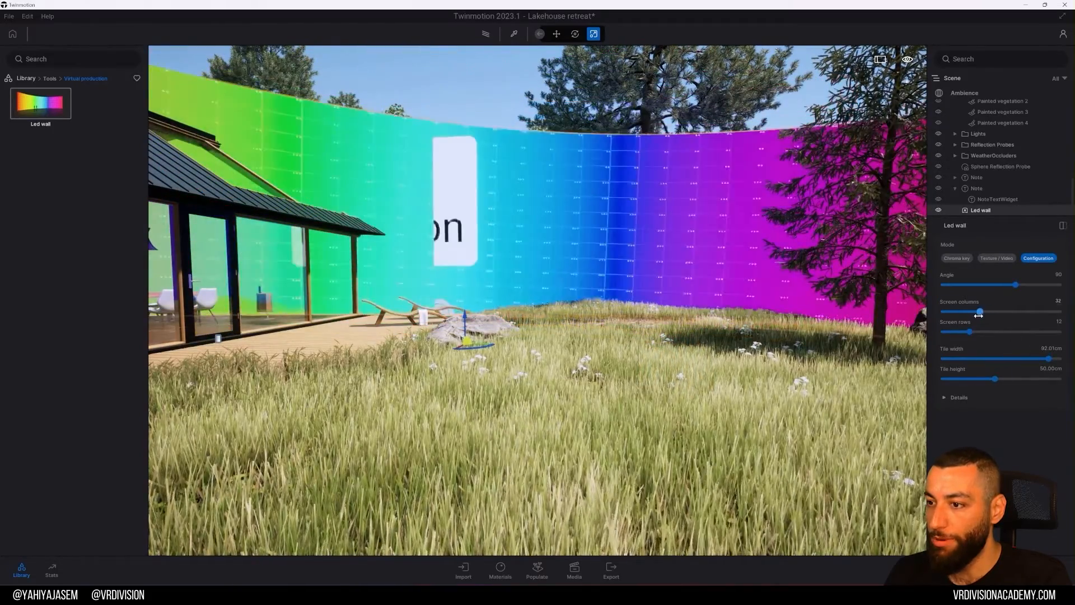
pyautogui.moveTo(1024, 286); pyautogui.dragTo(1036, 287)
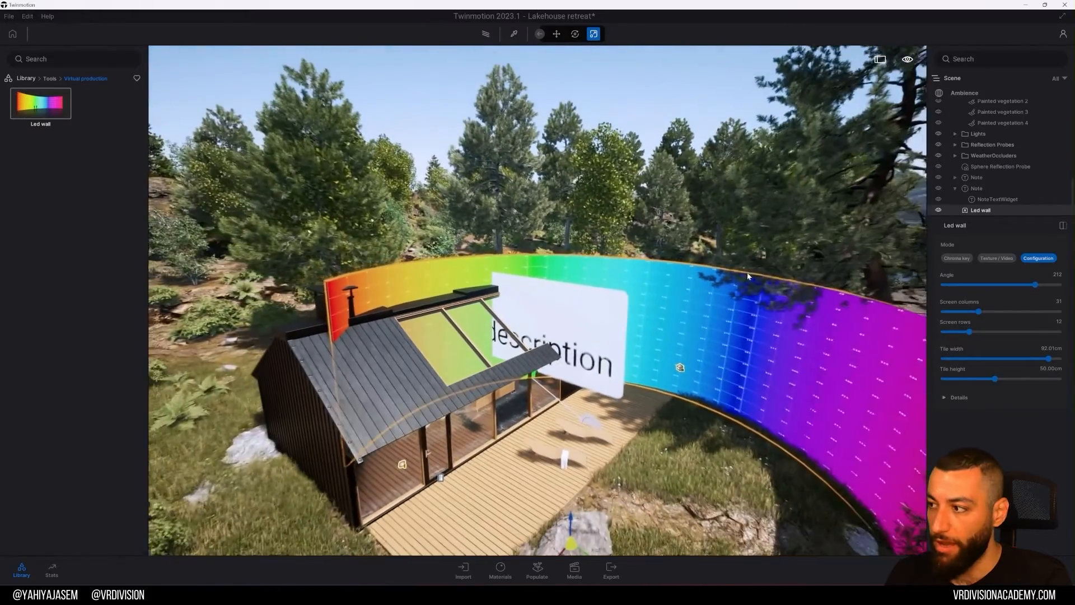
# - Preview the Led wall in Chroma key and Texture / Video modes and delete it
pyautogui.click(957, 258)
pyautogui.click(997, 258)
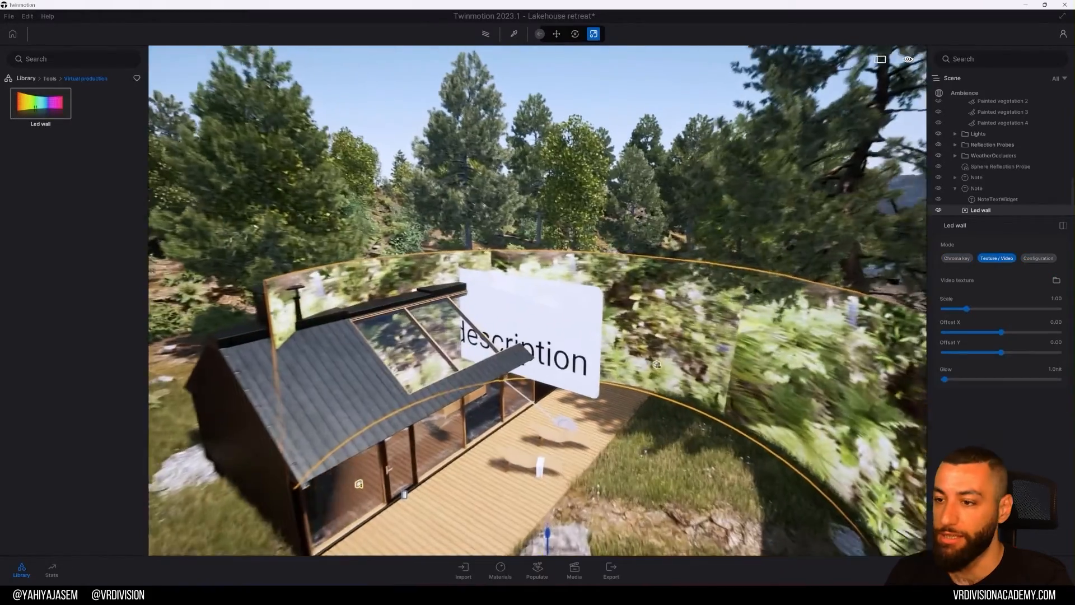
pyautogui.press('Delete')
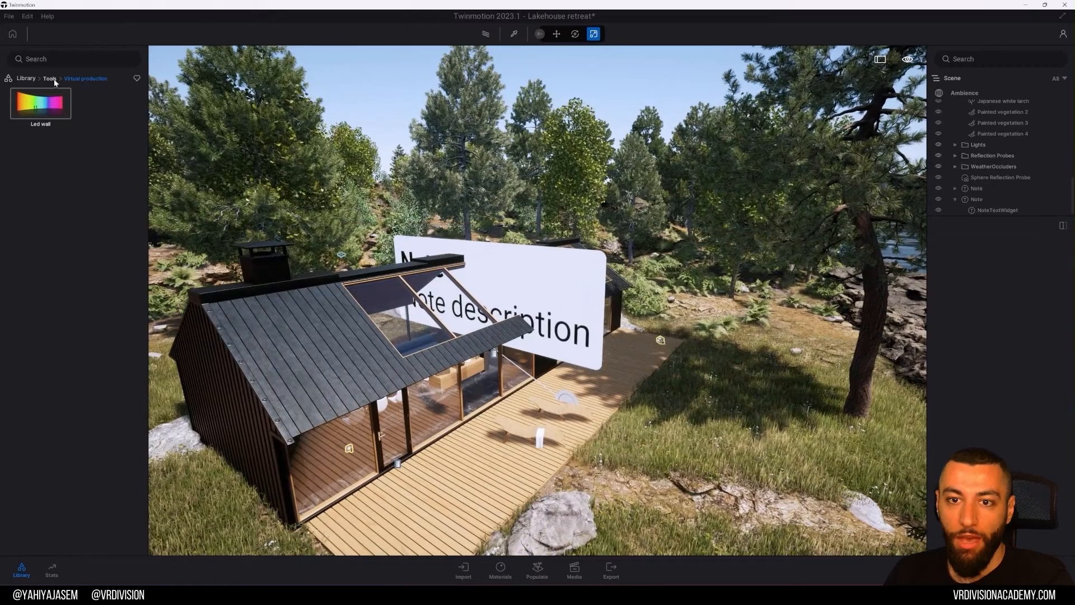
pyautogui.moveTo(531, 144)
pyautogui.mouseDown(button='right')
pyautogui.moveTo(542, 154)
pyautogui.moveTo(560, 84)
pyautogui.moveTo(531, 145)
pyautogui.mouseUp(button='right')
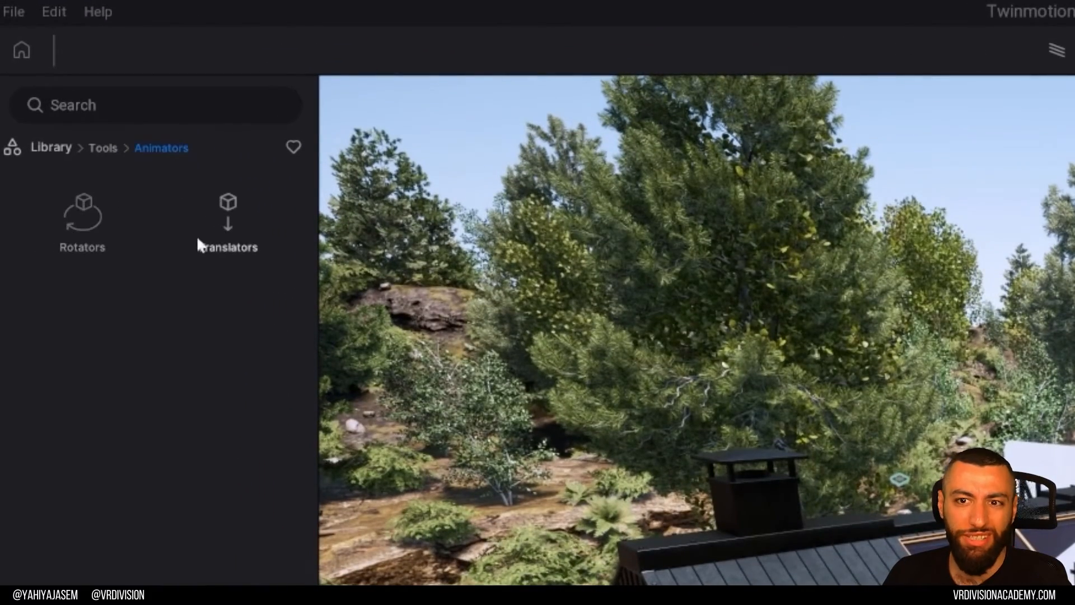
# - Open the Worktable product template from the Home panel without saving the current Lakehouse retreat scene
pyautogui.click(17, 13)
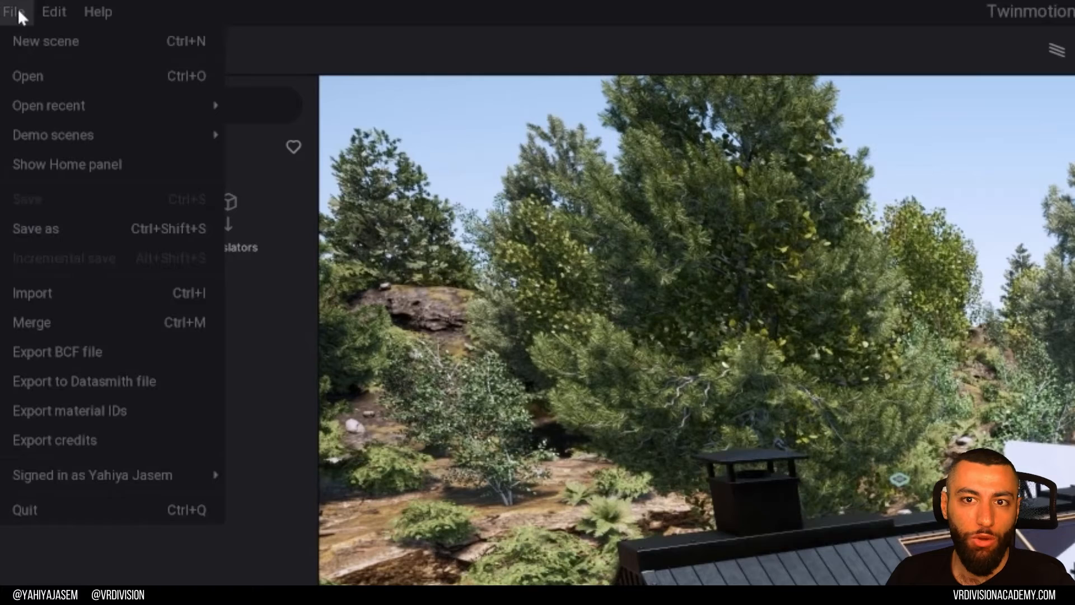
pyautogui.moveTo(85, 134)
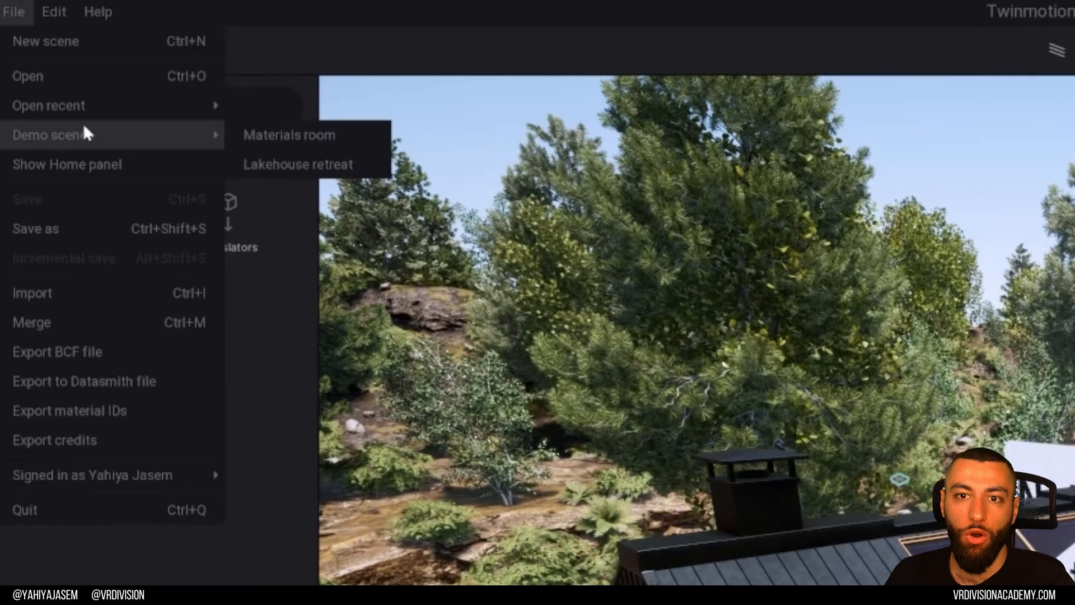
pyautogui.click(137, 164)
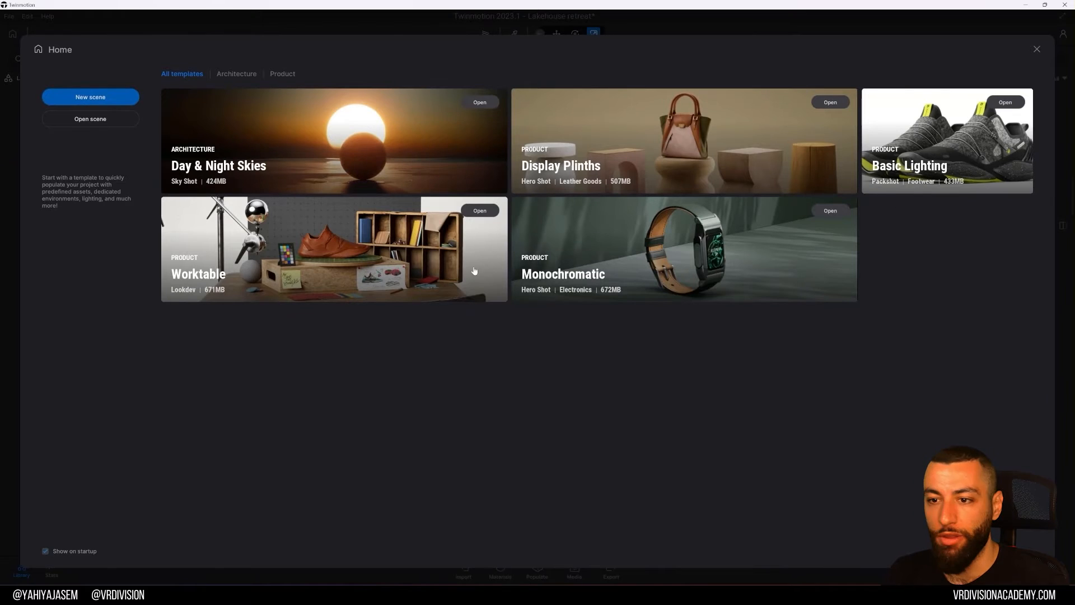
pyautogui.click(293, 255)
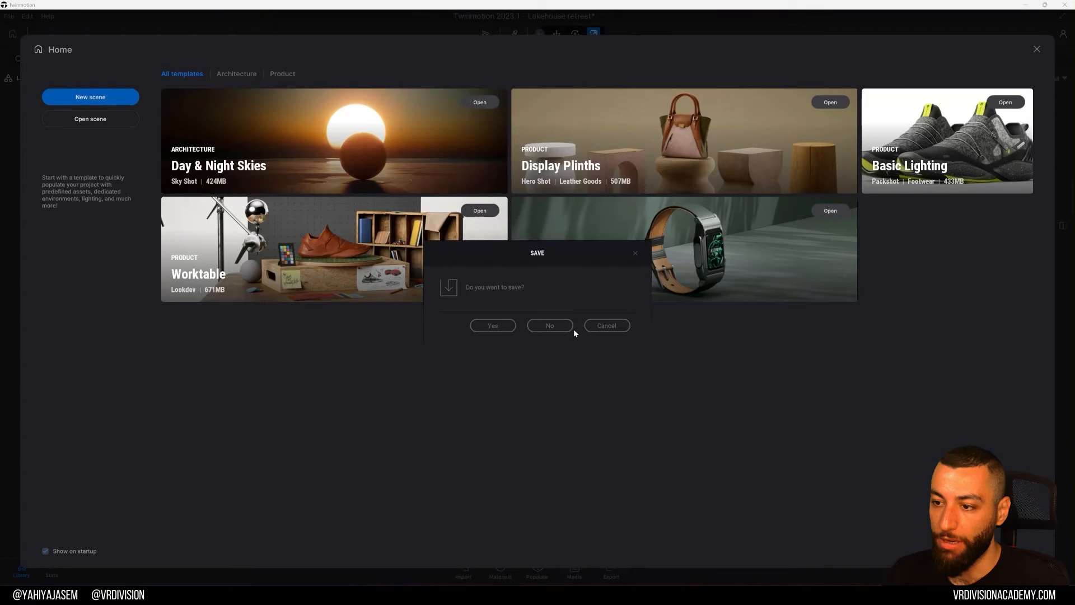
pyautogui.click(550, 326)
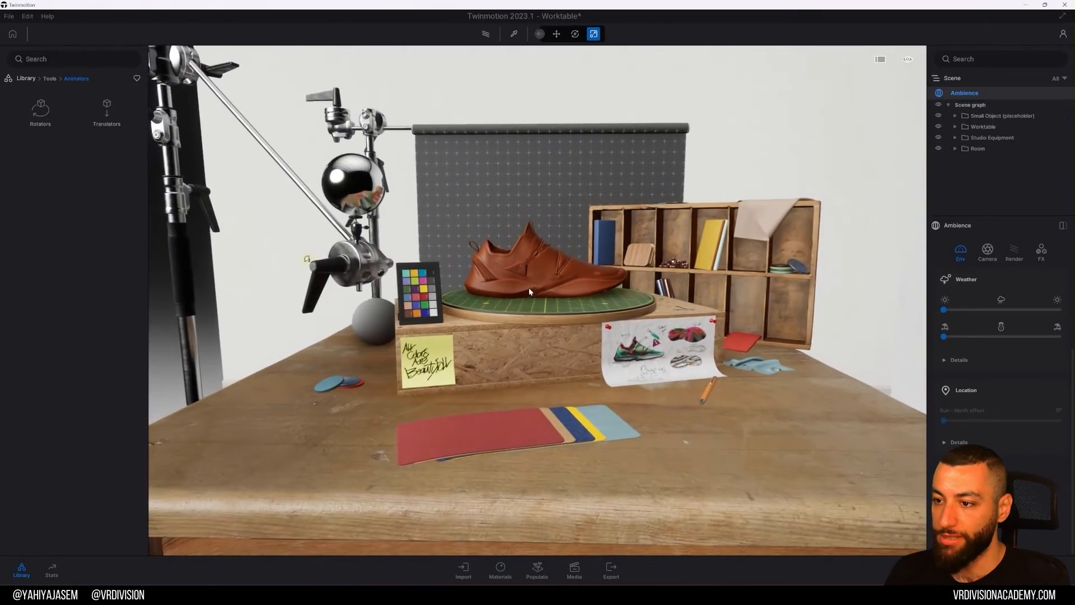
# - Find the original shoe in the scene graph and hide all parts of the Small Object (placeholder) folder
pyautogui.click(528, 287)
pyautogui.moveTo(528, 287); pyautogui.dragTo(478, 280, button='right')
pyautogui.press('s')
pyautogui.click(330, 330)
pyautogui.press('s')
pyautogui.click(477, 280)
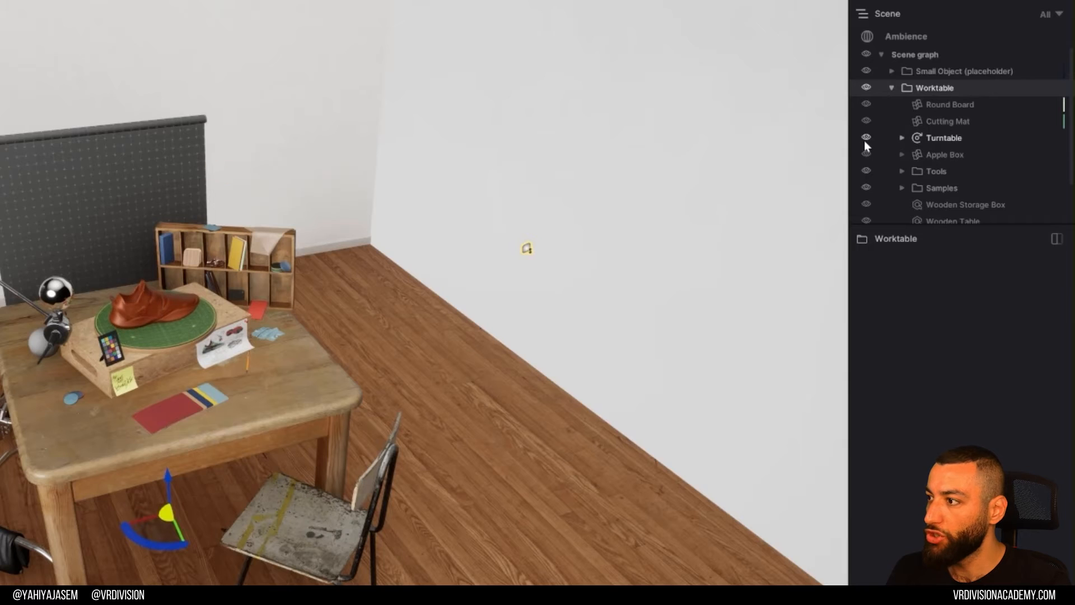
pyautogui.click(154, 308)
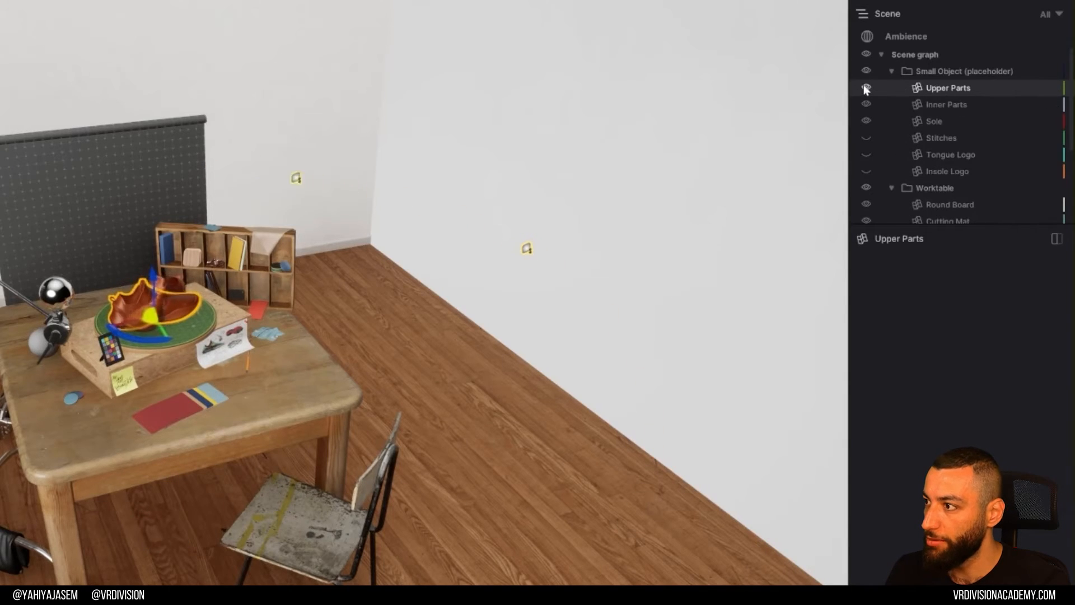
pyautogui.moveTo(423, 212); pyautogui.dragTo(353, 202, button='right')
pyautogui.press('w')
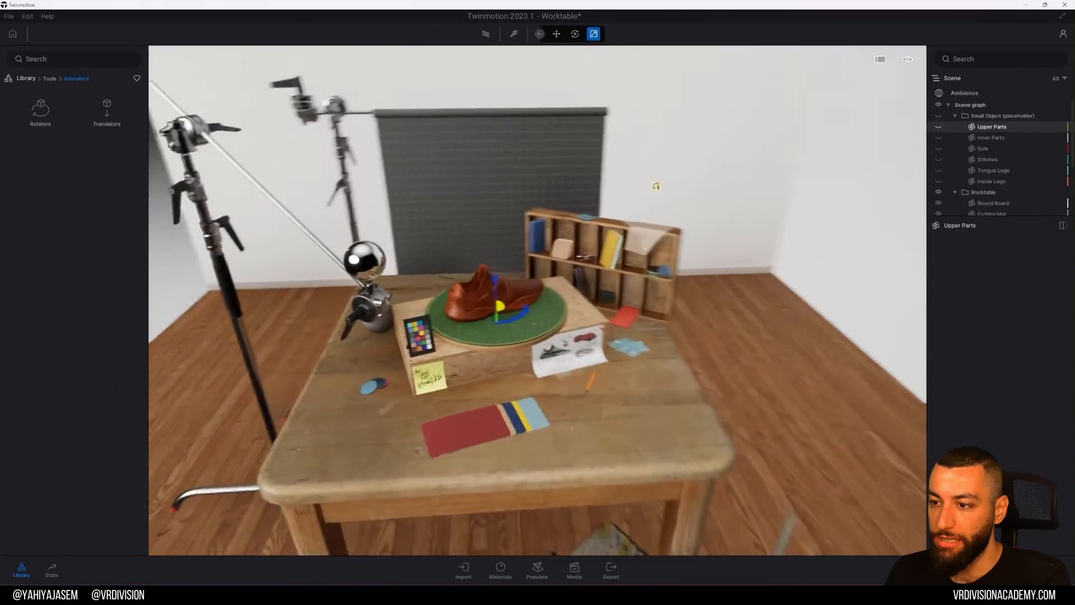
# - Select the Cutting Mat under the shoe and hide it in the Worktable folder
pyautogui.moveTo(606, 304); pyautogui.dragTo(493, 297, button='right')
pyautogui.press('s')
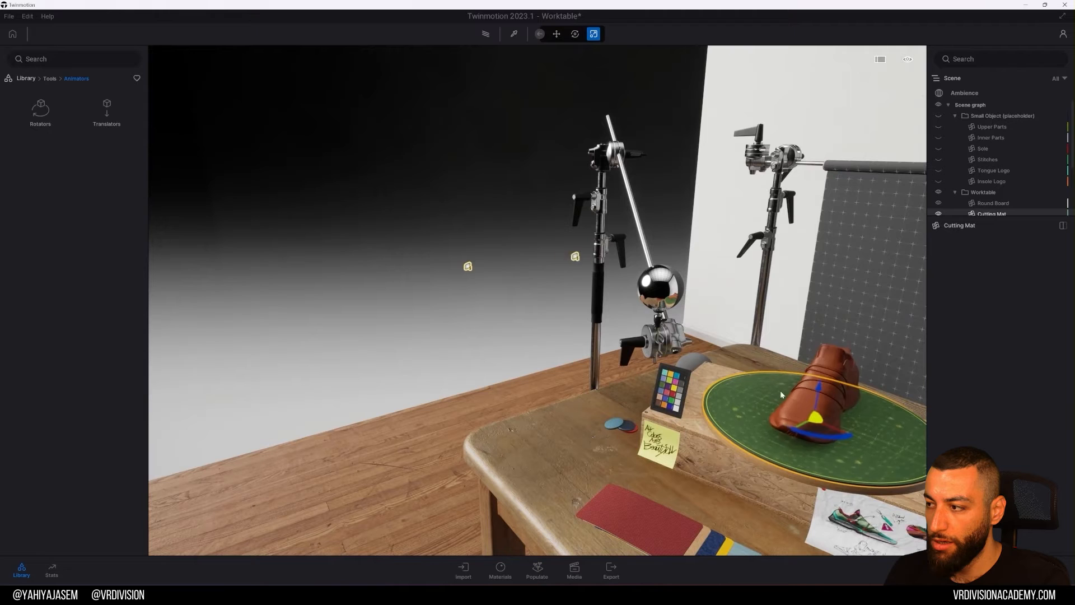
pyautogui.scroll(-1, 953, 197)
pyautogui.click(937, 188)
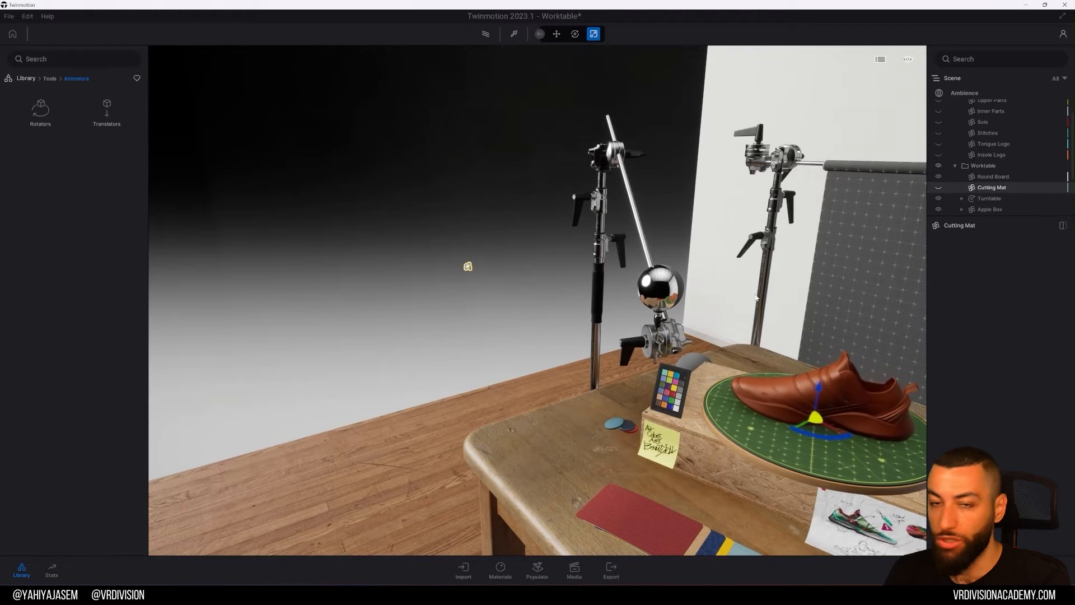
# - Select the rotating Turntable and expand it in the scene graph to examine its settings and the instances it contains
pyautogui.moveTo(616, 303); pyautogui.dragTo(644, 309, button='right')
pyautogui.moveTo(599, 365); pyautogui.dragTo(628, 381, button='right')
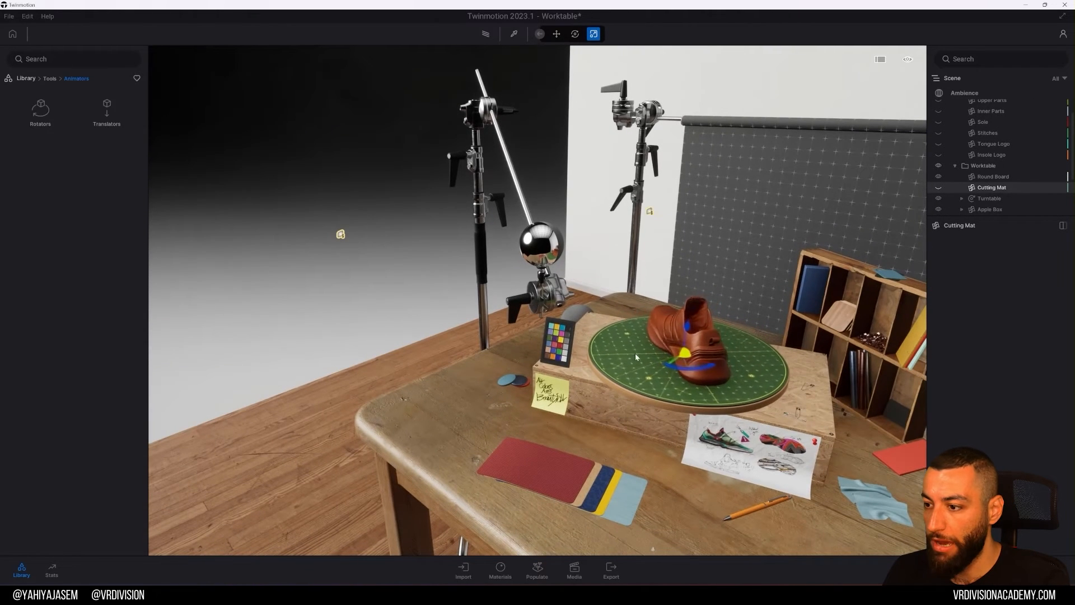
pyautogui.click(634, 378)
pyautogui.moveTo(611, 382)
pyautogui.mouseDown(button='right')
pyautogui.moveTo(565, 376)
pyautogui.moveTo(605, 376)
pyautogui.mouseUp(button='right')
pyautogui.press('s')
pyautogui.click(962, 159)
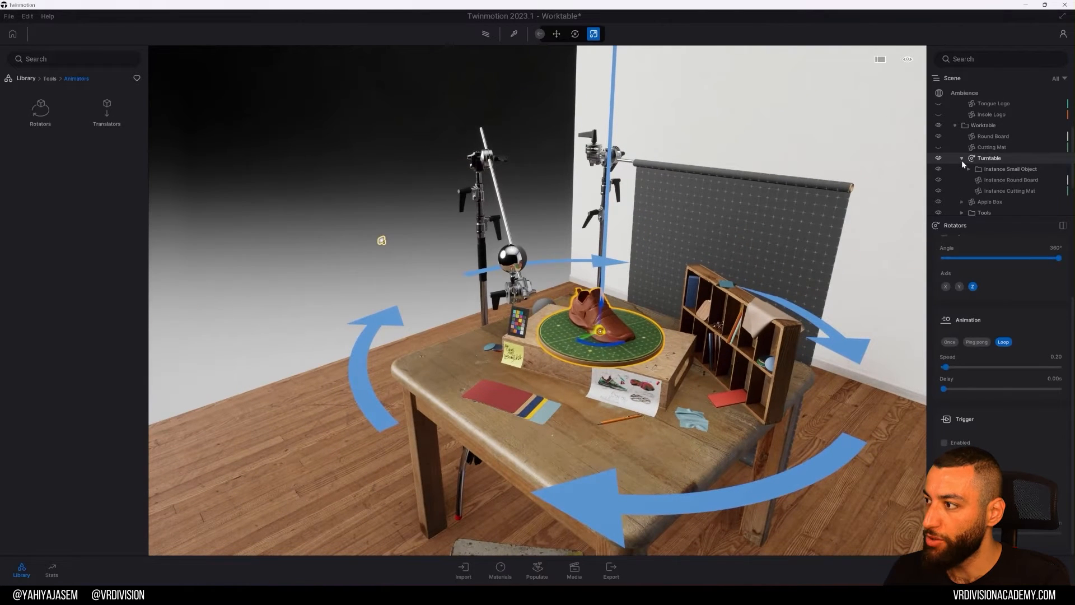
pyautogui.click(979, 171)
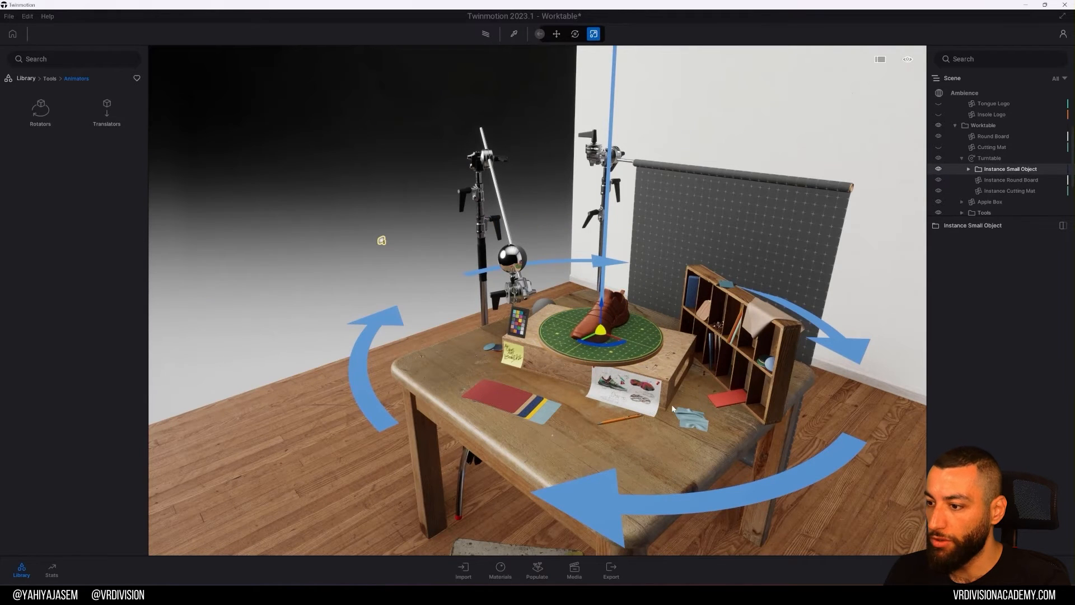
# - Try nesting the Wooden Storage Box under the Turntable rotator in the scene graph, and undo it
pyautogui.click(694, 312)
pyautogui.moveTo(949, 178); pyautogui.dragTo(992, 141)
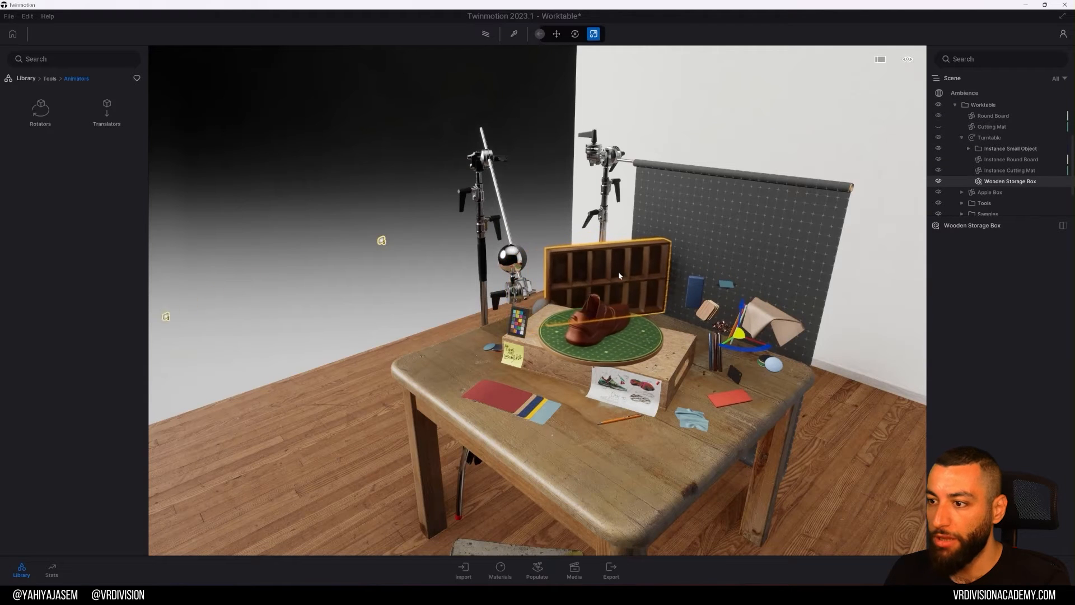
pyautogui.scroll(-3, 677, 283)
pyautogui.hotkey('ctrl', 'z')
# - Place a Rotating Door from the Rotators library on the wooden floor beside the worktable
pyautogui.moveTo(677, 283); pyautogui.dragTo(588, 336, button='right')
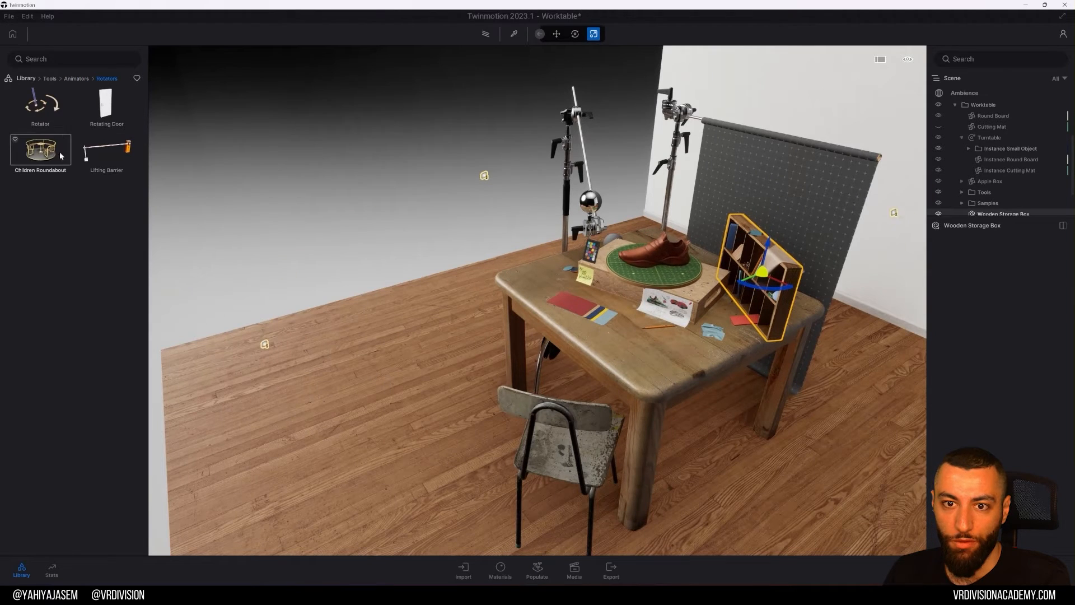
pyautogui.moveTo(66, 109); pyautogui.dragTo(313, 262)
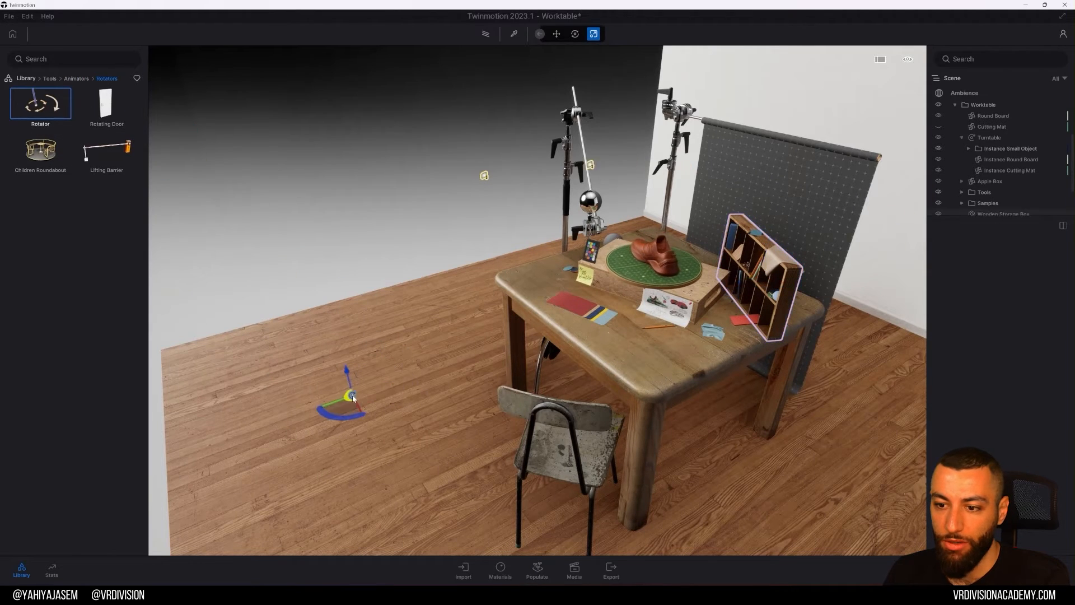
pyautogui.moveTo(106, 104); pyautogui.dragTo(510, 364)
pyautogui.moveTo(555, 346); pyautogui.dragTo(515, 353, button='right')
pyautogui.press('Escape')
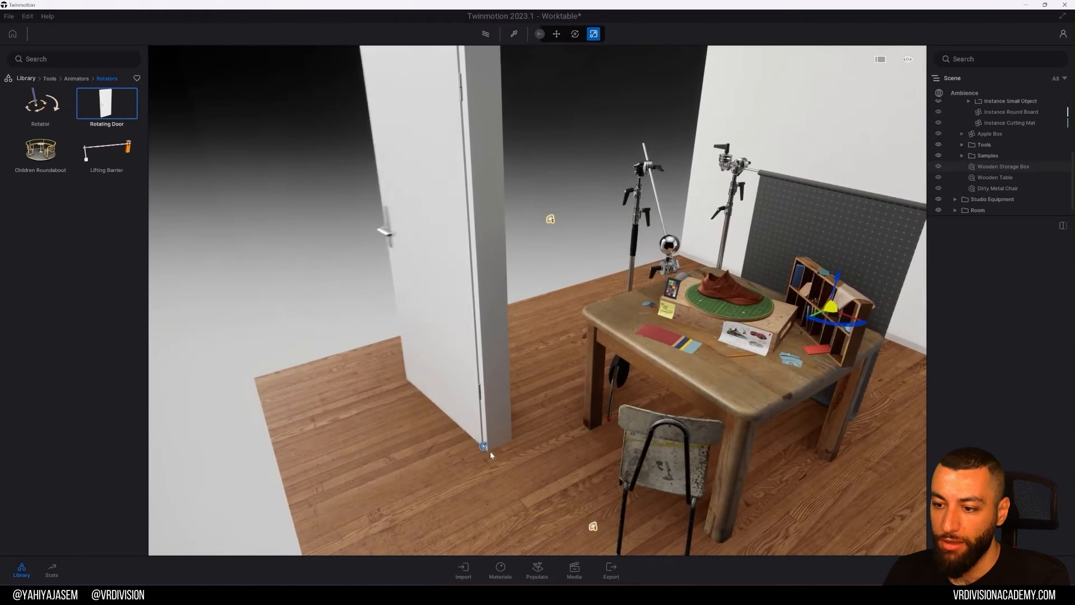
# - Expand the Rotating Door in the scene graph and examine its casing, Rotator and door components
pyautogui.click(493, 431)
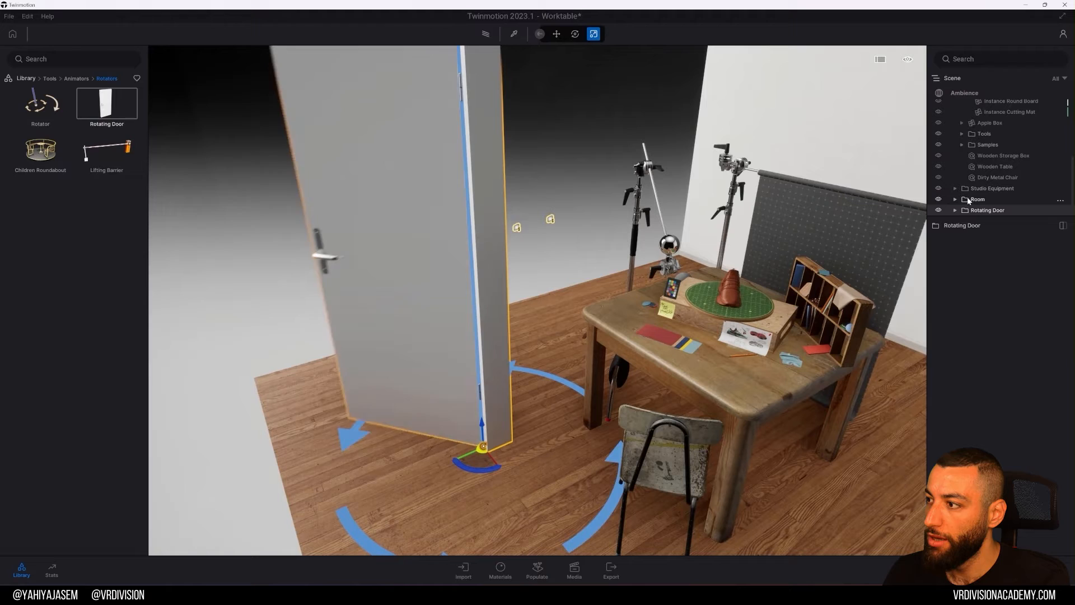
pyautogui.click(953, 212)
pyautogui.click(980, 189)
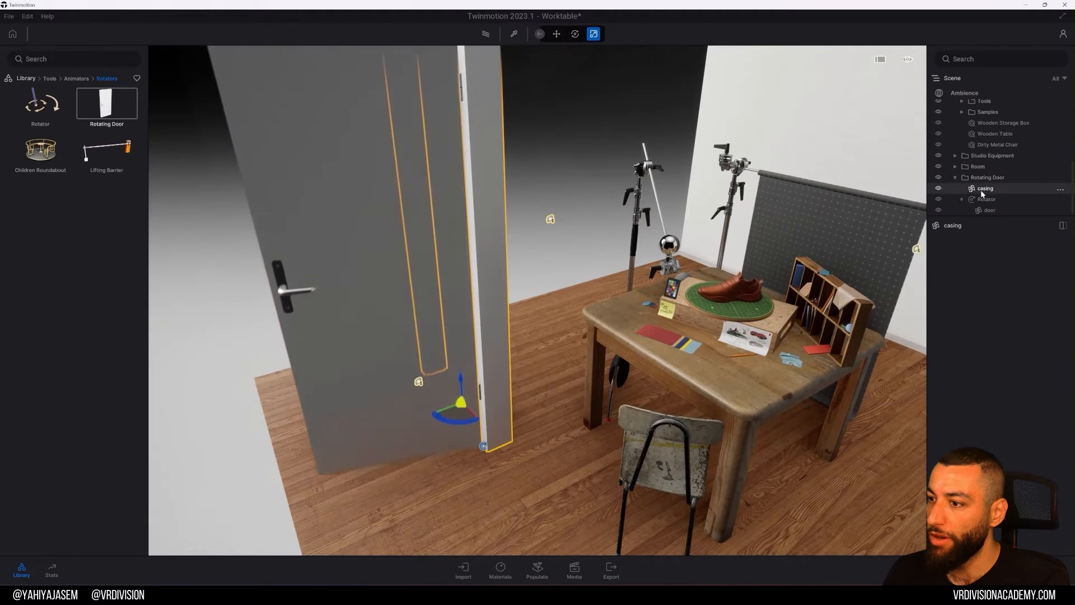
pyautogui.moveTo(506, 211); pyautogui.dragTo(493, 149, button='right')
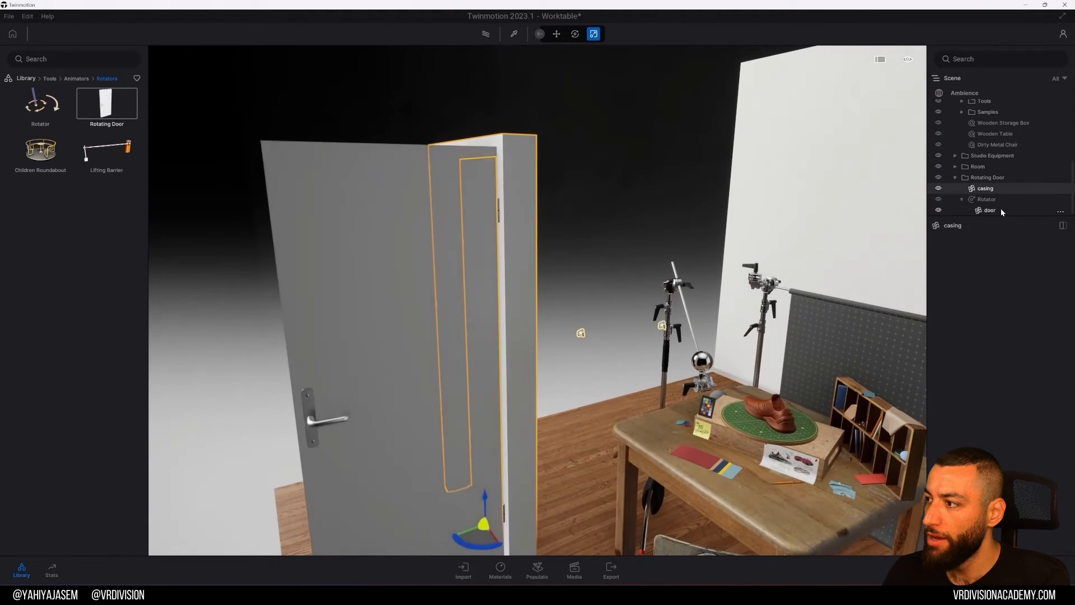
pyautogui.click(989, 202)
pyautogui.click(996, 210)
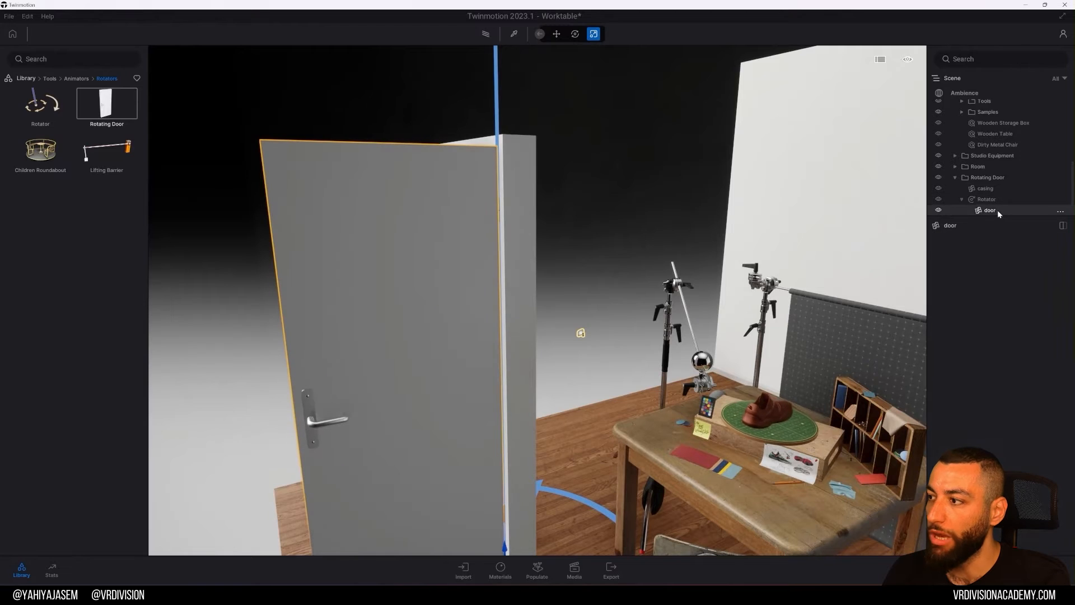
# - Set the door Rotator's angle to -12° and its animation mode to Once
pyautogui.click(999, 200)
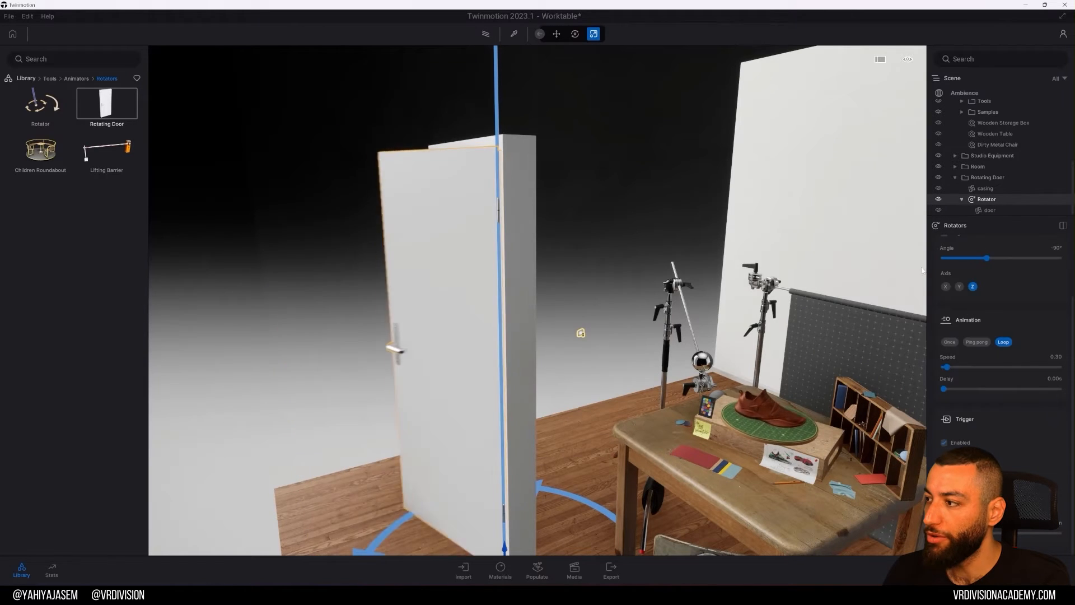
pyautogui.moveTo(967, 258); pyautogui.dragTo(999, 259)
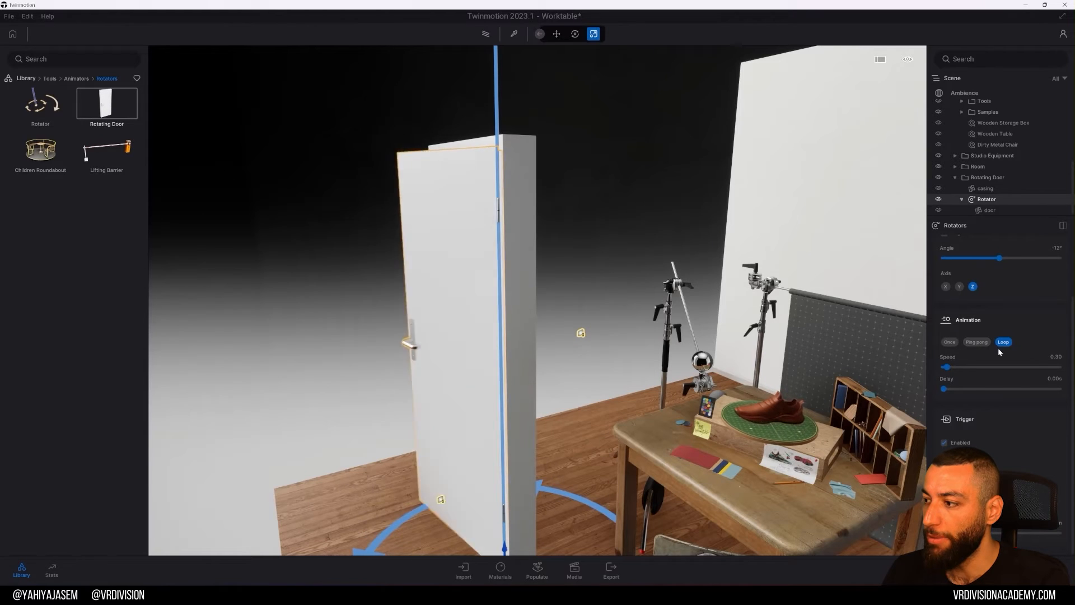
pyautogui.click(952, 342)
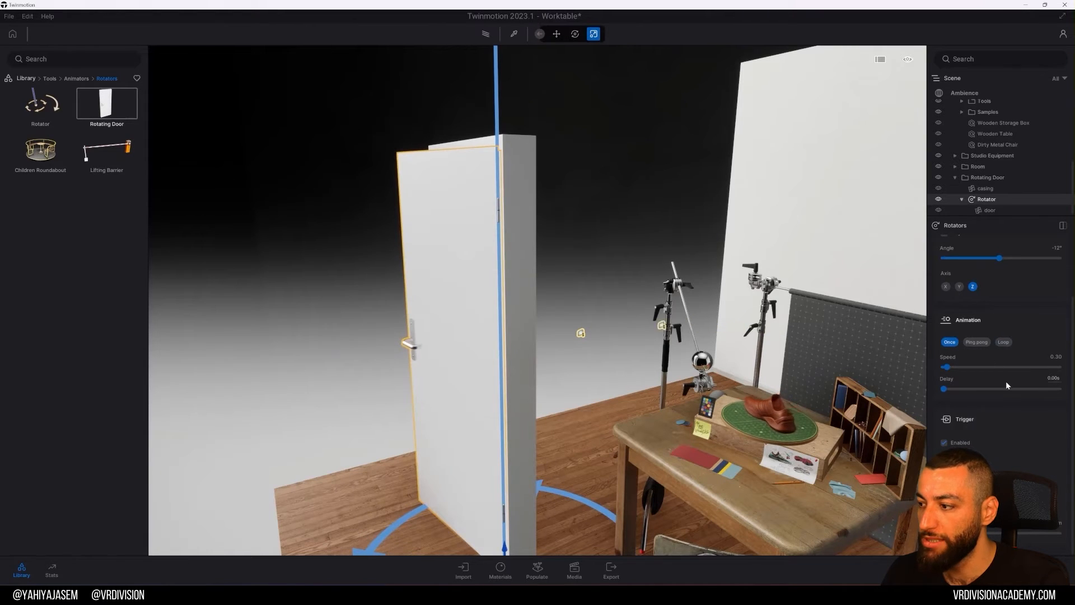
# - Place a Sliding Door from the Translators library on the wooden floor in front of the worktable
pyautogui.press('s')
pyautogui.moveTo(694, 336); pyautogui.dragTo(694, 395, button='right')
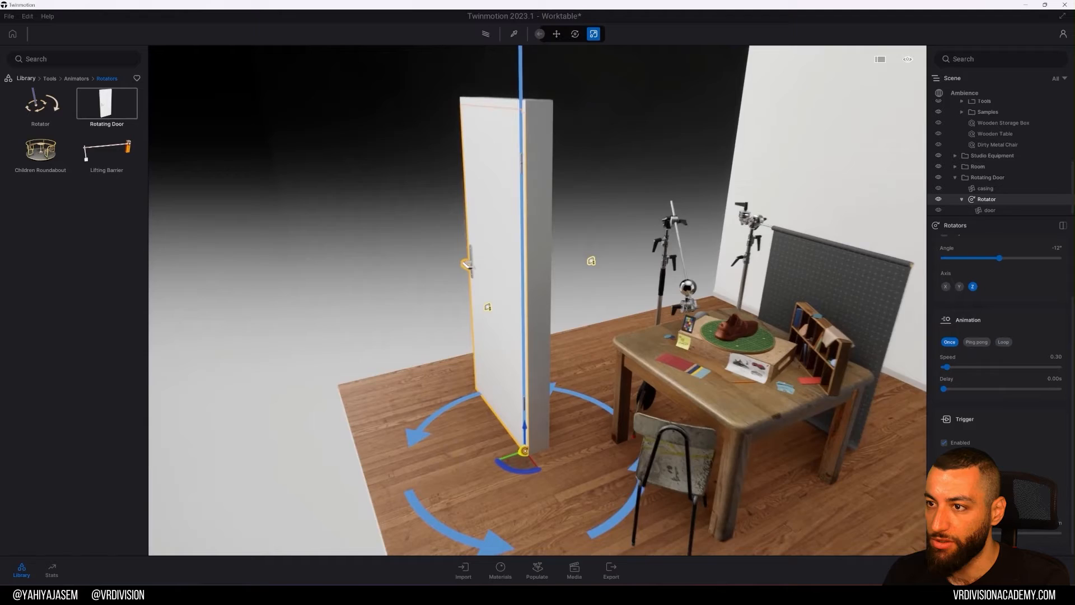
pyautogui.press('s')
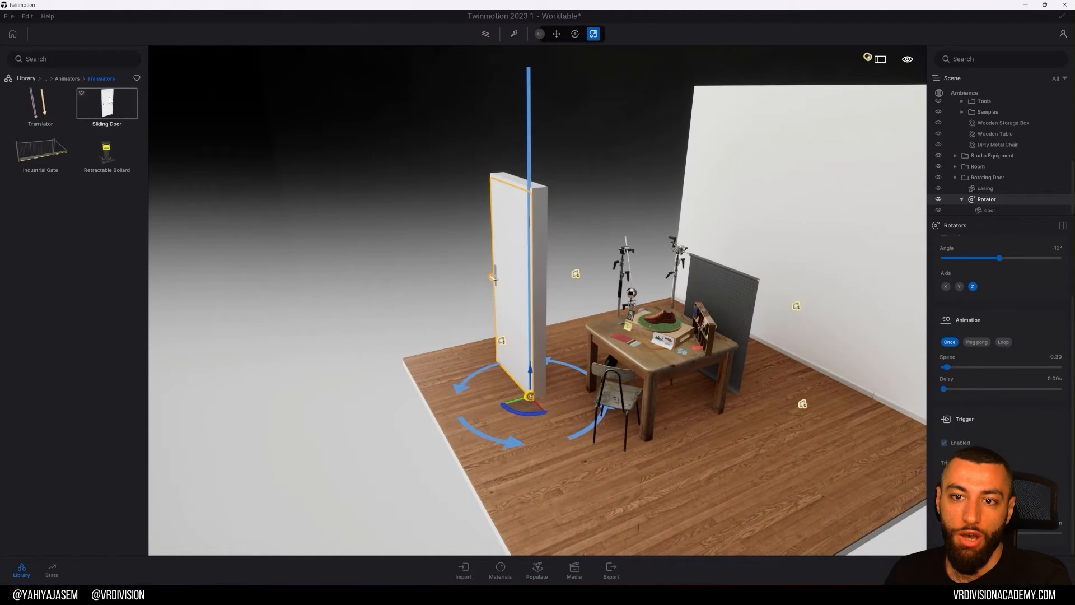
pyautogui.moveTo(107, 106); pyautogui.dragTo(730, 535)
pyautogui.moveTo(646, 445); pyautogui.dragTo(703, 459, button='right')
pyautogui.press('s')
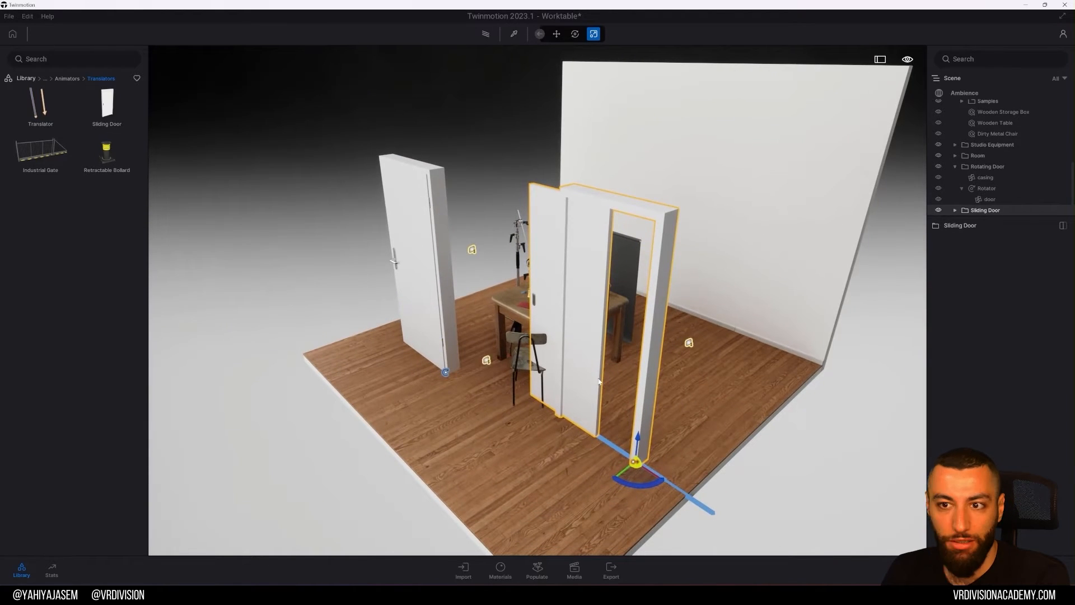
# - Undo the Sliding Door placement and the Rotator's angle and animation changes, and return to the Library's top level
pyautogui.hotkey('ctrl', 'z')
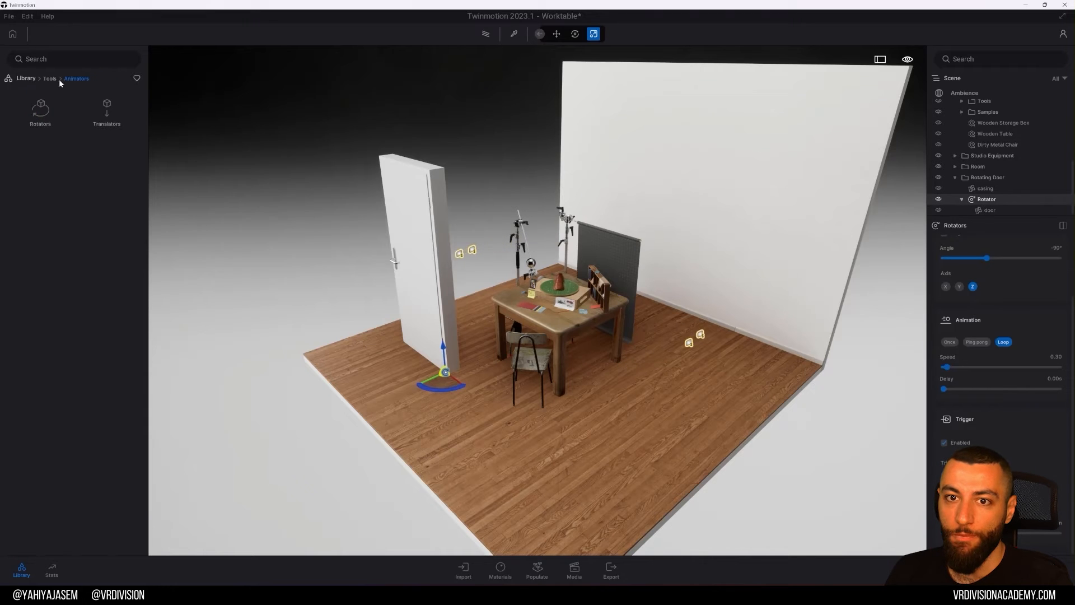
pyautogui.click(26, 79)
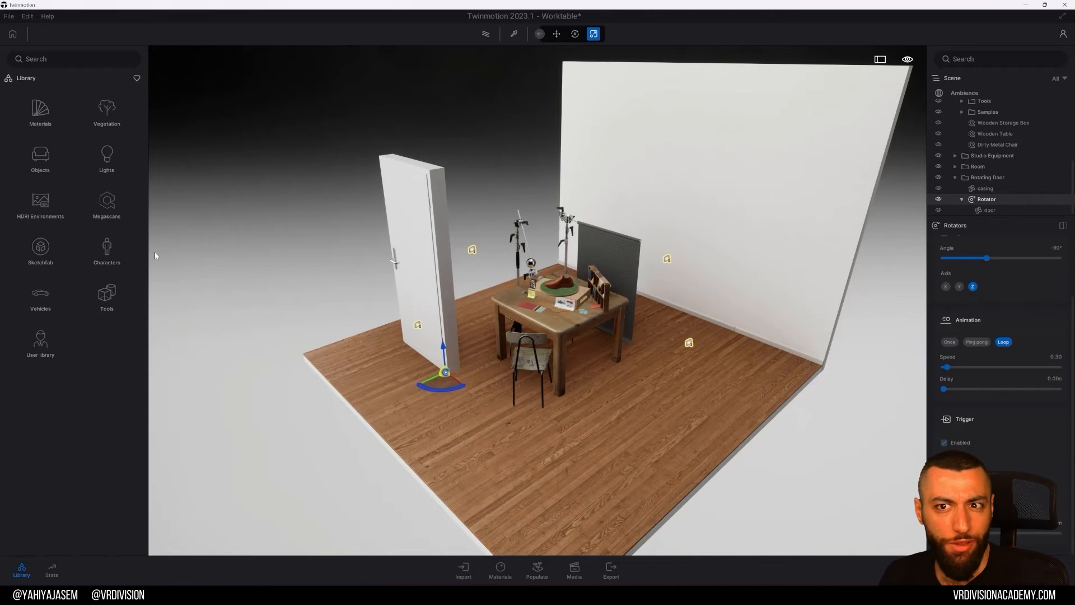
# - Select objects in the viewport, ending with the wooden Floor 02, to locate them in the scene graph
pyautogui.scroll(5, 984, 166)
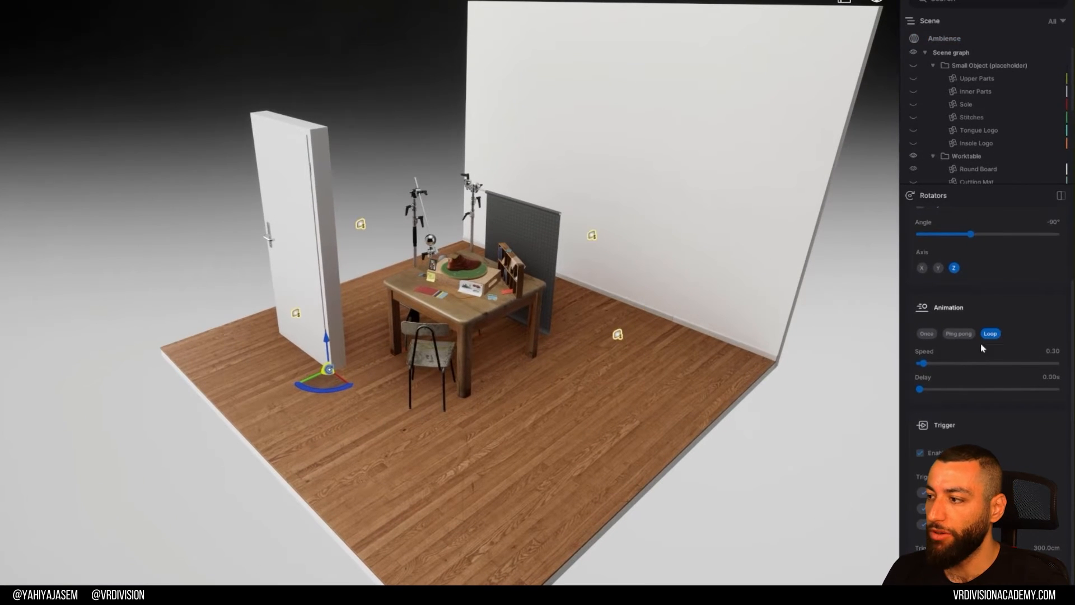
pyautogui.click(596, 392)
pyautogui.click(626, 280)
pyautogui.click(616, 350)
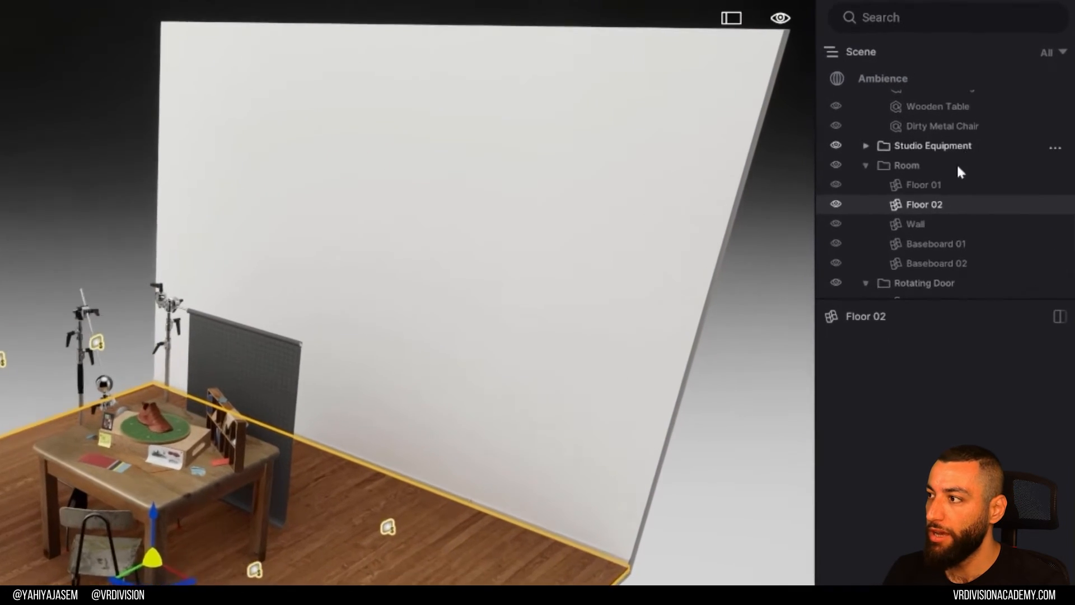
pyautogui.scroll(5, 956, 162)
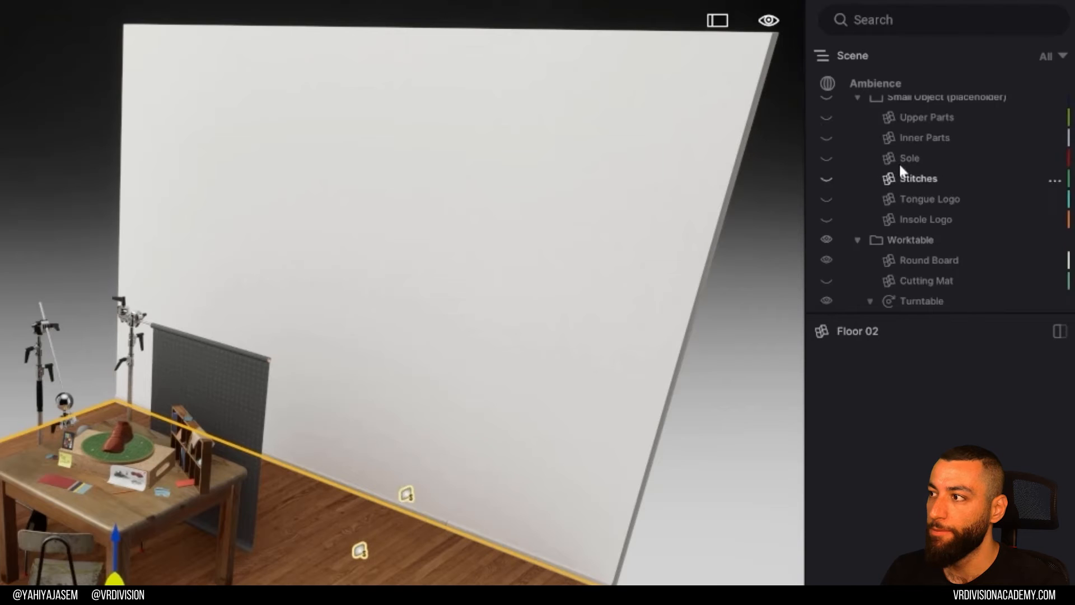
pyautogui.scroll(2, 899, 162)
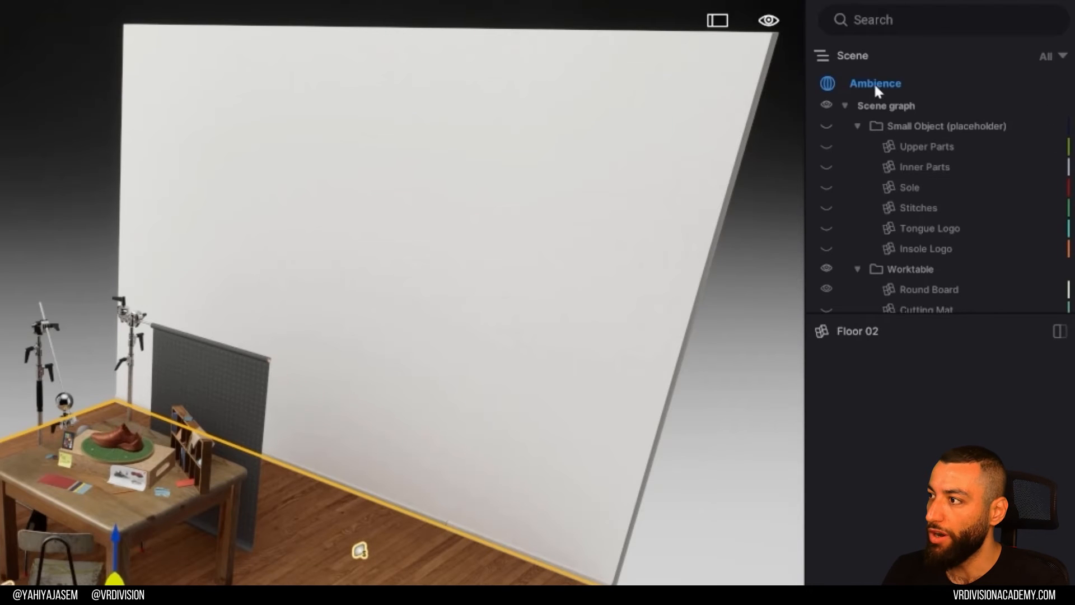
# - Collapse the scene graph, hide and show the entire scene at its root so every object is visible, and clear the selection
pyautogui.click(845, 105)
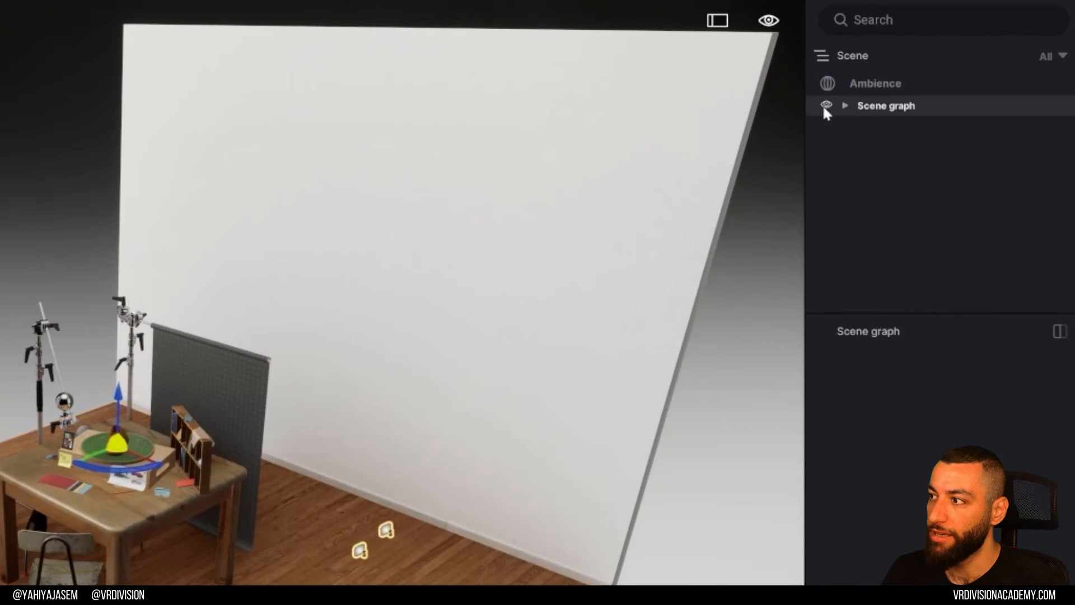
pyautogui.click(826, 106)
pyautogui.click(827, 106)
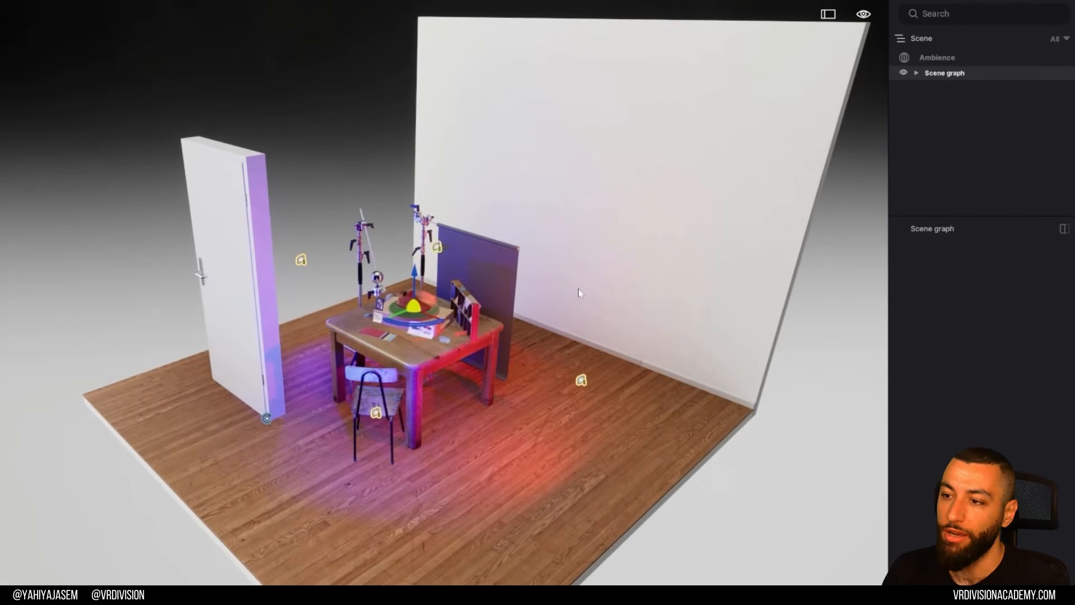
pyautogui.scroll(1, 578, 288)
pyautogui.press('Escape')
pyautogui.scroll(2, 459, 320)
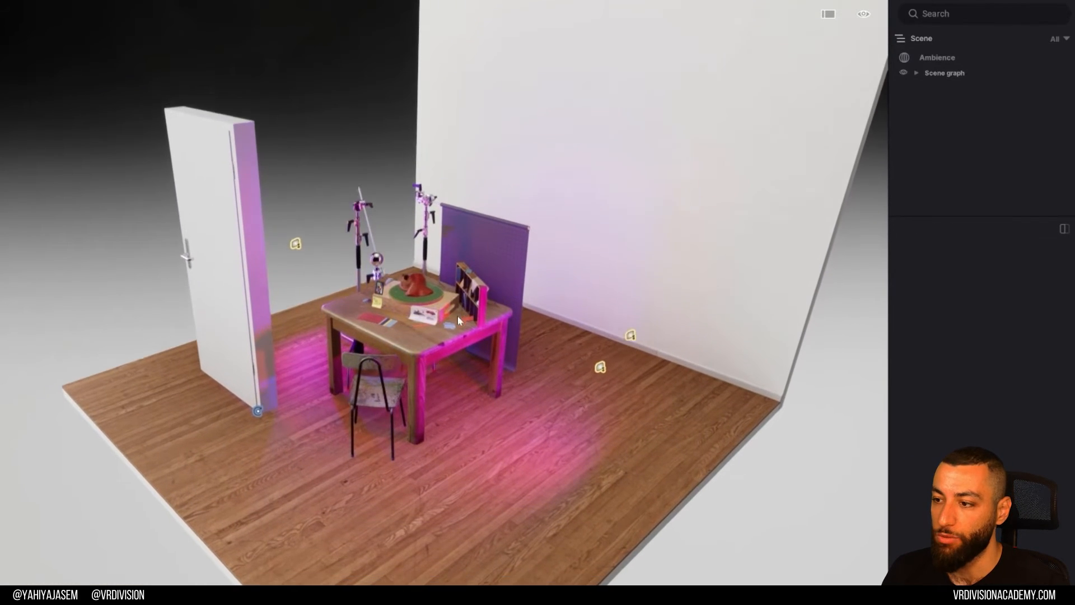
# - Expand the scene graph again and select the Turntable rotator in the Worktable folder
pyautogui.click(916, 73)
pyautogui.scroll(-1, 983, 130)
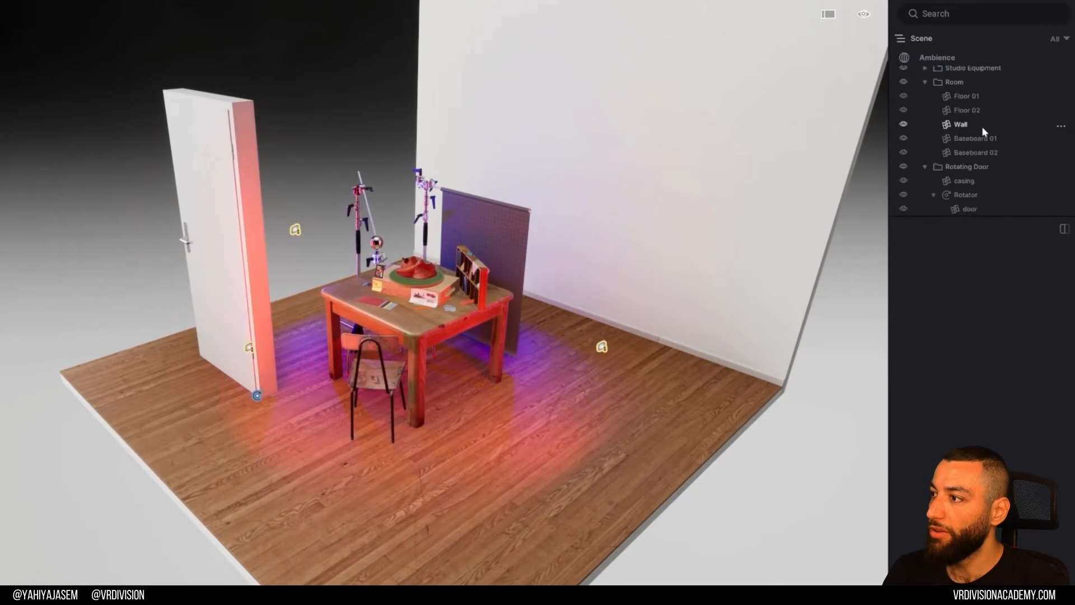
pyautogui.scroll(8, 980, 157)
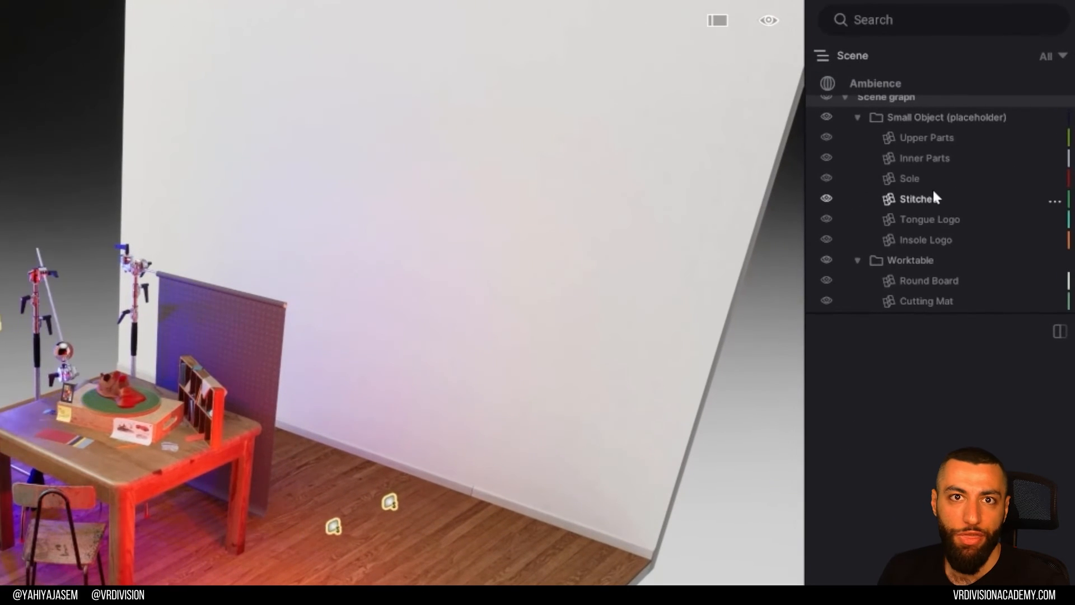
pyautogui.scroll(-5, 929, 173)
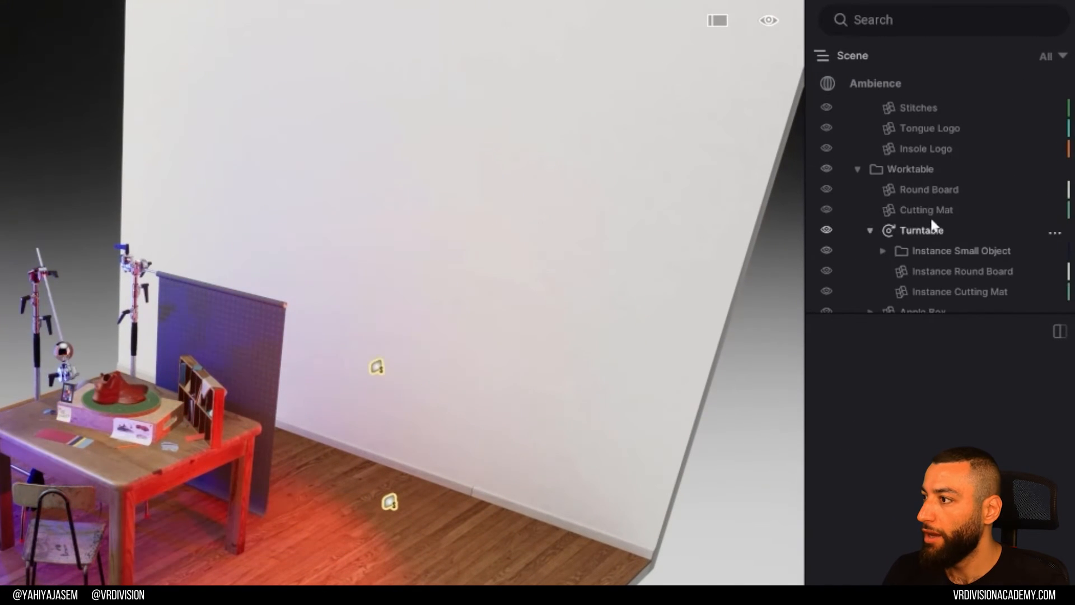
pyautogui.click(930, 212)
pyautogui.click(931, 231)
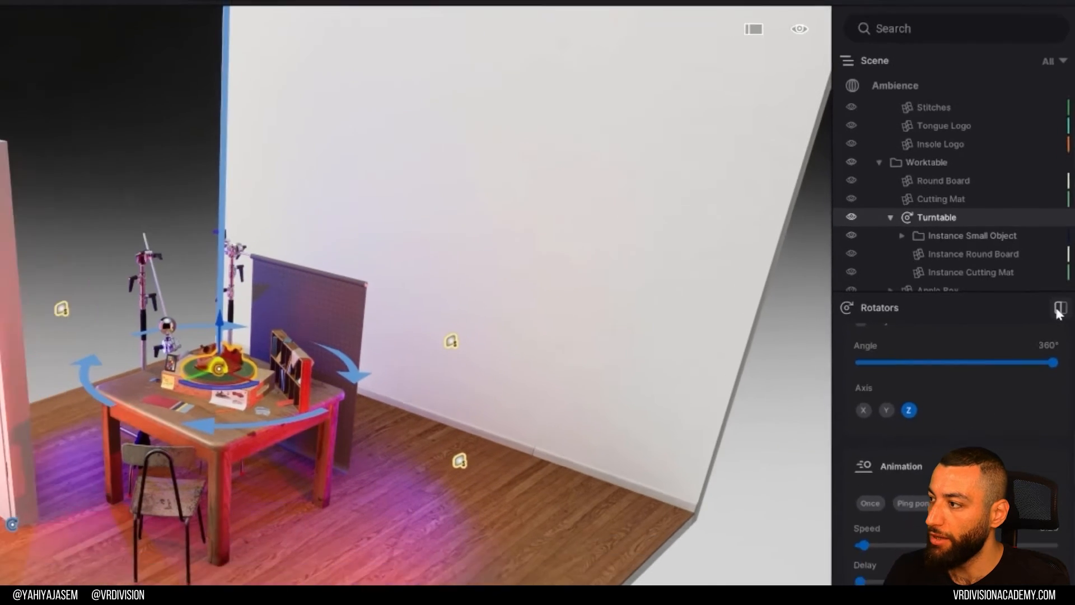
# - Separate the Turntable's properties from the scene graph into their own column
pyautogui.click(1060, 331)
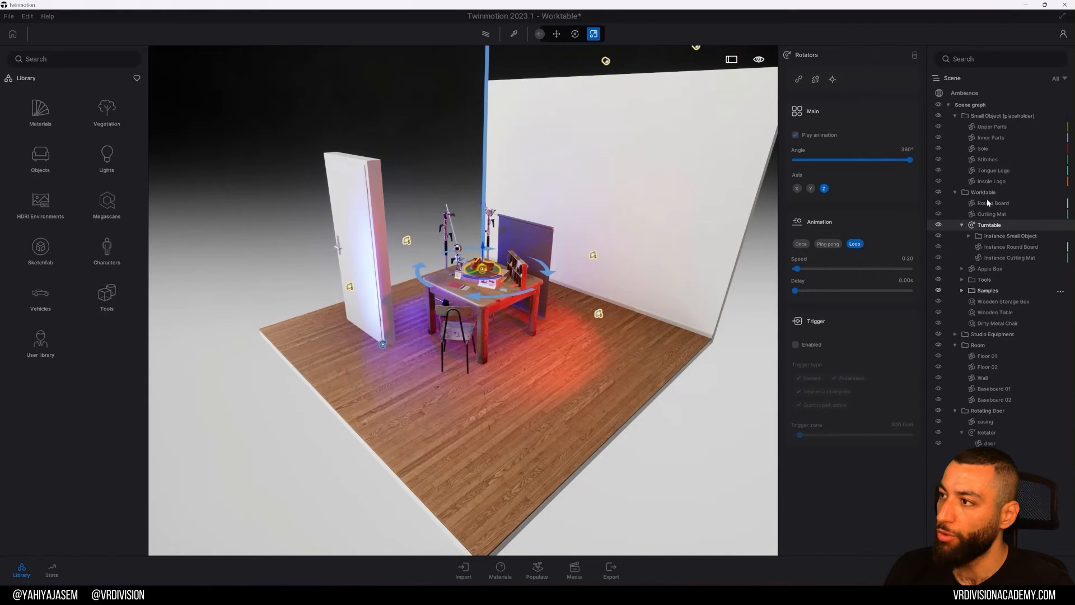
pyautogui.click(915, 56)
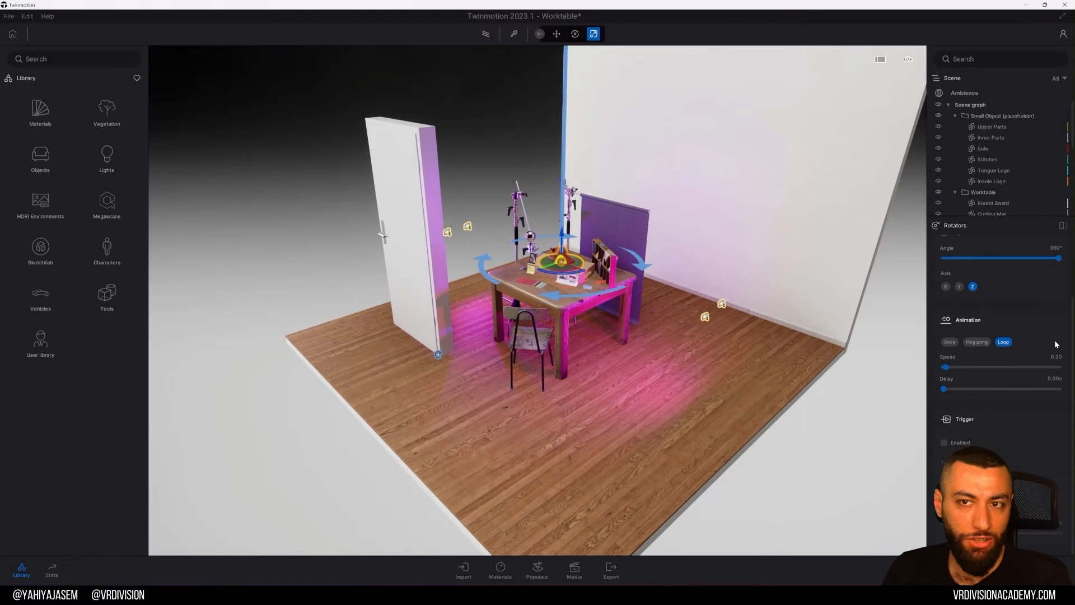
pyautogui.click(1062, 225)
pyautogui.moveTo(463, 301); pyautogui.dragTo(459, 260, button='right')
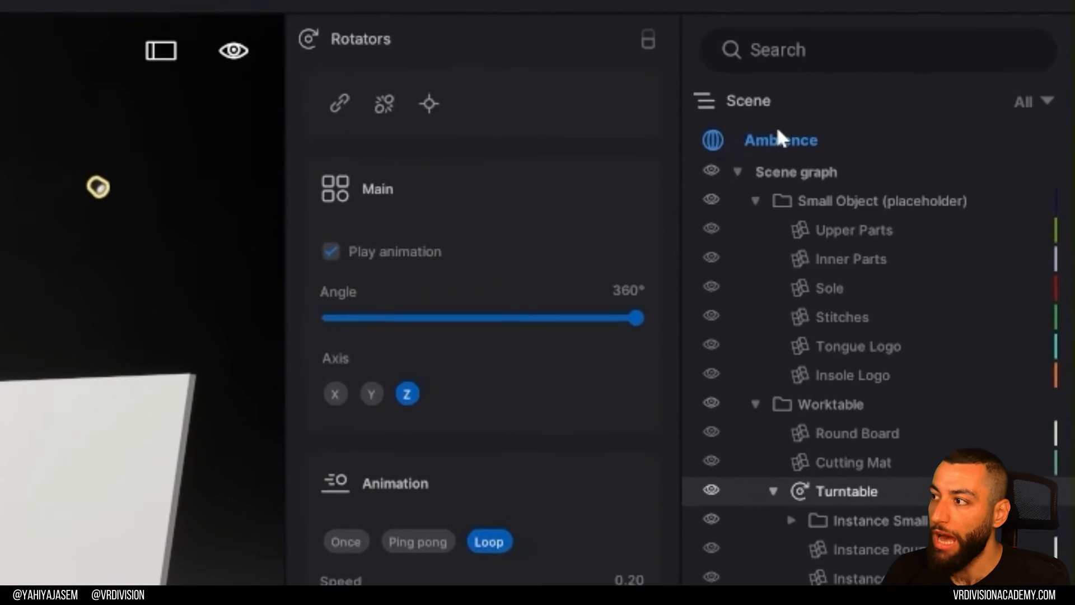
# - Open the Ambience environment settings and examine the Global lighting details
pyautogui.click(963, 94)
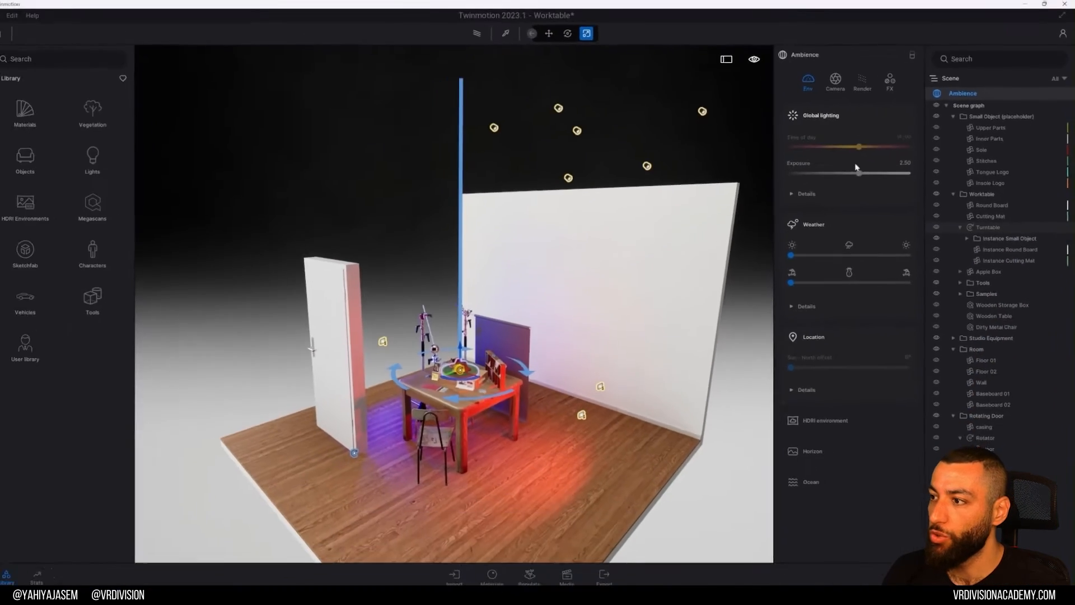
pyautogui.moveTo(470, 268); pyautogui.dragTo(365, 126, button='right')
pyautogui.moveTo(424, 220); pyautogui.dragTo(434, 333, button='right')
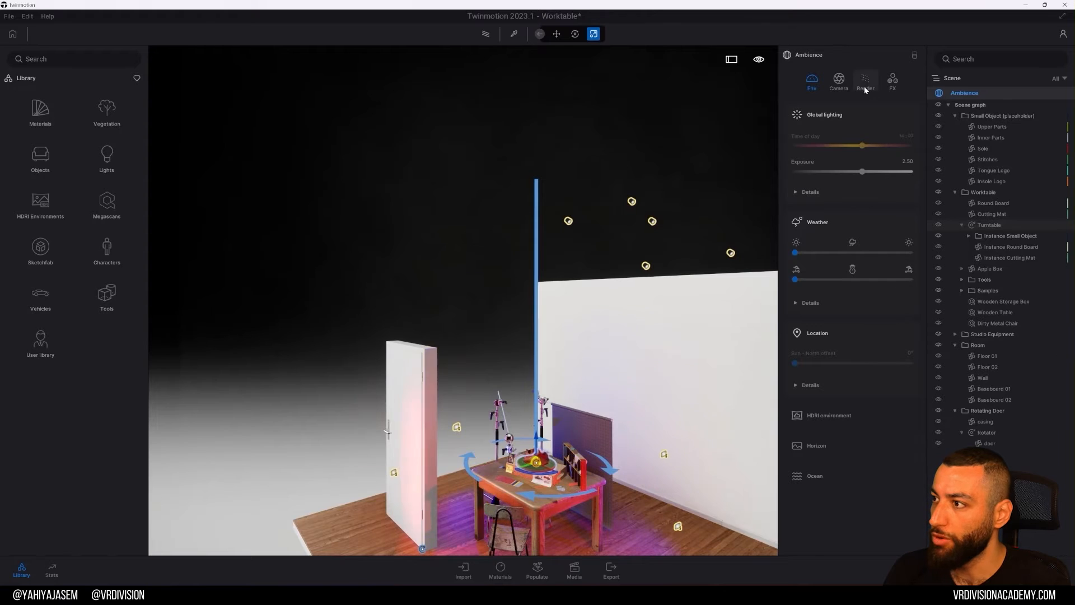
pyautogui.click(817, 192)
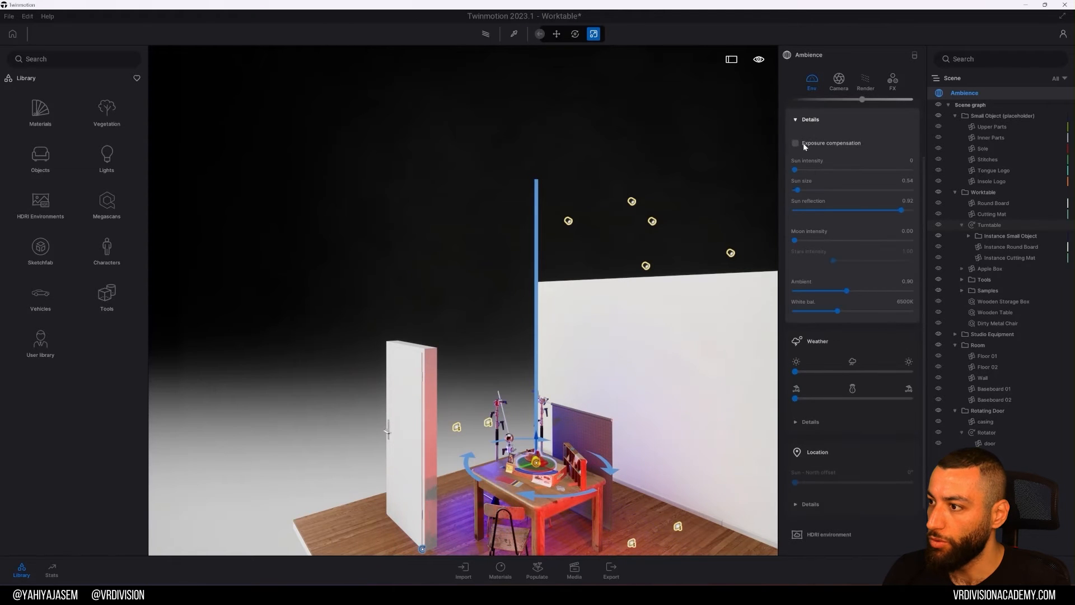
pyautogui.click(810, 121)
# - Disable the HDRI environment, then set the time of day to 08:57 and the exposure to 5.33
pyautogui.click(834, 415)
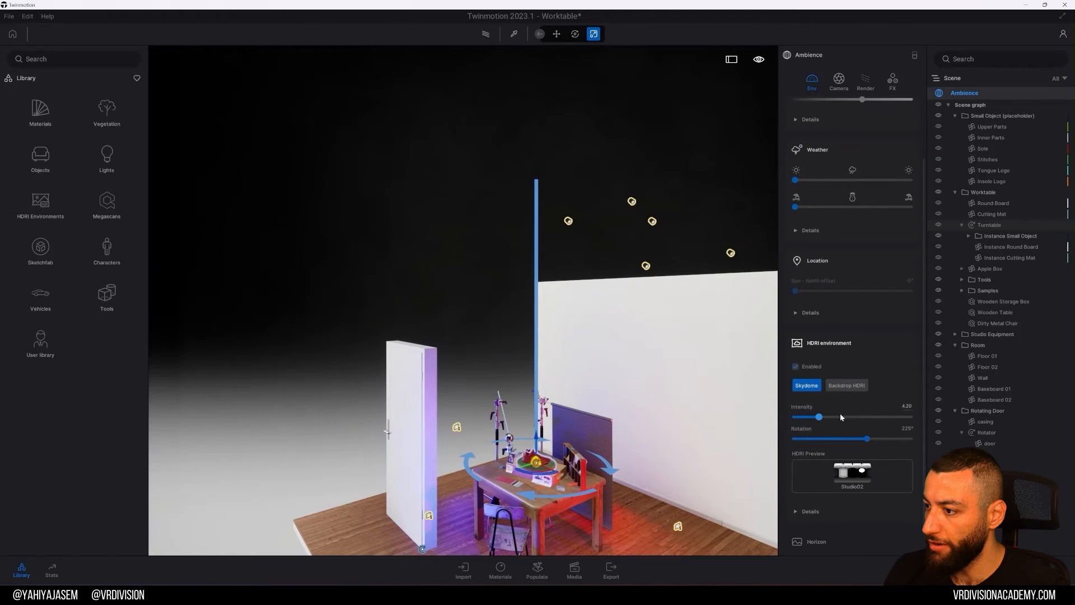
pyautogui.click(806, 368)
pyautogui.scroll(2, 838, 148)
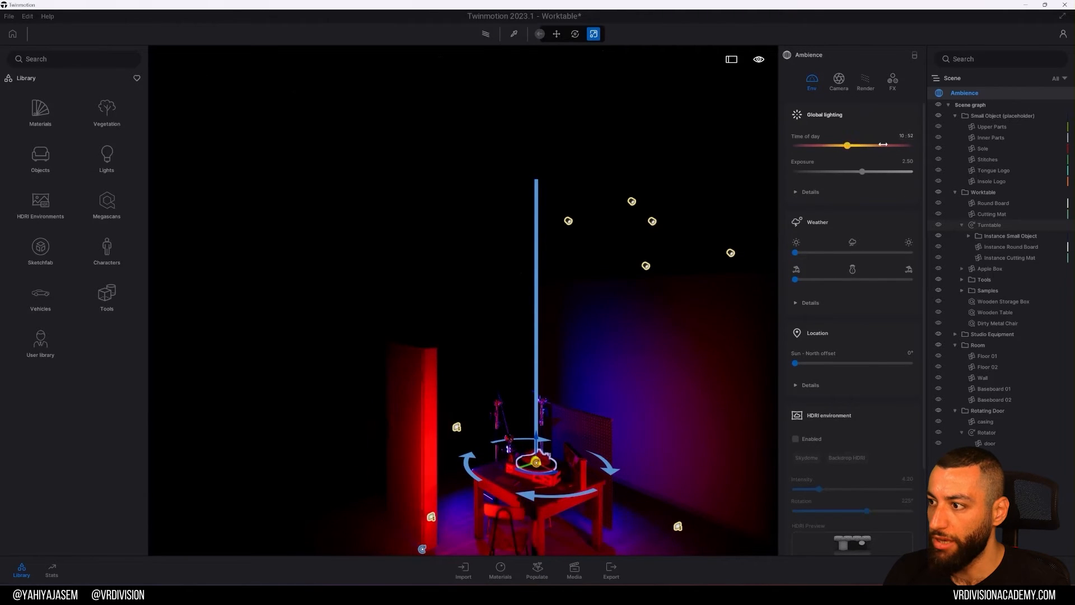
pyautogui.moveTo(851, 146)
pyautogui.mouseDown()
pyautogui.moveTo(833, 142)
pyautogui.moveTo(828, 159)
pyautogui.moveTo(853, 147)
pyautogui.moveTo(838, 146)
pyautogui.mouseUp()
# - Set the sun intensity to 5 and the sun size to 4.44 in the Global lighting details
pyautogui.click(810, 192)
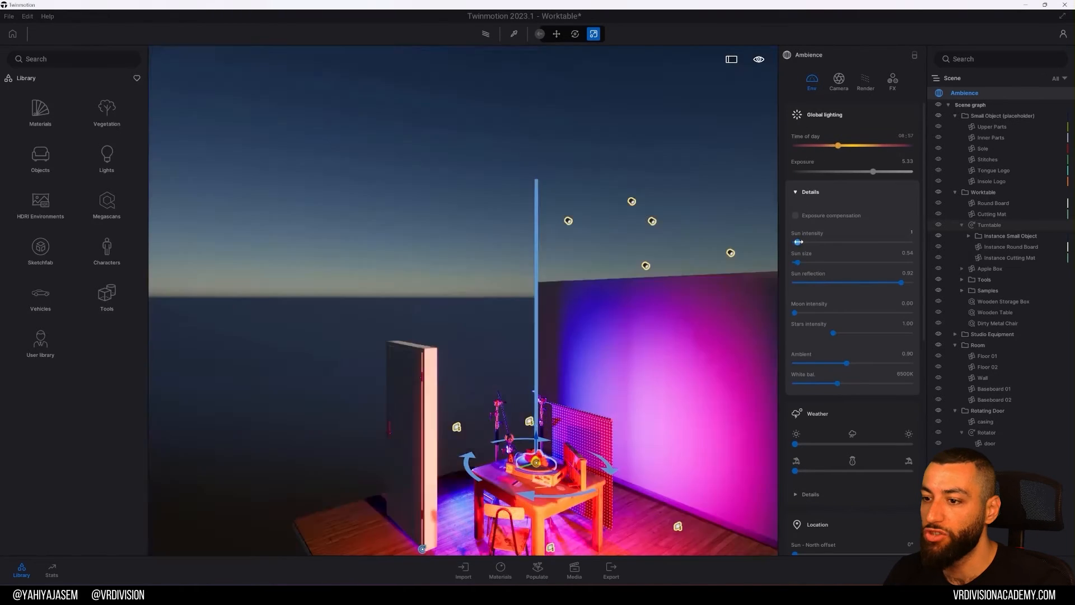
pyautogui.moveTo(798, 242)
pyautogui.mouseDown()
pyautogui.moveTo(816, 243)
pyautogui.moveTo(807, 250)
pyautogui.mouseUp()
pyautogui.moveTo(504, 302); pyautogui.dragTo(201, 243, button='right')
pyautogui.moveTo(552, 274); pyautogui.dragTo(591, 288, button='right')
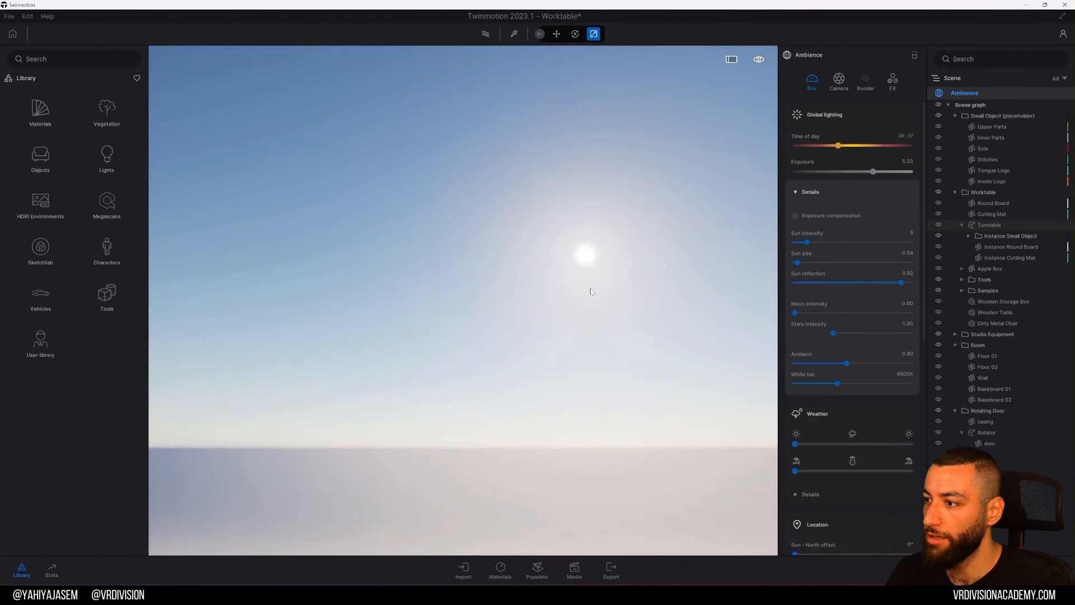
pyautogui.moveTo(797, 262)
pyautogui.mouseDown()
pyautogui.moveTo(943, 260)
pyautogui.moveTo(817, 263)
pyautogui.mouseUp()
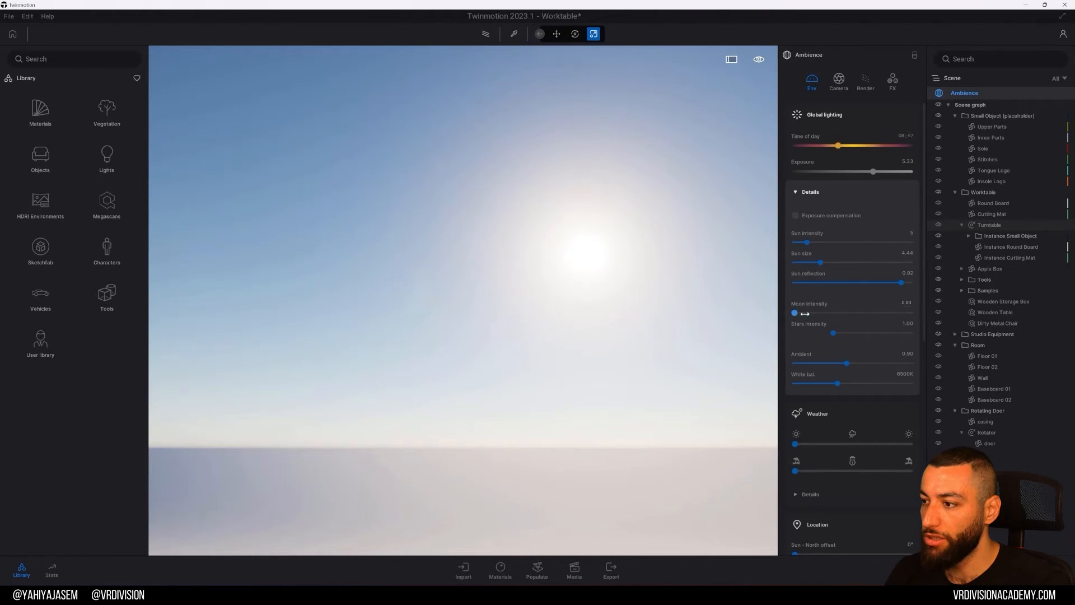
# - Reduce the sun intensity to 0 and set the moon intensity to 8.53 and the stars intensity to 2.43
pyautogui.moveTo(807, 242); pyautogui.dragTo(735, 241)
pyautogui.moveTo(898, 312); pyautogui.dragTo(892, 313)
pyautogui.moveTo(833, 334); pyautogui.dragTo(883, 333)
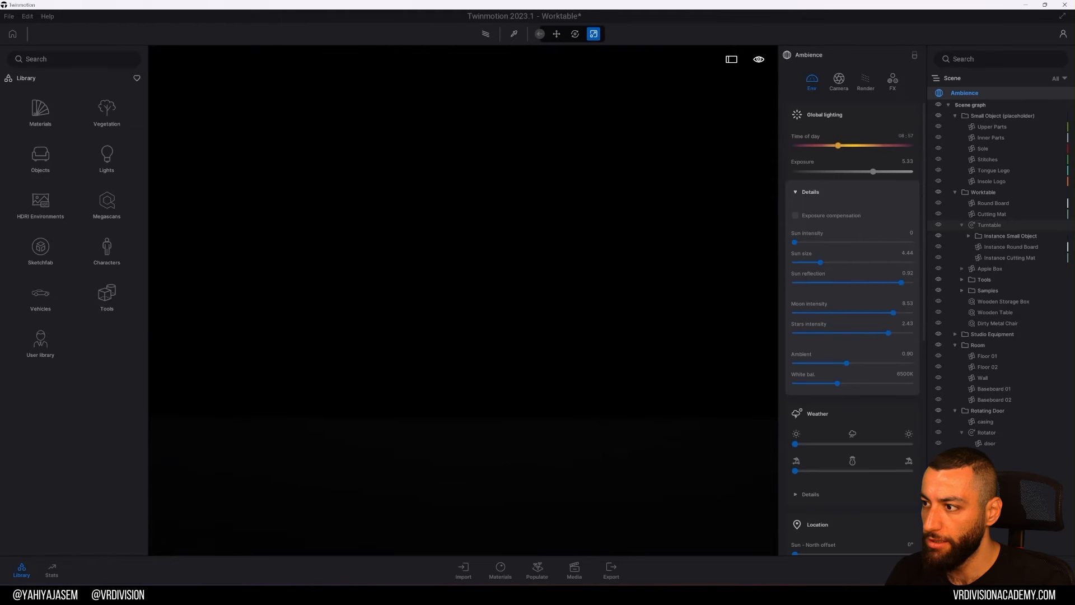
# - Enable exposure compensation, set the time of day to 00:00 and the exposure to 0.95, and look at the moon in the sky
pyautogui.moveTo(723, 252); pyautogui.dragTo(661, 252, button='right')
pyautogui.click(803, 215)
pyautogui.moveTo(728, 252); pyautogui.dragTo(303, 193, button='right')
pyautogui.moveTo(727, 183); pyautogui.dragTo(616, 187, button='right')
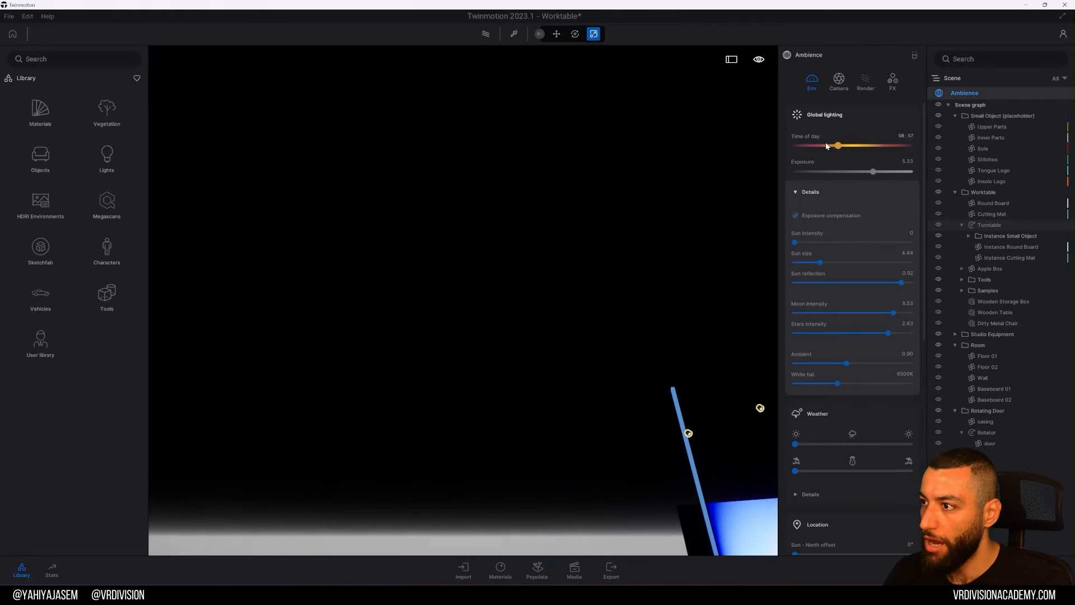
pyautogui.moveTo(829, 146); pyautogui.dragTo(814, 141)
pyautogui.click(809, 218)
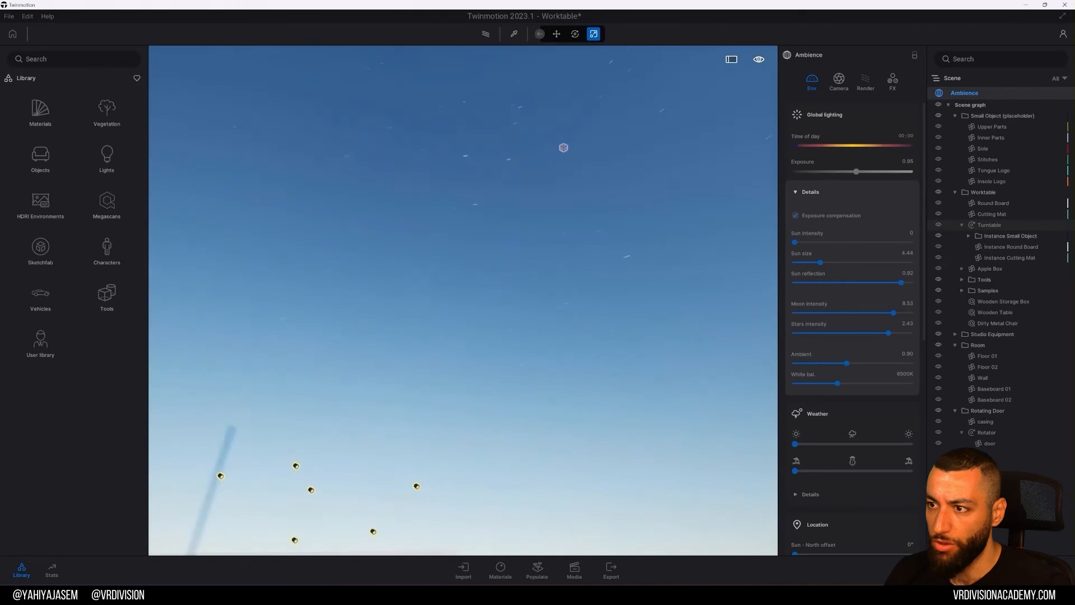
pyautogui.moveTo(463, 300); pyautogui.dragTo(694, 348, button='right')
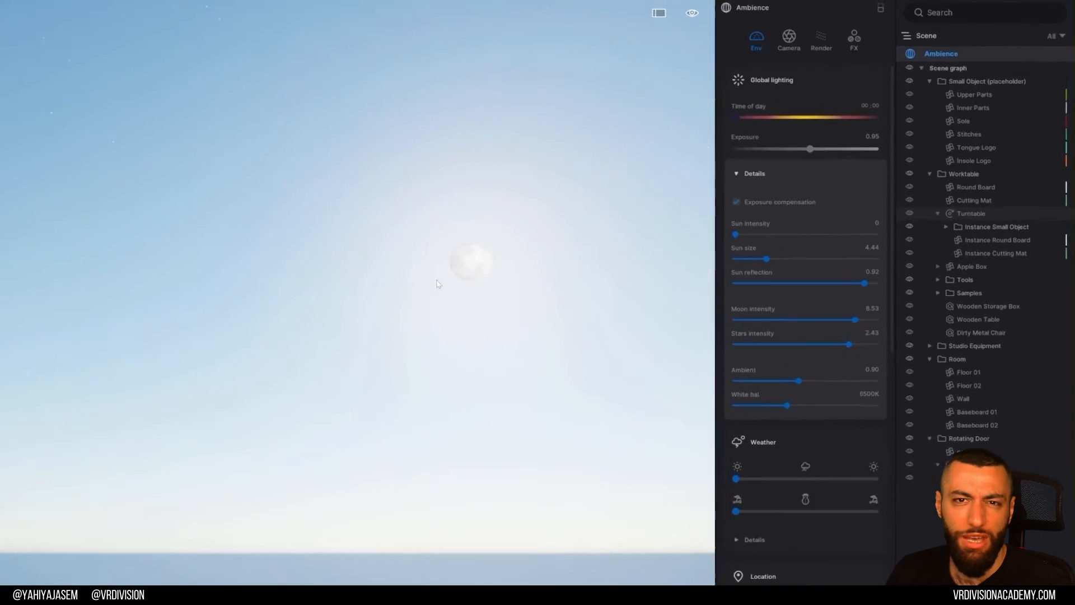
pyautogui.moveTo(554, 283); pyautogui.dragTo(746, 266, button='right')
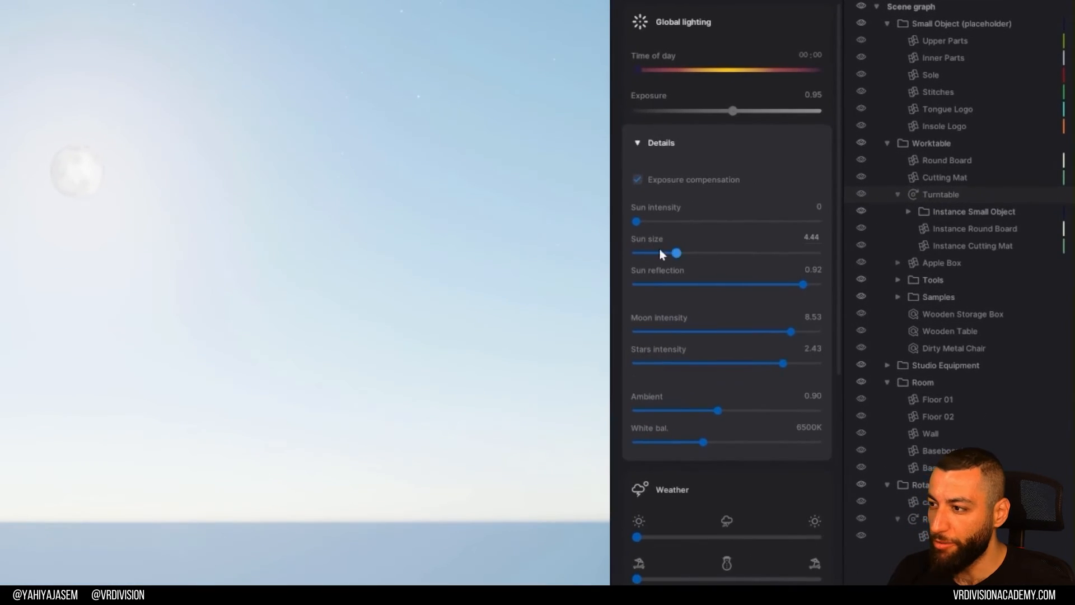
# - Disable exposure compensation, set the exposure to 2.63, and move the time of day to 02:14 and back to 00:00
pyautogui.click(655, 182)
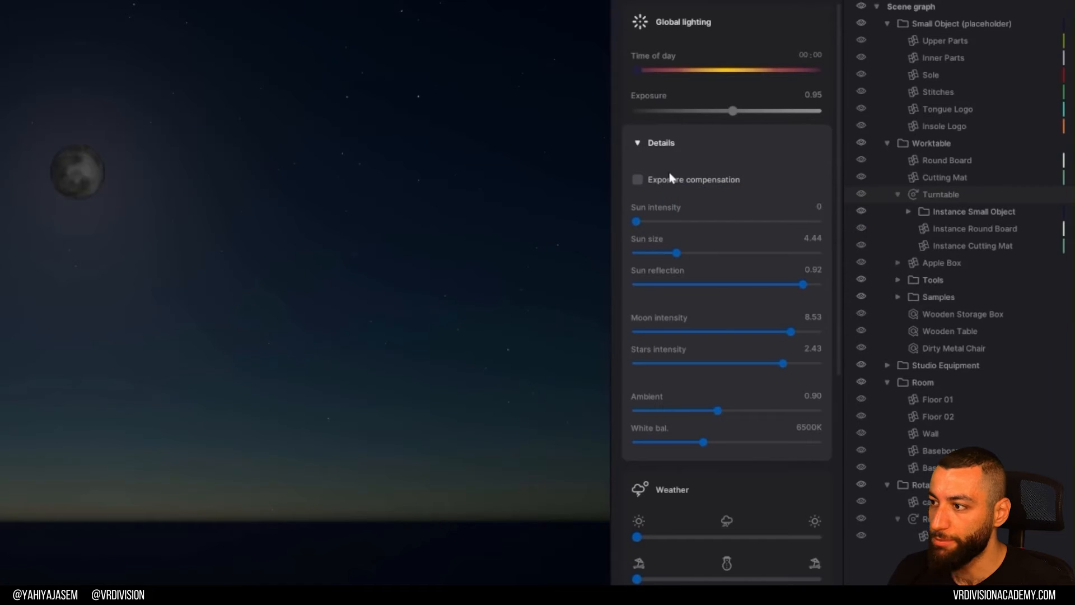
pyautogui.moveTo(733, 113); pyautogui.dragTo(742, 114)
pyautogui.moveTo(639, 71); pyautogui.dragTo(663, 72)
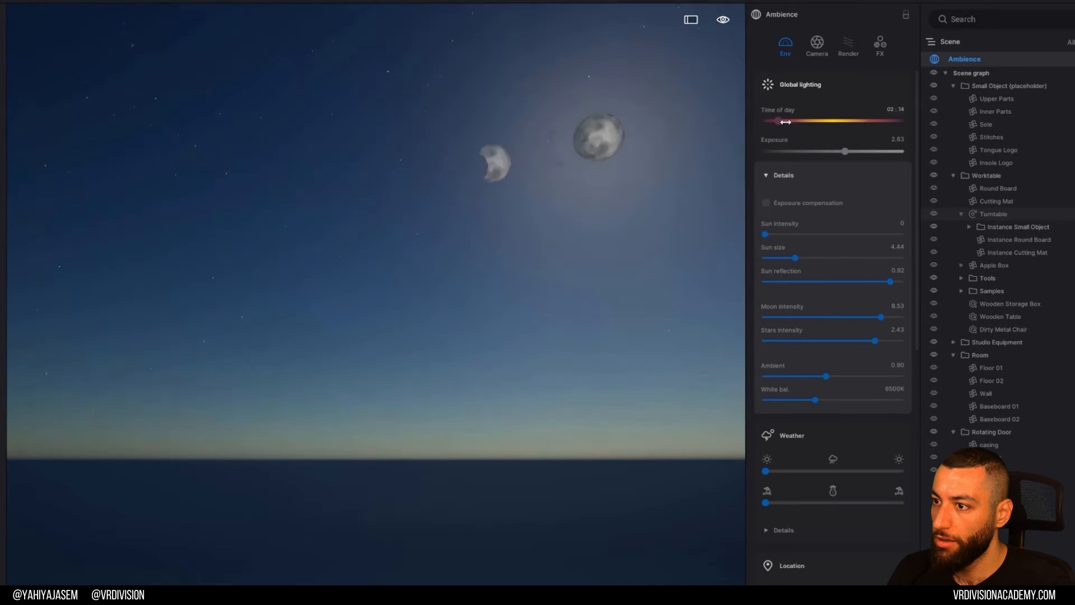
pyautogui.moveTo(786, 122); pyautogui.dragTo(756, 121)
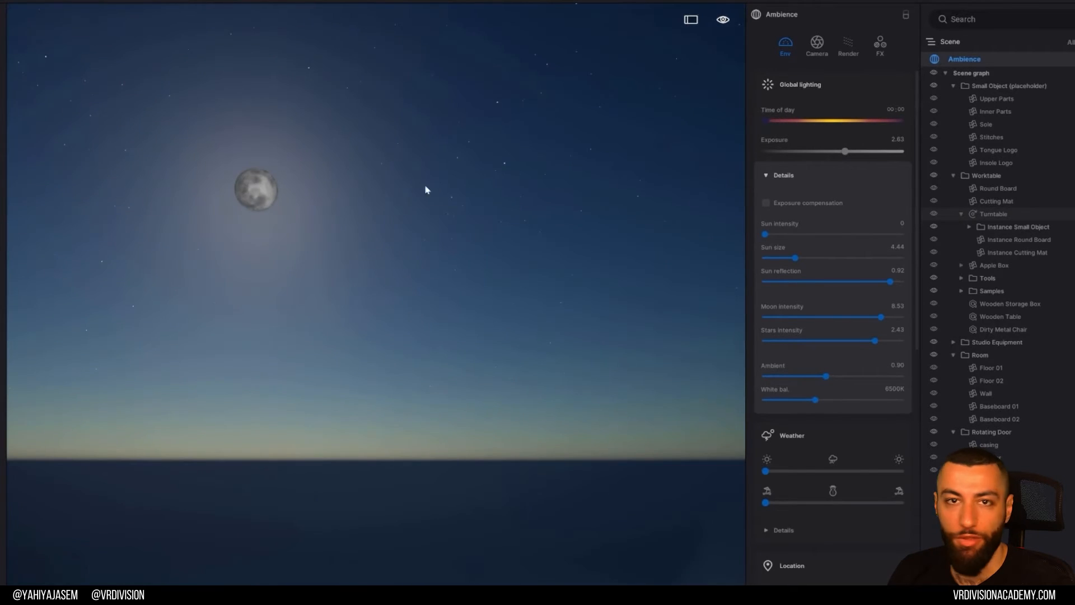
# - Set the time of day to 10:07, raise the sun intensity, and set the white balance to 6469K
pyautogui.click(780, 168)
pyautogui.moveTo(767, 120); pyautogui.dragTo(825, 122)
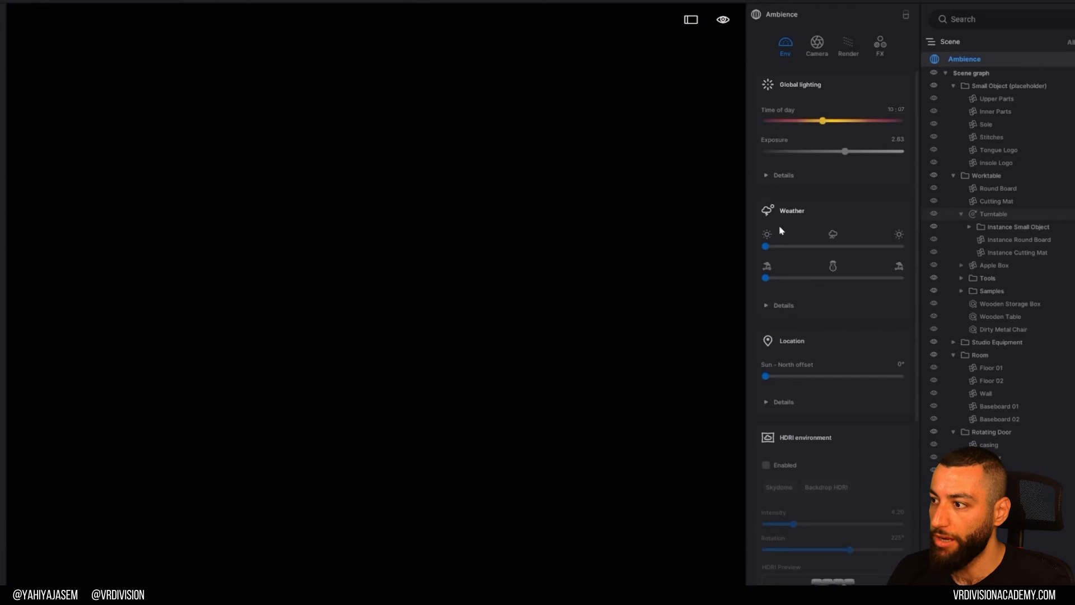
pyautogui.click(783, 175)
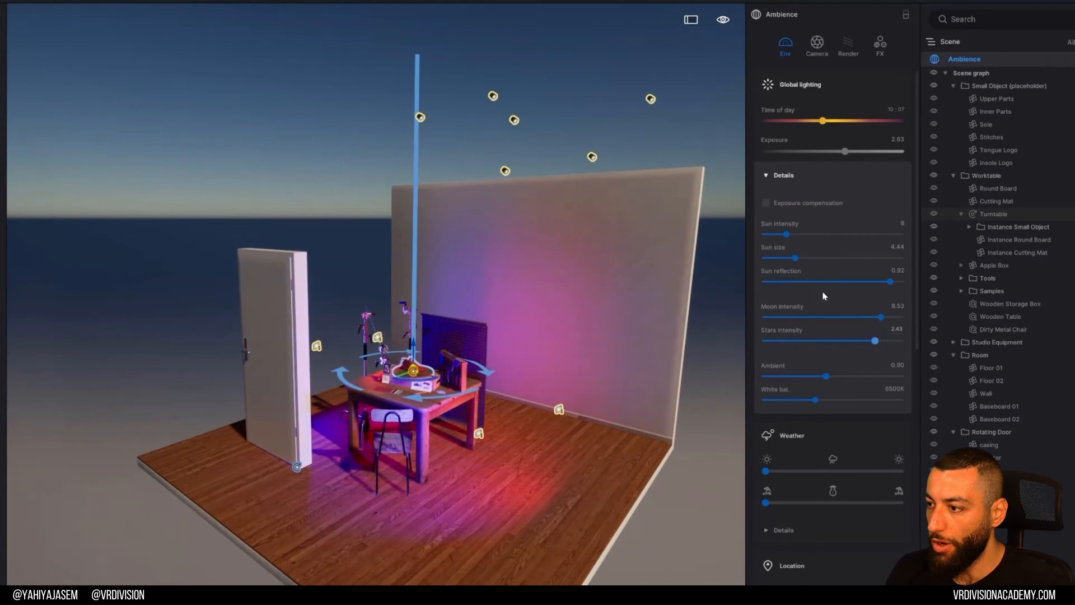
pyautogui.click(815, 401)
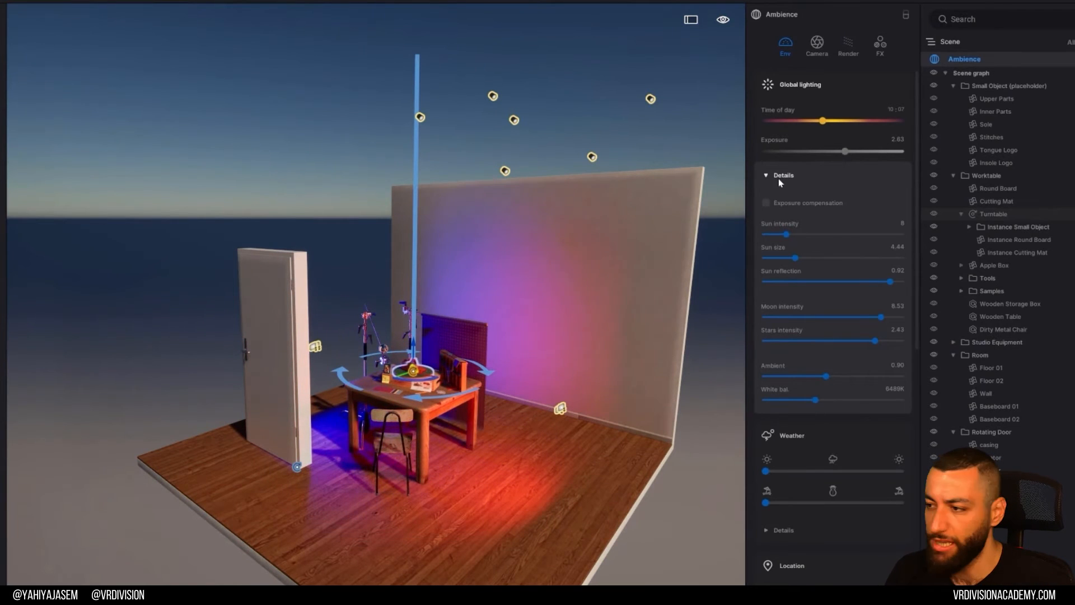
# - Make the weather slightly cloudier, move the season near the end of its range, and set height fog to 61% and wind speed to 2.91
pyautogui.click(779, 178)
pyautogui.moveTo(765, 246); pyautogui.dragTo(894, 278)
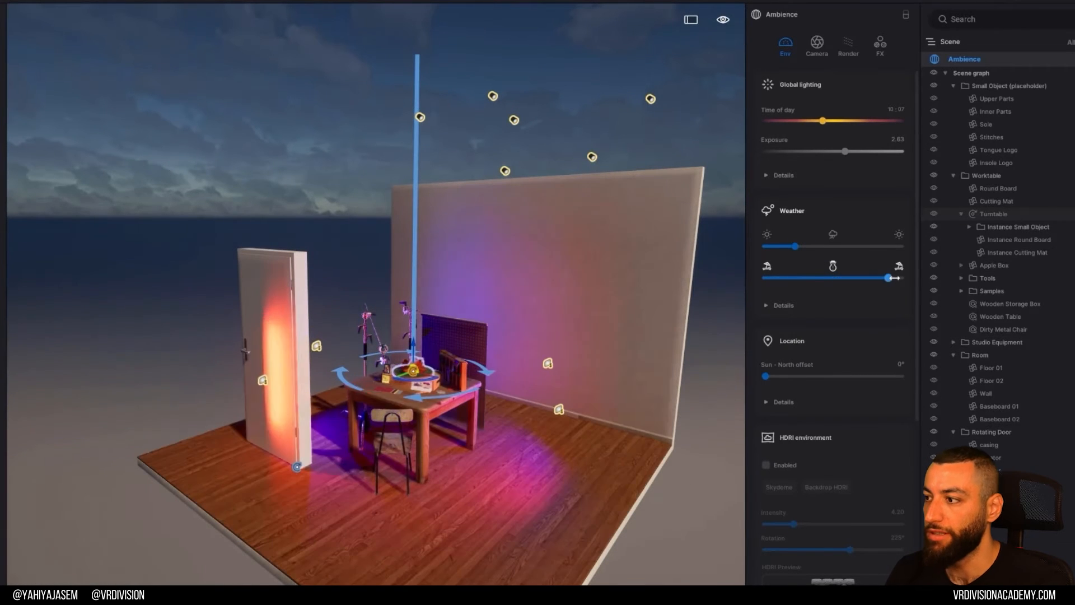
pyautogui.click(774, 307)
pyautogui.scroll(-1, 775, 307)
pyautogui.moveTo(781, 295); pyautogui.dragTo(849, 303)
pyautogui.moveTo(791, 329); pyautogui.dragTo(846, 328)
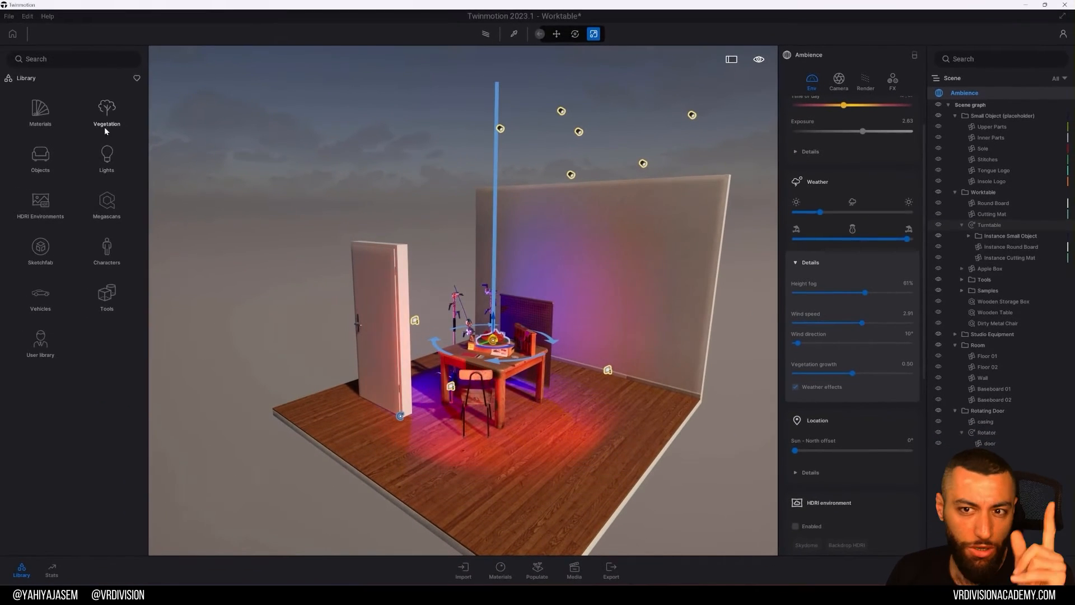
# - Place a Littleleaf Linden tree from the library's Vegetation trees on the wooden floor beside the worktable
pyautogui.click(105, 127)
pyautogui.click(113, 102)
pyautogui.moveTo(106, 151); pyautogui.dragTo(619, 417)
pyautogui.moveTo(553, 383); pyautogui.dragTo(560, 336, button='right')
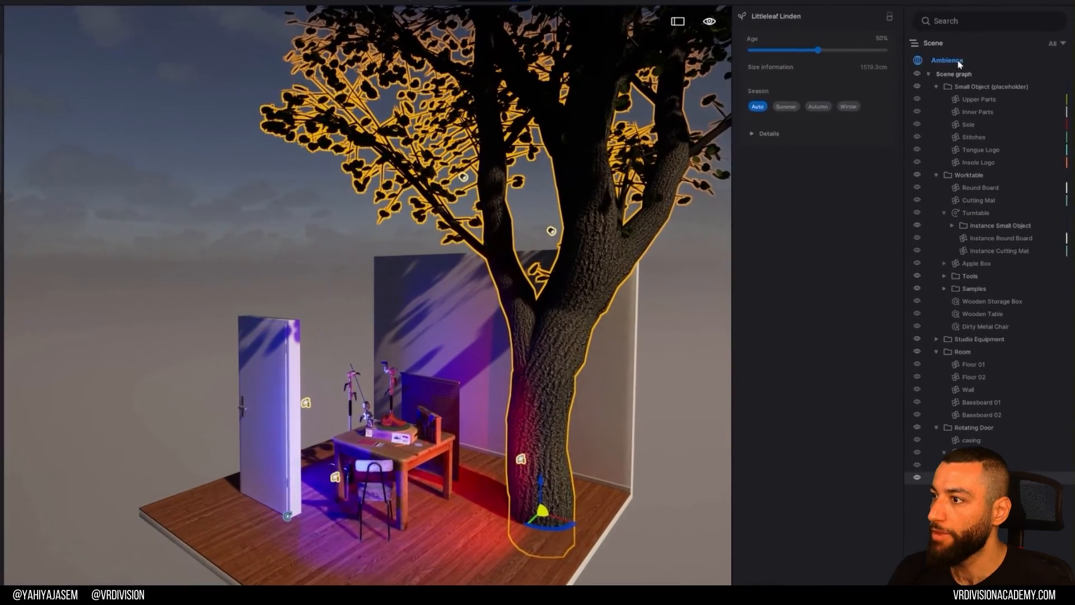
# - In the Ambience weather details, try a wind speed of 5.00 on the tree and set it to 0.41
pyautogui.click(961, 89)
pyautogui.moveTo(830, 327); pyautogui.dragTo(890, 326)
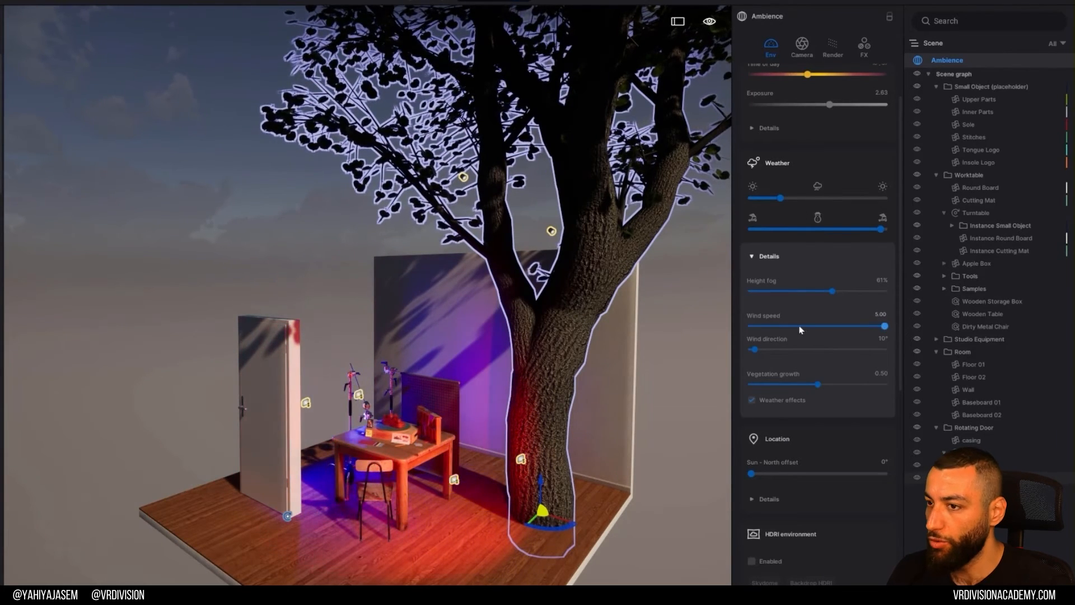
pyautogui.moveTo(801, 327); pyautogui.dragTo(367, 193)
pyautogui.moveTo(751, 326); pyautogui.dragTo(762, 326)
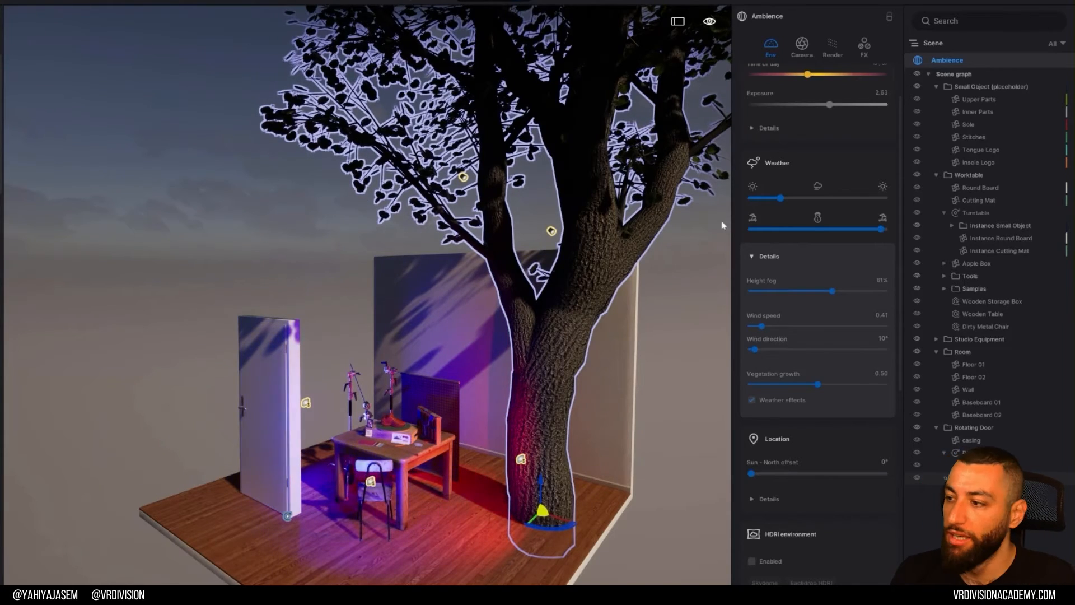
# - Set the Sun - North offset of the location to 158°
pyautogui.scroll(-5, 808, 171)
pyautogui.moveTo(789, 286)
pyautogui.mouseDown()
pyautogui.moveTo(829, 288)
pyautogui.moveTo(809, 288)
pyautogui.mouseUp()
pyautogui.scroll(3, 808, 336)
pyautogui.scroll(-2, 808, 336)
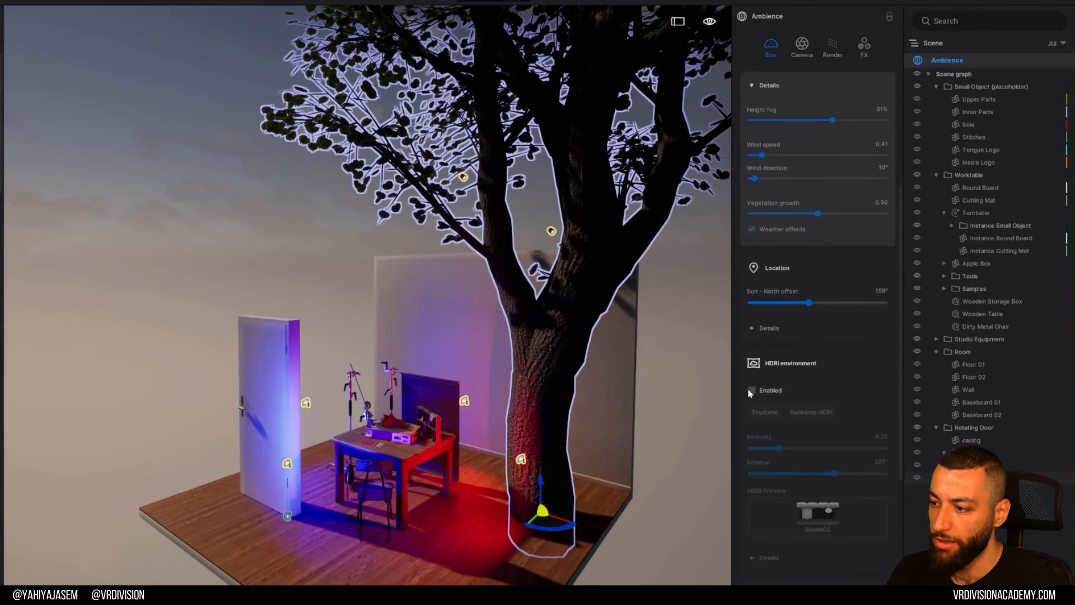
# - Enable the HDRI environment as a skydome and expand the Global lighting details
pyautogui.click(752, 390)
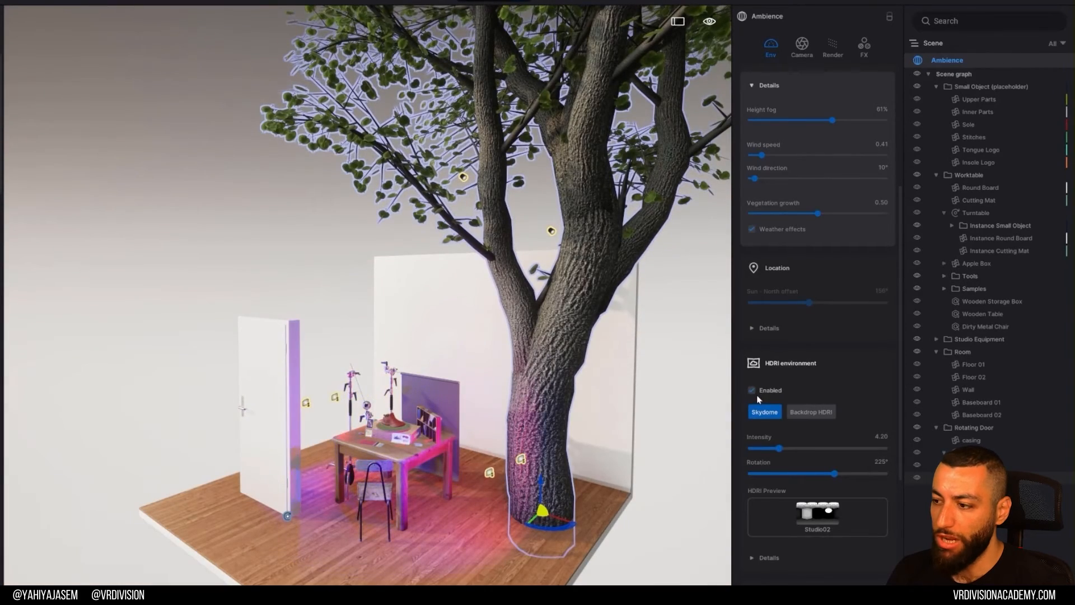
pyautogui.scroll(5, 781, 396)
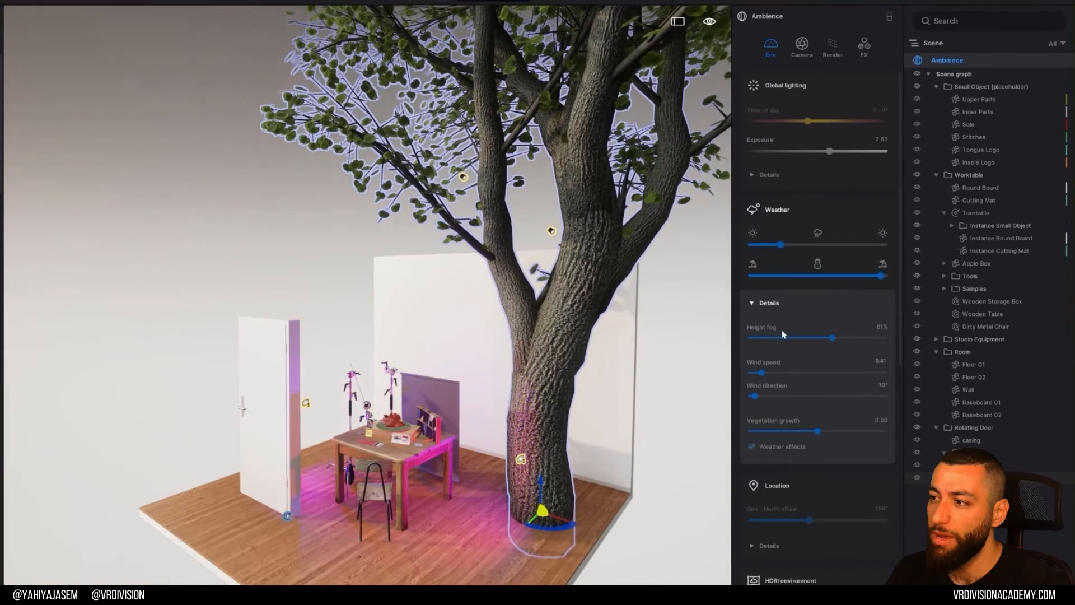
pyautogui.click(768, 174)
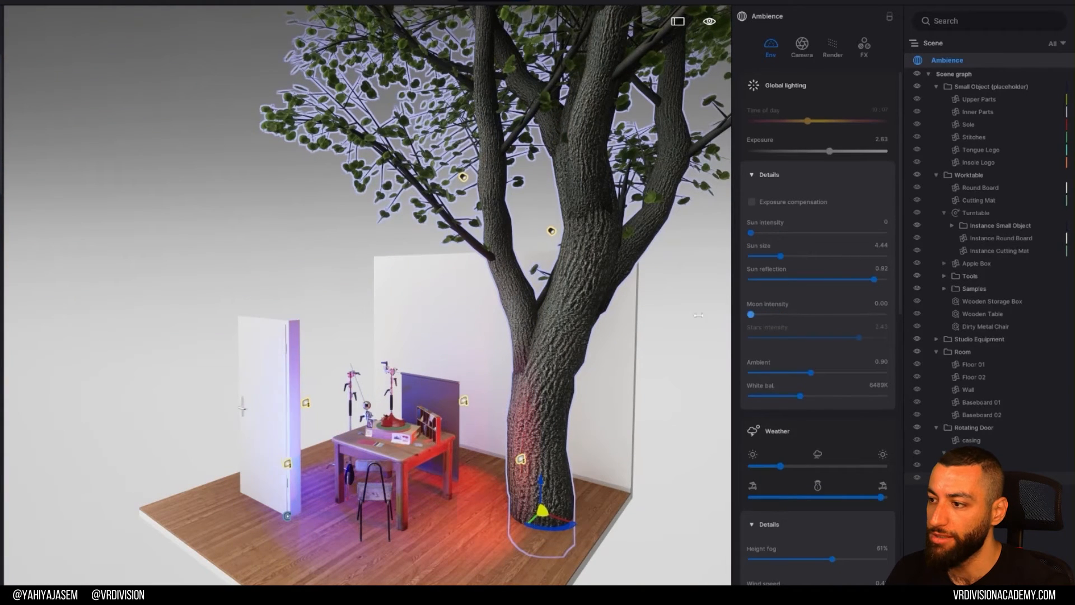
pyautogui.scroll(-10, 795, 388)
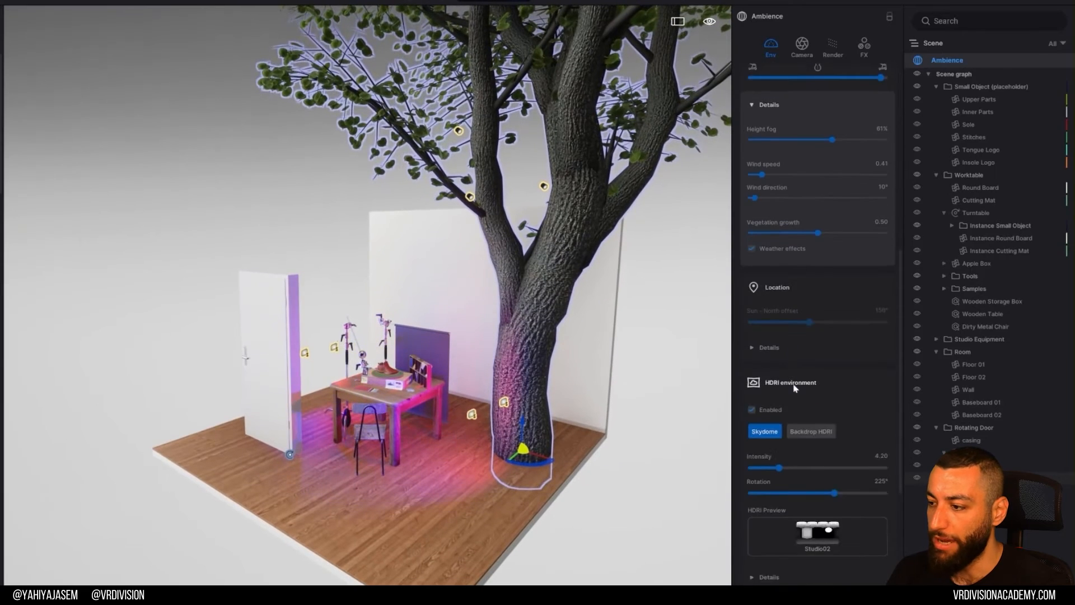
# - Expand the HDRI environment details and switch HDRI affects lighting off and on again
pyautogui.scroll(-3, 795, 388)
pyautogui.click(815, 404)
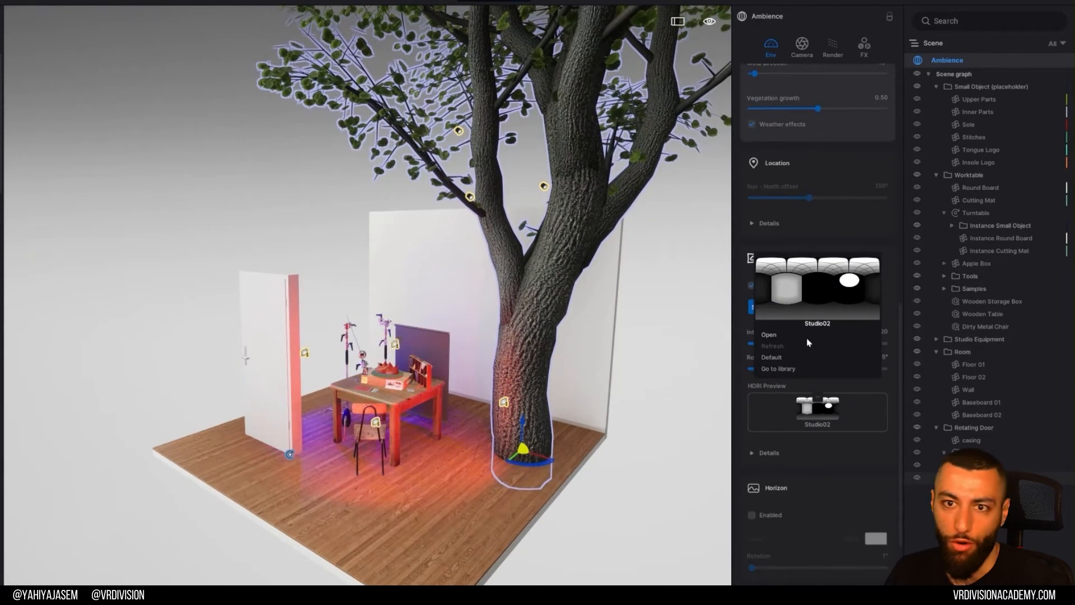
pyautogui.click(813, 446)
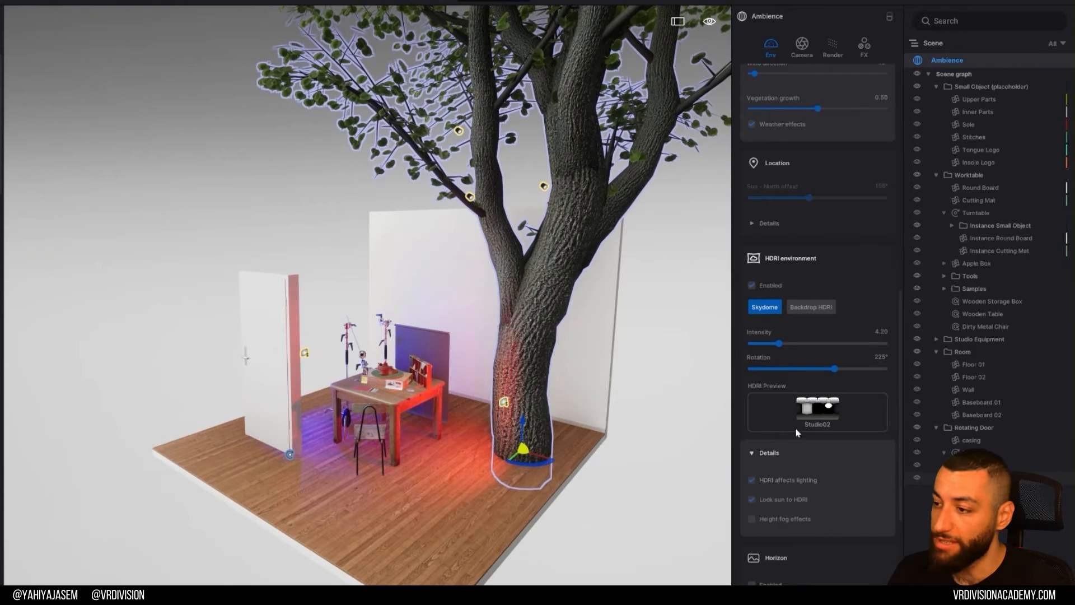
pyautogui.click(773, 482)
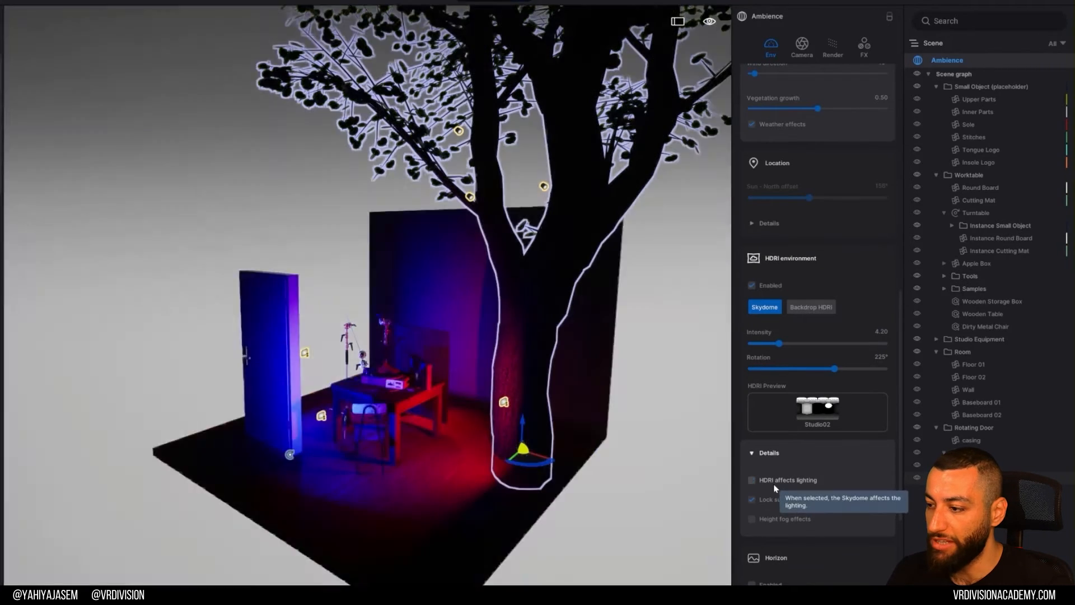
pyautogui.click(773, 483)
pyautogui.click(797, 500)
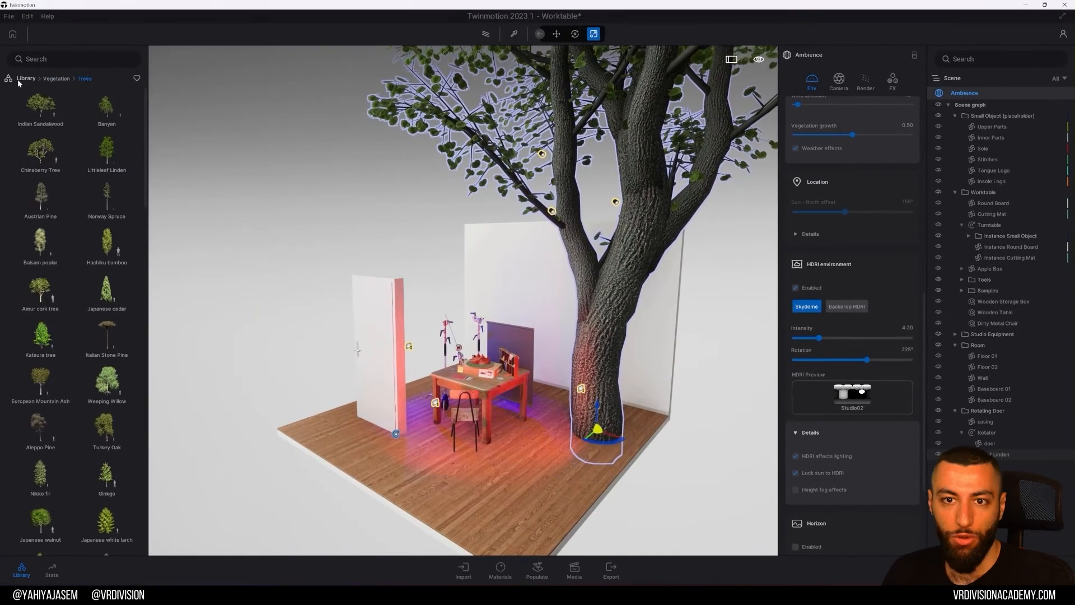
# - Apply the LowSun Clear 05 sky from the library's low-sun clear HDRI skies as the HDRI environment
pyautogui.click(24, 79)
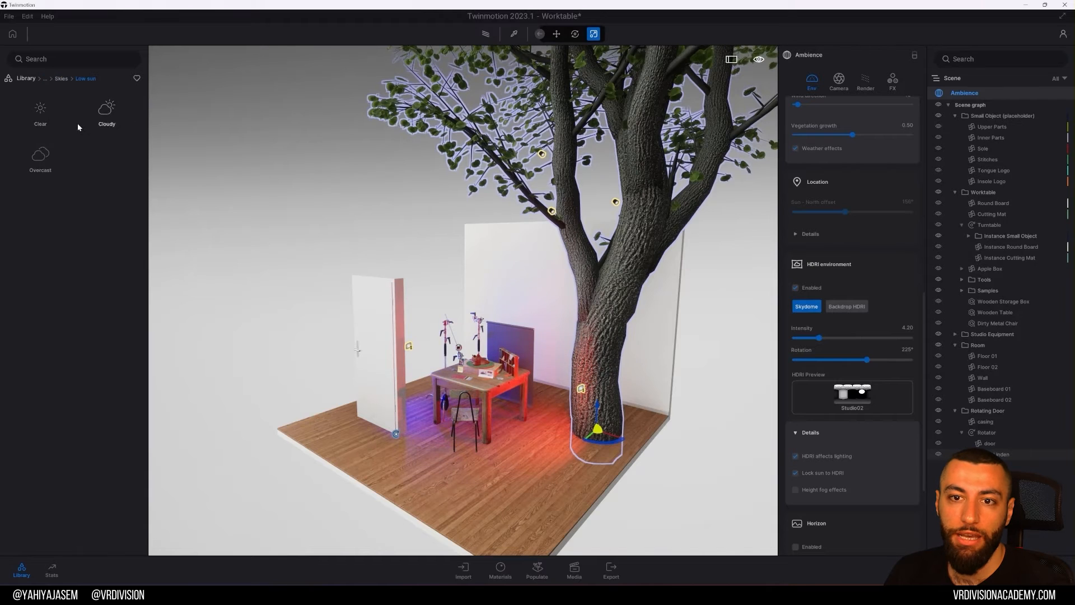
pyautogui.click(73, 126)
pyautogui.moveTo(109, 209)
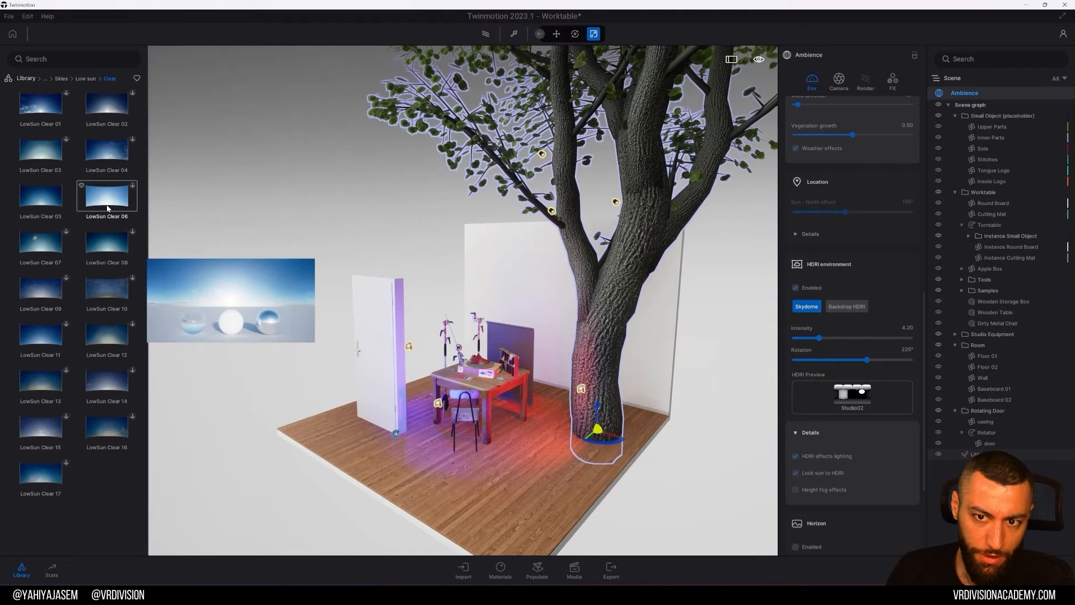
pyautogui.moveTo(844, 397); pyautogui.dragTo(844, 398)
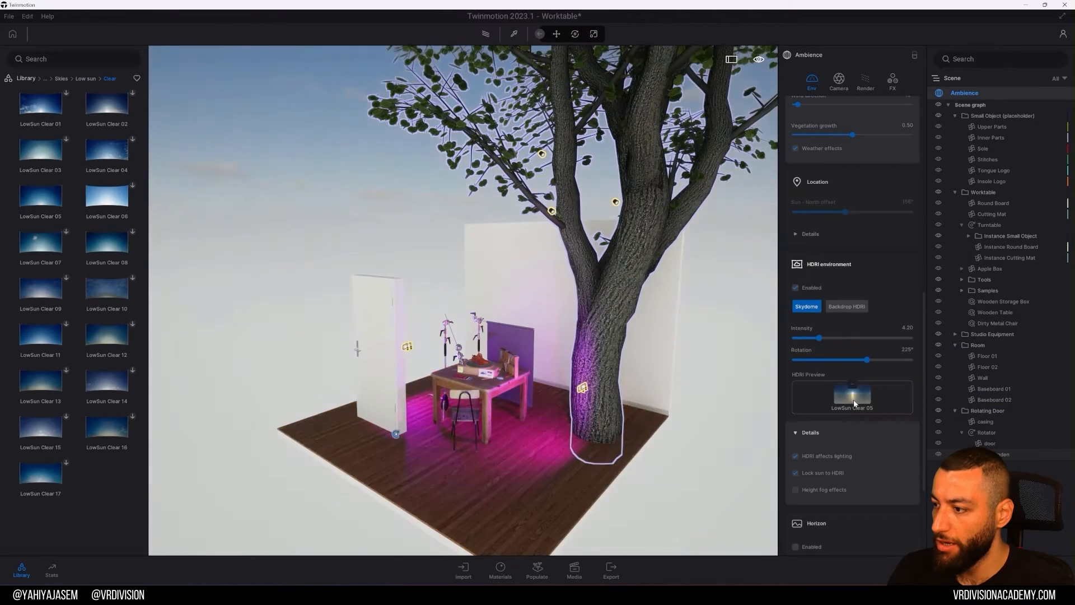
# - Raise the sun intensity slightly above zero and look at the sun in the sky
pyautogui.scroll(8, 801, 291)
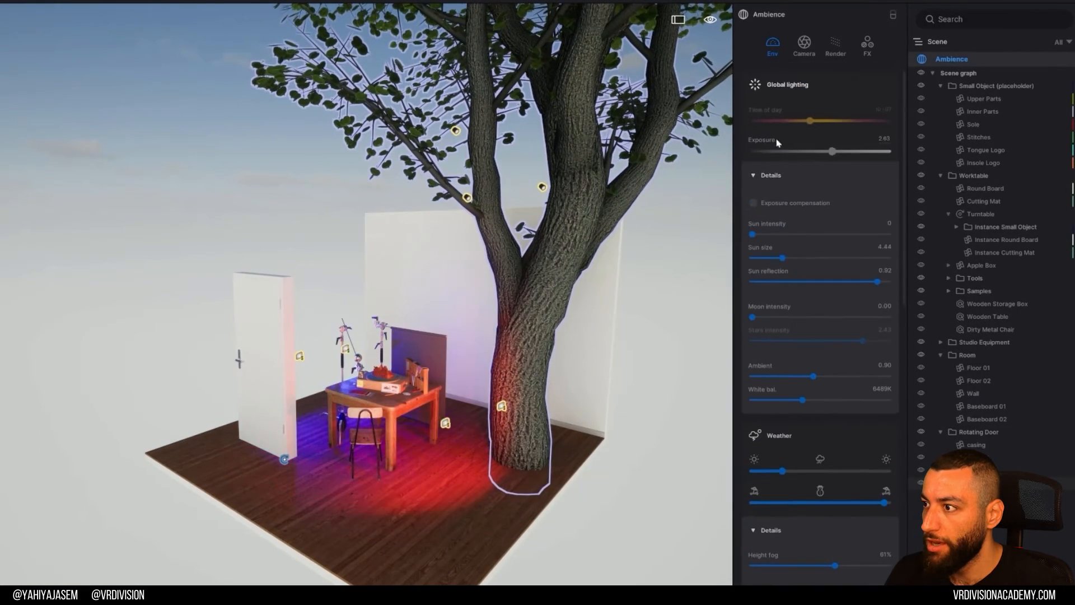
pyautogui.click(769, 234)
pyautogui.moveTo(292, 343); pyautogui.dragTo(291, 343, button='right')
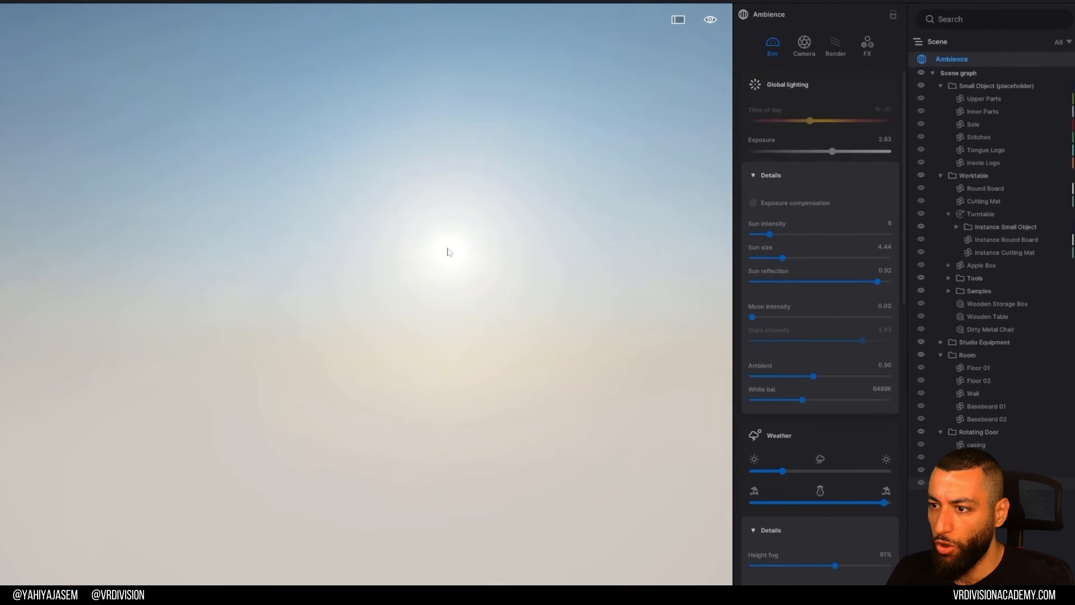
pyautogui.moveTo(453, 254); pyautogui.dragTo(453, 254, button='right')
# - Check the Lock sun to HDRI option and set the HDRI environment's rotation to 203°
pyautogui.scroll(-8, 825, 361)
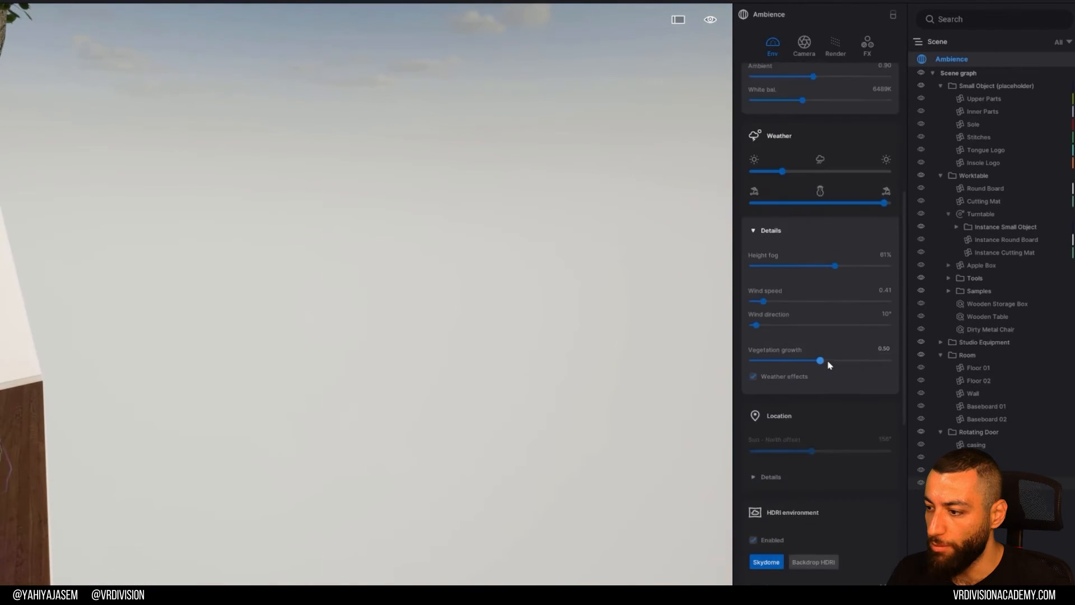
pyautogui.scroll(-3, 801, 437)
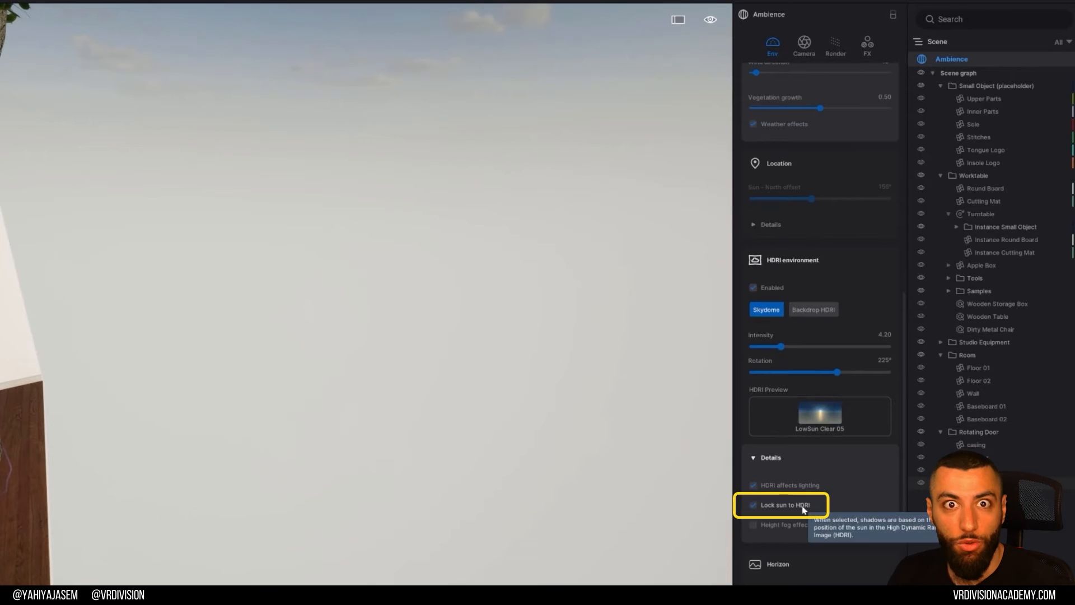
pyautogui.moveTo(495, 321); pyautogui.dragTo(496, 321, button='right')
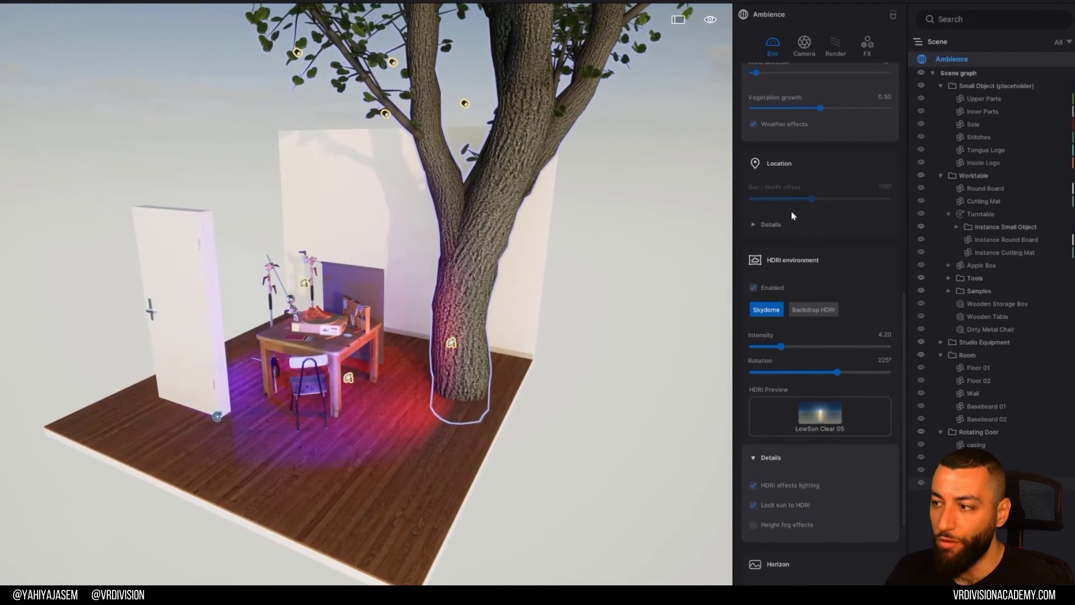
pyautogui.moveTo(837, 372)
pyautogui.mouseDown()
pyautogui.moveTo(794, 372)
pyautogui.moveTo(839, 371)
pyautogui.moveTo(829, 368)
pyautogui.mouseUp()
# - Enable the horizon, try the Mountains picture, and switch it to European city with a rotation of 121°
pyautogui.scroll(-3, 830, 458)
pyautogui.moveTo(412, 406); pyautogui.dragTo(723, 516, button='right')
pyautogui.click(878, 432)
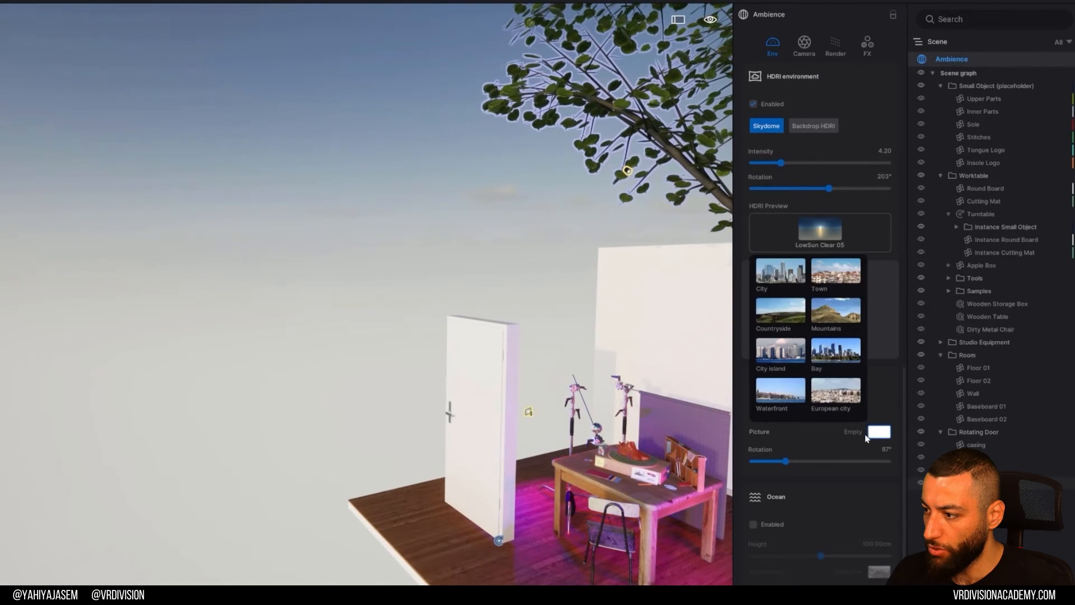
pyautogui.moveTo(648, 326); pyautogui.dragTo(748, 332, button='right')
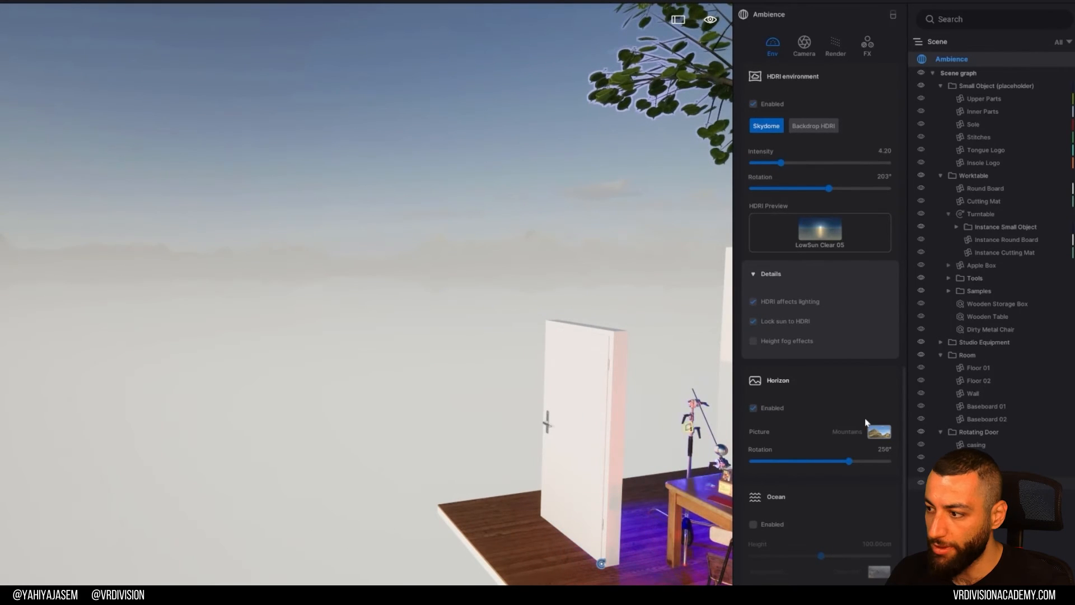
pyautogui.click(878, 432)
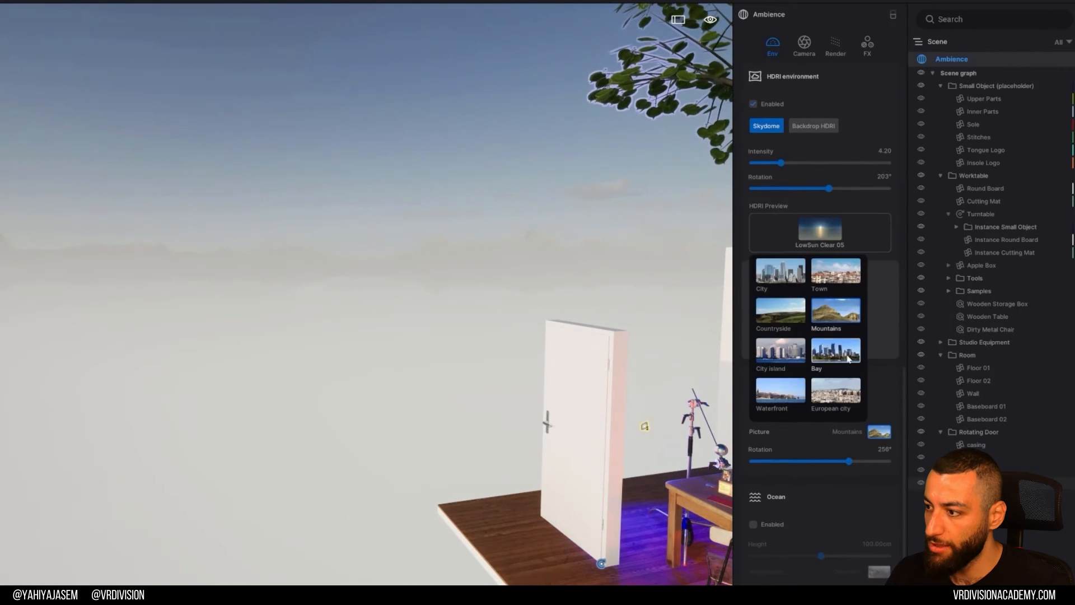
pyautogui.click(836, 390)
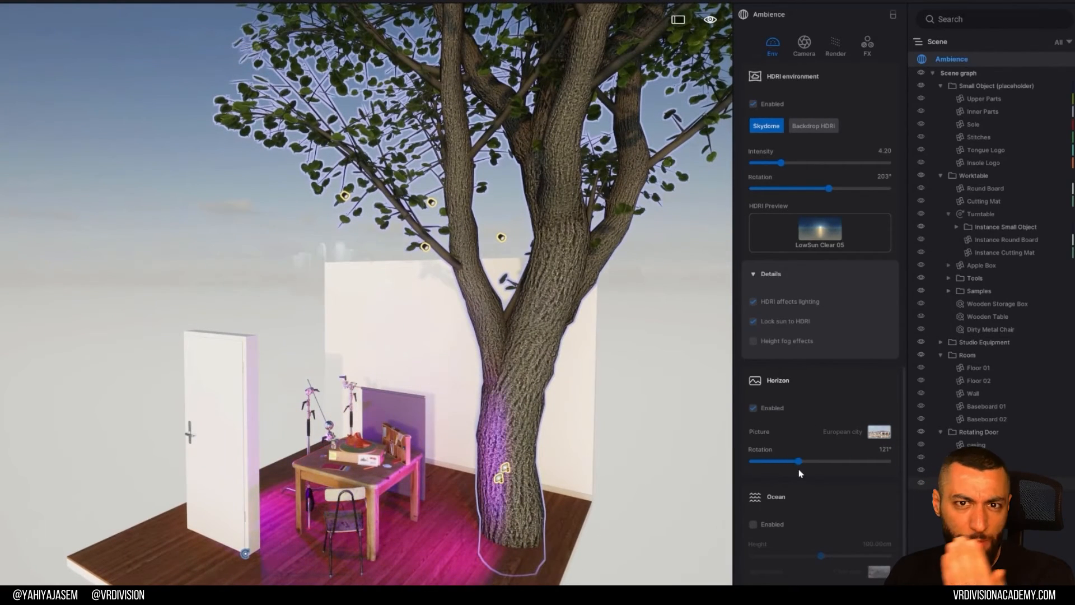
# - Enable the ocean and lower its height to -486.62 cm
pyautogui.click(754, 524)
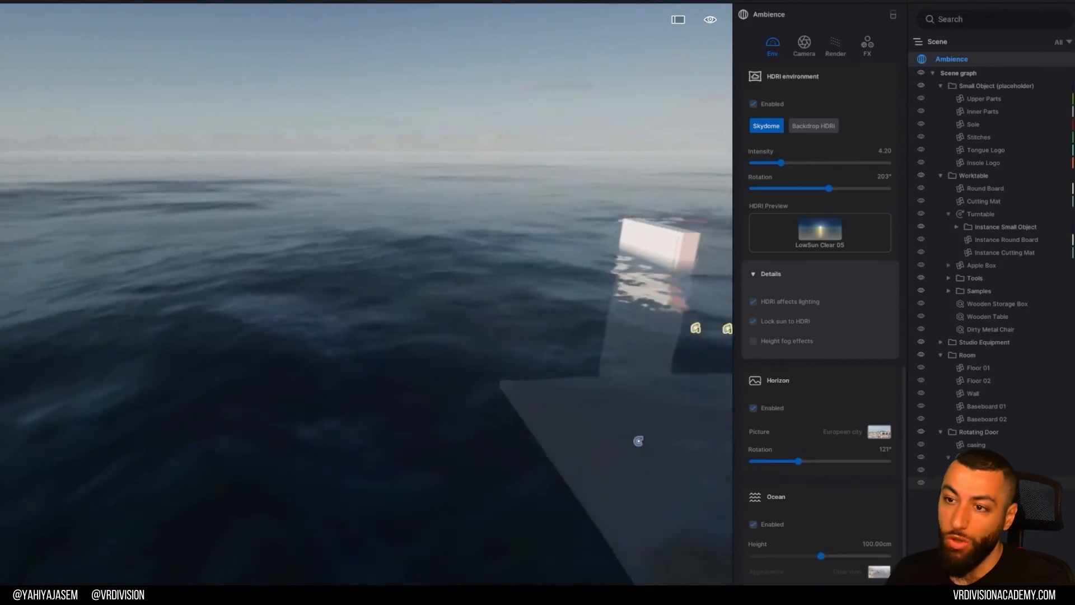
pyautogui.moveTo(821, 556); pyautogui.dragTo(817, 555)
# - Delete the Littleleaf Linden tree from the scene
pyautogui.moveTo(465, 406); pyautogui.dragTo(493, 393, button='right')
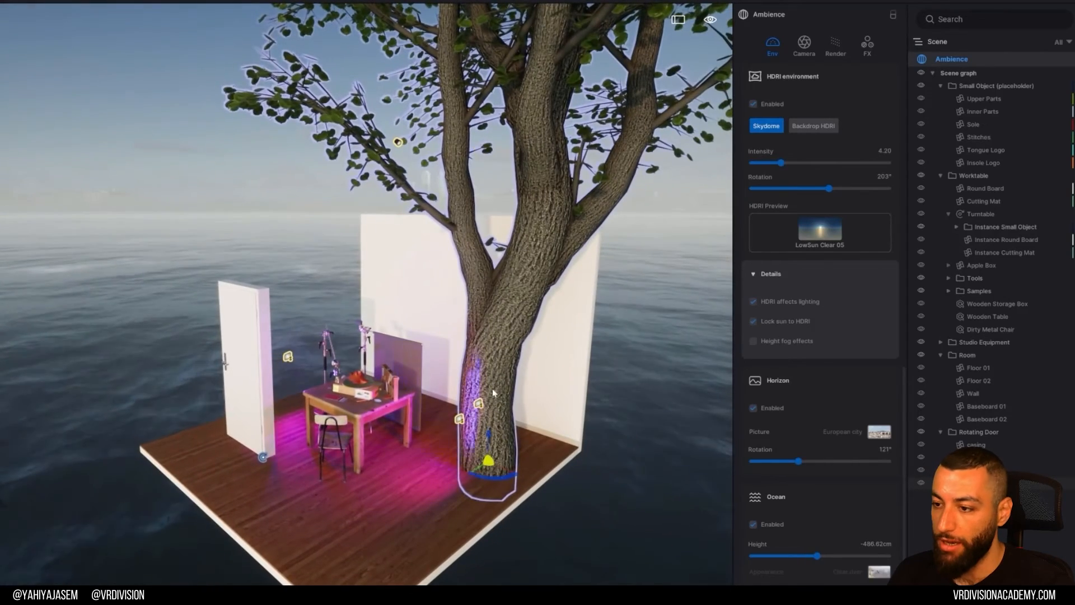
pyautogui.press('Delete')
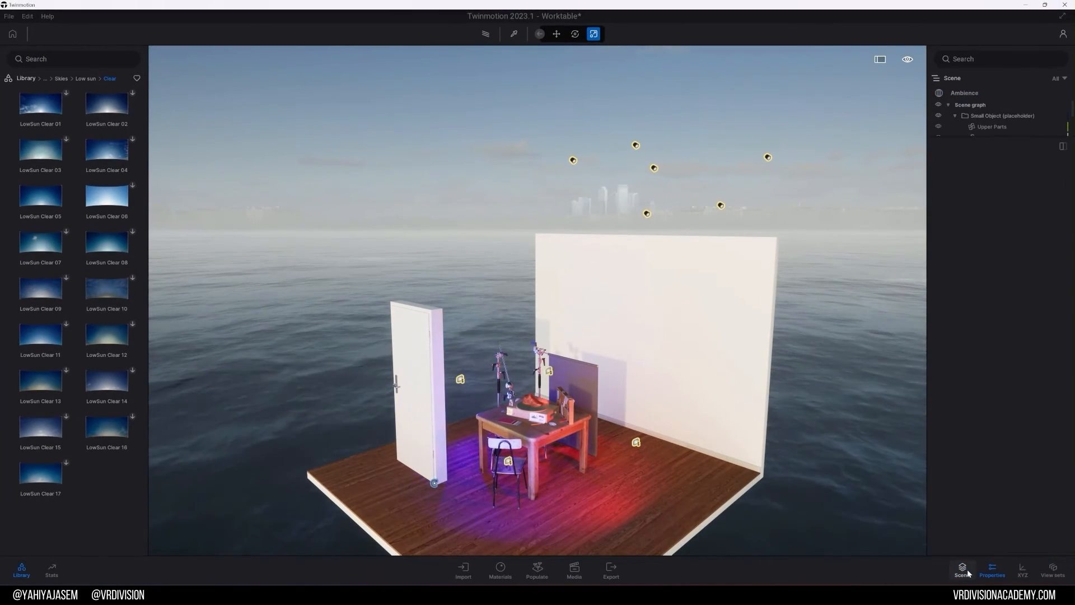
# - Hide the Scene, Properties and Library areas to enlarge the viewport and view the whole room from above
pyautogui.click(968, 573)
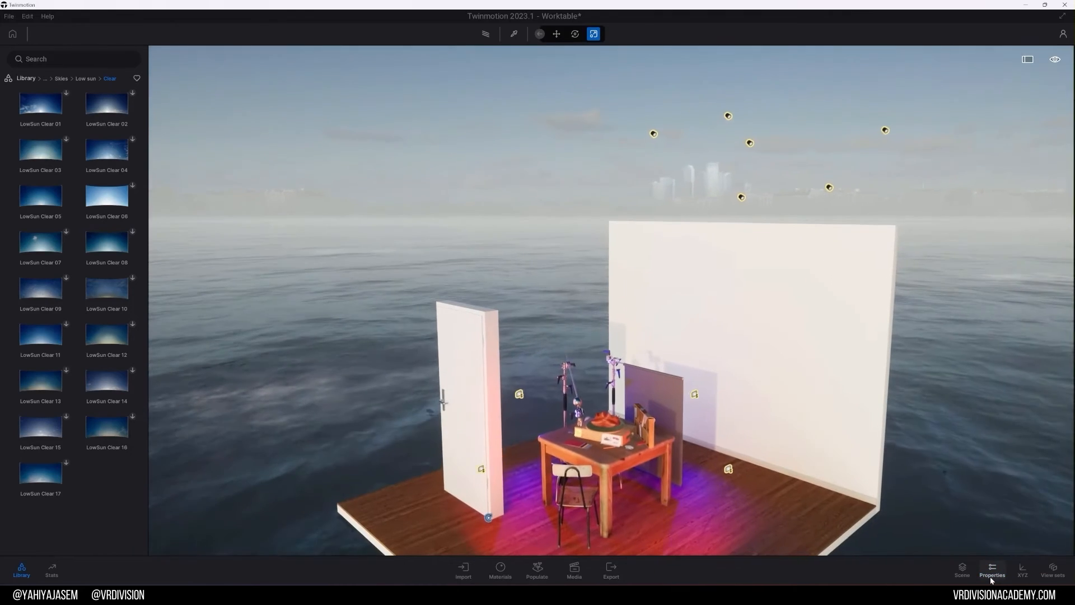
pyautogui.click(991, 571)
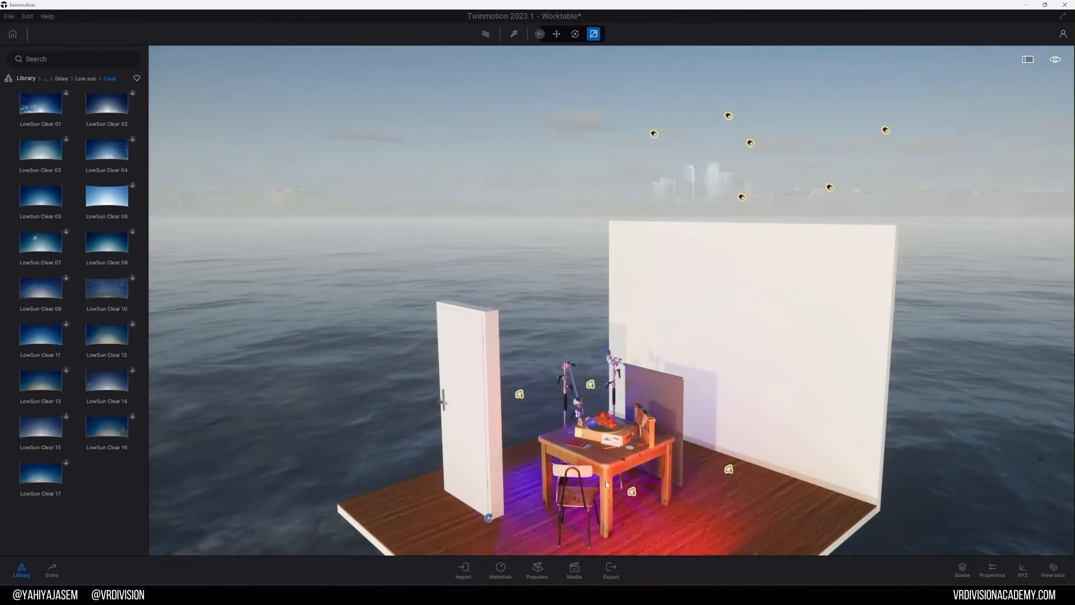
pyautogui.click(21, 570)
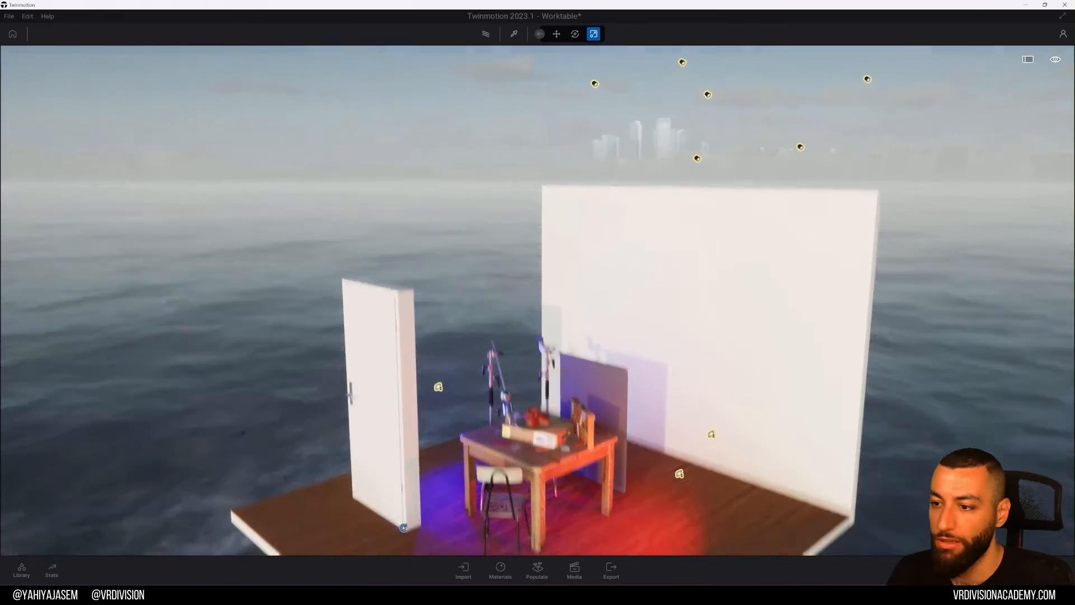
pyautogui.moveTo(481, 311); pyautogui.dragTo(476, 371, button='right')
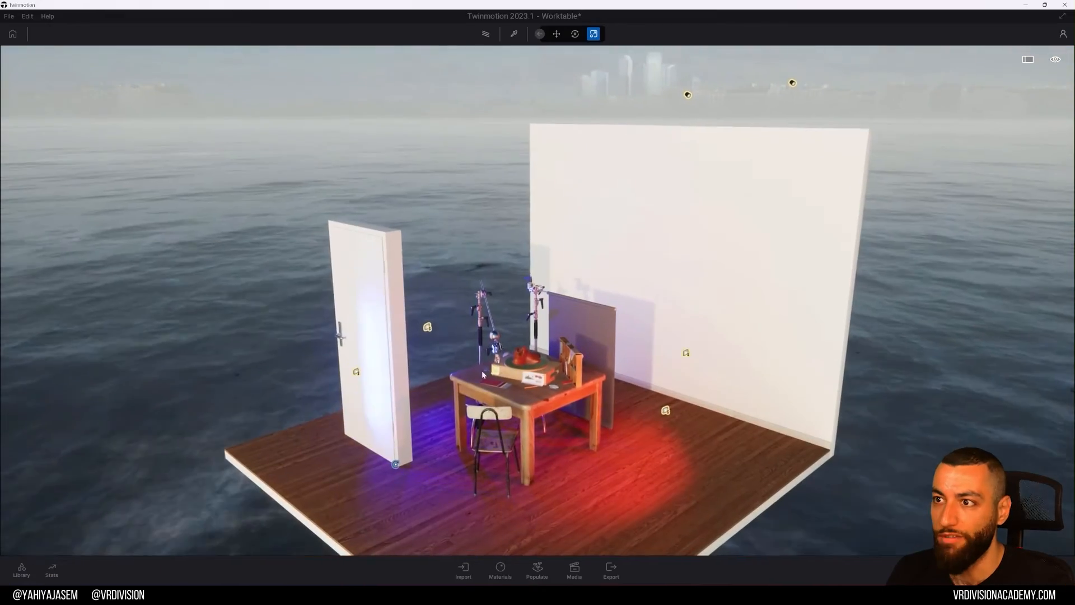
pyautogui.scroll(-2, 599, 255)
pyautogui.scroll(-2, 637, 216)
pyautogui.moveTo(636, 216); pyautogui.dragTo(674, 257, button='right')
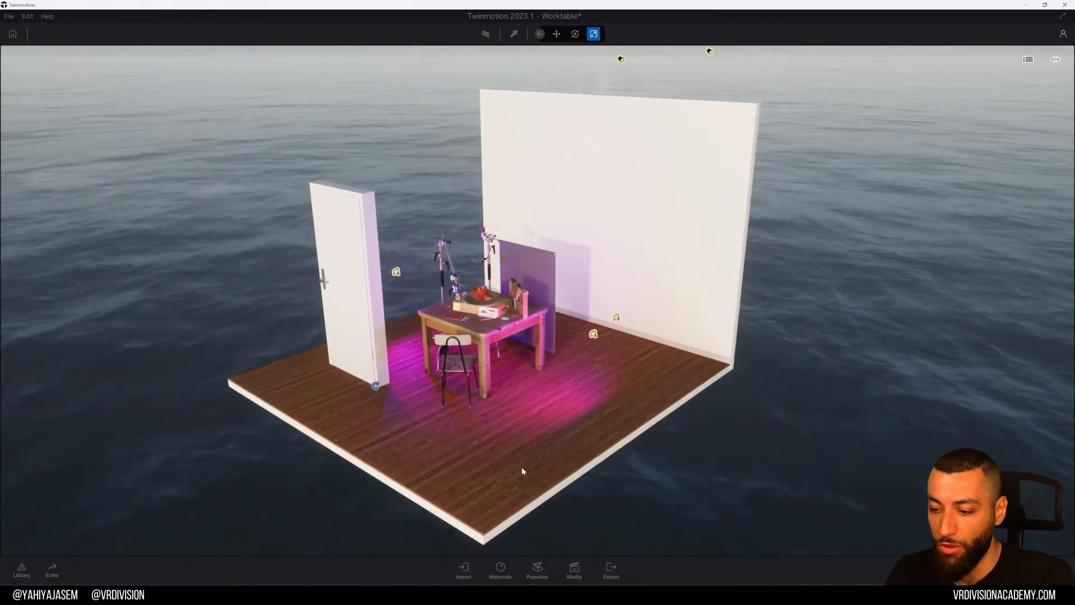
# - Show the XYZ transform values and select the wooden floor to inspect its position, rotation, scale and size
pyautogui.click(575, 568)
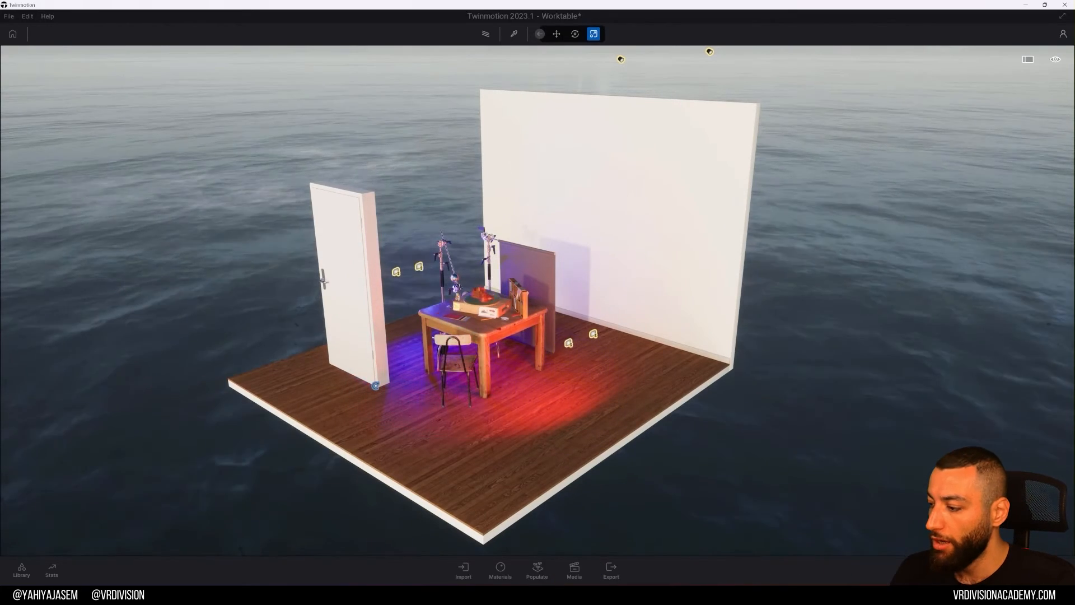
pyautogui.click(994, 570)
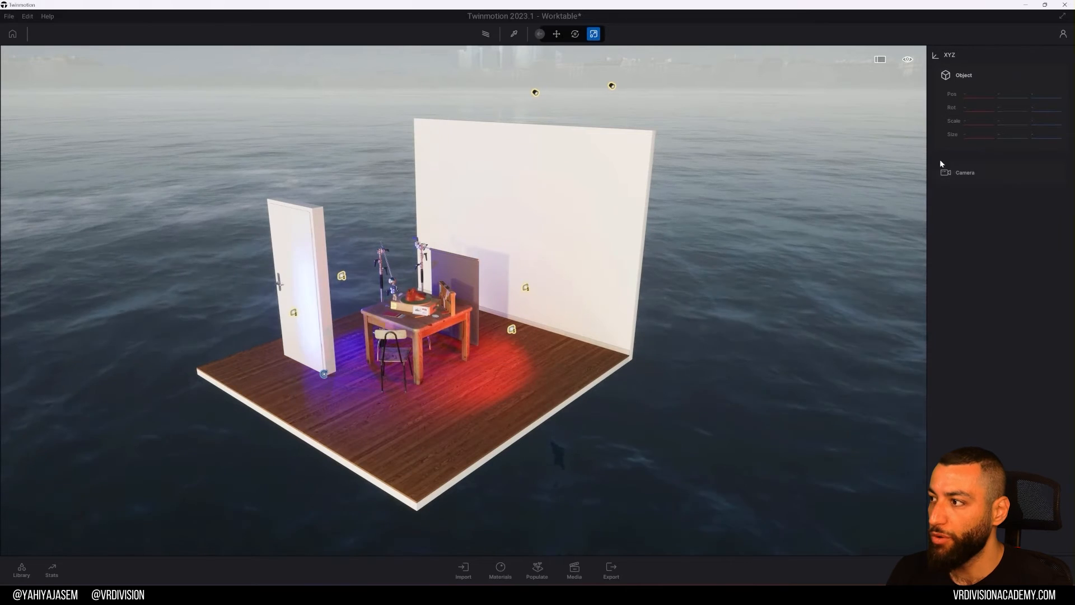
pyautogui.click(572, 361)
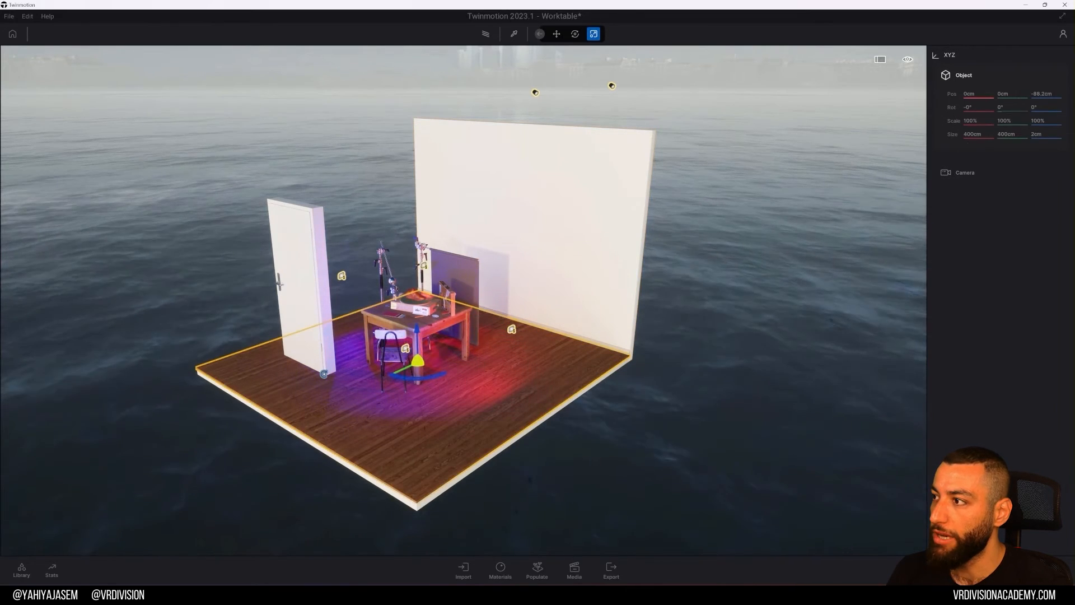
# - Try 50 as one of the wooden floor's transform values, and undo the change
pyautogui.write('50')
pyautogui.press('Return')
pyautogui.moveTo(661, 282); pyautogui.dragTo(630, 284, button='right')
pyautogui.hotkey('ctrl', 'z')
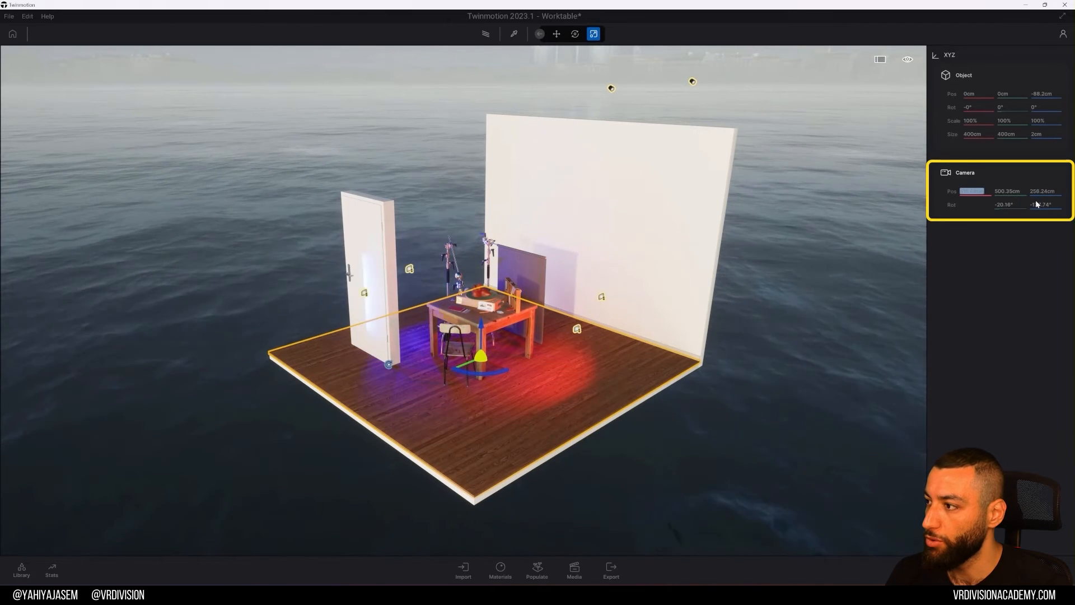
# - Set the camera's Y rotation to -50°, and turn the camera back until the whole room is in view
pyautogui.write('-5')
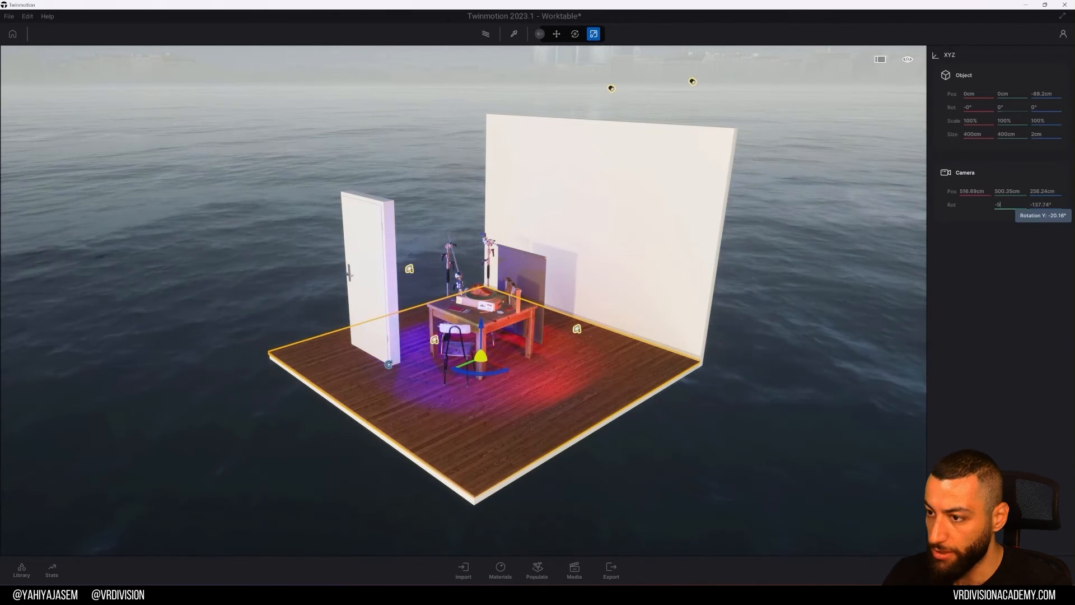
pyautogui.write('0')
pyautogui.press('Return')
pyautogui.moveTo(704, 223)
pyautogui.mouseDown(button='right')
pyautogui.moveTo(692, 120)
pyautogui.moveTo(702, 219)
pyautogui.mouseUp(button='right')
pyautogui.press('s')
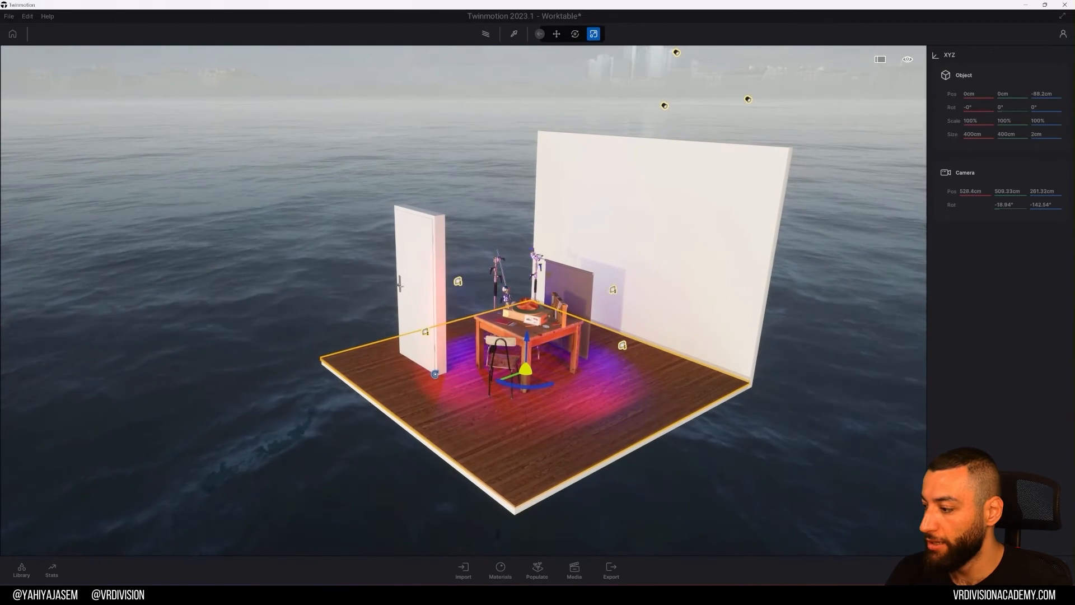
# - Bring back the View sets and Scene areas, collapse the scene graph and save the current scene as a view set
pyautogui.moveTo(963, 46); pyautogui.dragTo(963, 119)
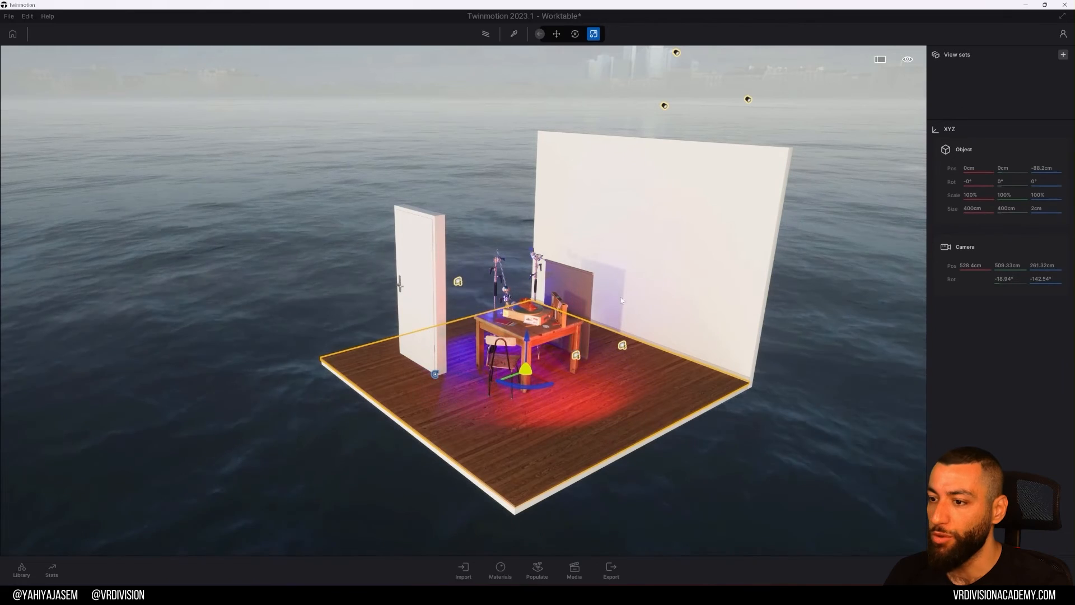
pyautogui.moveTo(994, 119); pyautogui.dragTo(993, 440)
pyautogui.scroll(3, 991, 268)
pyautogui.click(967, 106)
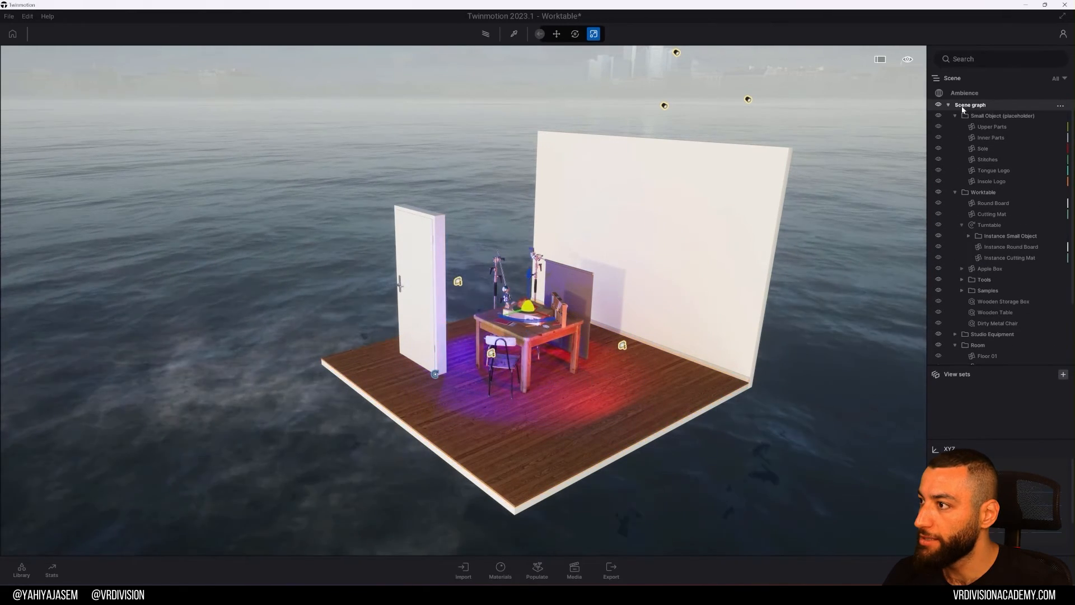
pyautogui.click(949, 104)
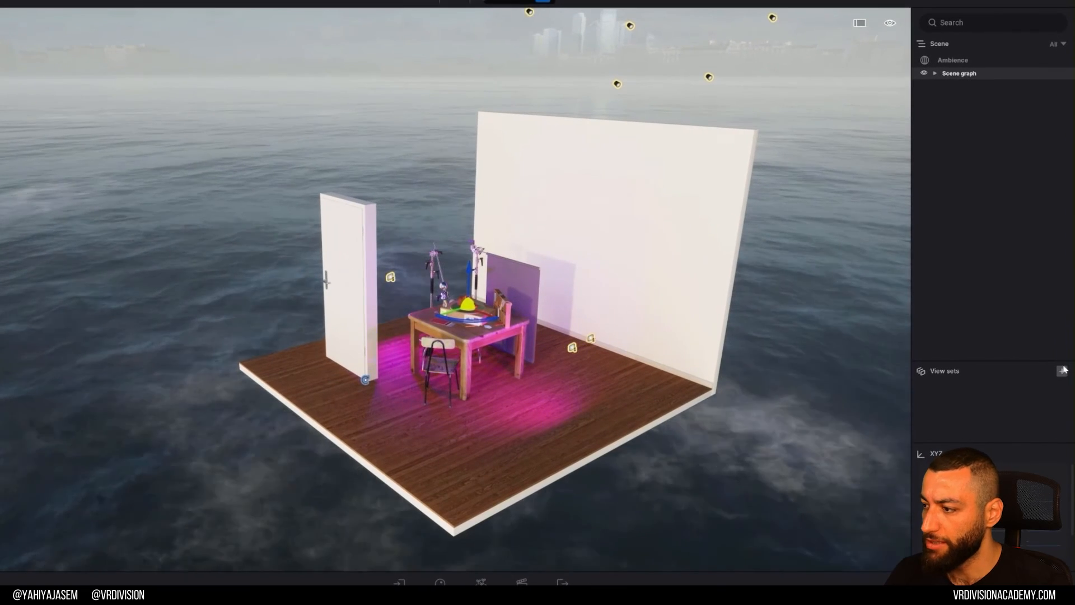
pyautogui.click(1063, 371)
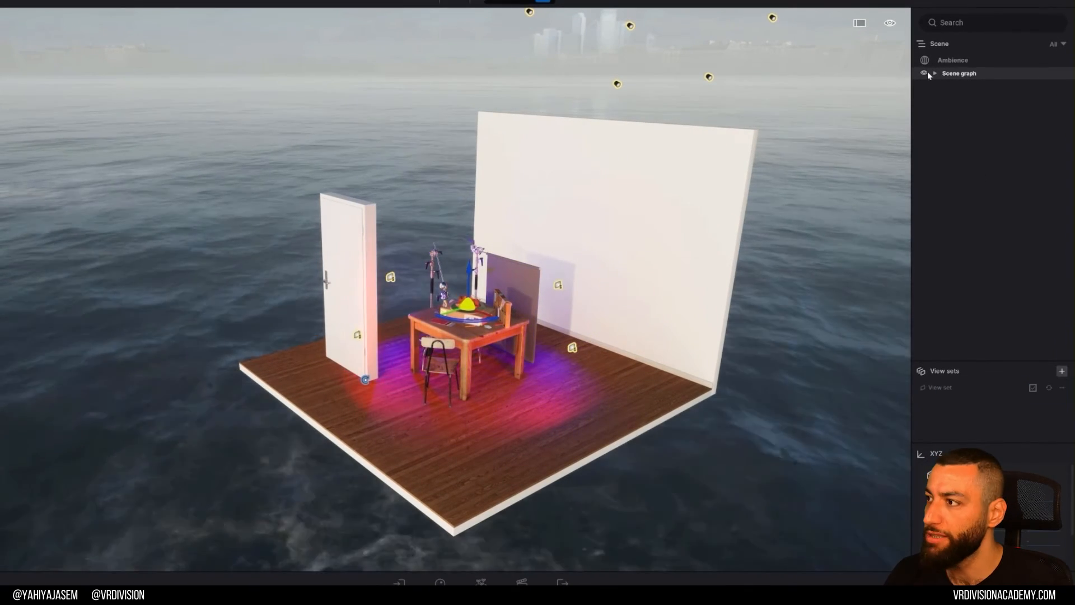
# - Move the rotating door away from the room onto the ocean, and save a second view set with the wall hidden
pyautogui.click(350, 219)
pyautogui.moveTo(349, 219); pyautogui.dragTo(367, 212)
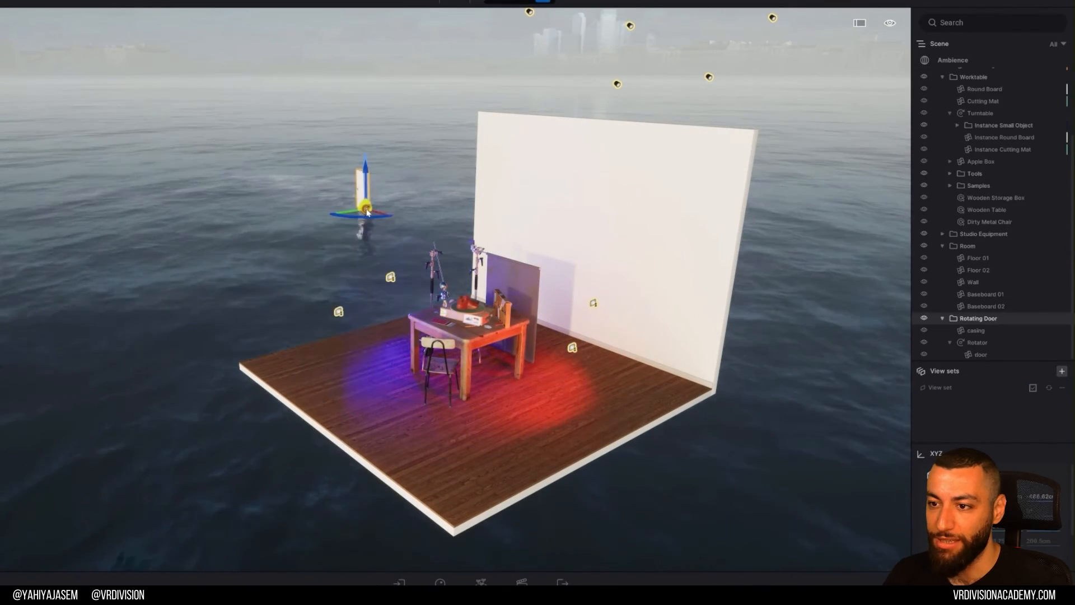
pyautogui.click(547, 199)
pyautogui.click(924, 282)
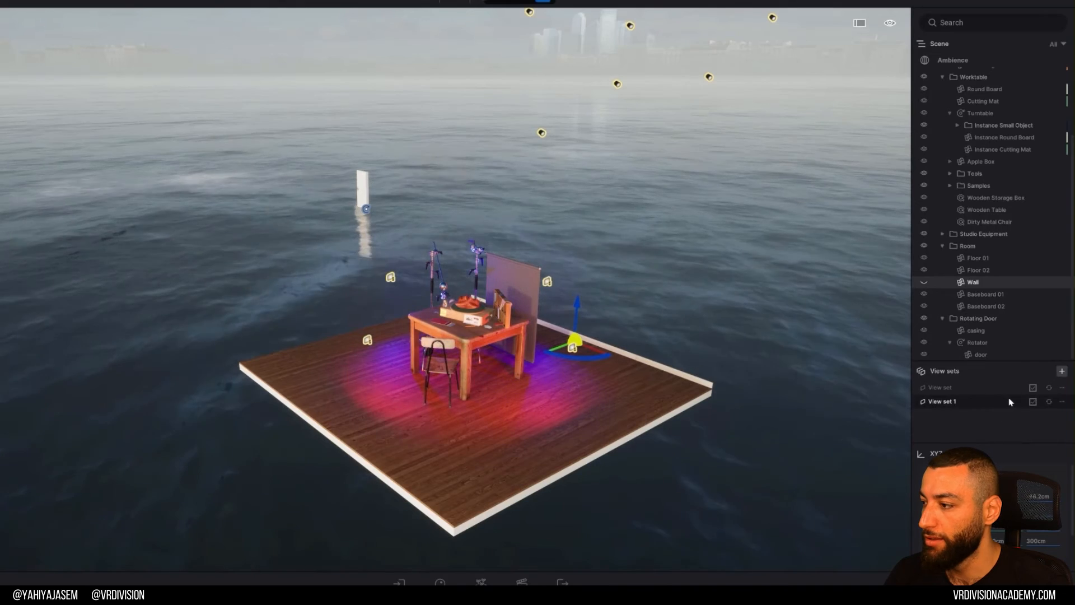
# - Switch back and forth between the two view sets to compare the scene with and without the wall
pyautogui.click(1009, 402)
pyautogui.click(998, 387)
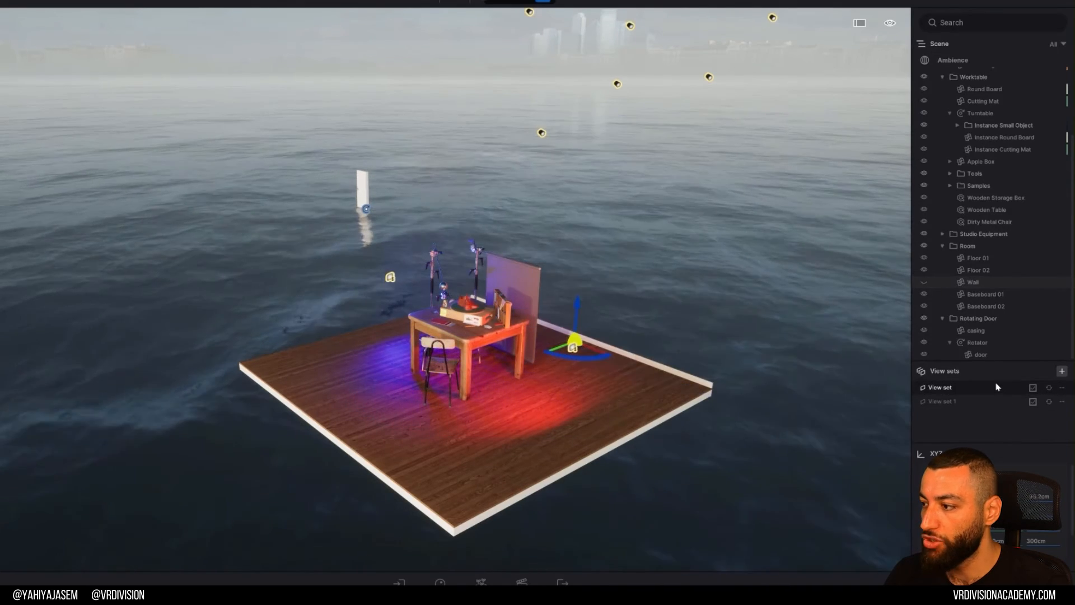
pyautogui.click(988, 404)
pyautogui.click(987, 390)
pyautogui.click(986, 403)
pyautogui.click(985, 391)
pyautogui.click(983, 404)
pyautogui.click(982, 391)
pyautogui.click(981, 401)
pyautogui.click(984, 391)
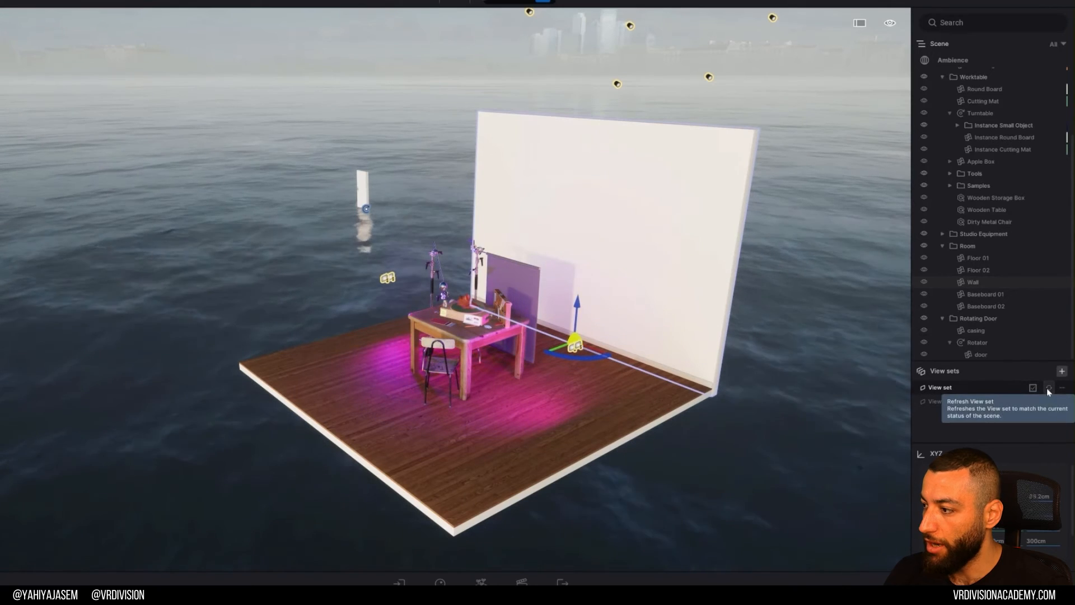
pyautogui.click(999, 401)
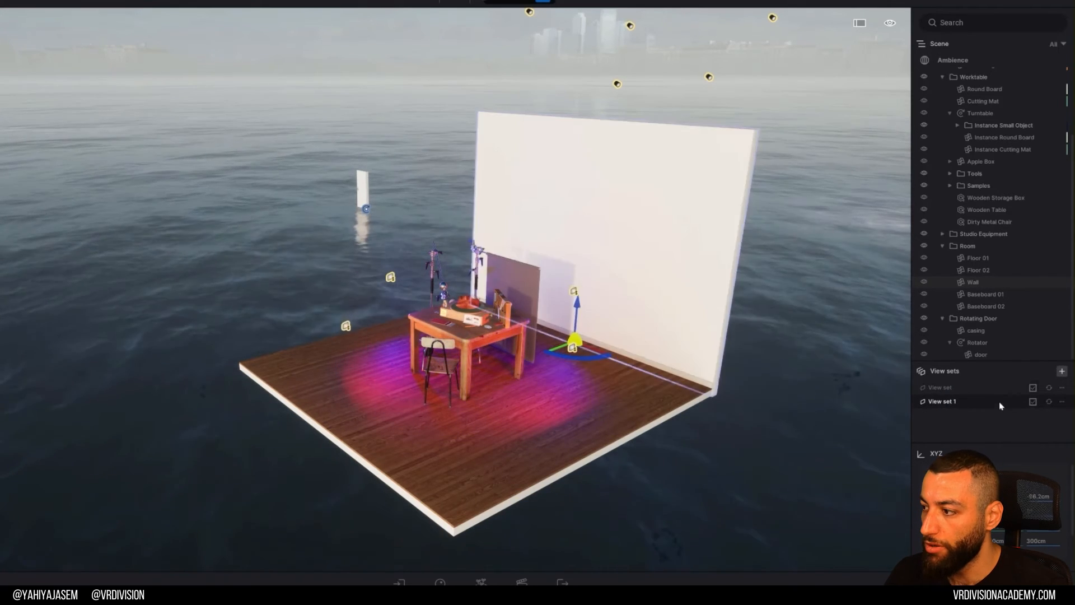
pyautogui.click(998, 392)
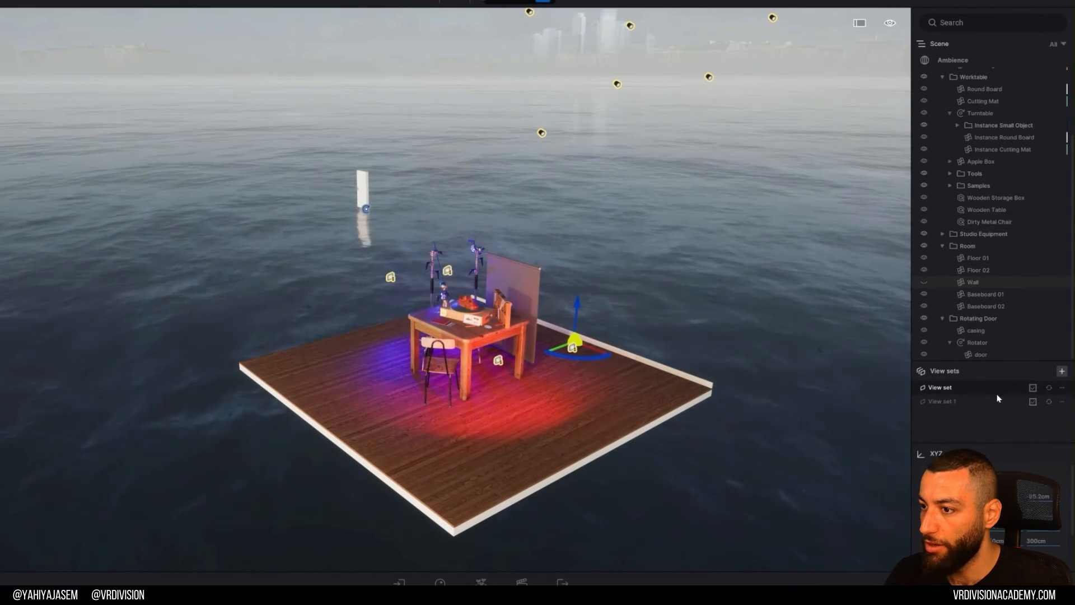
# - Look at the available options of both view sets and reactivate the first one
pyautogui.click(1062, 388)
pyautogui.click(1063, 402)
pyautogui.click(1061, 427)
pyautogui.click(1000, 390)
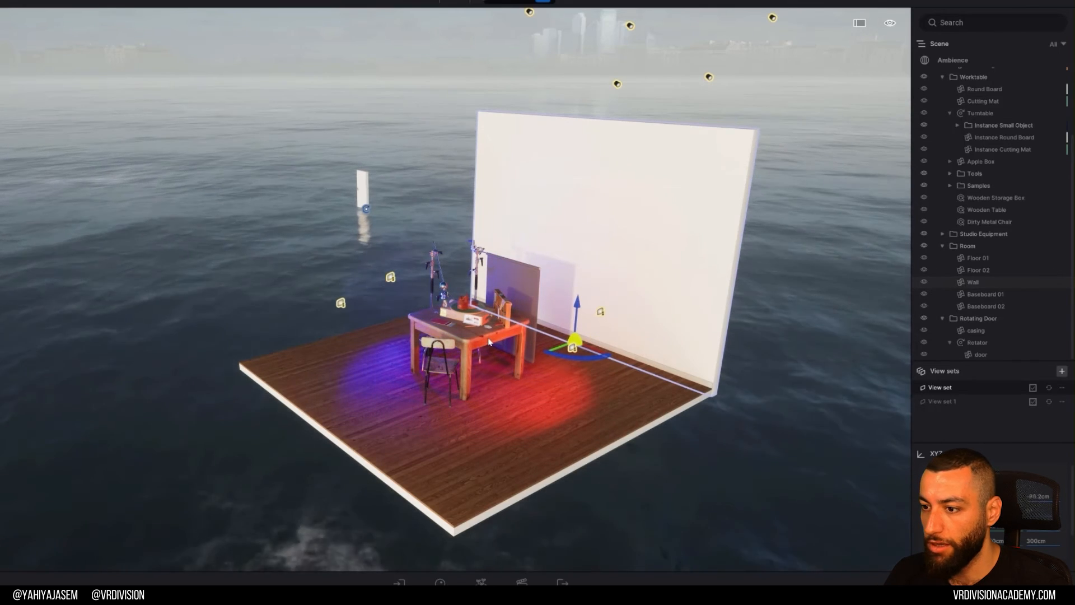
# - Hide the wooden table, both paper rolls and the wall, and restore them with the first view set
pyautogui.click(502, 335)
pyautogui.click(923, 211)
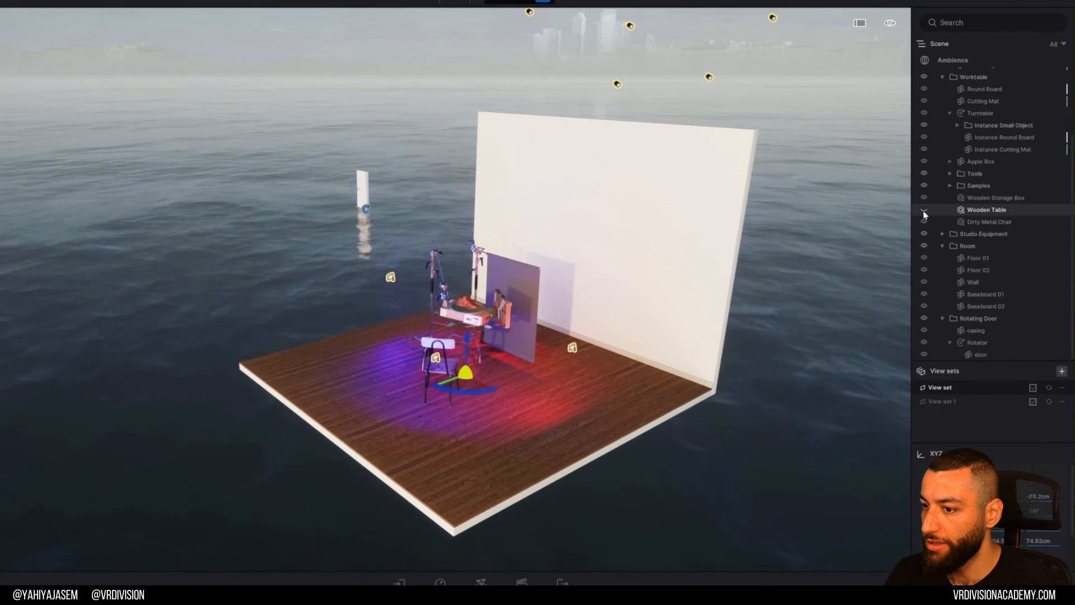
pyautogui.click(525, 285)
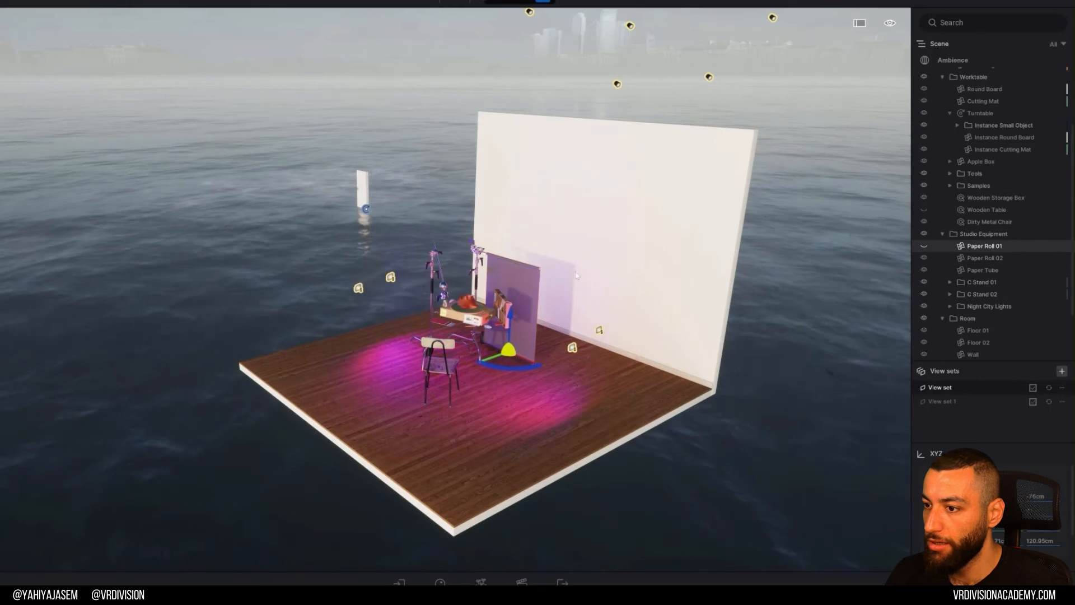
pyautogui.click(924, 258)
pyautogui.click(706, 256)
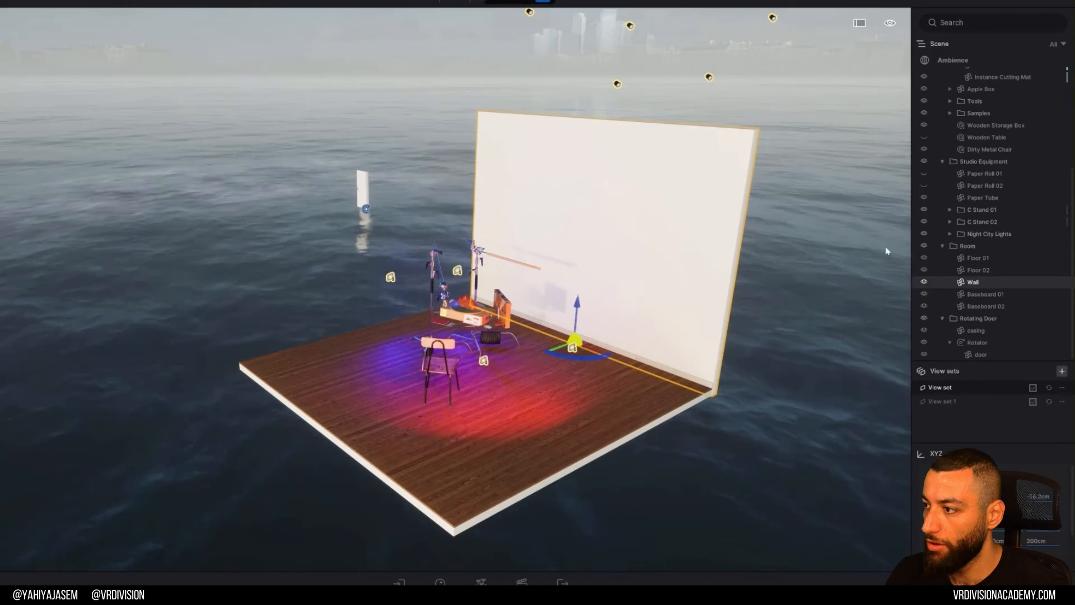
pyautogui.click(924, 282)
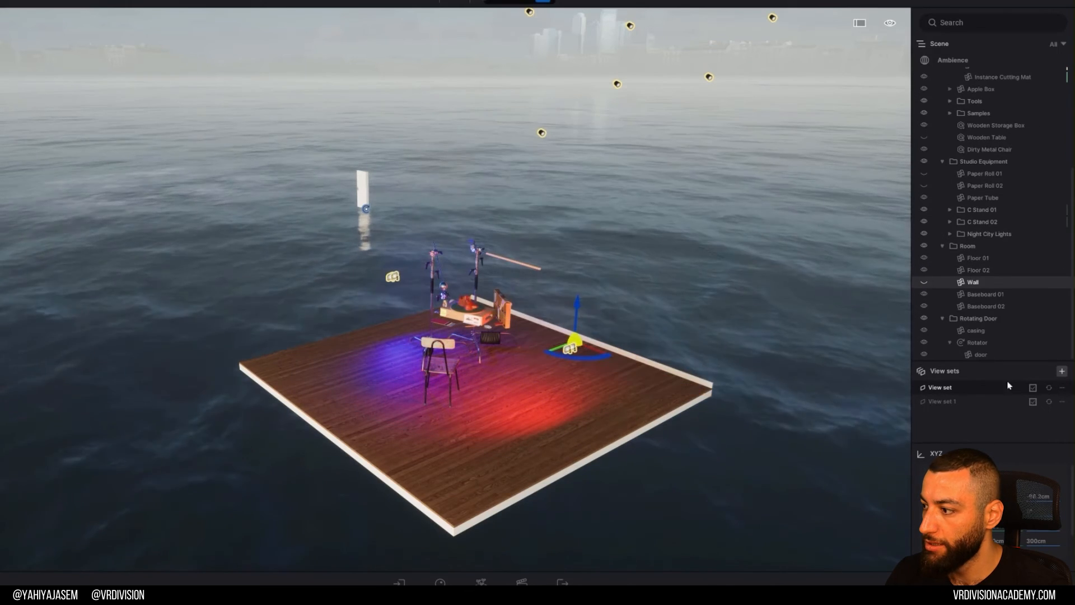
pyautogui.click(1050, 388)
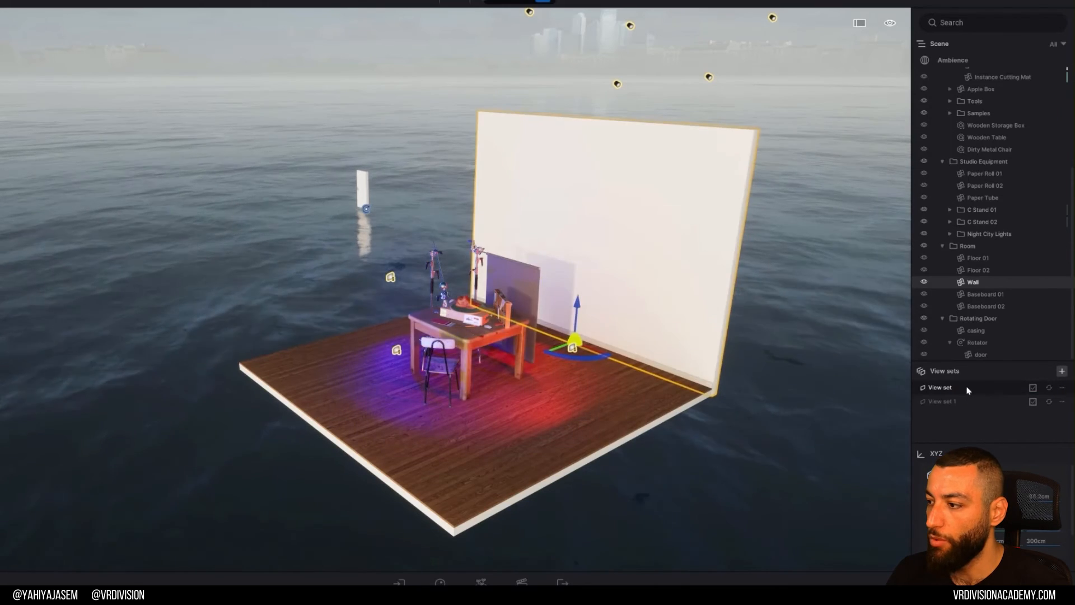
# - Alternate between both view sets again to check which objects each one shows
pyautogui.click(965, 399)
pyautogui.click(966, 389)
pyautogui.click(964, 399)
pyautogui.click(966, 389)
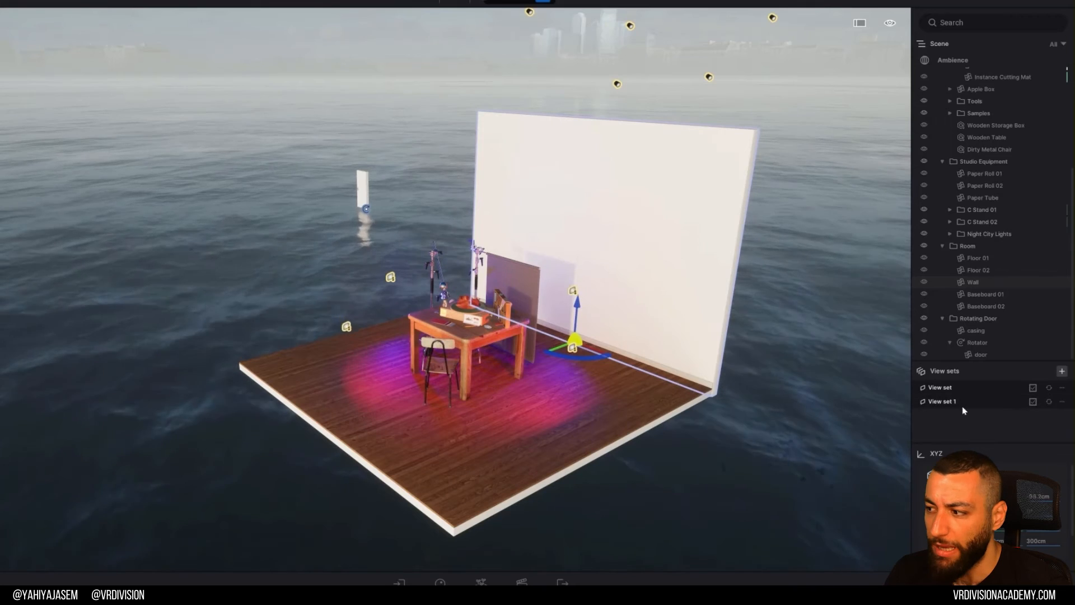
pyautogui.click(963, 401)
pyautogui.click(960, 389)
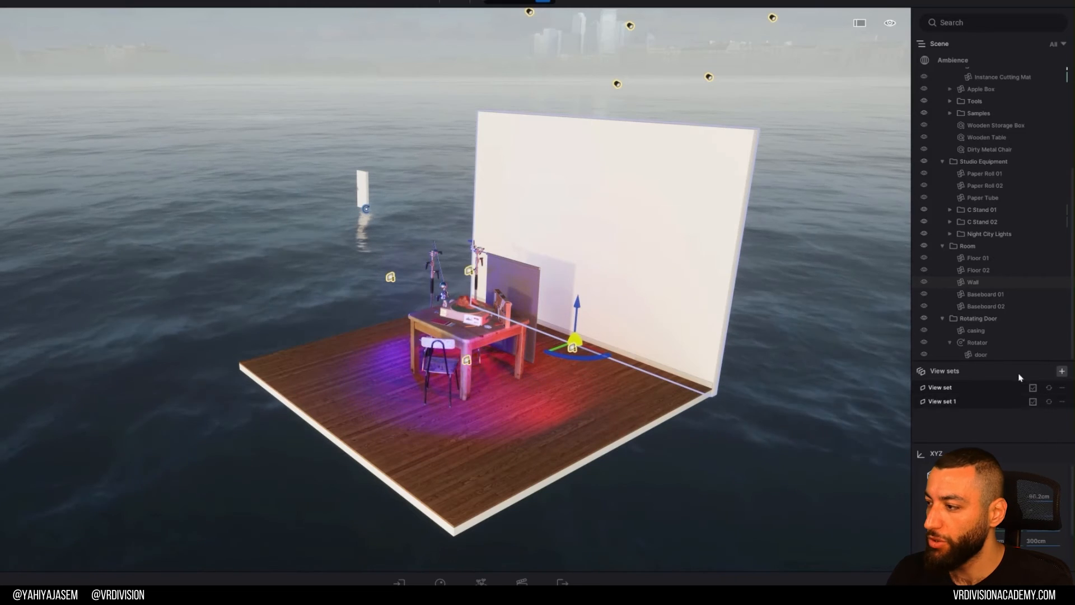
# - Delete the first view set and hide the View sets area
pyautogui.click(1062, 387)
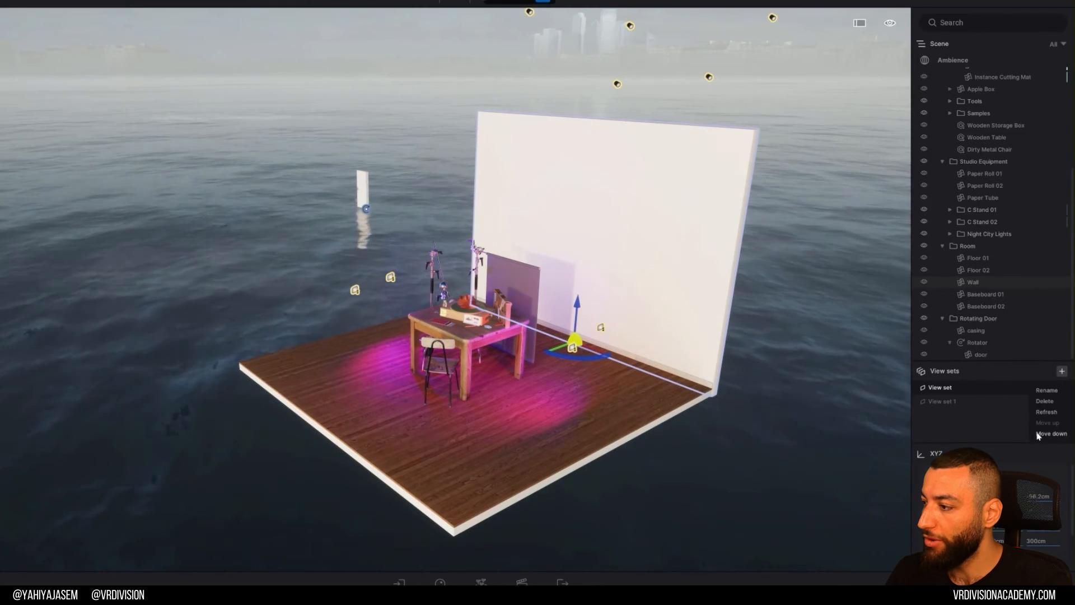
pyautogui.click(1045, 402)
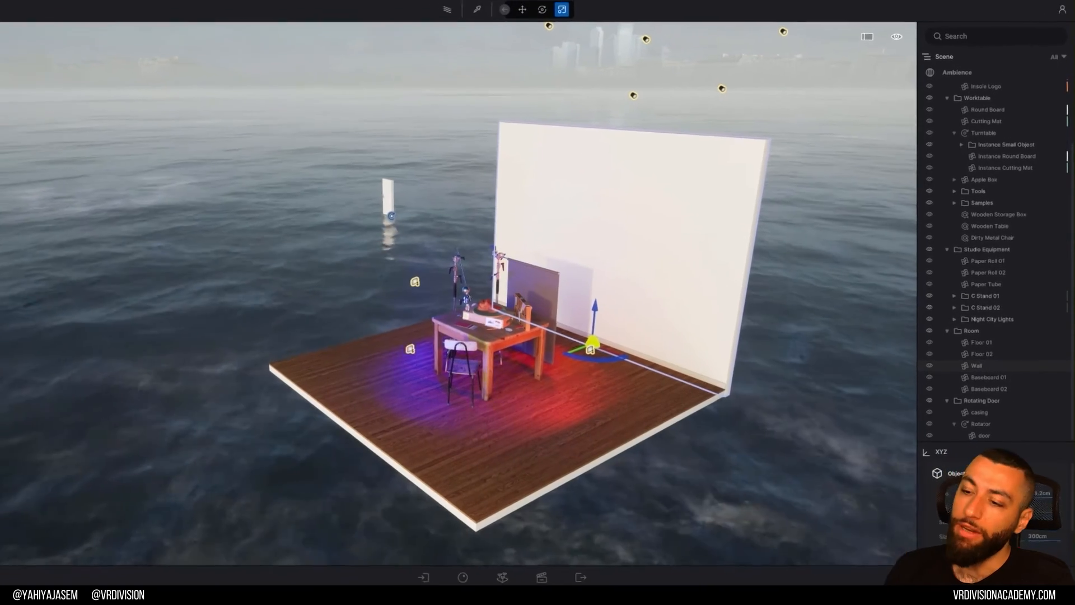
# - Examine the import options for Geometry, Direct Link, Landscape and Point Cloud, and close the dialog without importing
pyautogui.click(462, 570)
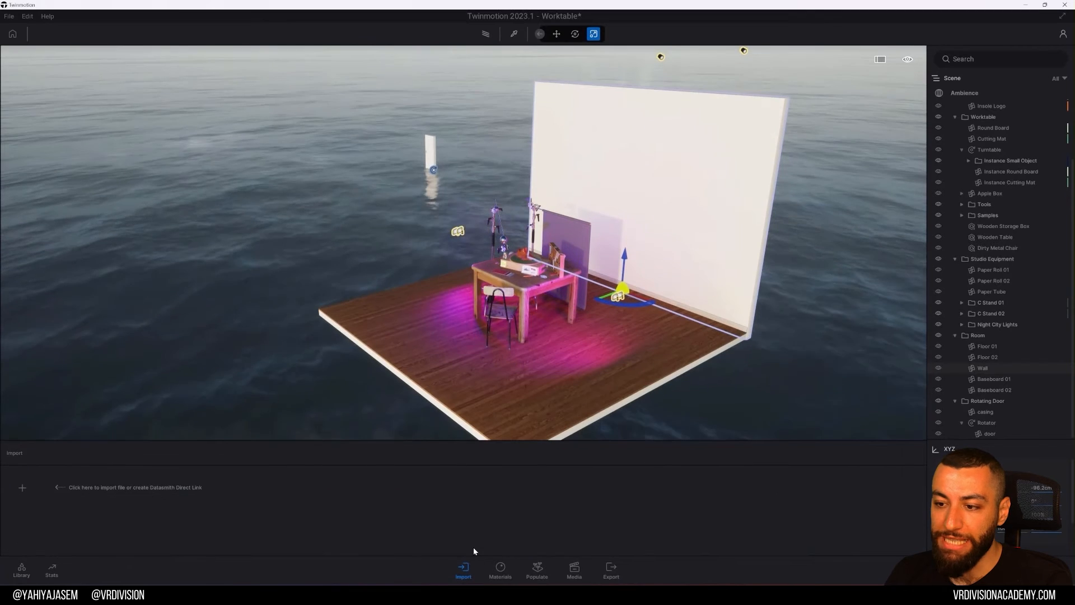
pyautogui.click(22, 489)
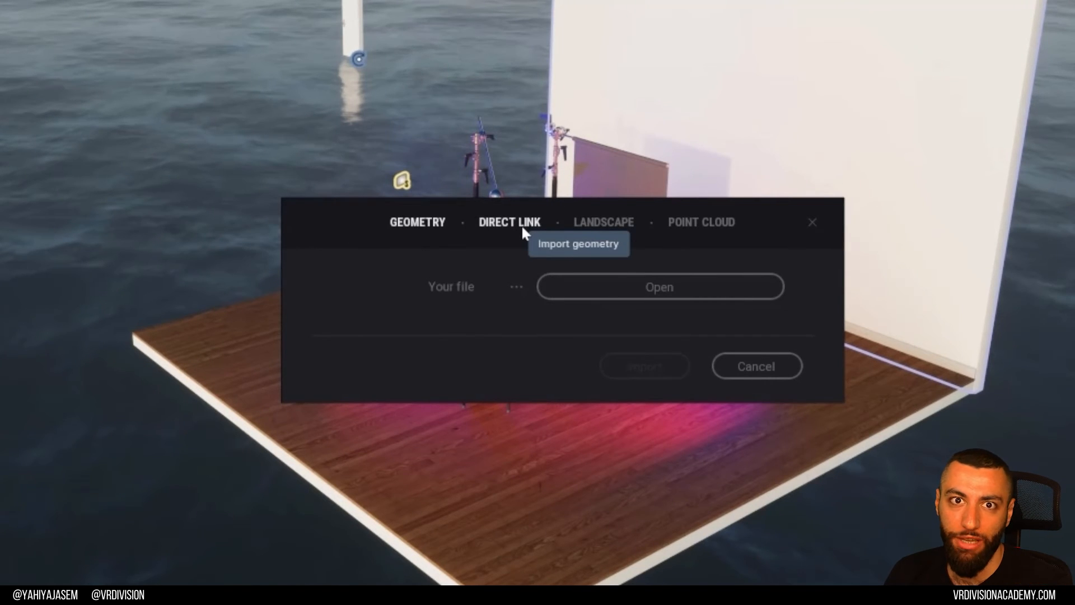
pyautogui.click(602, 226)
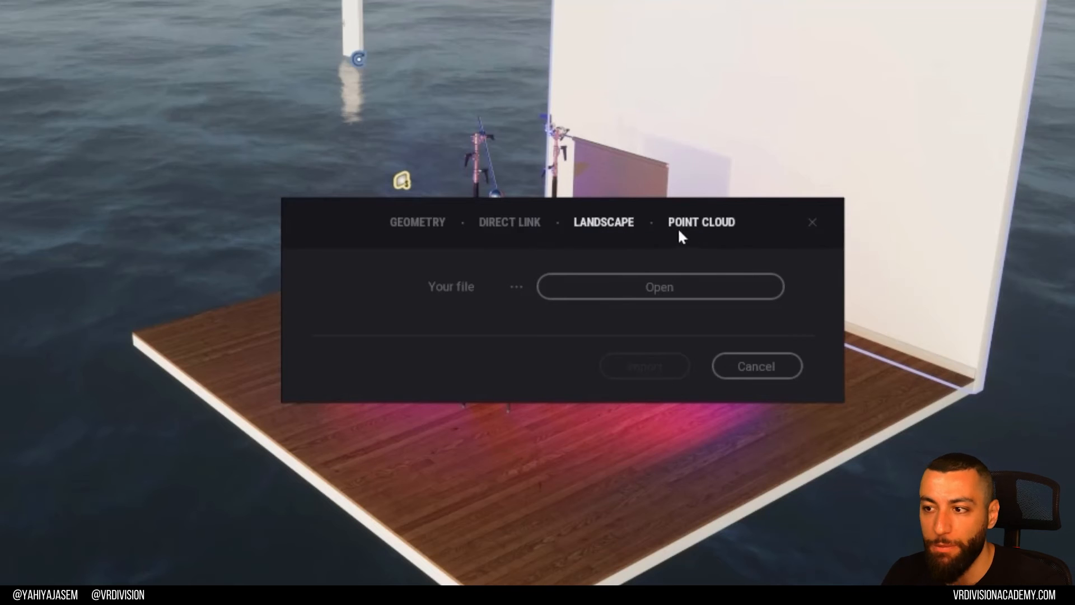
pyautogui.click(812, 224)
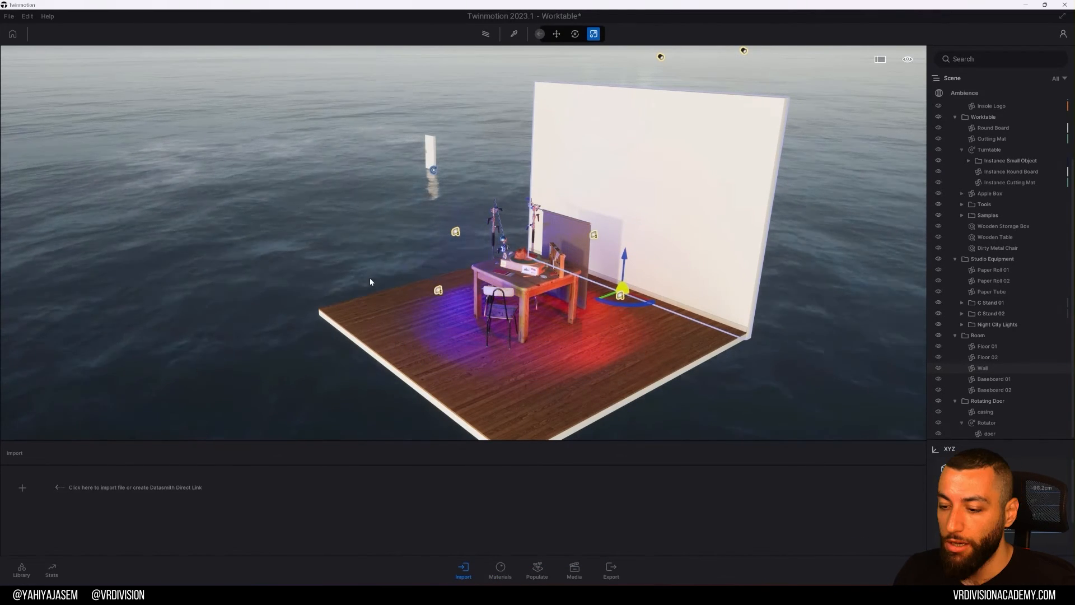
# - Show the scene's materials and try applying one to the large wall
pyautogui.click(500, 569)
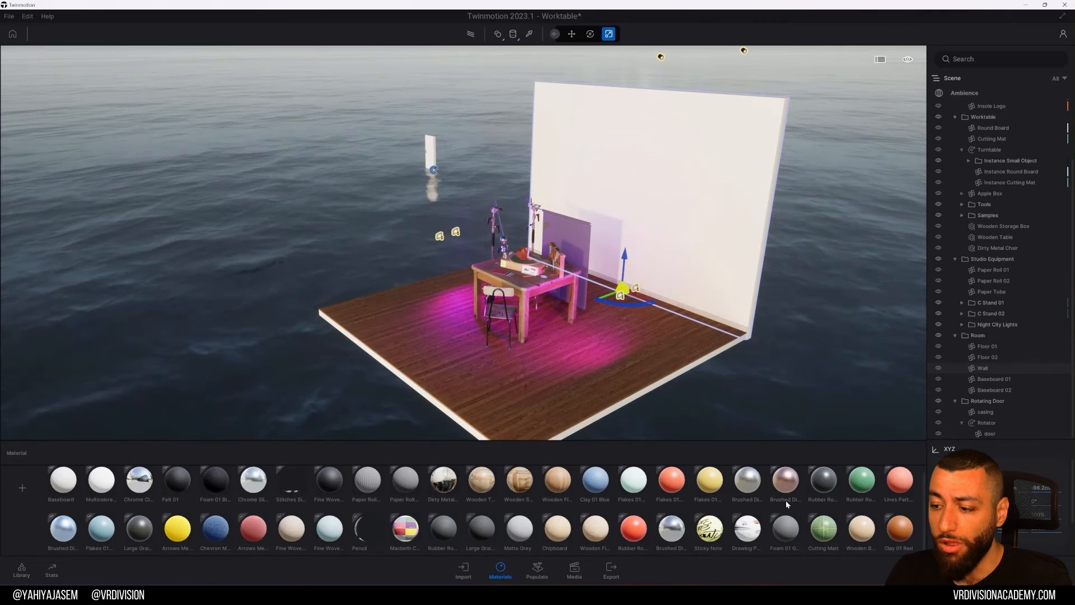
pyautogui.moveTo(244, 486); pyautogui.dragTo(682, 186)
pyautogui.moveTo(648, 306)
pyautogui.mouseDown()
pyautogui.moveTo(754, 481)
pyautogui.moveTo(667, 264)
pyautogui.mouseUp()
pyautogui.moveTo(679, 316); pyautogui.dragTo(538, 565)
# - Show the Populate tools and start the Foliage Paint tool with the vegetation library displayed
pyautogui.click(537, 566)
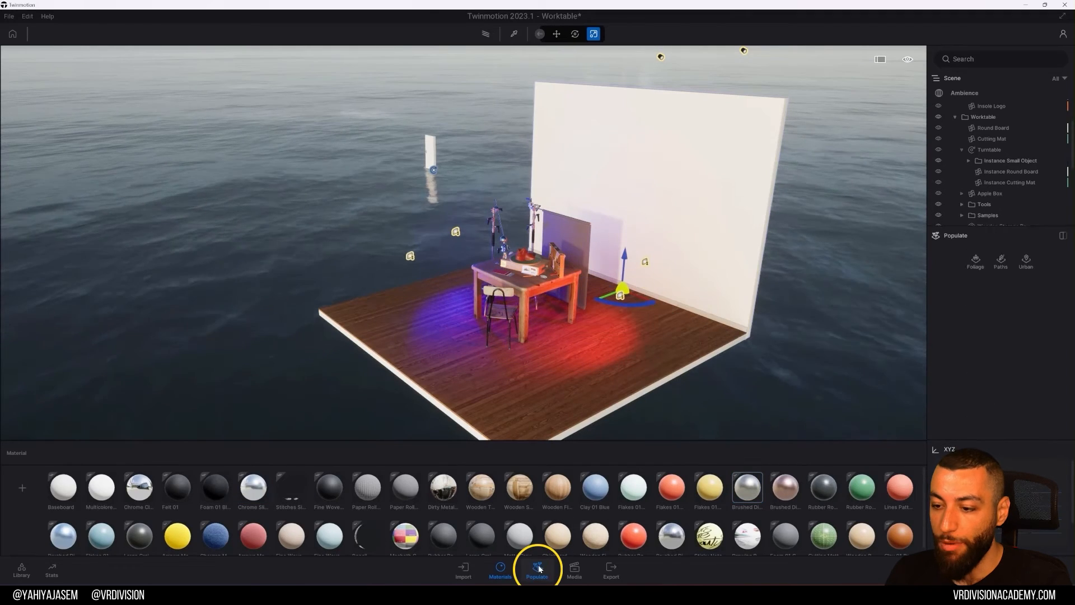
pyautogui.moveTo(867, 247); pyautogui.dragTo(895, 262, button='right')
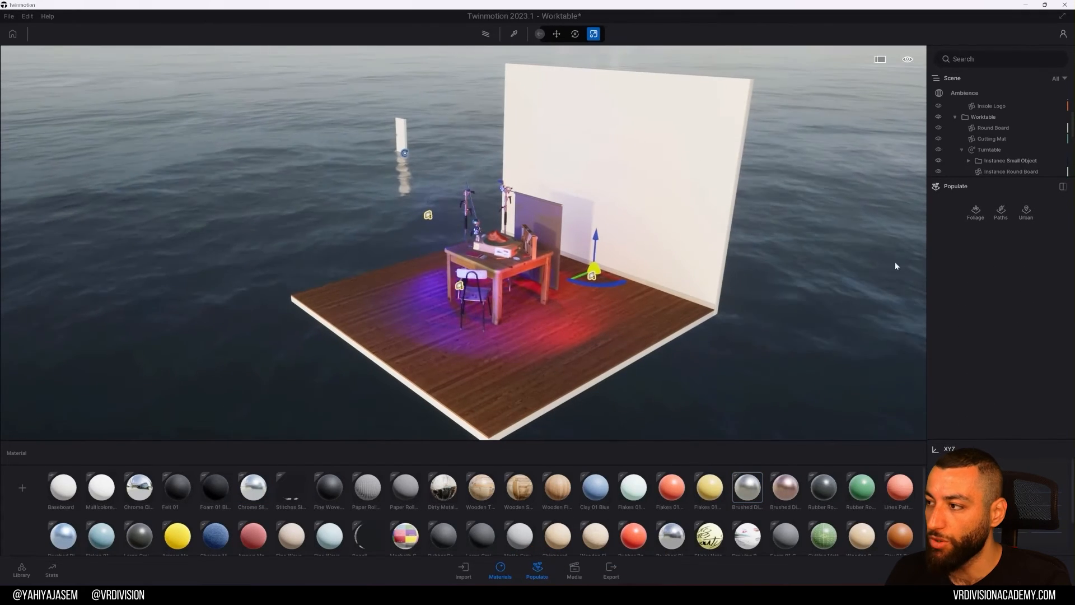
pyautogui.click(978, 213)
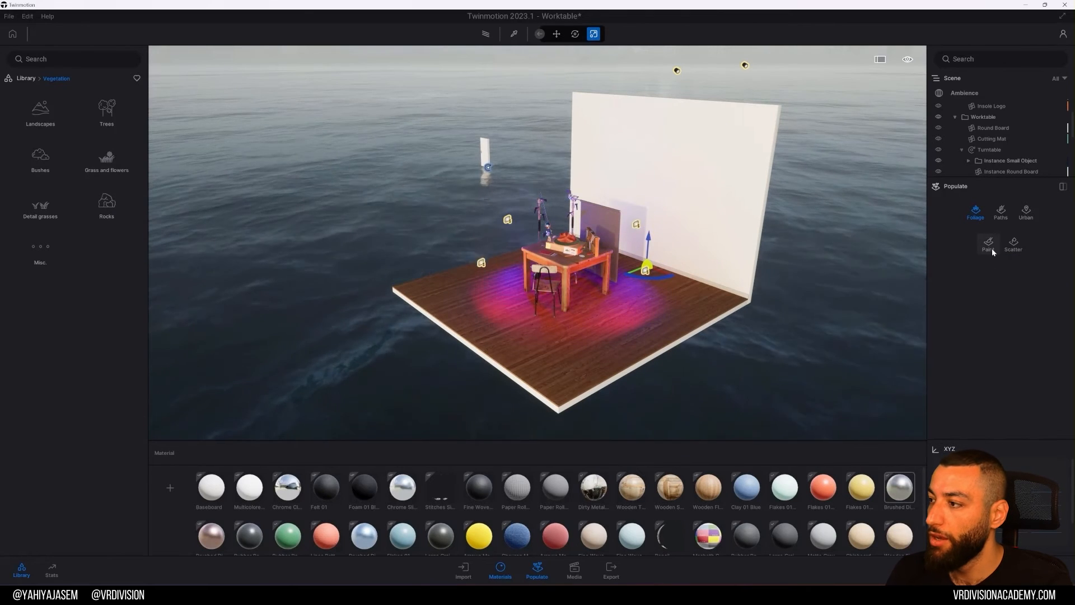
pyautogui.click(993, 248)
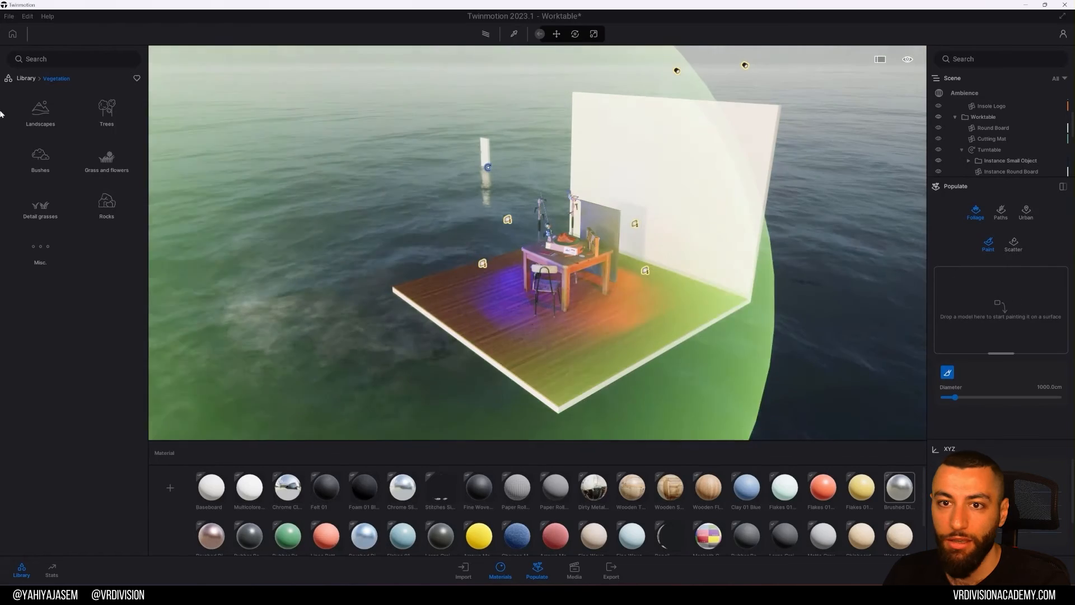
# - Paint Bush base 1 over the floor with a brush about 207 cm in diameter, and delete the painted vegetation
pyautogui.click(62, 158)
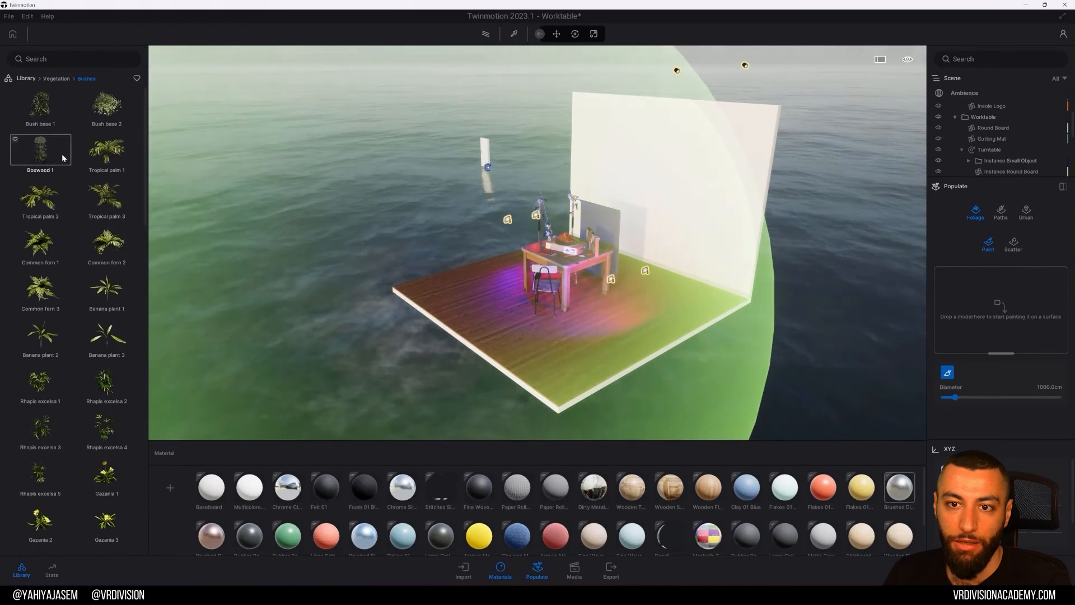
pyautogui.moveTo(47, 115)
pyautogui.mouseDown()
pyautogui.moveTo(852, 240)
pyautogui.moveTo(959, 297)
pyautogui.mouseUp()
pyautogui.moveTo(955, 396); pyautogui.dragTo(945, 399)
pyautogui.moveTo(586, 304)
pyautogui.mouseDown()
pyautogui.moveTo(627, 330)
pyautogui.moveTo(469, 267)
pyautogui.moveTo(644, 320)
pyautogui.mouseUp()
pyautogui.moveTo(670, 168); pyautogui.dragTo(623, 224, button='right')
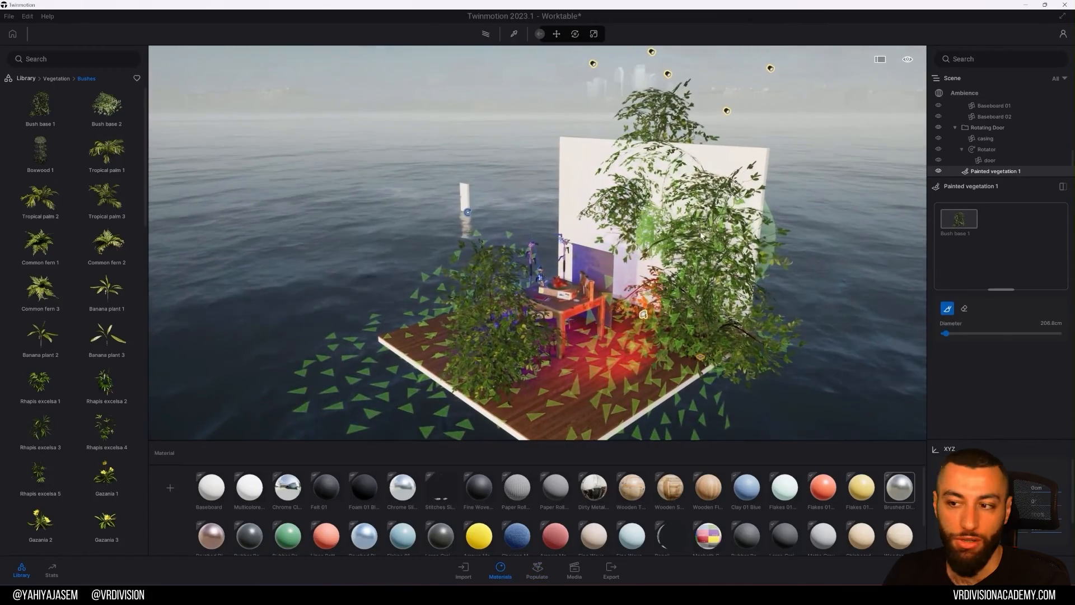
pyautogui.press('Delete')
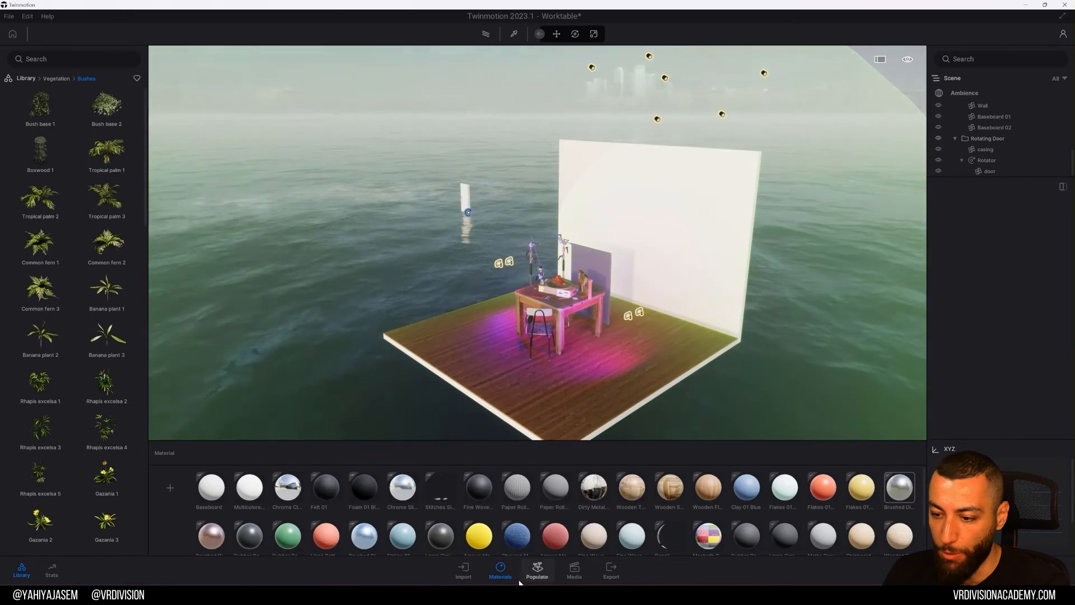
# - Bring back the Populate tools and switch the Foliage mode from Scatter to Paint
pyautogui.click(517, 576)
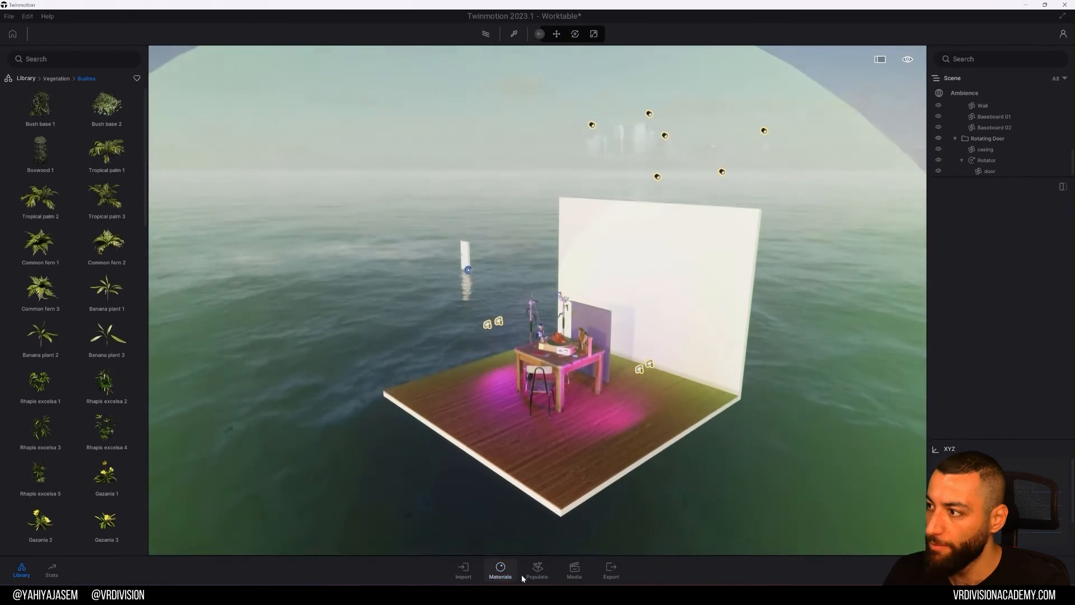
pyautogui.click(530, 574)
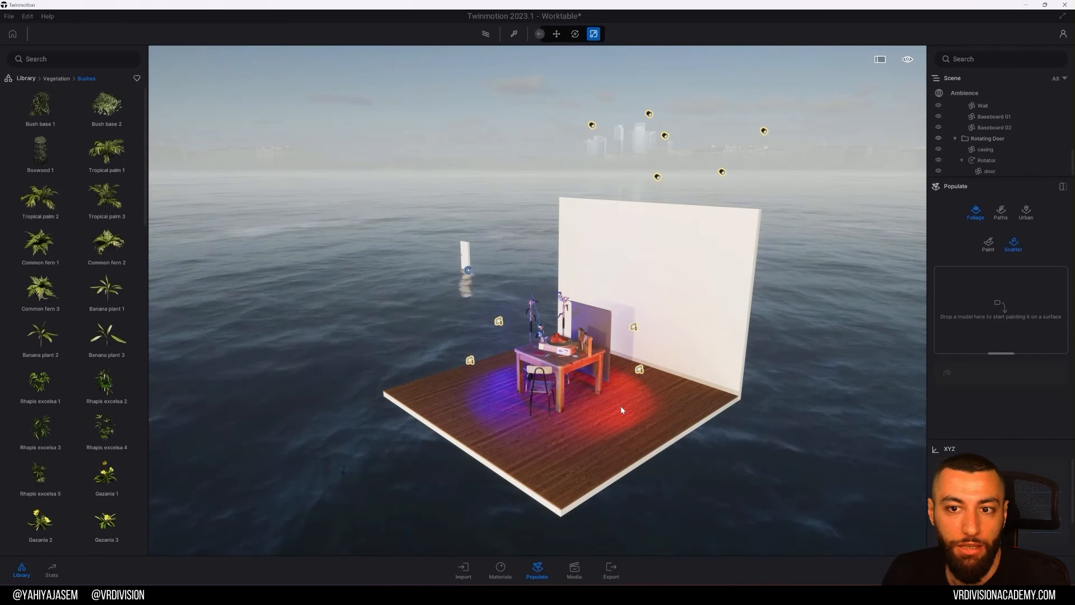
pyautogui.click(987, 246)
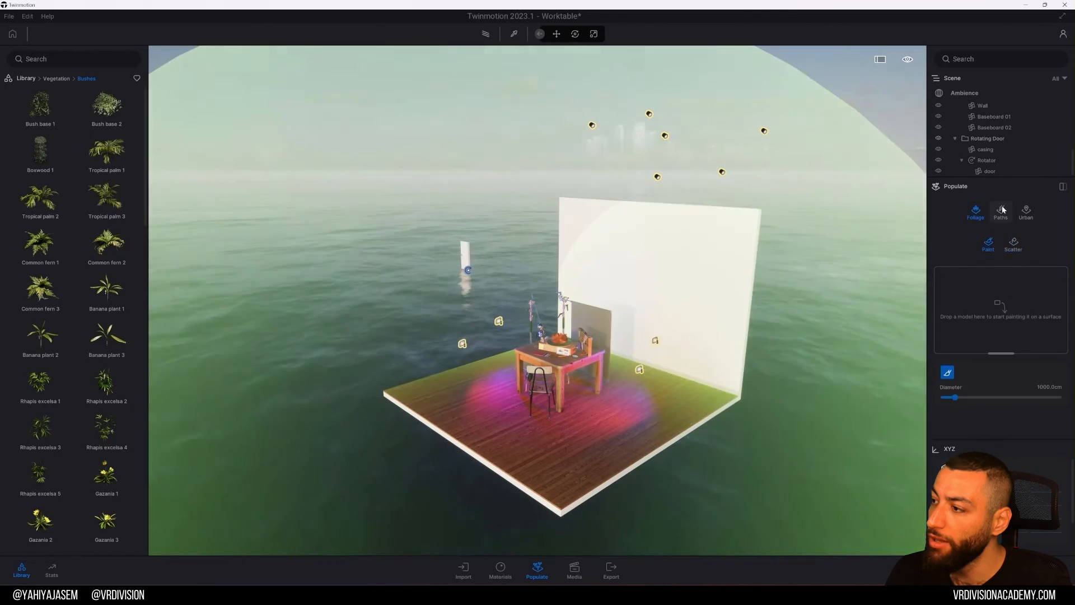
# - Draw a three-point character path across the wooden floor and out over the water, and view the walking characters
pyautogui.click(1002, 211)
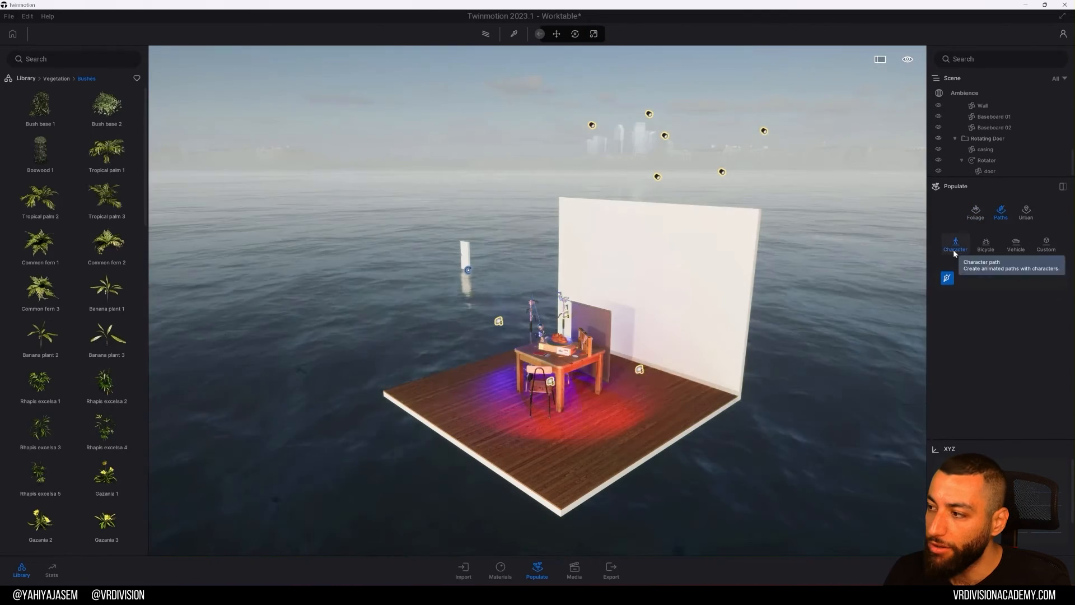
pyautogui.click(679, 398)
pyautogui.click(480, 404)
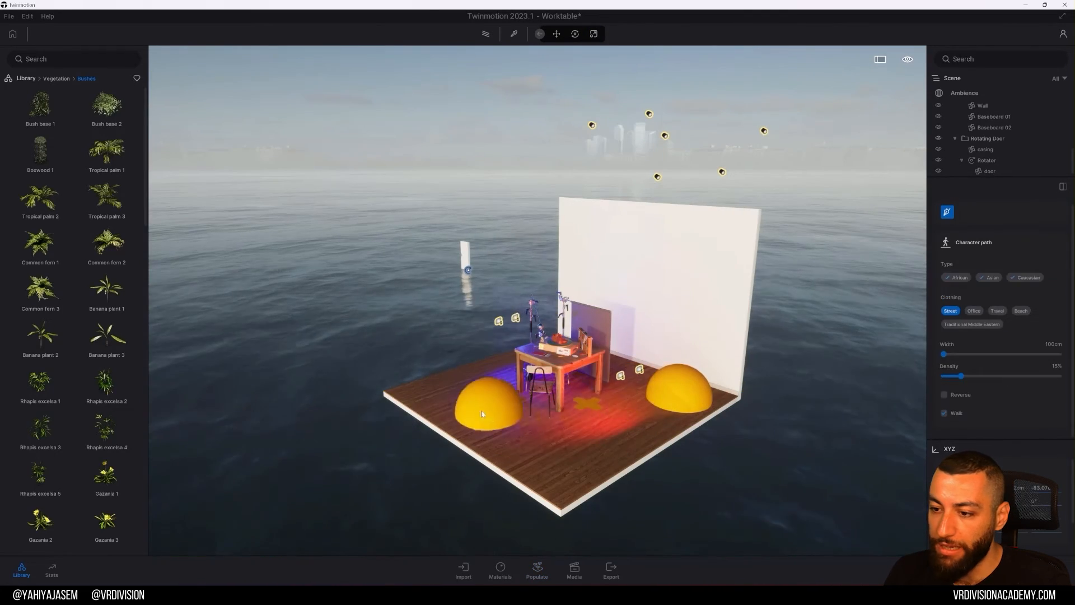
pyautogui.click(337, 316)
pyautogui.press('Escape')
pyautogui.moveTo(458, 299); pyautogui.dragTo(469, 306, button='right')
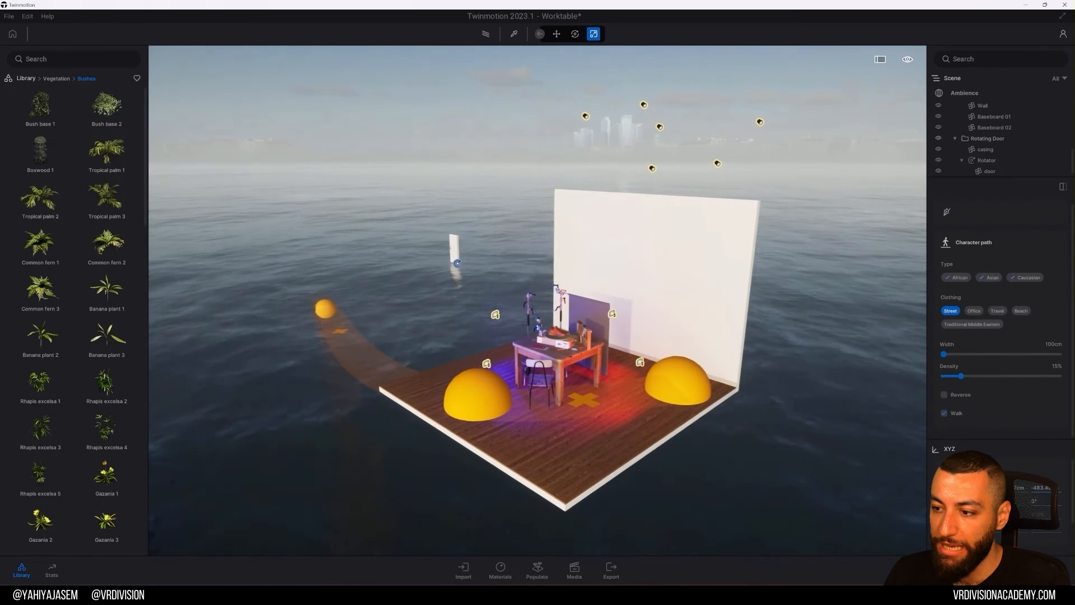
pyautogui.press('a')
pyautogui.press('a')
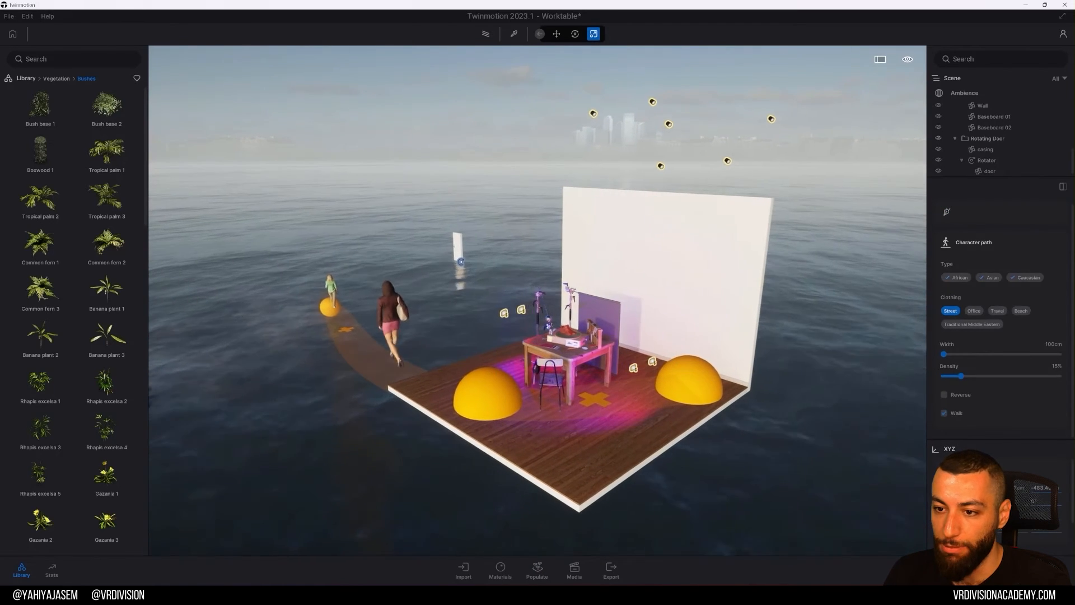
pyautogui.press('w')
pyautogui.press('a')
pyautogui.moveTo(427, 323); pyautogui.dragTo(390, 334, button='right')
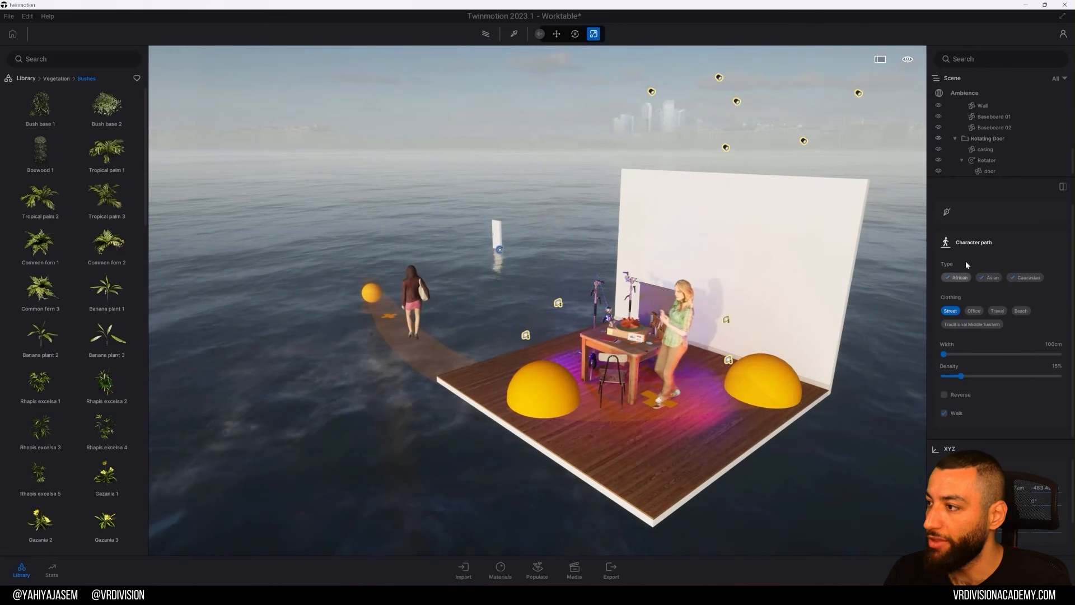
# - Show the Custom path option of the Populate tools and turn its drawing pen off
pyautogui.click(537, 568)
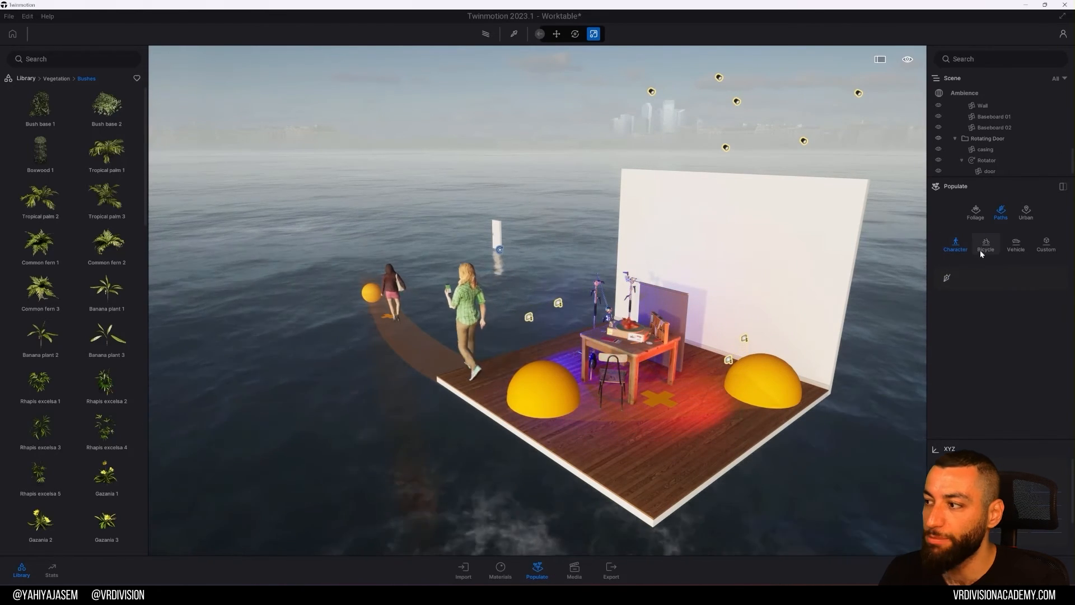
pyautogui.click(1036, 250)
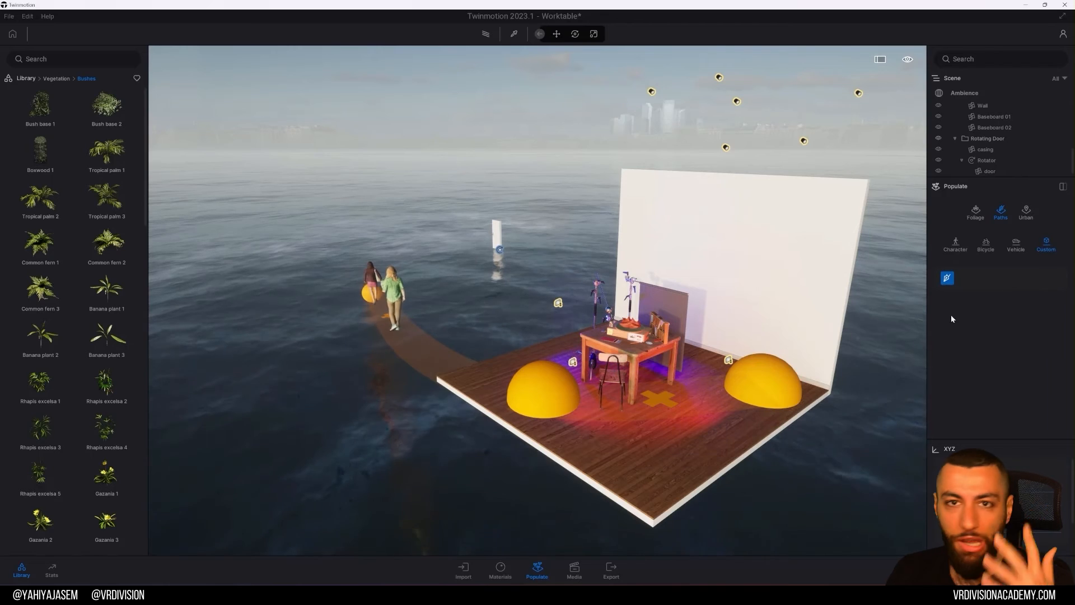
pyautogui.click(946, 278)
# - Search the Urban map for the location "new york"
pyautogui.click(1025, 215)
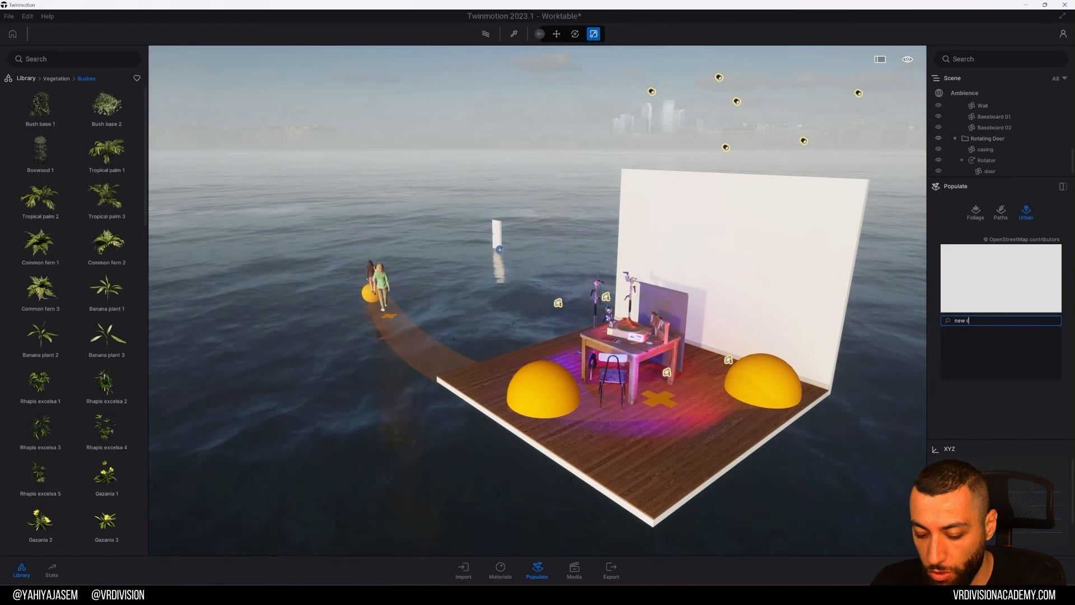
pyautogui.write('new ro')
pyautogui.press('BackSpace')
pyautogui.press('BackSpace')
pyautogui.write('york')
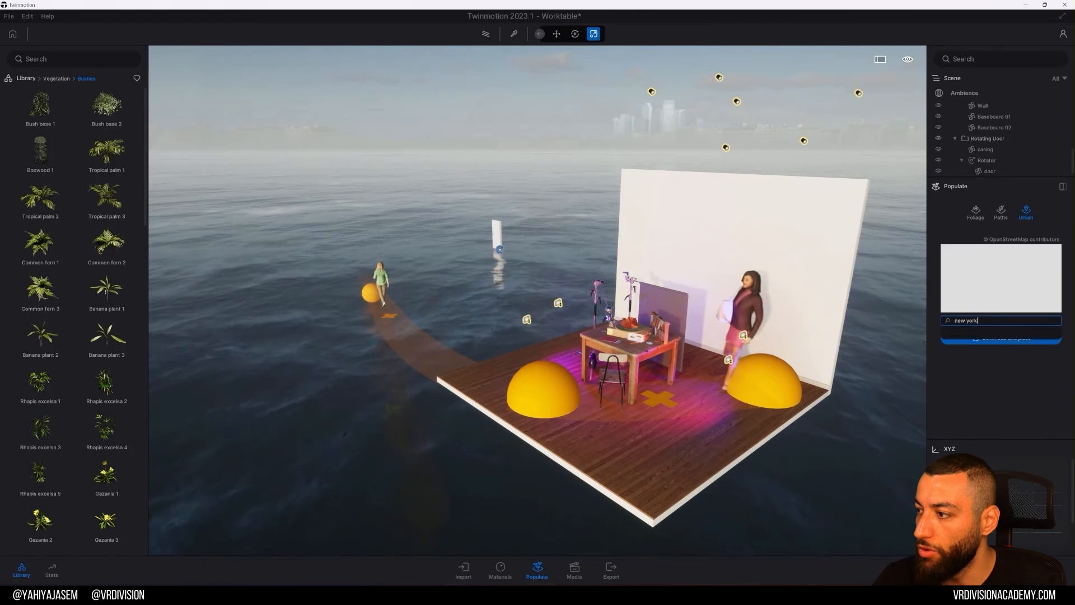
pyautogui.press('Return')
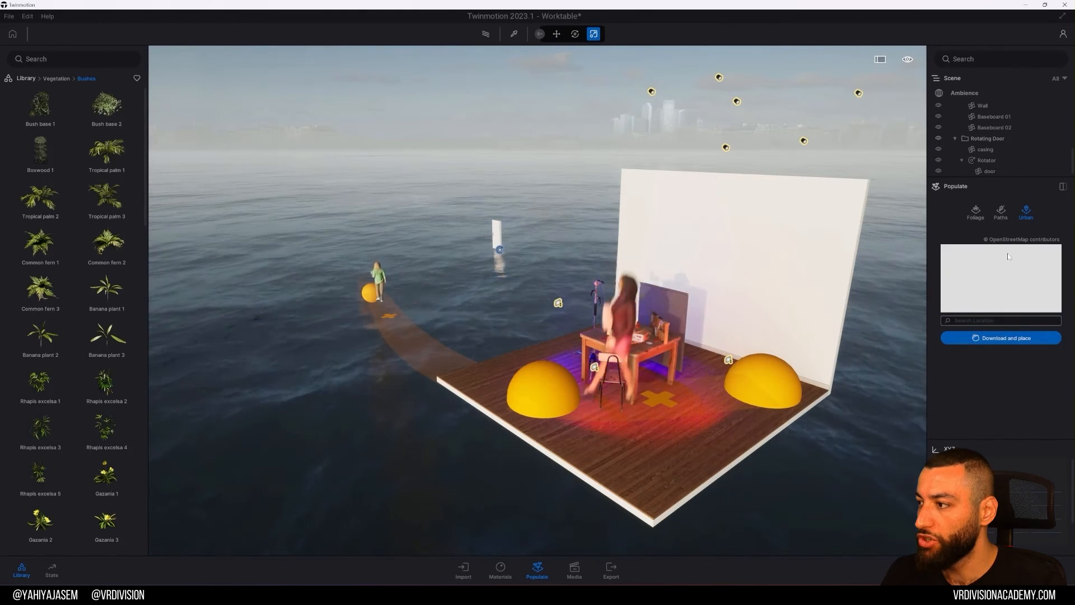
pyautogui.click(1002, 321)
pyautogui.write('ne')
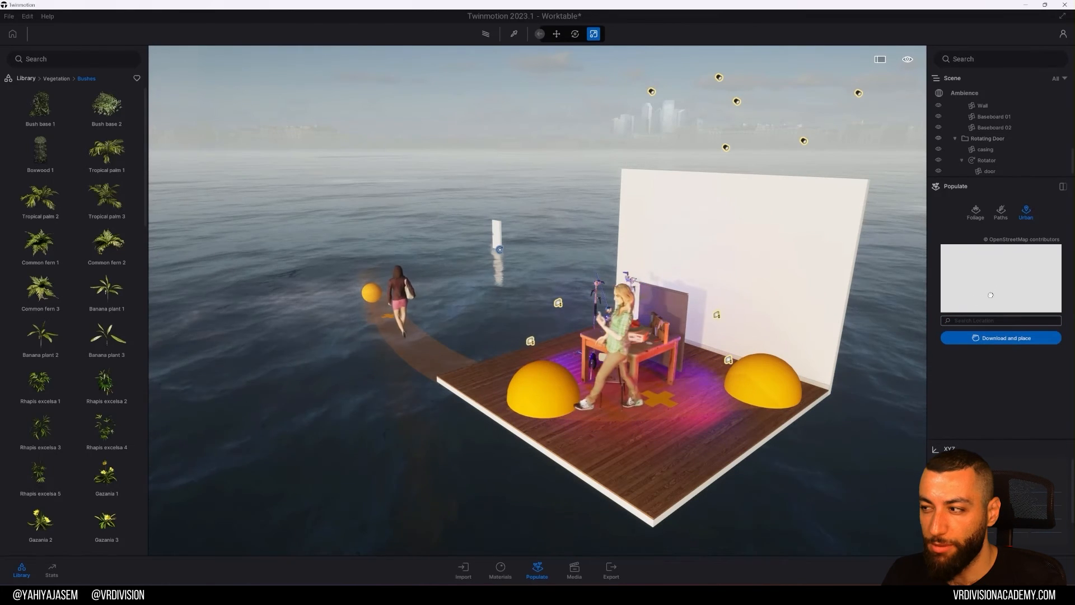
# - Try to download and place the area framed on the Urban map, and retry the location search
pyautogui.scroll(5, 1007, 272)
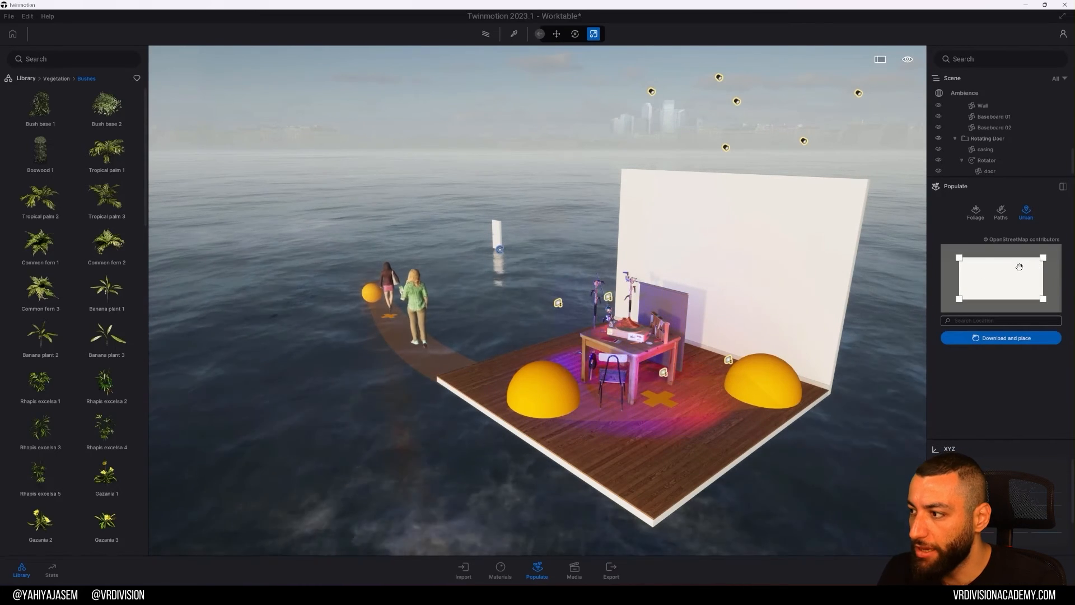
pyautogui.click(992, 340)
pyautogui.moveTo(579, 292); pyautogui.dragTo(565, 268, button='right')
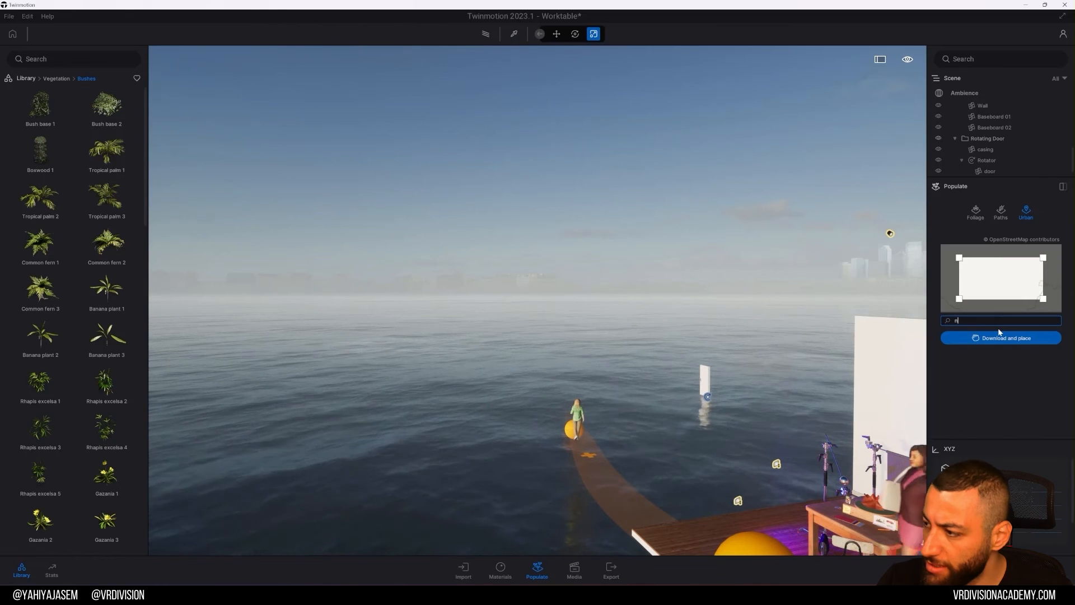
pyautogui.press('Return')
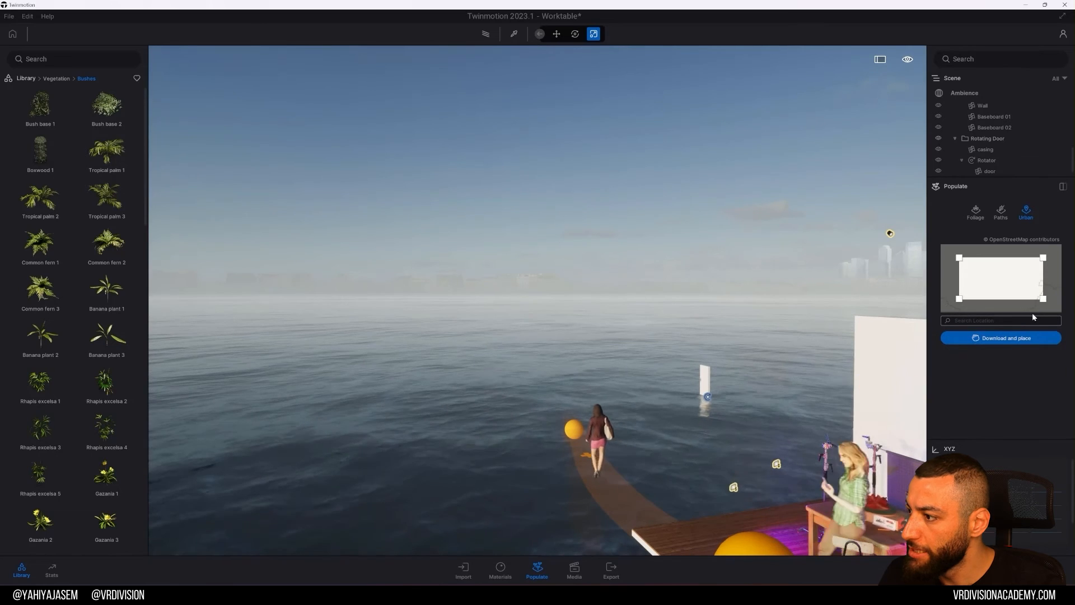
# - Review the Populate categories Urban, Paths and Foliage once more, with the whole platform in view
pyautogui.click(1003, 215)
pyautogui.click(1024, 215)
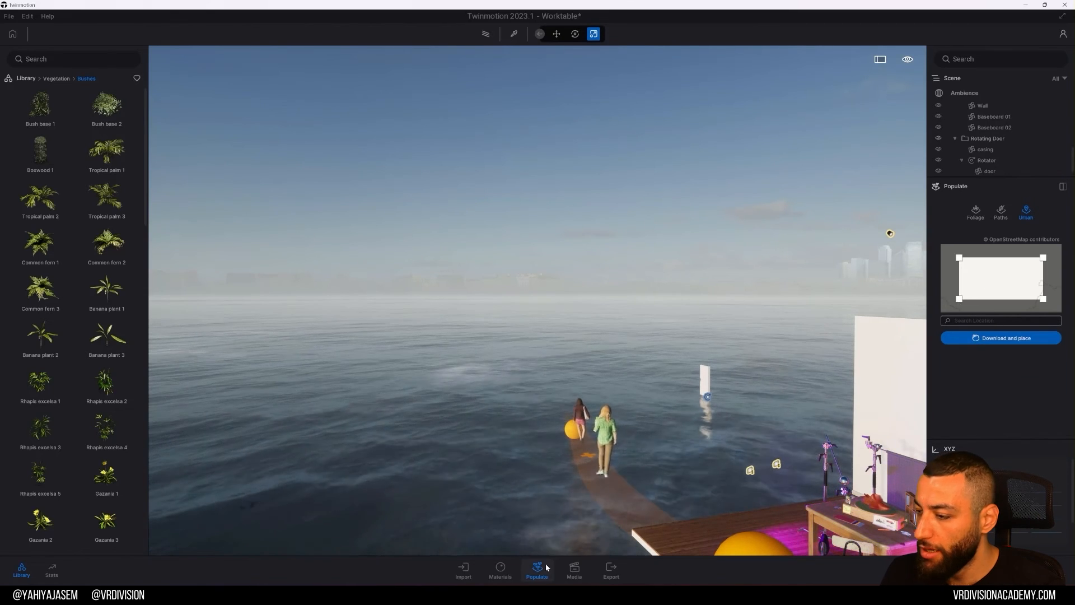
pyautogui.click(997, 218)
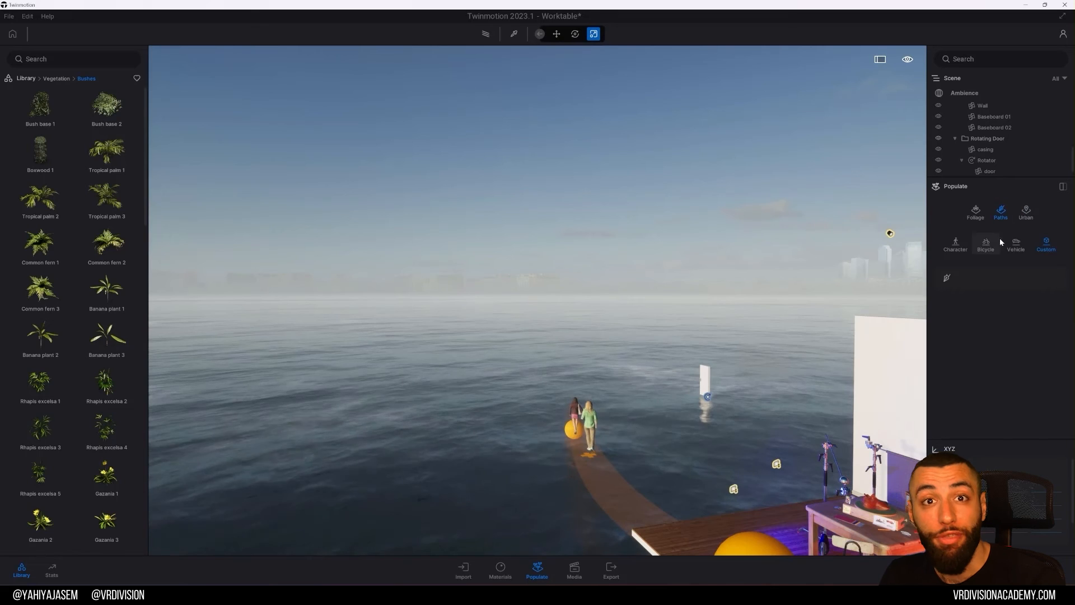
pyautogui.click(973, 214)
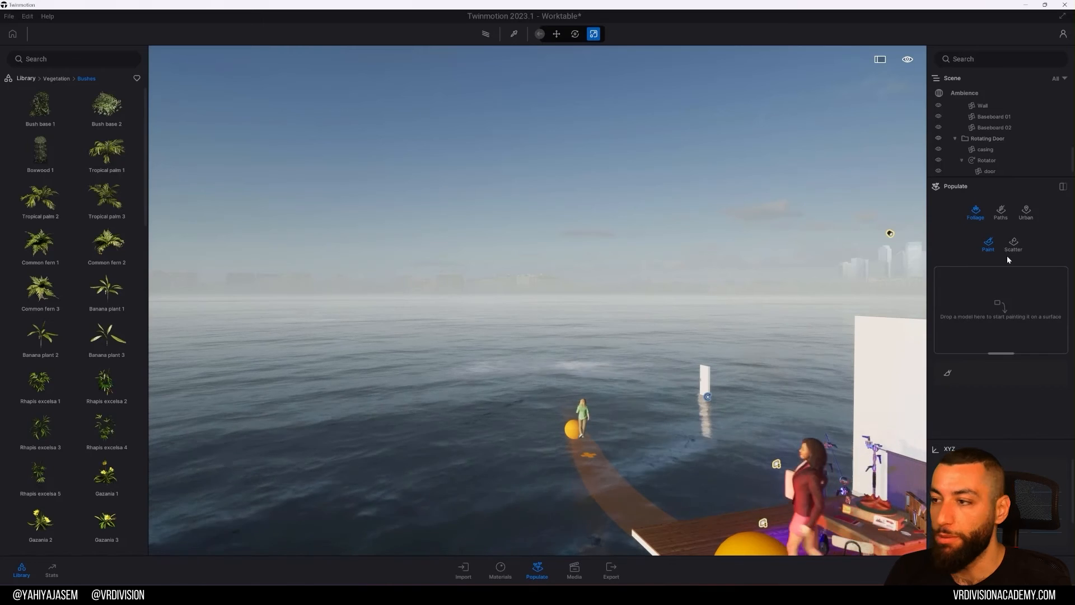
pyautogui.moveTo(672, 303); pyautogui.dragTo(783, 358, button='right')
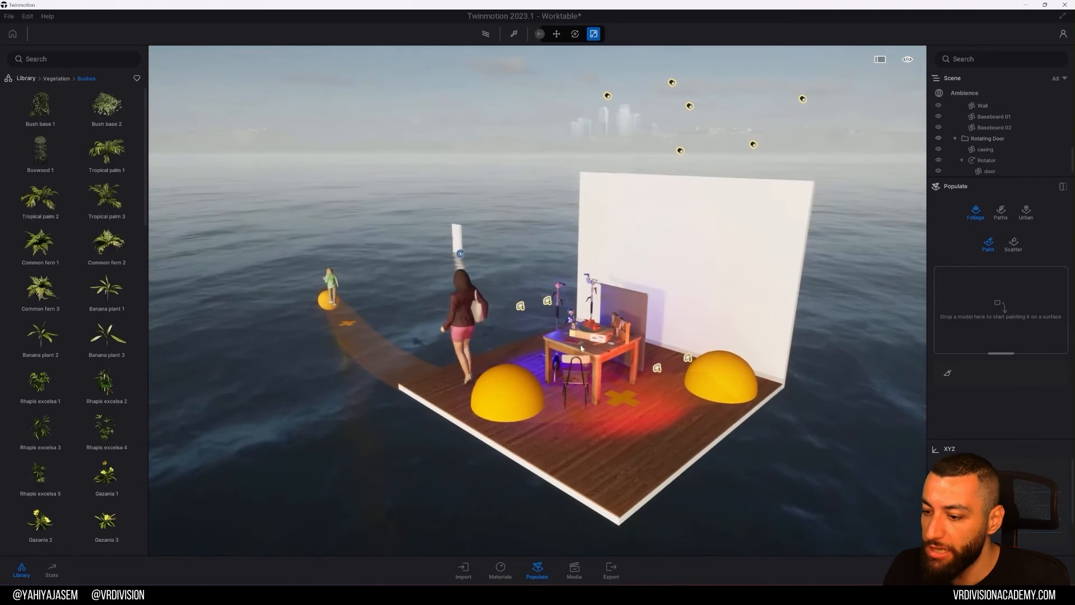
# - Preview the saved media images Studio, Woods, Basement, Garage and Night City, and return to Studio
pyautogui.click(574, 569)
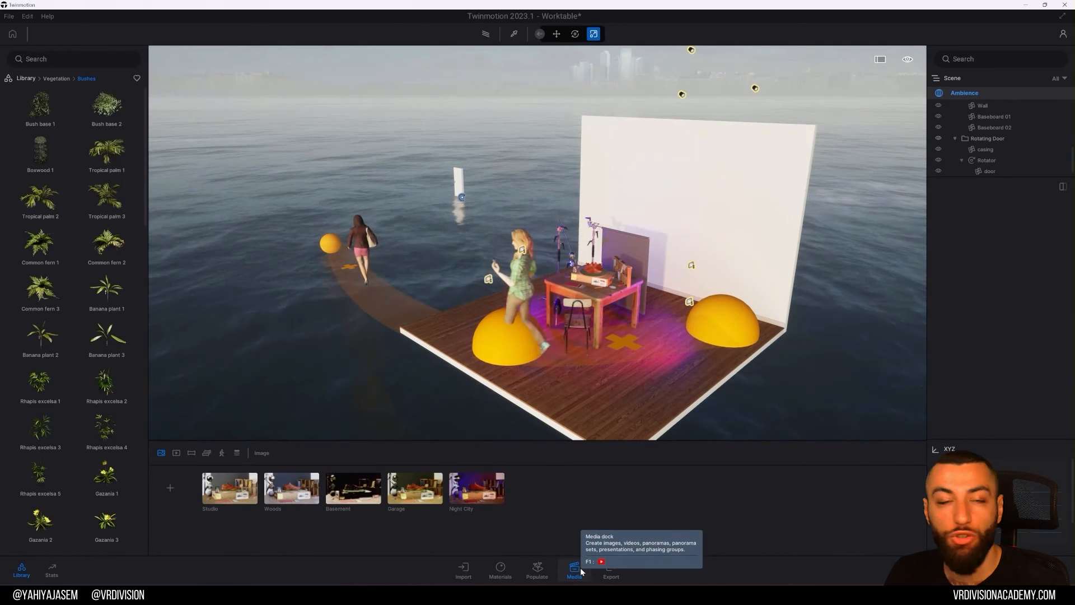
pyautogui.click(215, 496)
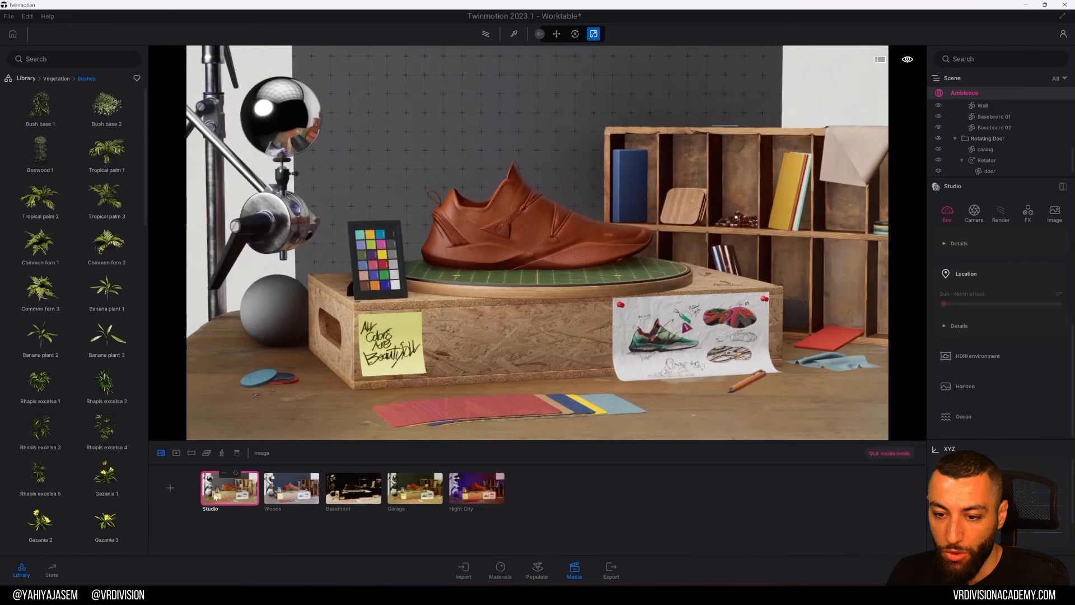
pyautogui.click(286, 493)
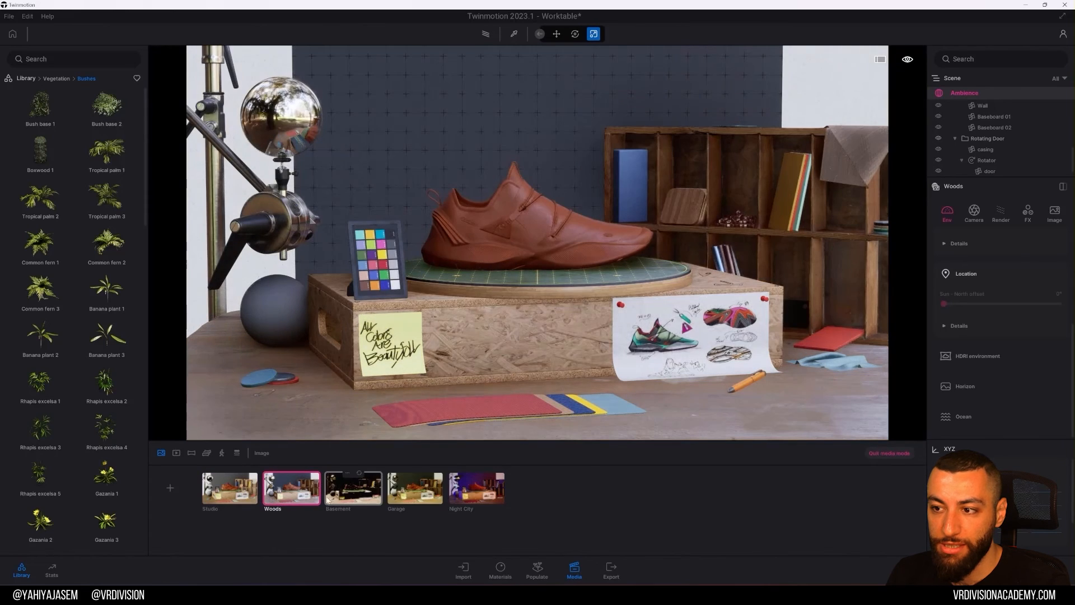
pyautogui.click(355, 501)
pyautogui.click(407, 500)
pyautogui.click(469, 501)
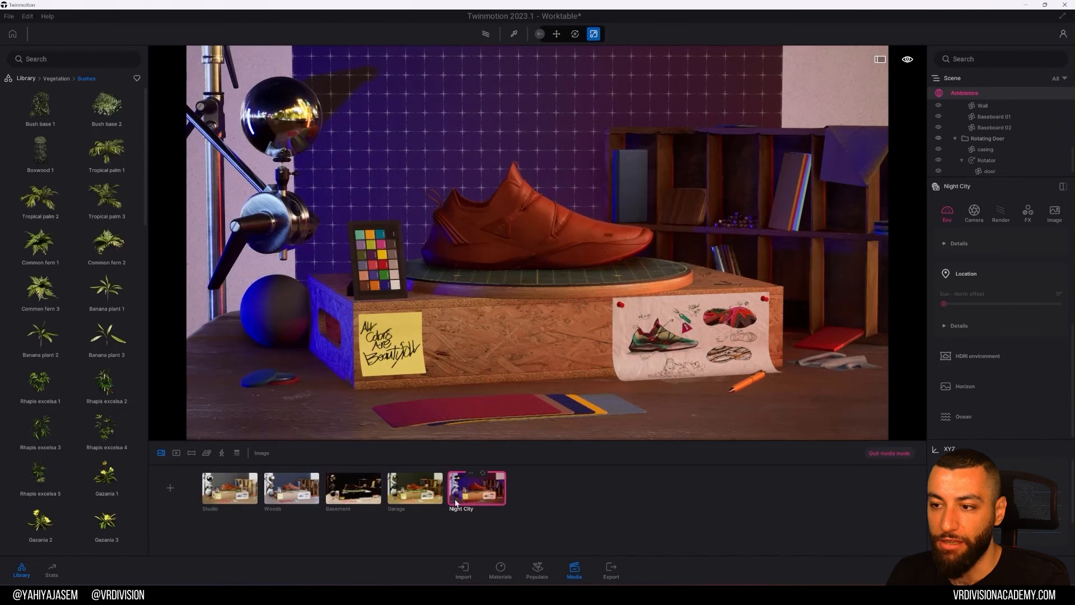
pyautogui.click(223, 492)
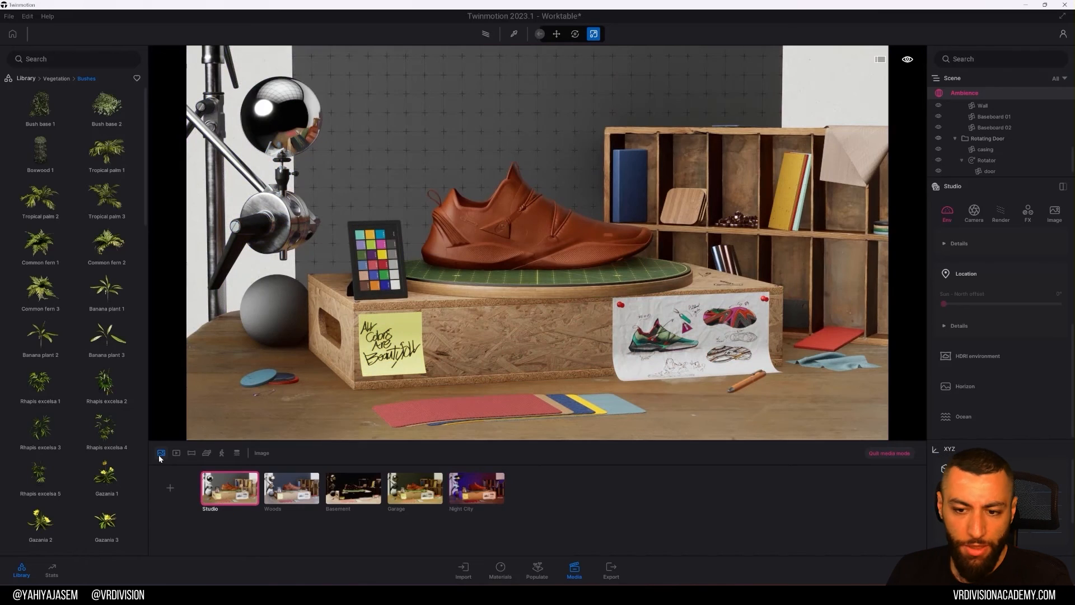
# - Show the saved videos and play the Studio - HDRI 360 video
pyautogui.click(176, 452)
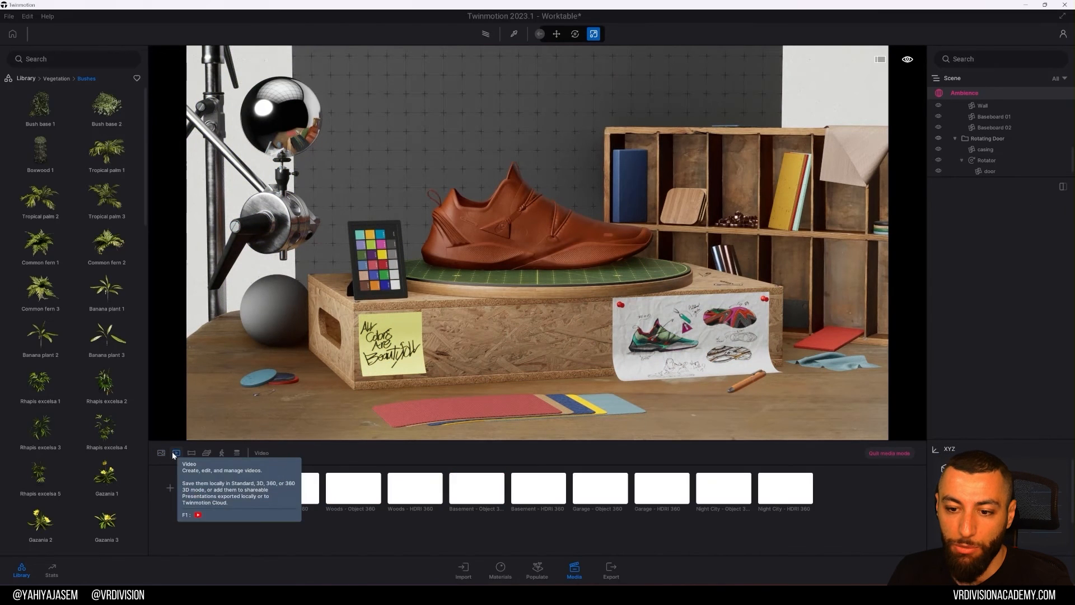
pyautogui.click(294, 492)
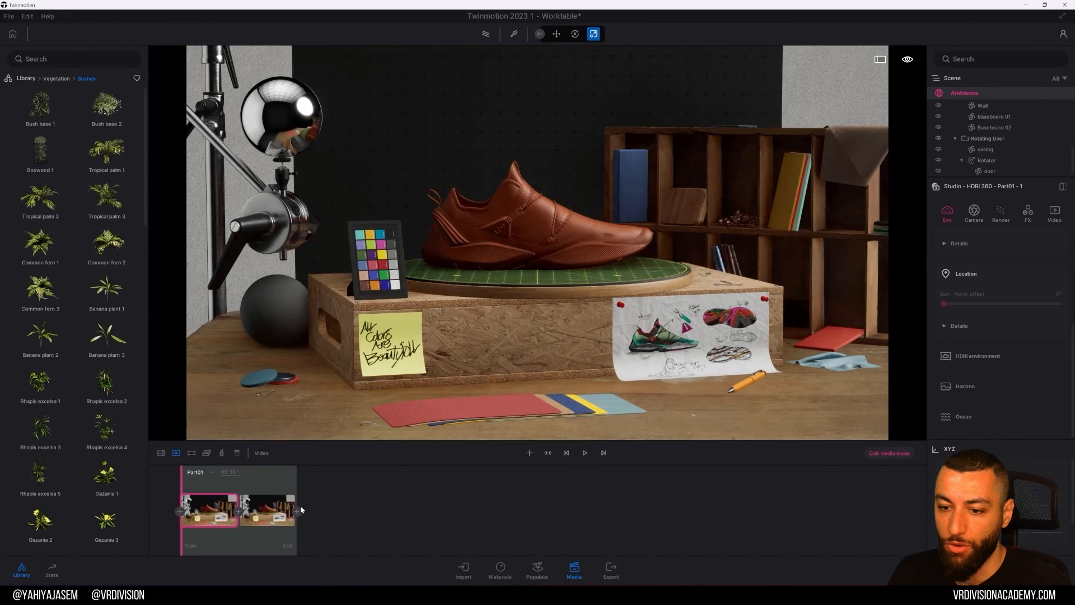
pyautogui.click(584, 454)
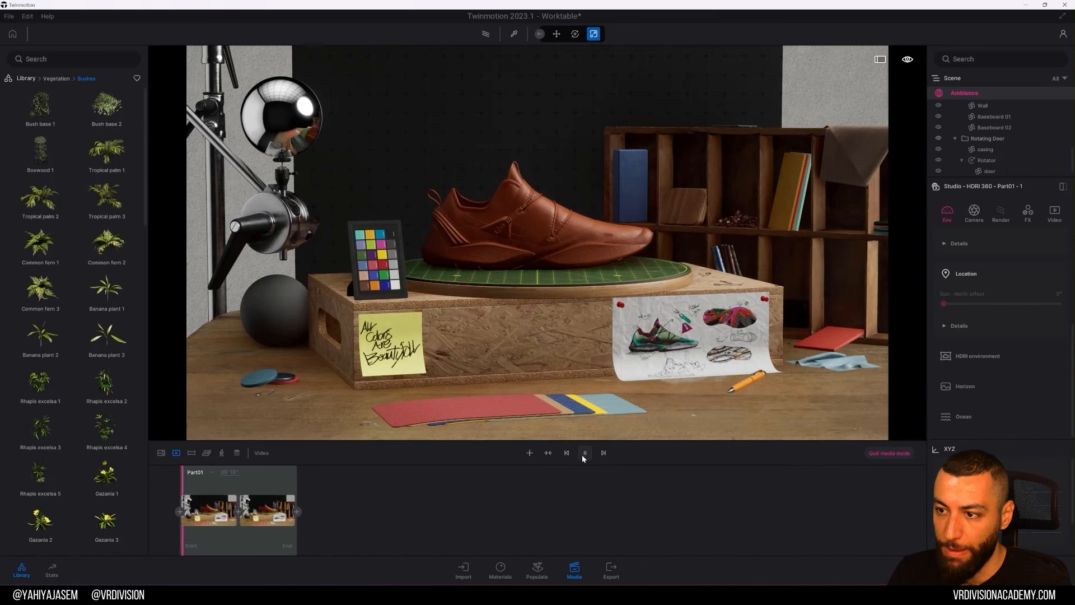
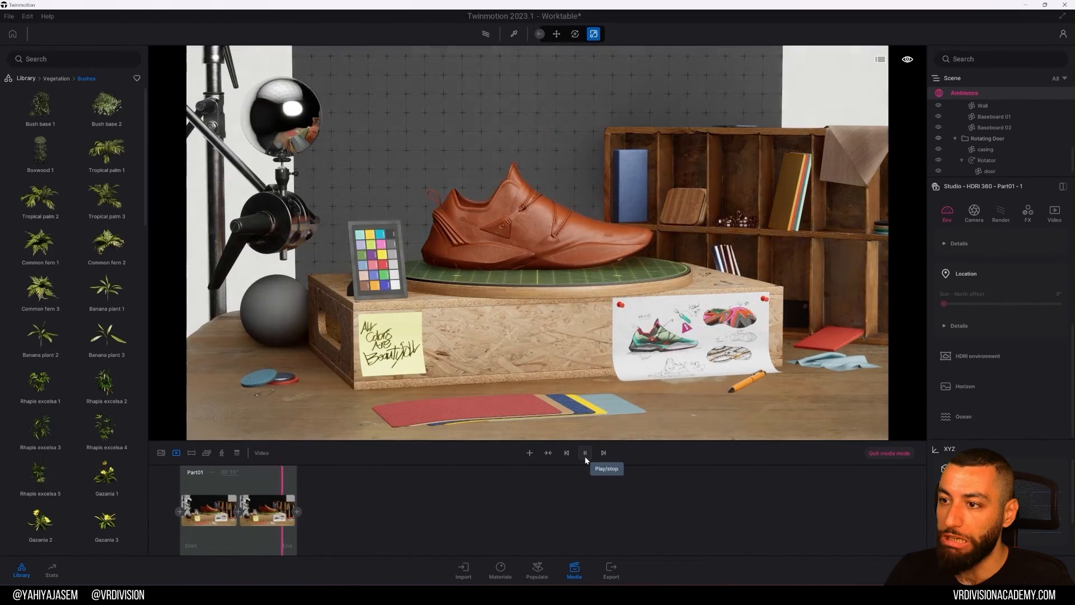
# - Create a first panorama in the Media dock from a viewpoint around the worktable
pyautogui.click(191, 452)
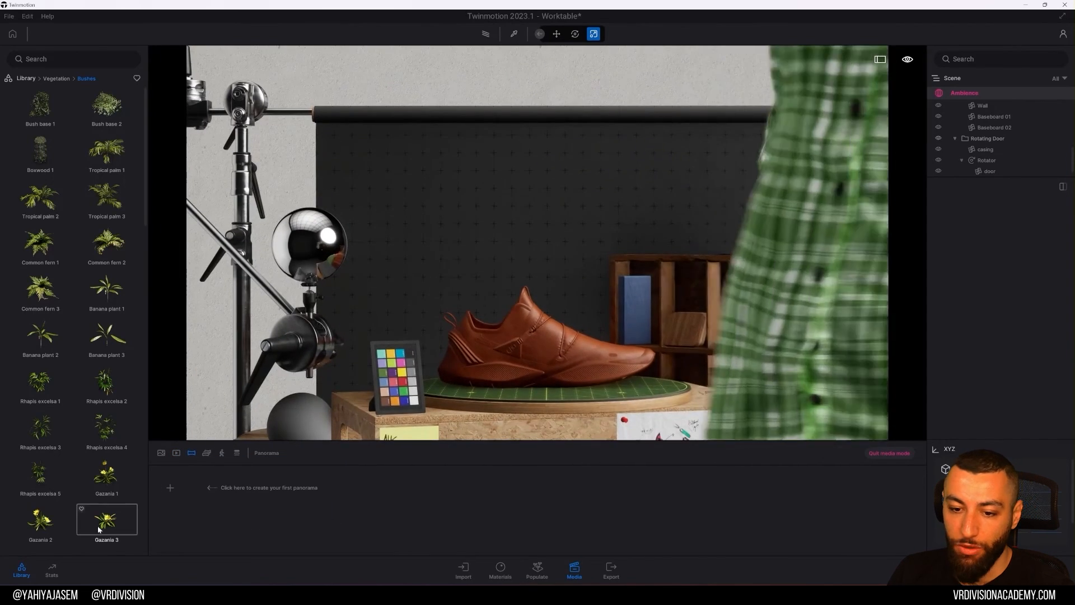
pyautogui.moveTo(337, 395)
pyautogui.mouseDown(button='right')
pyautogui.moveTo(414, 392)
pyautogui.moveTo(291, 386)
pyautogui.moveTo(336, 395)
pyautogui.mouseUp(button='right')
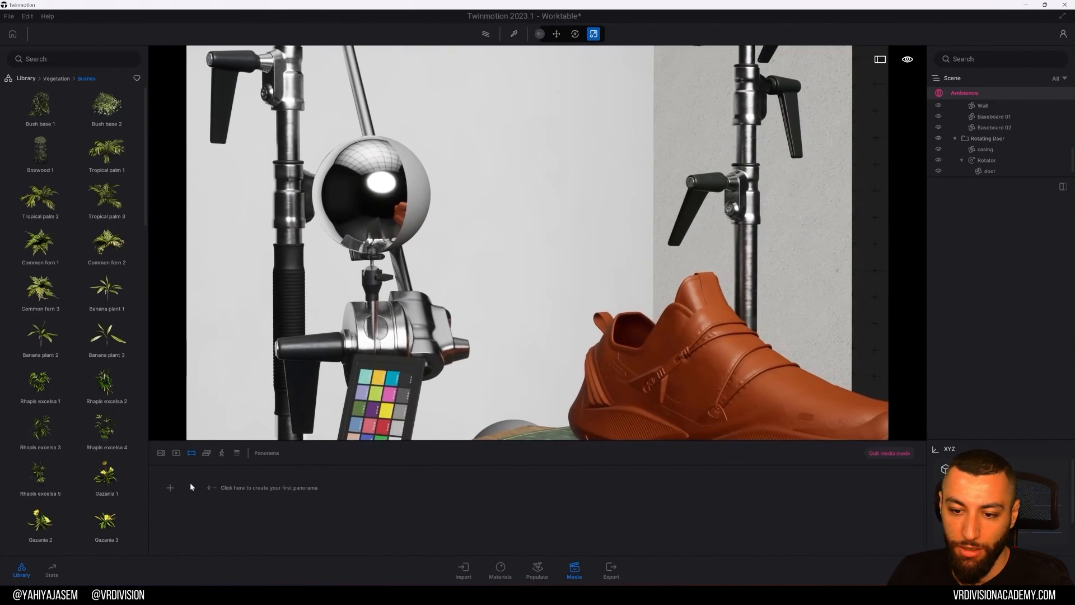
pyautogui.click(183, 490)
pyautogui.moveTo(358, 359); pyautogui.dragTo(505, 295, button='right')
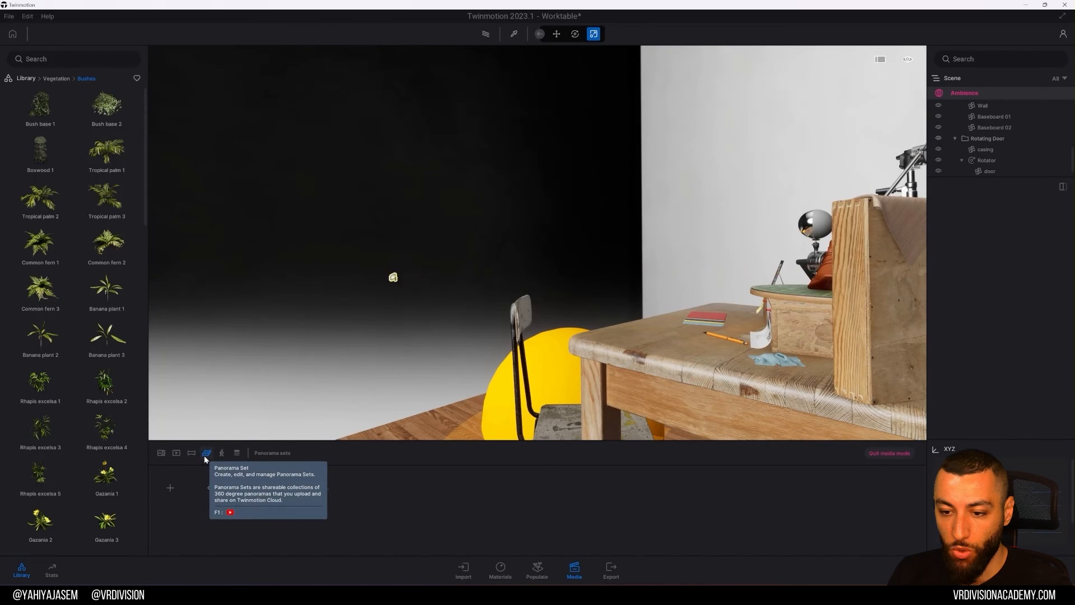
# - Create a panorama set and add Panorama1 to it
pyautogui.click(170, 488)
pyautogui.click(598, 453)
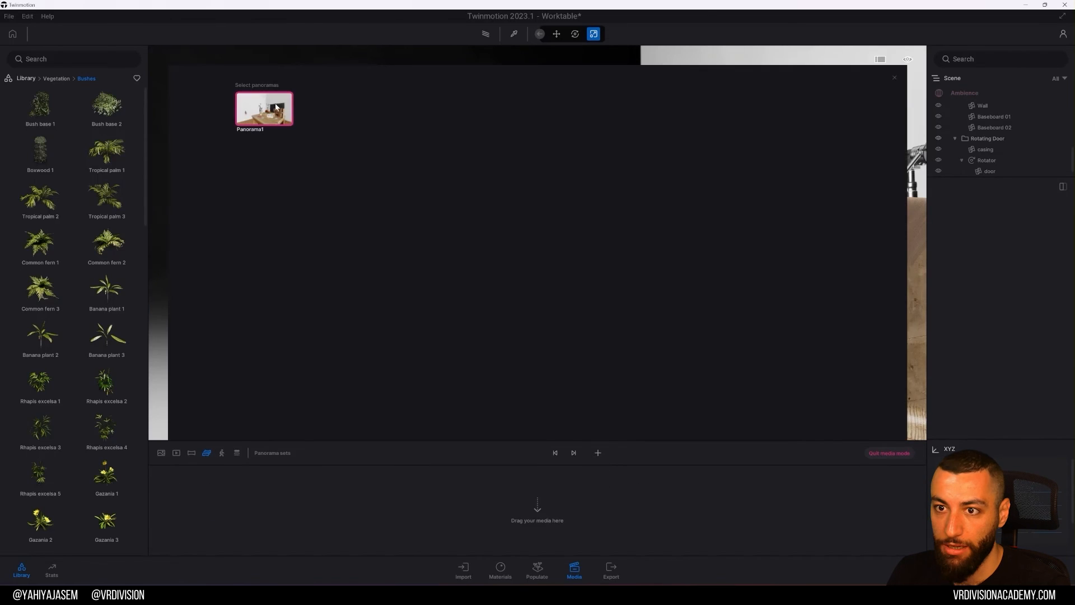
pyautogui.moveTo(267, 156); pyautogui.dragTo(267, 508)
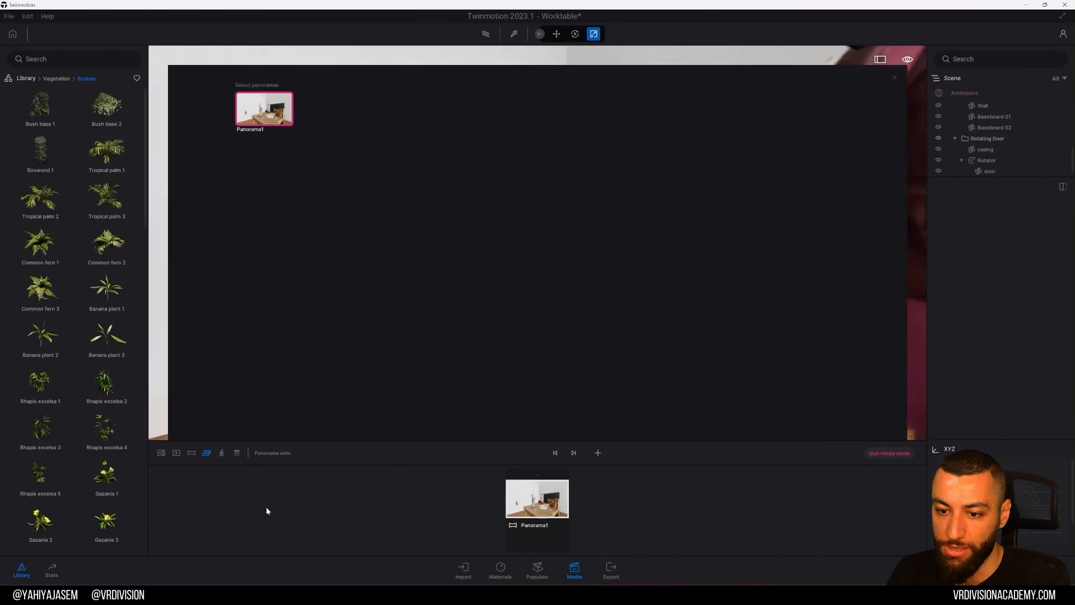
# - Close the panorama selection and return to the list of panorama sets in the Media dock
pyautogui.click(894, 78)
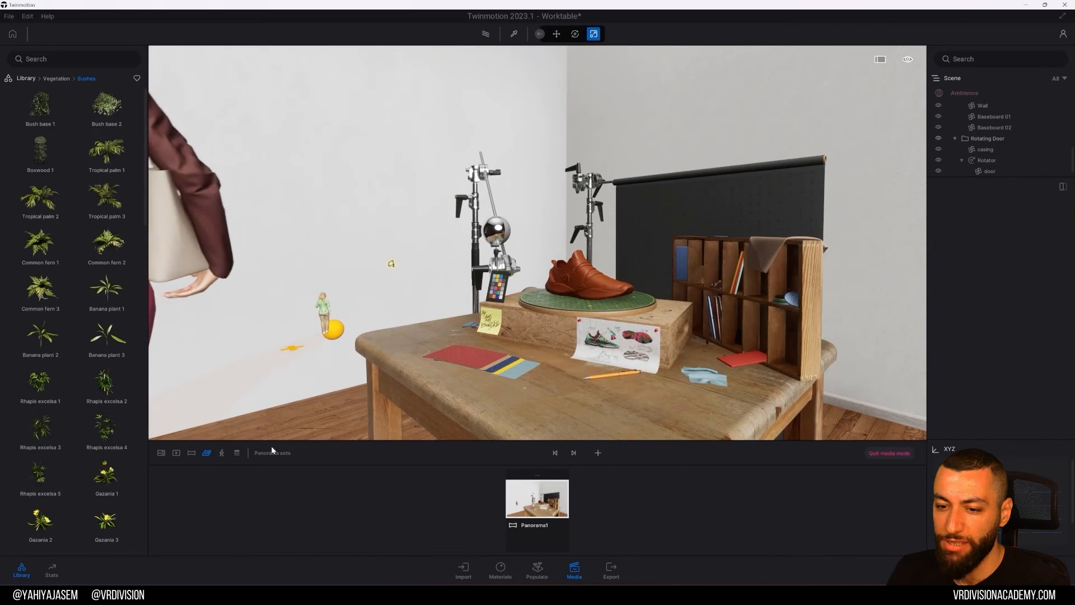
pyautogui.click(192, 455)
pyautogui.click(206, 454)
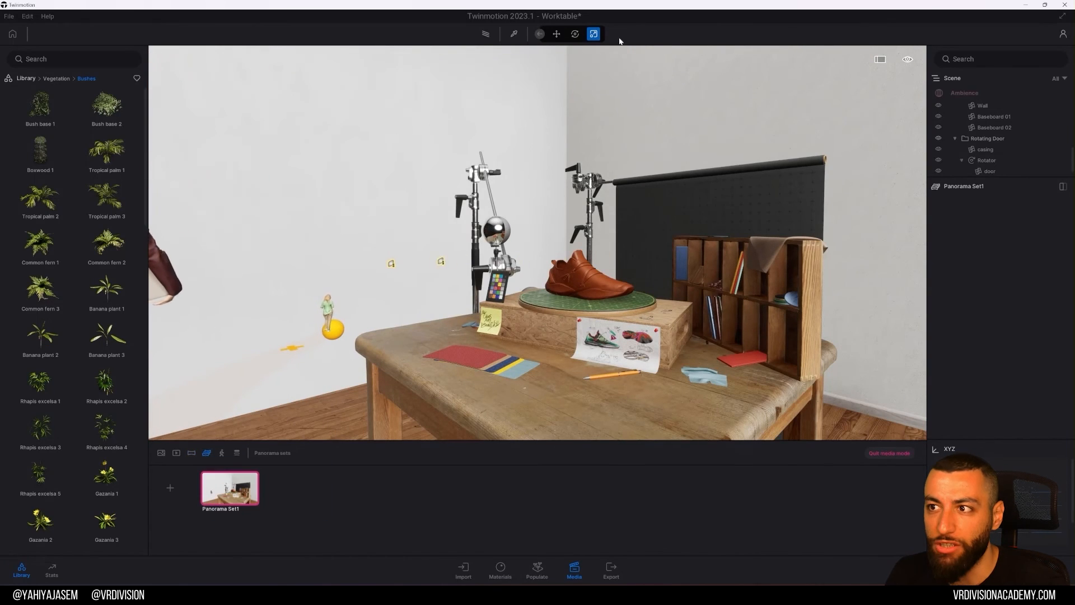
# - Reveal the viewport's view options and collapse them again
pyautogui.click(908, 60)
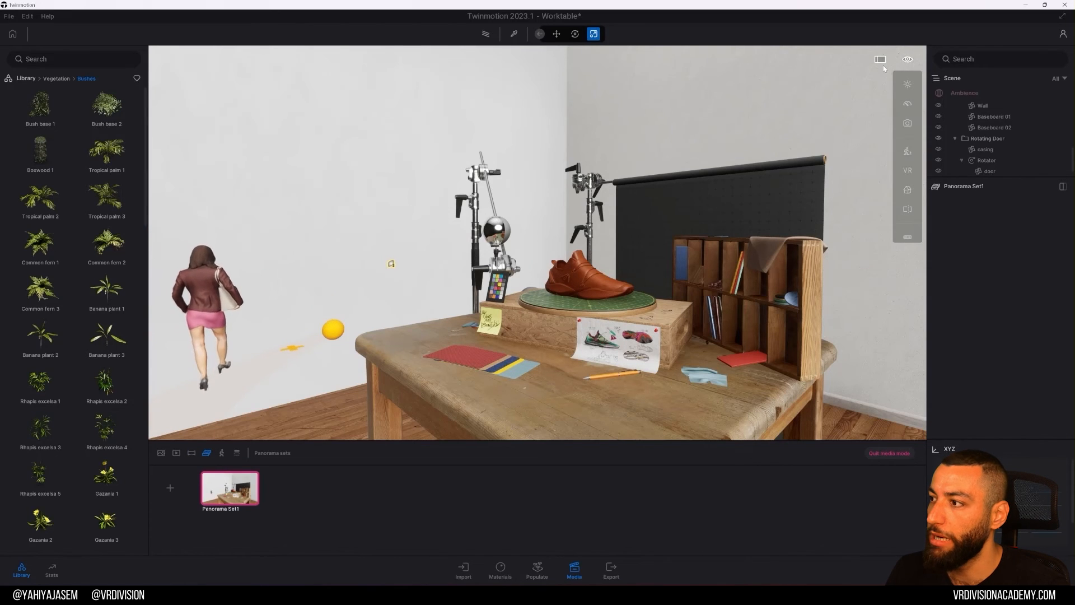
pyautogui.click(882, 67)
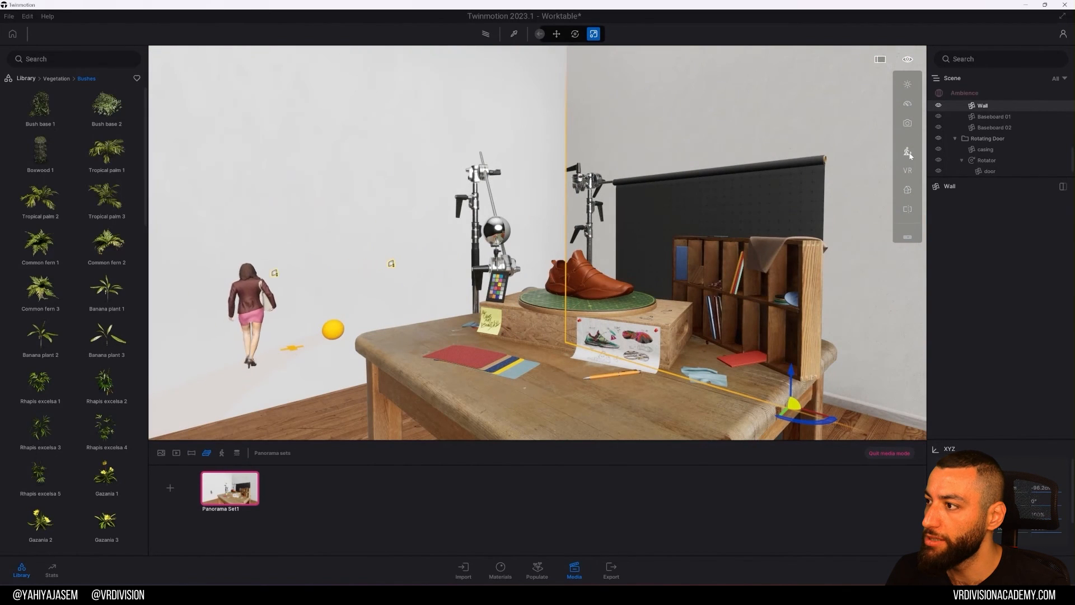
pyautogui.click(906, 63)
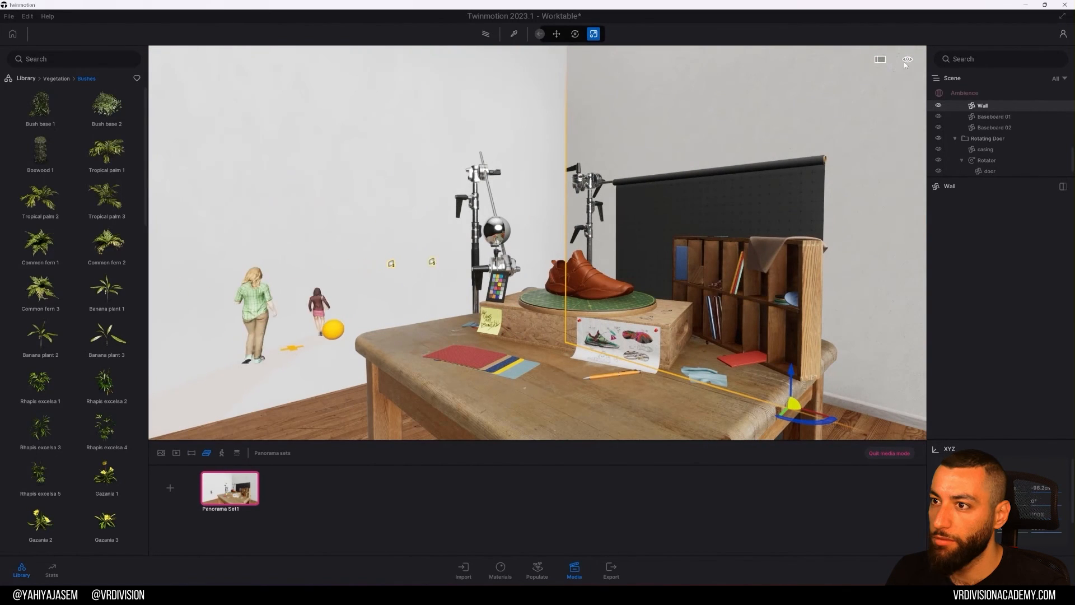
pyautogui.click(8, 16)
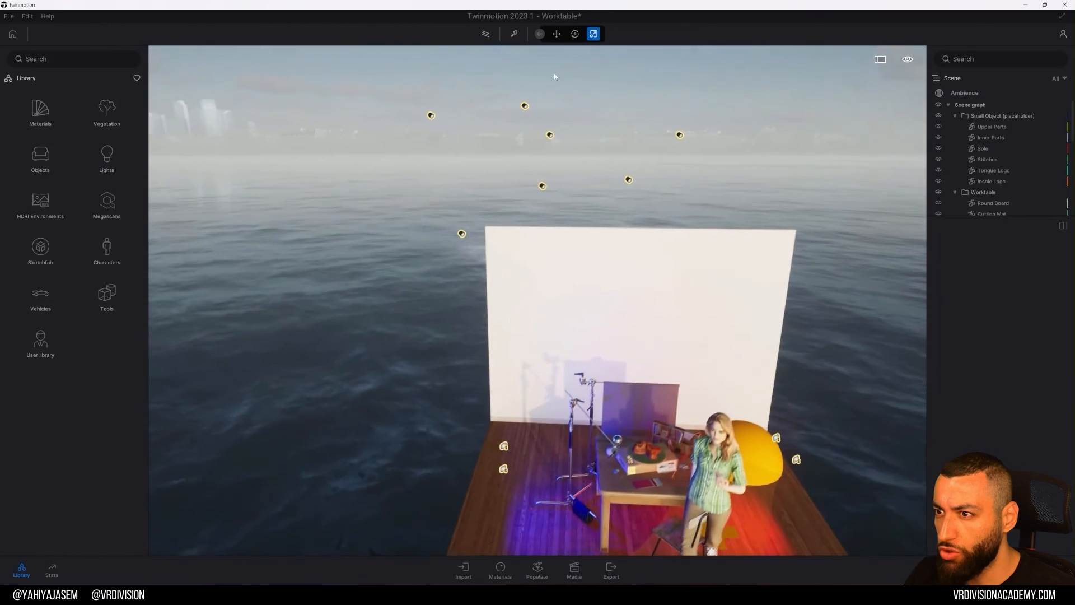
pyautogui.moveTo(612, 55); pyautogui.dragTo(627, 57, button='right')
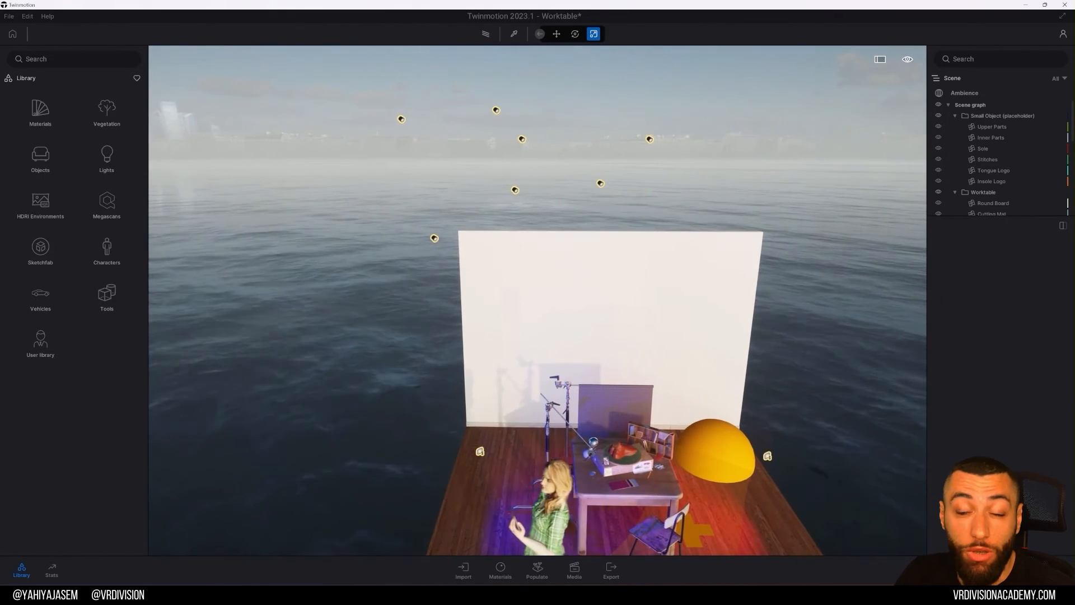
pyautogui.moveTo(537, 302); pyautogui.dragTo(493, 282, button='right')
pyautogui.press('d')
pyautogui.press('s')
pyautogui.press('d')
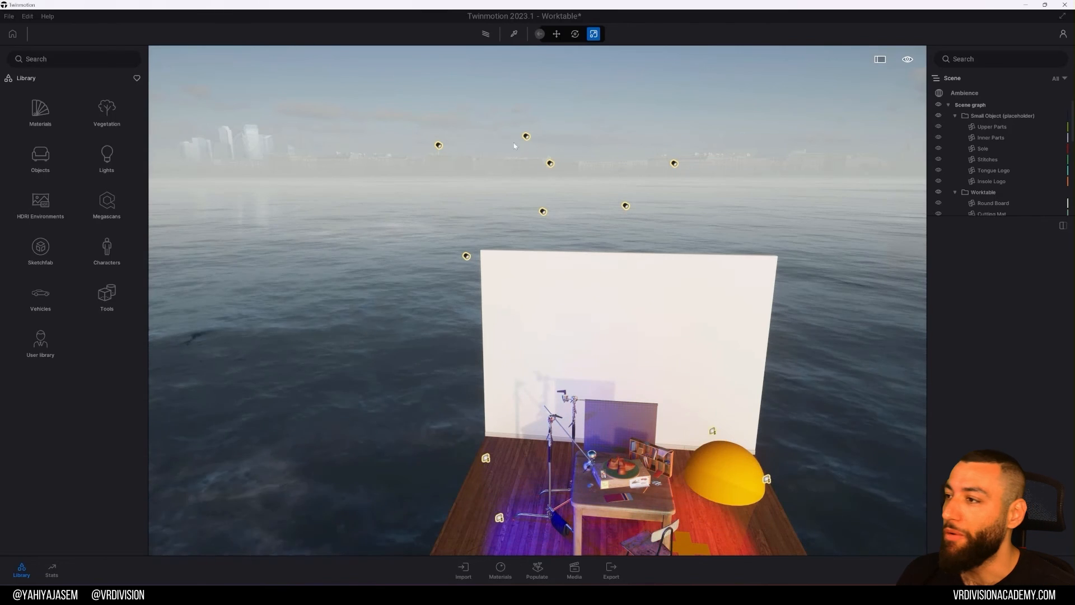
pyautogui.moveTo(482, 134); pyautogui.dragTo(483, 126, button='right')
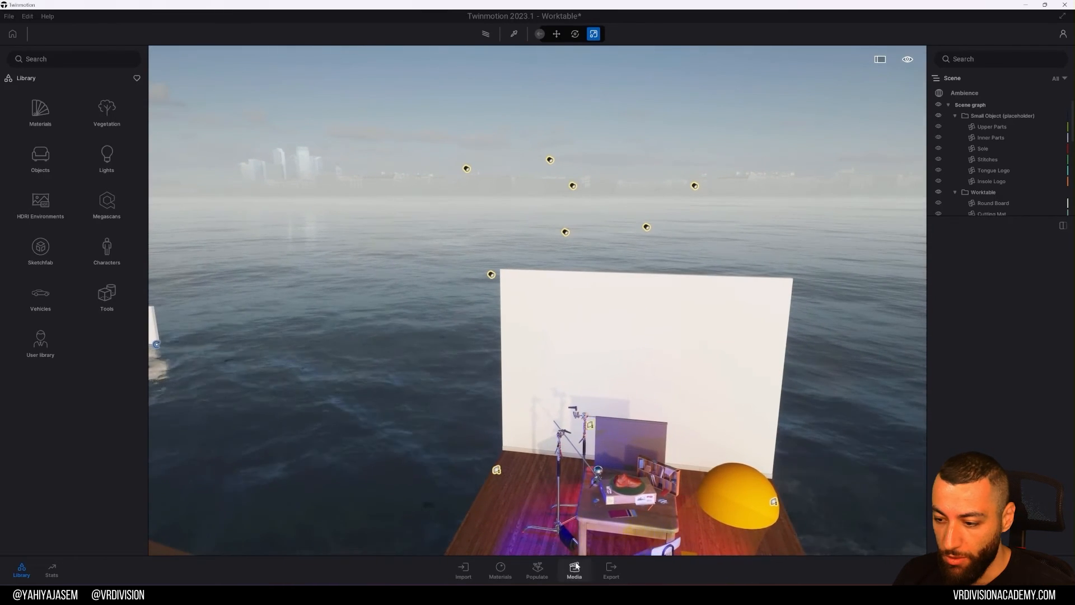
# - Create a first presentation in the Media dock and add the Studio and Woods images to it
pyautogui.click(574, 568)
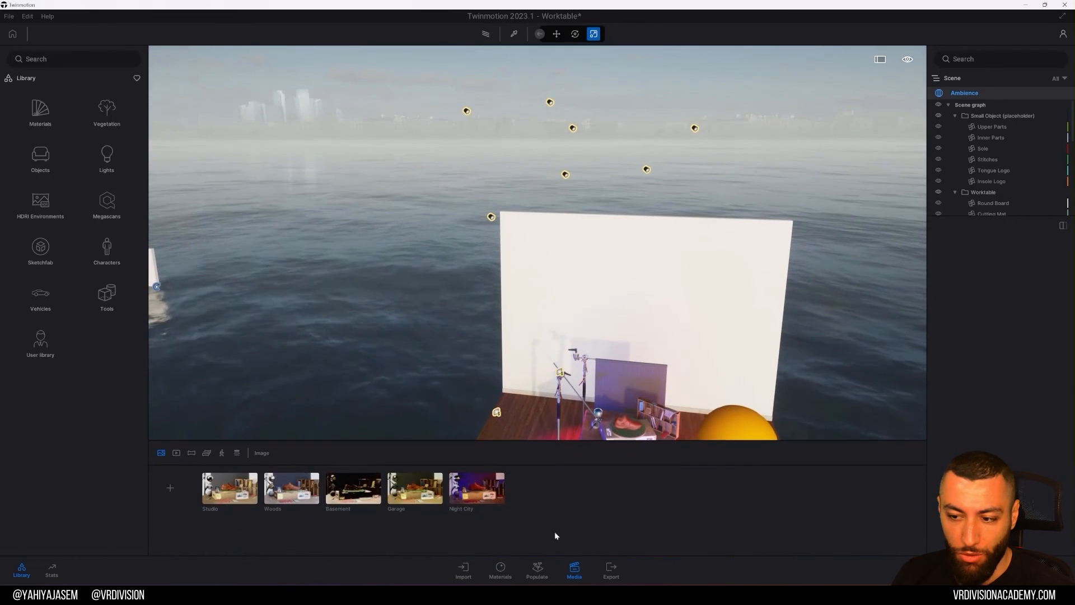
pyautogui.click(222, 453)
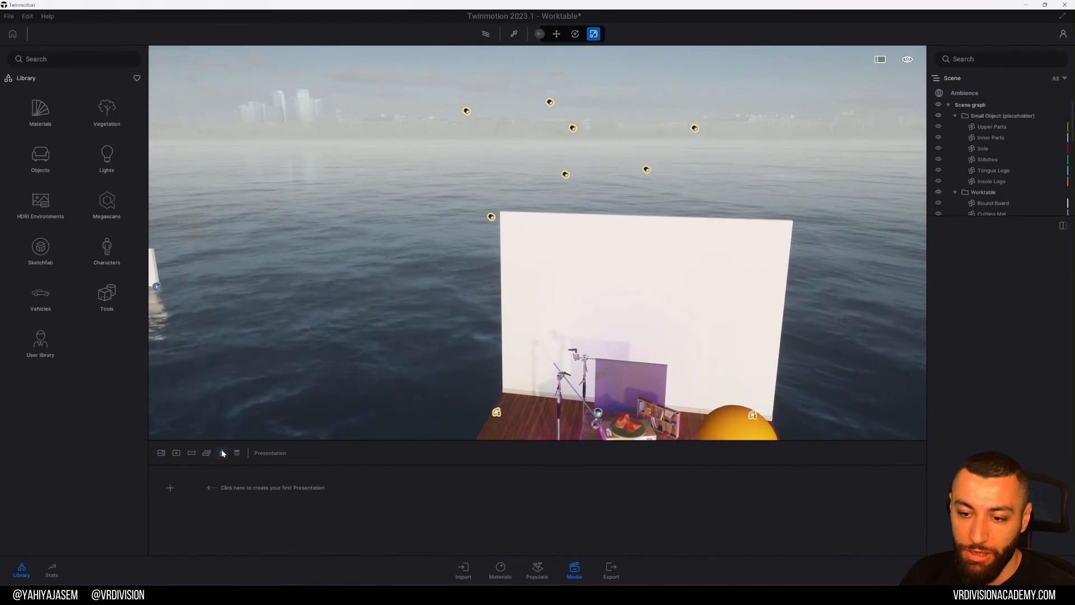
pyautogui.click(171, 487)
pyautogui.click(609, 456)
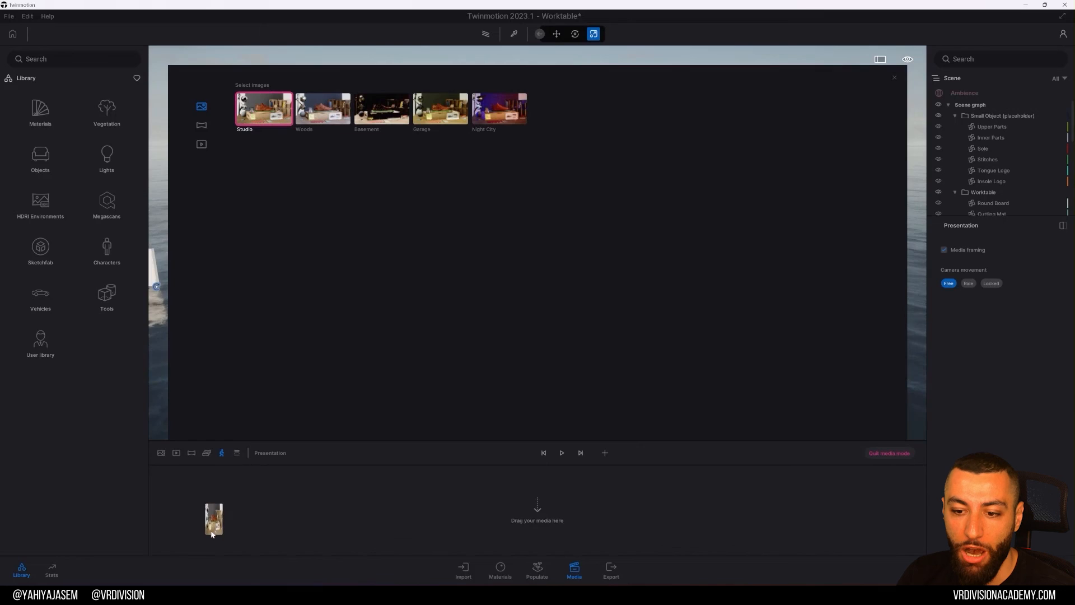
pyautogui.moveTo(215, 526); pyautogui.dragTo(218, 518)
pyautogui.moveTo(323, 108); pyautogui.dragTo(594, 504)
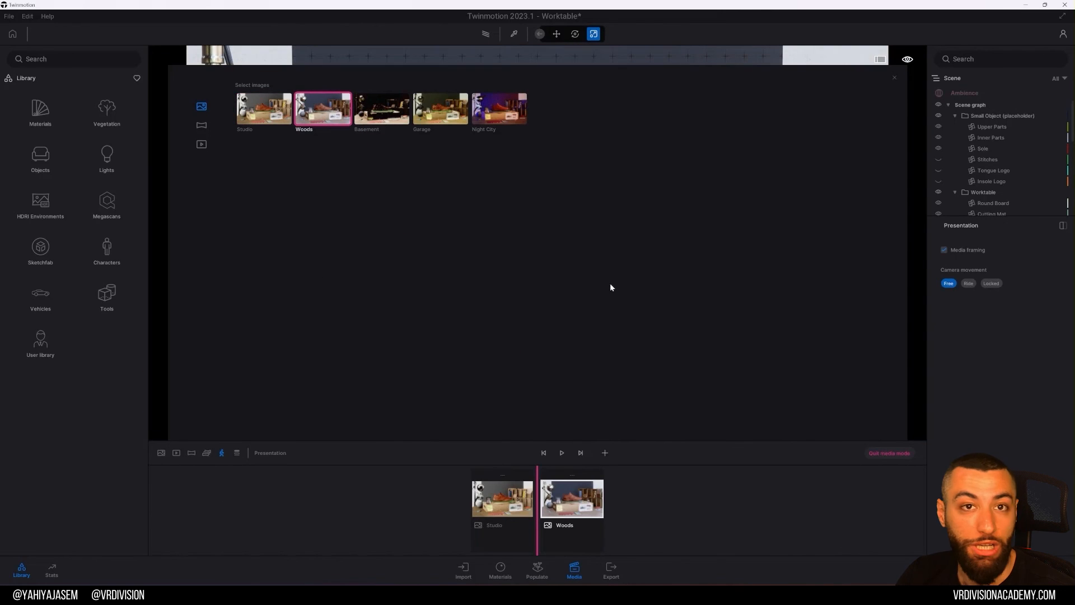
pyautogui.click(895, 78)
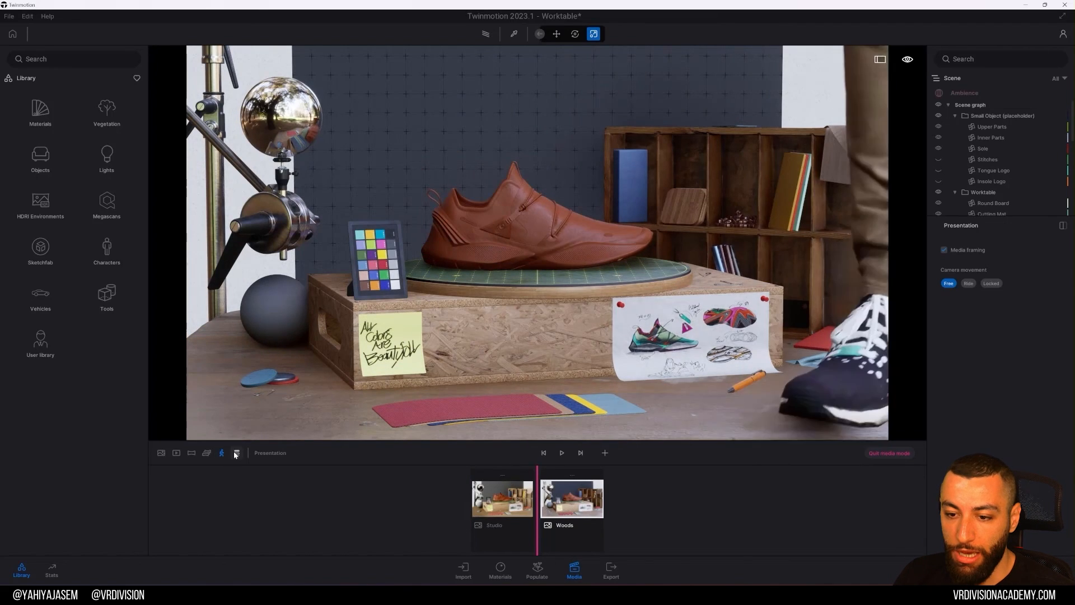
# - Show the phasing groups in the Media dock and display the Export options
pyautogui.click(236, 452)
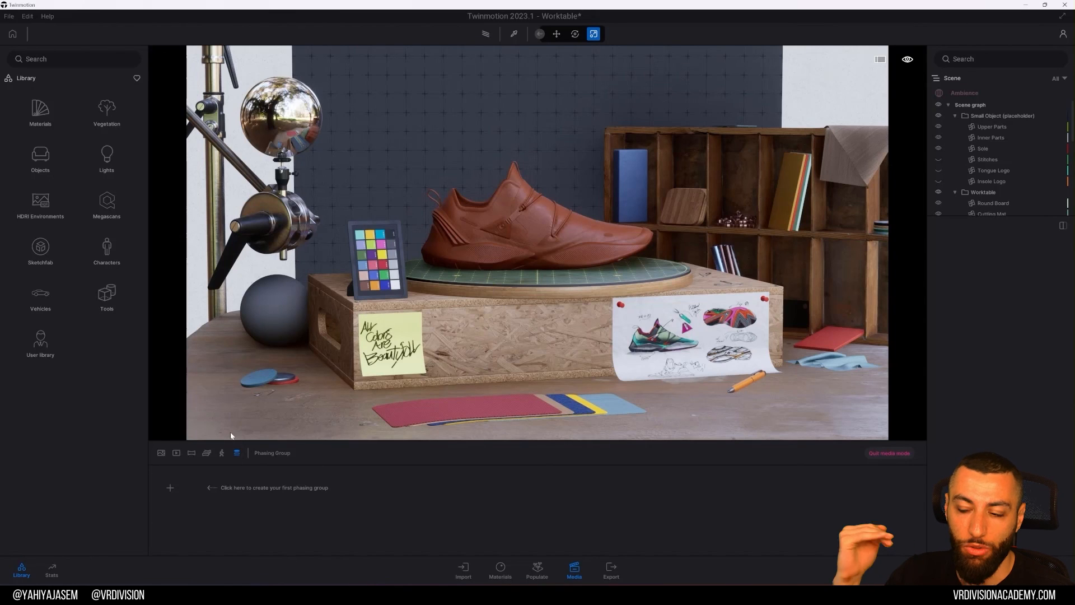
pyautogui.click(604, 575)
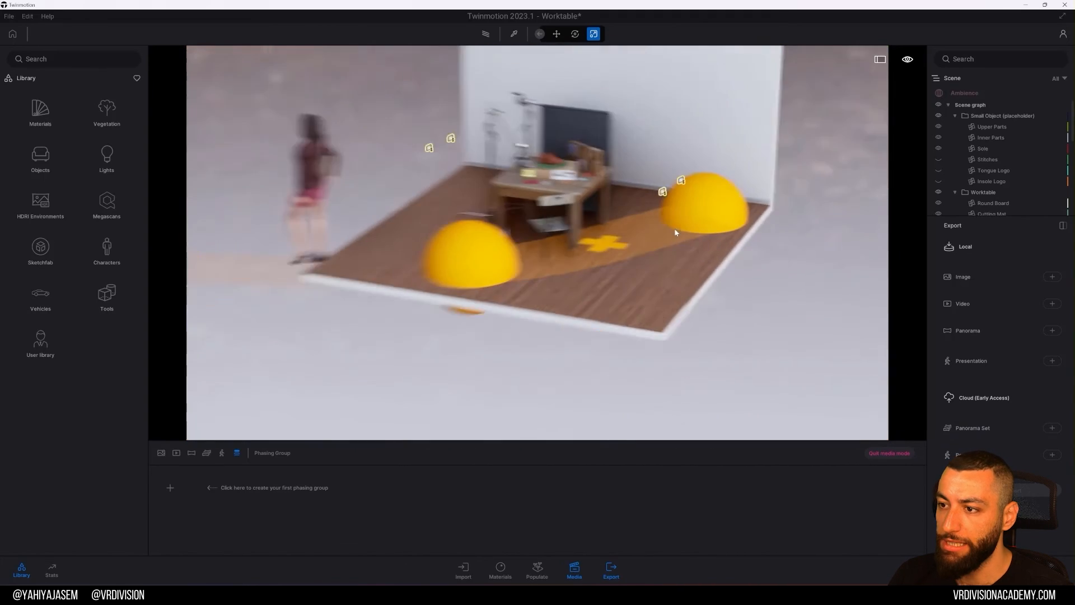
# - Delete the yellow sphere at the front edge of the wooden floor
pyautogui.scroll(-2, 674, 229)
pyautogui.click(549, 234)
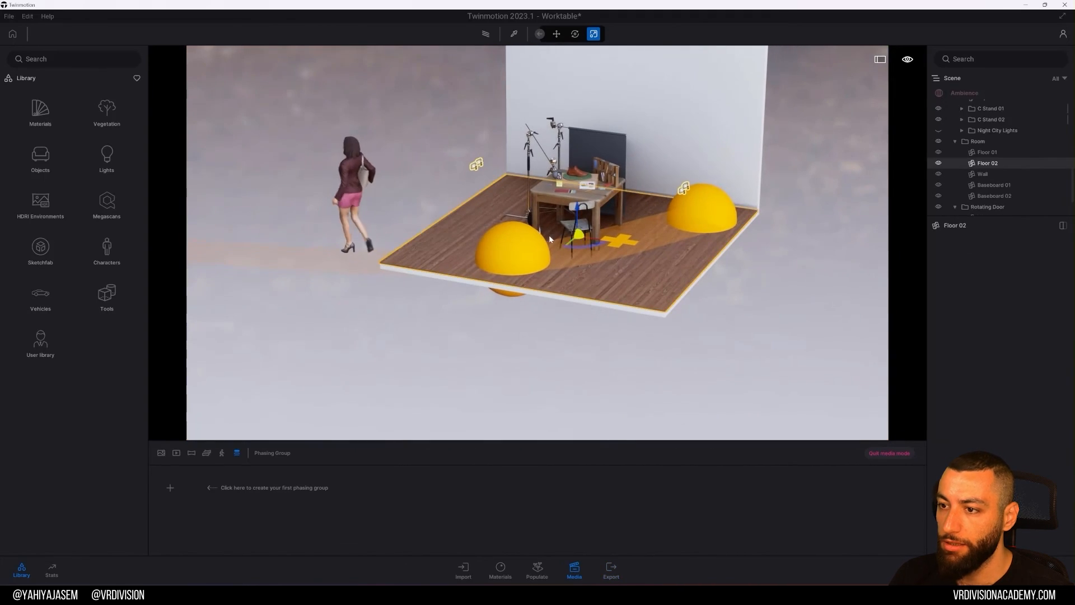
pyautogui.click(514, 254)
pyautogui.press('Delete')
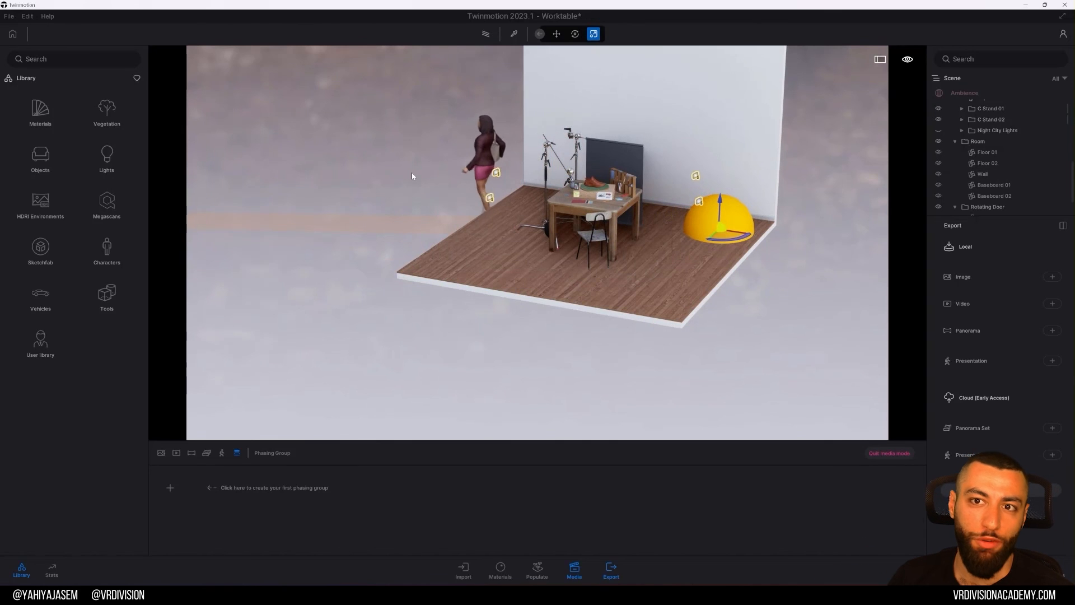
# - Review the Unit system, Time stamp and Graphic hardware support settings in the Preferences
pyautogui.click(28, 16)
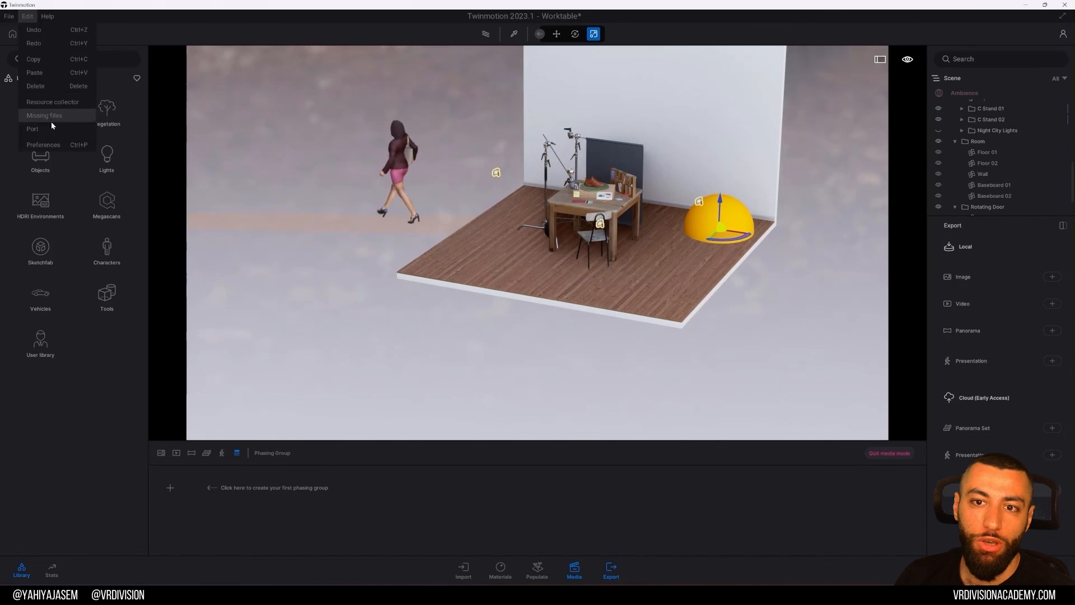
pyautogui.click(50, 144)
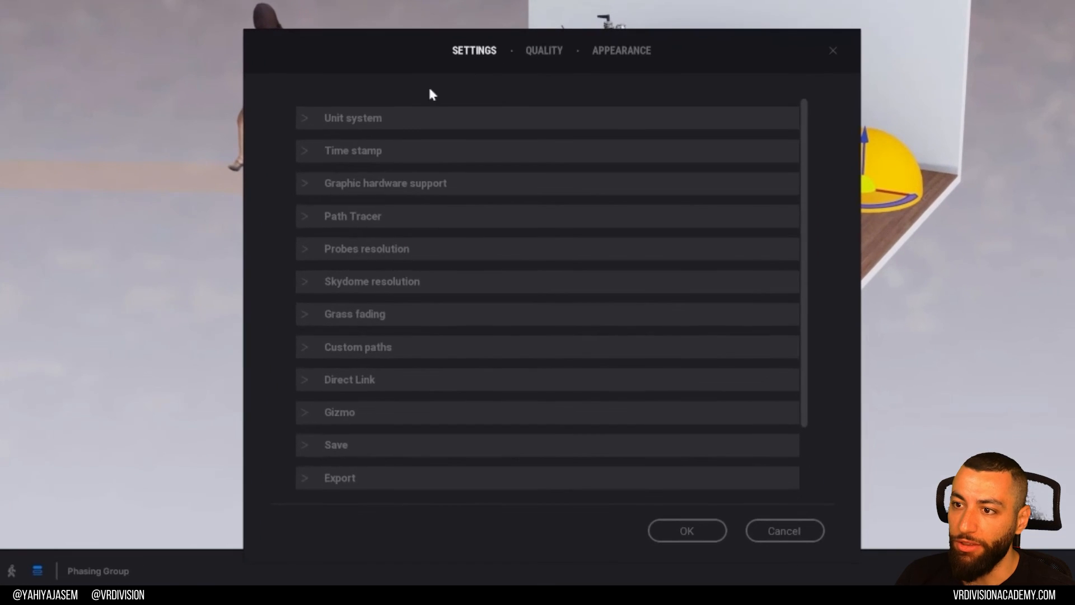
pyautogui.click(423, 170)
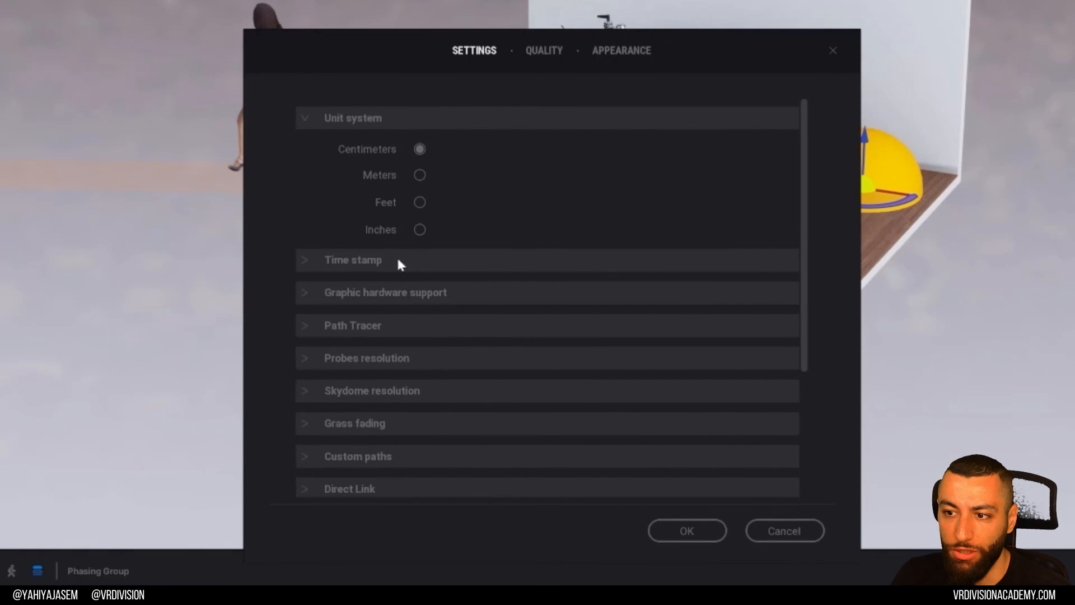
pyautogui.click(380, 264)
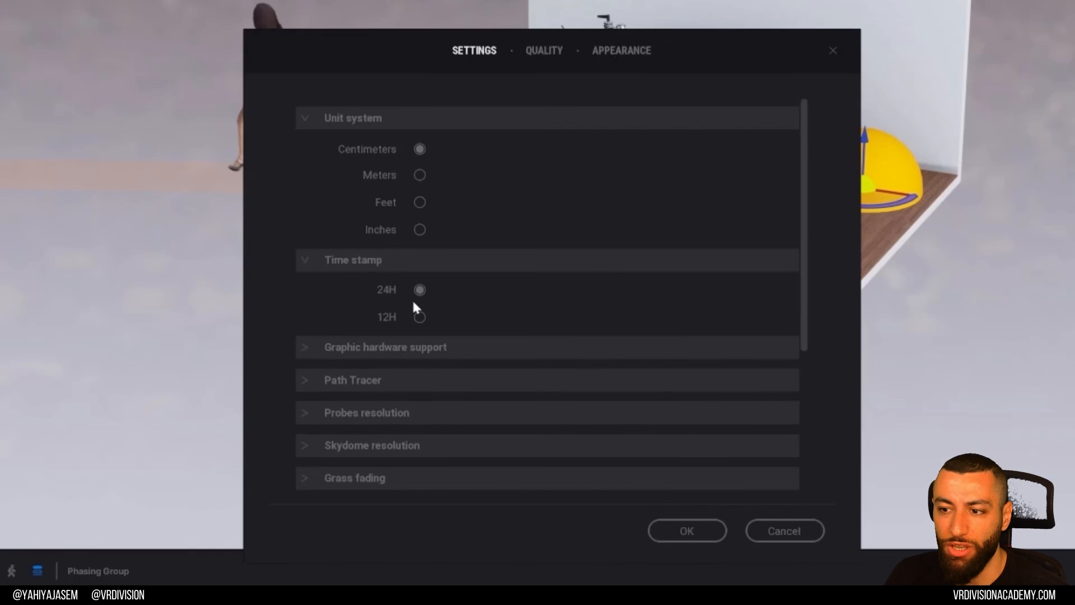
pyautogui.click(402, 341)
pyautogui.scroll(-5, 426, 257)
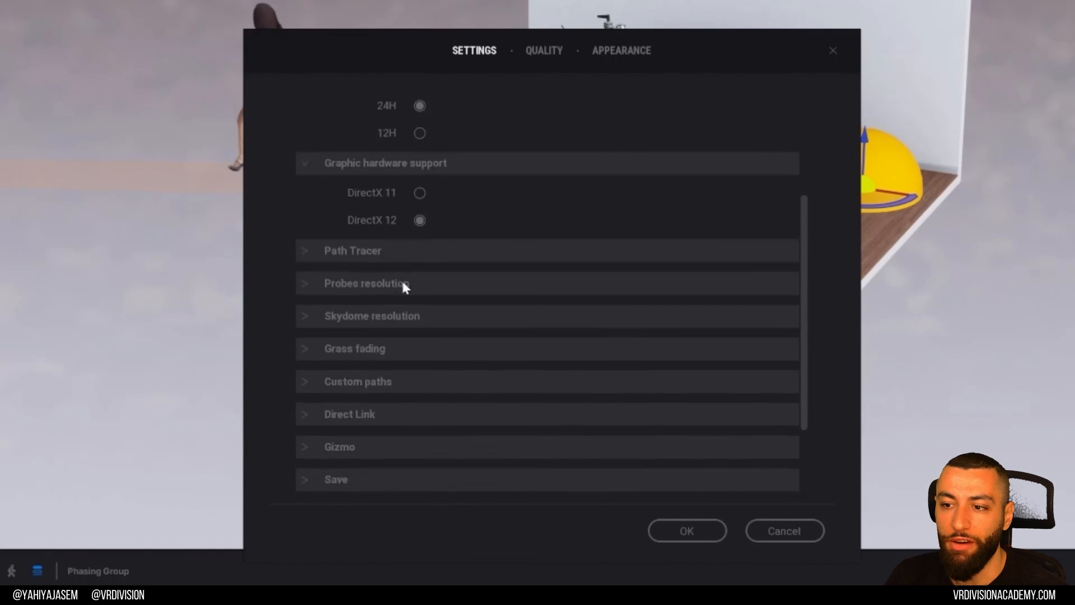
pyautogui.scroll(-1, 428, 222)
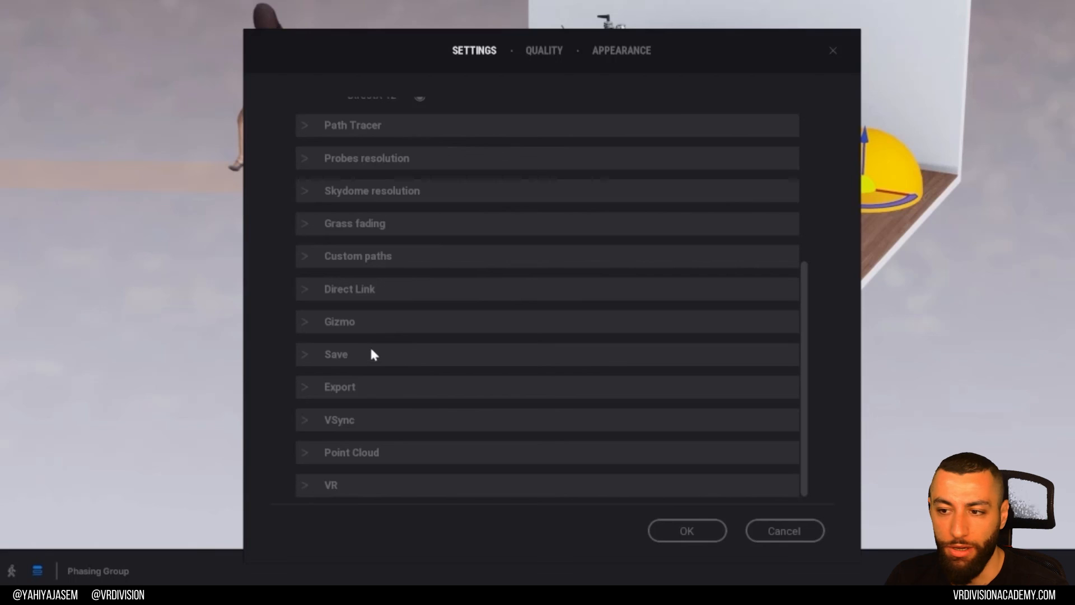
# - Review the Save and VR preference settings, and cancel the Preferences dialog
pyautogui.scroll(3, 388, 250)
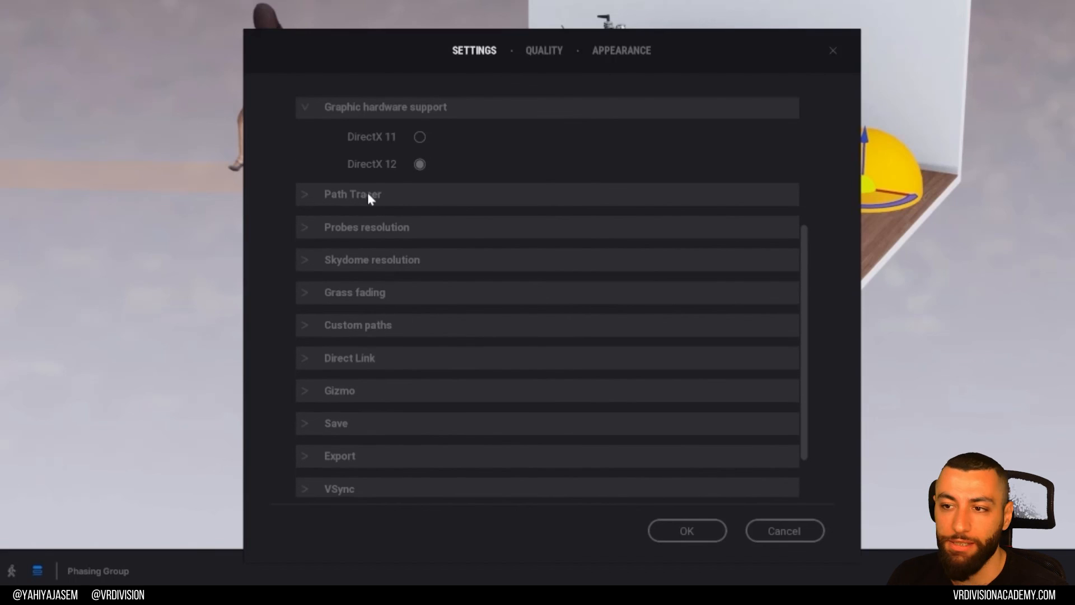
pyautogui.scroll(-3, 381, 224)
pyautogui.click(370, 358)
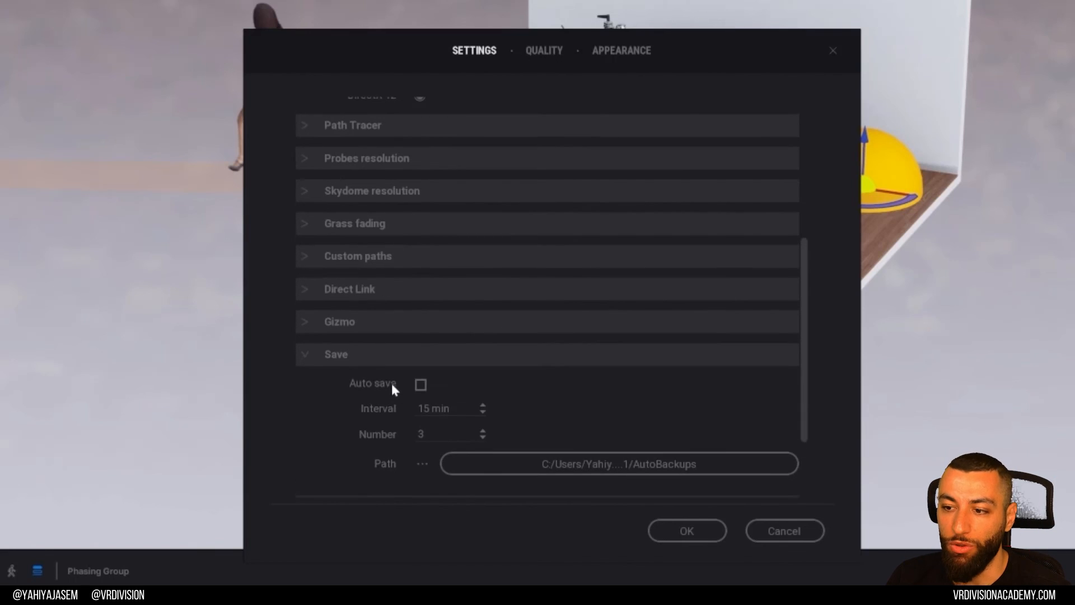
pyautogui.scroll(-5, 390, 380)
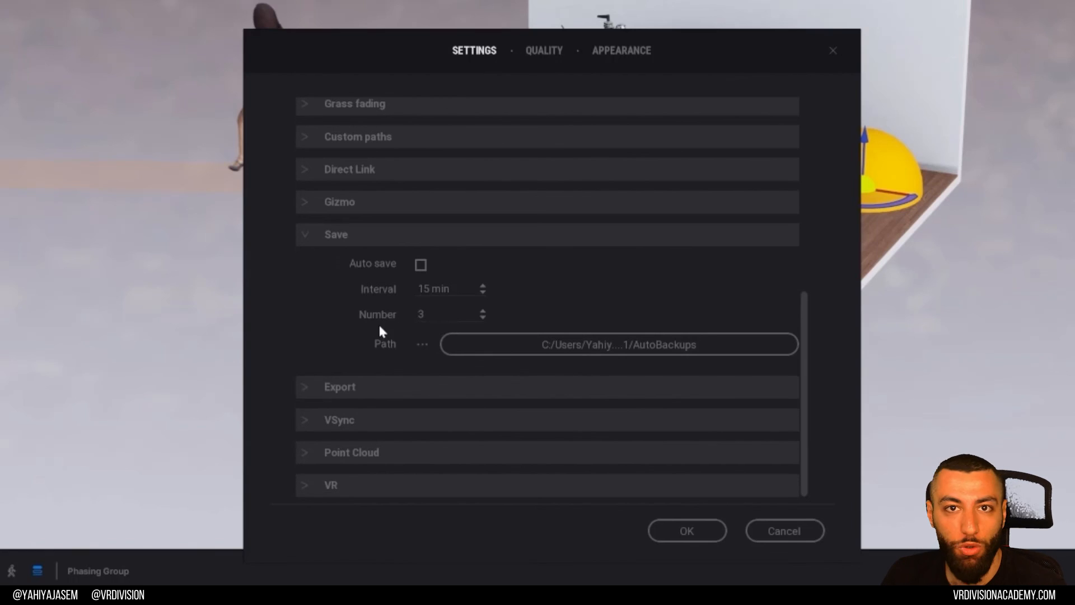
pyautogui.click(344, 484)
pyautogui.scroll(-3, 360, 407)
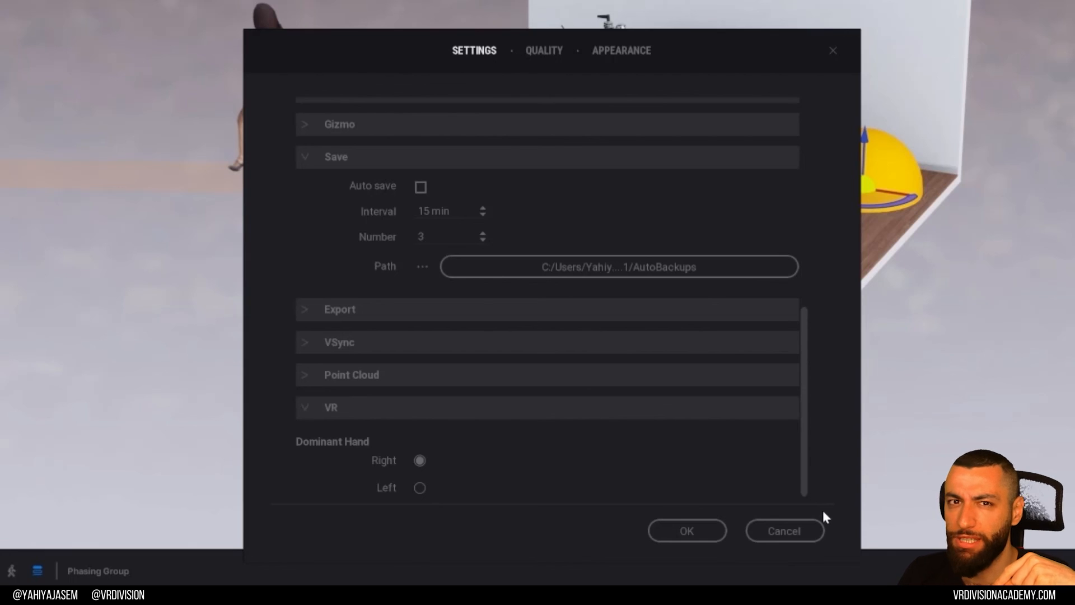
pyautogui.click(790, 533)
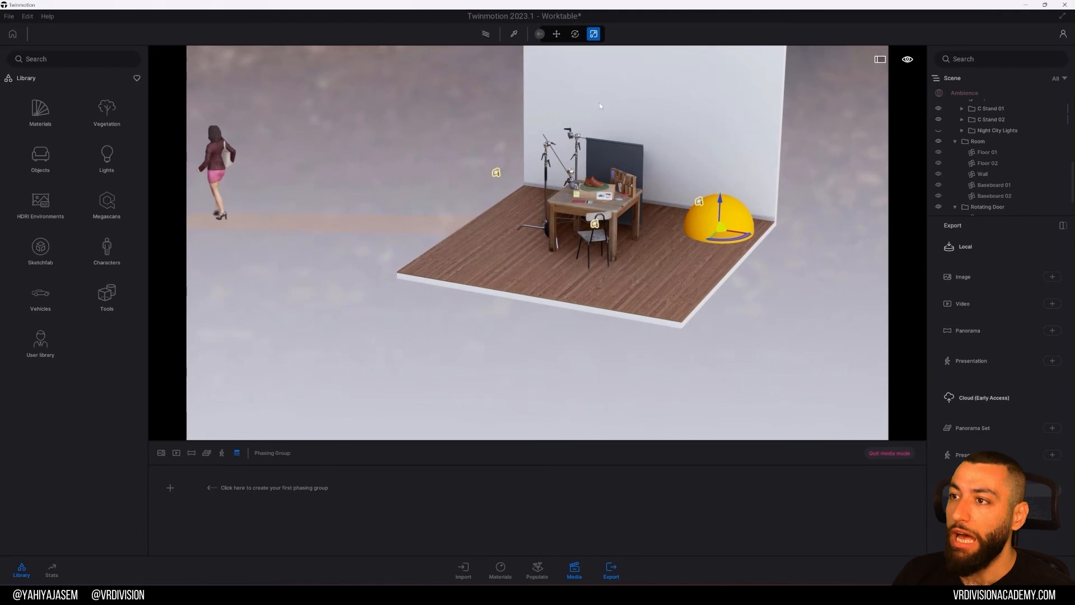
# - Open the English shortcuts sheet, read through its keyboard and gamepad references, and return to Twinmotion's Help options
pyautogui.click(48, 17)
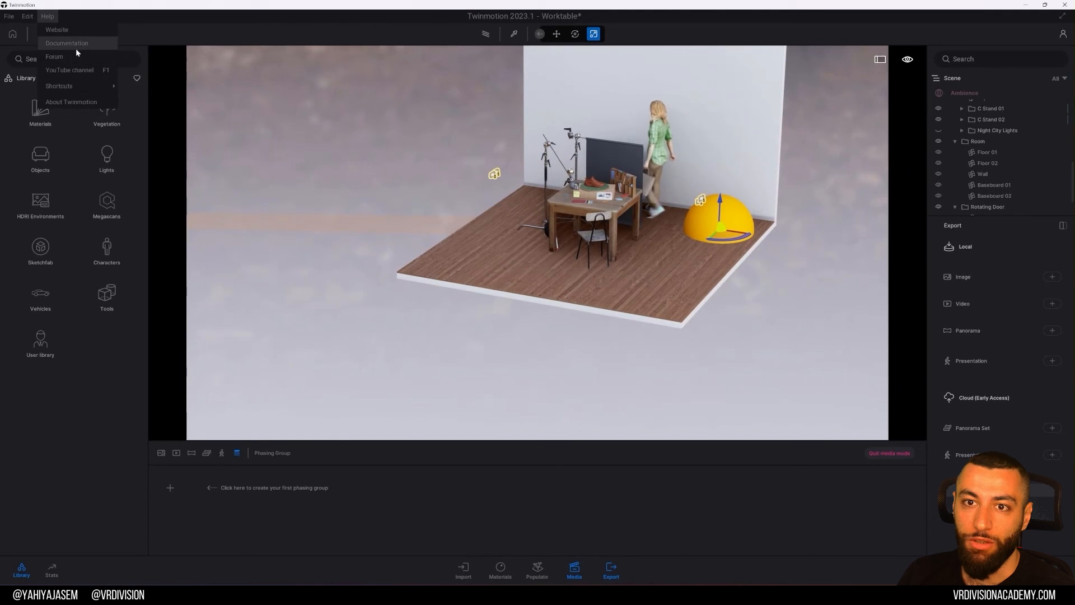
pyautogui.moveTo(82, 87)
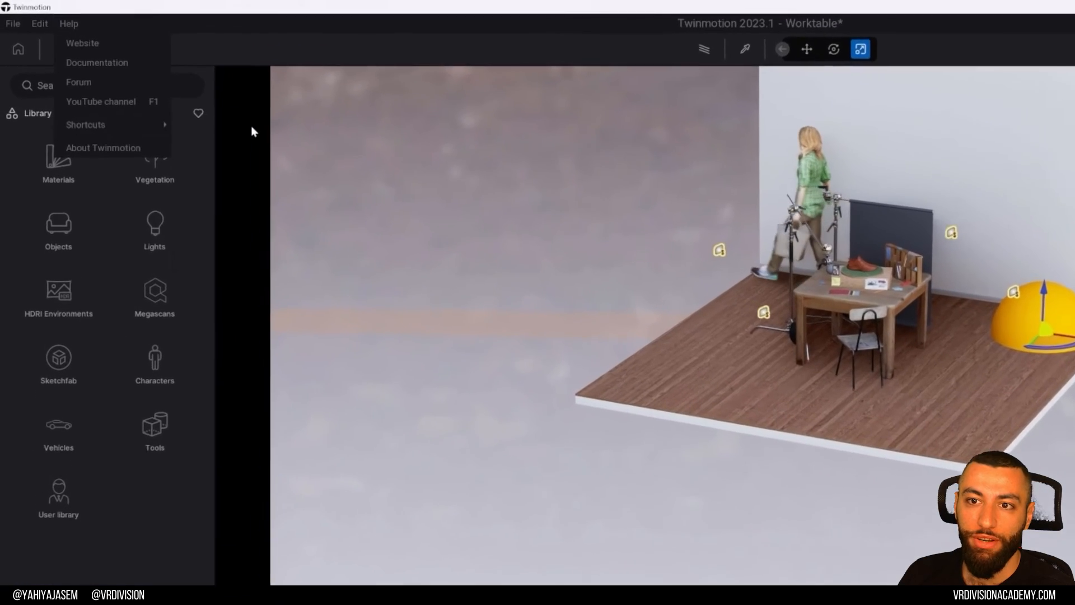
pyautogui.moveTo(168, 128)
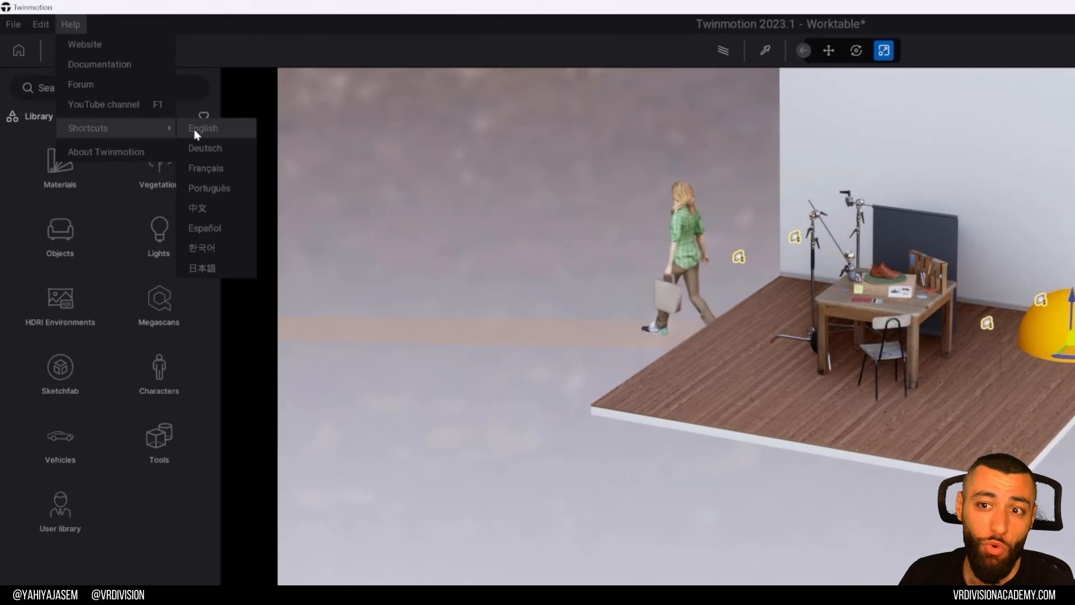
pyautogui.click(195, 131)
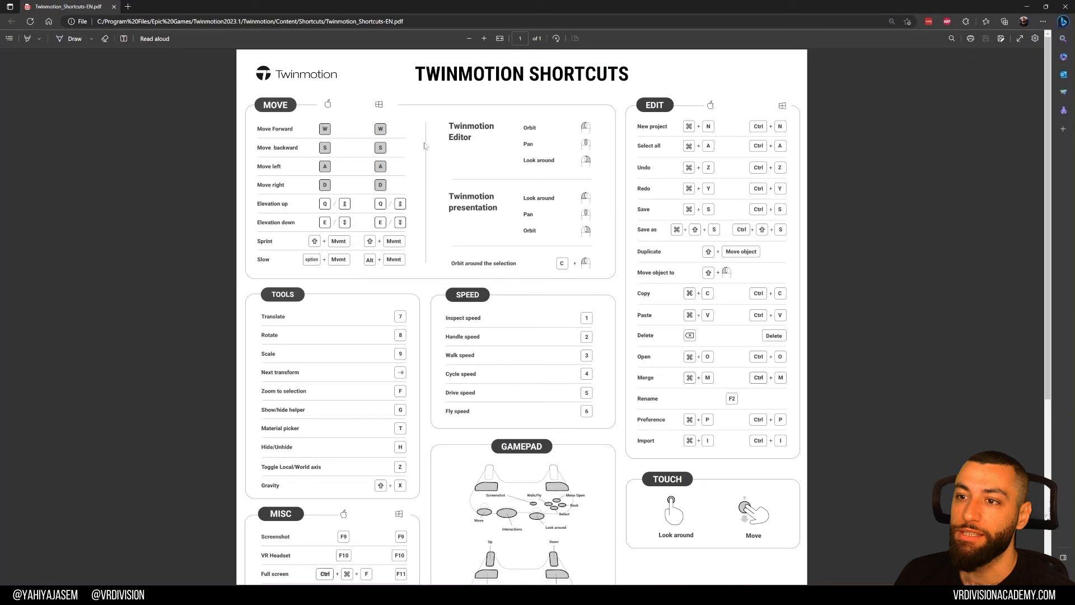
pyautogui.scroll(-5, 513, 145)
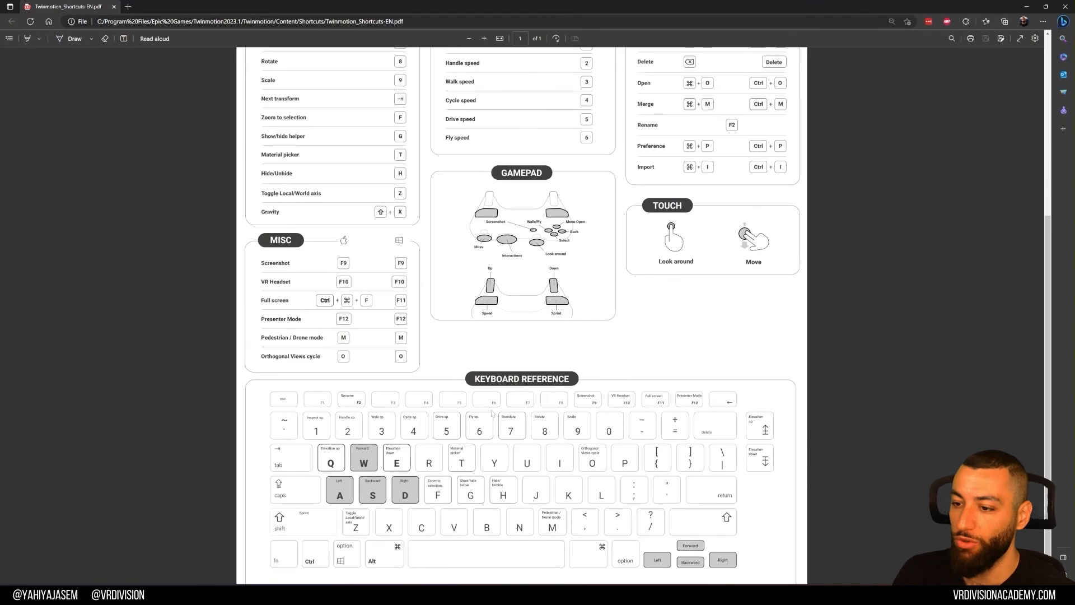
pyautogui.scroll(5, 496, 429)
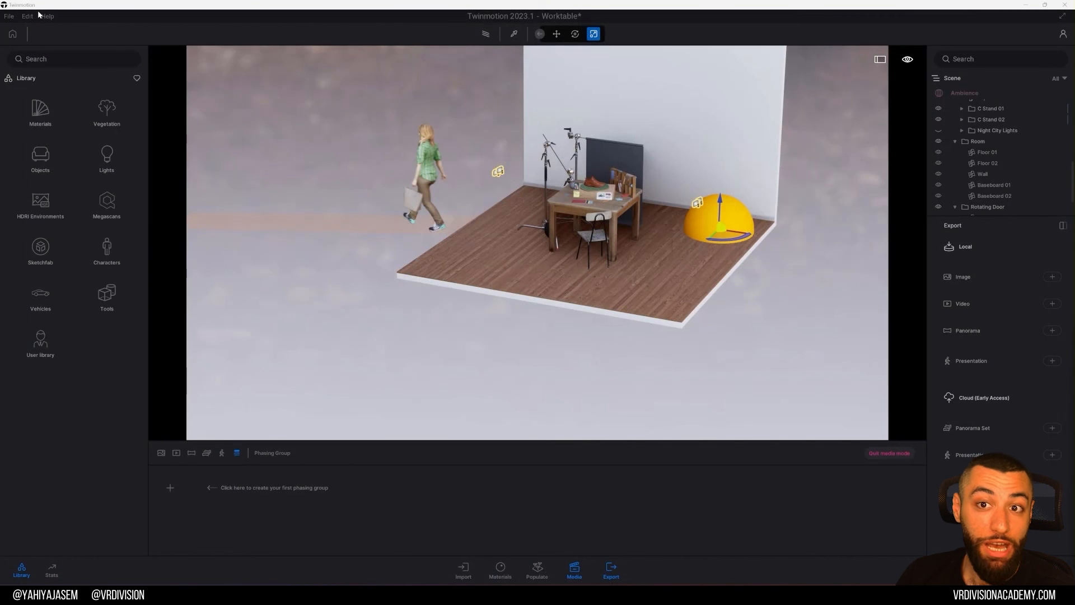
pyautogui.click(45, 15)
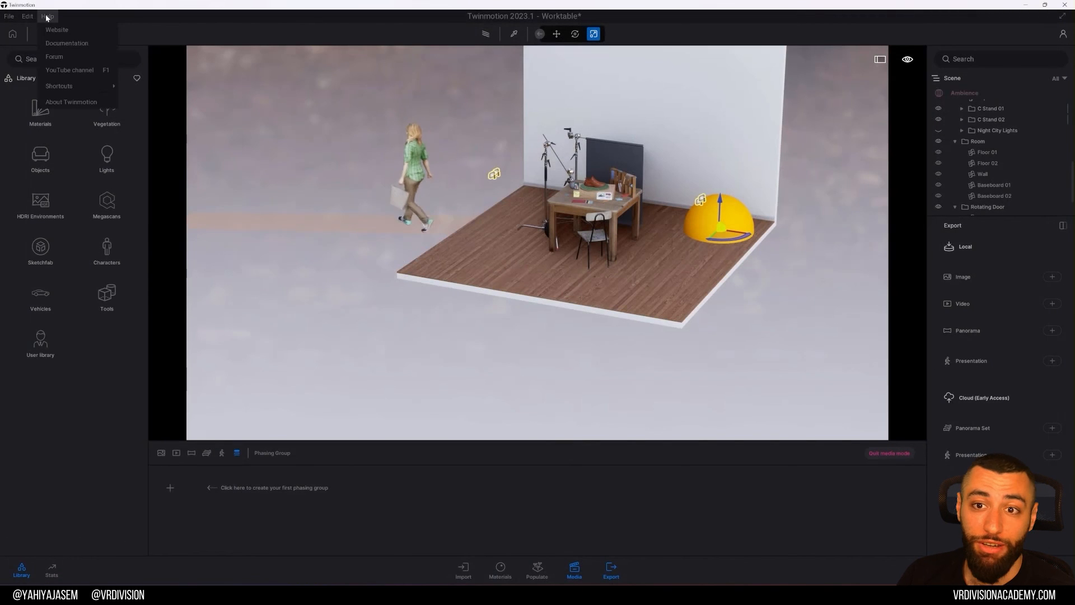
pyautogui.moveTo(93, 87)
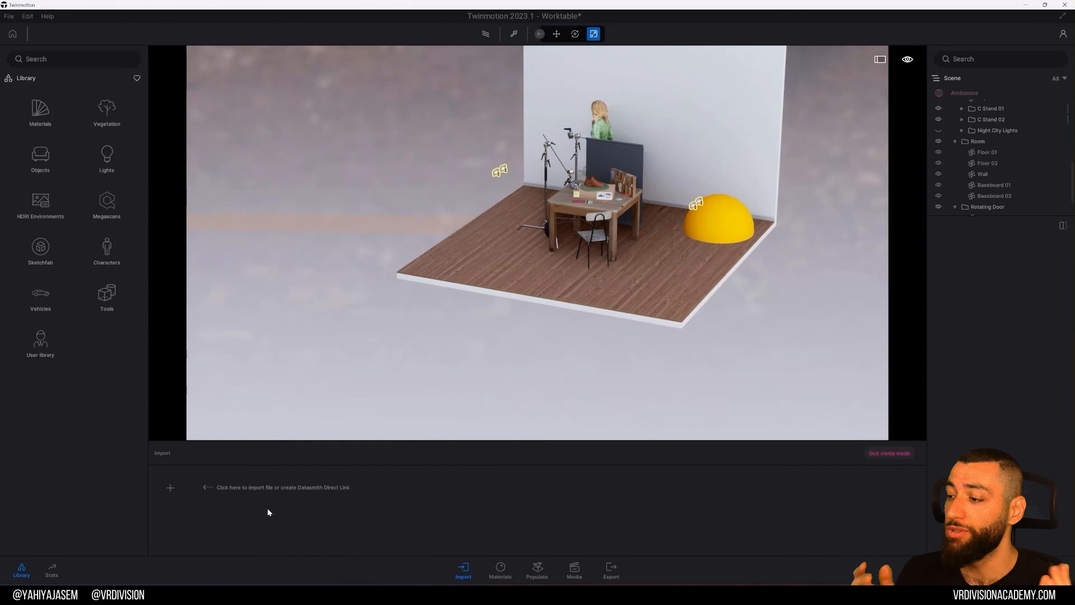
# - Quit media mode and show the scene's materials in the dock
pyautogui.click(888, 453)
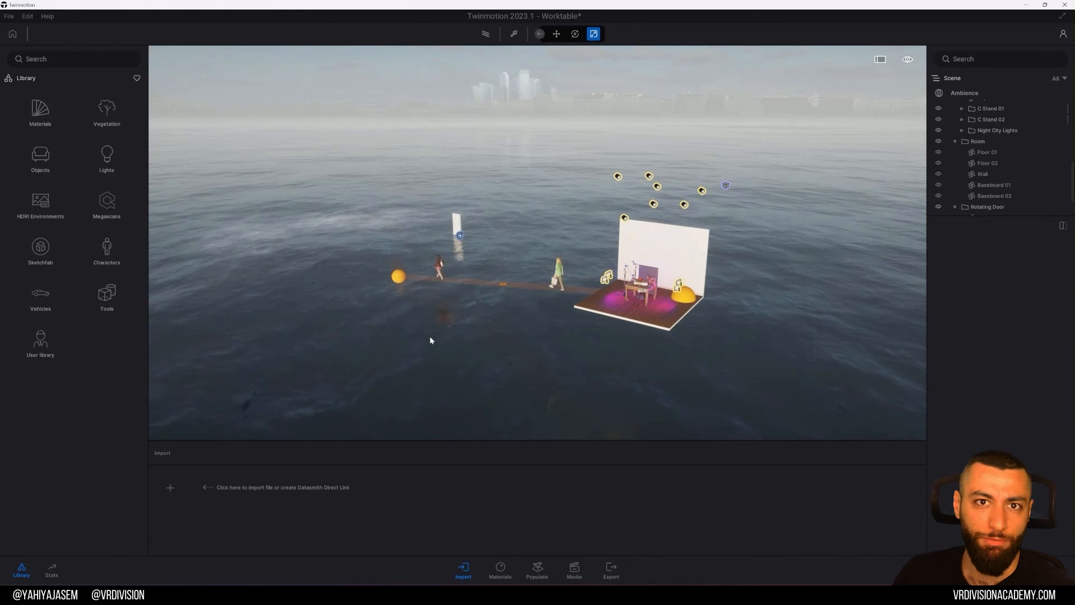
pyautogui.click(500, 568)
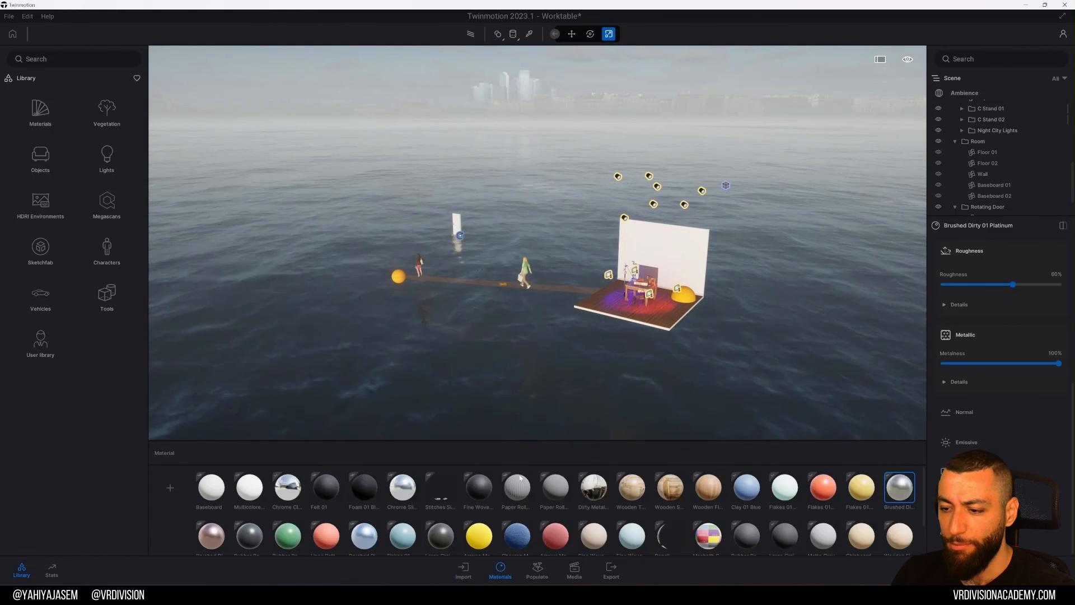